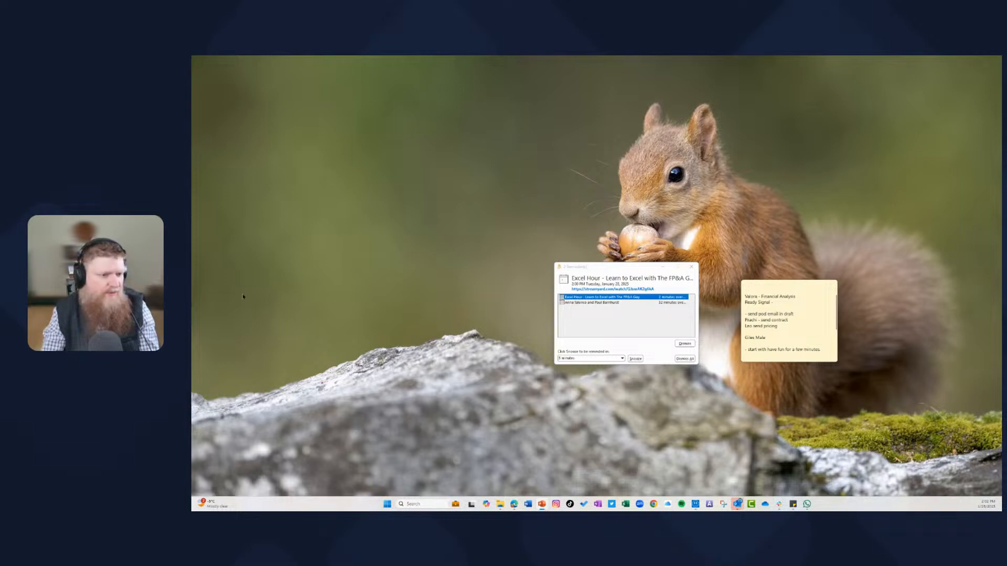
Bring up the Excel workbook on using NA in graphs and open its NA() worksheet.
{"action": "left_click_drag", "start_coordinate": [243, 297], "coordinate": [1000, 179]}
{"action": "left_click", "coordinate": [965, 63]}
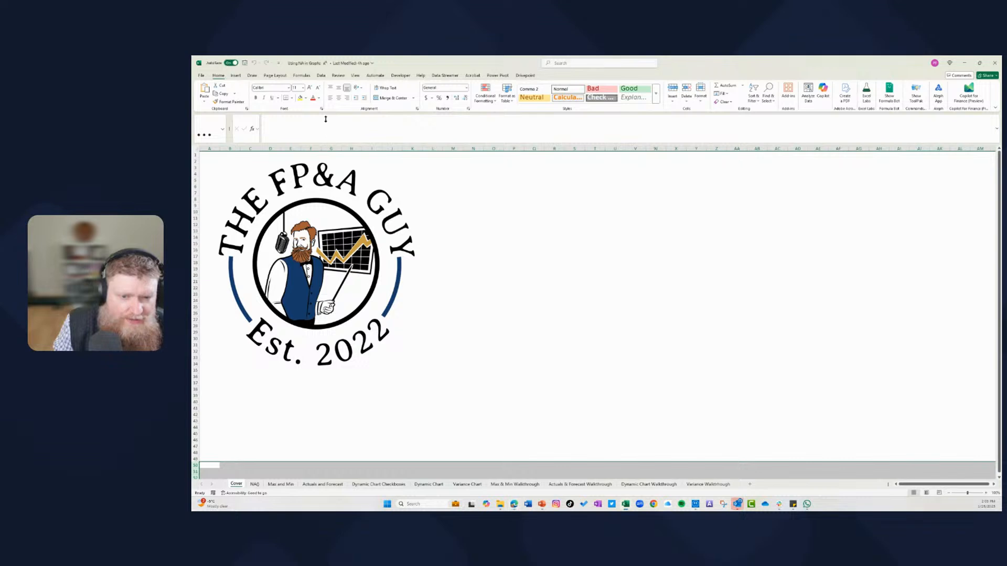
{"action": "left_click", "coordinate": [256, 484]}
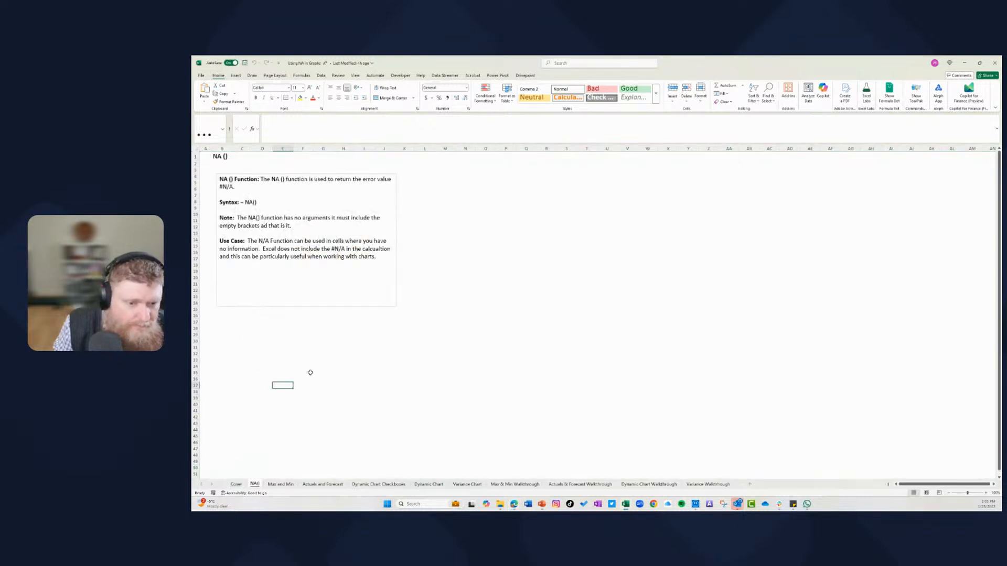
{"action": "left_click", "coordinate": [310, 348]}
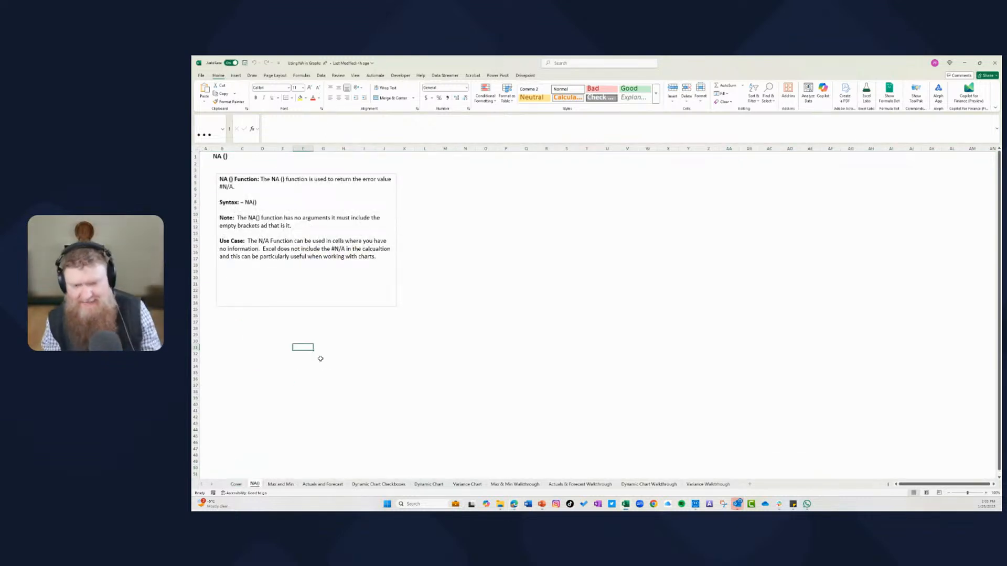
Enter the formula =NA() in cell F30, below the function description.
{"action": "left_click", "coordinate": [985, 493]}
{"action": "left_click", "coordinate": [985, 493]}
{"action": "left_click", "coordinate": [985, 492]}
{"action": "left_click", "coordinate": [986, 493]}
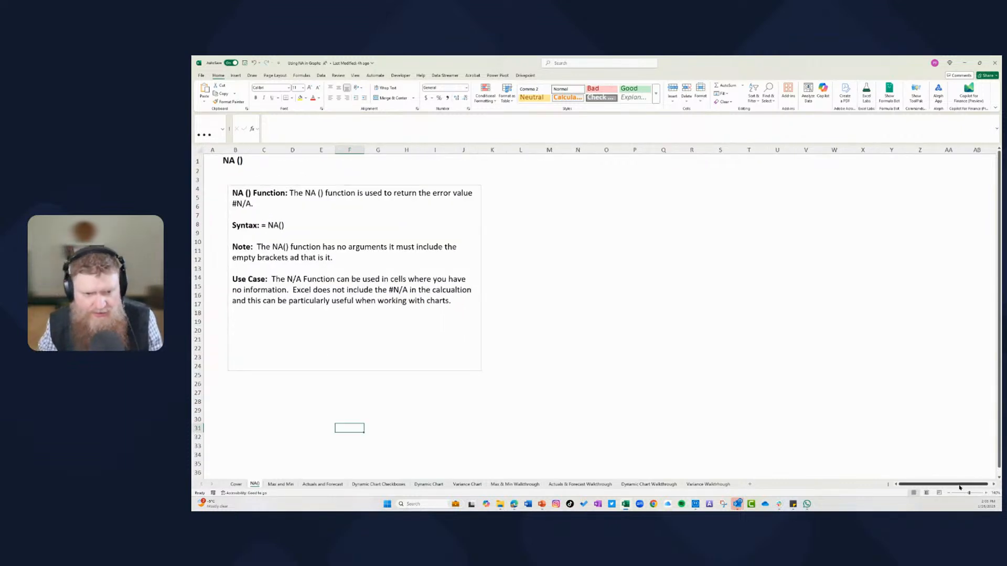
{"action": "key", "text": "Up"}
{"action": "type", "text": "="}
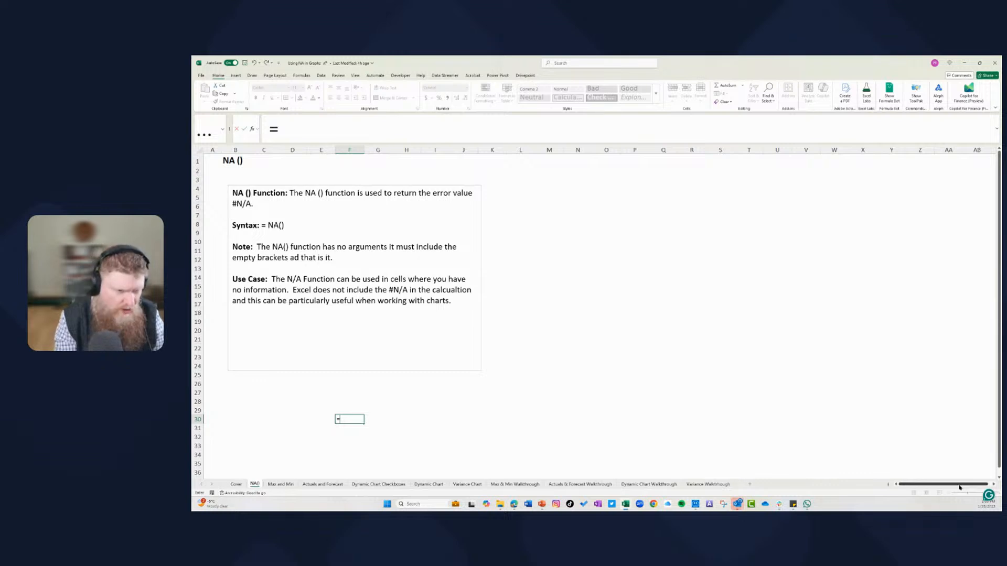
{"action": "type", "text": "NA"}
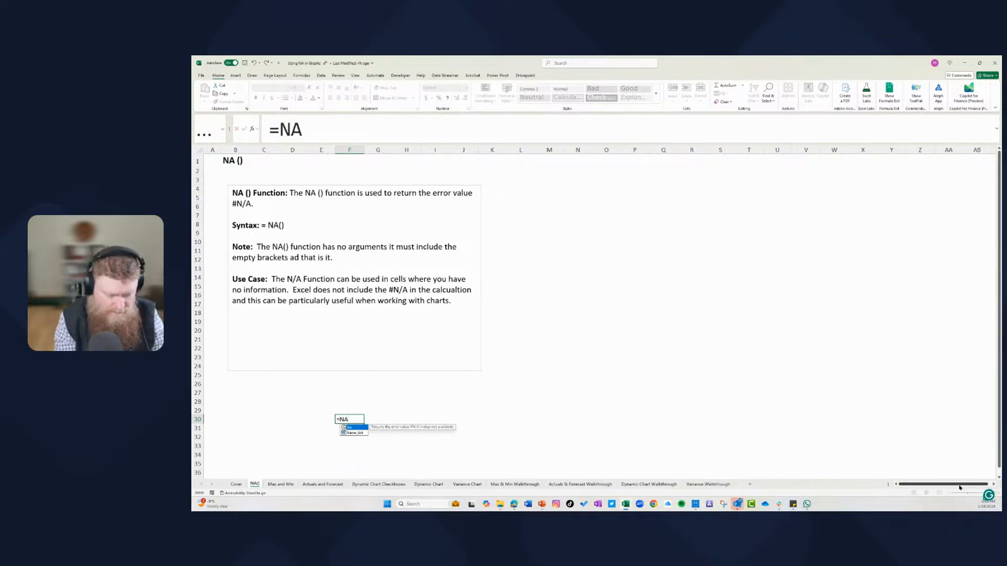
{"action": "type", "text": "()"}
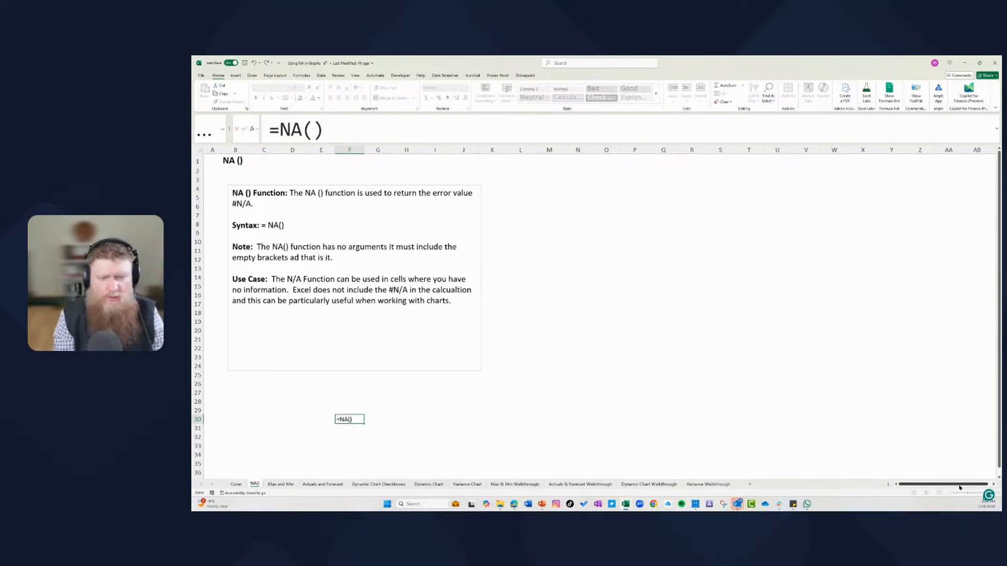
{"action": "key", "text": "ctrl+Return"}
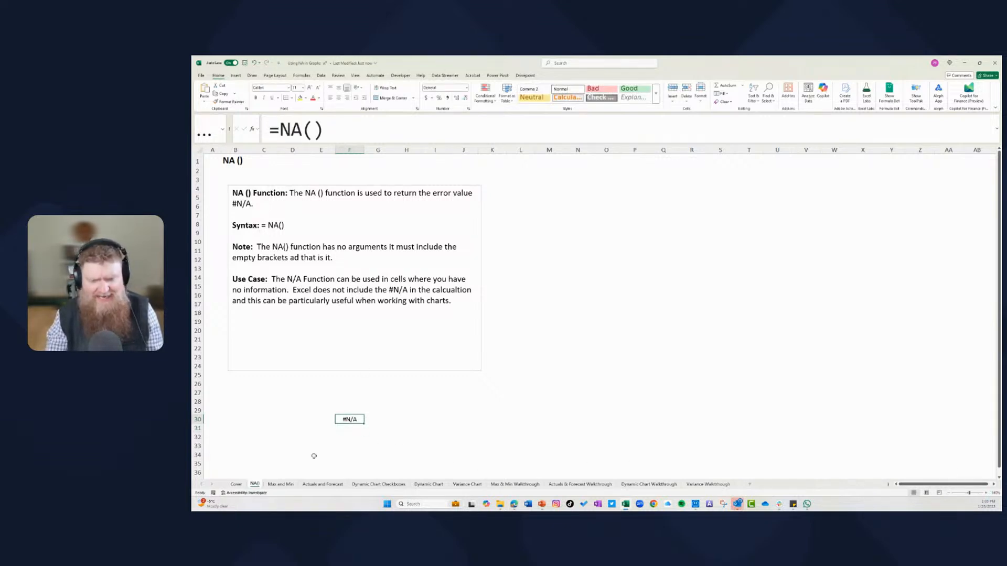
Enter the formula =TODAY() in cell F31 and reselect the cell to show its formula.
{"action": "left_click", "coordinate": [344, 428]}
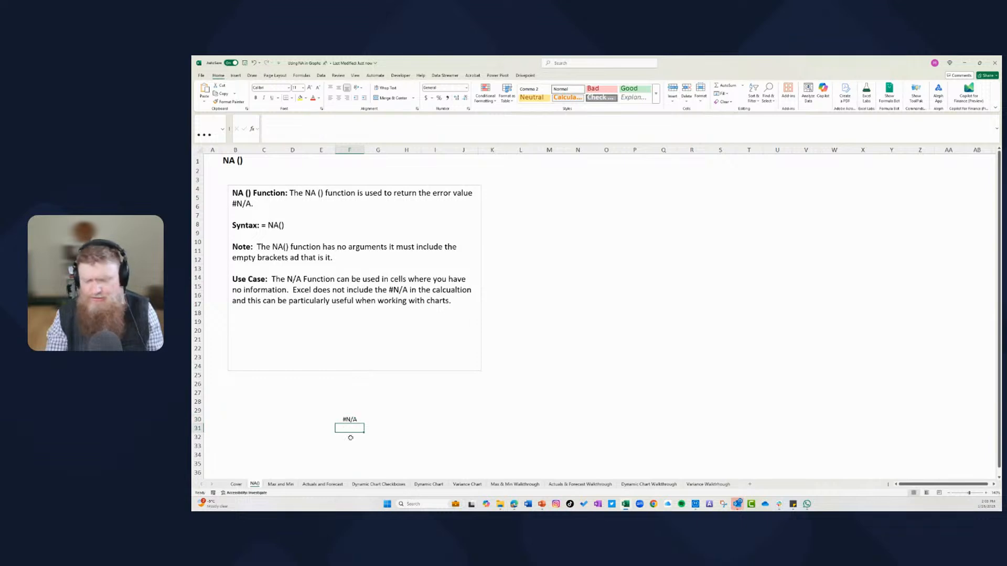
{"action": "mouse_move", "coordinate": [514, 504]}
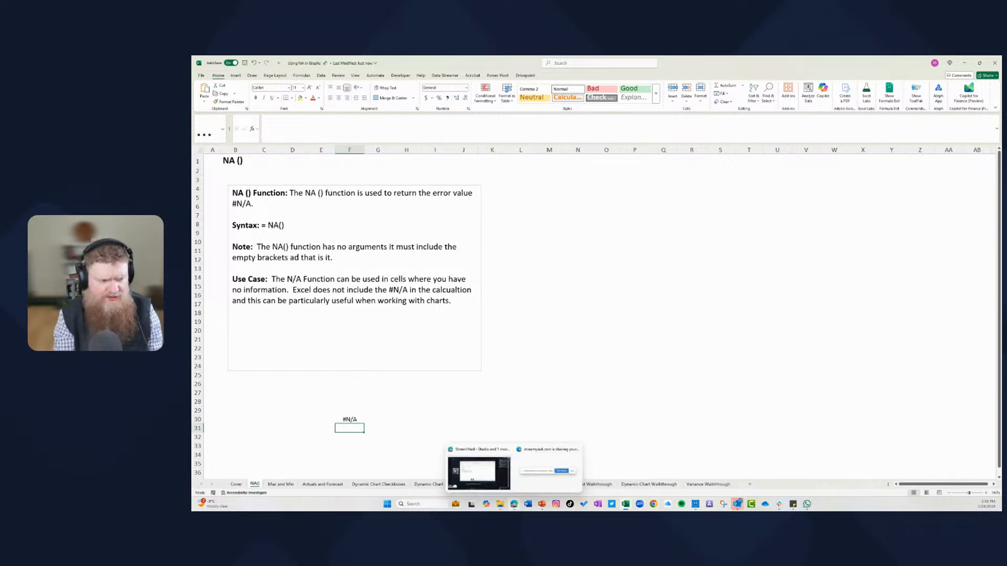
{"action": "type", "text": "=T"}
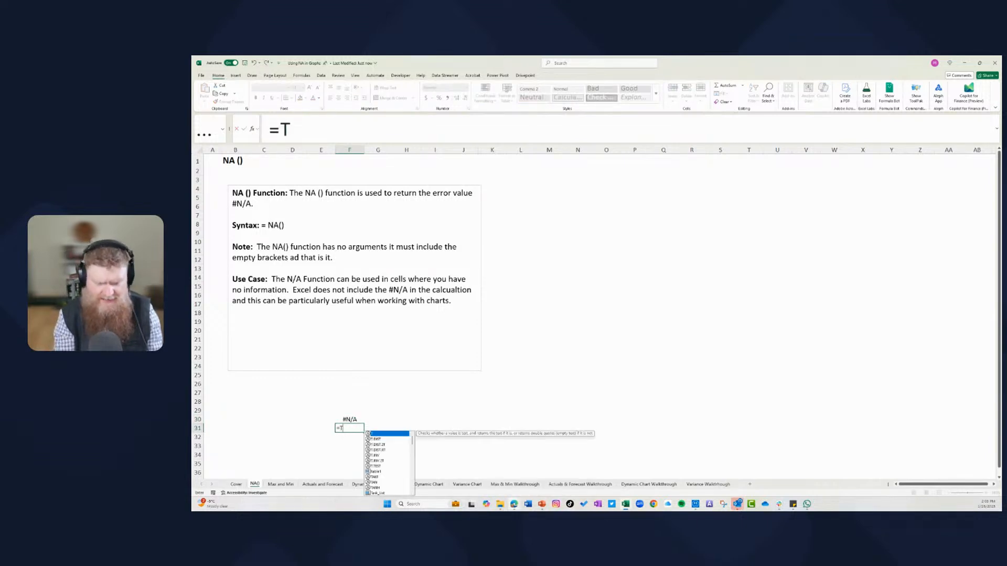
{"action": "type", "text": "ODA"}
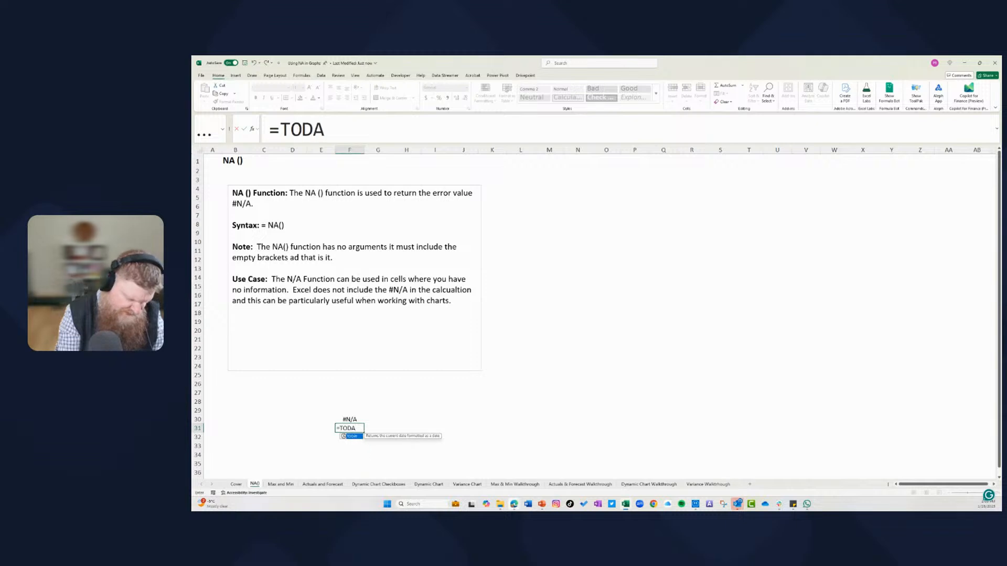
{"action": "type", "text": "Y()"}
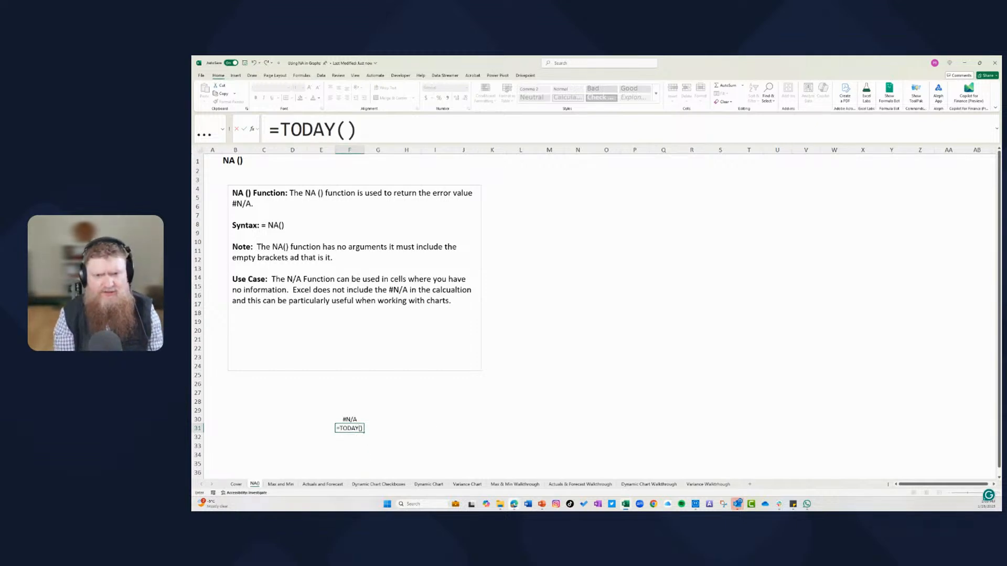
{"action": "key", "text": "Return"}
{"action": "key", "text": "Up"}
{"action": "left_click_drag", "start_coordinate": [336, 131], "coordinate": [376, 131]}
{"action": "key", "text": "Escape"}
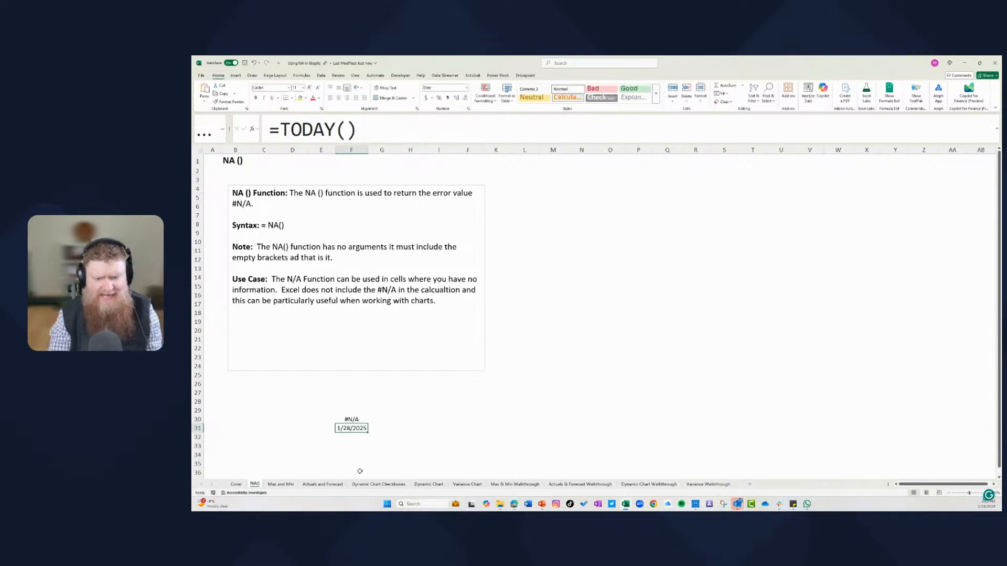
Clear the TODAY formula from F31 and the NA formula from F30.
{"action": "key", "text": "Delete"}
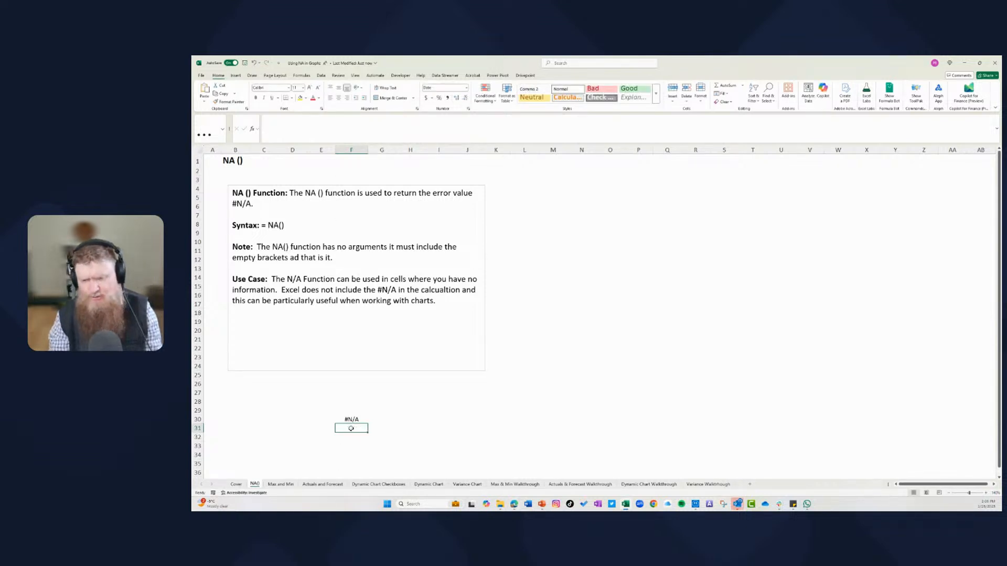
{"action": "left_click", "coordinate": [360, 419]}
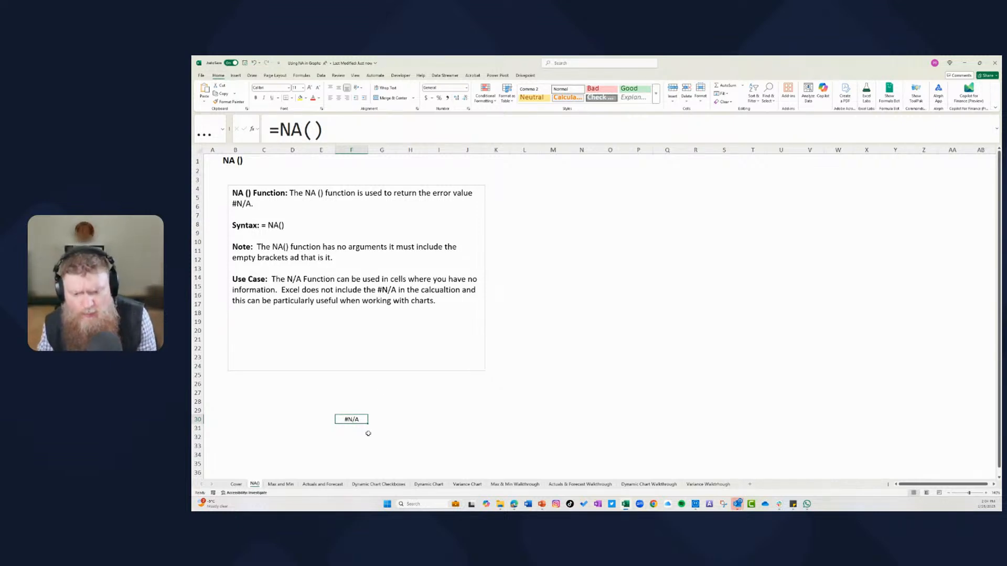
{"action": "key", "text": "Delete"}
Enter 1 in N10, 2 in N11 and 3 in N13, leaving N12 blank.
{"action": "left_click", "coordinate": [586, 240]}
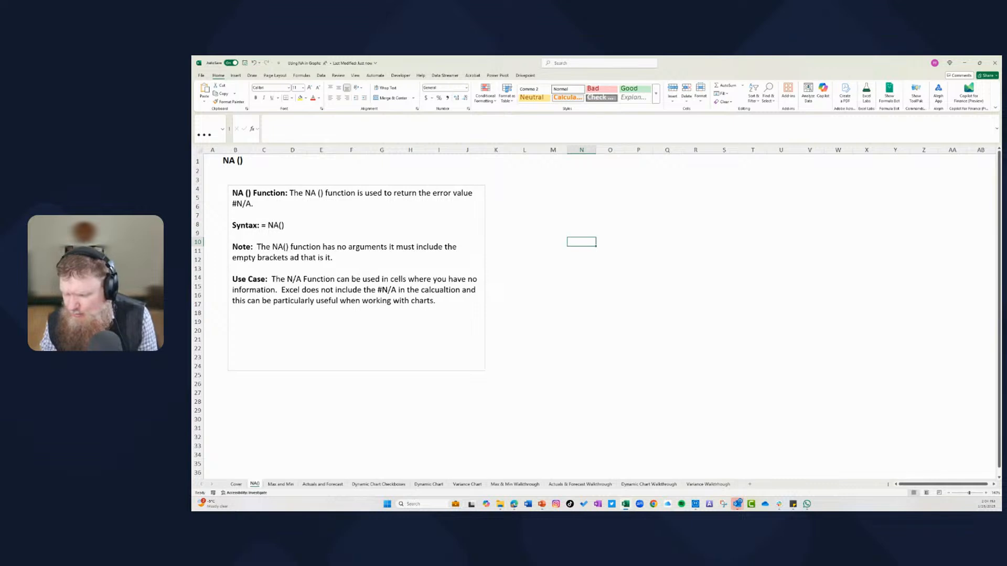
{"action": "left_click", "coordinate": [988, 493]}
{"action": "left_click", "coordinate": [988, 494]}
{"action": "left_click", "coordinate": [988, 494]}
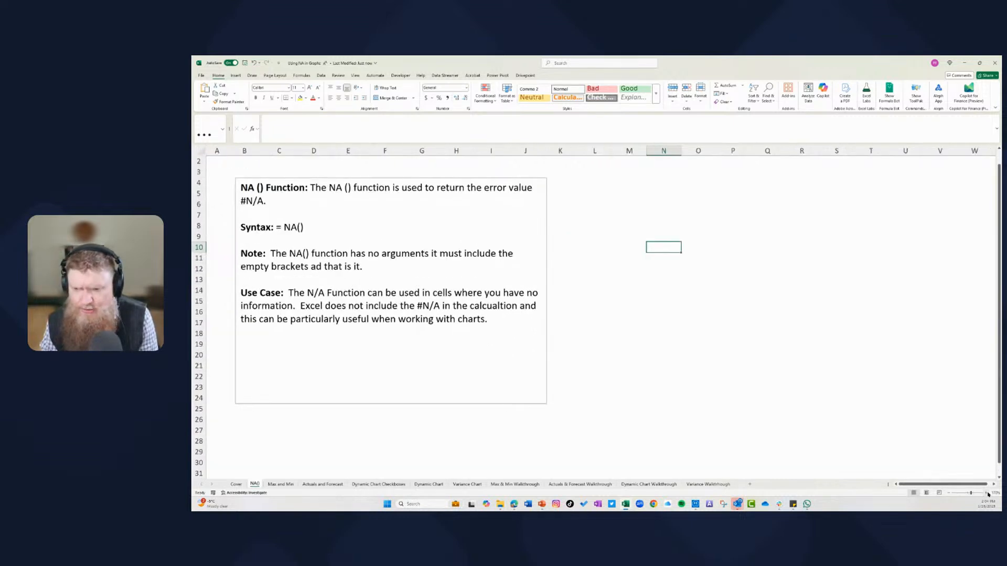
{"action": "scroll", "coordinate": [911, 487], "scroll_direction": "right", "scroll_amount": 1}
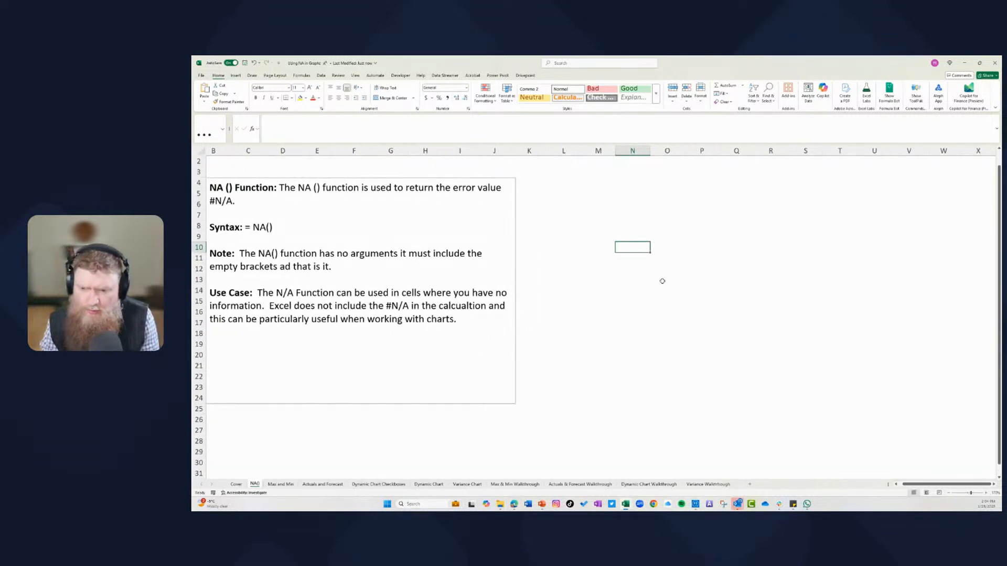
{"action": "type", "text": "1"}
{"action": "key", "text": "Return"}
{"action": "type", "text": "2"}
{"action": "key", "text": "Return"}
{"action": "key", "text": "Return"}
{"action": "type", "text": "3"}
{"action": "key", "text": "Return"}
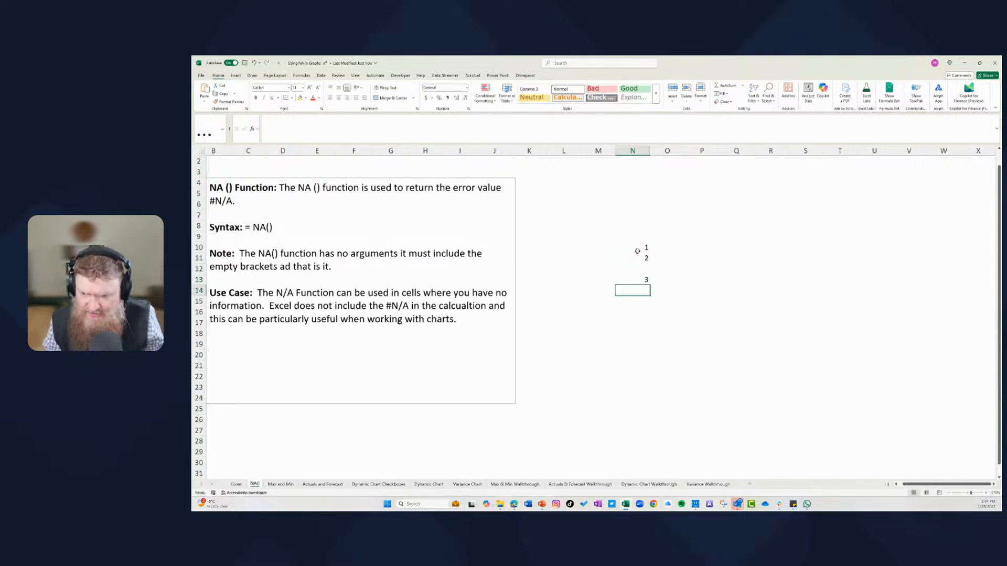
Go through the number list in column N and examine its entries and the blank cell.
{"action": "key", "text": "Up"}
{"action": "key", "text": "Up"}
{"action": "key", "text": "Up"}
{"action": "key", "text": "Up"}
{"action": "key", "text": "Down"}
{"action": "key", "text": "Down"}
{"action": "key", "text": "Up"}
{"action": "key", "text": "Down"}
{"action": "key", "text": "Down"}
{"action": "key", "text": "Up"}
{"action": "key", "text": "Up"}
{"action": "key", "text": "Up"}
{"action": "key", "text": "Up"}
Fill the blank cell N12 between the numbers with the formula =NA().
{"action": "key", "text": "Down"}
{"action": "key", "text": "Down"}
{"action": "key", "text": "Down"}
{"action": "key", "text": "Down"}
{"action": "key", "text": "Up"}
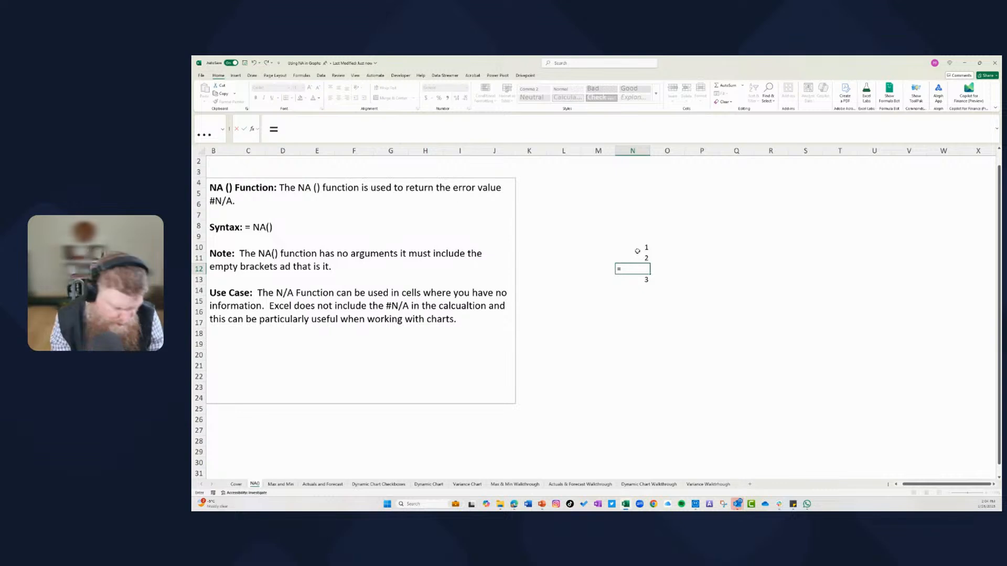
{"action": "type", "text": "=NA()"}
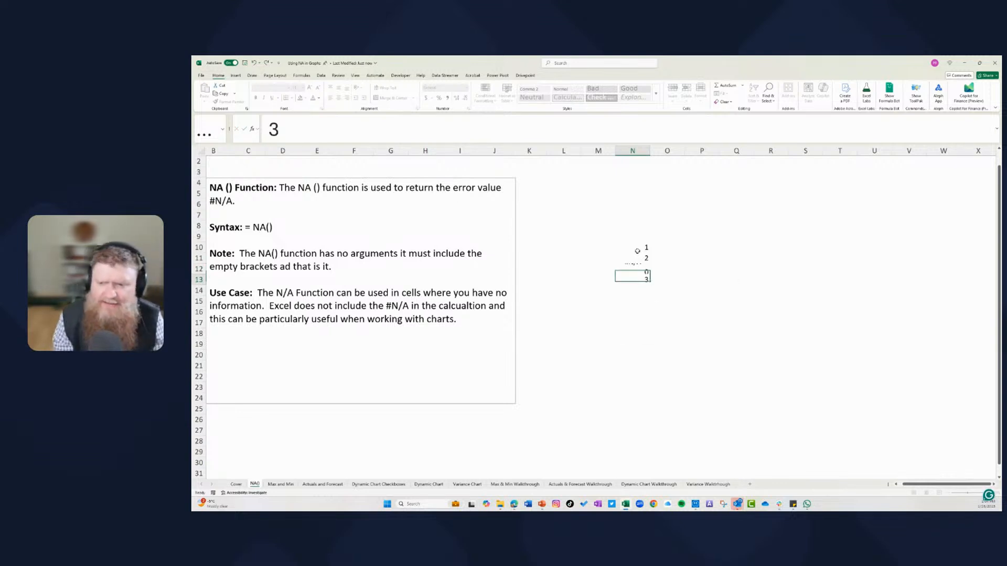
{"action": "key", "text": "Return"}
{"action": "key", "text": "Up"}
{"action": "key", "text": "Up"}
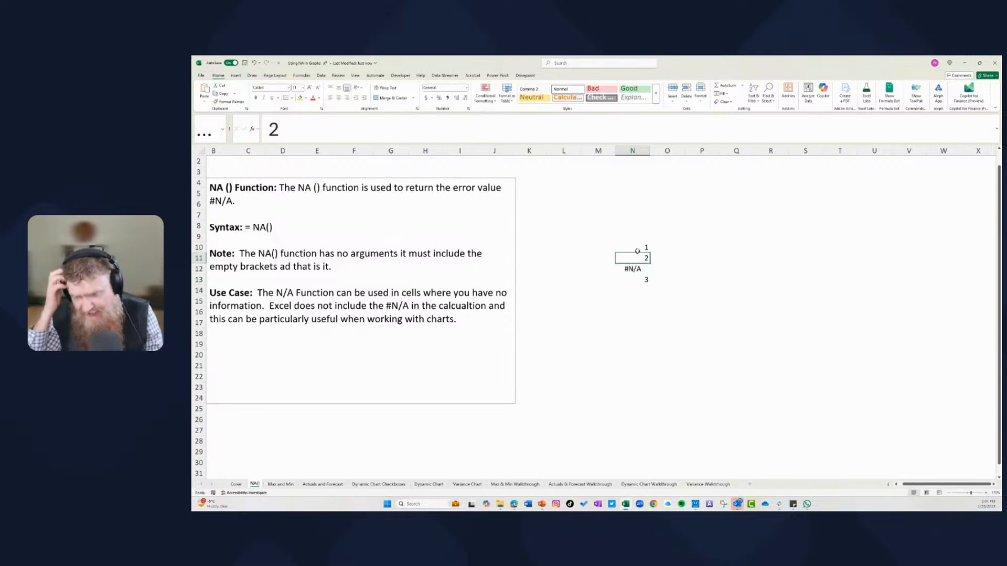
{"action": "left_click", "coordinate": [638, 266]}
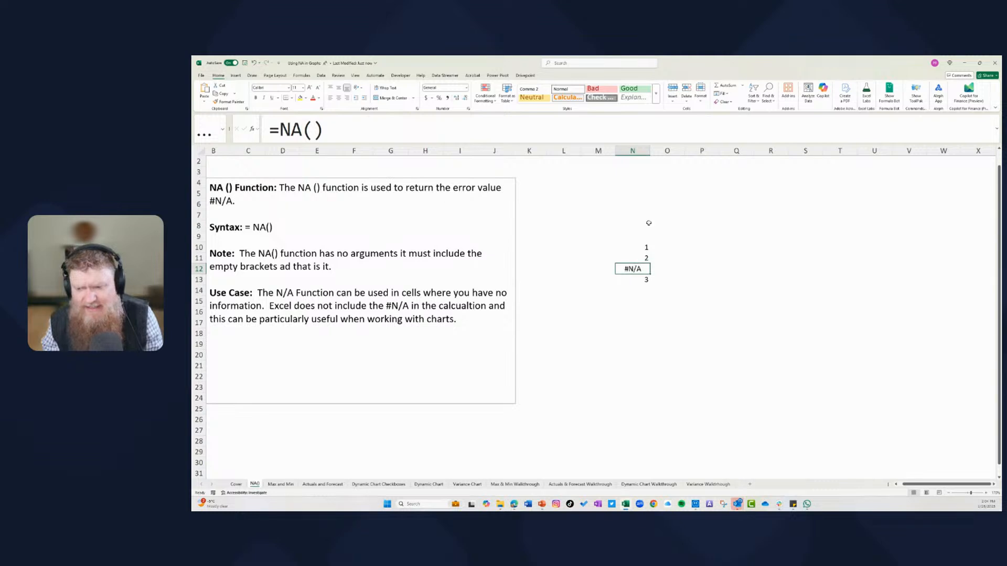
Calculate the average of N10:N13 in cell N14 with the AVERAGE function.
{"action": "left_click_drag", "start_coordinate": [634, 200], "coordinate": [670, 367]}
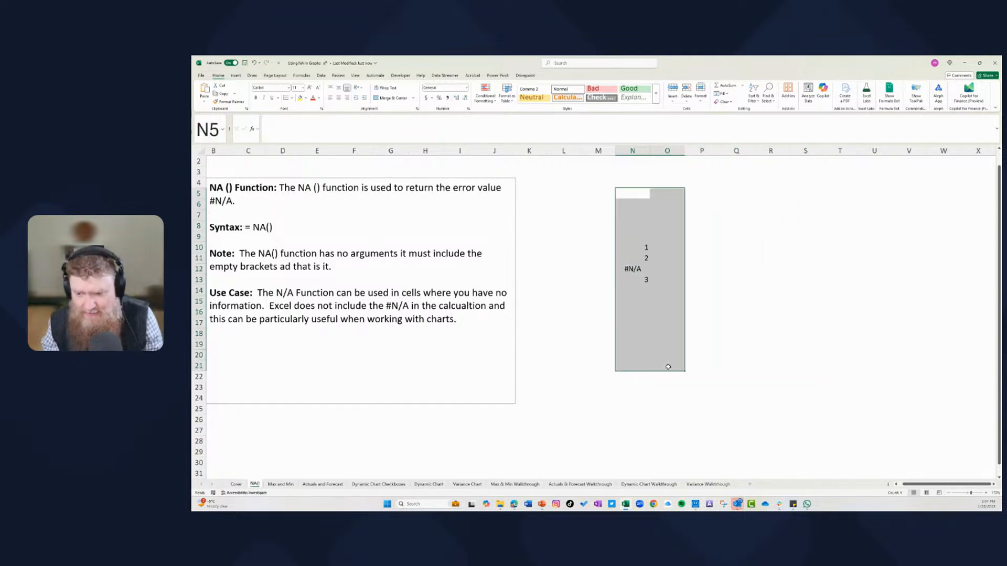
{"action": "left_click", "coordinate": [640, 291]}
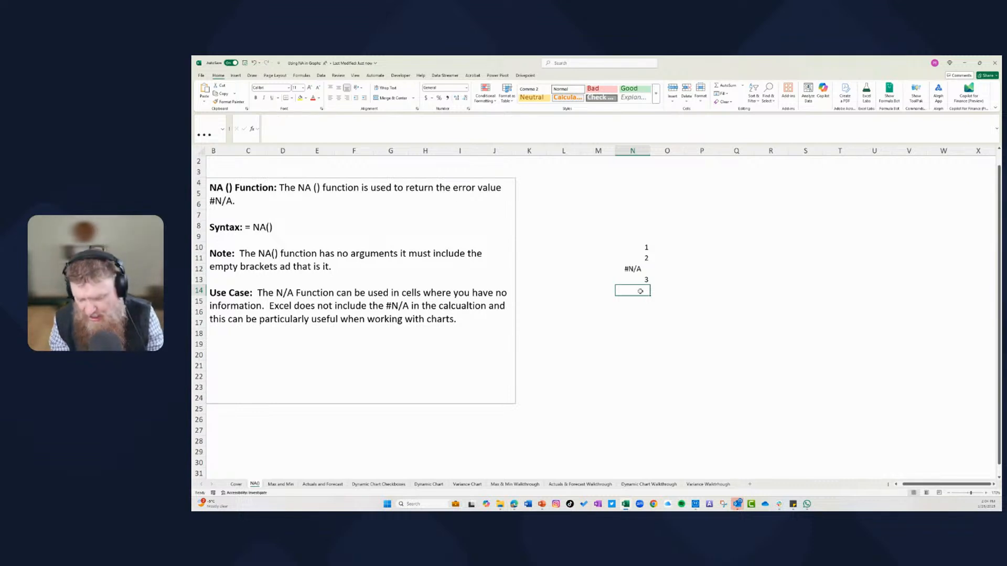
{"action": "type", "text": "+"}
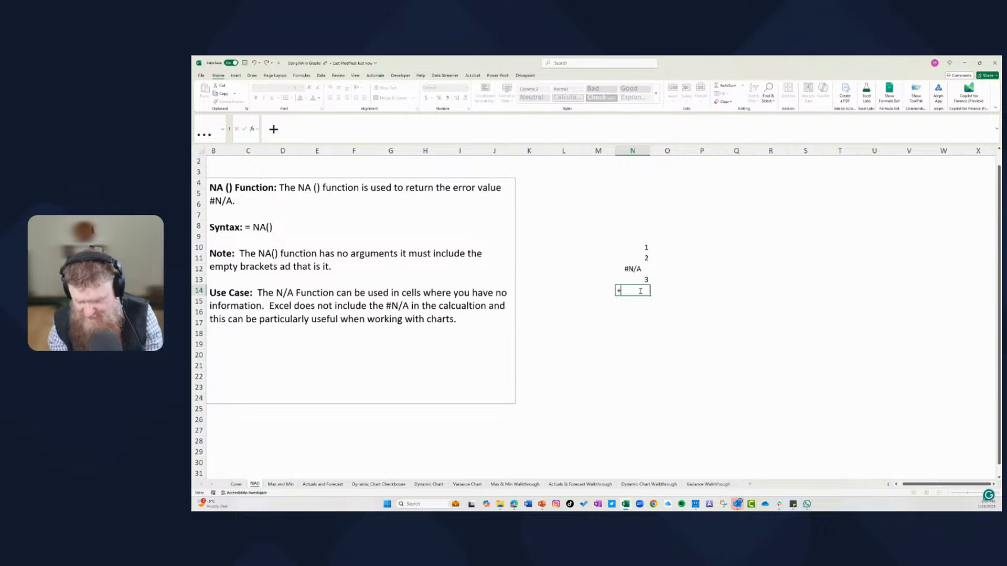
{"action": "type", "text": "="}
{"action": "key", "text": "BackSpace"}
{"action": "key", "text": "BackSpace"}
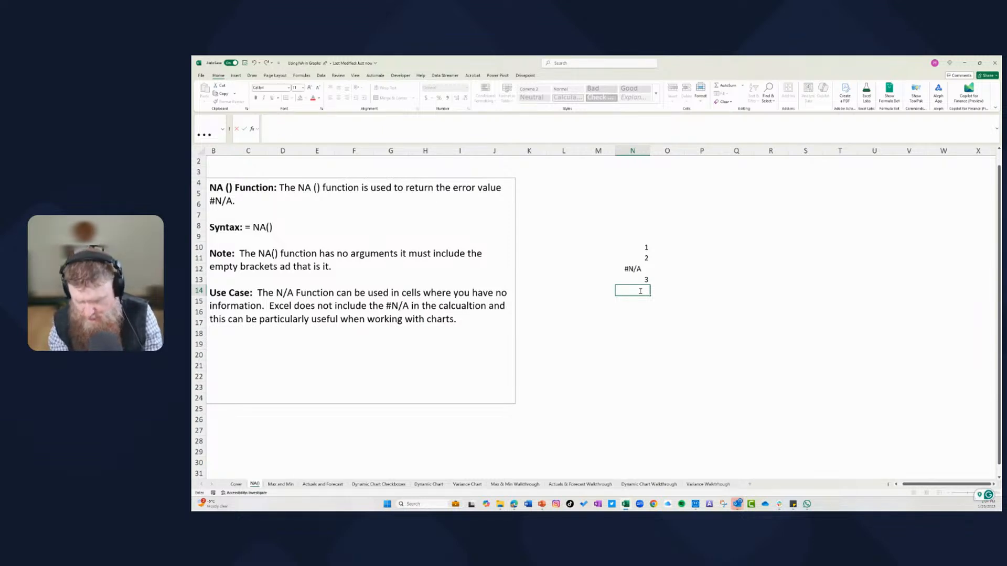
{"action": "type", "text": "=Average"}
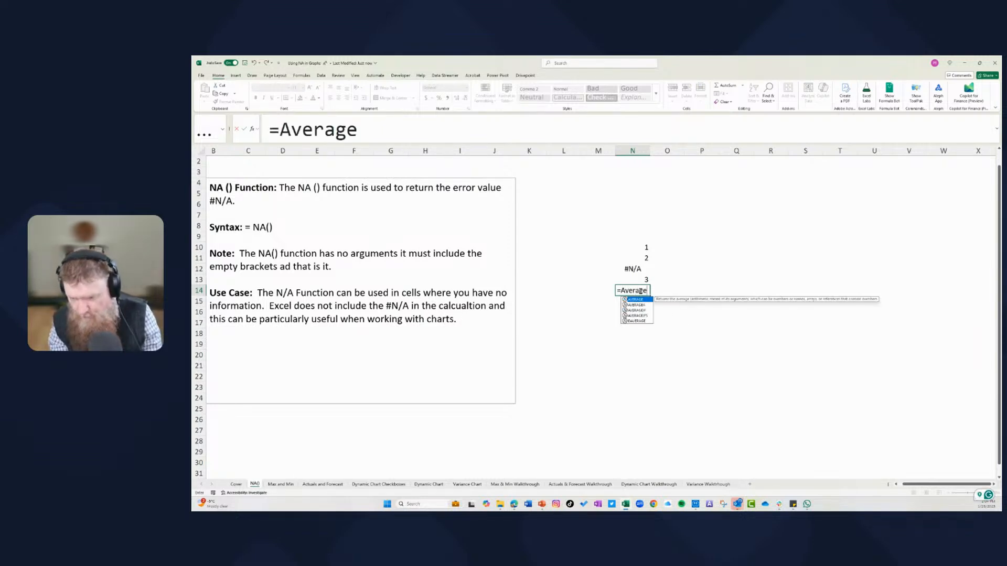
{"action": "type", "text": "("}
{"action": "key", "text": "Up"}
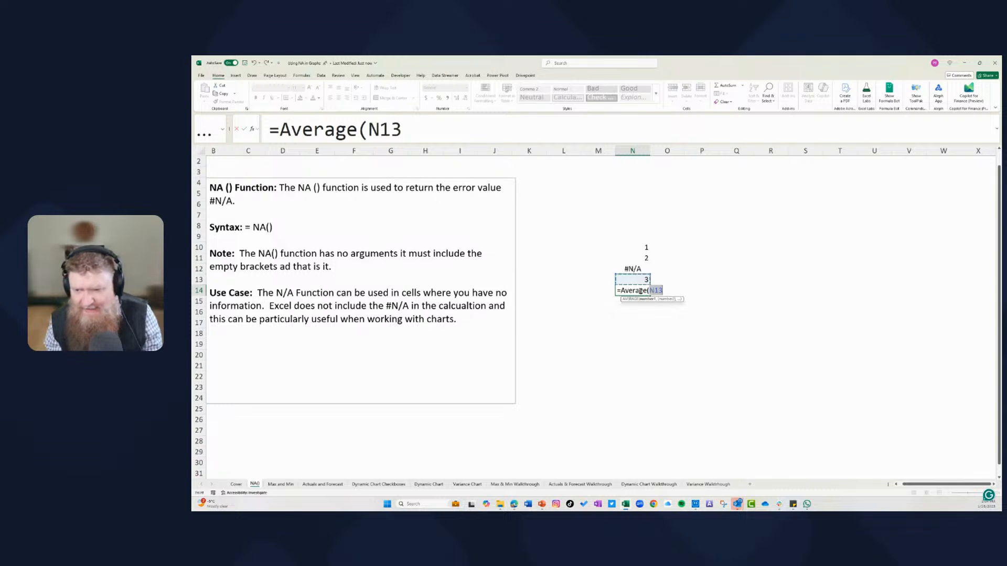
{"action": "key", "text": "shift+Up"}
{"action": "key", "text": "shift+Up"}
{"action": "key", "text": "shift+Up"}
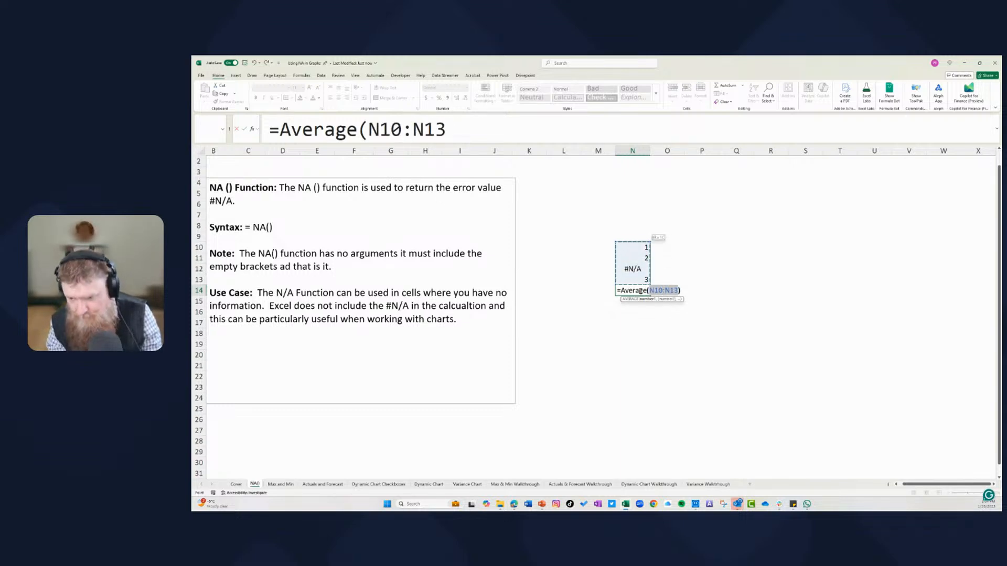
{"action": "key", "text": "Return"}
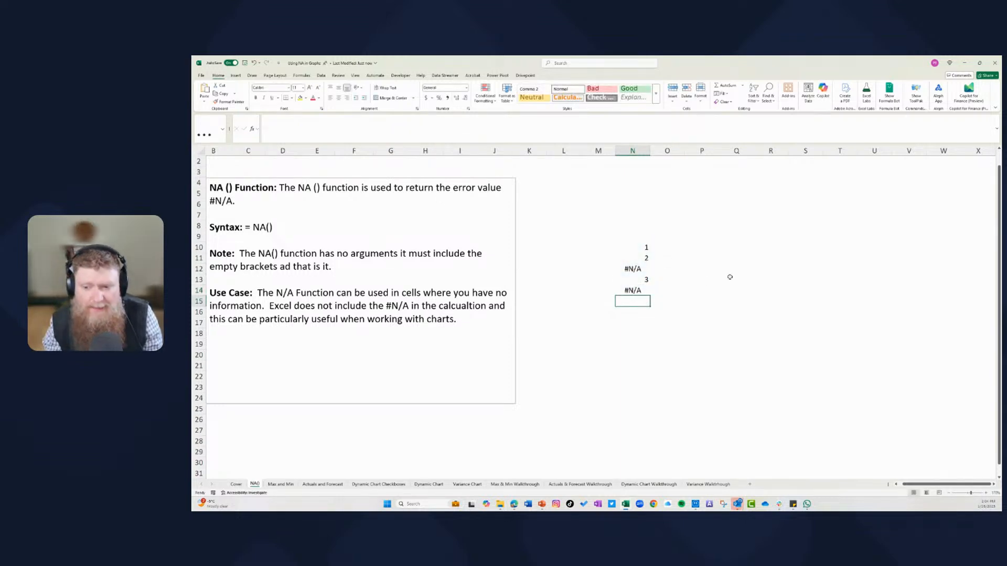
{"action": "key", "text": "Up"}
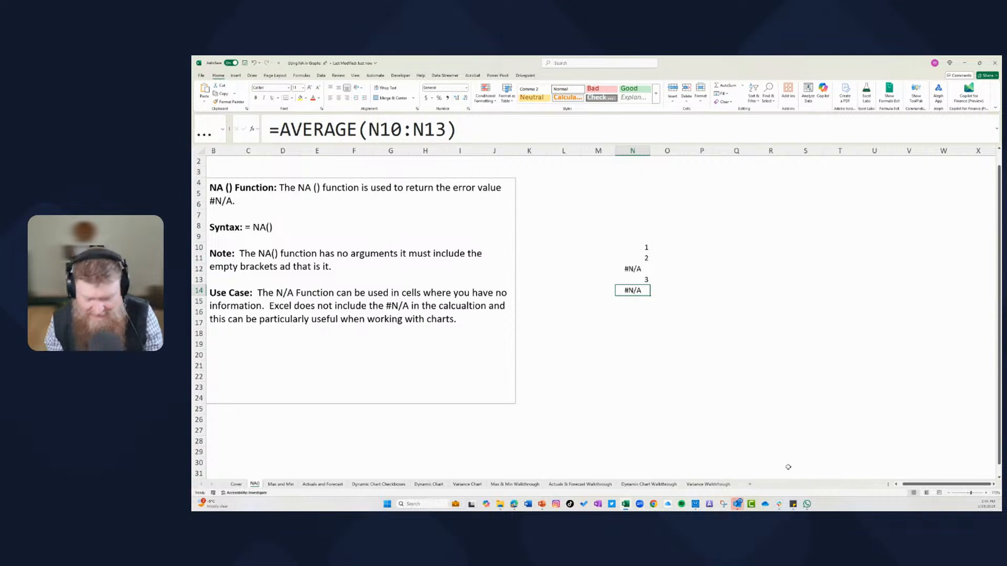
Delete the NA formula from cell N12 inside the averaged range.
{"action": "key", "text": "Up"}
{"action": "key", "text": "Up"}
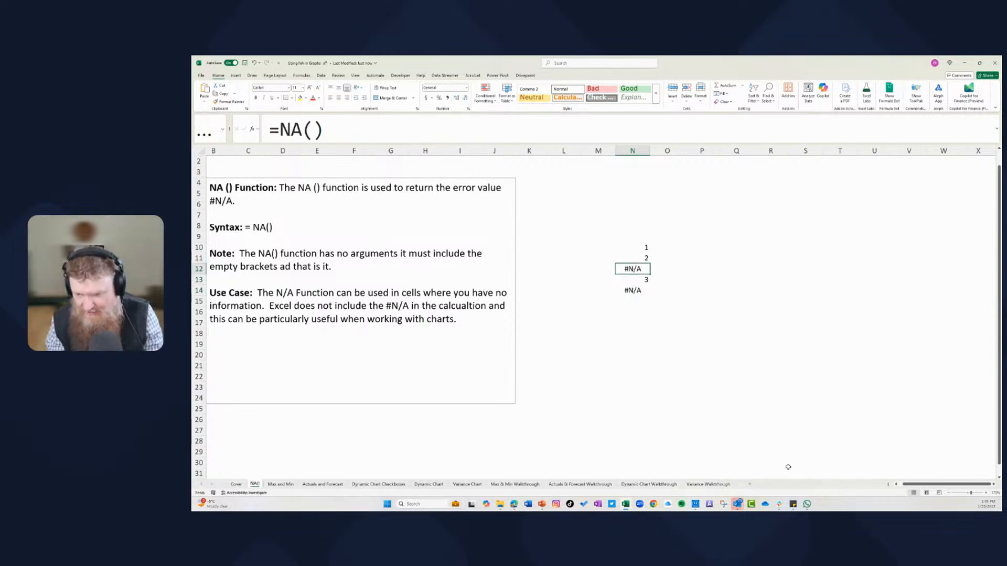
{"action": "key", "text": "Delete"}
Select N10:N13 to check the averaged range and its summary figures.
{"action": "key", "text": "Up"}
{"action": "key", "text": "Up"}
{"action": "key", "text": "shift+Down"}
{"action": "key", "text": "shift+Down"}
{"action": "key", "text": "shift+Down"}
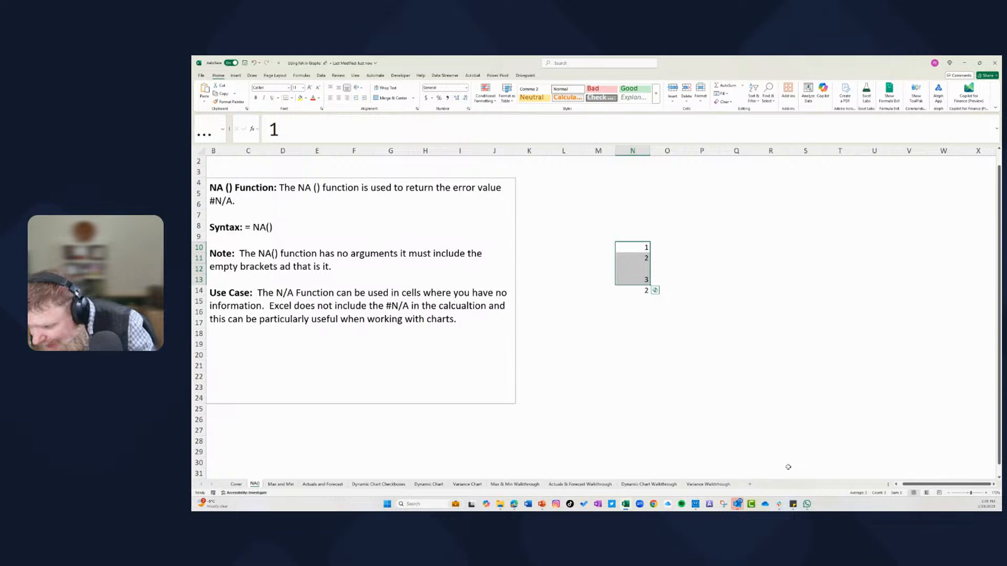
Enter 0 in cell N12 and check its effect on the average in N14.
{"action": "left_click", "coordinate": [637, 271]}
{"action": "type", "text": "0"}
{"action": "key", "text": "Return"}
{"action": "left_click", "coordinate": [641, 251]}
{"action": "left_click_drag", "start_coordinate": [641, 250], "coordinate": [650, 294]}
{"action": "left_click", "coordinate": [648, 292]}
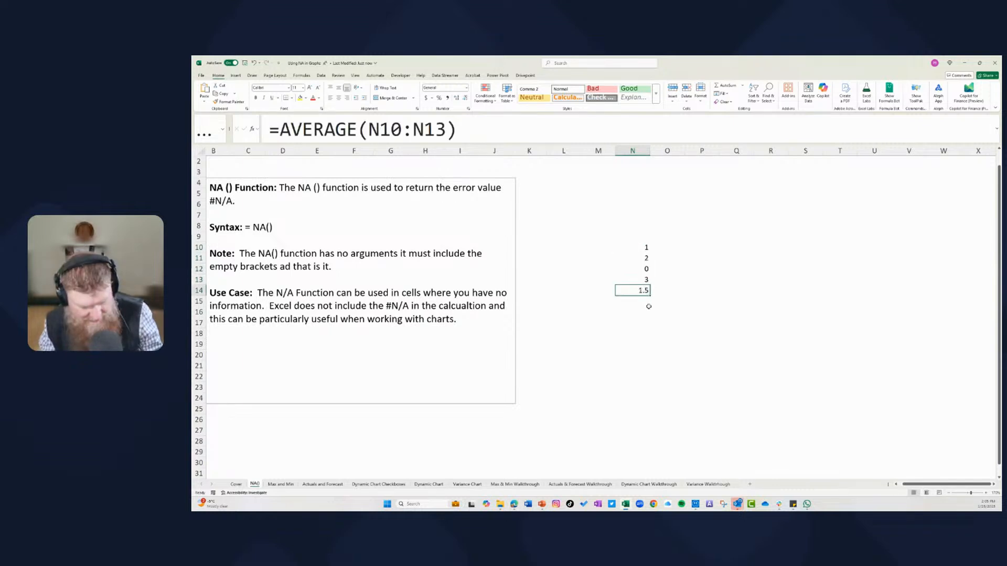
{"action": "left_click", "coordinate": [644, 269]}
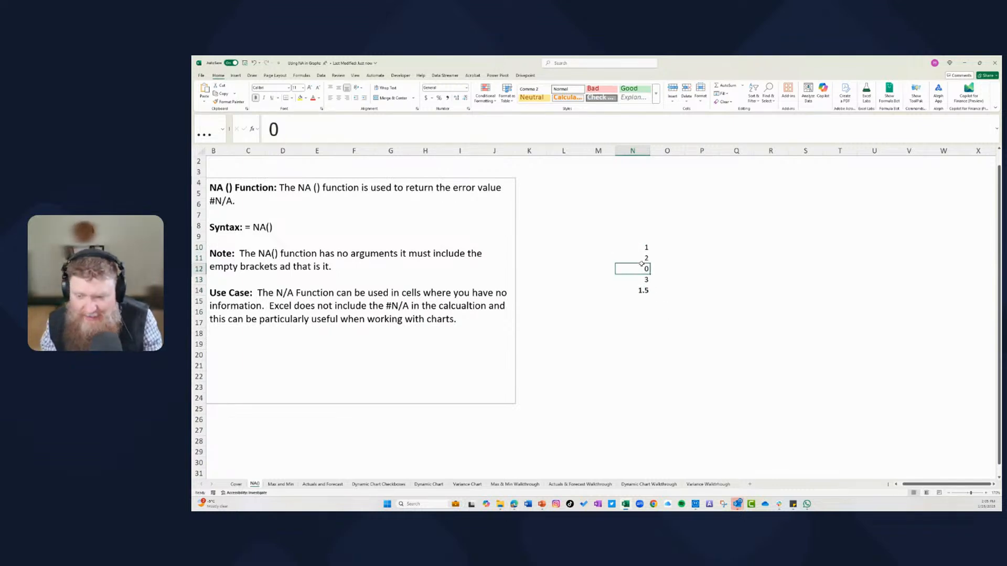
{"action": "left_click", "coordinate": [645, 290]}
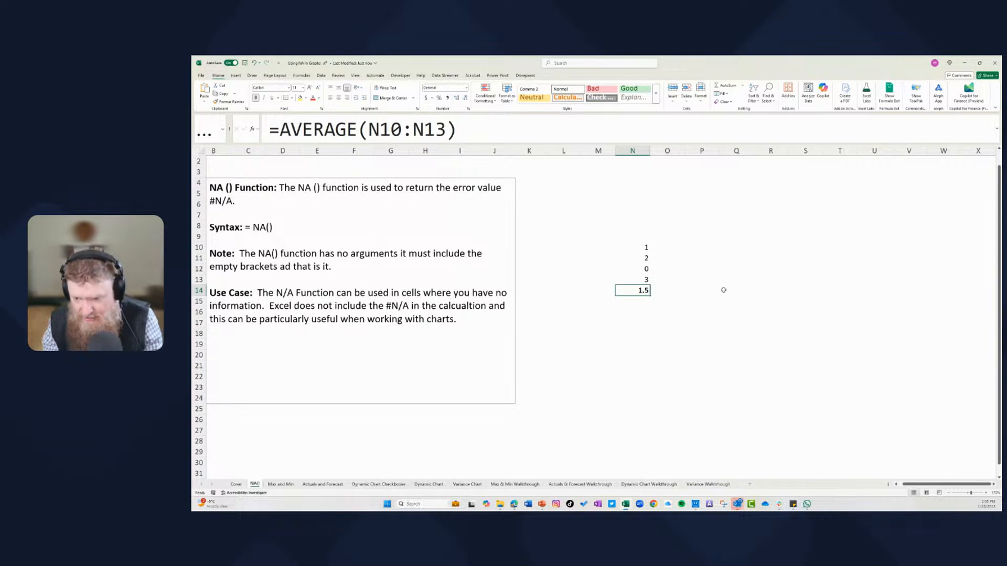
Replace the zero in cell N12 with =NA() and start a new formula in N14.
{"action": "left_click", "coordinate": [643, 270]}
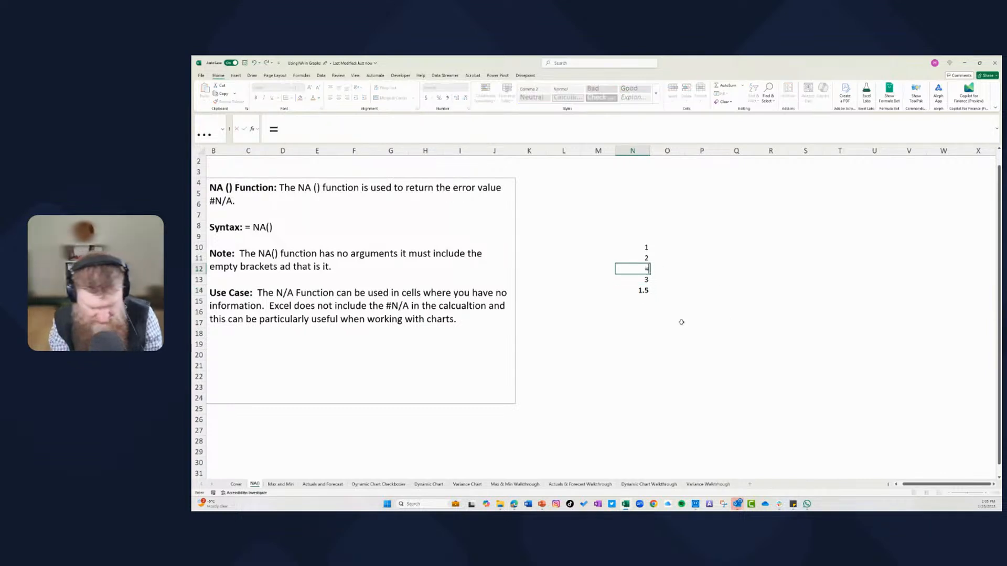
{"action": "type", "text": "=NA()"}
{"action": "key", "text": "Return"}
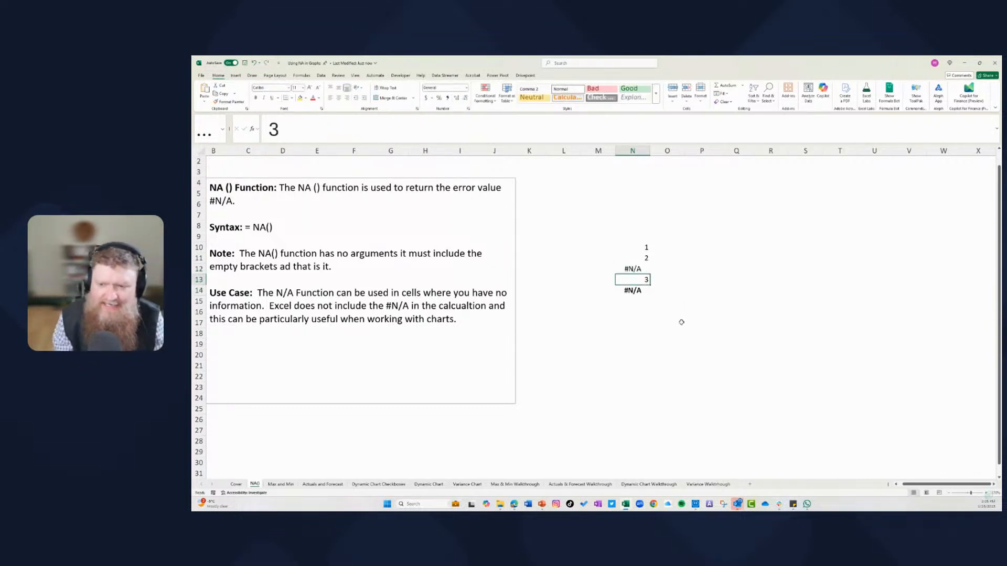
{"action": "key", "text": "Return"}
{"action": "type", "text": "="}
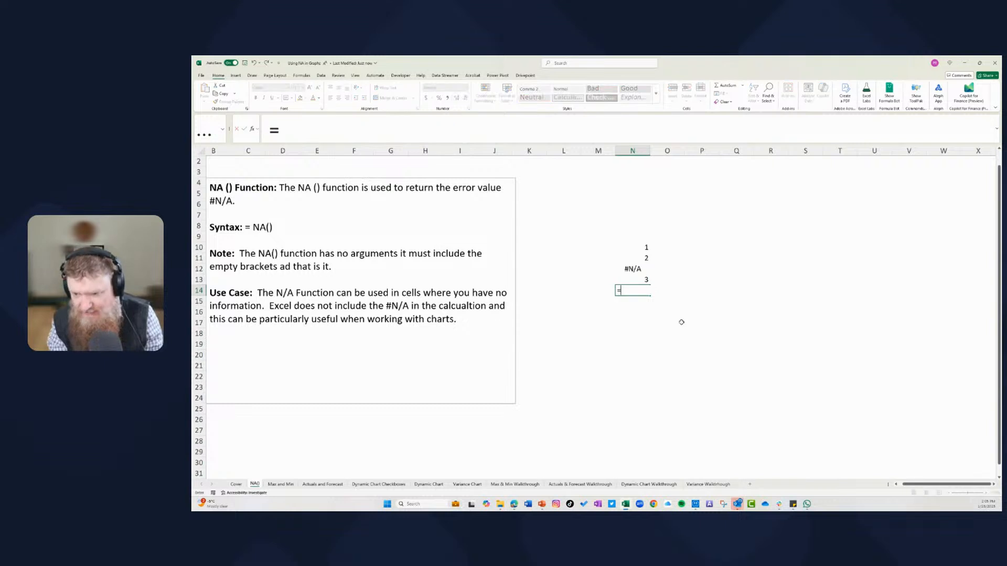
{"action": "type", "text": "SUBTOTAL"}
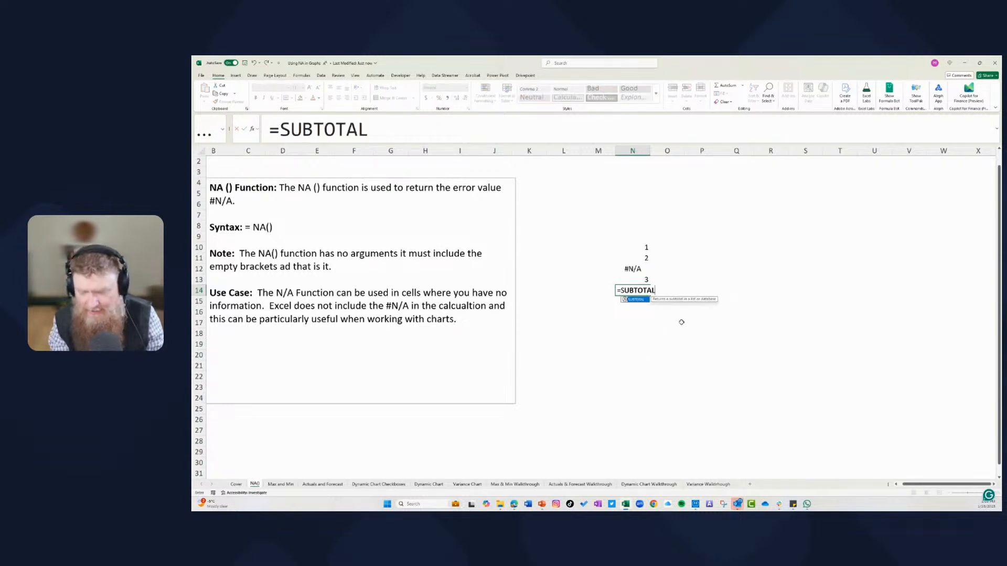
{"action": "type", "text": "(1,"}
{"action": "key", "text": "BackSpace"}
{"action": "key", "text": "BackSpace"}
{"action": "key", "text": "BackSpace"}
{"action": "key", "text": "BackSpace"}
{"action": "key", "text": "BackSpace"}
{"action": "key", "text": "BackSpace"}
{"action": "key", "text": "BackSpace"}
{"action": "key", "text": "BackSpace"}
{"action": "key", "text": "BackSpace"}
{"action": "key", "text": "BackSpace"}
{"action": "key", "text": "BackSpace"}
Average N10:N13 in cell N14 while ignoring error values, using =AGGREGATE(1,6,N10:N13).
{"action": "type", "text": "A"}
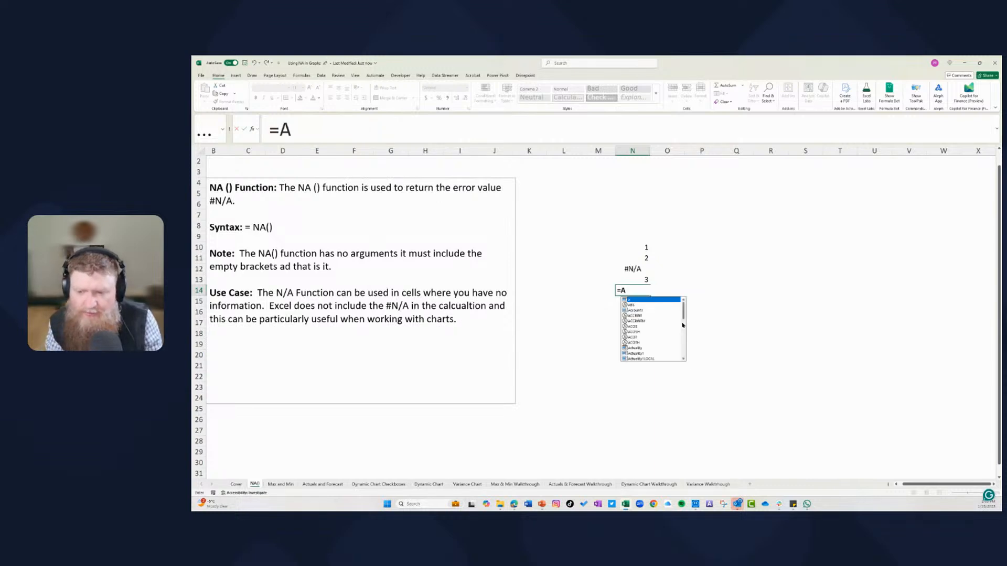
{"action": "type", "text": "GGREGATE"}
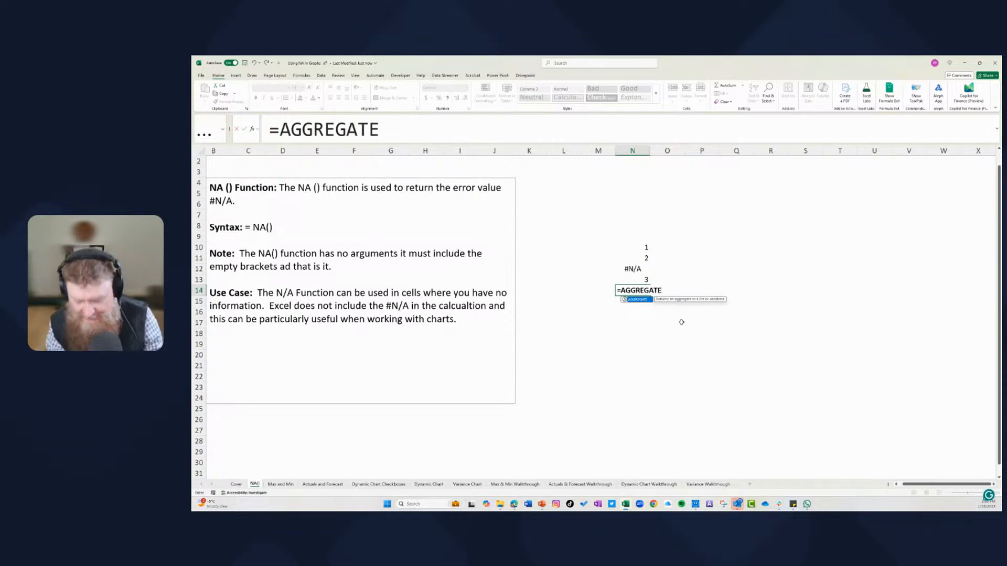
{"action": "type", "text": "(1,"}
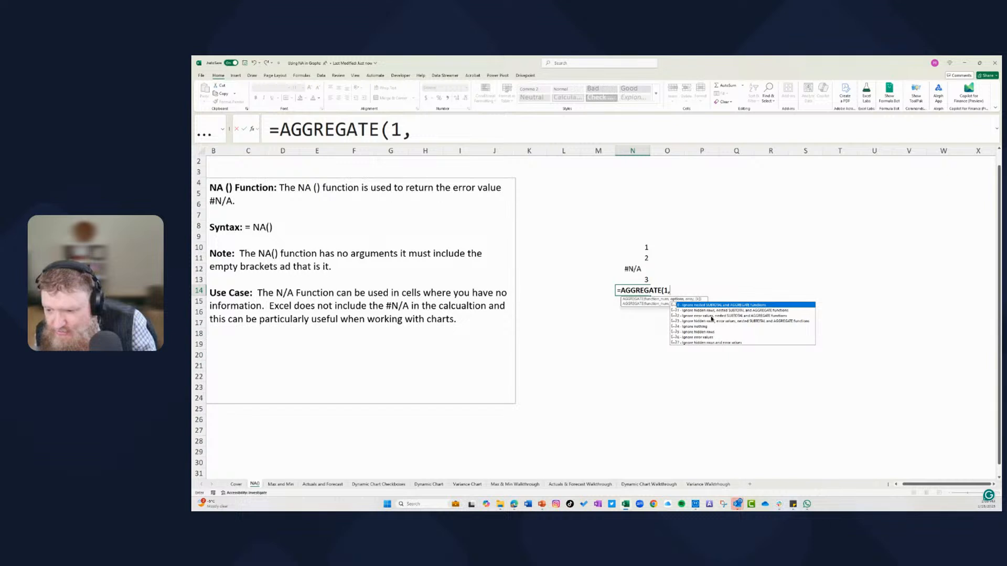
{"action": "type", "text": "6"}
{"action": "key", "text": "Return"}
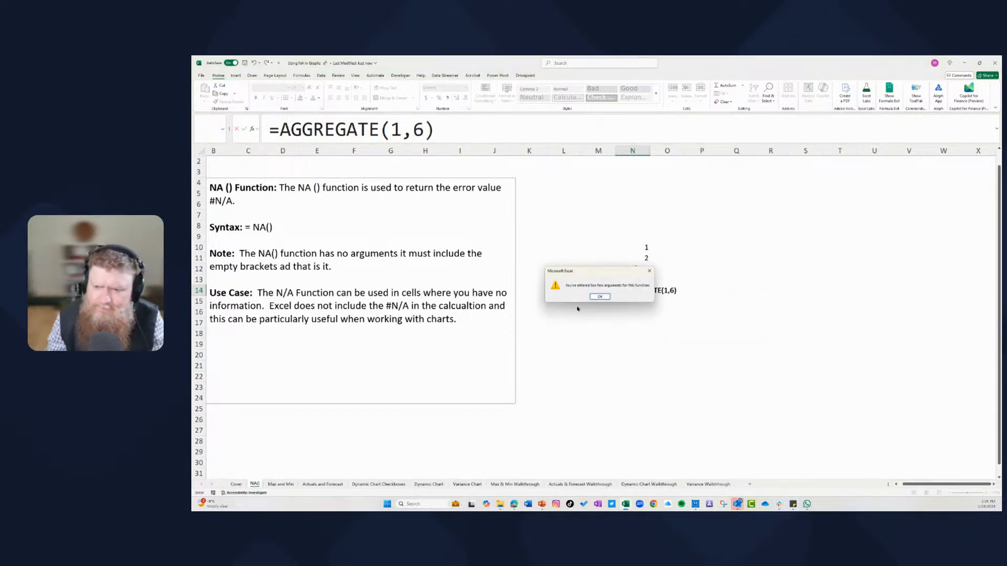
{"action": "left_click", "coordinate": [600, 297]}
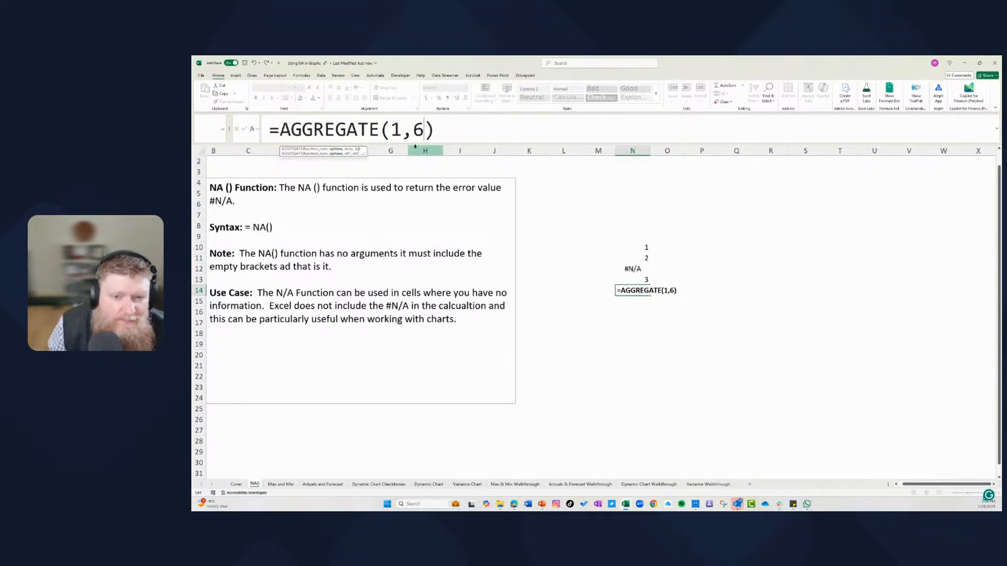
{"action": "type", "text": ","}
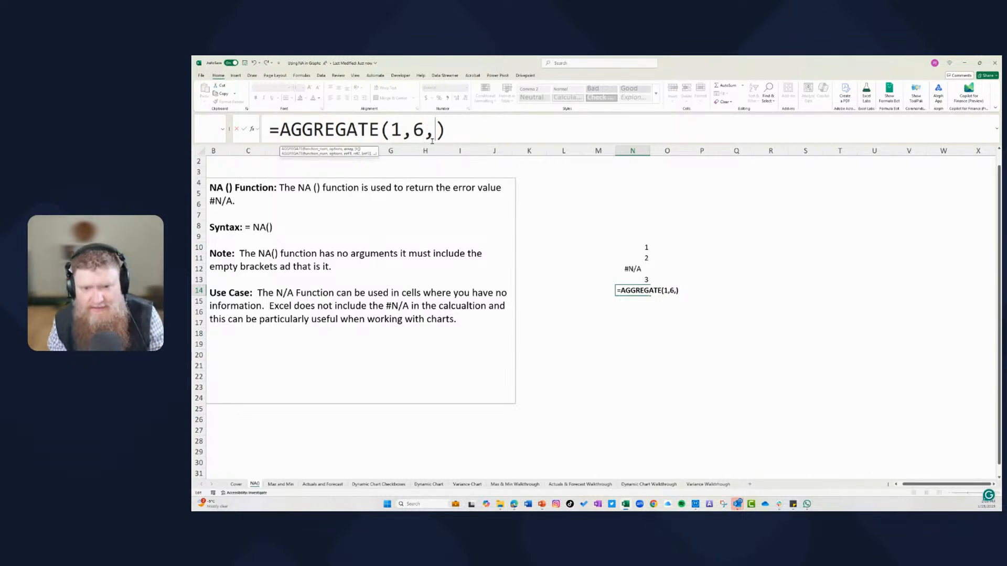
{"action": "left_click_drag", "start_coordinate": [639, 250], "coordinate": [639, 279]}
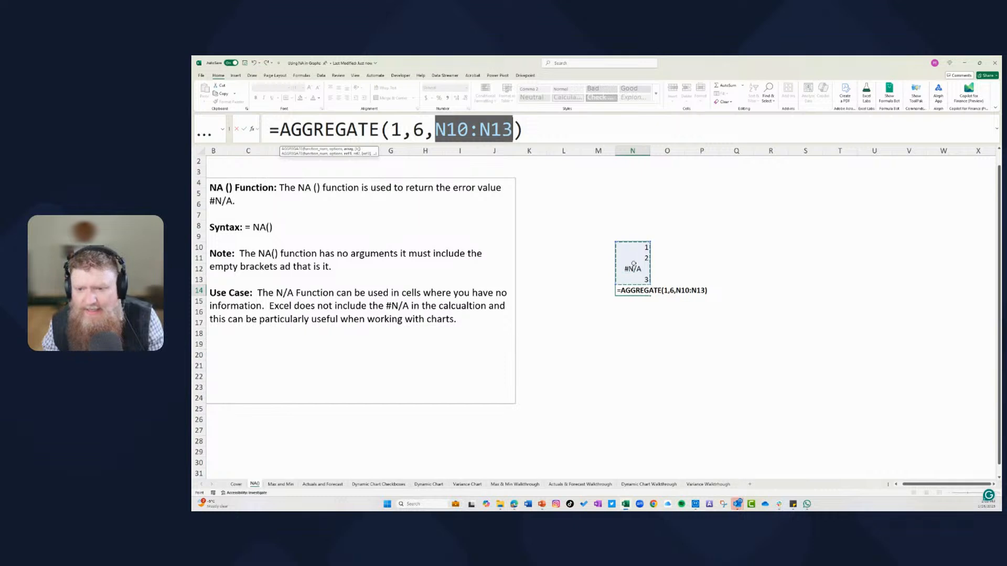
{"action": "left_click", "coordinate": [538, 133]}
{"action": "key", "text": "Return"}
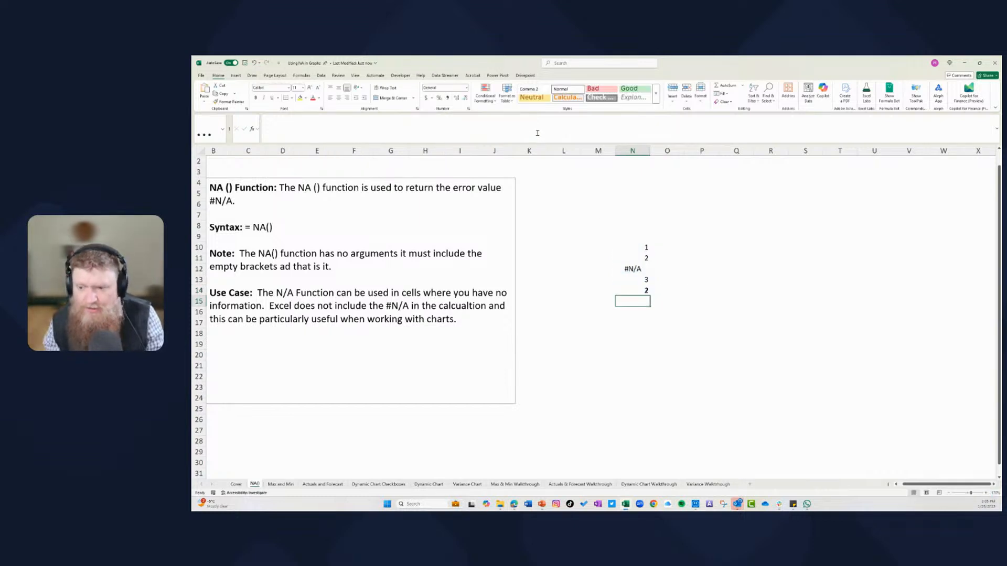
Review the formulas in N14 and N12, and apply the comma number format to N14.
{"action": "left_click", "coordinate": [649, 290]}
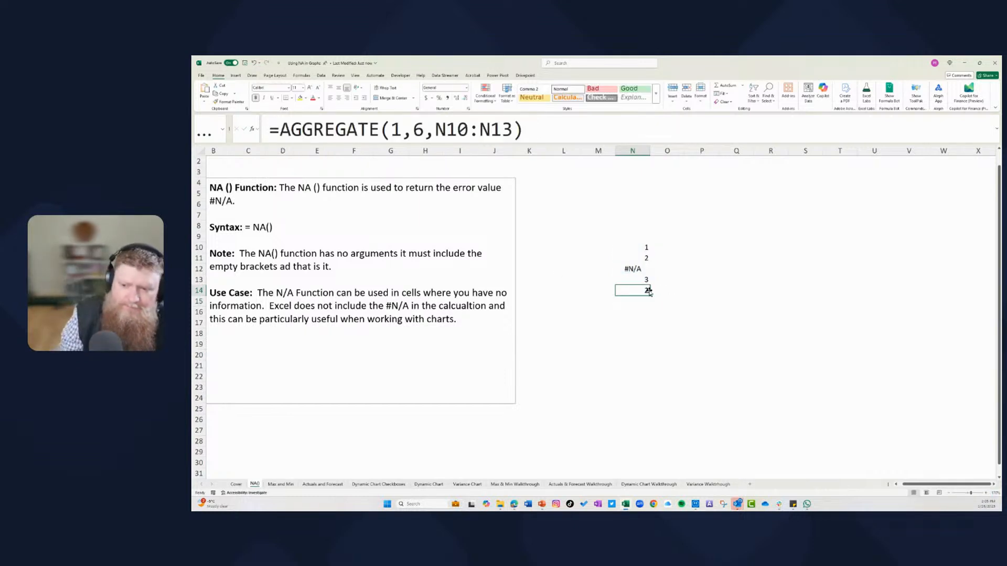
{"action": "left_click", "coordinate": [632, 266]}
{"action": "left_click", "coordinate": [642, 291]}
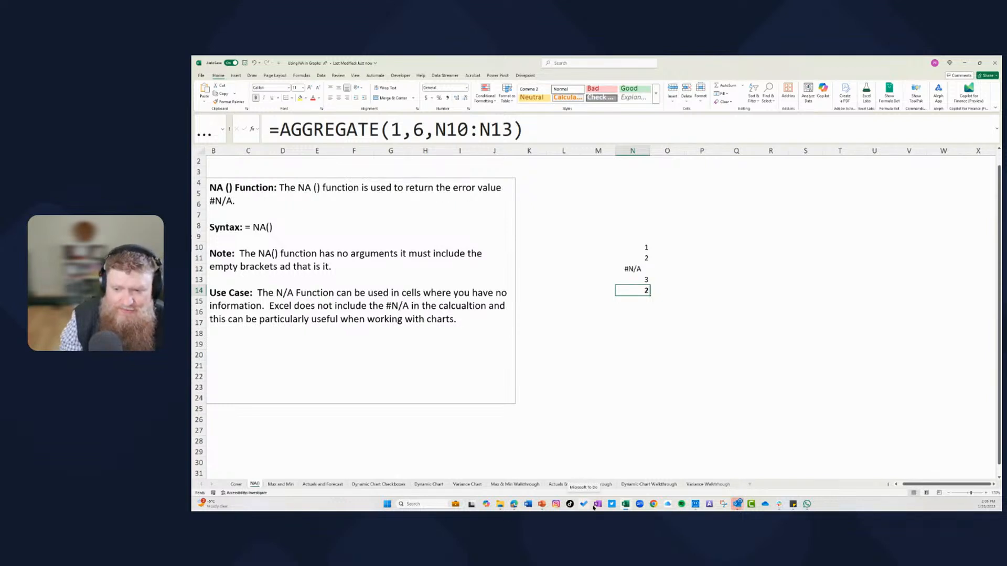
{"action": "left_click", "coordinate": [446, 99]}
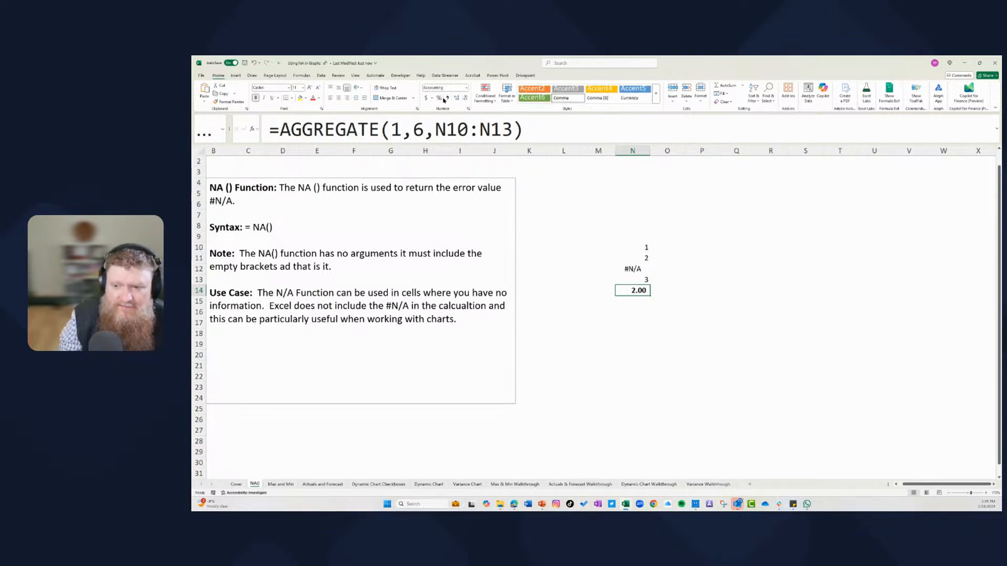
Clear the example numbers, the NA formula and the AGGREGATE result from N10:N14.
{"action": "left_click_drag", "start_coordinate": [634, 247], "coordinate": [634, 279]}
{"action": "left_click", "coordinate": [633, 269]}
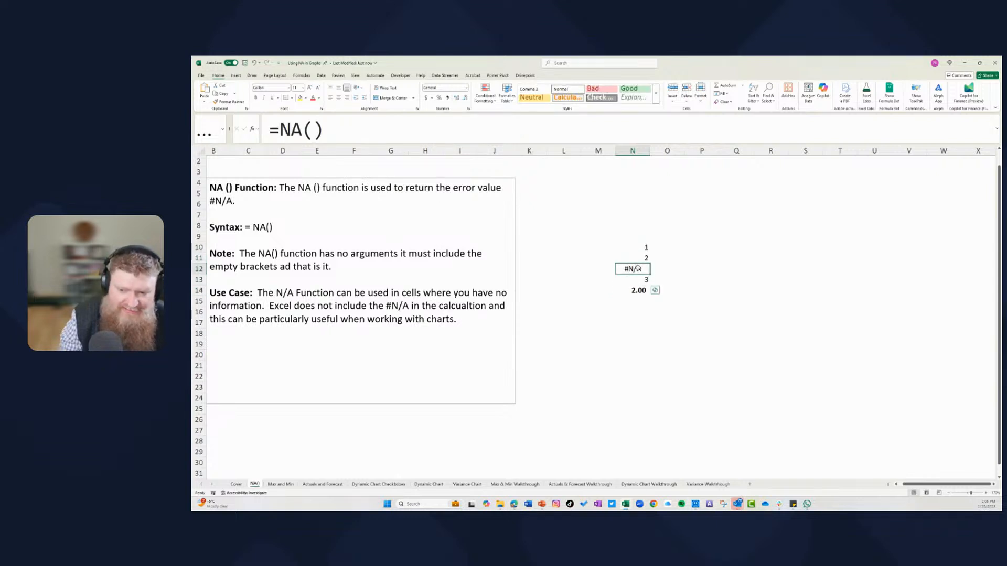
{"action": "left_click", "coordinate": [635, 239]}
{"action": "left_click_drag", "start_coordinate": [636, 248], "coordinate": [635, 289]}
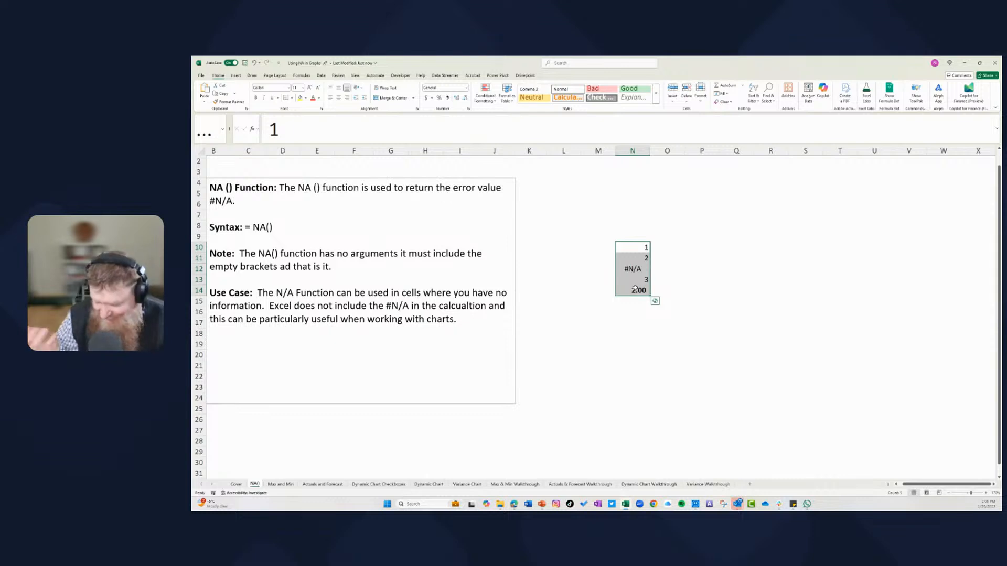
{"action": "key", "text": "Delete"}
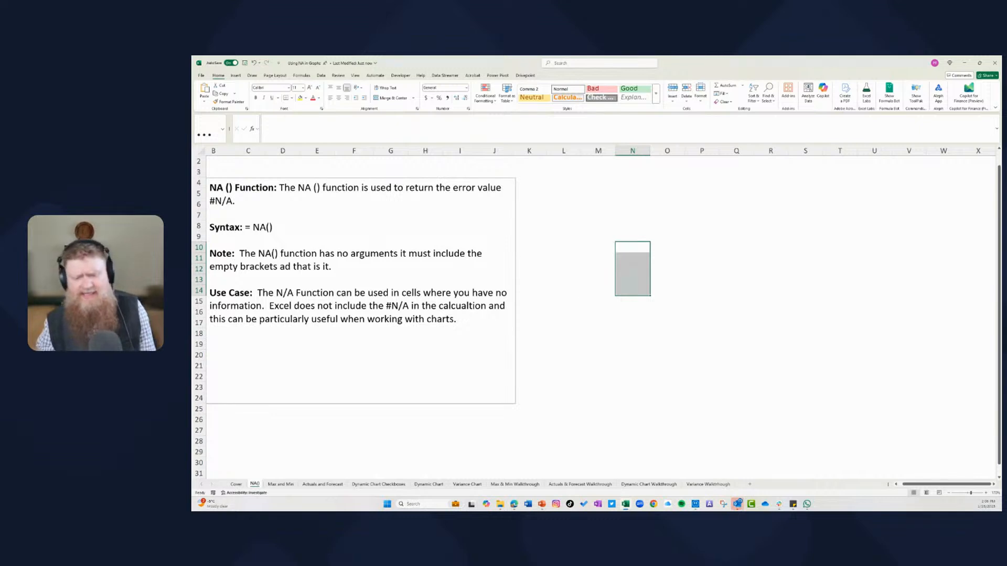
Open the Max and Min sheet, and examine the Gross, Max and Min Sales columns behind the chart.
{"action": "left_click", "coordinate": [281, 484]}
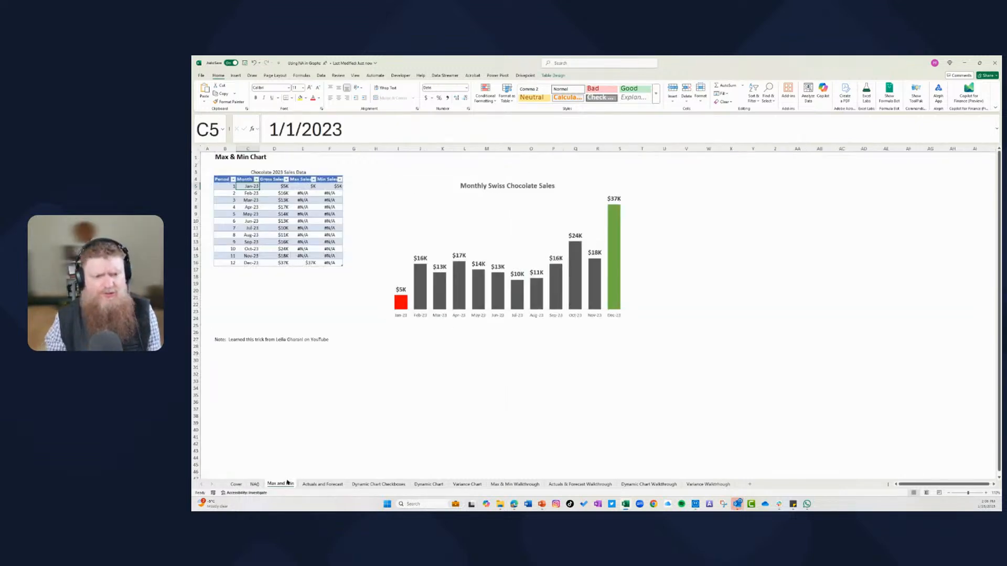
{"action": "left_click", "coordinate": [987, 493]}
{"action": "left_click", "coordinate": [986, 492]}
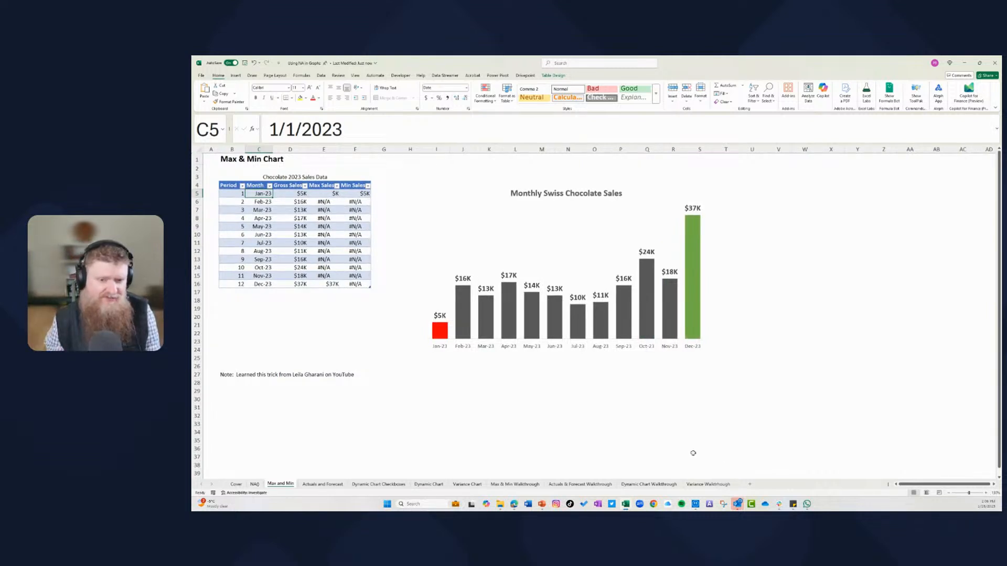
{"action": "left_click_drag", "start_coordinate": [326, 202], "coordinate": [357, 284]}
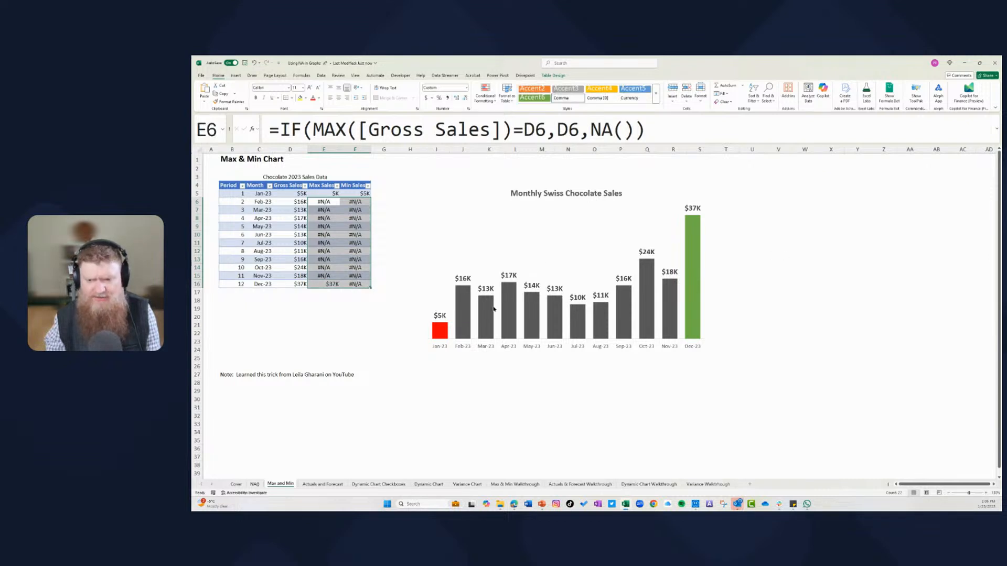
{"action": "left_click_drag", "start_coordinate": [297, 193], "coordinate": [363, 284]}
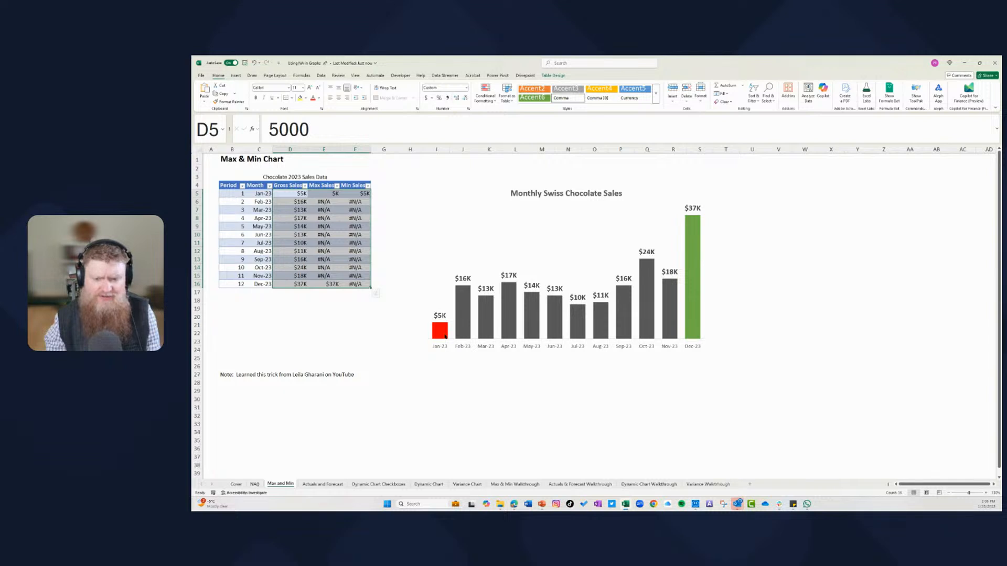
Set the Jul-23 gross sales in the chocolate sales table to 3000.
{"action": "left_click", "coordinate": [300, 200]}
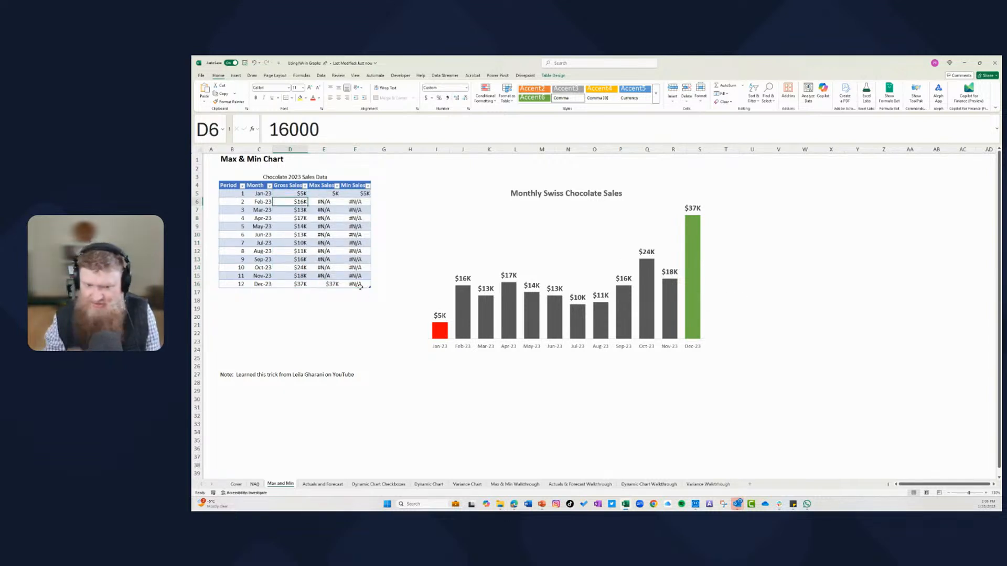
{"action": "key", "text": "Down"}
{"action": "key", "text": "Down"}
{"action": "key", "text": "Down"}
{"action": "key", "text": "Down"}
{"action": "key", "text": "Down"}
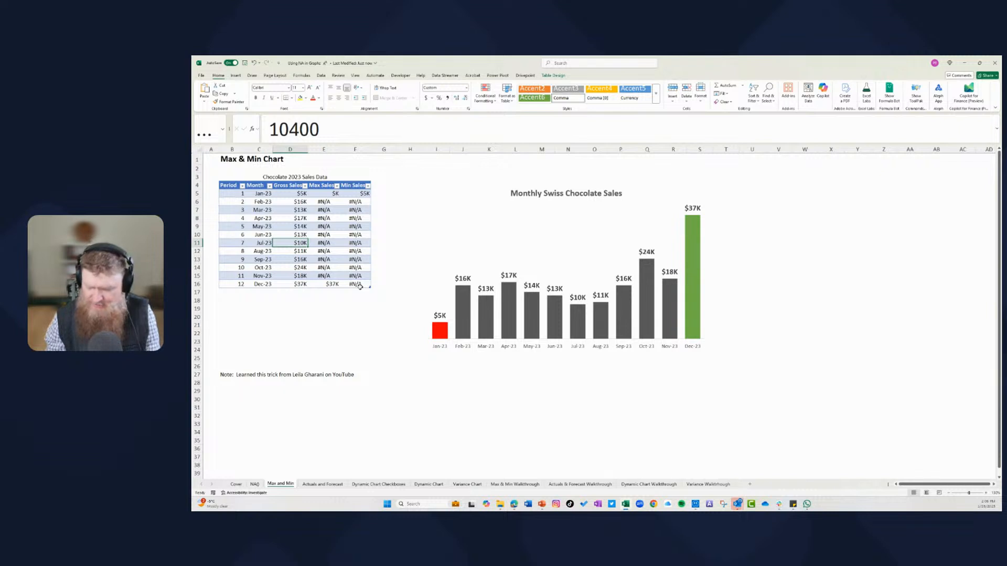
{"action": "type", "text": "3000"}
{"action": "key", "text": "Return"}
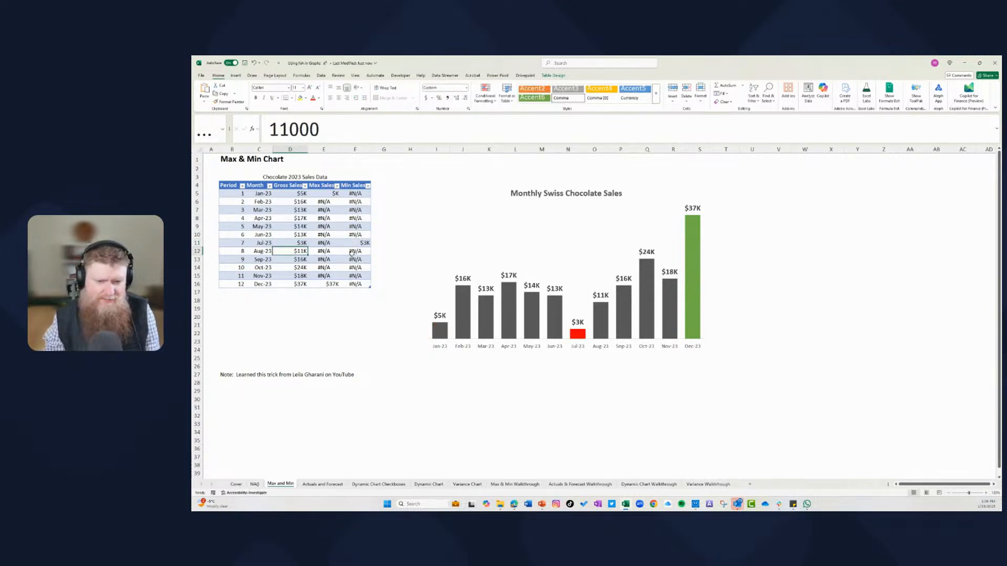
Set the Jul-23 gross sales to 50000 and select E6:F16 to review the Max and Min Sales formulas.
{"action": "left_click", "coordinate": [299, 243]}
{"action": "type", "text": "50000"}
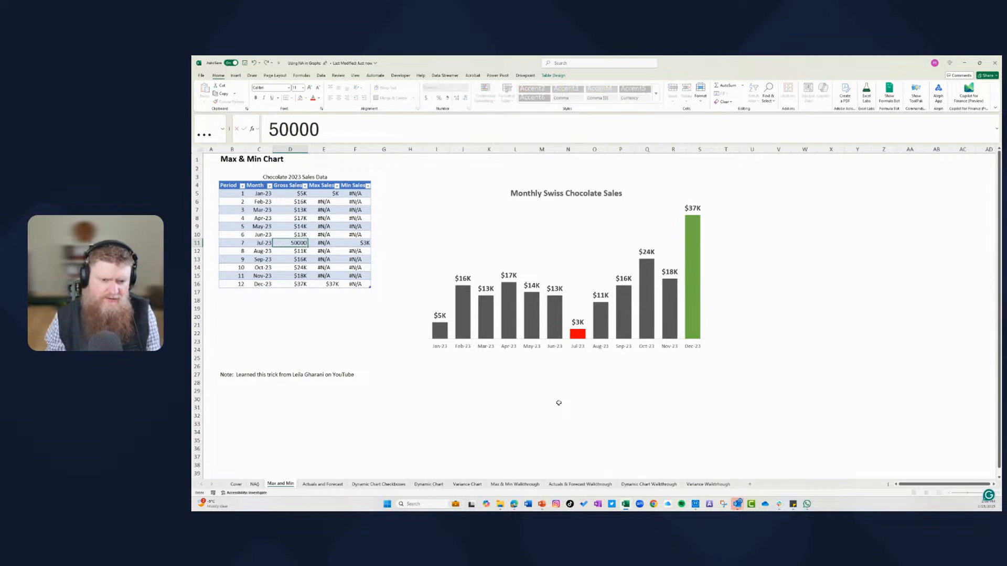
{"action": "key", "text": "Return"}
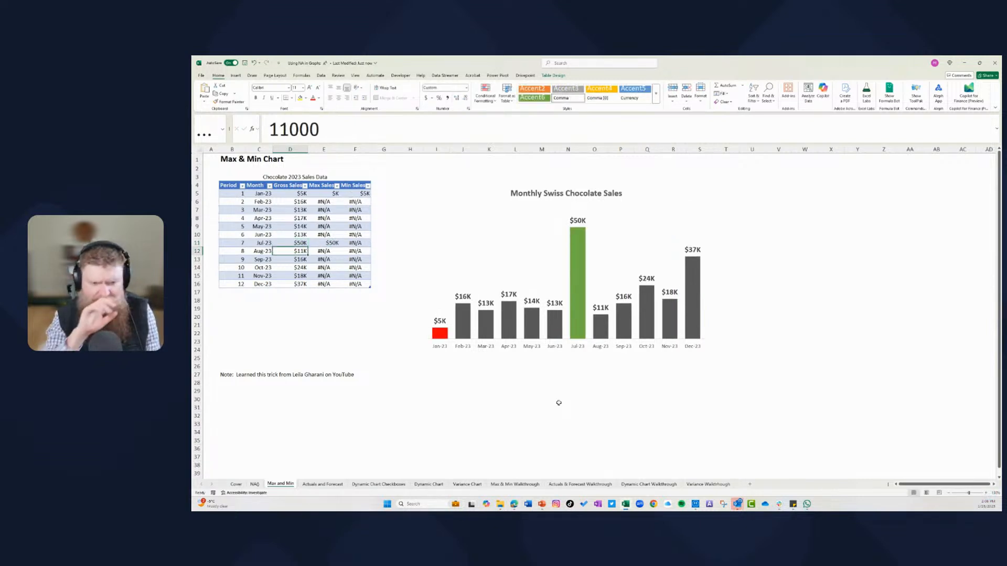
{"action": "left_click_drag", "start_coordinate": [324, 202], "coordinate": [356, 284]}
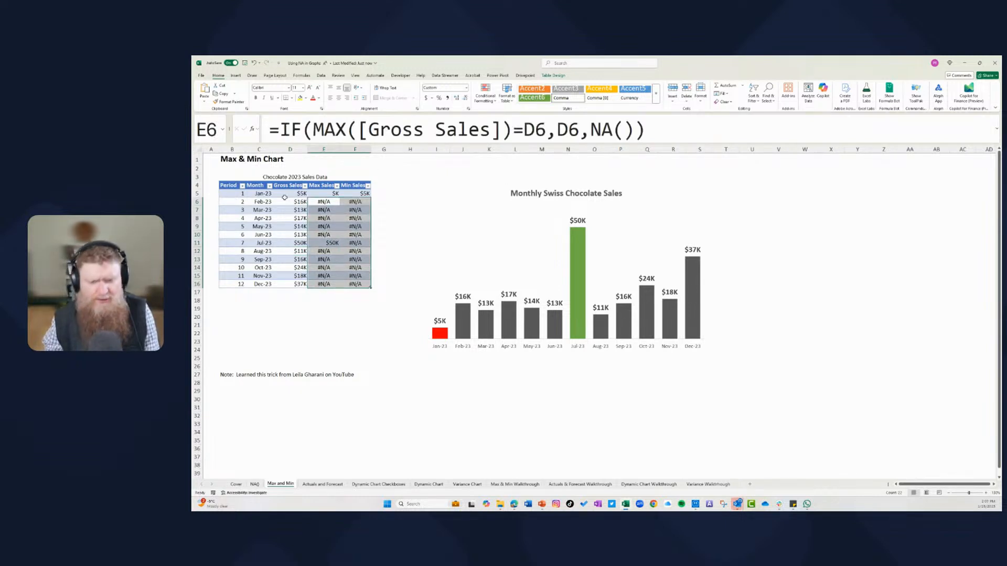
Open the Actuals and Forecast sheet and examine its data table and the 2024 sales line chart.
{"action": "left_click", "coordinate": [336, 485]}
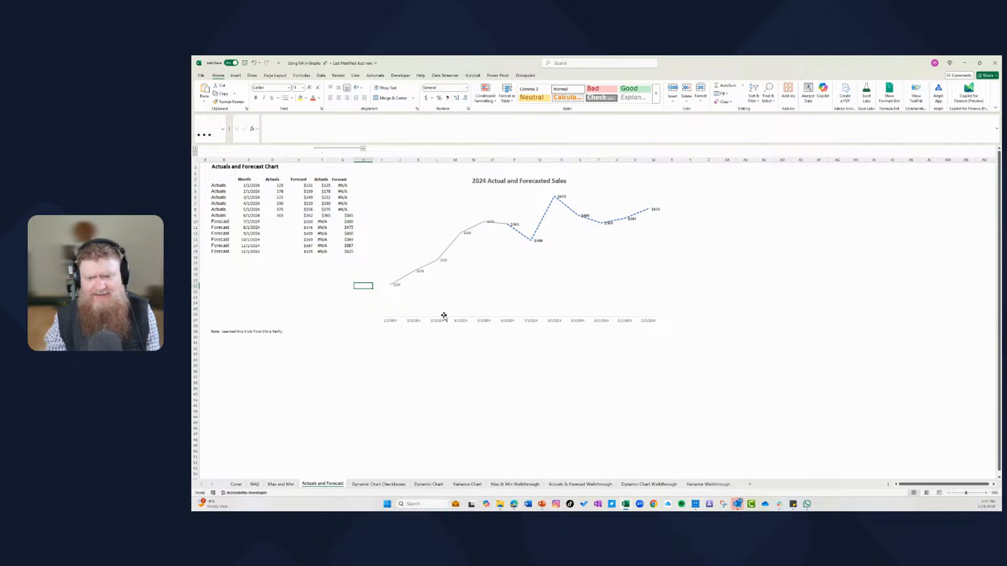
{"action": "left_click", "coordinate": [986, 493]}
{"action": "left_click", "coordinate": [986, 493]}
{"action": "left_click", "coordinate": [986, 492]}
{"action": "scroll", "coordinate": [734, 409], "scroll_direction": "up", "scroll_amount": 1}
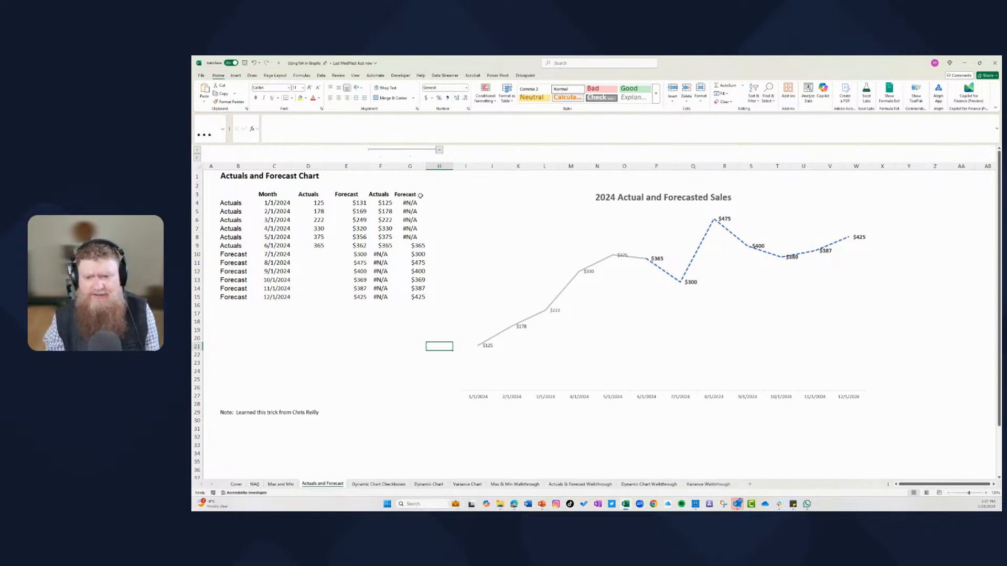
{"action": "left_click", "coordinate": [422, 367]}
{"action": "left_click", "coordinate": [398, 387]}
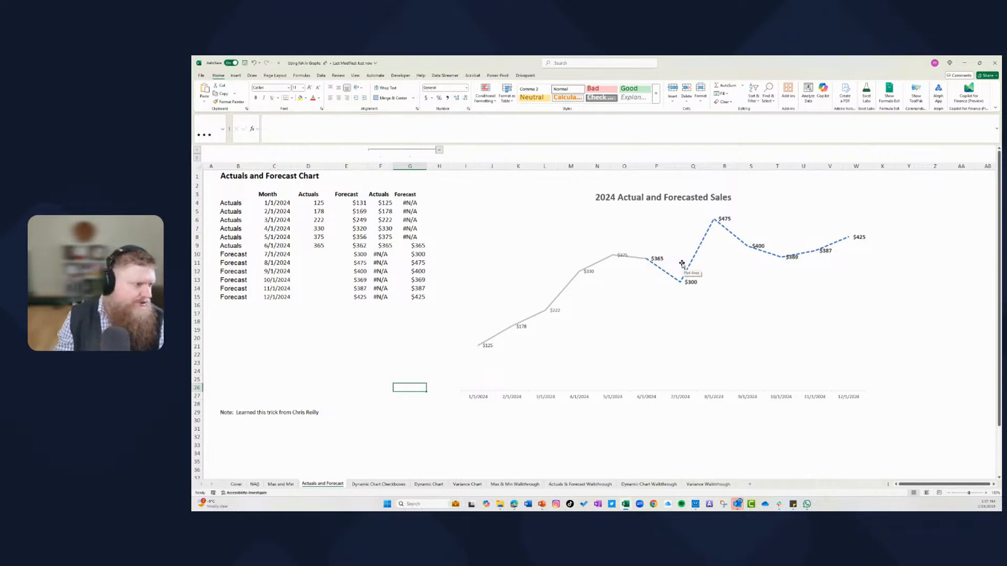
Open the Dynamic Chart Checkboxes sheet and remove the "Compare Sales with" heading from its column chart.
{"action": "left_click", "coordinate": [389, 485]}
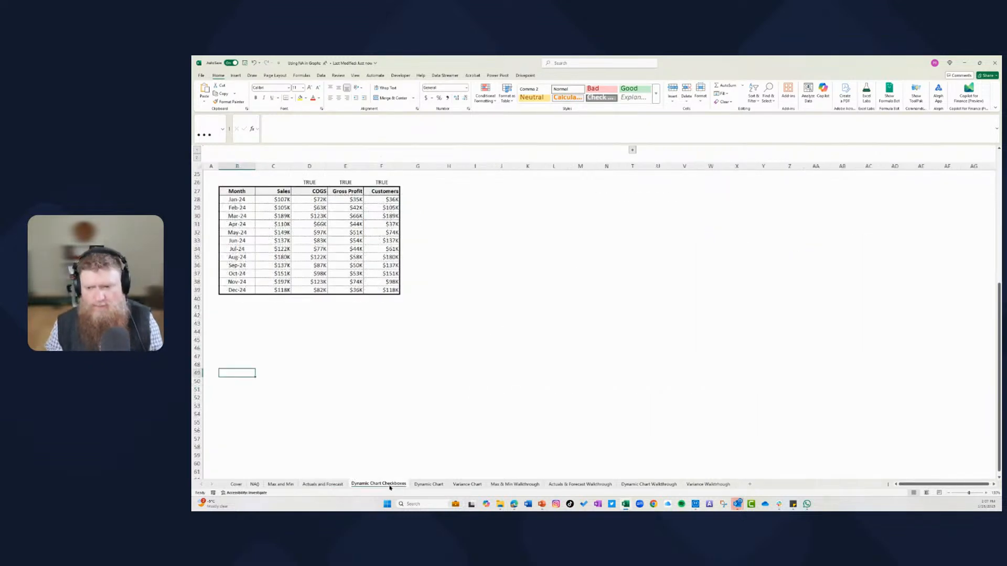
{"action": "scroll", "coordinate": [464, 457], "scroll_direction": "up", "scroll_amount": 8}
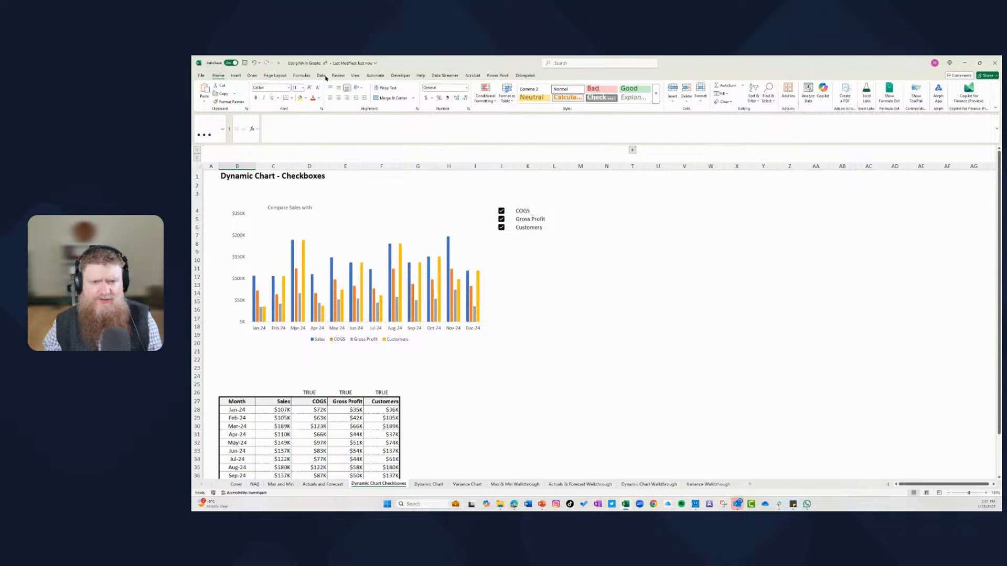
{"action": "left_click", "coordinate": [235, 75]}
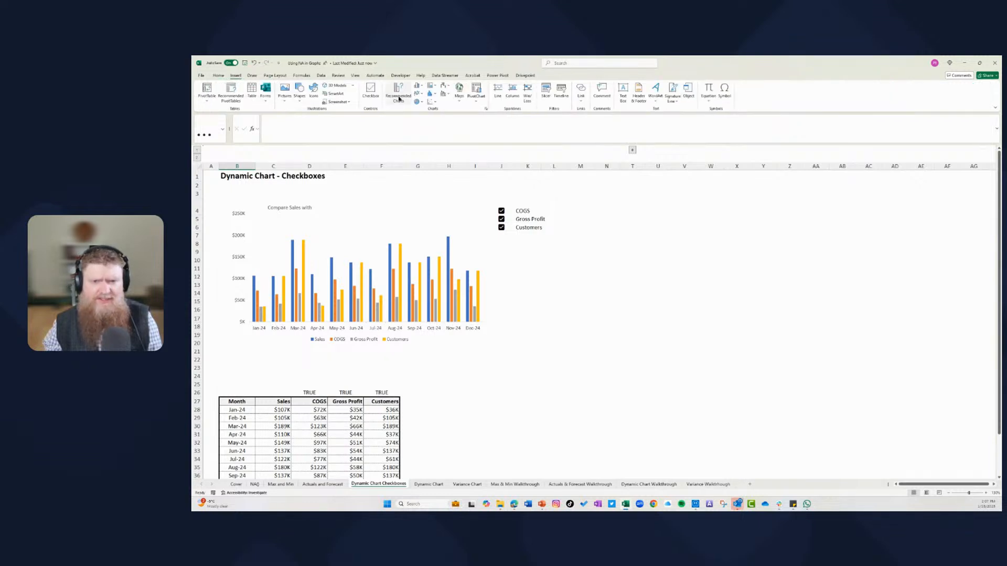
{"action": "left_click", "coordinate": [512, 277]}
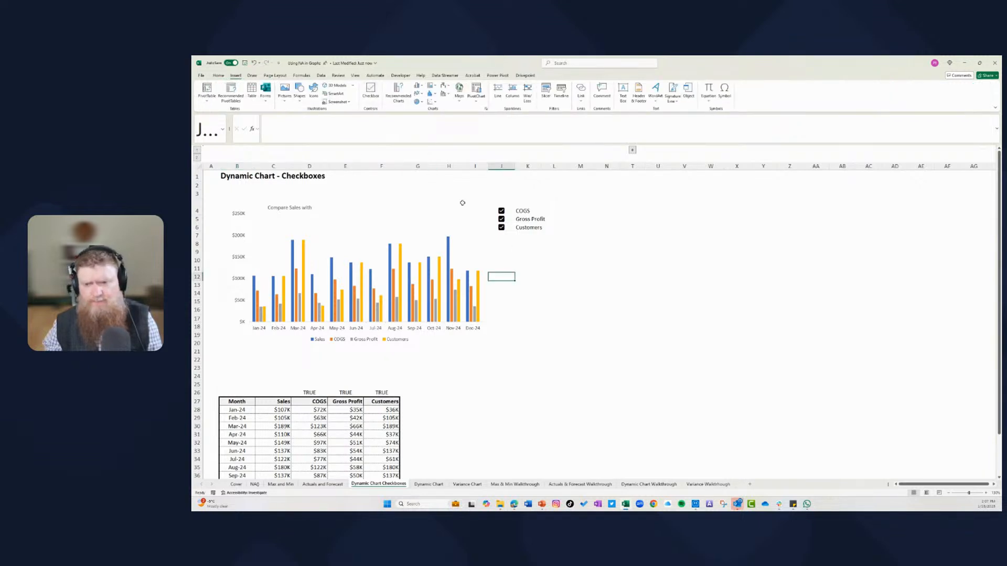
{"action": "left_click", "coordinate": [286, 208]}
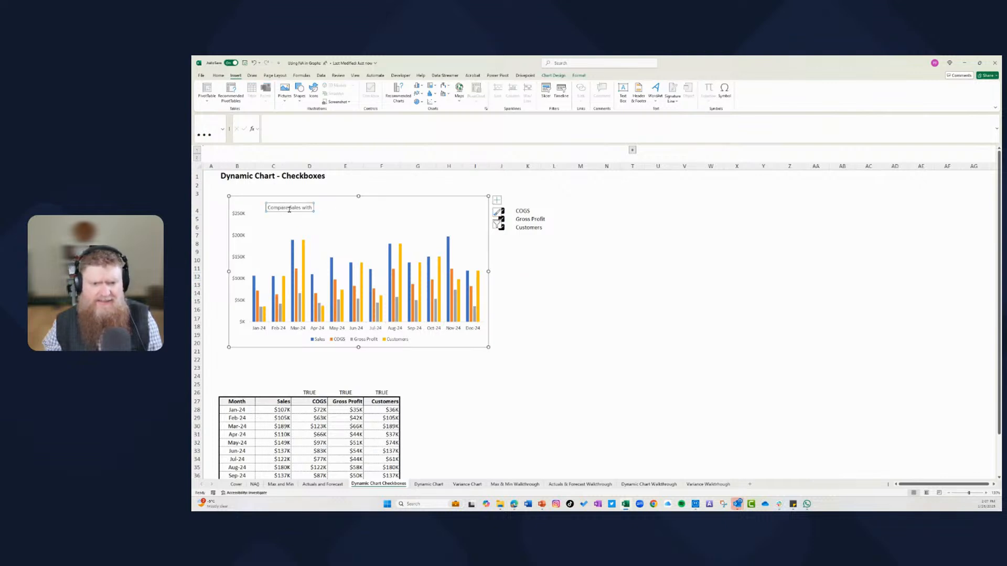
{"action": "key", "text": "Delete"}
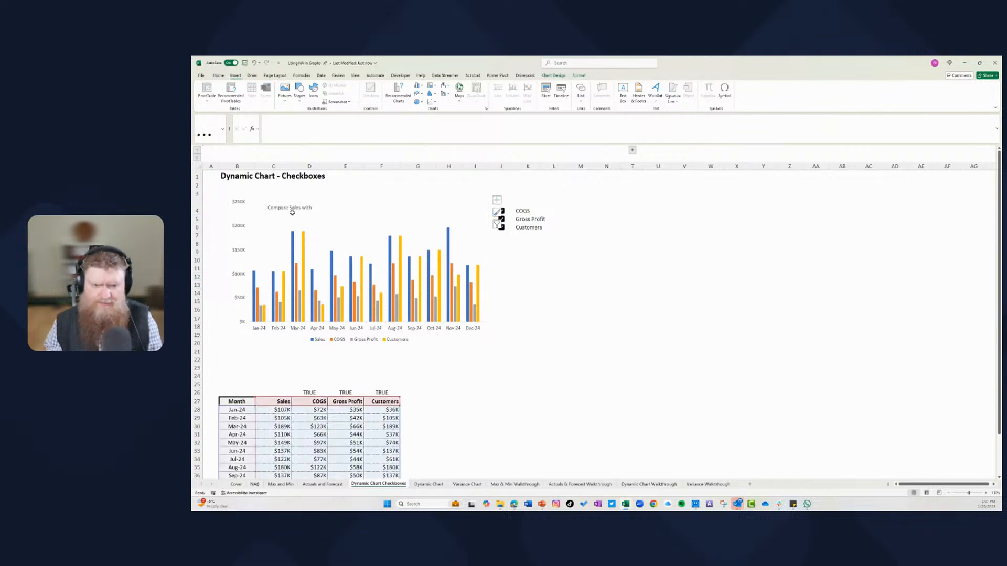
{"action": "left_click", "coordinate": [553, 284]}
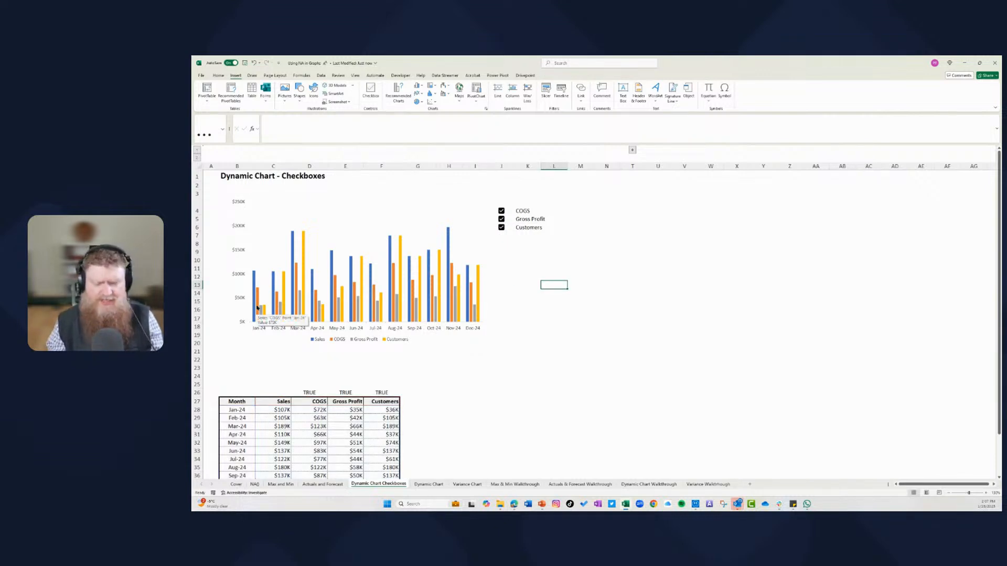
Clear and re-check the COGS, Gross Profit and Customers checkboxes twice to test how the chart series respond.
{"action": "left_click", "coordinate": [501, 211]}
{"action": "left_click", "coordinate": [502, 220]}
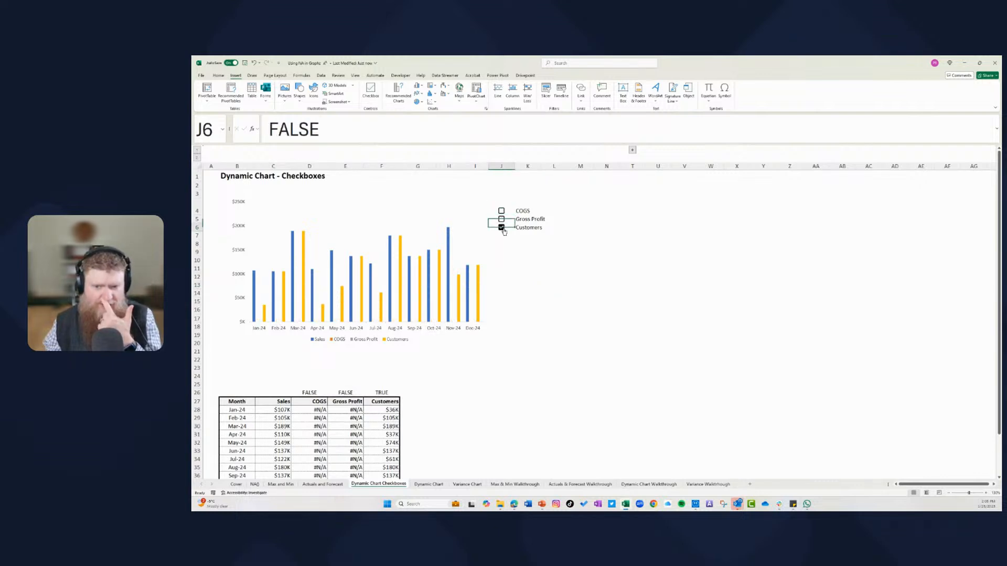
{"action": "left_click", "coordinate": [501, 228]}
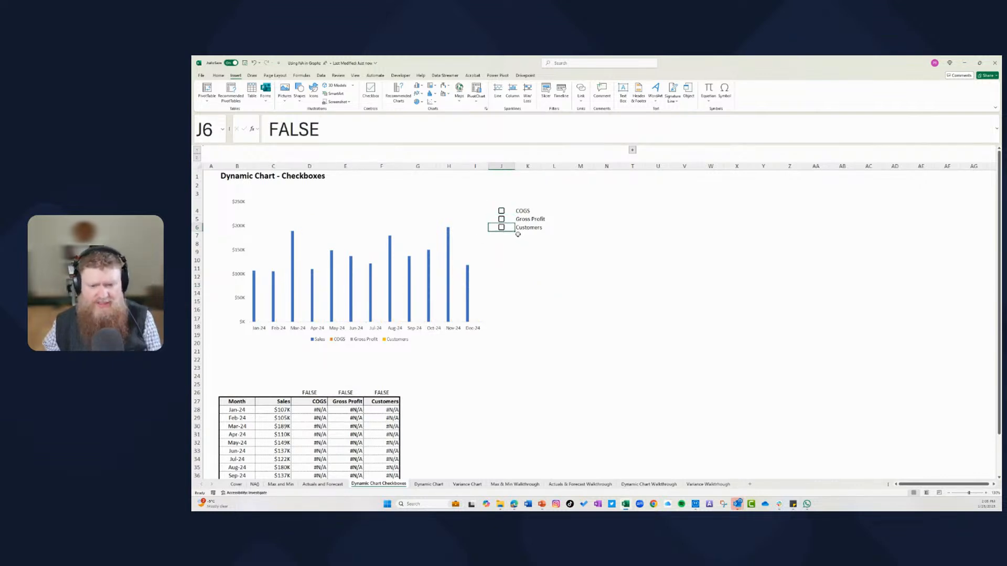
{"action": "left_click", "coordinate": [502, 210]}
{"action": "left_click", "coordinate": [501, 219]}
{"action": "left_click", "coordinate": [501, 227]}
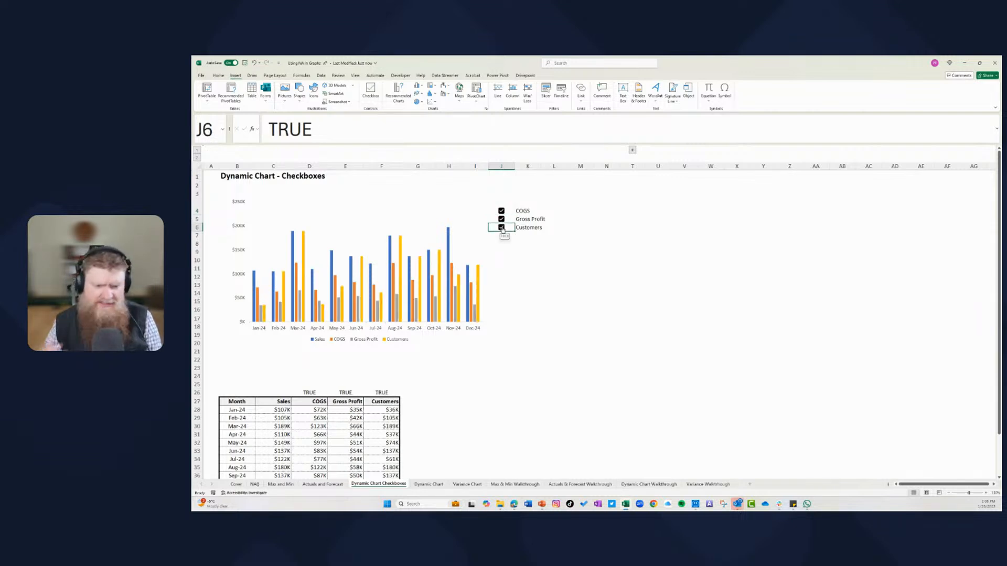
{"action": "left_click", "coordinate": [502, 227]}
{"action": "left_click", "coordinate": [502, 219]}
{"action": "left_click", "coordinate": [502, 211]}
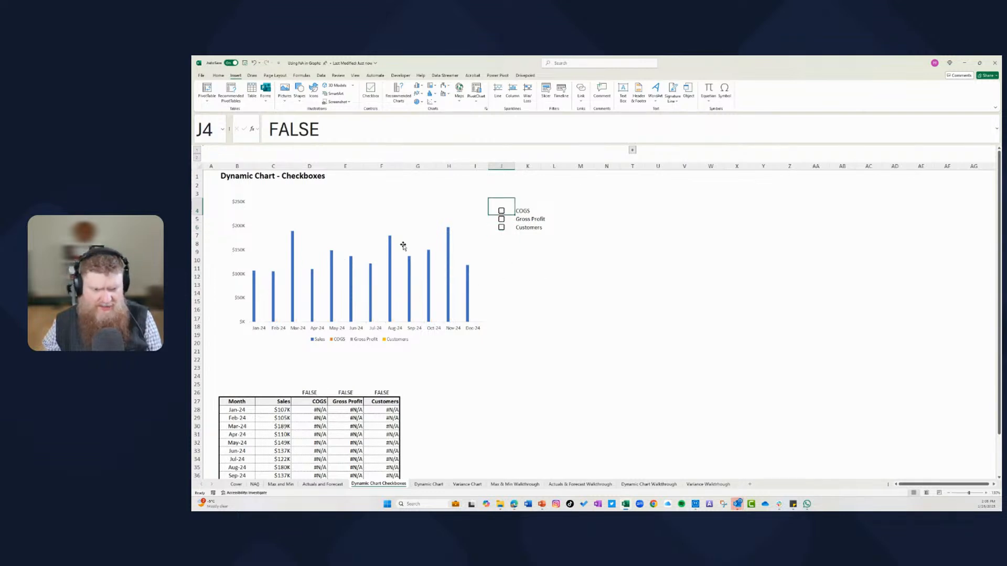
{"action": "left_click", "coordinate": [501, 210]}
{"action": "left_click", "coordinate": [502, 219]}
{"action": "left_click", "coordinate": [502, 228]}
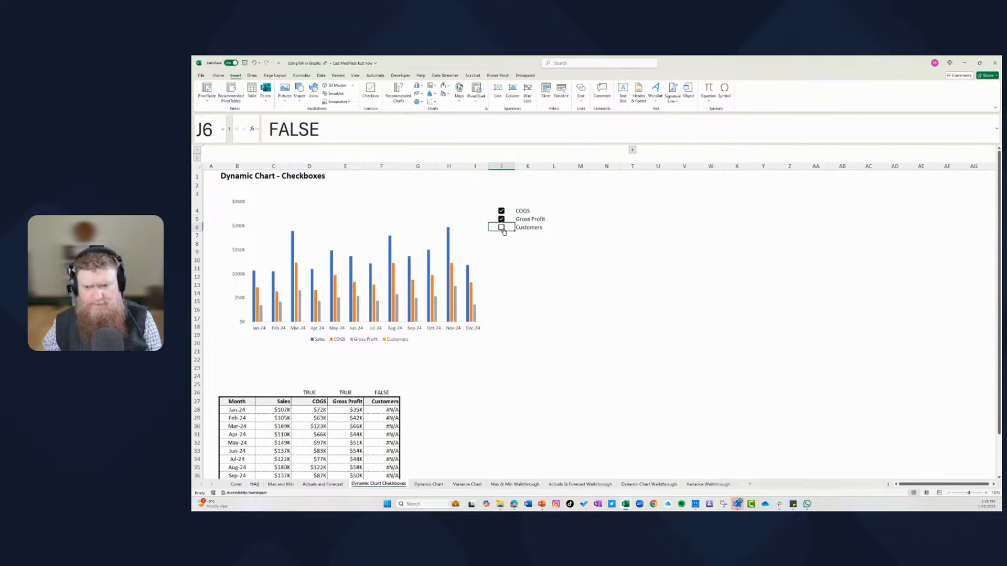
Open the Dynamic Chart sheet and delete the three unlabelled checkboxes in J4:K11 beside the chart.
{"action": "left_click", "coordinate": [428, 484]}
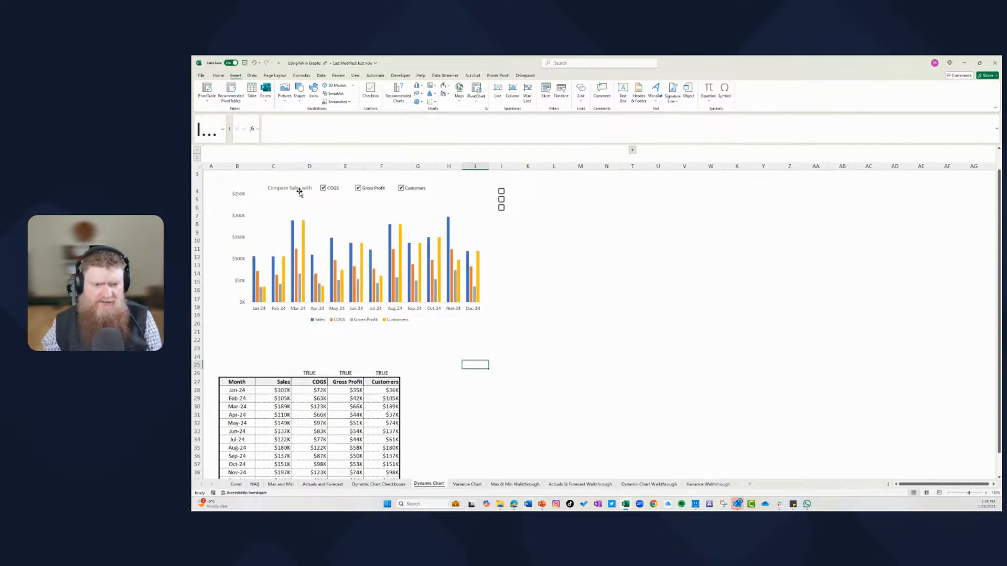
{"action": "left_click_drag", "start_coordinate": [502, 180], "coordinate": [515, 251]}
{"action": "key", "text": "Delete"}
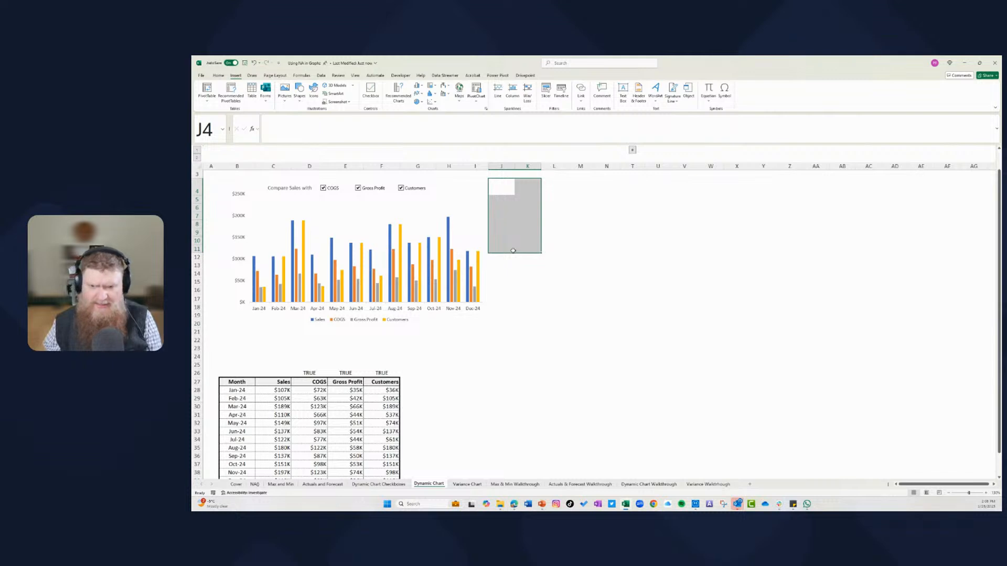
Clear the COGS, Gross Profit and Customers checkboxes above the dynamic chart, and re-check all three.
{"action": "left_click", "coordinate": [324, 188]}
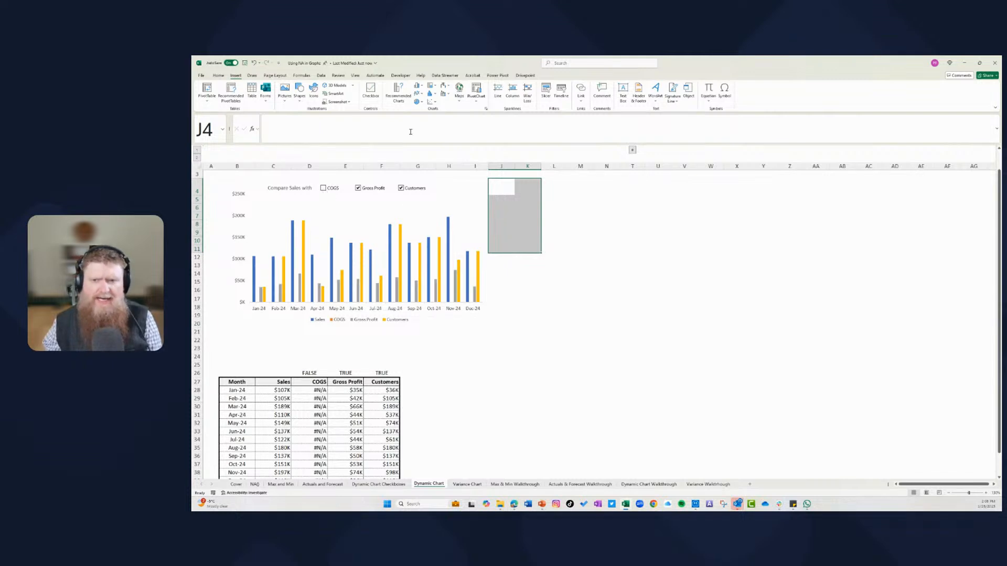
{"action": "left_click", "coordinate": [359, 188]}
{"action": "left_click", "coordinate": [400, 189]}
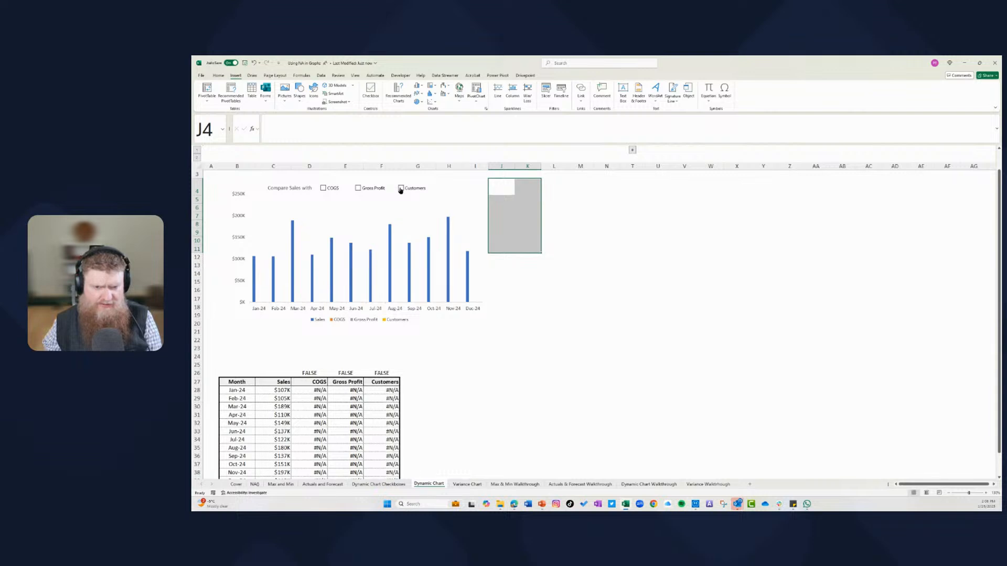
{"action": "left_click", "coordinate": [358, 187]}
{"action": "left_click", "coordinate": [323, 189]}
{"action": "left_click", "coordinate": [401, 188]}
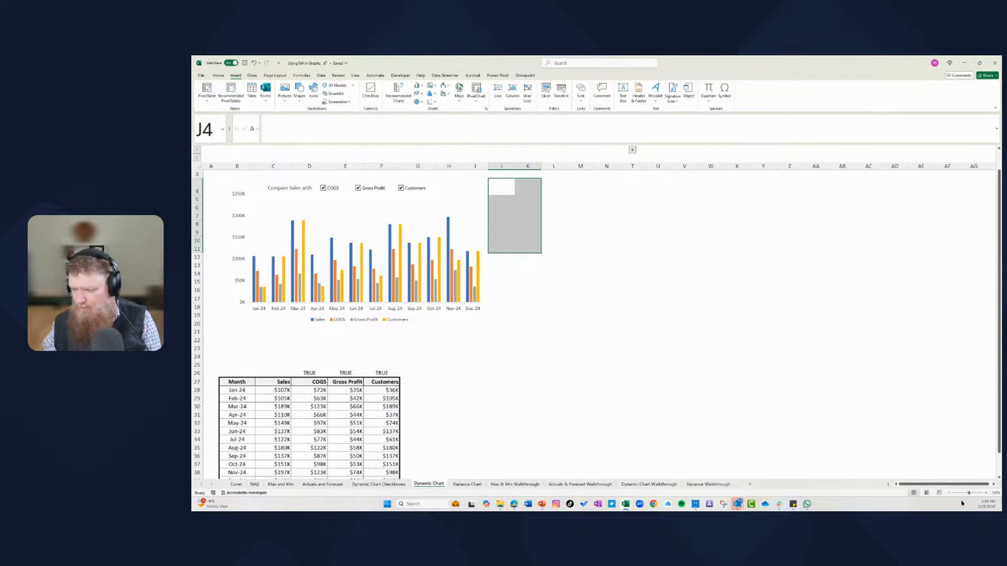
Examine the dynamic chart and its built-in checkboxes at a larger size from the start of the sheet.
{"action": "left_click", "coordinate": [987, 493]}
{"action": "left_click", "coordinate": [987, 493]}
{"action": "left_click", "coordinate": [987, 493]}
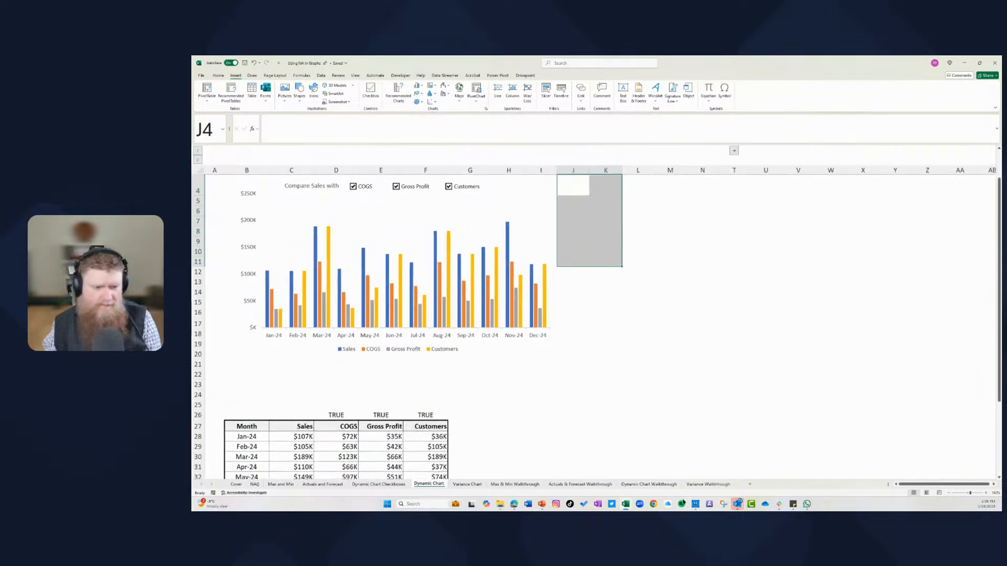
{"action": "scroll", "coordinate": [533, 462], "scroll_direction": "up", "scroll_amount": 1}
{"action": "left_click", "coordinate": [674, 346]}
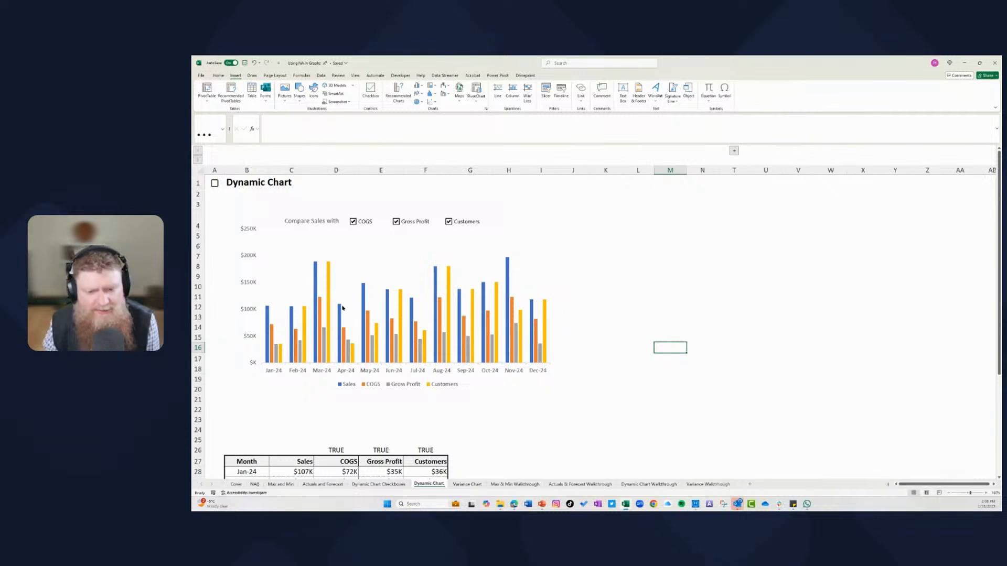
{"action": "mouse_move", "coordinate": [342, 308]}
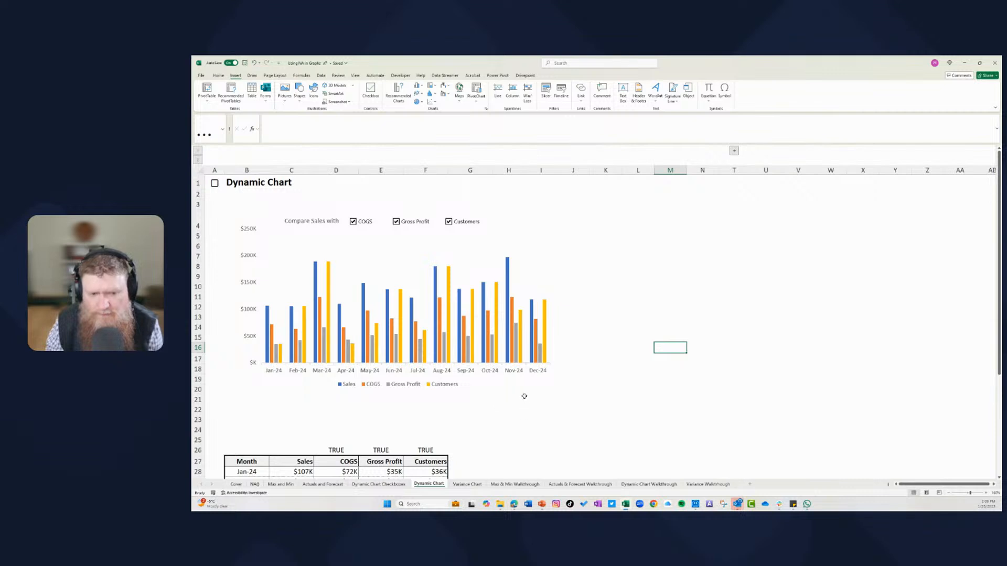
Open the Variance Chart sheet, and examine the >0 and <0 formulas in E4:F13 and both charts' source ranges.
{"action": "left_click", "coordinate": [468, 485]}
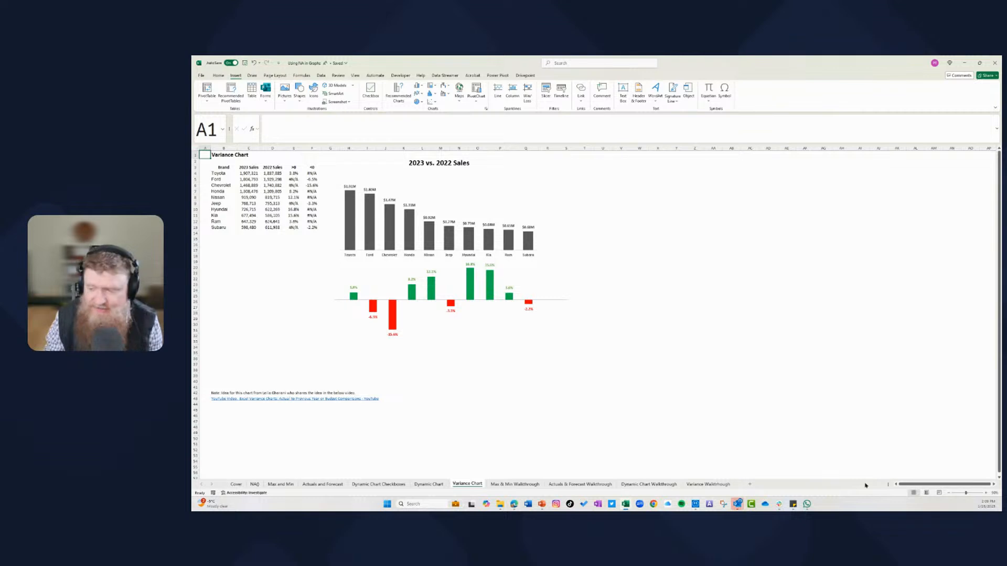
{"action": "left_click", "coordinate": [988, 493]}
{"action": "left_click", "coordinate": [988, 493]}
{"action": "left_click", "coordinate": [988, 494]}
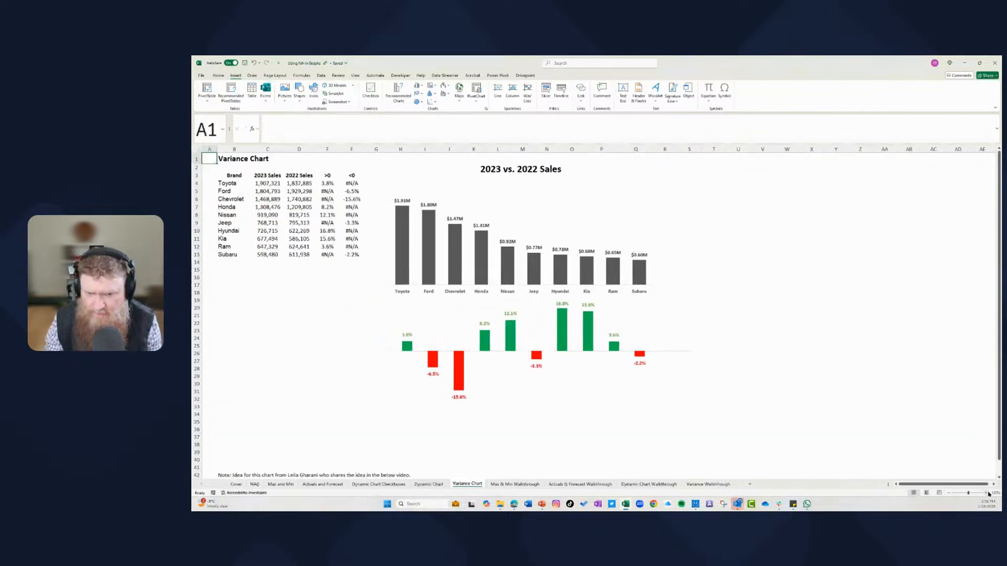
{"action": "left_click", "coordinate": [988, 494]}
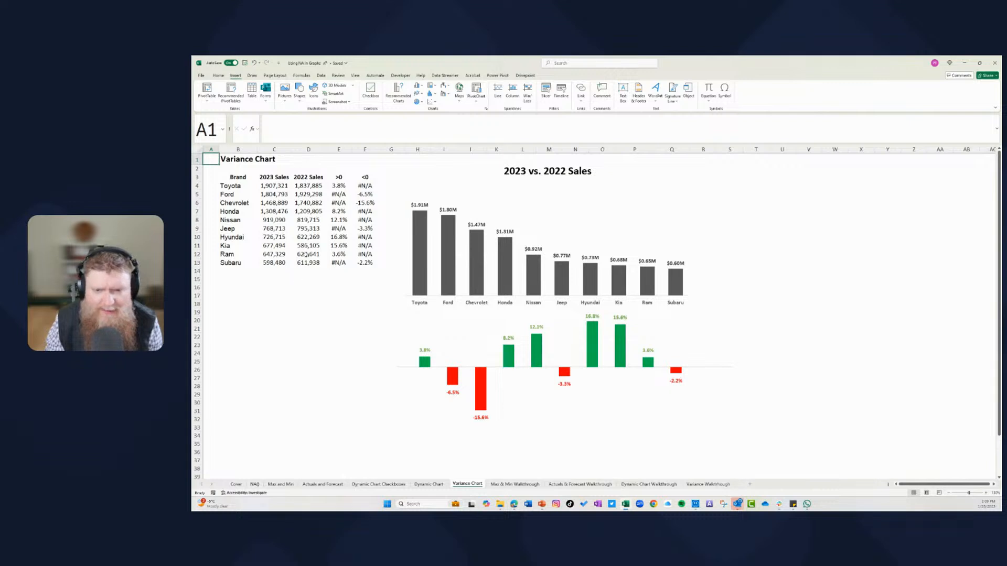
{"action": "left_click_drag", "start_coordinate": [342, 185], "coordinate": [342, 263]}
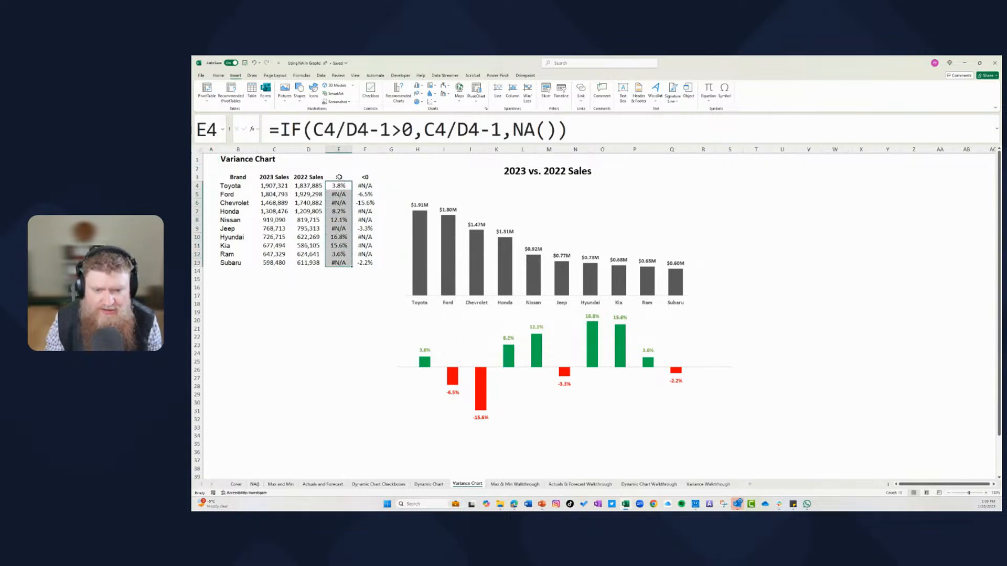
{"action": "left_click", "coordinate": [338, 177]}
{"action": "left_click_drag", "start_coordinate": [339, 185], "coordinate": [365, 262]}
{"action": "left_click", "coordinate": [441, 357]}
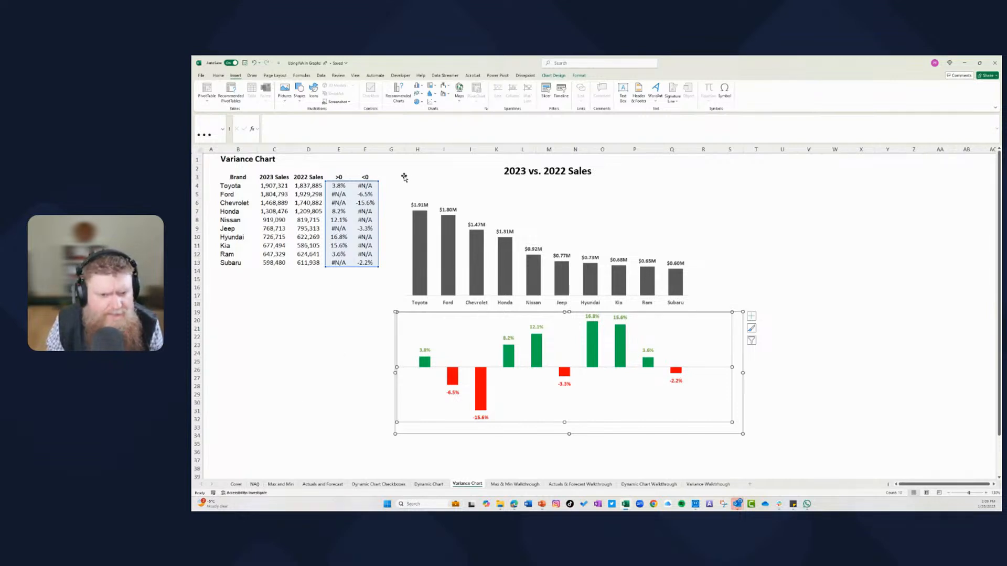
{"action": "left_click", "coordinate": [409, 176]}
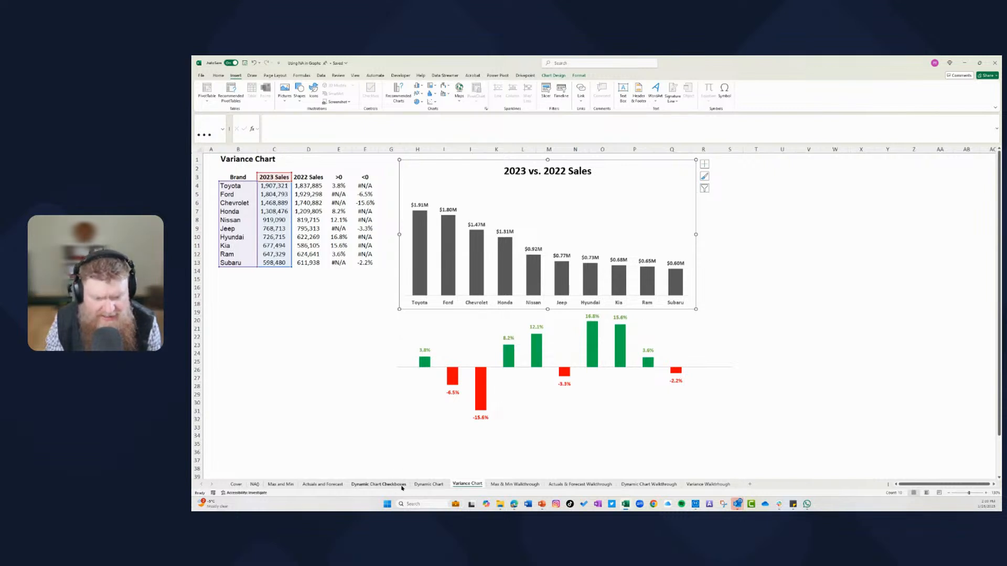
Return to the Dynamic Chart Checkboxes sheet, and switch the COGS, Gross Profit and Customers series off and back on.
{"action": "left_click", "coordinate": [366, 485]}
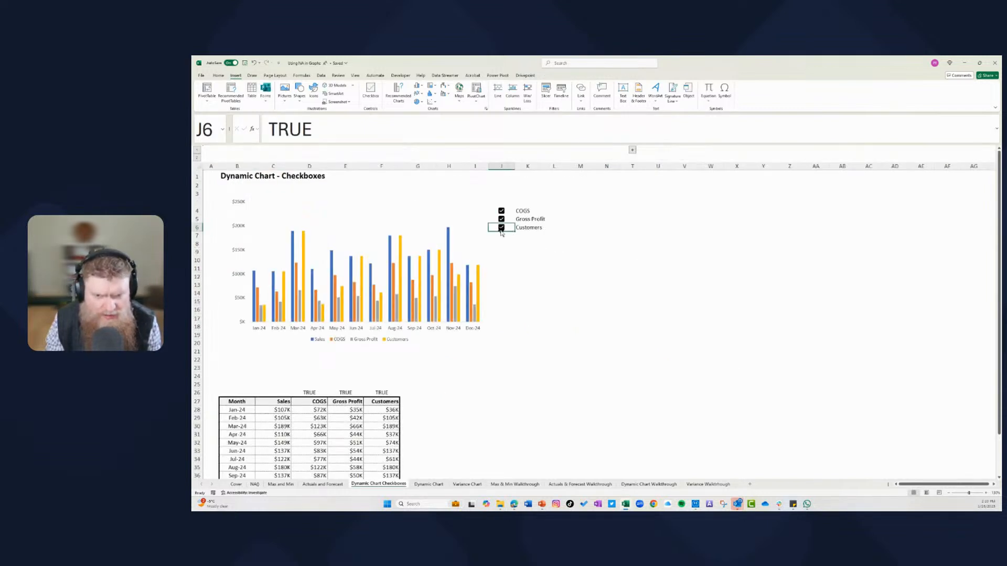
{"action": "left_click", "coordinate": [501, 212]}
{"action": "left_click", "coordinate": [501, 219]}
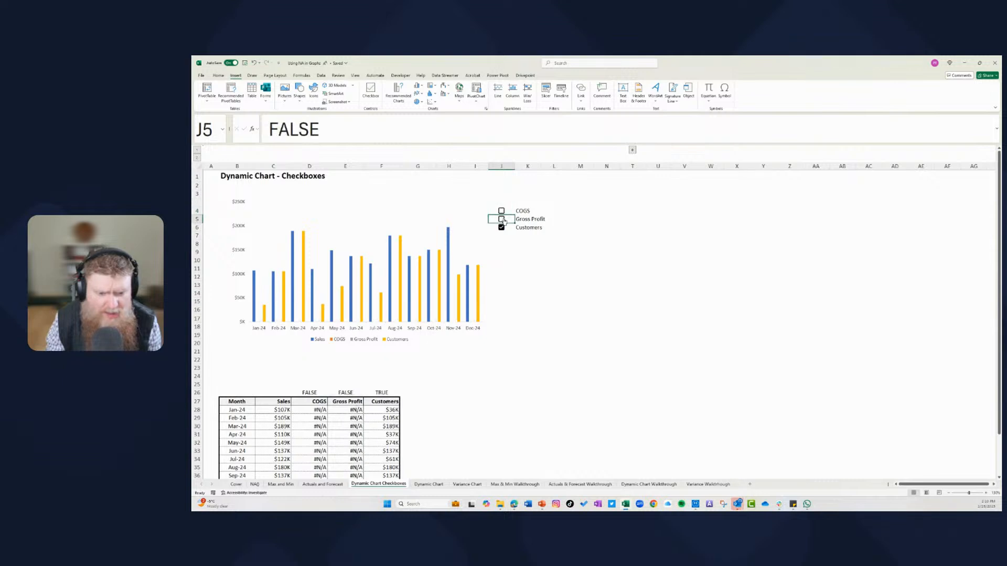
{"action": "left_click", "coordinate": [502, 228]}
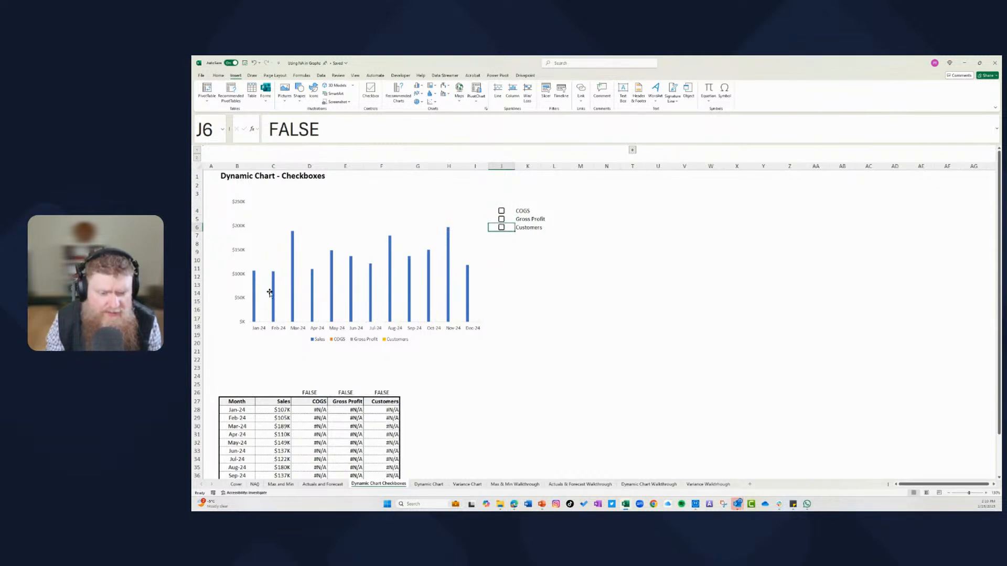
{"action": "left_click", "coordinate": [500, 212]}
{"action": "left_click", "coordinate": [501, 211]}
{"action": "left_click", "coordinate": [502, 219]}
{"action": "left_click", "coordinate": [501, 228]}
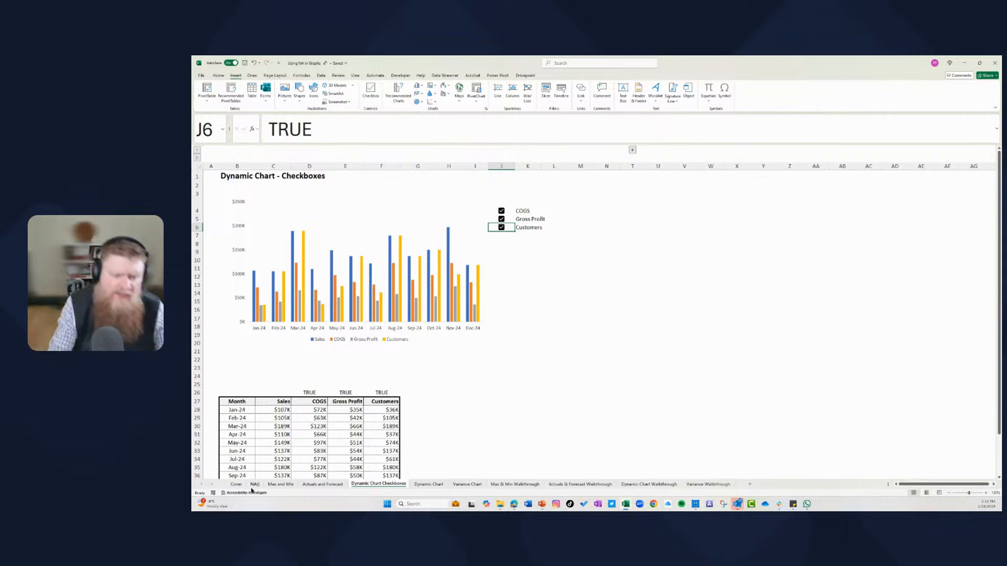
Widen the Month column on the Max & Min Walkthrough sheet to fit its dates, and return to the Max and Min sheet.
{"action": "left_click", "coordinate": [282, 484]}
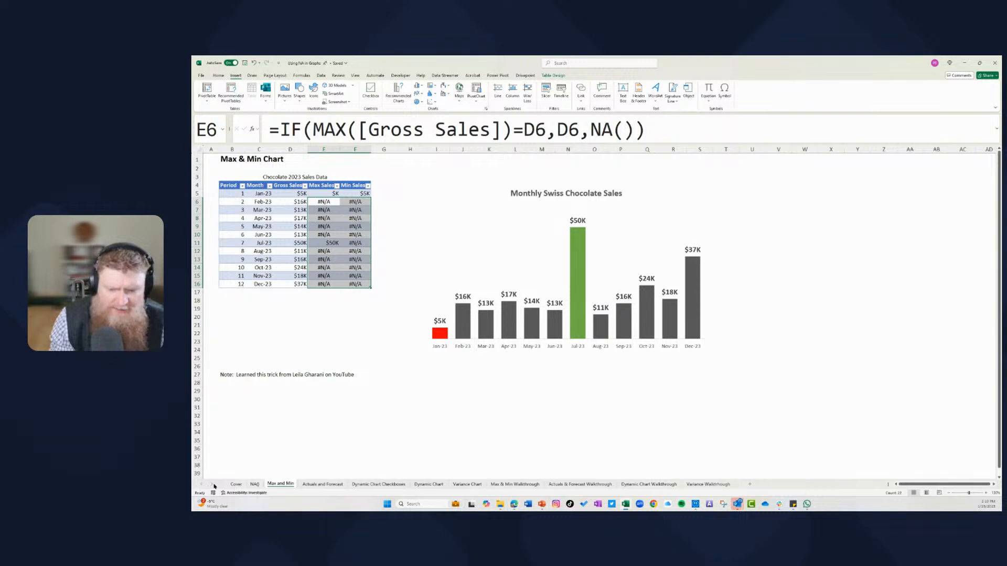
{"action": "left_click", "coordinate": [507, 484]}
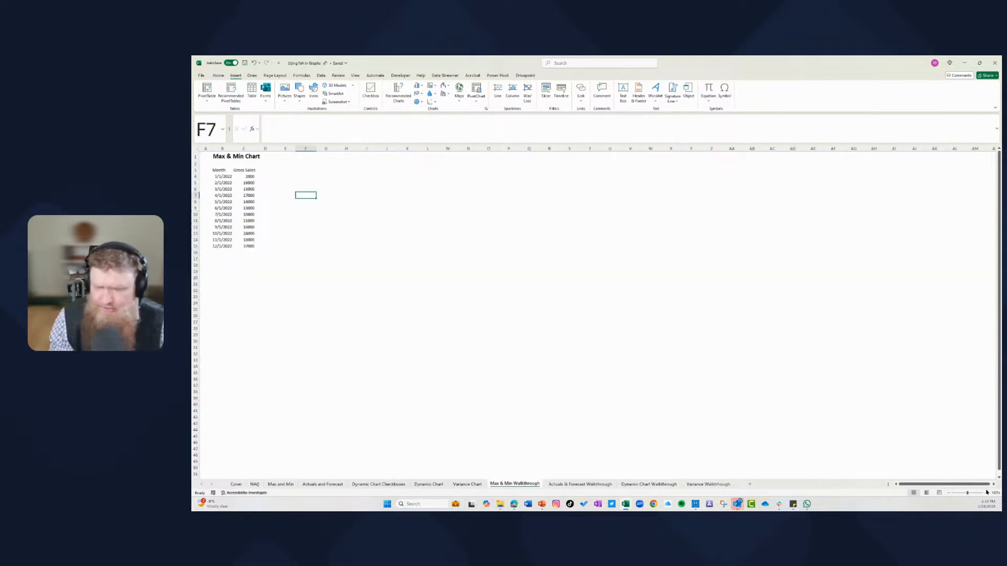
{"action": "scroll", "coordinate": [393, 245], "scroll_direction": "up", "scroll_amount": 7}
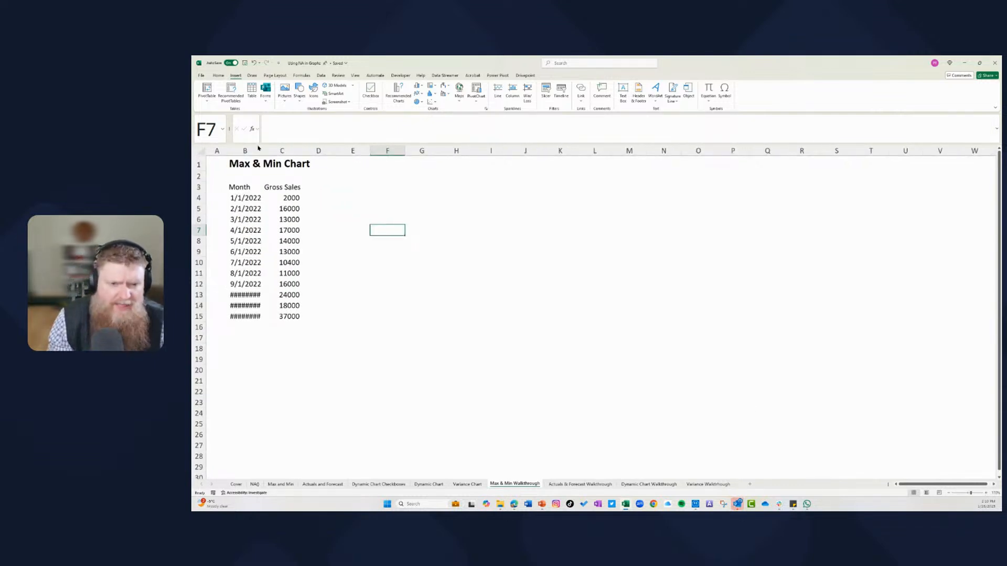
{"action": "left_click_drag", "start_coordinate": [263, 150], "coordinate": [274, 150]}
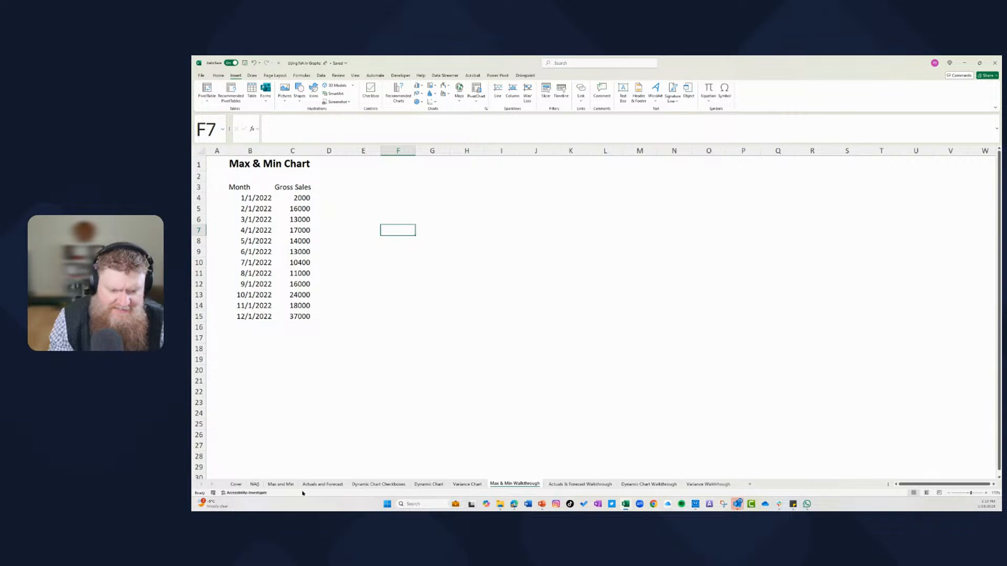
{"action": "left_click", "coordinate": [280, 484]}
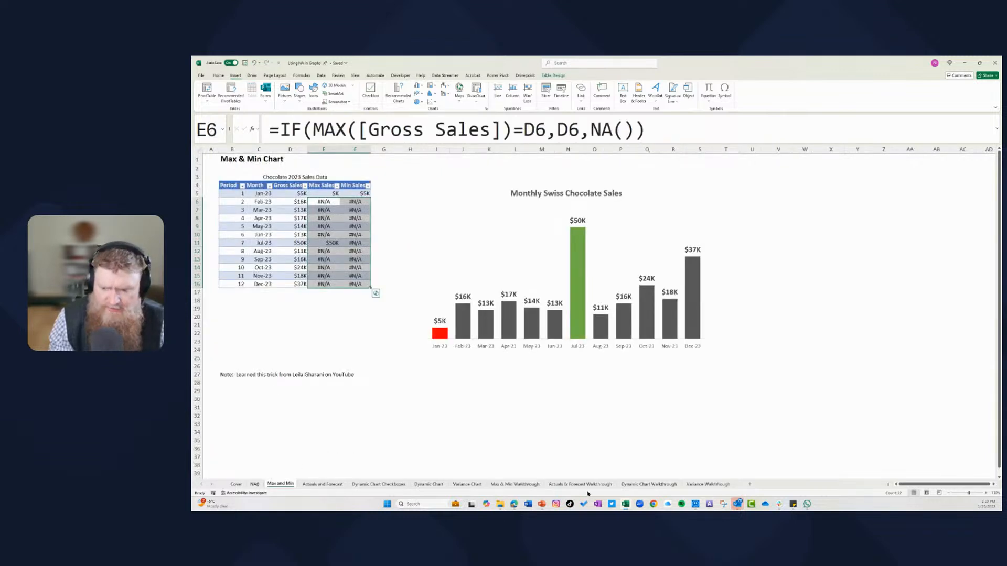
On the Max & Min Walkthrough sheet, add the headers Max Sales in D3 and Min Sales in E3.
{"action": "left_click", "coordinate": [515, 484]}
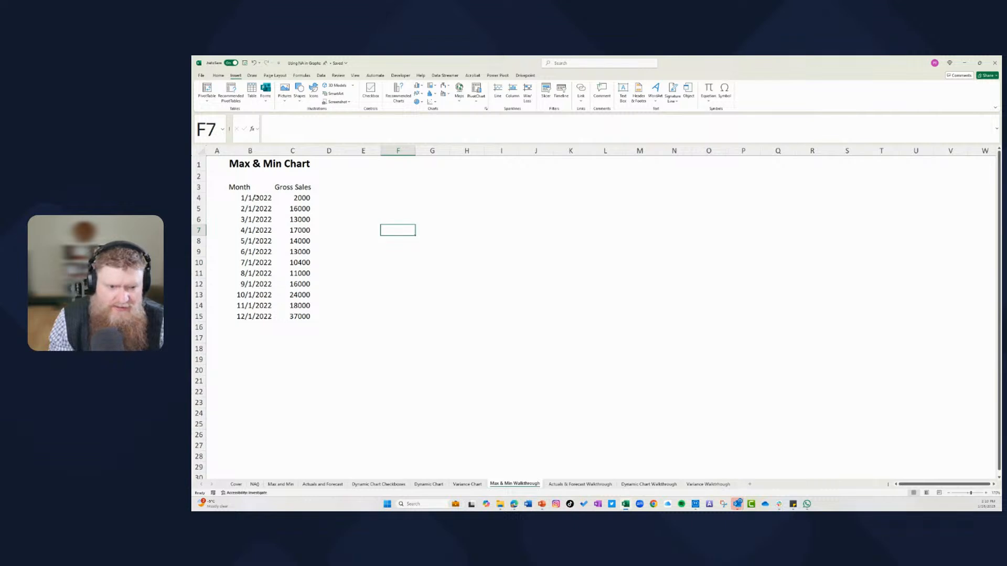
{"action": "left_click", "coordinate": [327, 190]}
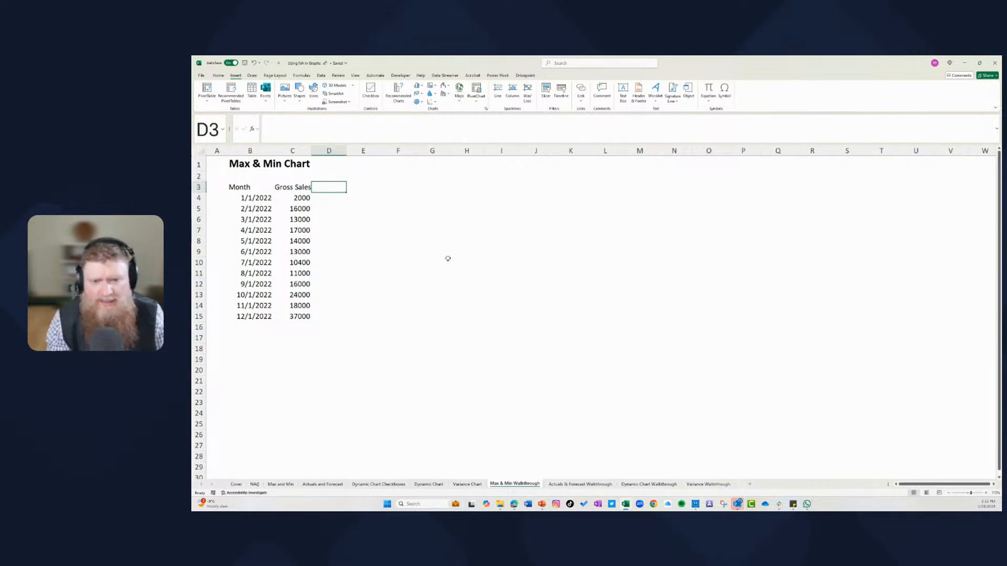
{"action": "type", "text": "Max Sal"}
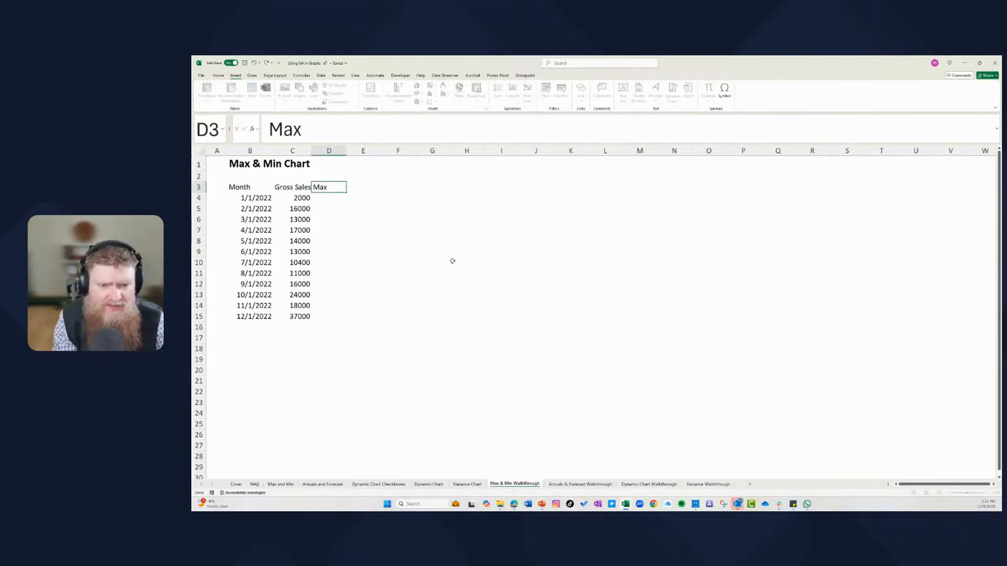
{"action": "key", "text": "Return"}
{"action": "key", "text": "Up"}
{"action": "key", "text": "F2"}
{"action": "type", "text": "es"}
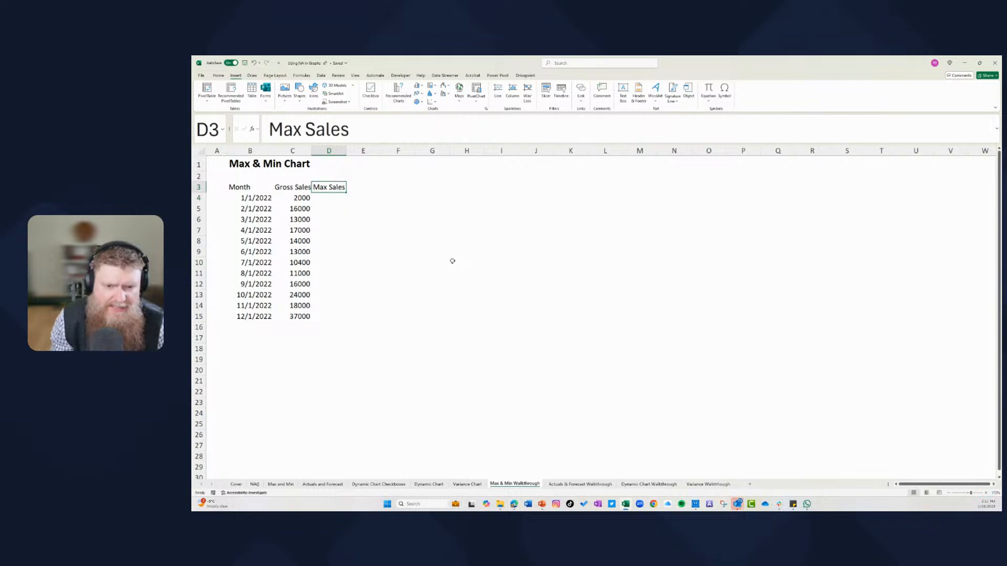
{"action": "key", "text": "Tab"}
{"action": "type", "text": "Min Sales"}
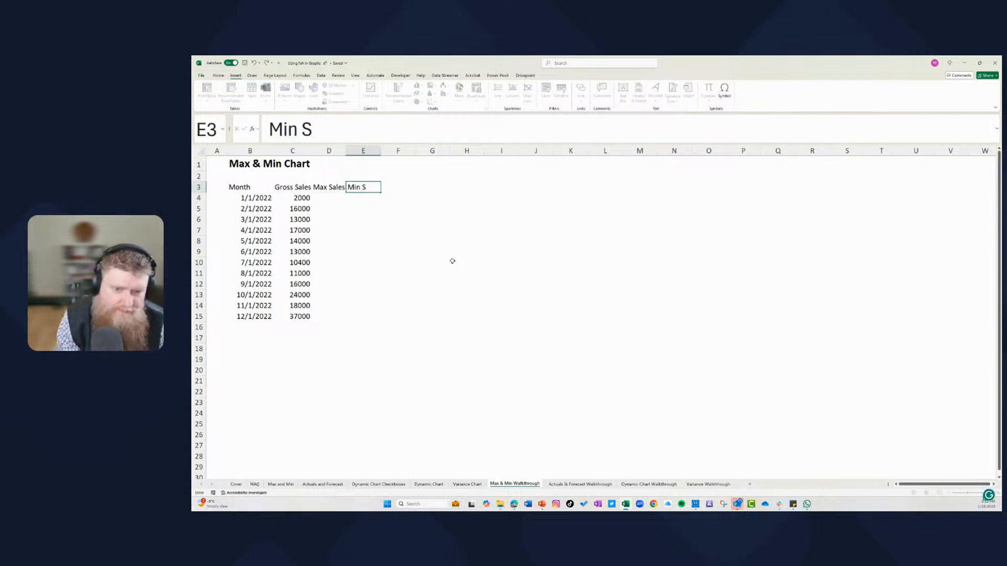
{"action": "key", "text": "Return"}
Widen column D slightly and make the headers in B3:E3 bold.
{"action": "left_click_drag", "start_coordinate": [346, 152], "coordinate": [355, 154]}
{"action": "left_click_drag", "start_coordinate": [237, 187], "coordinate": [374, 189]}
{"action": "key", "text": "ctrl+b"}
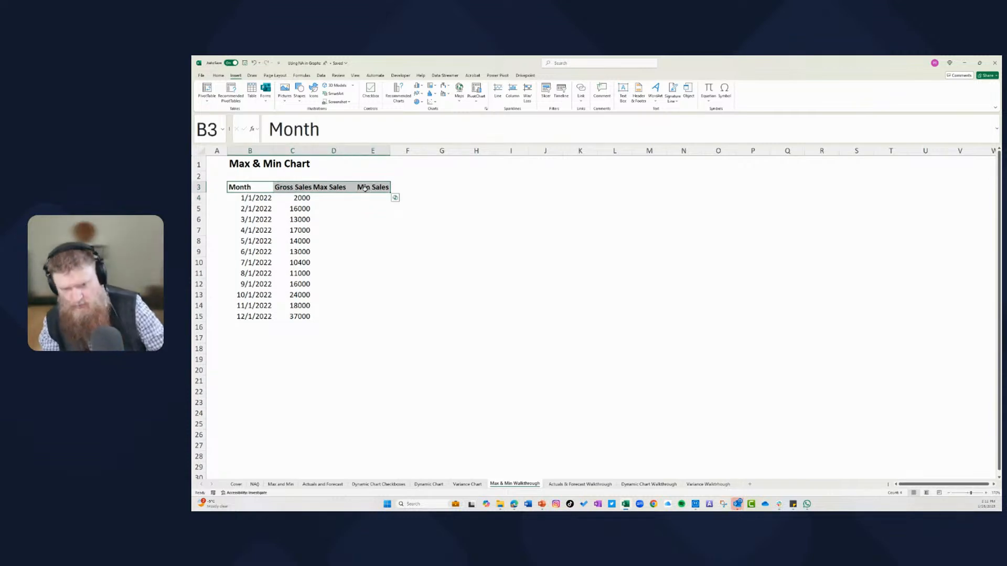
{"action": "left_click", "coordinate": [220, 76]}
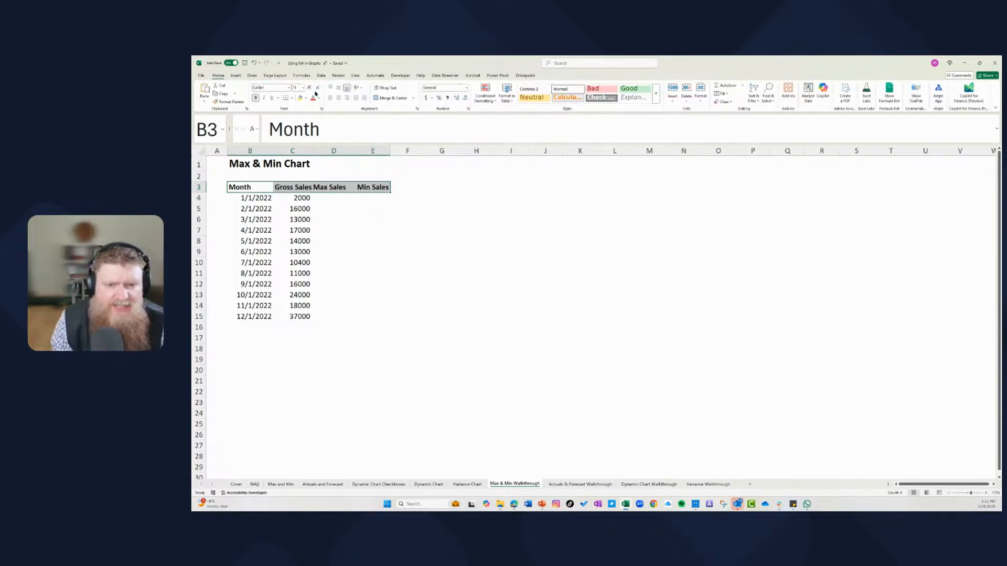
{"action": "left_click", "coordinate": [341, 97]}
{"action": "left_click", "coordinate": [340, 97]}
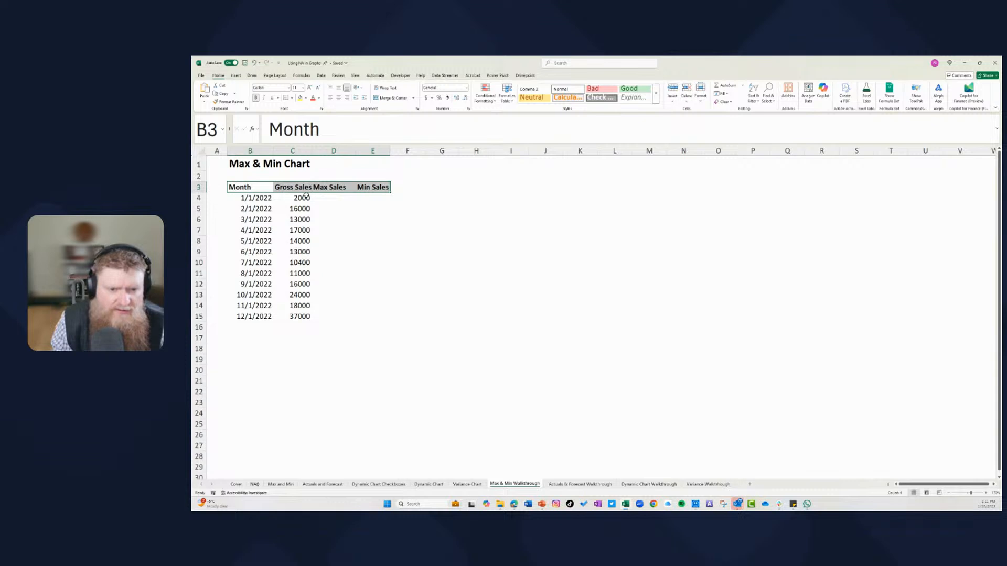
Examine the number format of the Gross Sales values on the Max and Min sheet.
{"action": "left_click", "coordinate": [302, 199]}
{"action": "left_click_drag", "start_coordinate": [302, 205], "coordinate": [300, 316]}
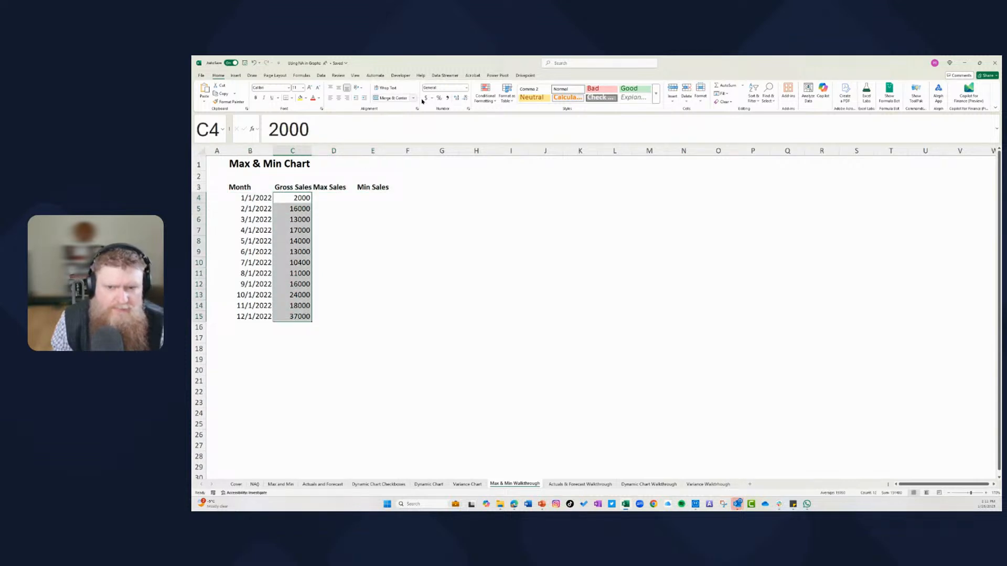
{"action": "left_click", "coordinate": [280, 484]}
{"action": "left_click_drag", "start_coordinate": [302, 193], "coordinate": [300, 282]}
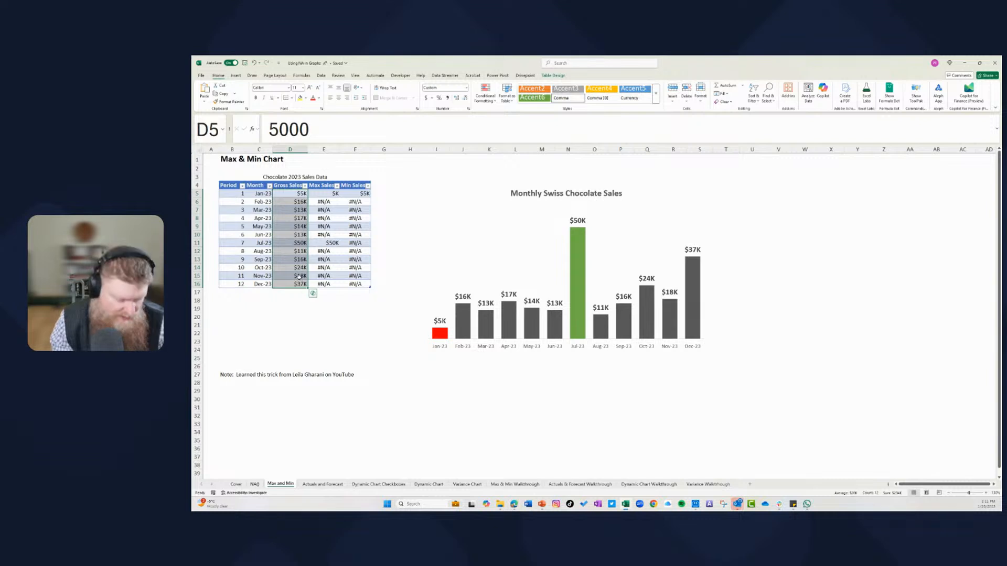
{"action": "left_click", "coordinate": [297, 268]}
{"action": "key", "text": "ctrl+1"}
{"action": "left_click_drag", "start_coordinate": [524, 215], "coordinate": [494, 214]}
{"action": "left_click", "coordinate": [614, 312]}
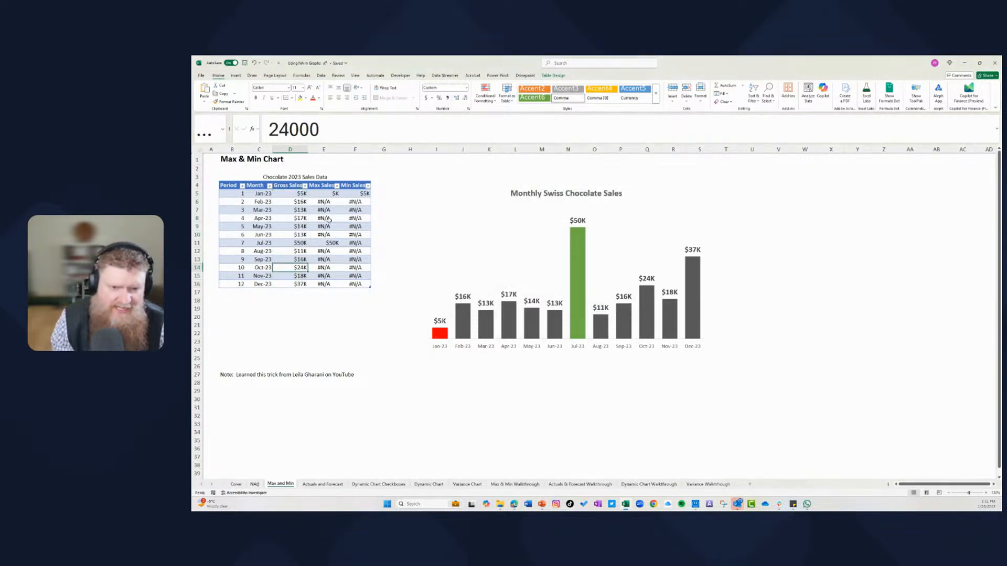
Copy the formatting of D5 on the Max and Min sheet to C4:C15 on the Max & Min Walkthrough sheet with Format Painter.
{"action": "left_click", "coordinate": [306, 193]}
{"action": "left_click", "coordinate": [232, 104]}
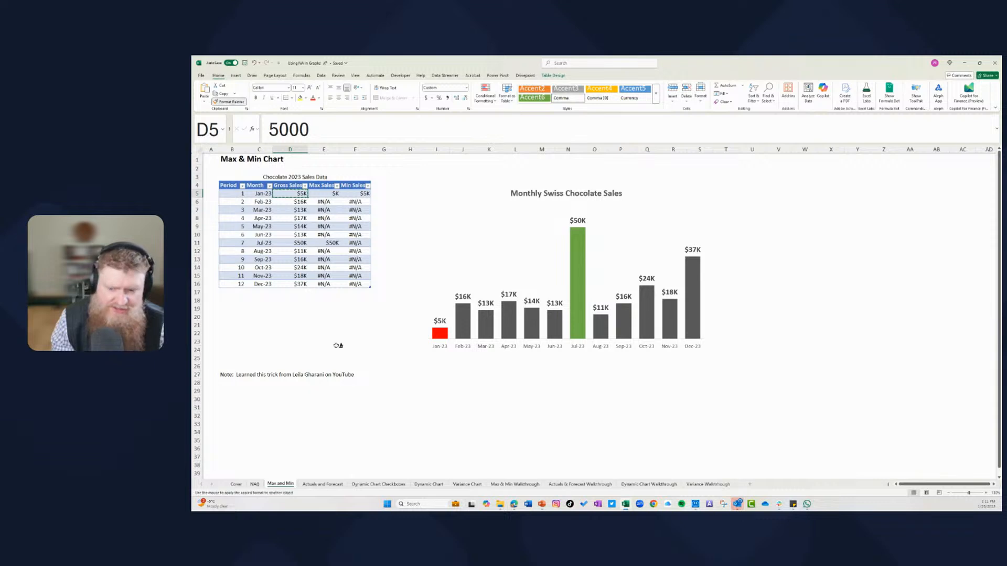
{"action": "left_click", "coordinate": [514, 484]}
{"action": "left_click_drag", "start_coordinate": [297, 219], "coordinate": [297, 318]}
{"action": "left_click", "coordinate": [407, 273]}
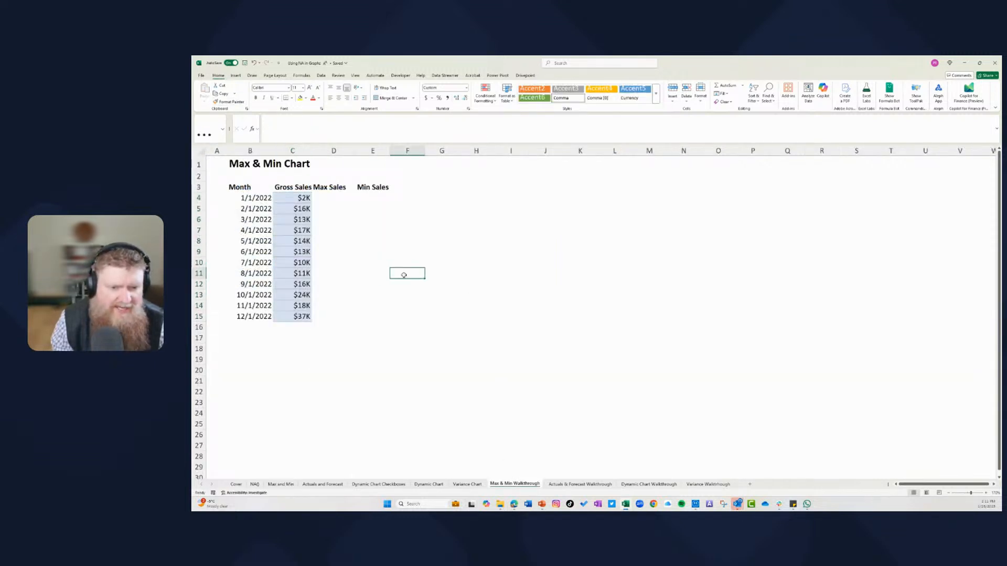
{"action": "left_click_drag", "start_coordinate": [294, 198], "coordinate": [298, 318]}
Try to convert B4:E15 into a table without its header row and clear the Gross Sales fill, and undo both.
{"action": "left_click_drag", "start_coordinate": [254, 199], "coordinate": [378, 317]}
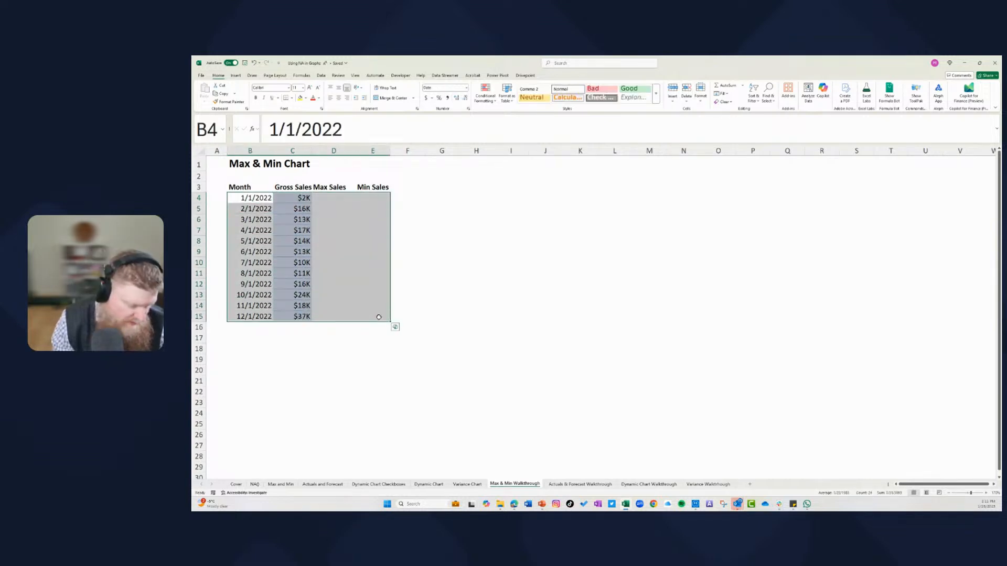
{"action": "key", "text": "ctrl+q"}
{"action": "key", "text": "Escape"}
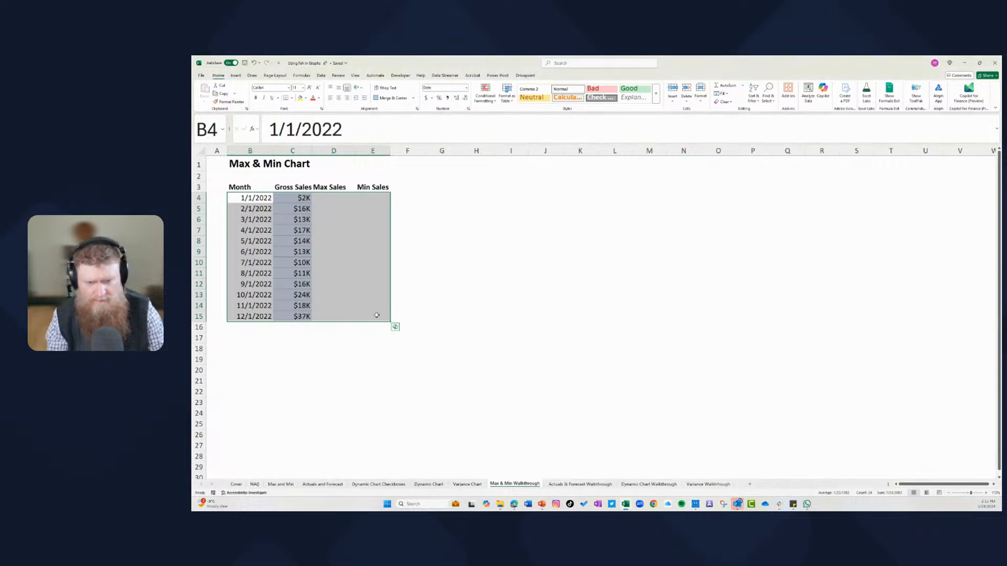
{"action": "key", "text": "ctrl+t"}
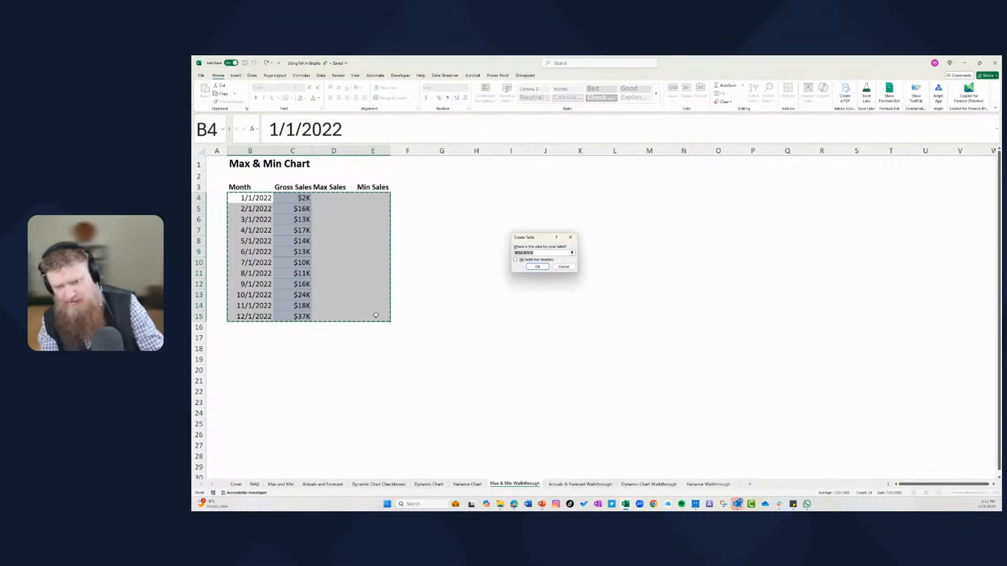
{"action": "left_click", "coordinate": [537, 267]}
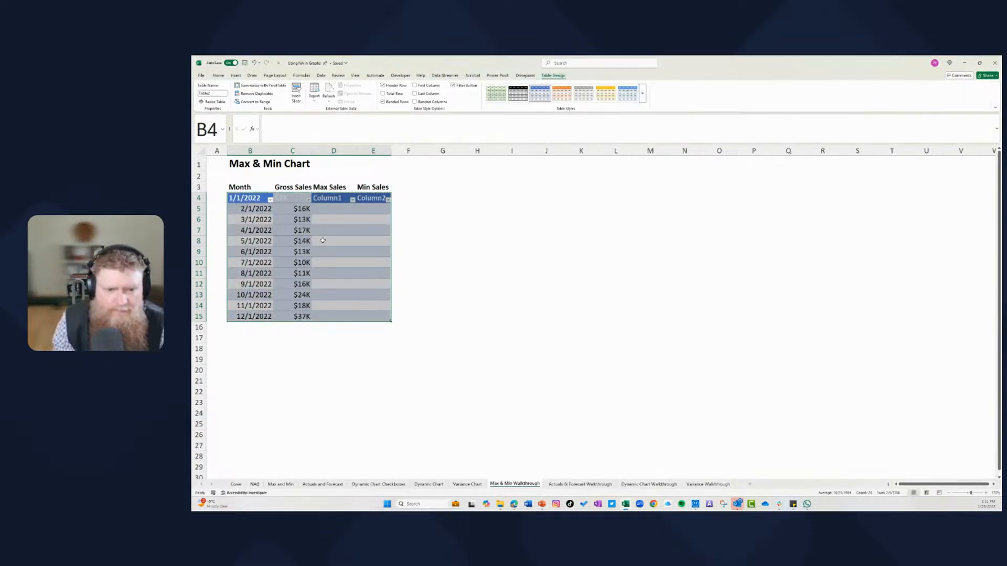
{"action": "left_click_drag", "start_coordinate": [292, 198], "coordinate": [294, 316]}
{"action": "left_click", "coordinate": [218, 75]}
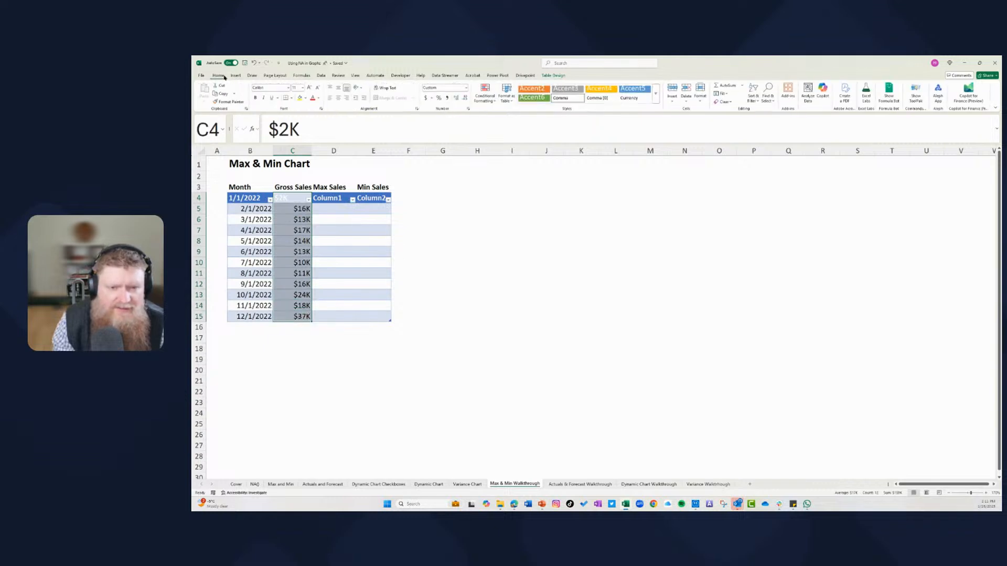
{"action": "left_click", "coordinate": [306, 98]}
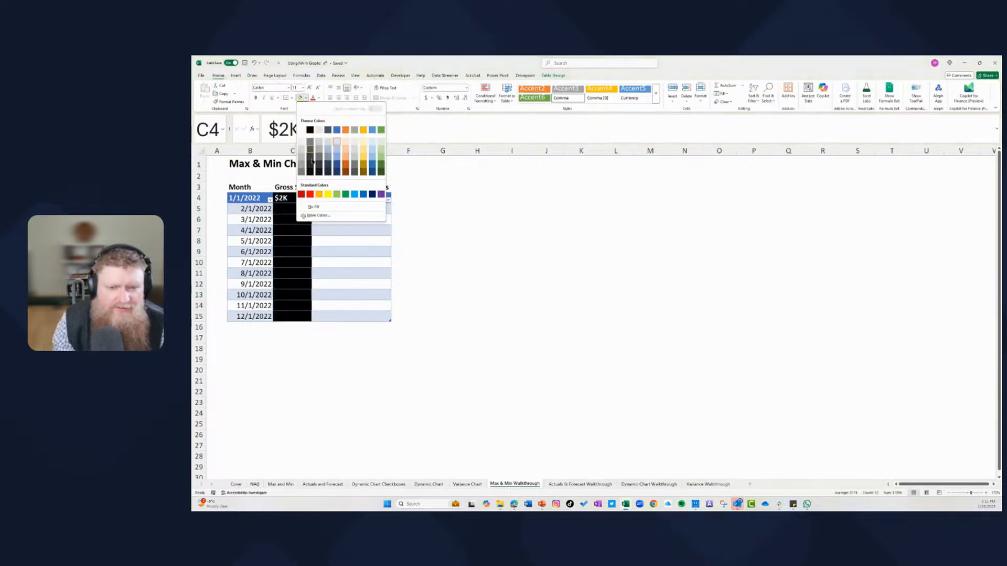
{"action": "left_click", "coordinate": [316, 207]}
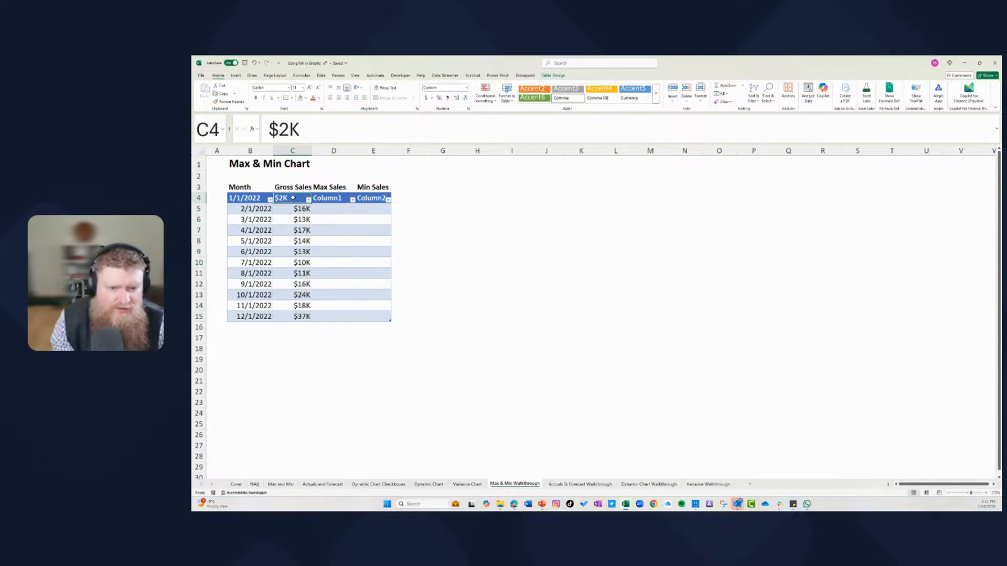
{"action": "left_click_drag", "start_coordinate": [248, 186], "coordinate": [373, 187]}
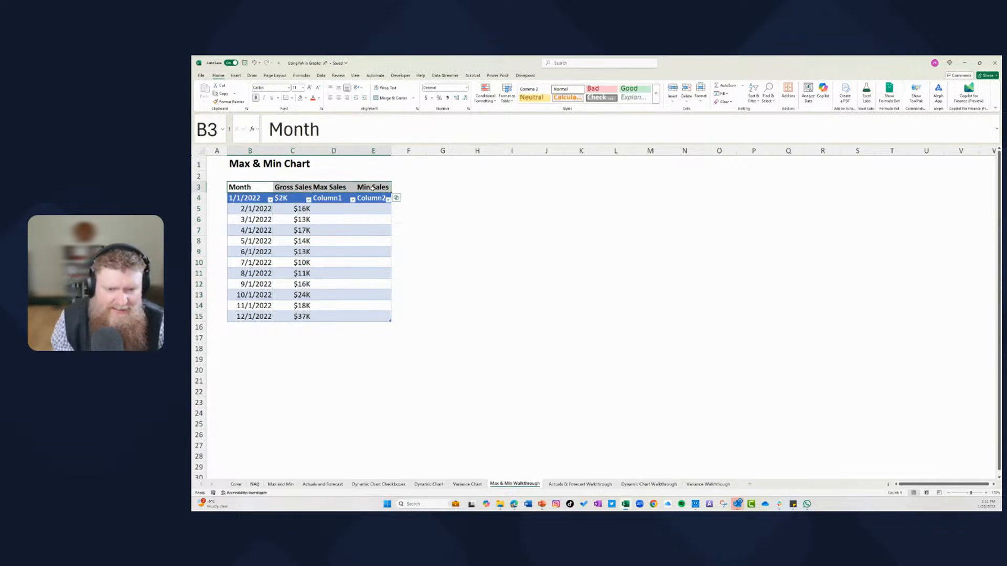
{"action": "key", "text": "ctrl+z"}
{"action": "key", "text": "ctrl+z"}
Convert B3:E15 into a table that uses row 3 as its headers.
{"action": "left_click_drag", "start_coordinate": [260, 188], "coordinate": [362, 318]}
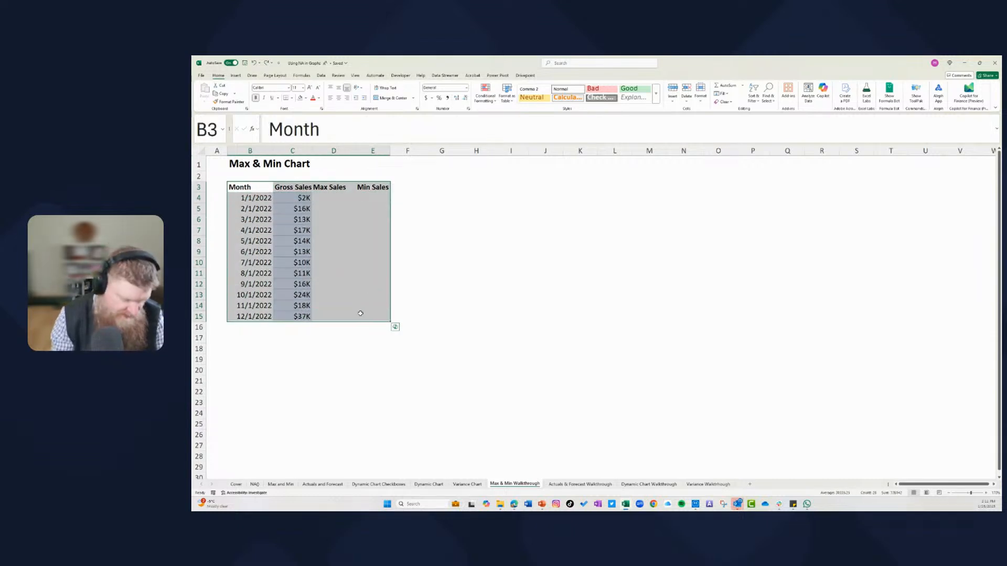
{"action": "key", "text": "ctrl+t"}
{"action": "key", "text": "Return"}
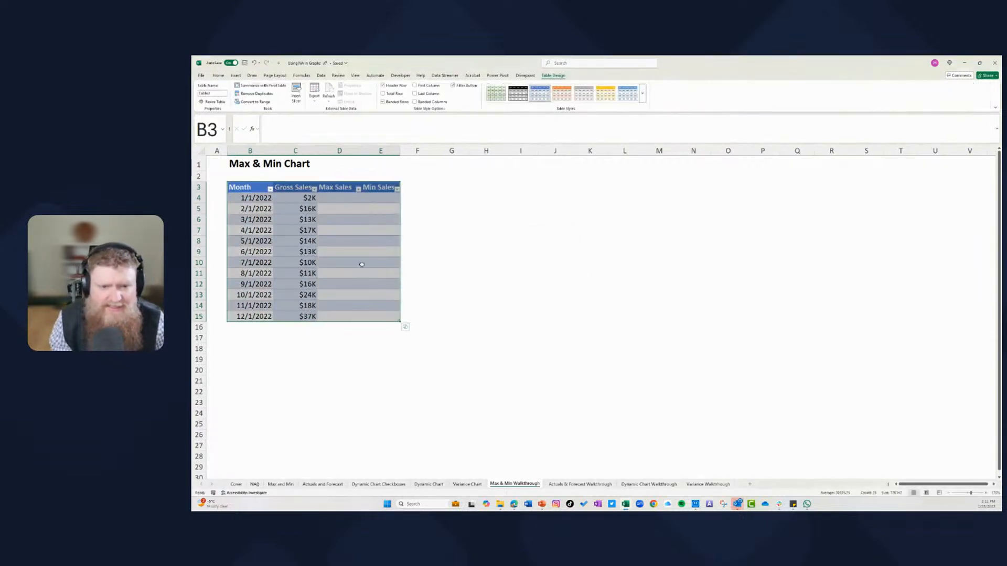
Remove the fill colour from the table's Gross Sales column, C3:C15.
{"action": "left_click_drag", "start_coordinate": [296, 189], "coordinate": [306, 310]}
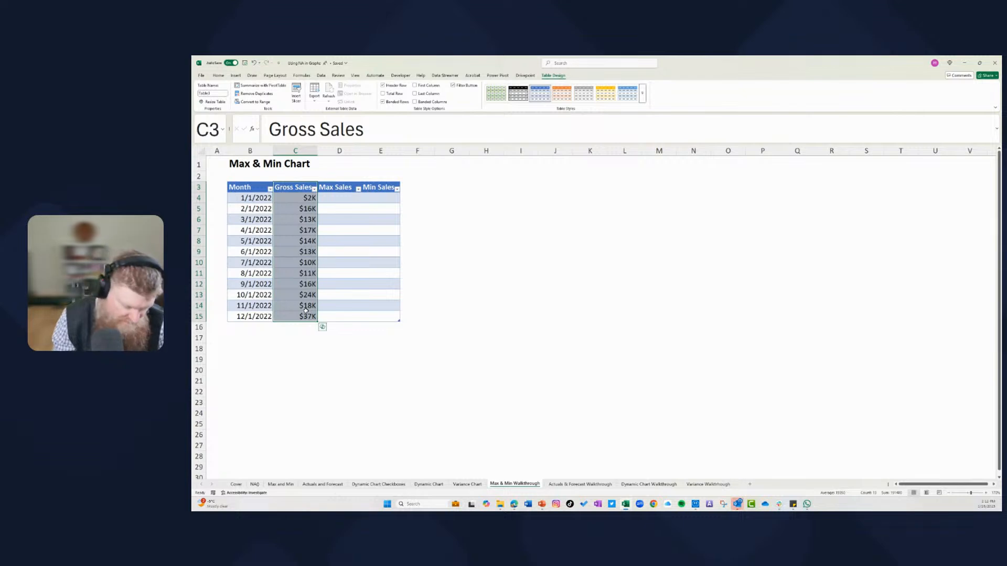
{"action": "key", "text": "alt"}
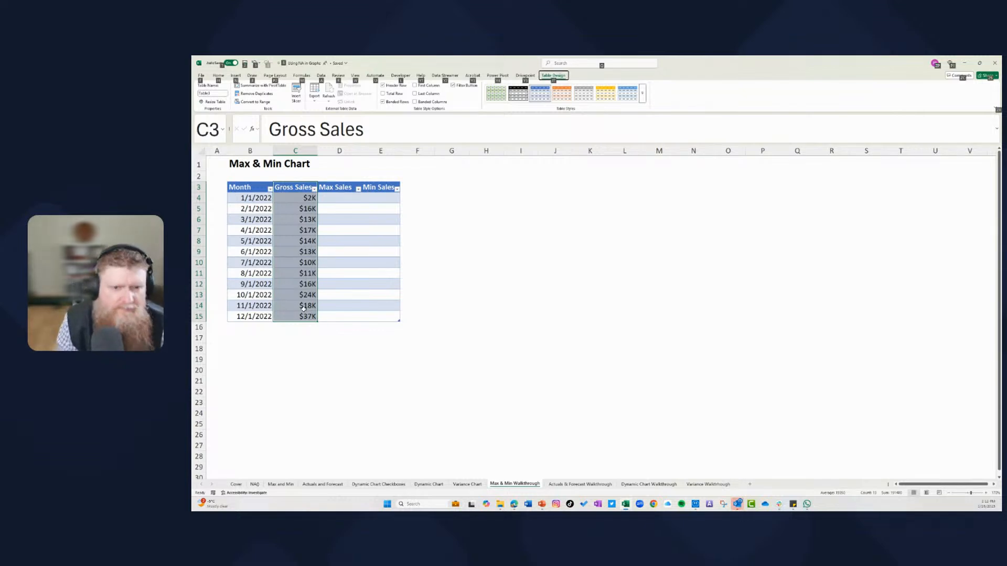
{"action": "left_click", "coordinate": [227, 77]}
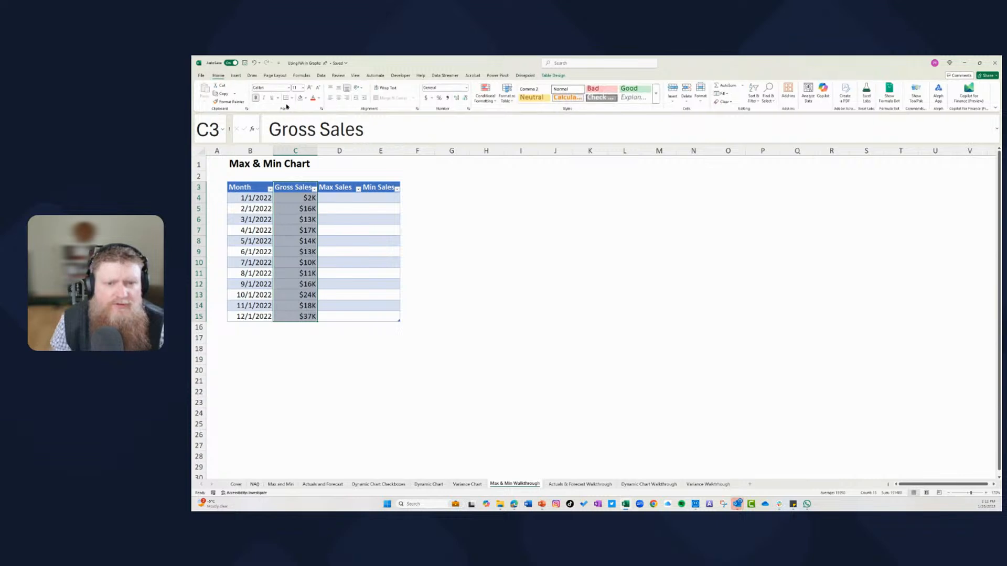
{"action": "left_click", "coordinate": [306, 98]}
{"action": "left_click", "coordinate": [313, 207]}
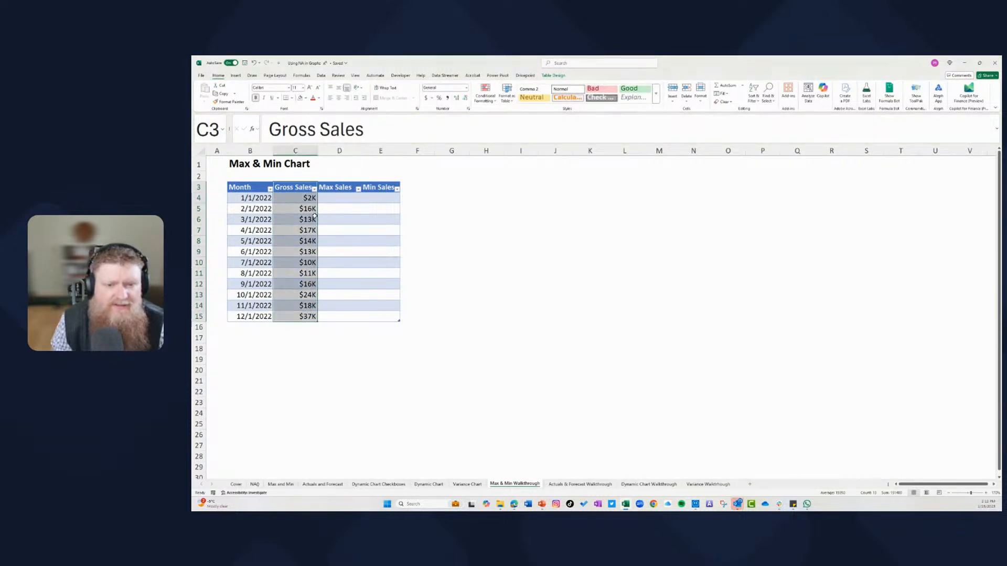
{"action": "left_click", "coordinate": [283, 197]}
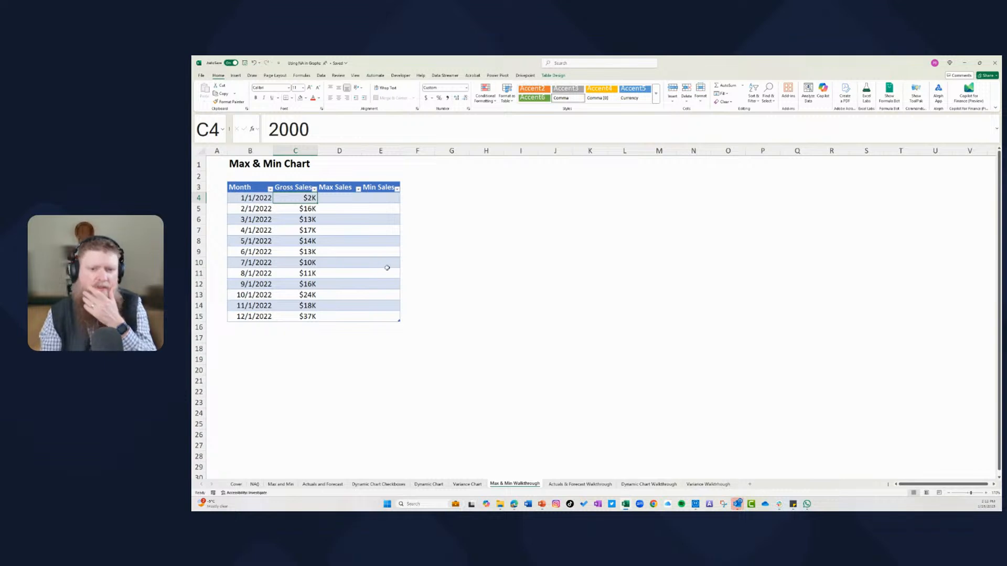
Try the formula =[@[Gross Sales]] in D15, undo its fill through the column, and clear the cell.
{"action": "left_click", "coordinate": [333, 198]}
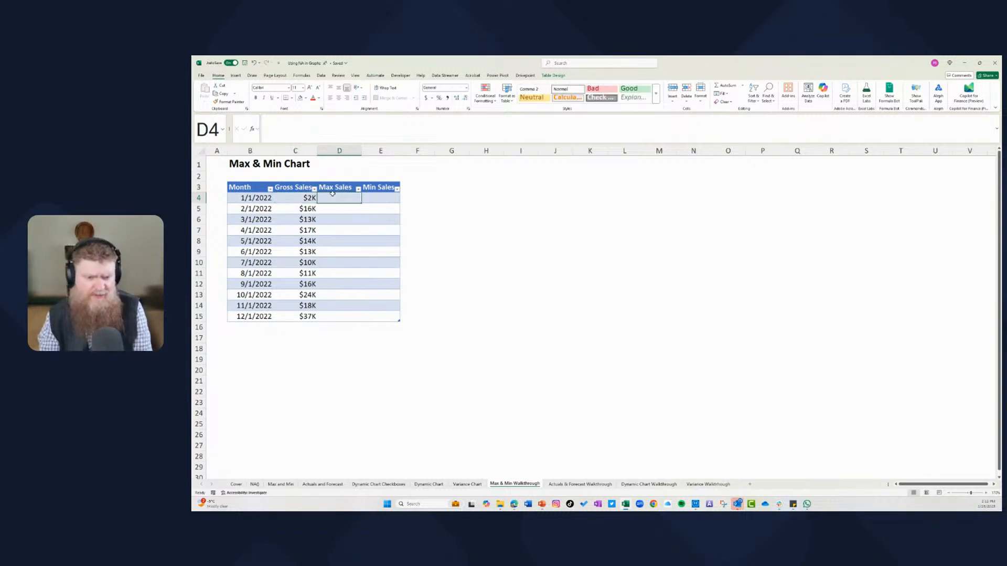
{"action": "key", "text": "Down"}
{"action": "key", "text": "Down"}
{"action": "key", "text": "Down"}
{"action": "key", "text": "Down"}
{"action": "key", "text": "Down"}
{"action": "key", "text": "Down"}
{"action": "key", "text": "Down"}
{"action": "key", "text": "Down"}
{"action": "key", "text": "Down"}
{"action": "key", "text": "Down"}
{"action": "key", "text": "Down"}
{"action": "key", "text": "Left"}
{"action": "key", "text": "Right"}
{"action": "type", "text": "="}
{"action": "key", "text": "Left"}
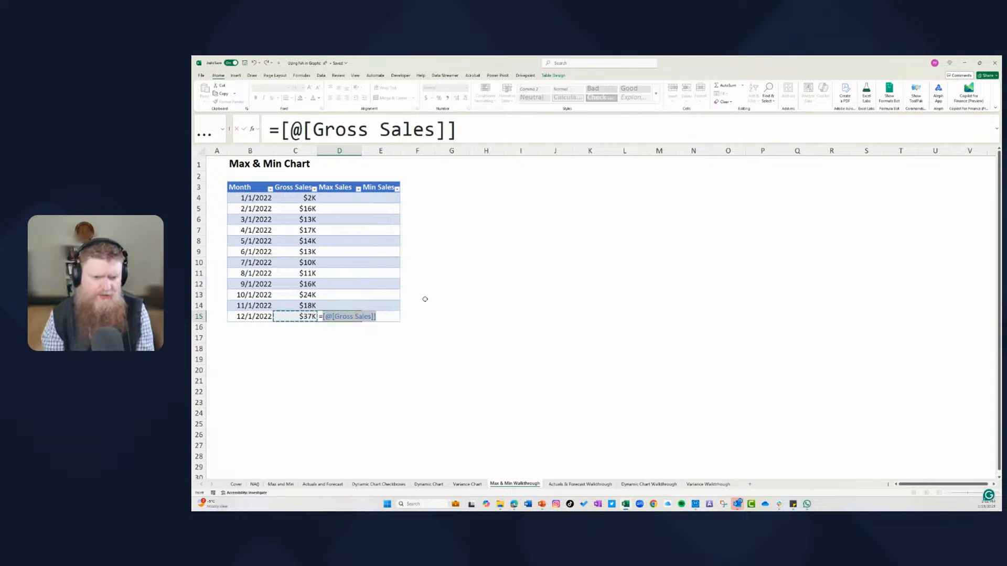
{"action": "key", "text": "ctrl+Return"}
{"action": "key", "text": "ctrl+z"}
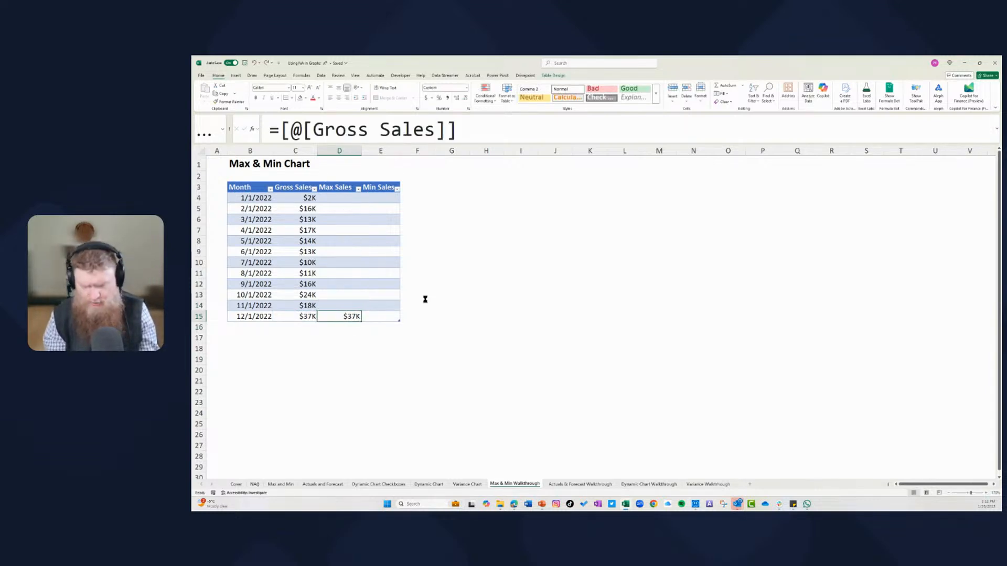
{"action": "key", "text": "Delete"}
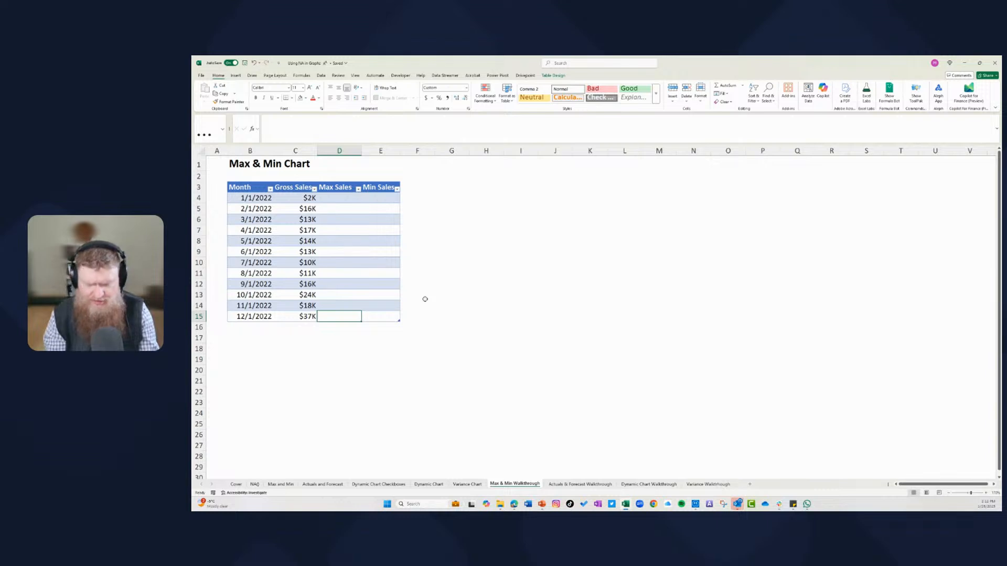
Enter =C15 in D15 to fill the Max Sales column with plain cell references, and check the formulas from D4 down.
{"action": "type", "text": "="}
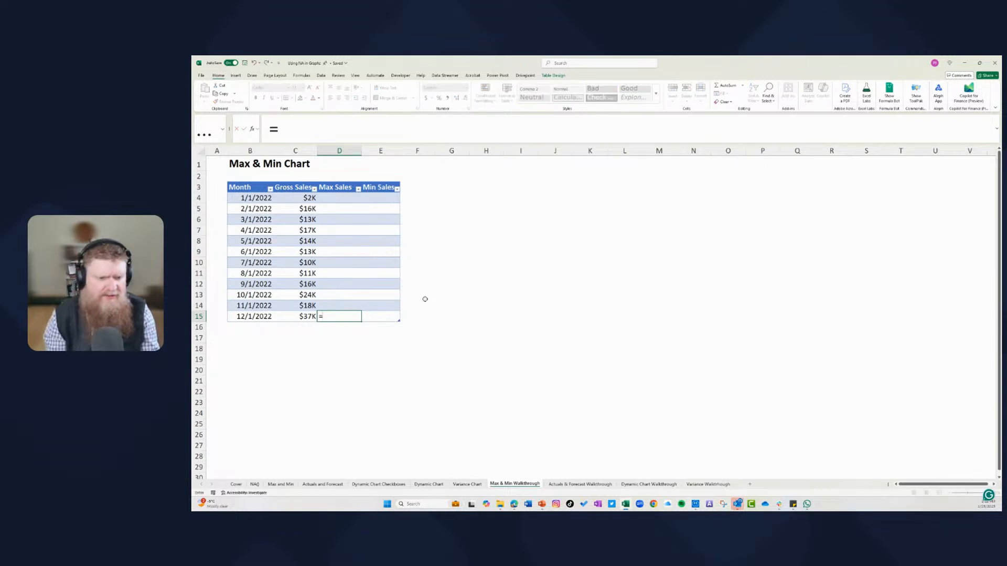
{"action": "type", "text": "C15"}
{"action": "key", "text": "Return"}
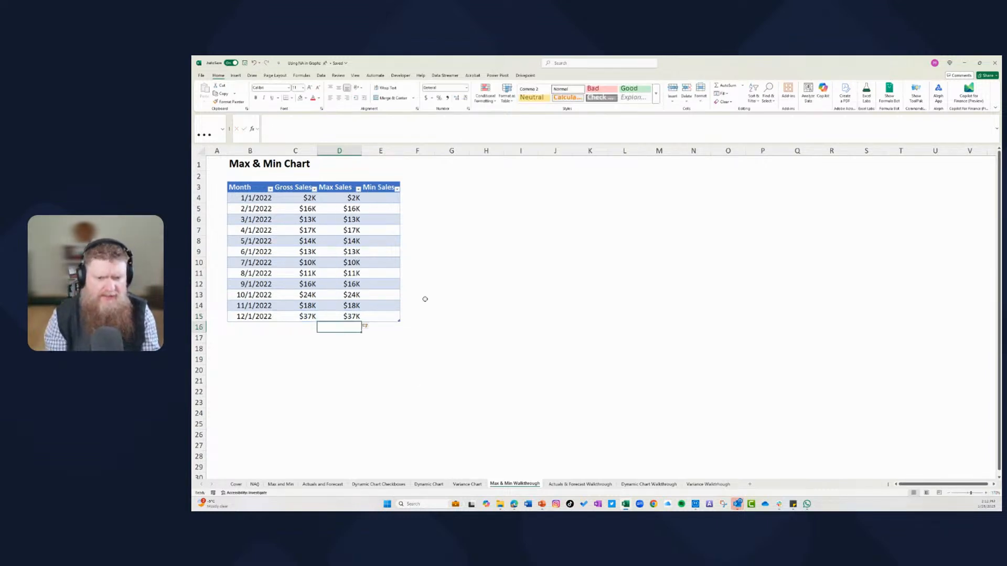
{"action": "left_click", "coordinate": [356, 198]}
{"action": "left_click_drag", "start_coordinate": [348, 194], "coordinate": [354, 304]}
{"action": "left_click", "coordinate": [649, 271]}
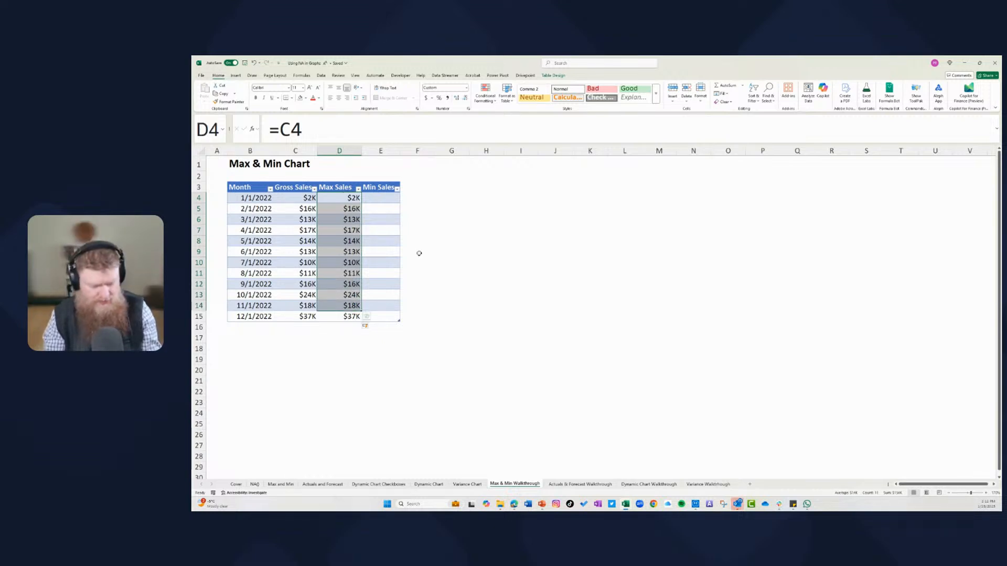
Clear the formulas from D4:D14 in the Max Sales column and enter 0 in each of those cells.
{"action": "key", "text": "Delete"}
{"action": "key", "text": "ctrl+Down"}
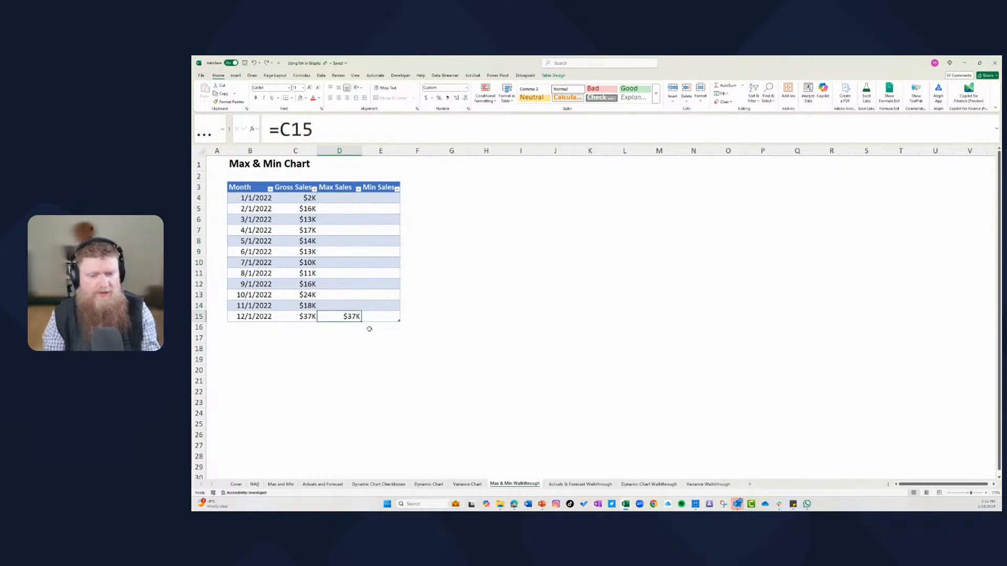
{"action": "key", "text": "ctrl+Up"}
{"action": "type", "text": "0"}
{"action": "key", "text": "Return"}
{"action": "type", "text": "0"}
{"action": "key", "text": "Return"}
{"action": "type", "text": "0"}
{"action": "key", "text": "Return"}
{"action": "type", "text": "0 0"}
{"action": "key", "text": "Return"}
{"action": "type", "text": "0"}
{"action": "key", "text": "Return"}
{"action": "type", "text": "0"}
{"action": "key", "text": "Return"}
{"action": "type", "text": "0"}
{"action": "key", "text": "Return"}
{"action": "type", "text": "0"}
{"action": "key", "text": "Return"}
{"action": "type", "text": "0"}
{"action": "key", "text": "Return"}
{"action": "type", "text": "0"}
{"action": "key", "text": "Return"}
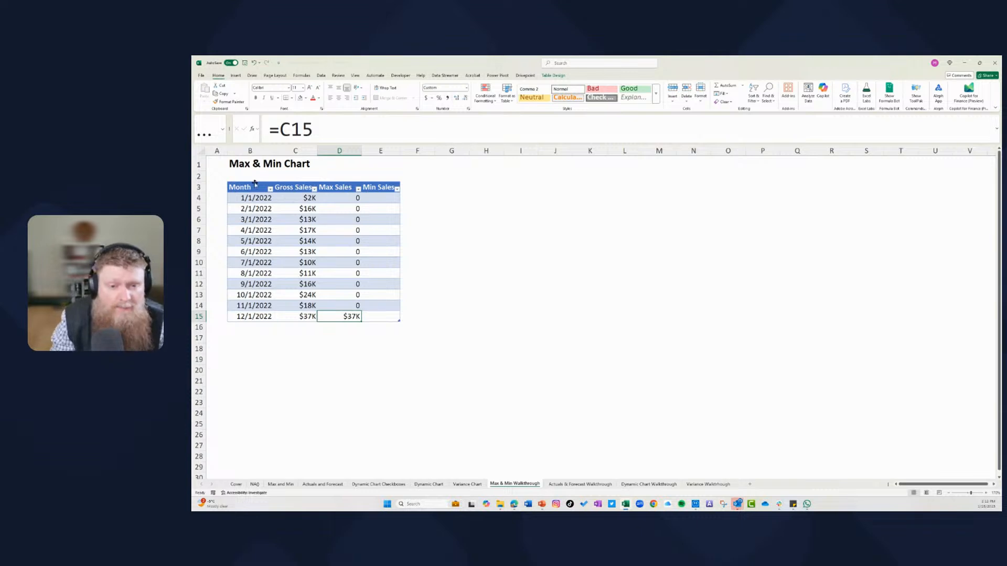
Insert the recommended line chart from the Month, Gross Sales and Max Sales data in B3:D15.
{"action": "left_click_drag", "start_coordinate": [256, 191], "coordinate": [345, 314]}
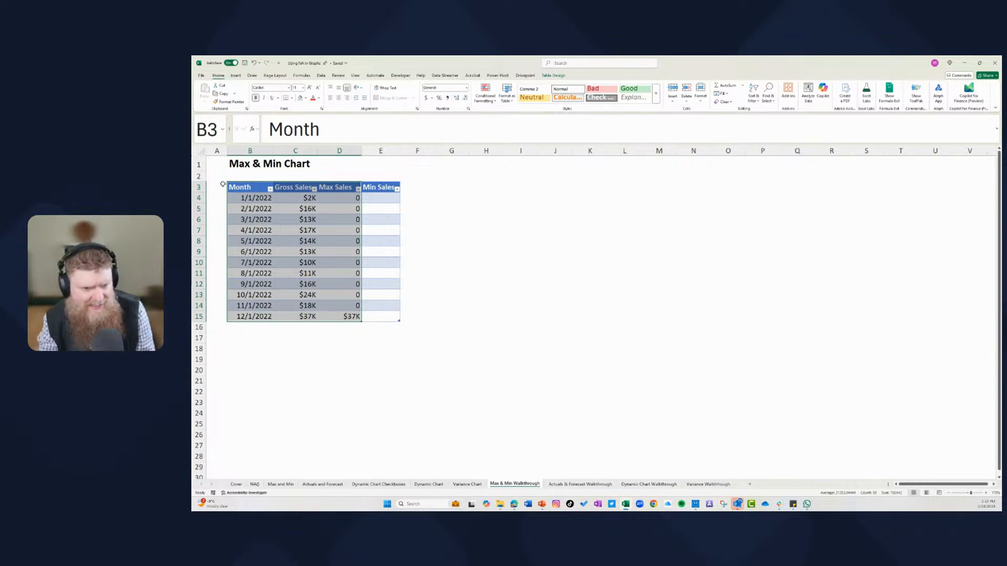
{"action": "left_click", "coordinate": [281, 484]}
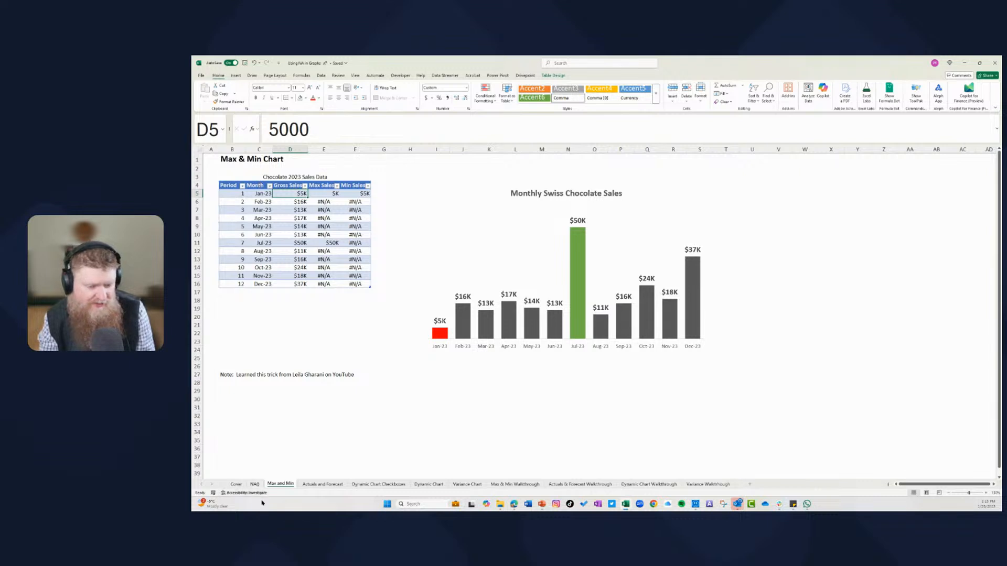
{"action": "left_click", "coordinate": [515, 484]}
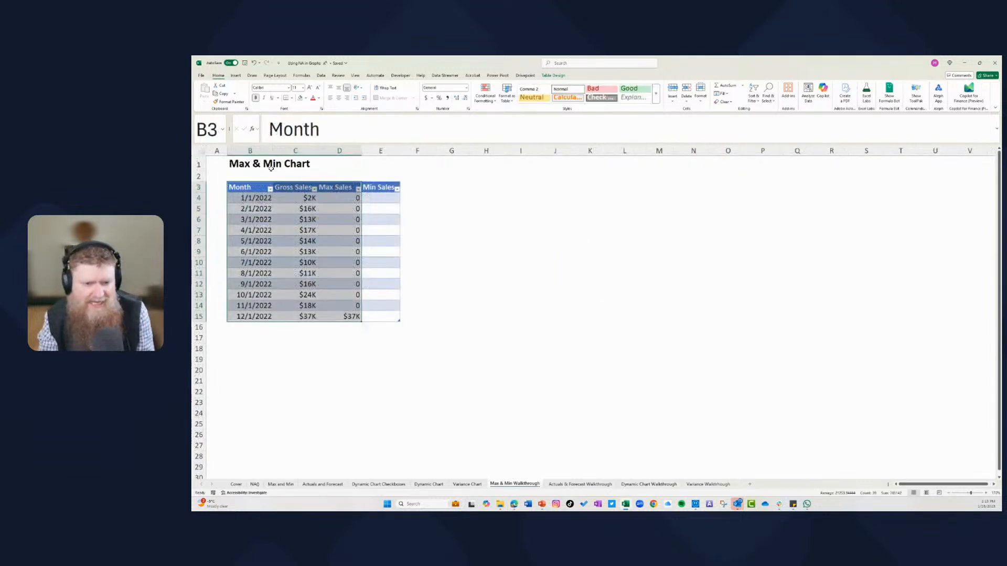
{"action": "left_click", "coordinate": [237, 76]}
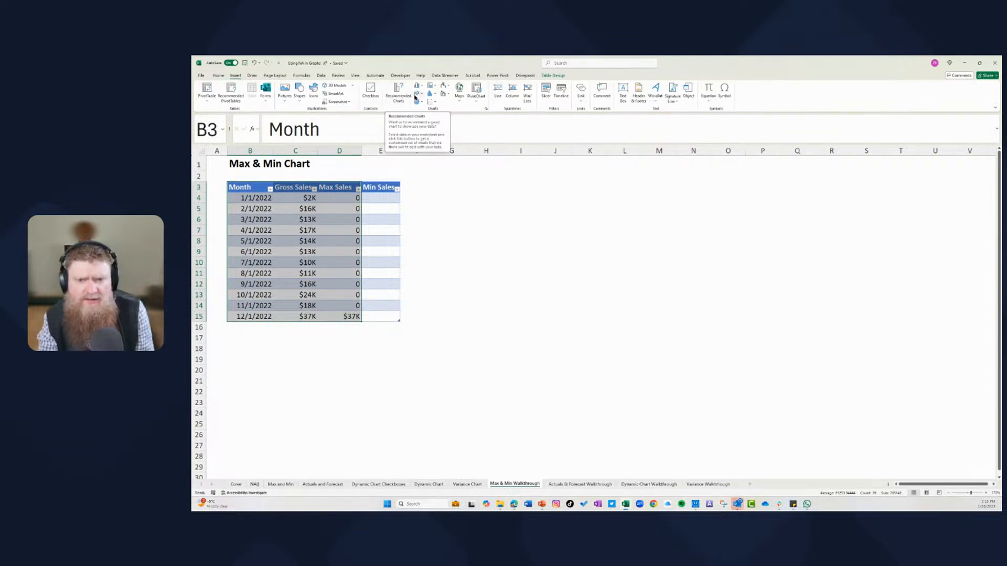
{"action": "left_click", "coordinate": [399, 93]}
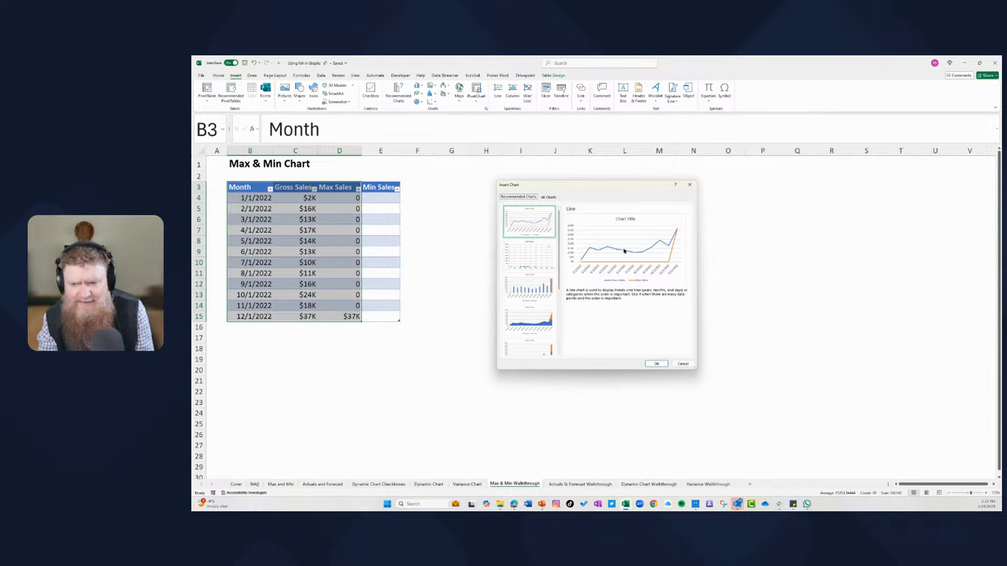
{"action": "left_click", "coordinate": [657, 364]}
Move the line chart beside the table and enlarge it to span about G4:O20, and inspect the Max Sales line's December point.
{"action": "left_click_drag", "start_coordinate": [649, 241], "coordinate": [628, 198]}
{"action": "left_click_drag", "start_coordinate": [710, 353], "coordinate": [748, 379]}
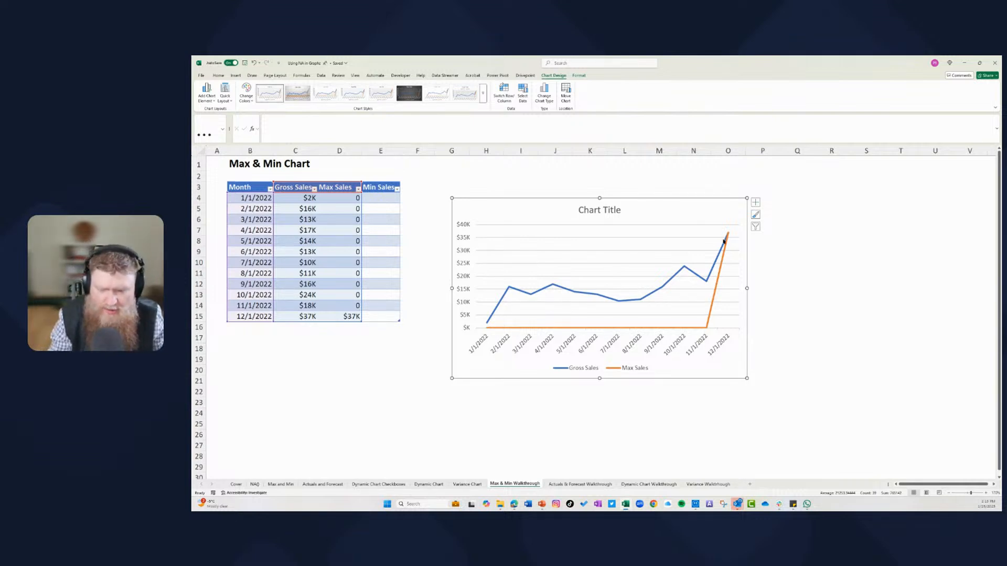
{"action": "mouse_move", "coordinate": [726, 238]}
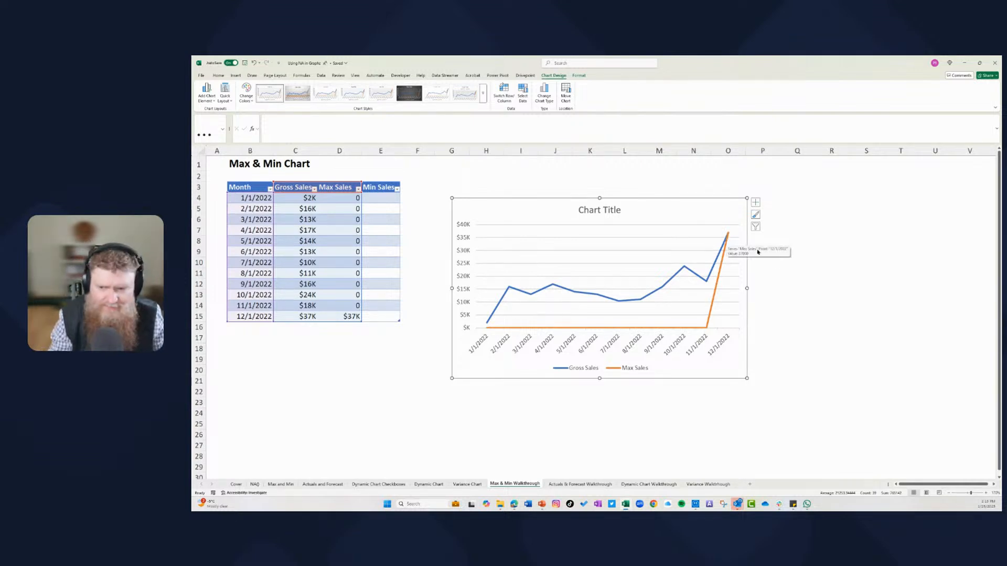
{"action": "left_click", "coordinate": [833, 295]}
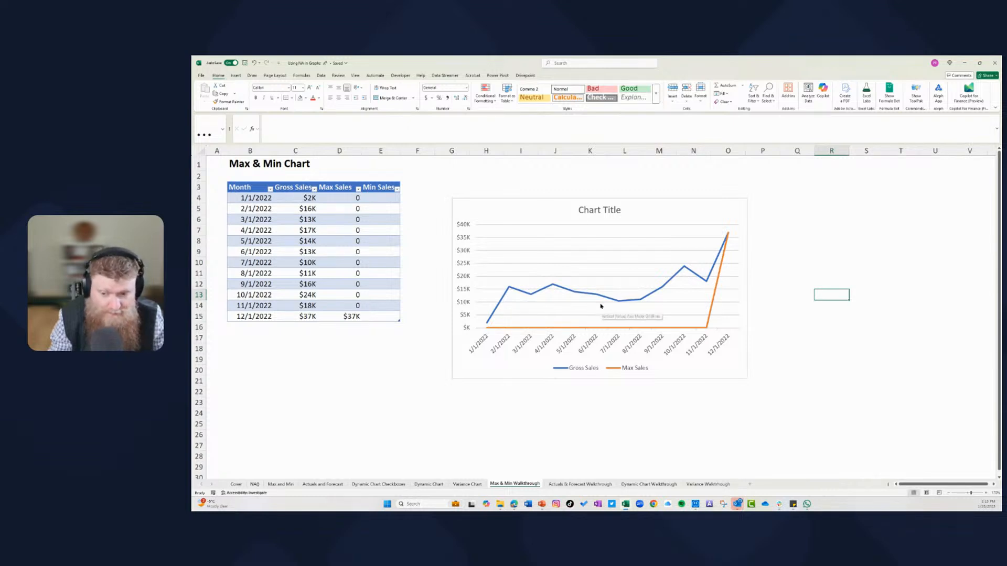
Replace the 0 in D4 of the Max Sales column with the formula =NA().
{"action": "left_click", "coordinate": [347, 200]}
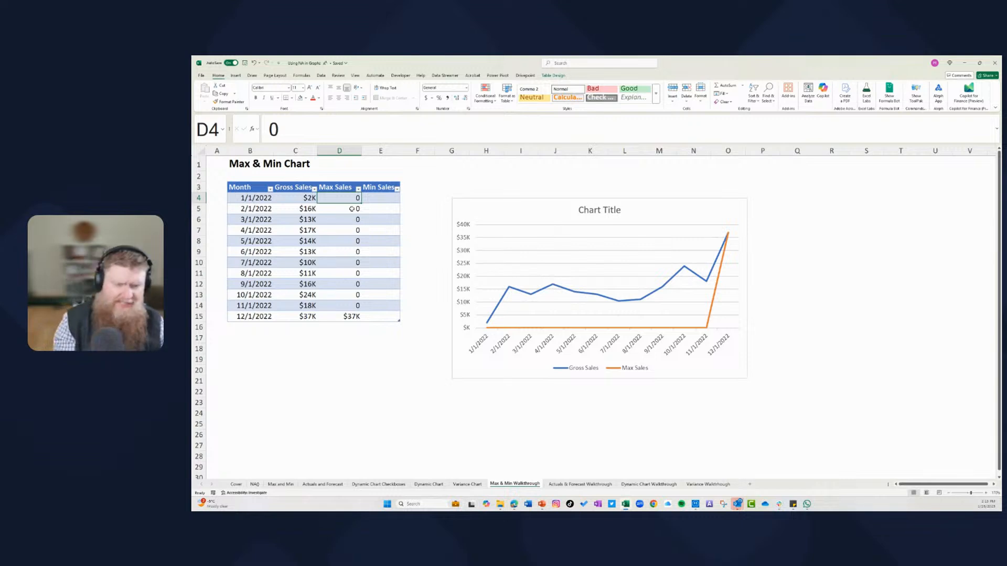
{"action": "type", "text": "=N"}
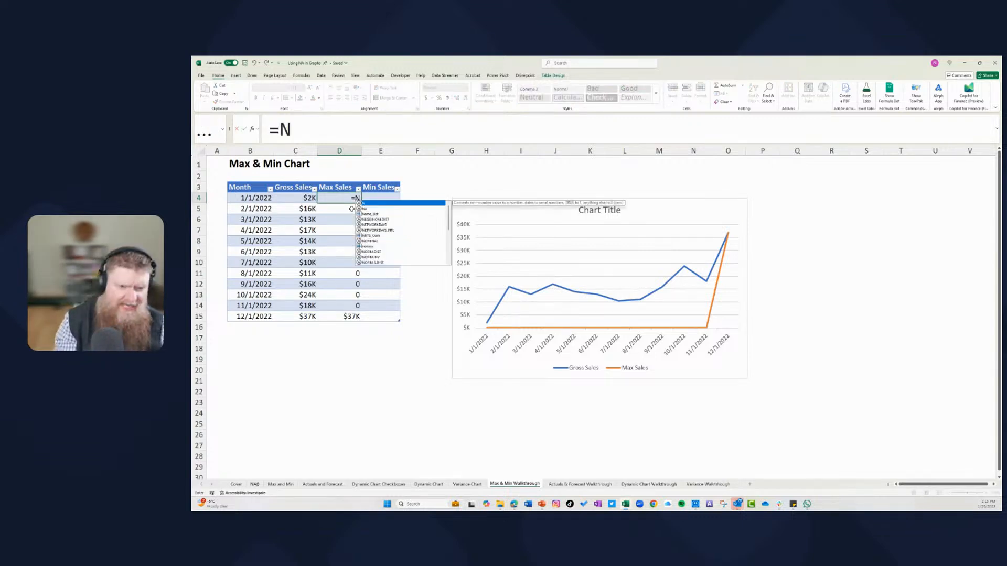
{"action": "type", "text": "A()"}
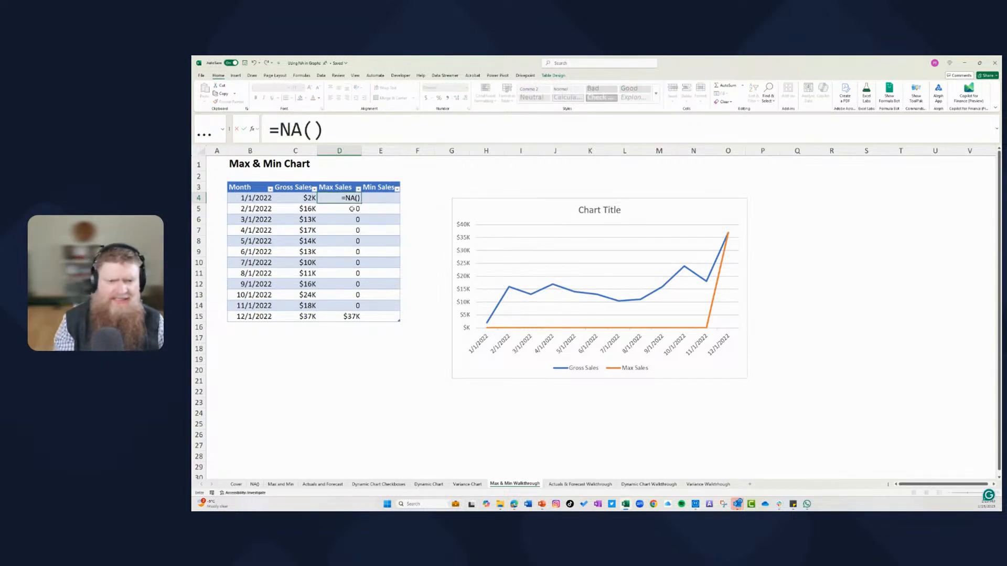
{"action": "key", "text": "Return"}
Copy the =NA() formula from D4 into each Max Sales cell down to D14.
{"action": "key", "text": "Up"}
{"action": "key", "text": "ctrl+c"}
{"action": "key", "text": "Down"}
{"action": "key", "text": "ctrl+v"}
{"action": "key", "text": "Down"}
{"action": "key", "text": "ctrl+v"}
{"action": "key", "text": "Down"}
{"action": "key", "text": "Down"}
{"action": "key", "text": "ctrl+v"}
{"action": "key", "text": "Down"}
{"action": "key", "text": "ctrl+v"}
{"action": "key", "text": "Down"}
{"action": "key", "text": "ctrl+v"}
{"action": "key", "text": "Down"}
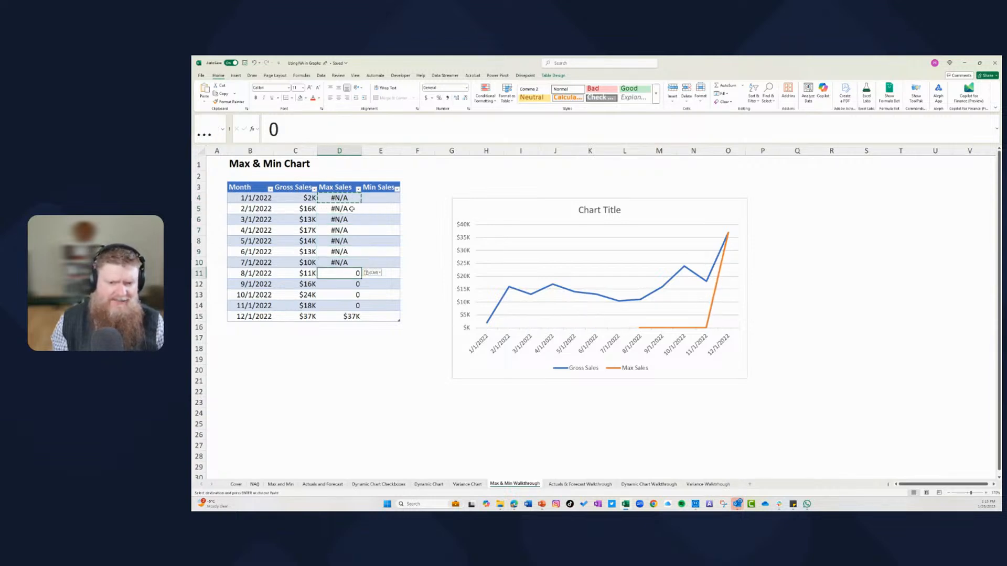
{"action": "key", "text": "ctrl+v"}
{"action": "key", "text": "Down"}
{"action": "key", "text": "ctrl+v"}
{"action": "key", "text": "Down"}
{"action": "key", "text": "ctrl+v"}
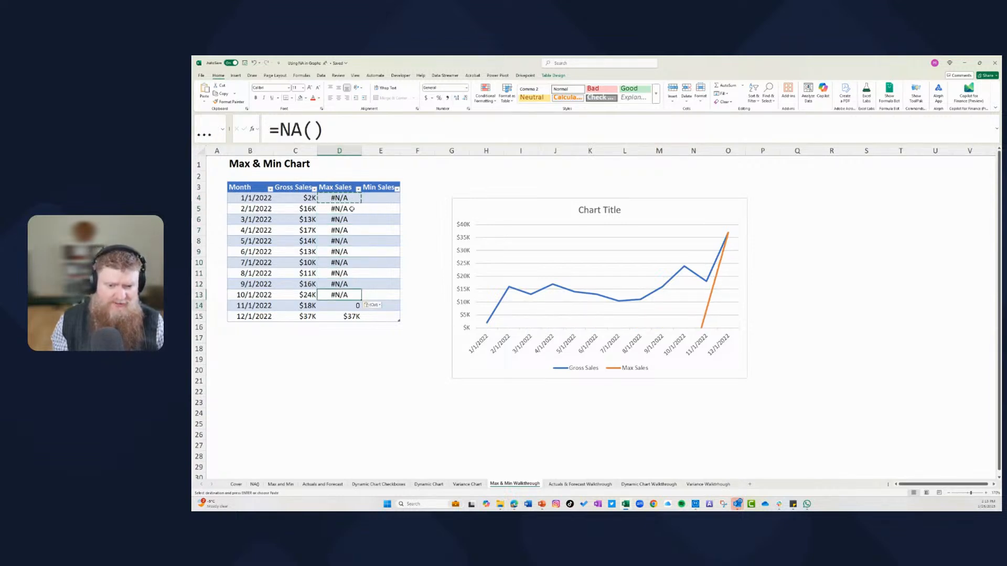
{"action": "key", "text": "Down"}
{"action": "key", "text": "ctrl+v"}
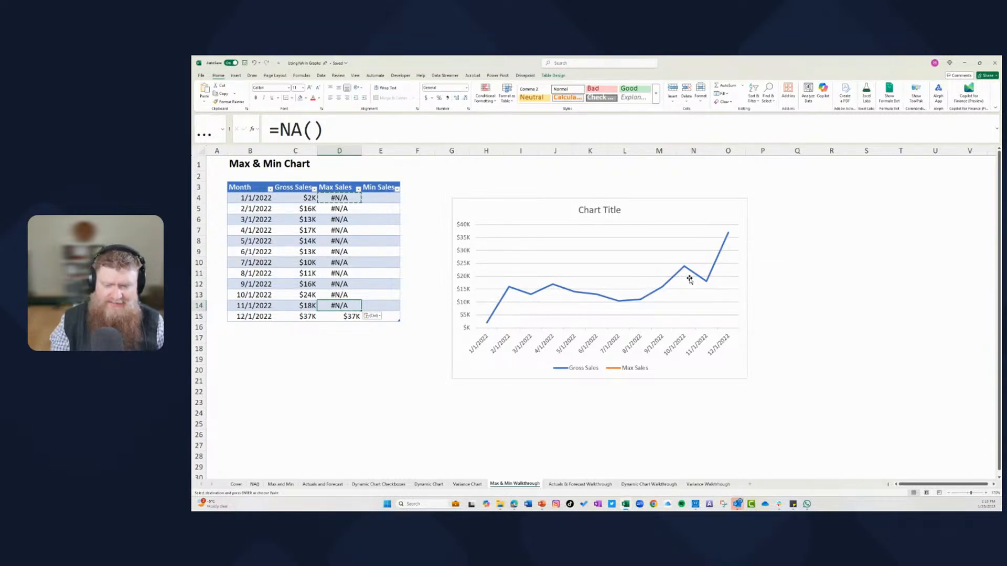
Undo the last three NA() pastes in the Max Sales column and clear cell D12.
{"action": "left_click_drag", "start_coordinate": [339, 197], "coordinate": [341, 308]}
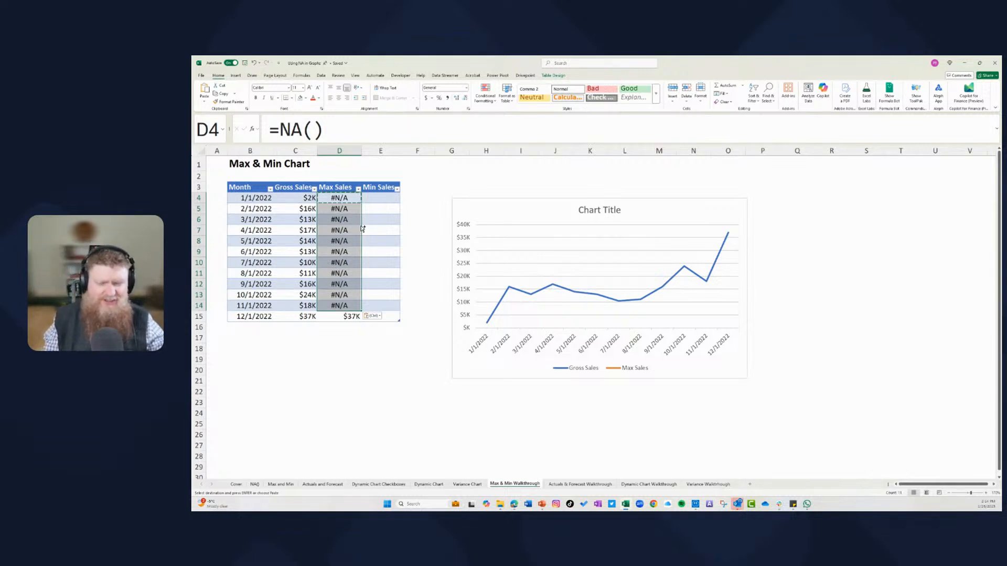
{"action": "key", "text": "ctrl+z"}
{"action": "key", "text": "ctrl+z"}
{"action": "key", "text": "ctrl+z"}
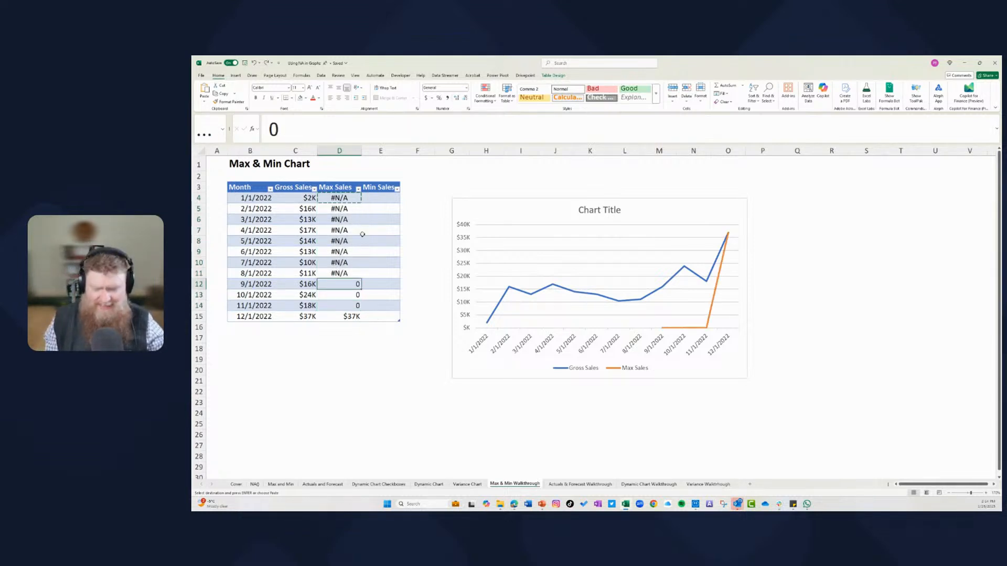
{"action": "key", "text": "Delete"}
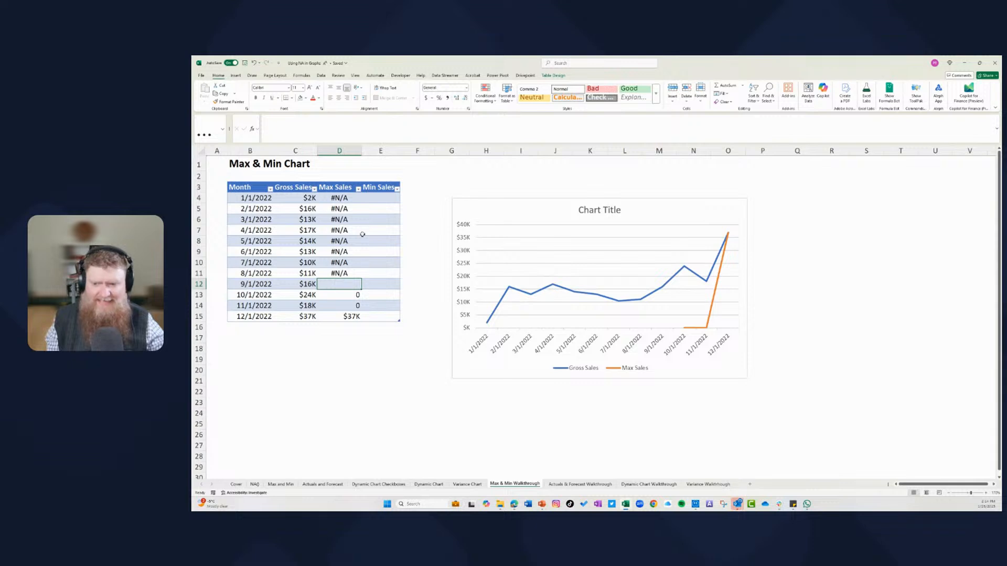
Enter 0 in the Max Sales cells from D11 up to D4 in place of the NA() formulas.
{"action": "key", "text": "Up"}
{"action": "type", "text": "0"}
{"action": "key", "text": "Up"}
{"action": "type", "text": "0"}
{"action": "key", "text": "Up"}
{"action": "type", "text": "0"}
{"action": "key", "text": "Up"}
{"action": "type", "text": "0"}
{"action": "key", "text": "Up"}
{"action": "type", "text": "0"}
{"action": "key", "text": "Up"}
{"action": "type", "text": "0"}
{"action": "key", "text": "Up"}
{"action": "type", "text": "0"}
{"action": "key", "text": "Up"}
{"action": "type", "text": "0"}
{"action": "key", "text": "Return"}
{"action": "key", "text": "Up"}
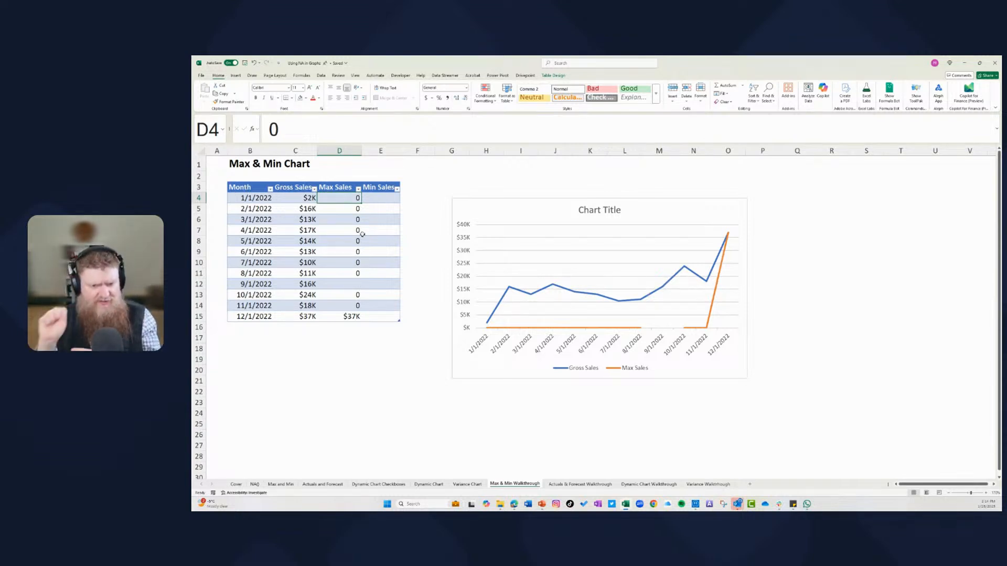
Clear all the Max Sales entries in D4:D15.
{"action": "key", "text": "ctrl+shift+Down"}
{"action": "key", "text": "shift+Down"}
{"action": "key", "text": "shift+Down"}
{"action": "key", "text": "shift+Down"}
{"action": "key", "text": "shift+Down"}
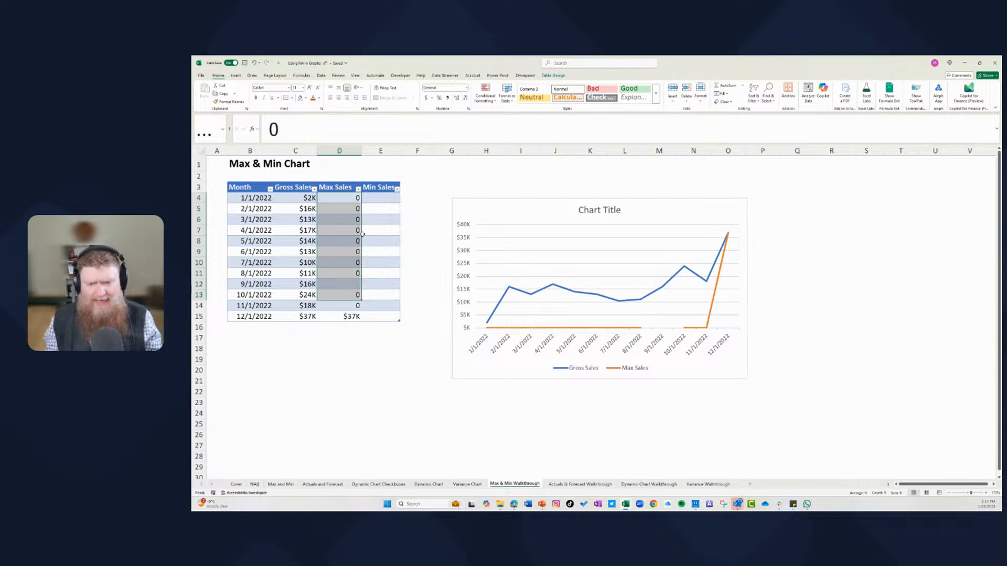
{"action": "key", "text": "Delete"}
{"action": "key", "text": "Up"}
{"action": "key", "text": "Down"}
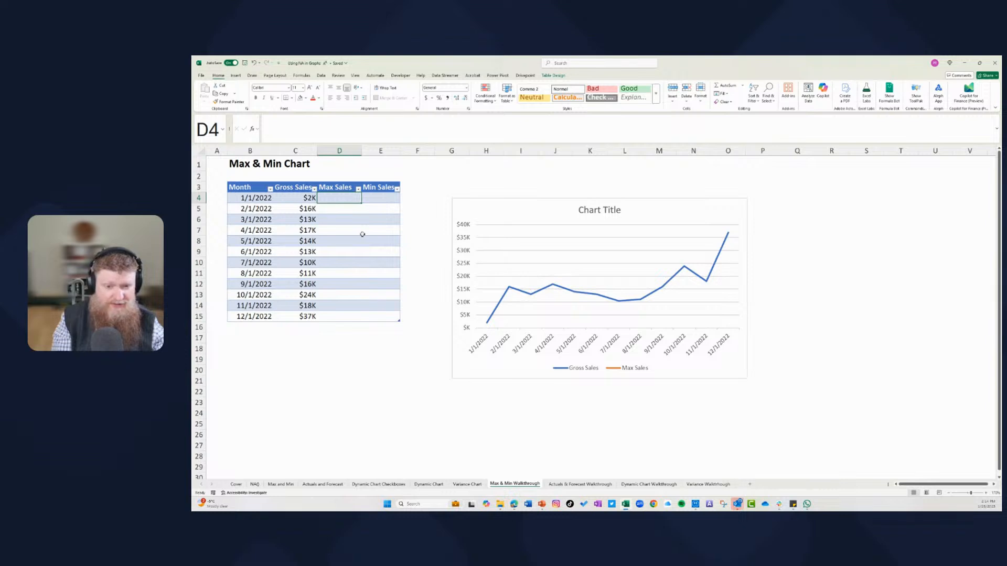
{"action": "type", "text": "Max("}
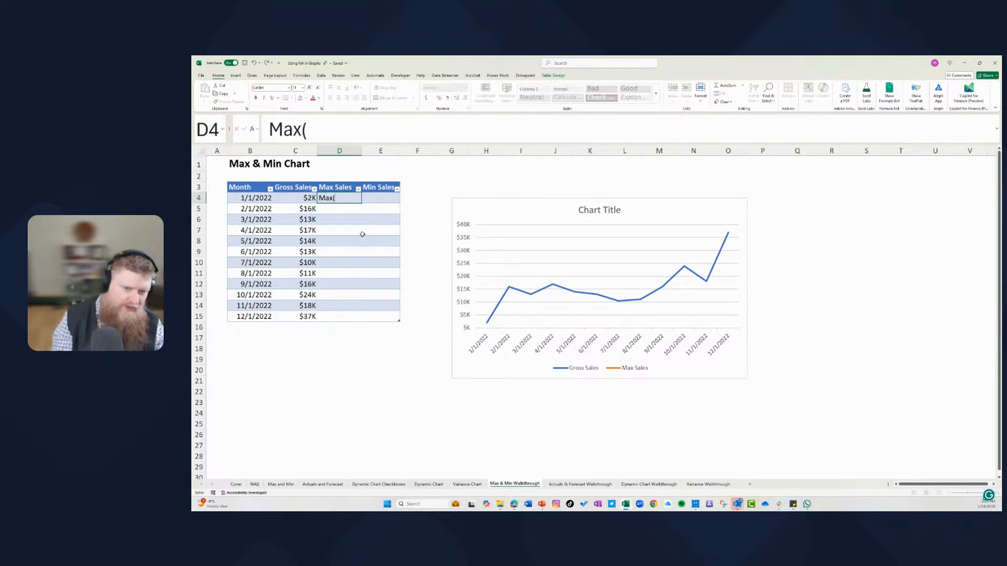
{"action": "key", "text": "Left"}
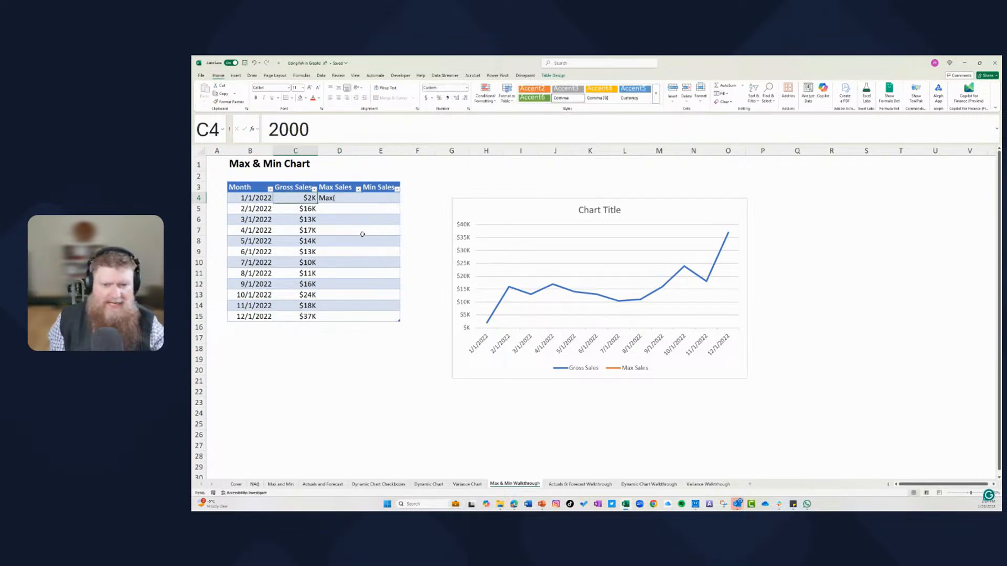
{"action": "key", "text": "Right"}
{"action": "type", "text": "=max("}
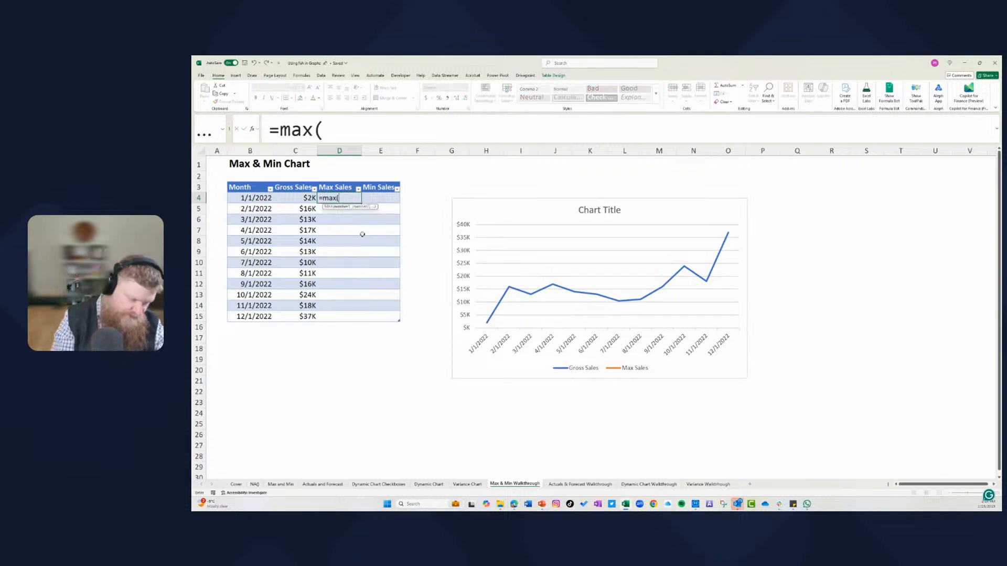
{"action": "key", "text": "Left"}
{"action": "key", "text": "shift+Page_Down"}
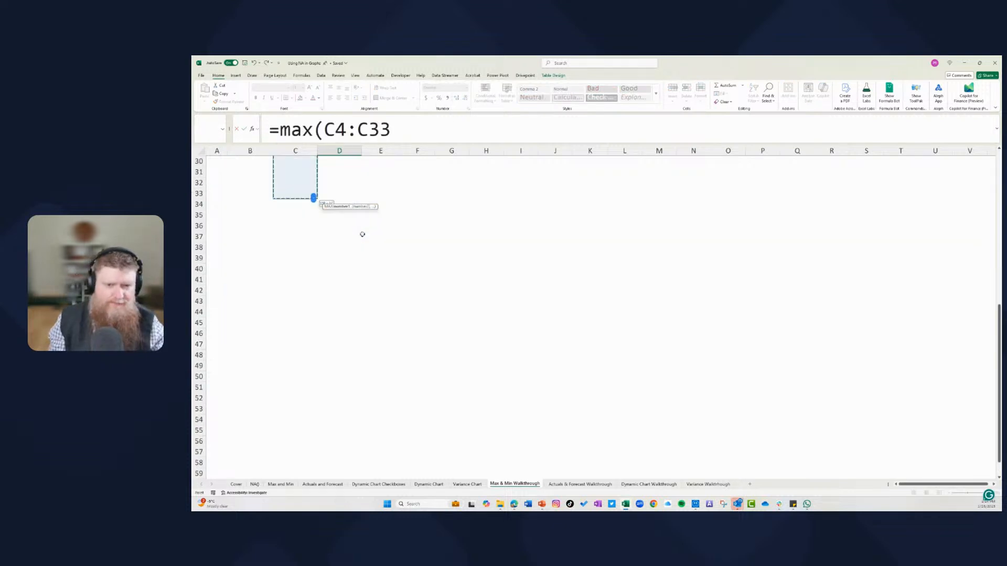
{"action": "key", "text": "Escape"}
{"action": "key", "text": "Up"}
{"action": "key", "text": "Down"}
{"action": "key", "text": "Left"}
{"action": "key", "text": "Right"}
Enter =MAX([Gross Sales]) in D4 so that it fills the Max Sales column.
{"action": "type", "text": "=max"}
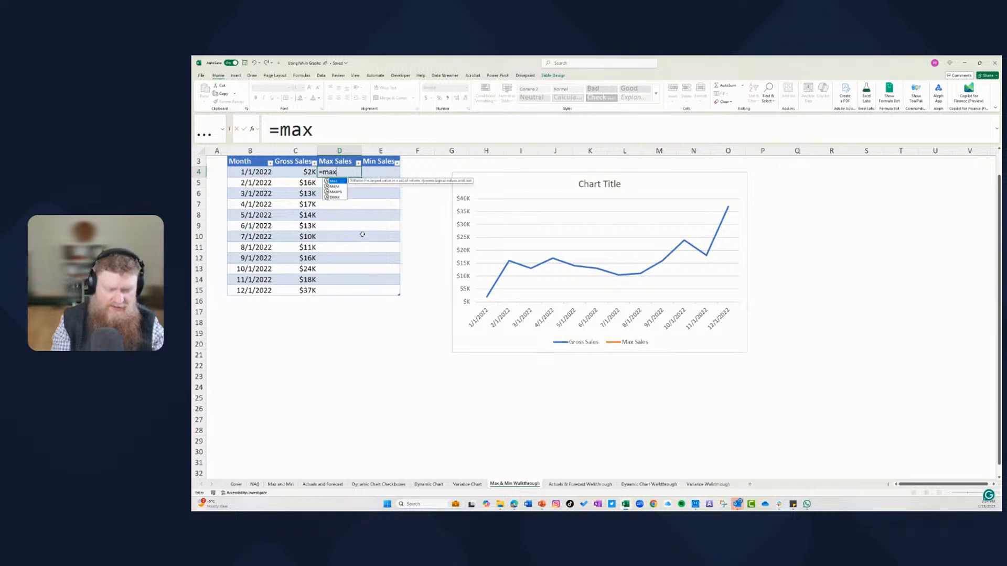
{"action": "type", "text": "("}
{"action": "key", "text": "Left"}
{"action": "key", "text": "ctrl+shift+Down"}
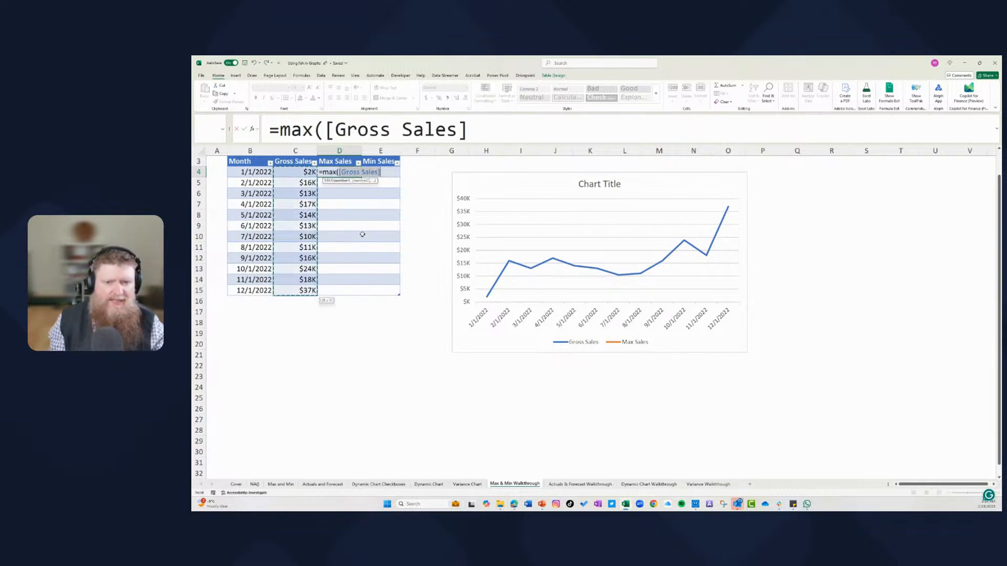
{"action": "left_click", "coordinate": [494, 129]}
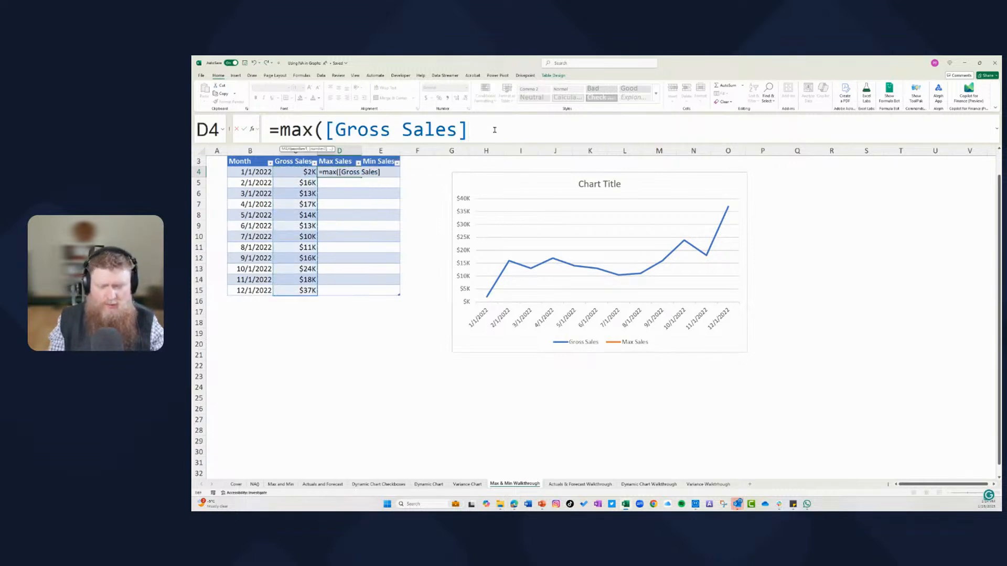
{"action": "type", "text": ")"}
{"action": "key", "text": "Return"}
{"action": "key", "text": "Up"}
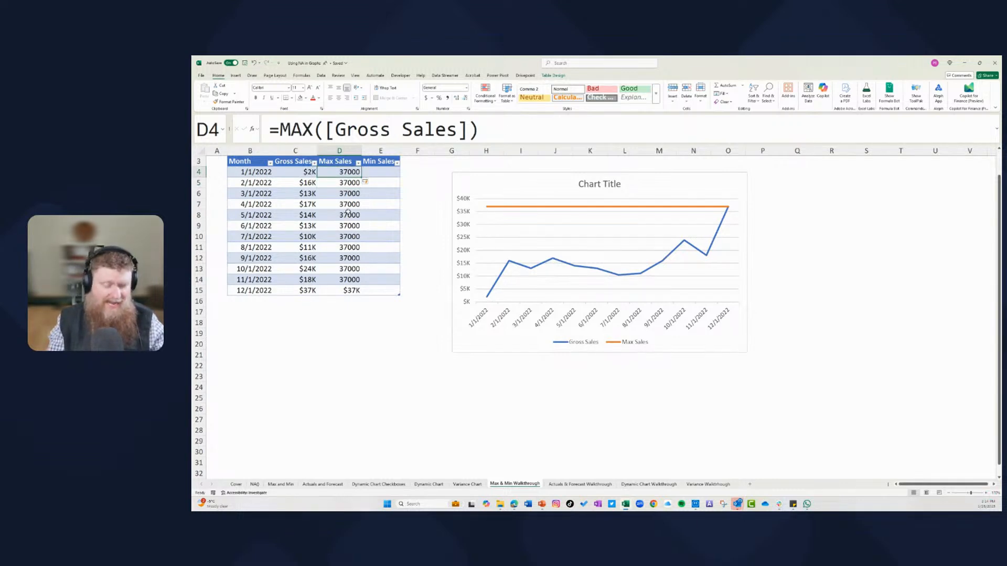
Undo the MAX formula and its fill through the Max Sales column, leaving D4 empty.
{"action": "key", "text": "ctrl+z"}
{"action": "key", "text": "ctrl+z"}
{"action": "key", "text": "ctrl+z"}
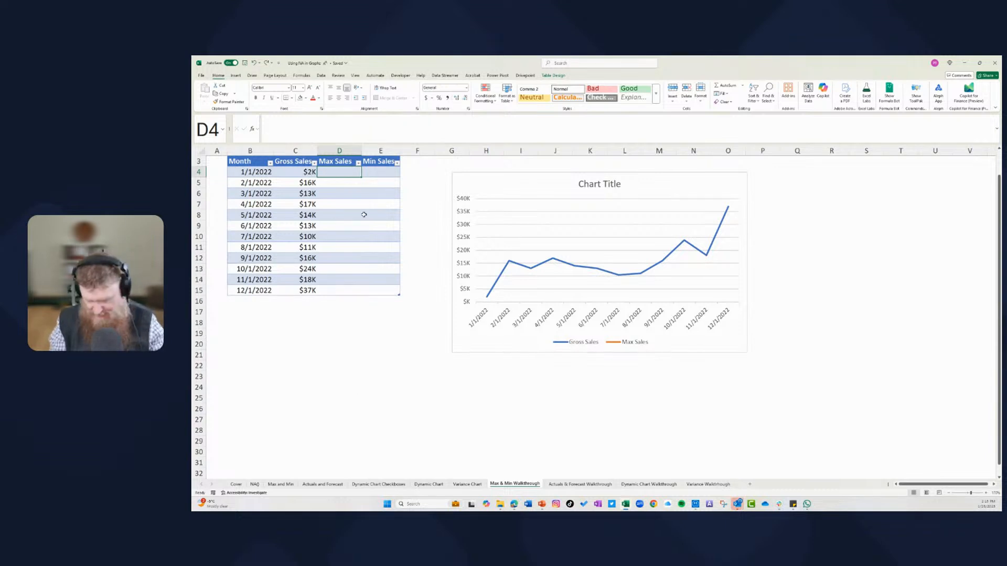
Enter =IF(MAX([Gross Sales])=[@[Gross Sales]],[@[Gross Sales]],NA()) in D4 so that it fills the Max Sales column.
{"action": "type", "text": "=IF(Max("}
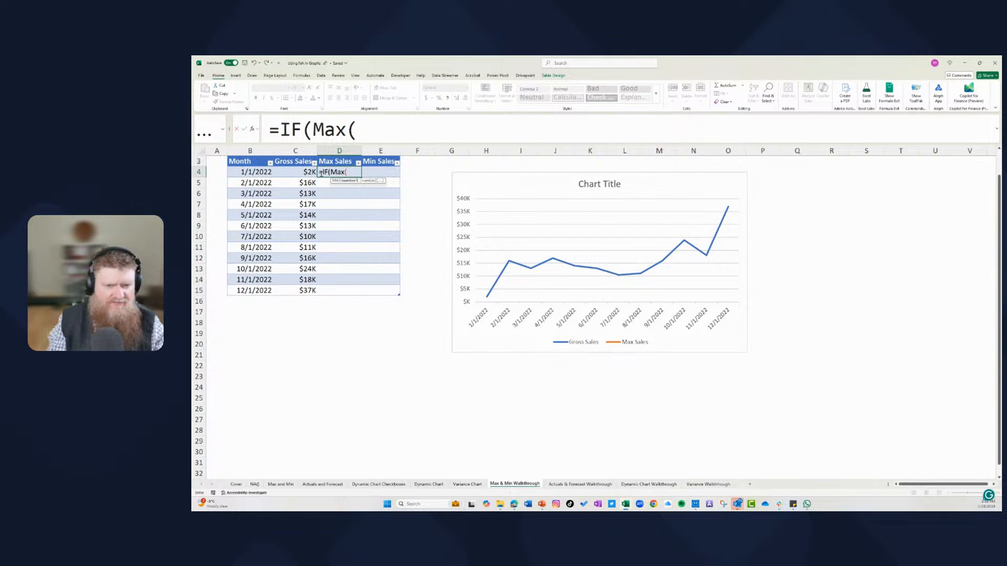
{"action": "left_click_drag", "start_coordinate": [310, 172], "coordinate": [309, 290]}
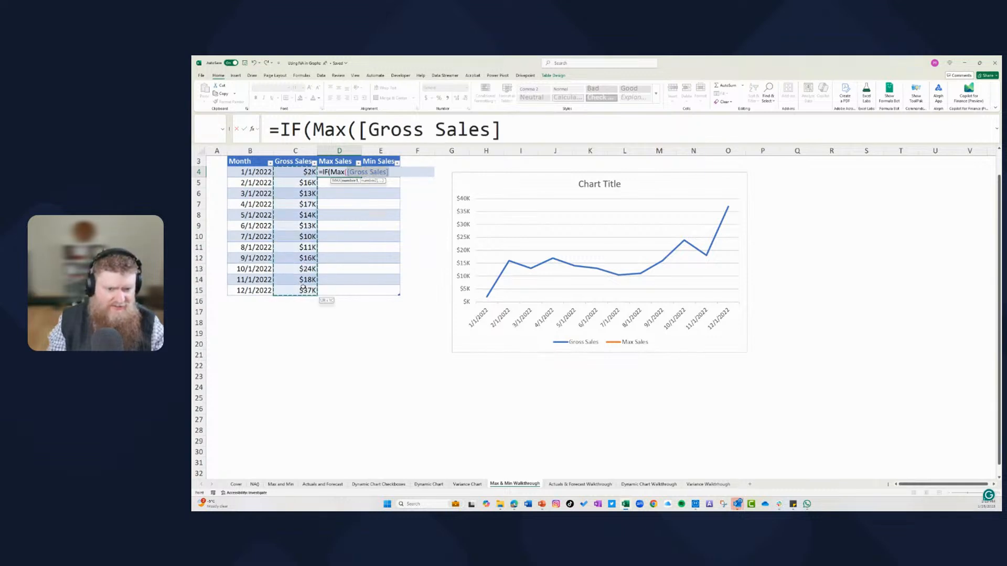
{"action": "left_click", "coordinate": [525, 129]}
{"action": "type", "text": ")="}
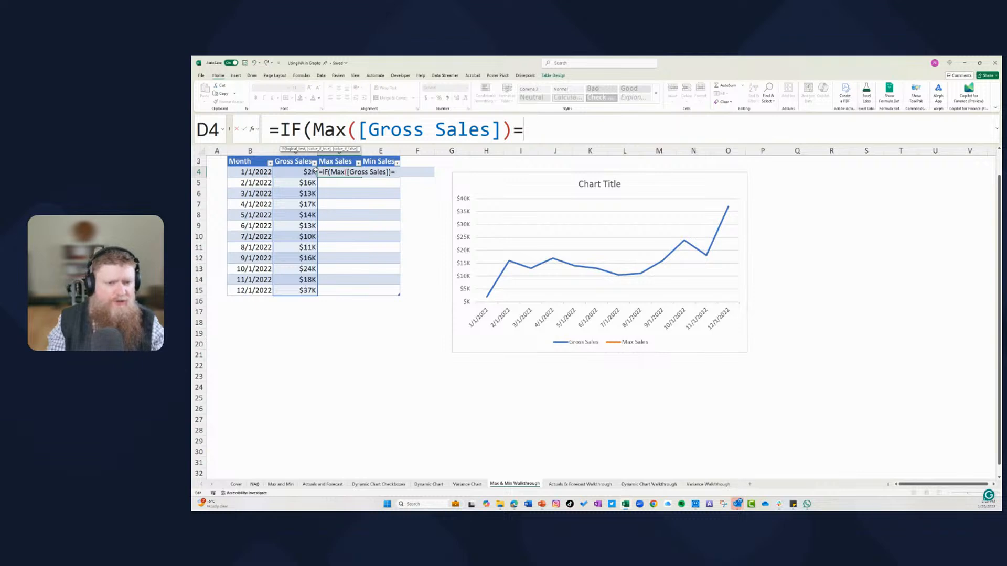
{"action": "left_click", "coordinate": [312, 172]}
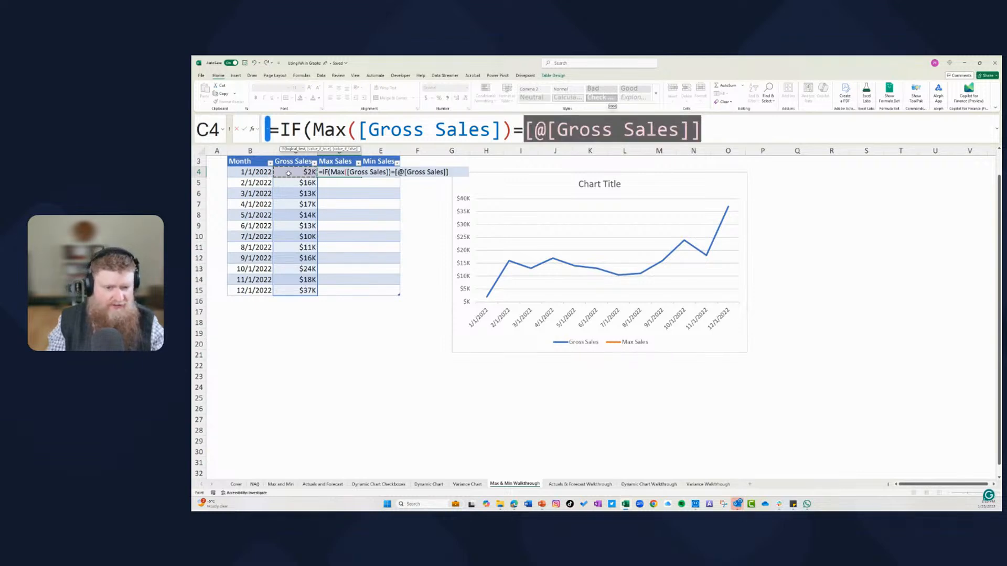
{"action": "left_click", "coordinate": [711, 136]}
{"action": "type", "text": ","}
{"action": "left_click", "coordinate": [301, 172]}
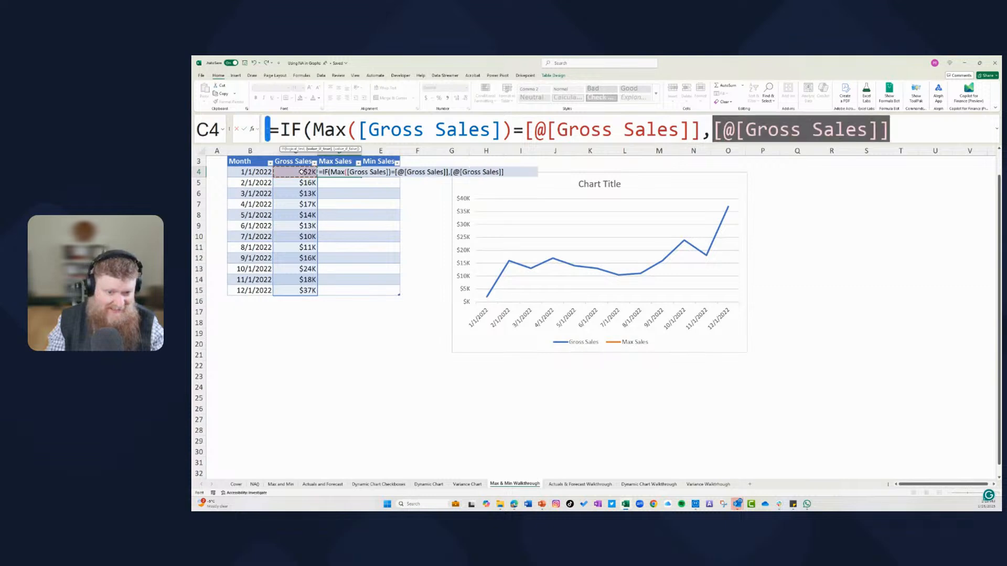
{"action": "left_click", "coordinate": [913, 130]}
{"action": "type", "text": ",NA"}
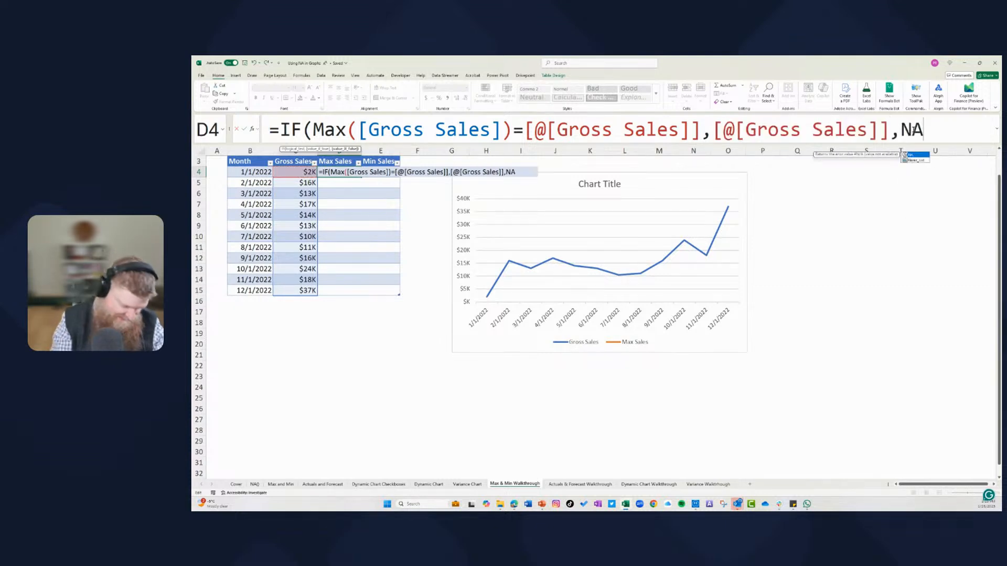
{"action": "type", "text": "()"}
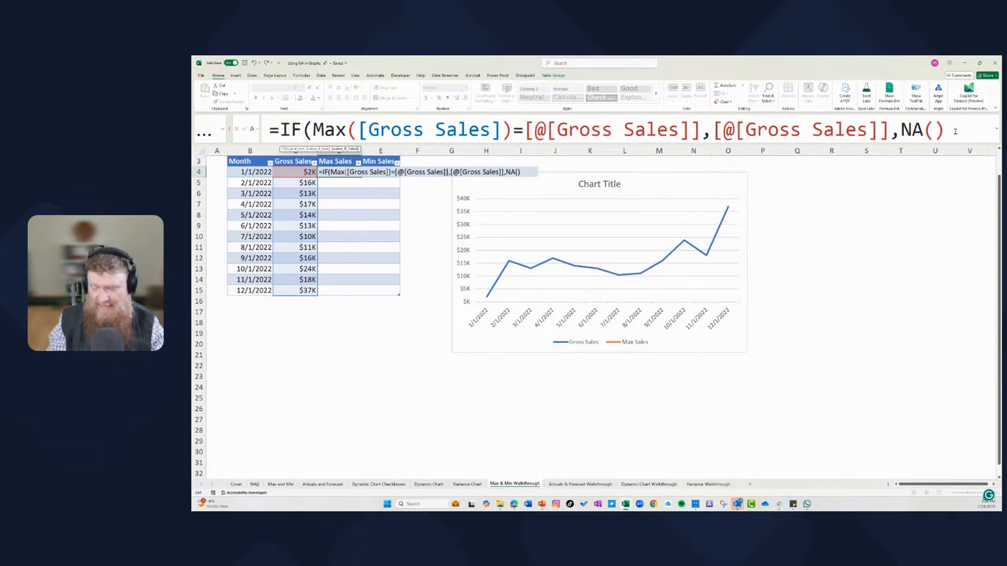
{"action": "type", "text": ")"}
{"action": "key", "text": "Return"}
{"action": "key", "text": "Up"}
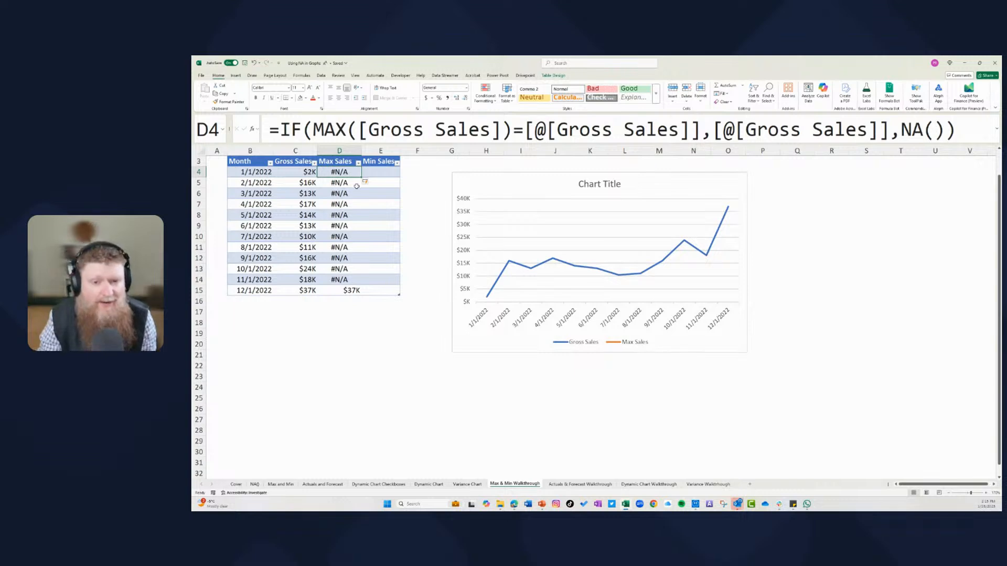
Copy the D4 formula text without its equals sign and paste it into E4 under Min Sales.
{"action": "left_click_drag", "start_coordinate": [956, 129], "coordinate": [284, 134]}
{"action": "key", "text": "ctrl+c"}
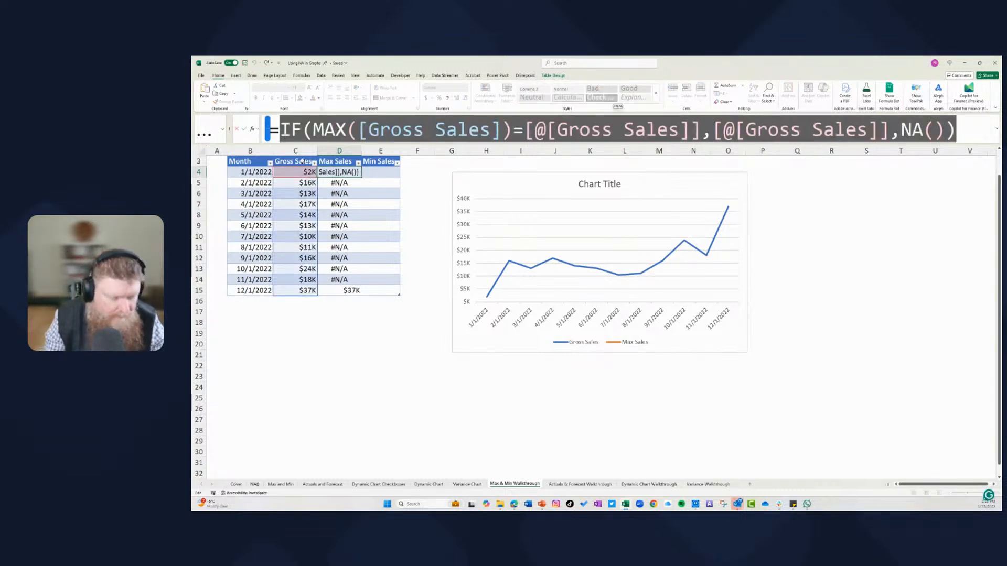
{"action": "key", "text": "Escape"}
{"action": "left_click", "coordinate": [384, 175]}
{"action": "key", "text": "ctrl+v"}
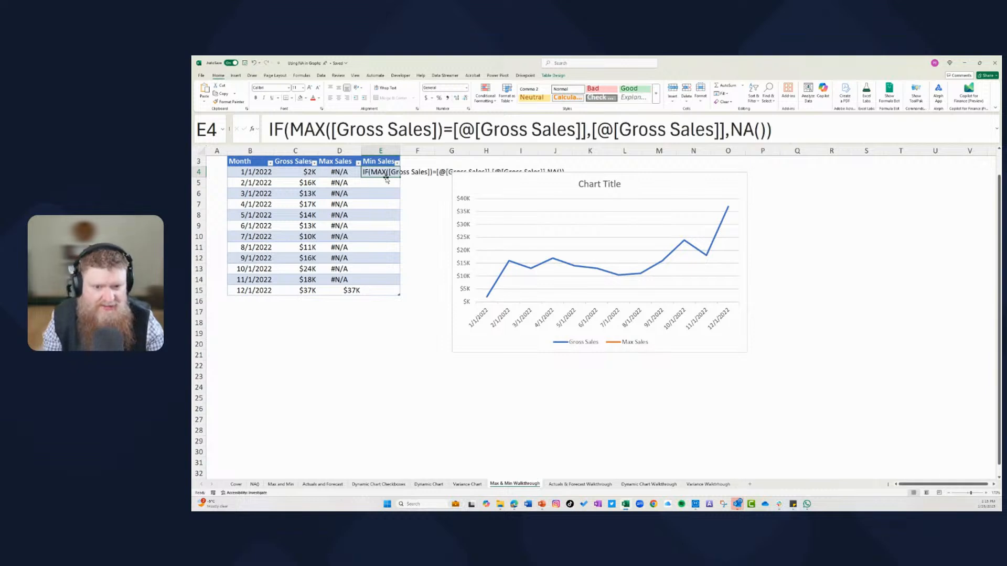
Edit E4 to =IF(MIN([Gross Sales])=[@[Gross Sales]],[@[Gross Sales]],NA()) so that it fills the Min Sales column.
{"action": "key", "text": "F2"}
{"action": "key", "text": "Home"}
{"action": "type", "text": "="}
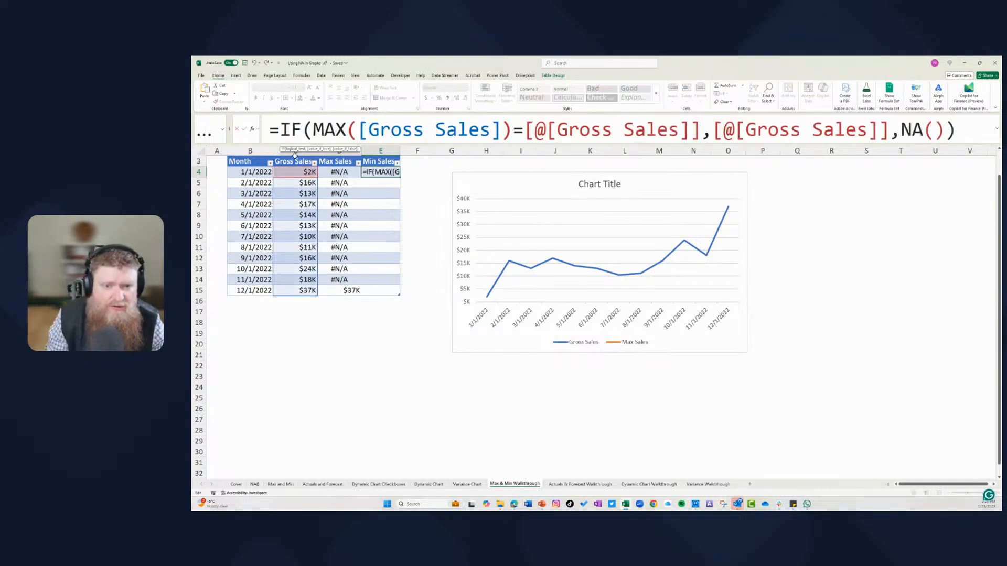
{"action": "key", "text": "BackSpace"}
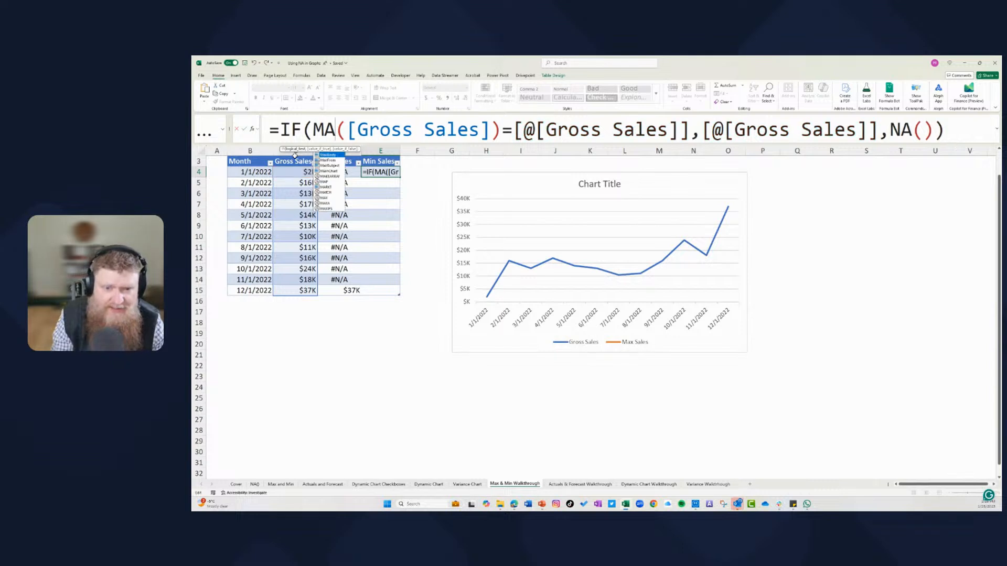
{"action": "key", "text": "BackSpace"}
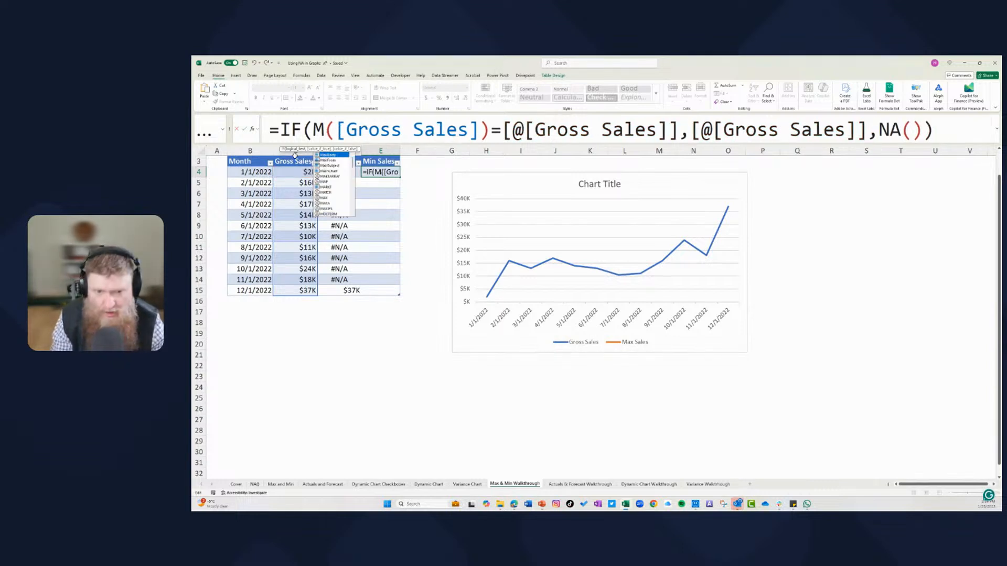
{"action": "type", "text": "U"}
{"action": "key", "text": "BackSpace"}
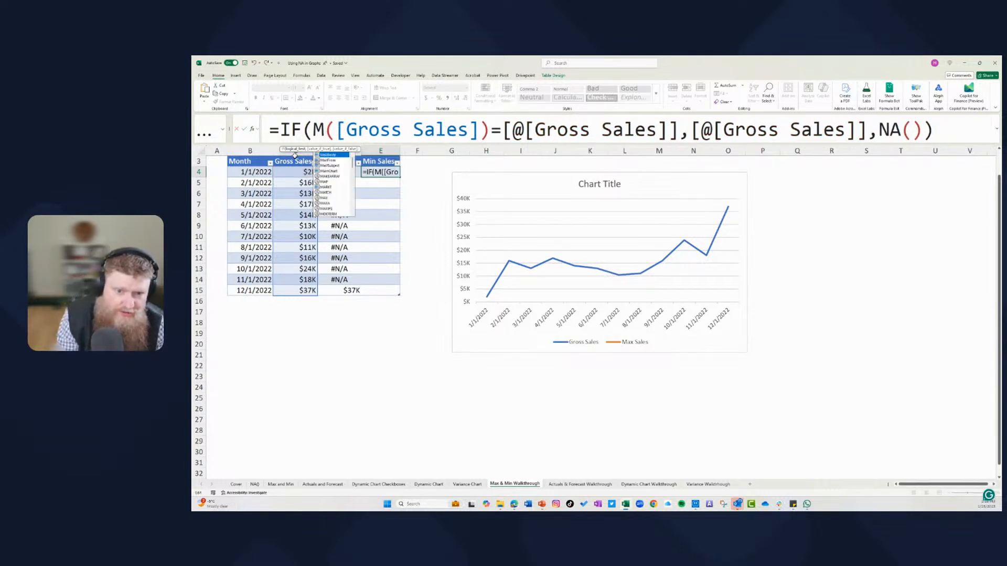
{"action": "type", "text": "IN"}
{"action": "key", "text": "Return"}
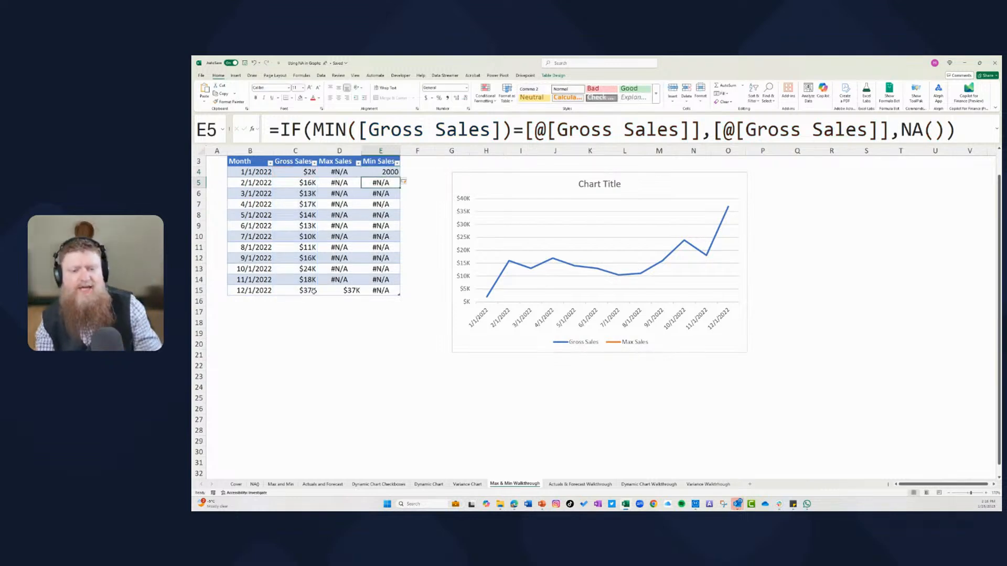
Copy the Gross Sales number formatting onto the Max Sales and Min Sales cells, D4:E15.
{"action": "left_click_drag", "start_coordinate": [304, 169], "coordinate": [302, 290]}
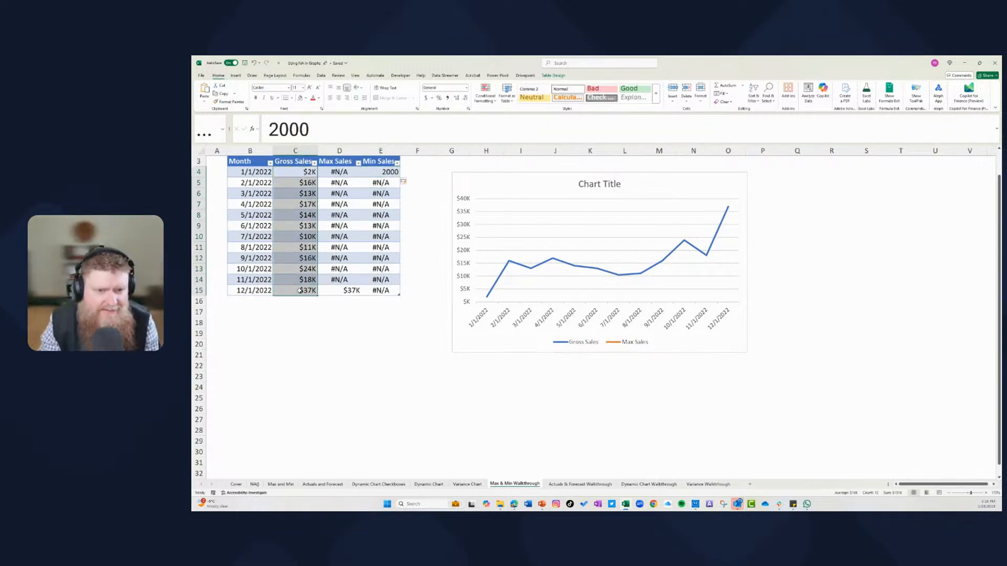
{"action": "left_click", "coordinate": [230, 101]}
{"action": "left_click_drag", "start_coordinate": [340, 172], "coordinate": [339, 290]}
{"action": "left_click", "coordinate": [227, 104]}
{"action": "left_click_drag", "start_coordinate": [382, 173], "coordinate": [399, 287]}
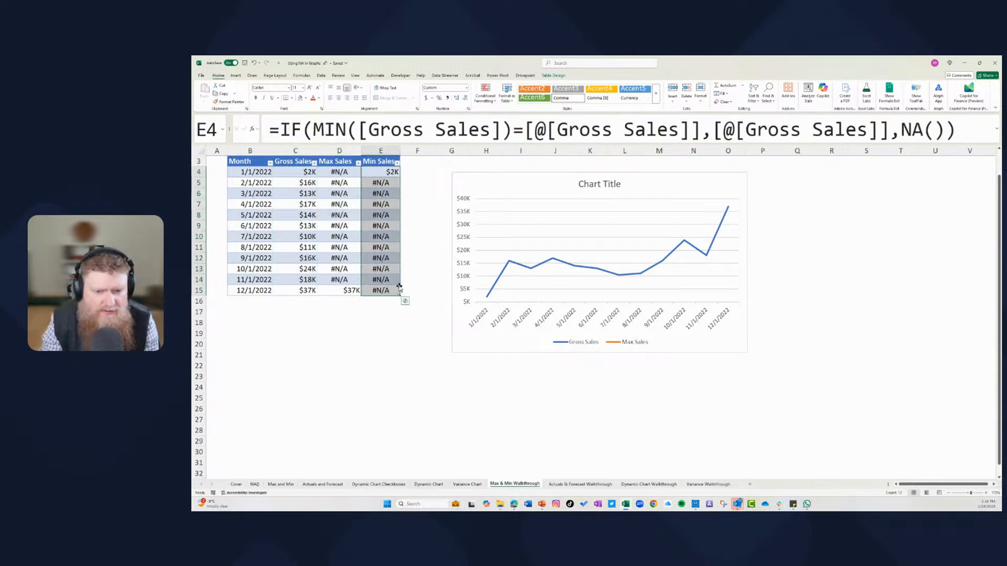
Delete the line chart beside the table.
{"action": "left_click", "coordinate": [612, 253]}
{"action": "key", "text": "Delete"}
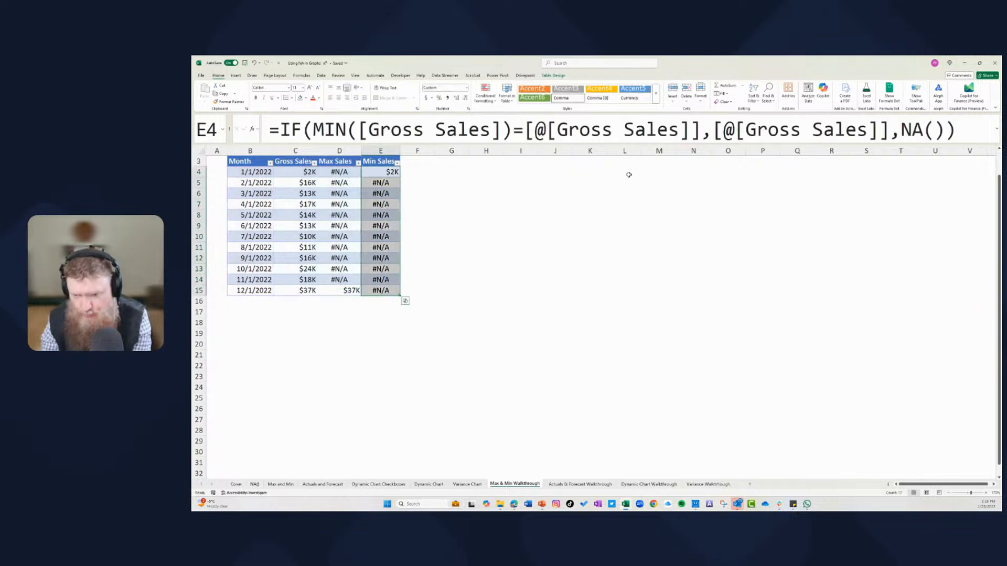
{"action": "left_click", "coordinate": [491, 246]}
Insert the recommended Clustered Column chart from the whole table, B3:E15.
{"action": "left_click_drag", "start_coordinate": [254, 164], "coordinate": [323, 186]}
{"action": "scroll", "coordinate": [363, 241], "scroll_direction": "up", "scroll_amount": 1}
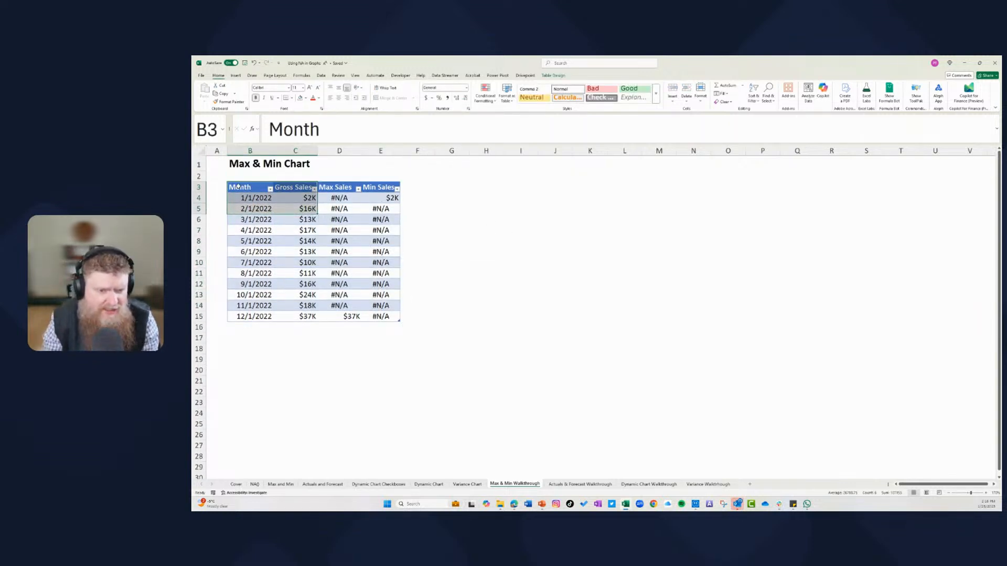
{"action": "key", "text": "ctrl+shift+Right"}
{"action": "key", "text": "ctrl+shift+Down"}
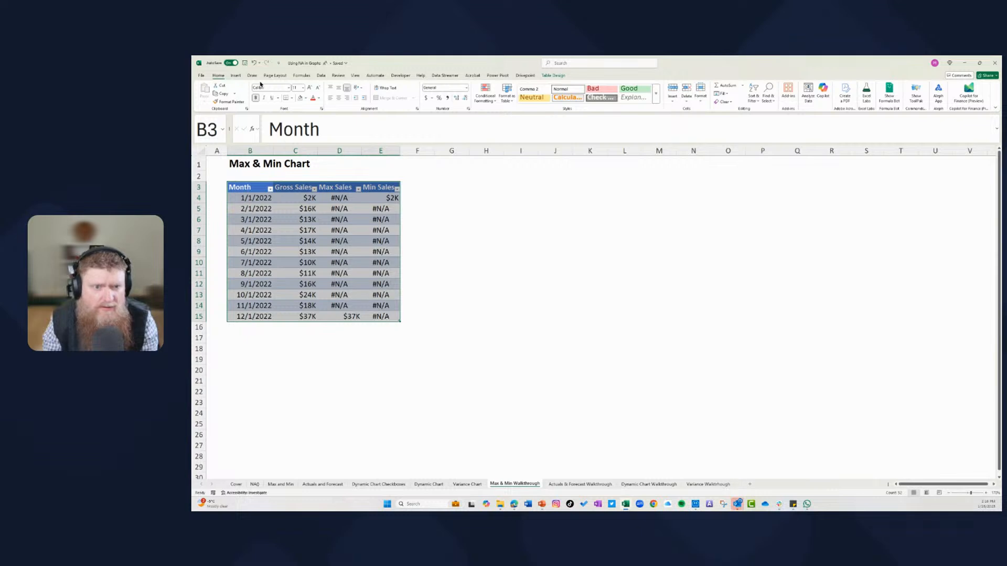
{"action": "left_click", "coordinate": [236, 76]}
{"action": "left_click", "coordinate": [397, 93]}
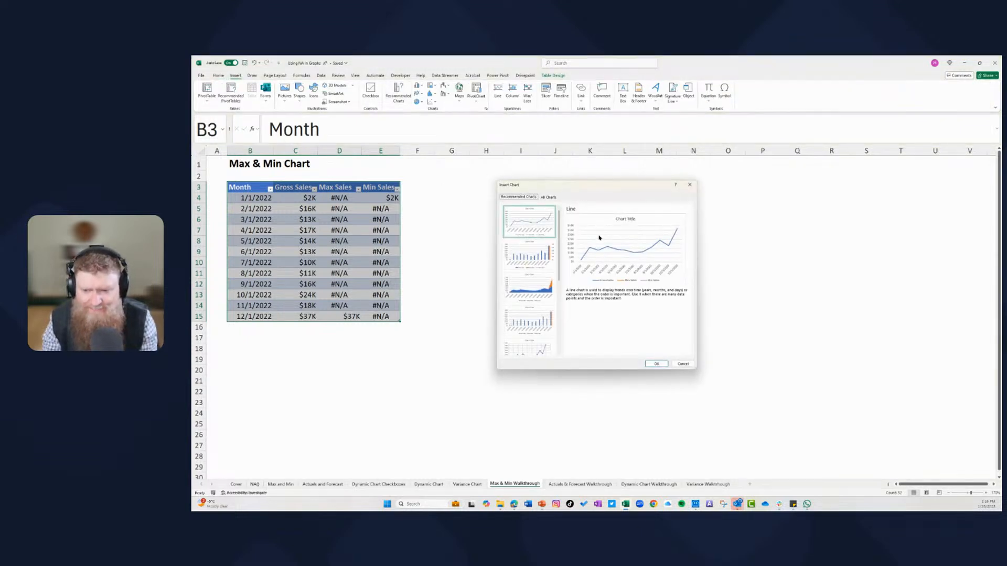
{"action": "key", "text": "Down"}
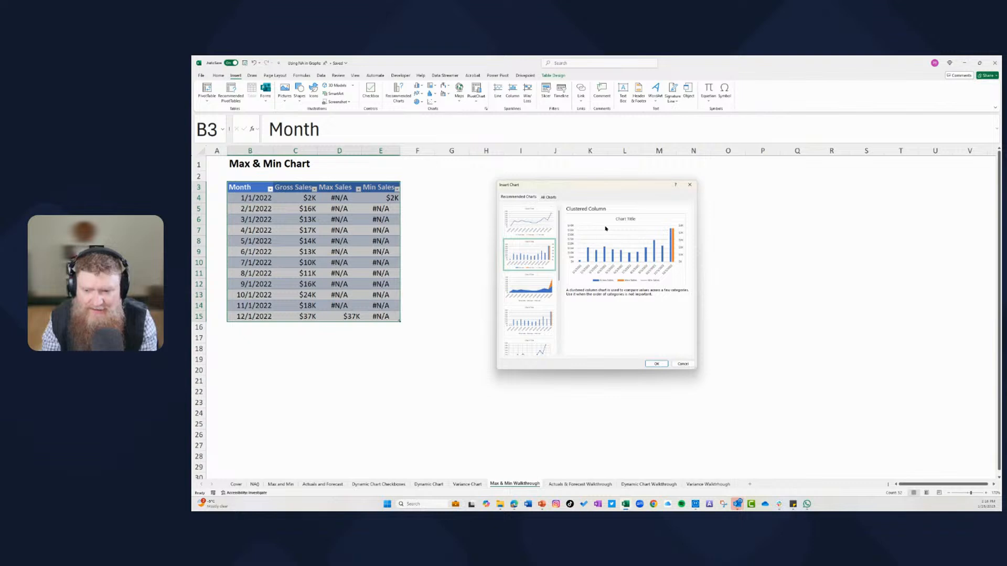
{"action": "left_click", "coordinate": [656, 364]}
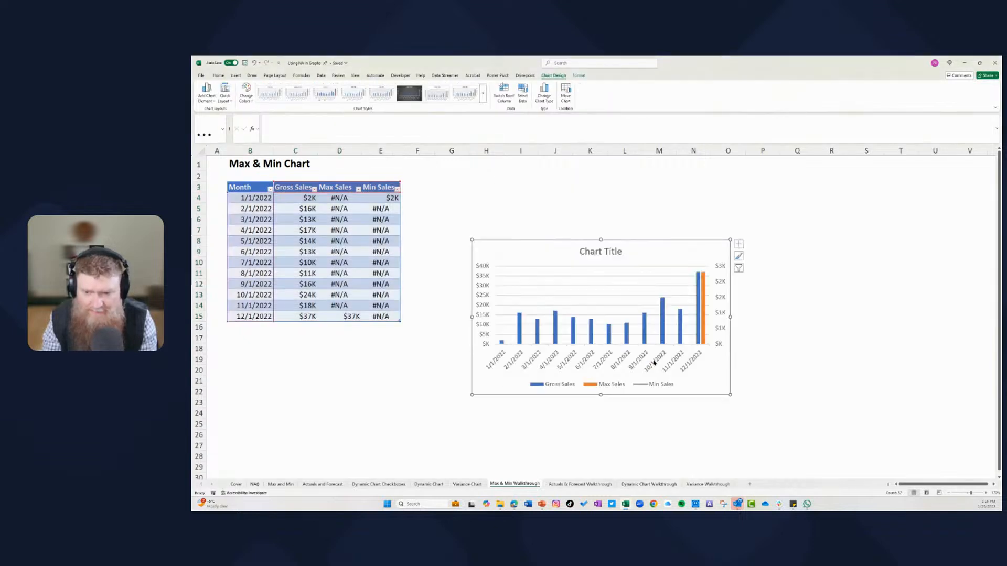
Enlarge the column chart and move it up beside the table, level with the header row.
{"action": "left_click_drag", "start_coordinate": [471, 239], "coordinate": [445, 212]}
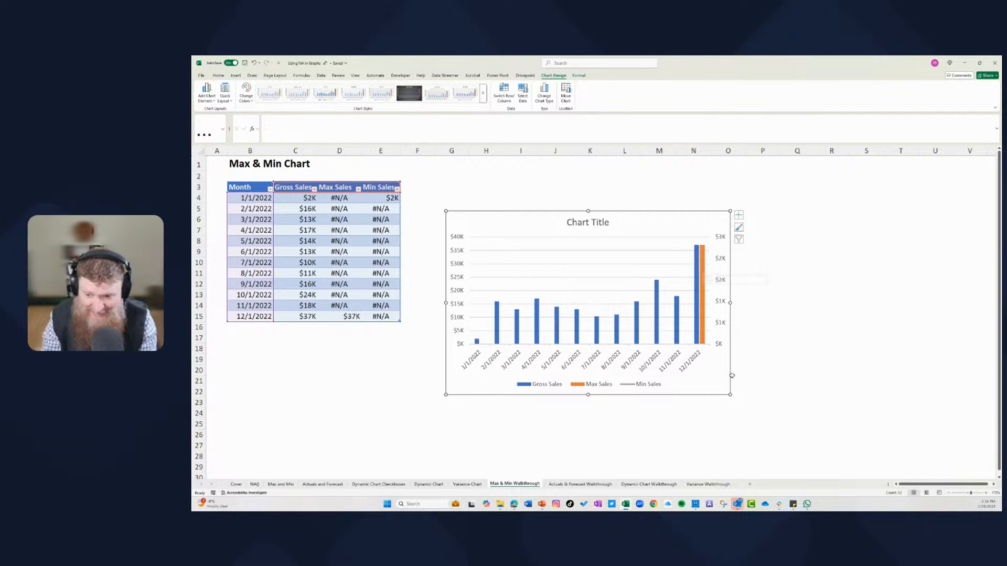
{"action": "left_click", "coordinate": [280, 484]}
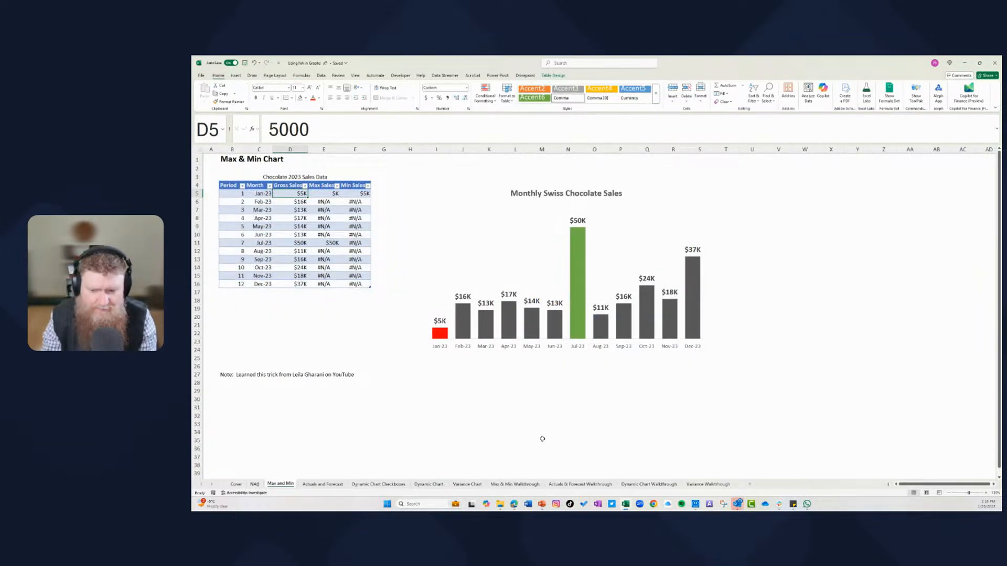
{"action": "left_click", "coordinate": [514, 485]}
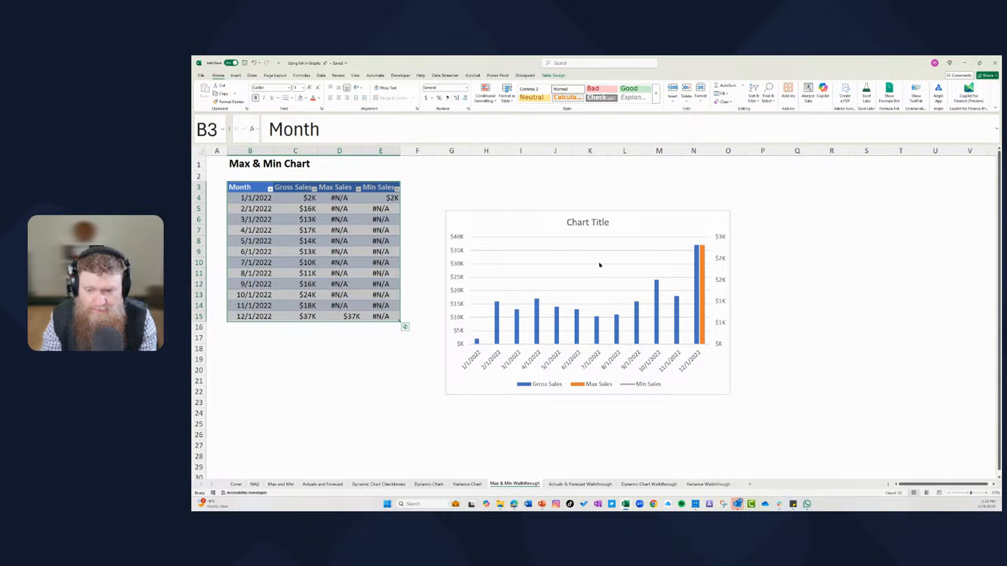
{"action": "left_click", "coordinate": [723, 393]}
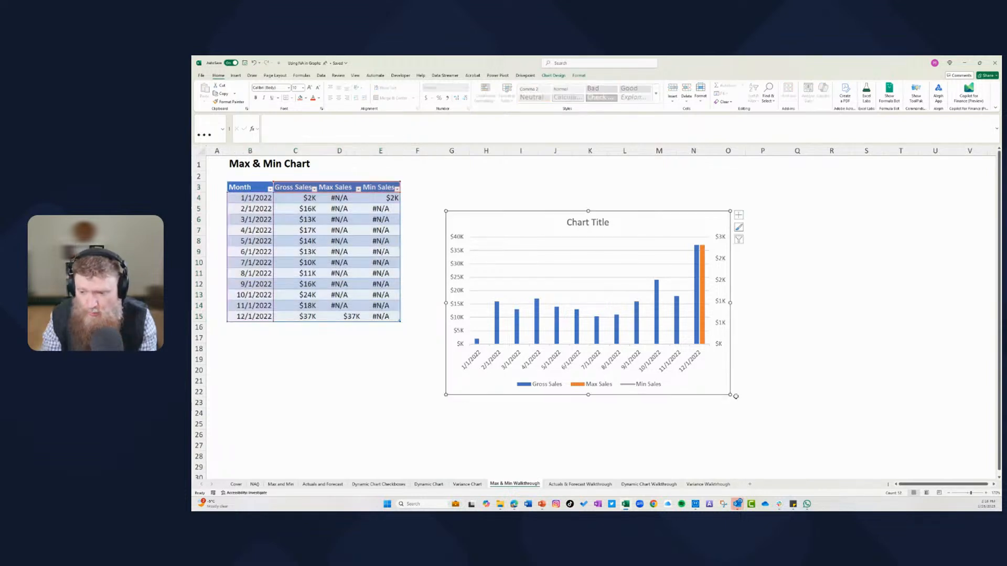
{"action": "left_click_drag", "start_coordinate": [731, 394], "coordinate": [753, 412]}
{"action": "left_click_drag", "start_coordinate": [638, 228], "coordinate": [632, 186]}
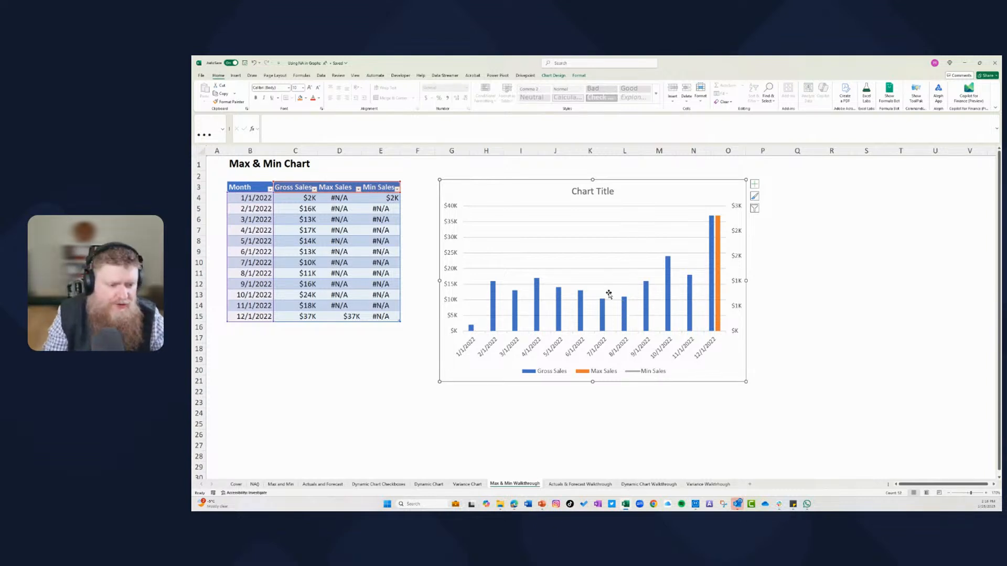
Add a 1/1/2023 row directly below the table's last month and enter 23000 as its Gross Sales.
{"action": "left_click", "coordinate": [402, 374]}
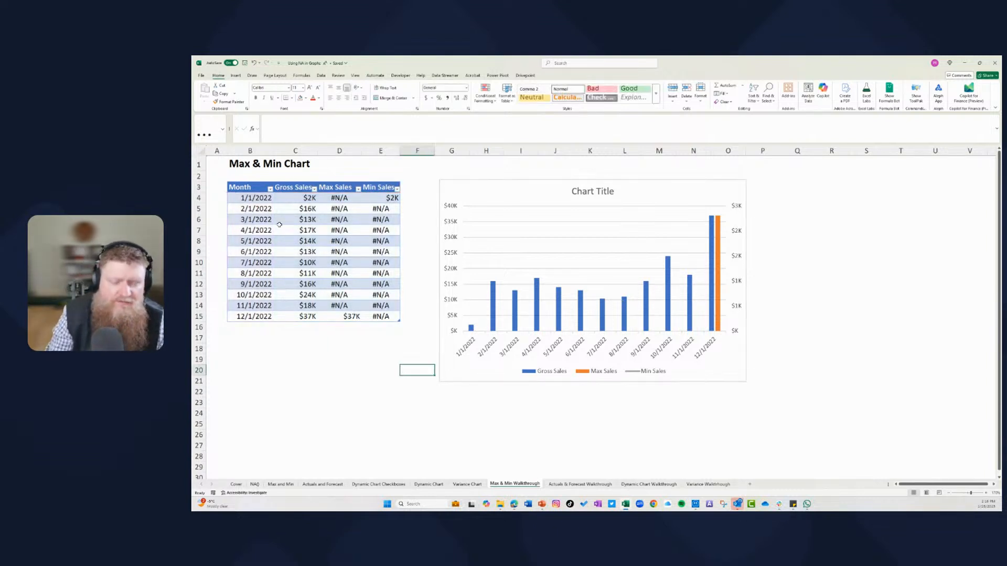
{"action": "left_click", "coordinate": [244, 198]}
{"action": "left_click", "coordinate": [259, 326]}
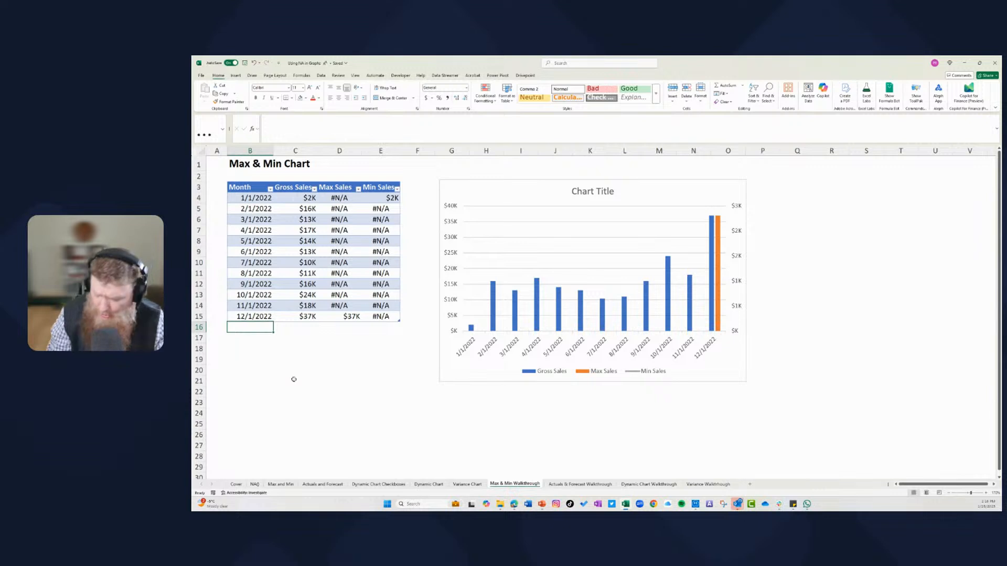
{"action": "type", "text": "1/1/2023"}
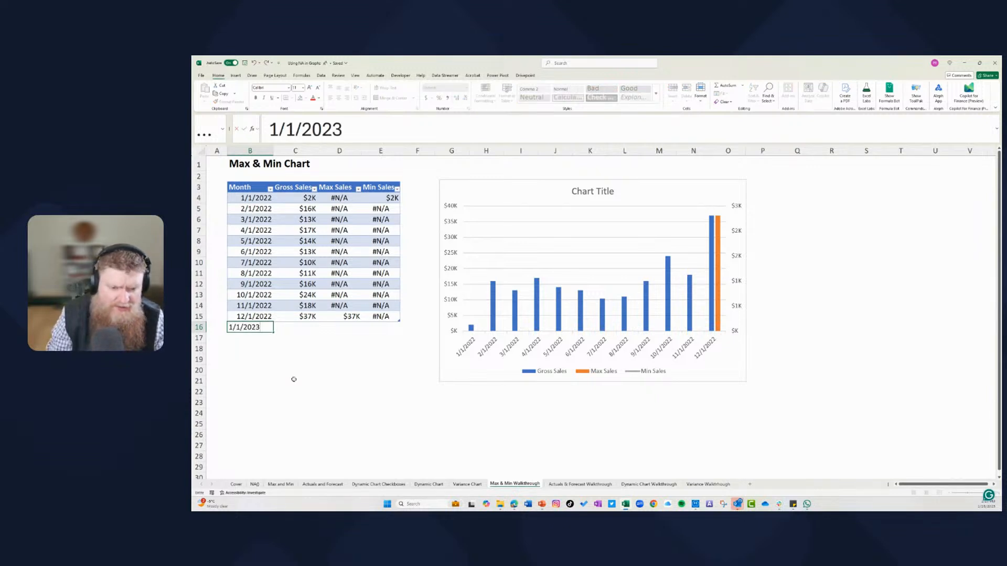
{"action": "key", "text": "Return"}
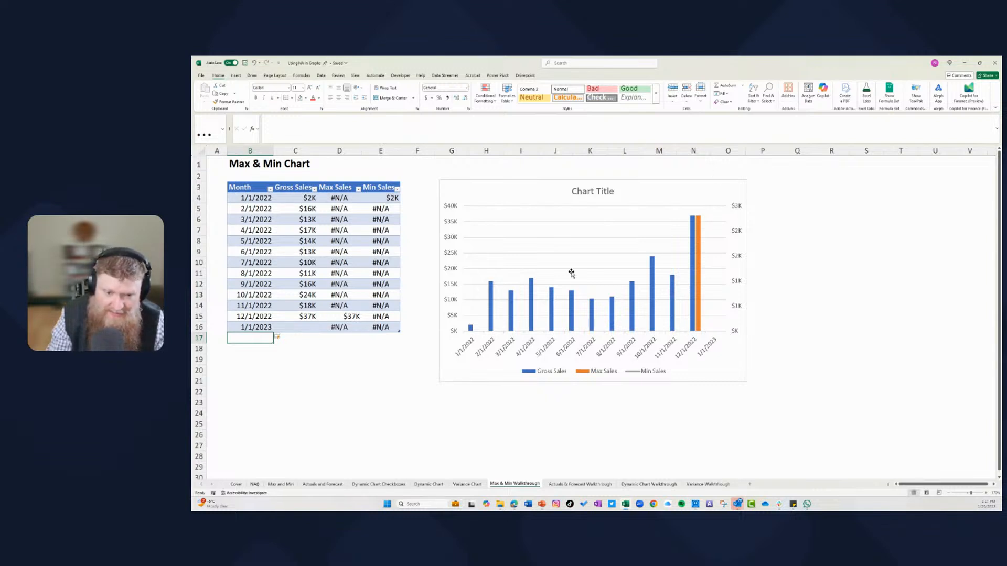
{"action": "left_click", "coordinate": [309, 327]}
{"action": "type", "text": "23000"}
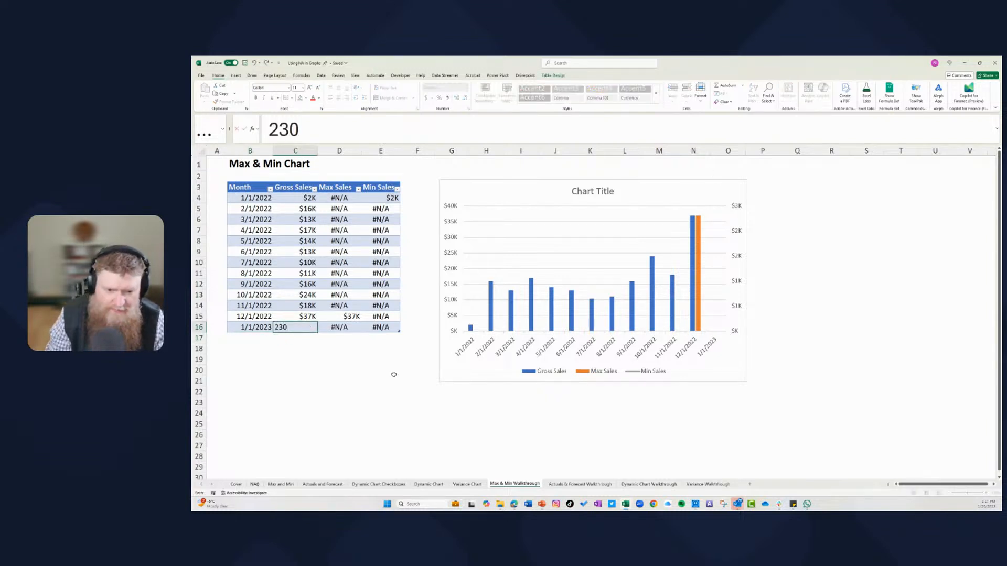
{"action": "key", "text": "Return"}
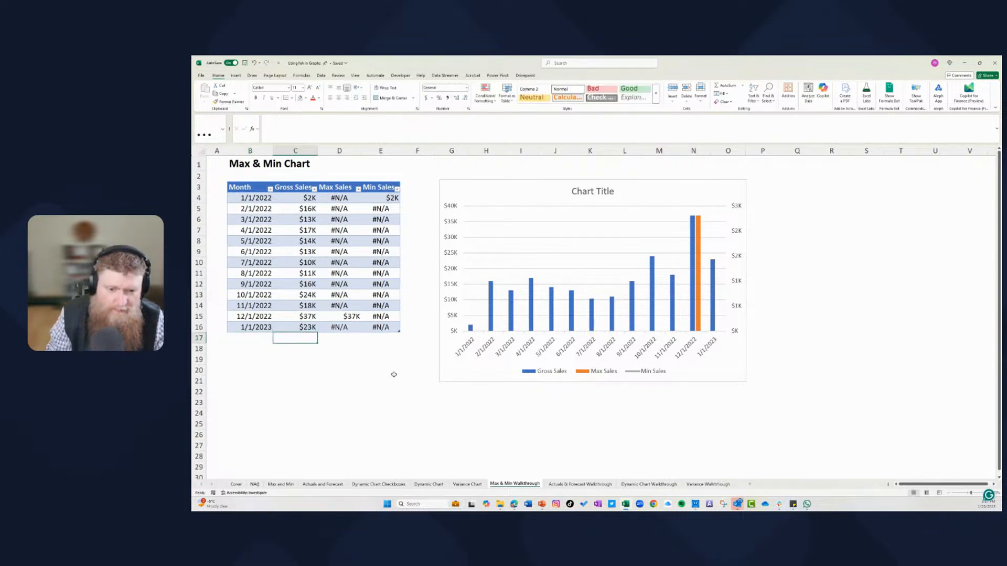
Set the Gross Sales of the 1/1/2023 row to 1000.
{"action": "left_click", "coordinate": [310, 328]}
{"action": "type", "text": "1000"}
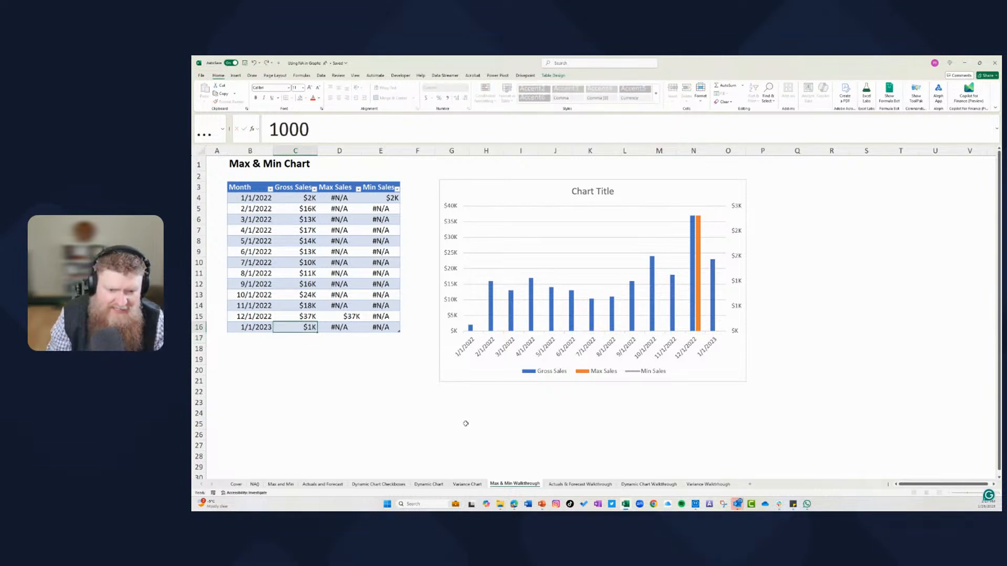
{"action": "key", "text": "Return"}
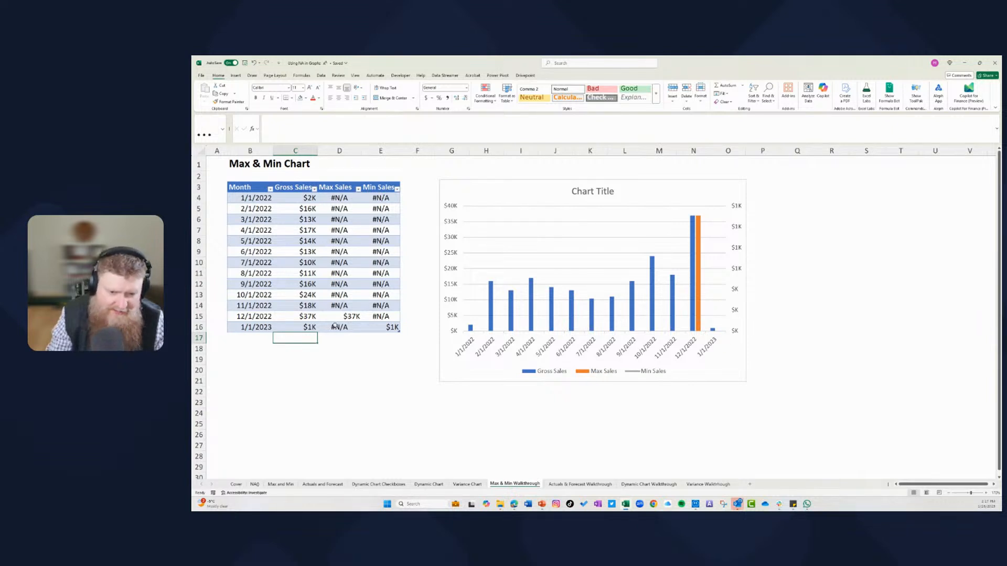
Undo the sales entries and the added 1/1/2023 row so the table ends at 12/1/2022.
{"action": "left_click", "coordinate": [242, 337]}
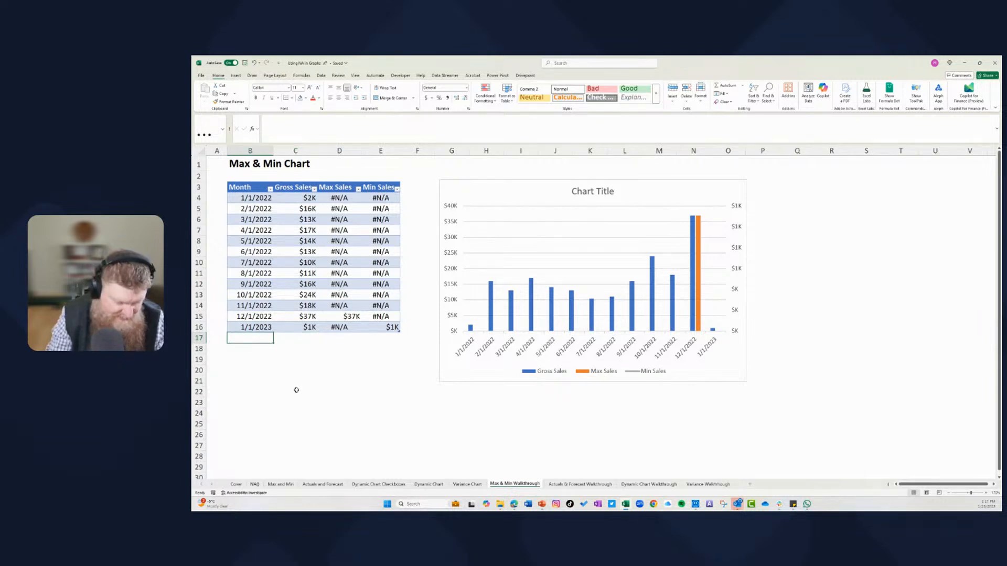
{"action": "key", "text": "ctrl+z"}
{"action": "key", "text": "ctrl+z"}
{"action": "key", "text": "ctrl+z"}
{"action": "key", "text": "ctrl+z"}
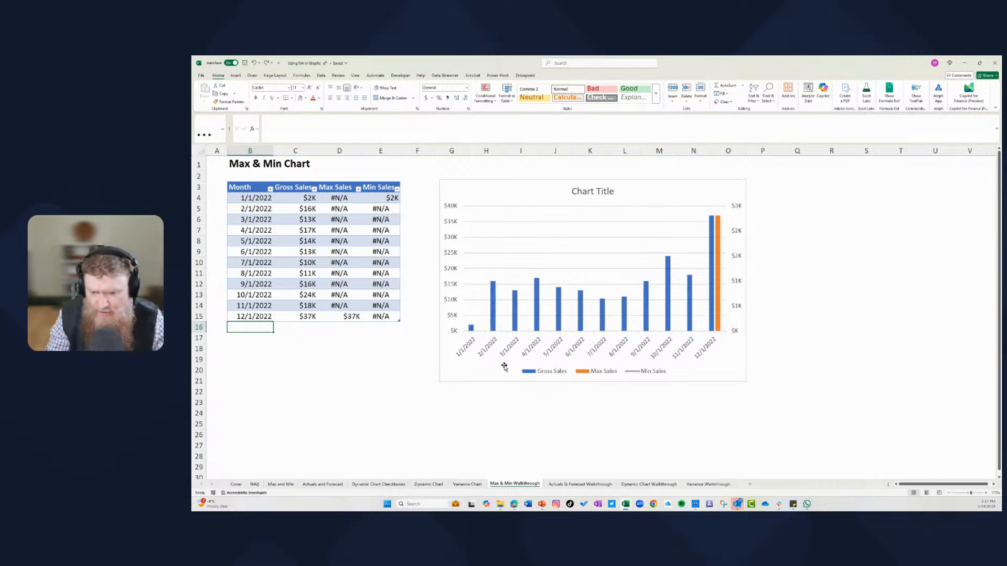
Copy the finished Monthly Swiss Chocolate Sales chart from the Max and Min sheet.
{"action": "left_click", "coordinate": [280, 484]}
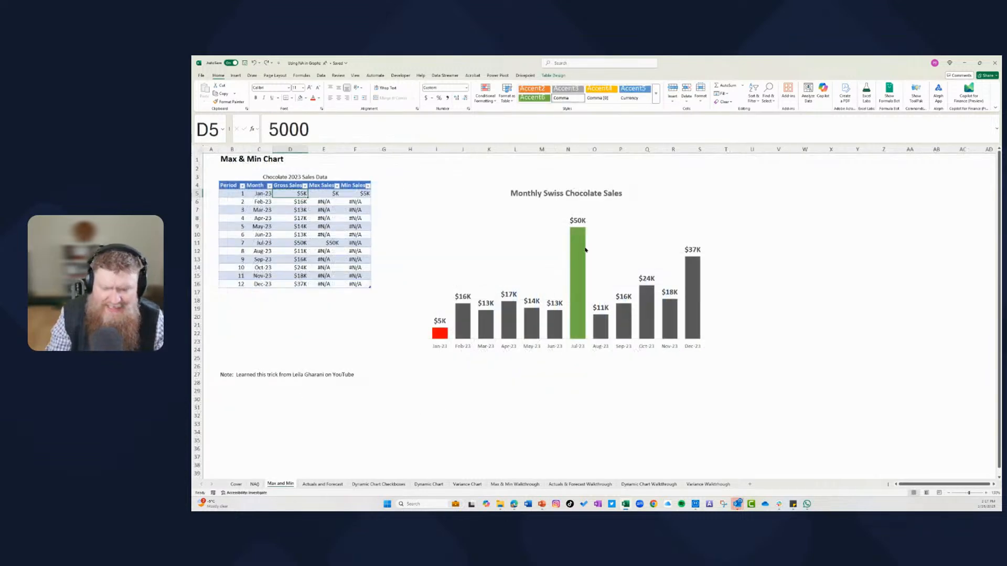
{"action": "left_click", "coordinate": [520, 229]}
{"action": "left_click", "coordinate": [482, 186]}
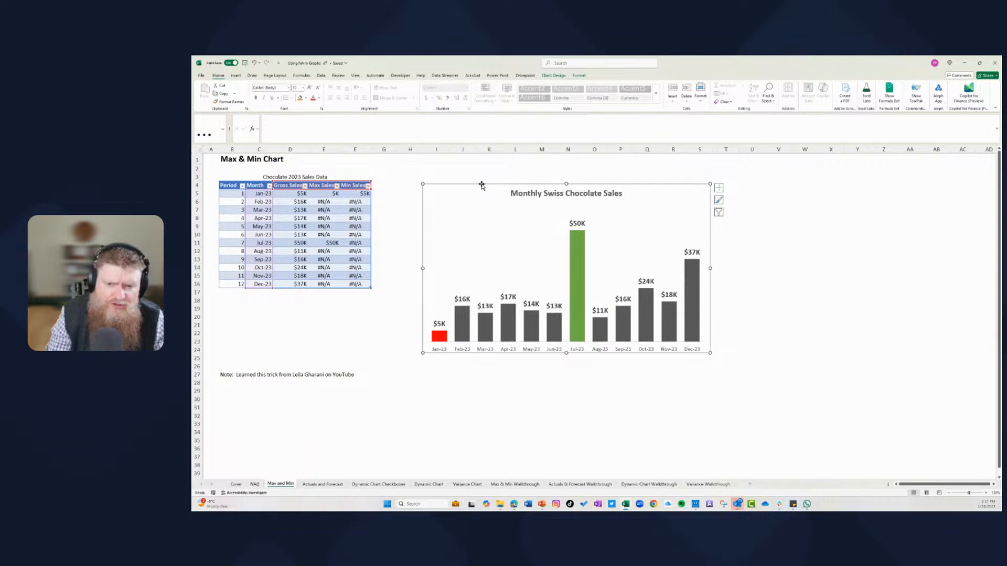
{"action": "left_click", "coordinate": [489, 222]}
{"action": "right_click", "coordinate": [489, 210]}
{"action": "key", "text": "Escape"}
{"action": "right_click", "coordinate": [472, 208]}
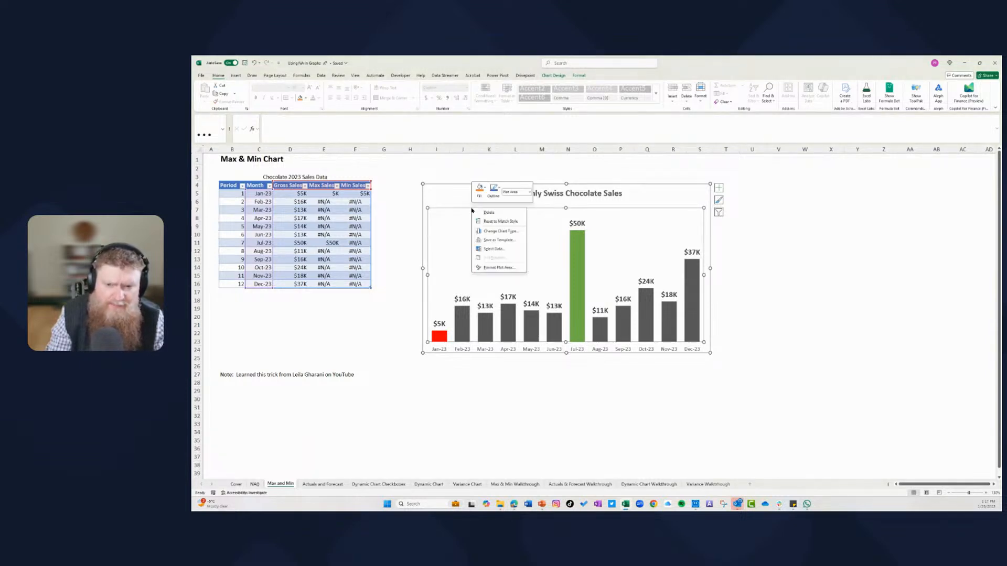
{"action": "key", "text": "Escape"}
{"action": "left_click", "coordinate": [469, 207]}
{"action": "left_click", "coordinate": [466, 185]}
{"action": "left_click", "coordinate": [465, 201]}
{"action": "left_click_drag", "start_coordinate": [778, 202], "coordinate": [777, 209]}
{"action": "left_click", "coordinate": [599, 271]}
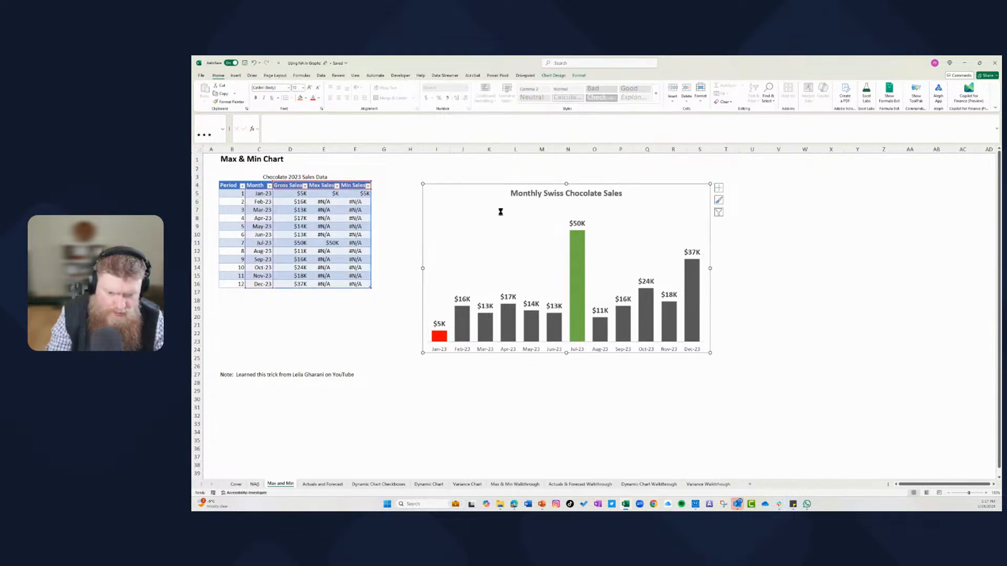
Paste only the formats of the copied chart onto the column chart on the Max & Min Walkthrough sheet.
{"action": "left_click", "coordinate": [518, 485]}
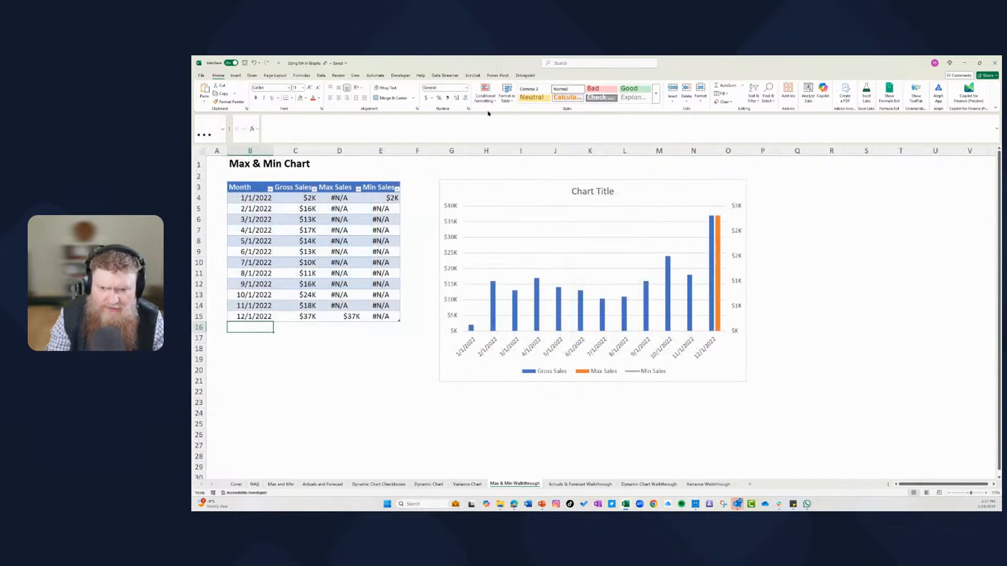
{"action": "left_click", "coordinate": [497, 181]}
{"action": "right_click", "coordinate": [498, 182]}
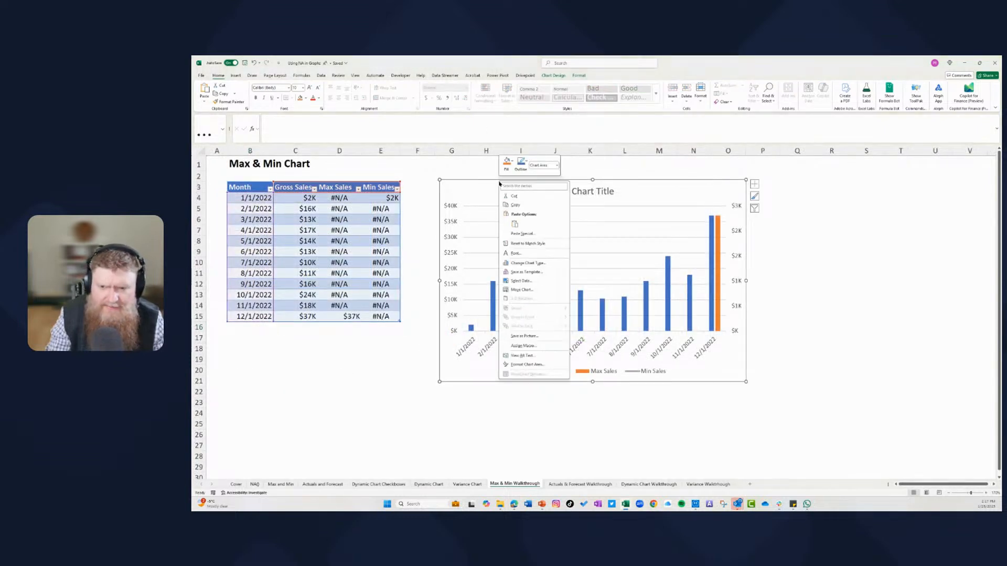
{"action": "left_click", "coordinate": [524, 233]}
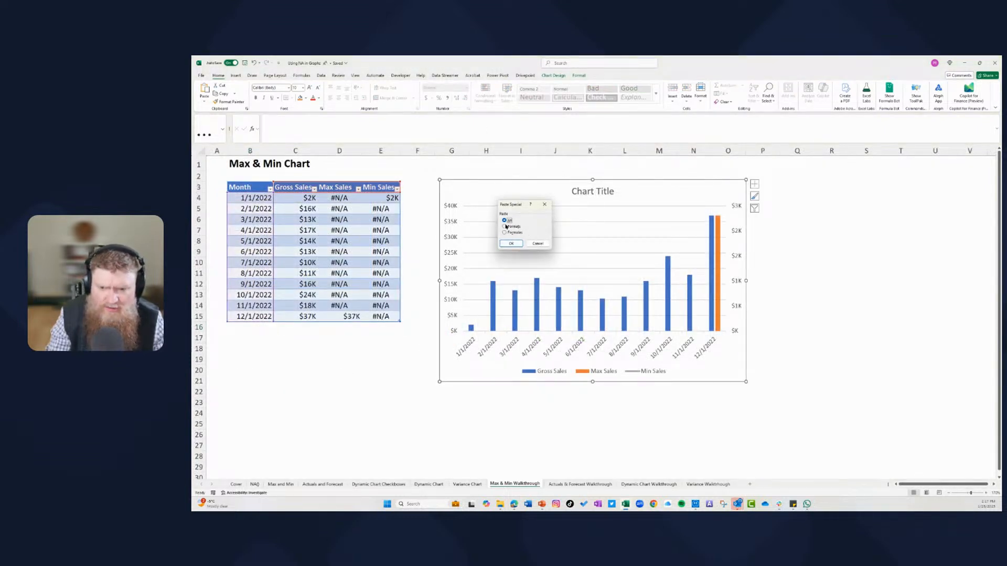
{"action": "left_click", "coordinate": [505, 226]}
{"action": "left_click", "coordinate": [511, 244]}
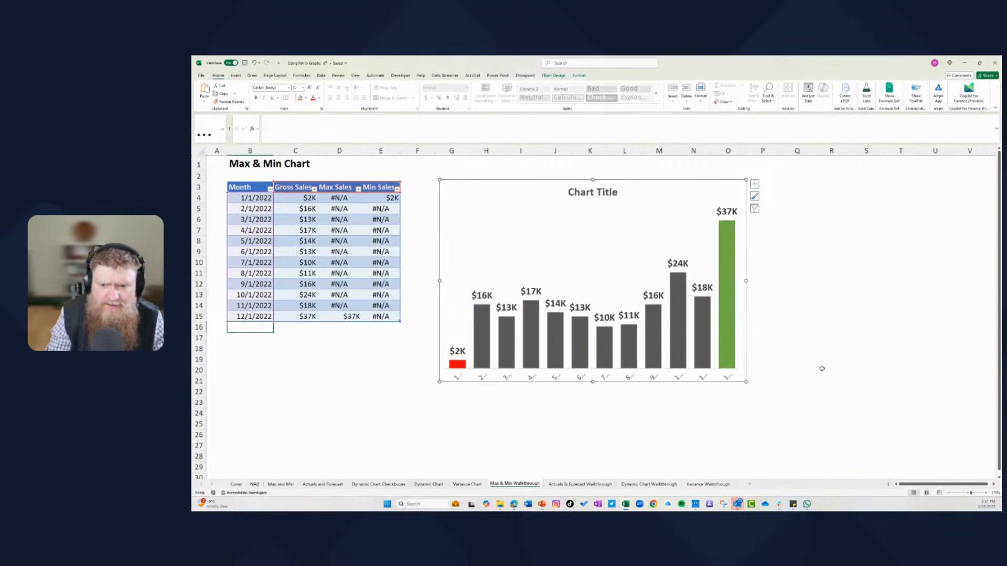
Enlarge the formatted chart until its full month dates fit along the axis, and place it beside the table.
{"action": "left_click_drag", "start_coordinate": [746, 381], "coordinate": [838, 428]}
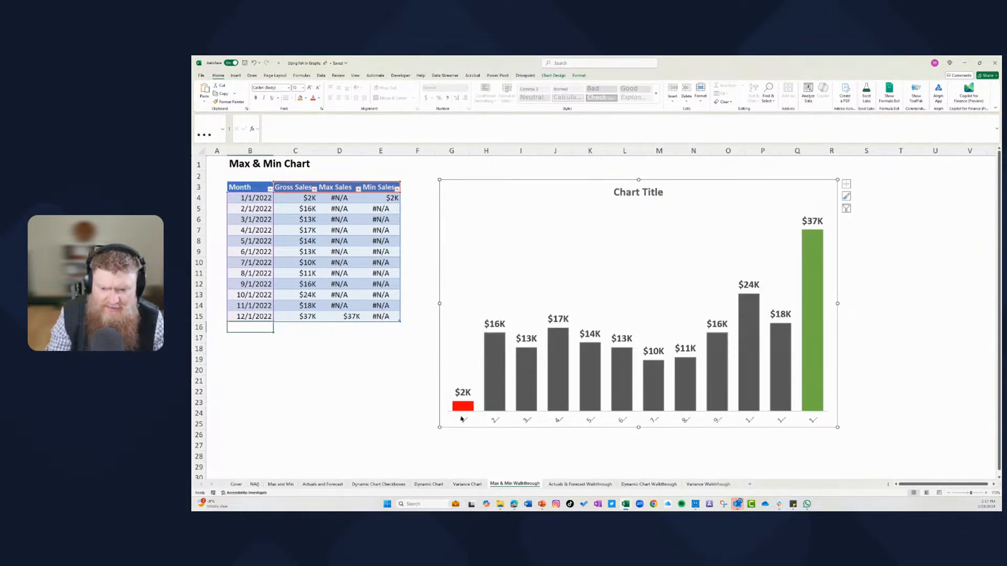
{"action": "left_click", "coordinate": [568, 413]}
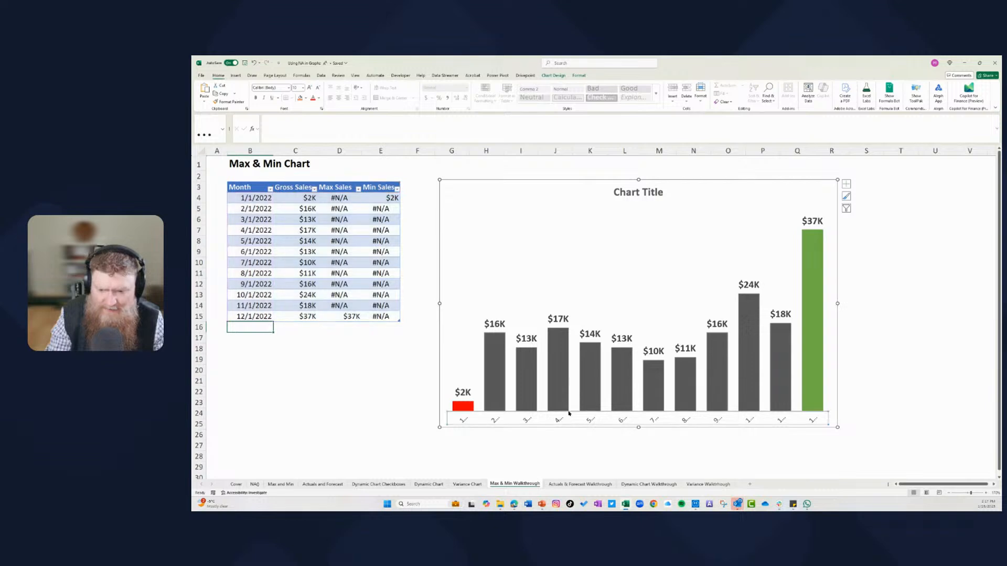
{"action": "left_click_drag", "start_coordinate": [439, 428], "coordinate": [346, 459]}
{"action": "left_click_drag", "start_coordinate": [649, 182], "coordinate": [730, 173]}
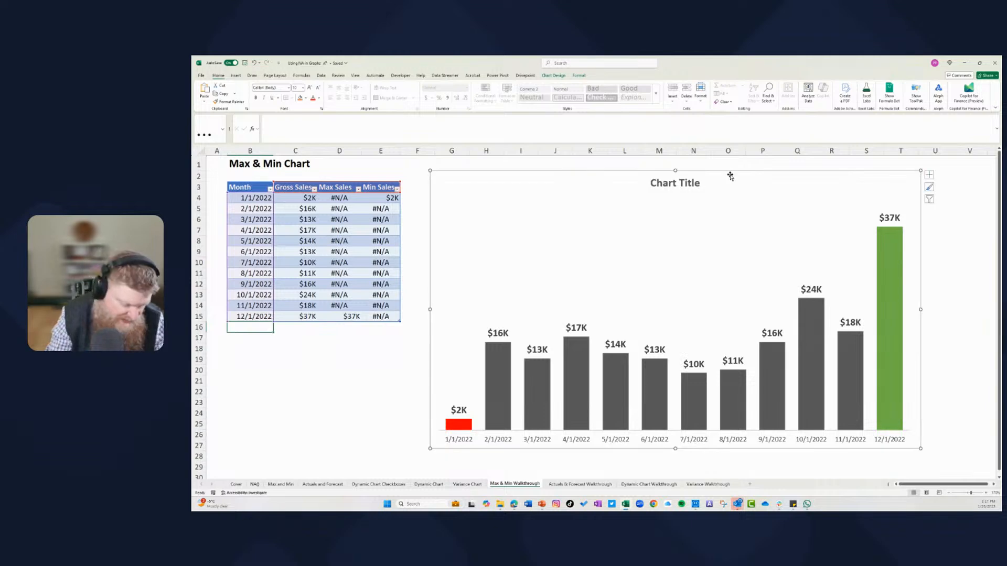
Undo the chart's move and resizing and part of the pasted formatting.
{"action": "key", "text": "ctrl+z"}
{"action": "key", "text": "ctrl+z"}
{"action": "key", "text": "ctrl+z"}
{"action": "key", "text": "ctrl+z"}
{"action": "key", "text": "ctrl+z"}
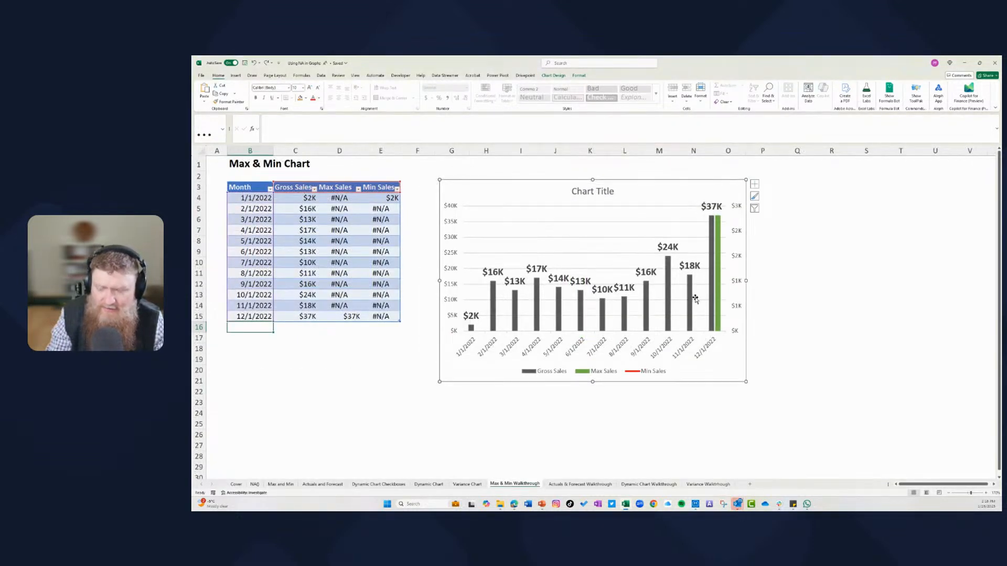
Enlarge the chart to about column R and row 25, and remove its horizontal gridlines and legend.
{"action": "left_click_drag", "start_coordinate": [746, 383], "coordinate": [835, 428]}
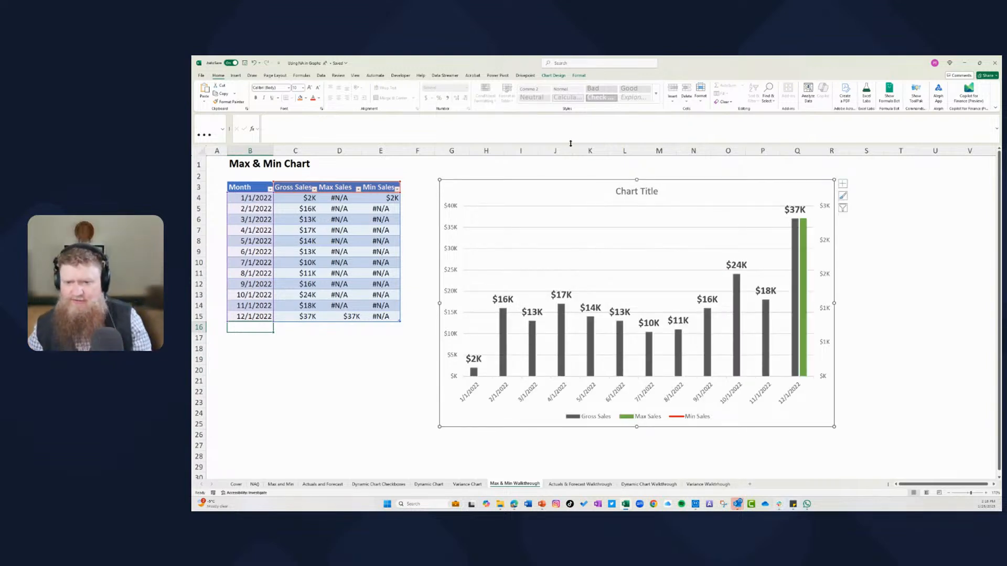
{"action": "left_click", "coordinate": [527, 208]}
{"action": "left_click", "coordinate": [539, 228]}
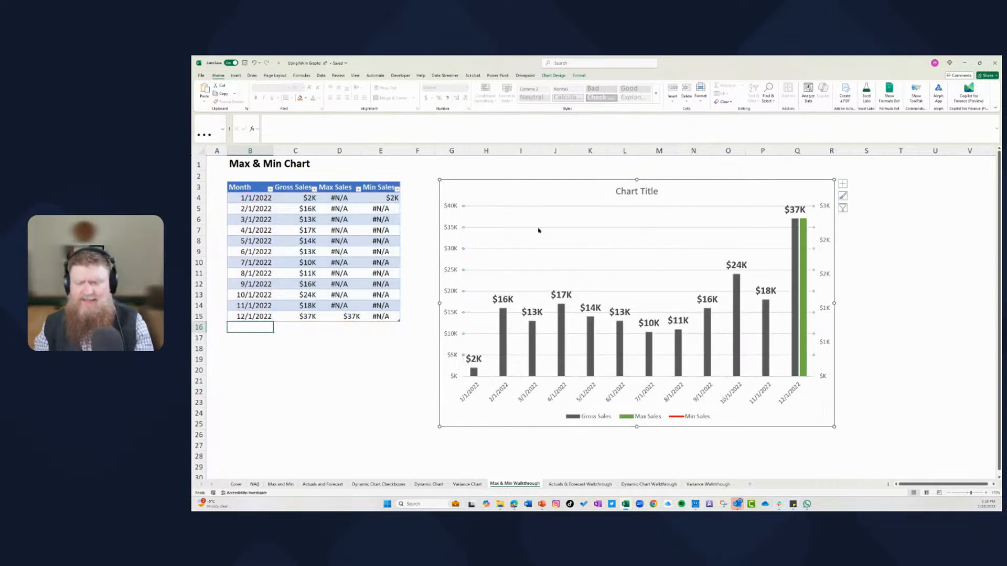
{"action": "left_click", "coordinate": [538, 228]}
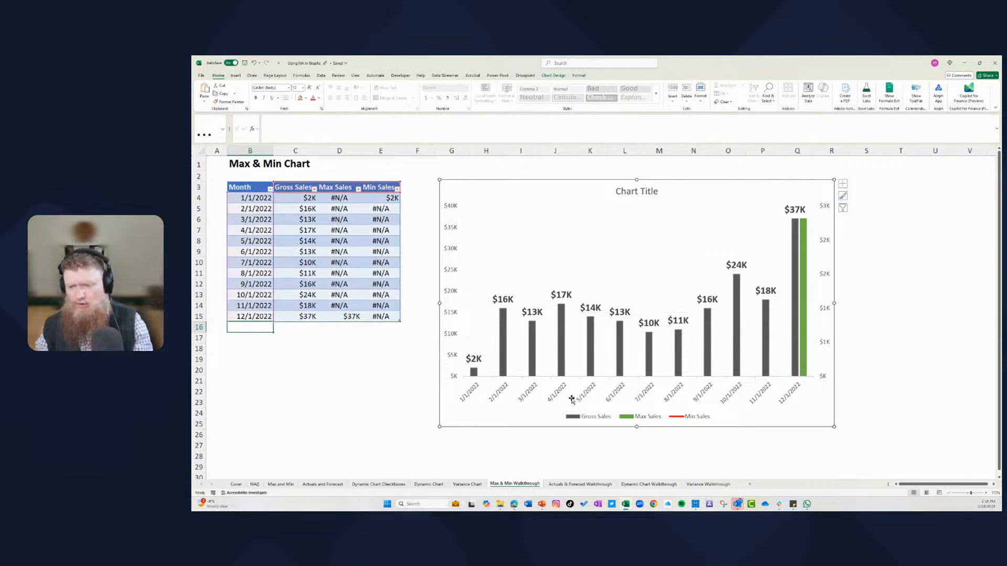
{"action": "left_click", "coordinate": [586, 416]}
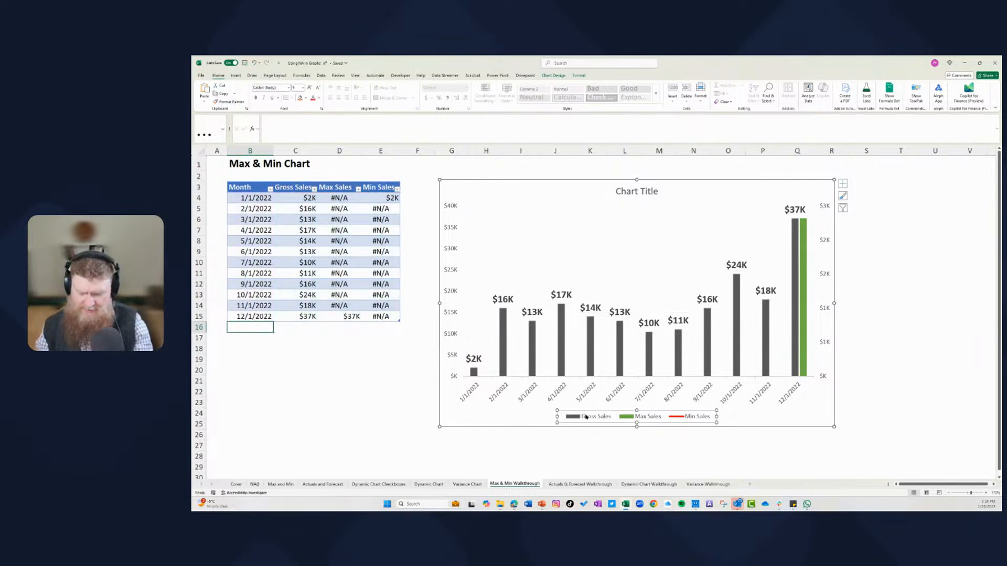
{"action": "key", "text": "Delete"}
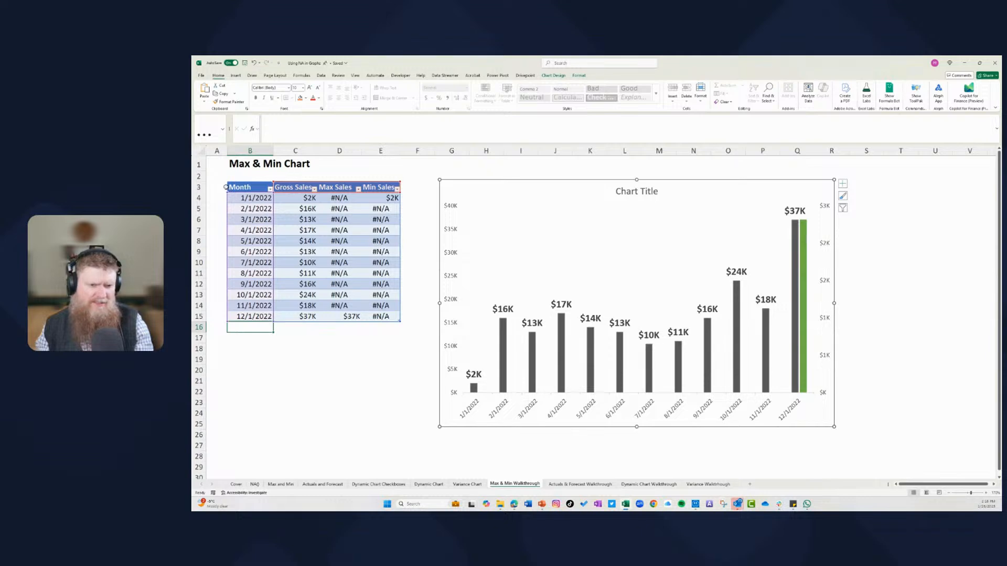
Insert a new sheet column at A, shifting the table and chart one column over.
{"action": "right_click", "coordinate": [255, 152]}
{"action": "key", "text": "Escape"}
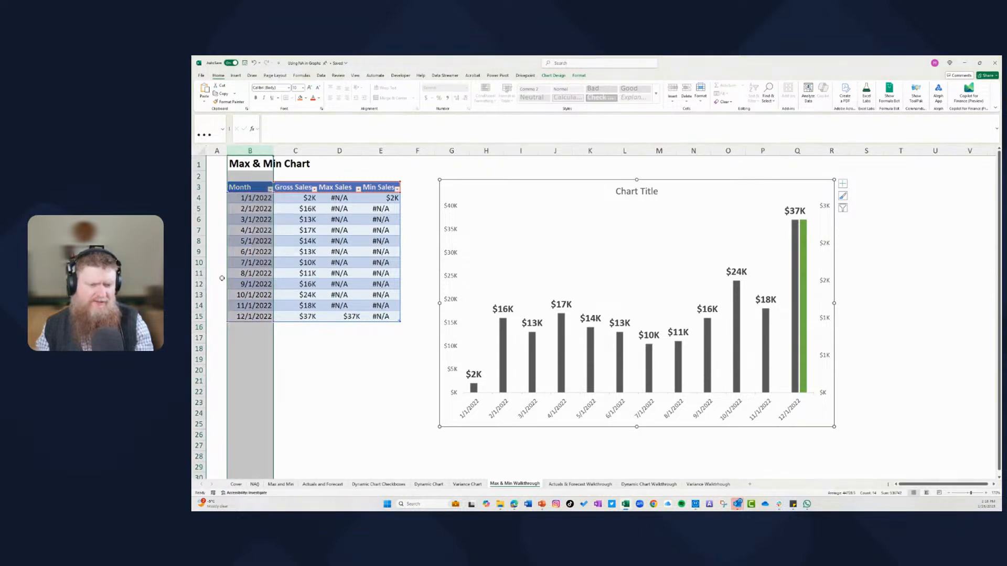
{"action": "right_click", "coordinate": [221, 153]}
{"action": "left_click", "coordinate": [249, 355]}
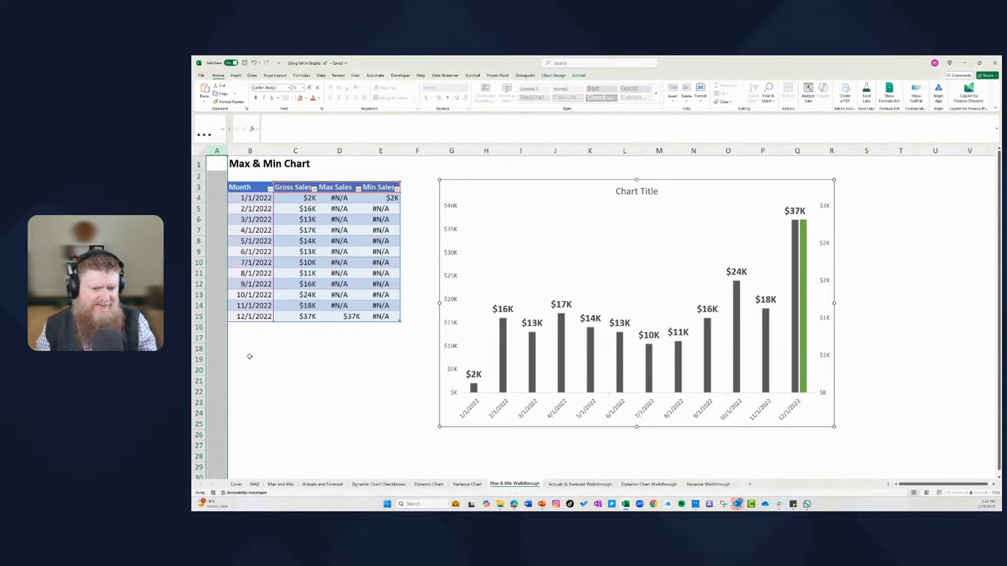
{"action": "left_click", "coordinate": [250, 355]}
{"action": "right_click", "coordinate": [220, 152]}
{"action": "left_click", "coordinate": [237, 217]}
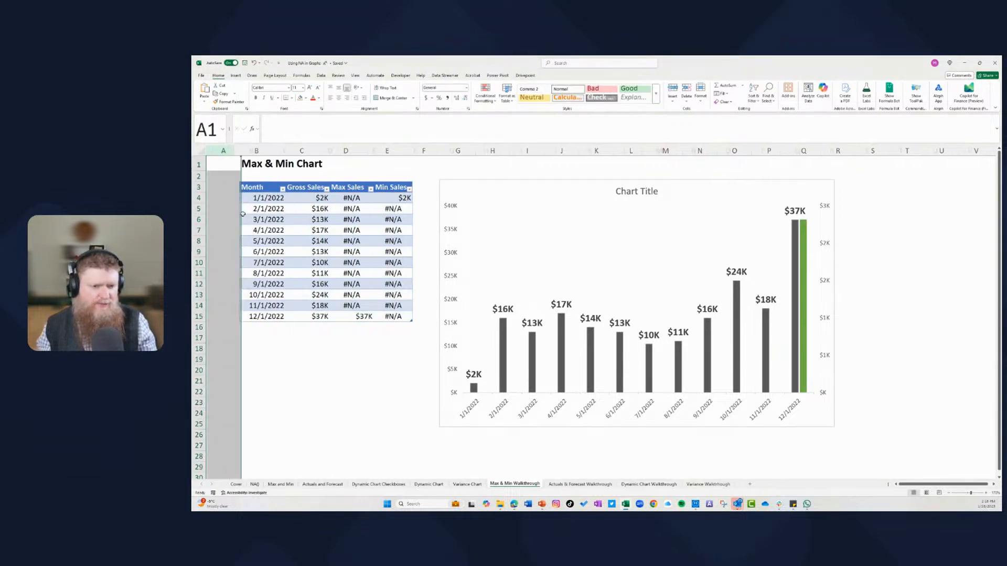
Resize the table to start at B3, taking in the empty column before Month.
{"action": "left_click", "coordinate": [288, 209]}
{"action": "left_click", "coordinate": [556, 76]}
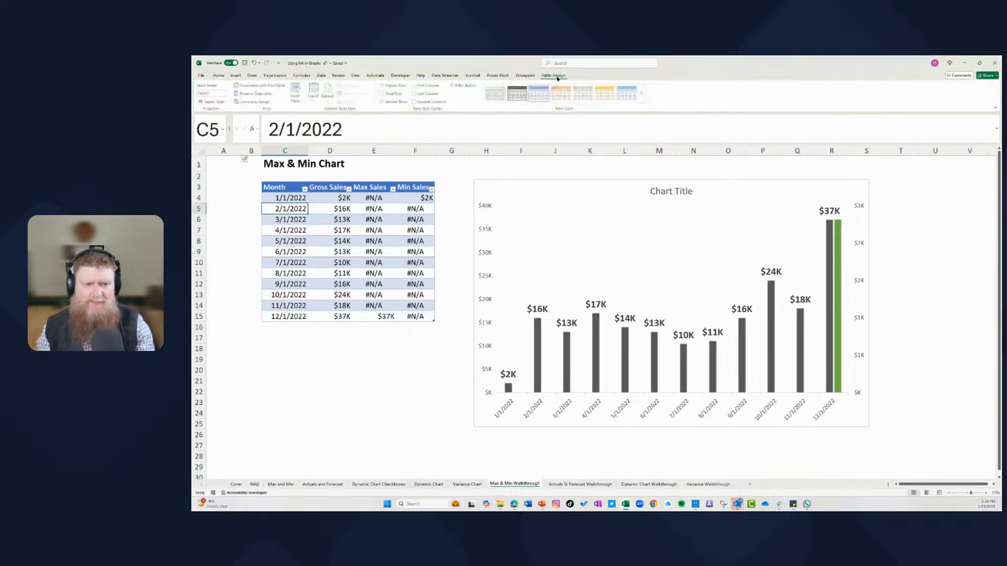
{"action": "left_click", "coordinate": [212, 102]}
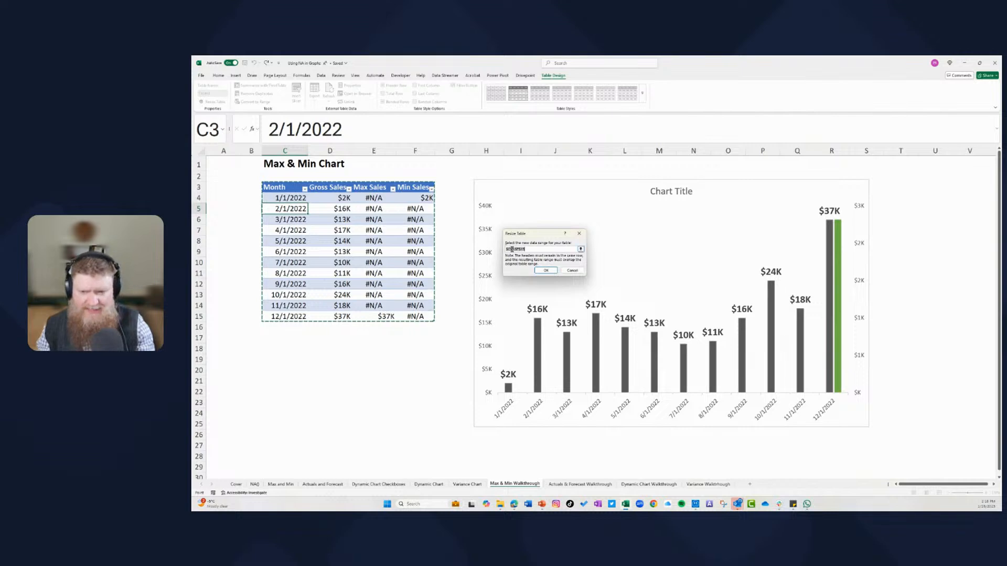
{"action": "left_click", "coordinate": [509, 249]}
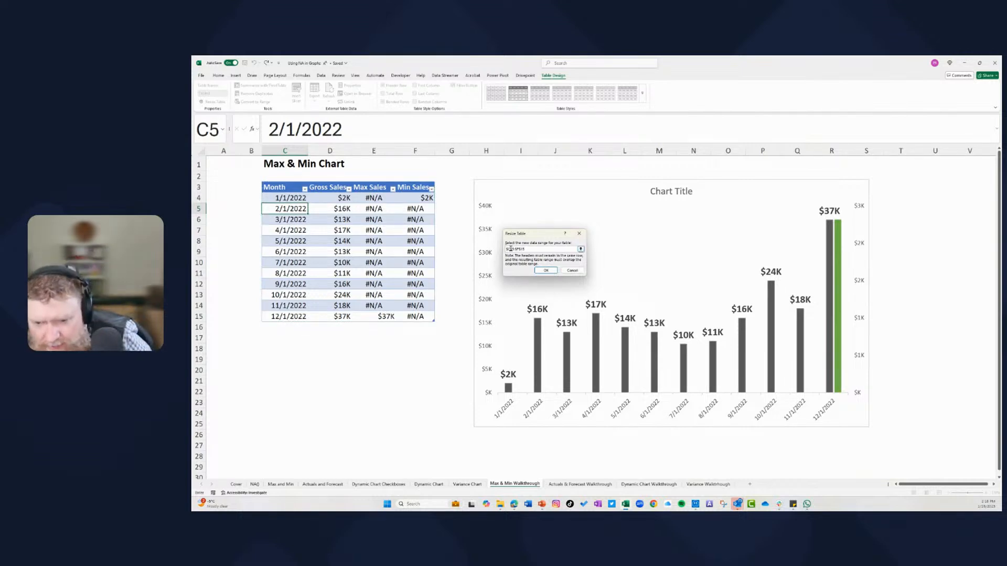
{"action": "left_click", "coordinate": [545, 270]}
{"action": "right_click", "coordinate": [283, 229]}
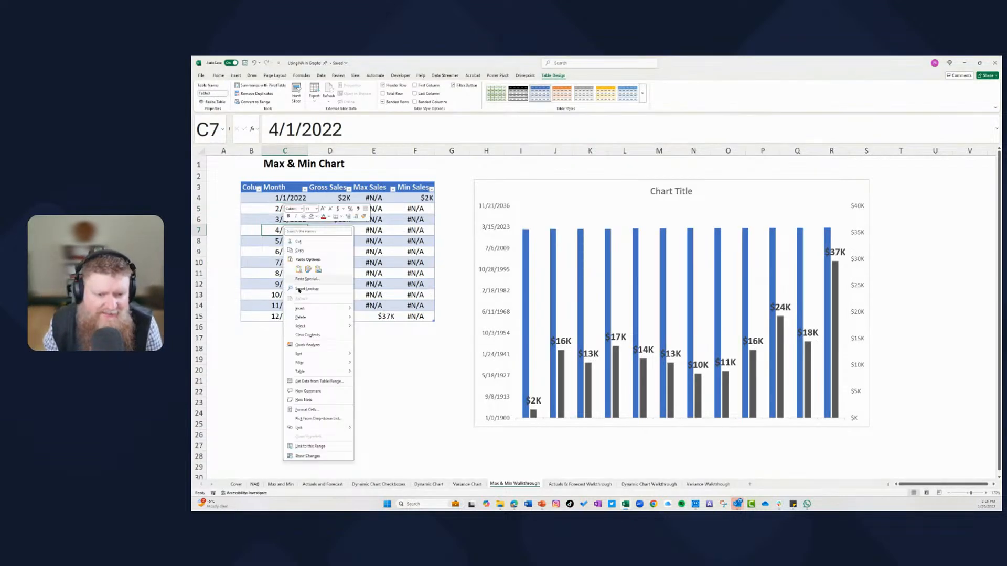
{"action": "mouse_move", "coordinate": [326, 311]}
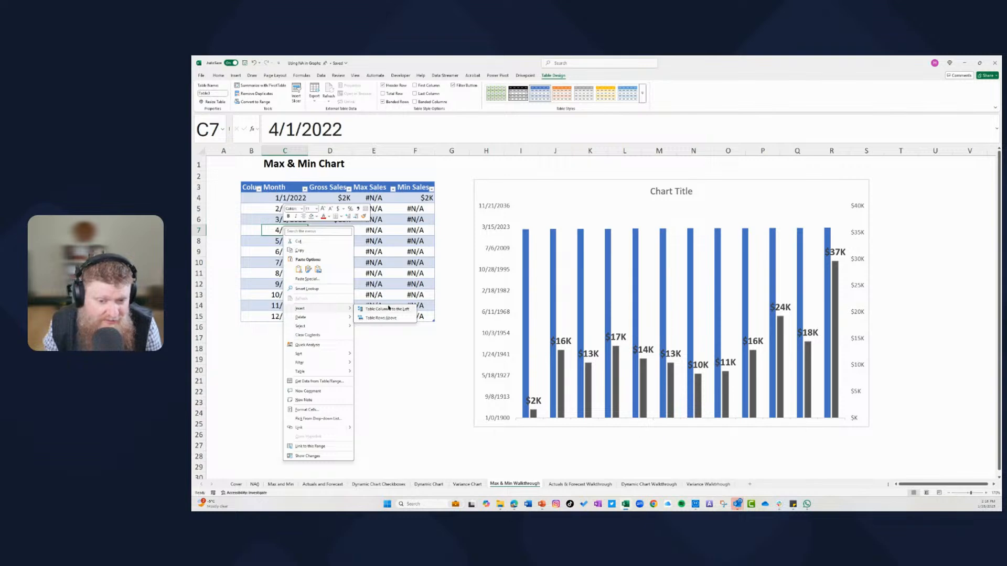
{"action": "key", "text": "Escape"}
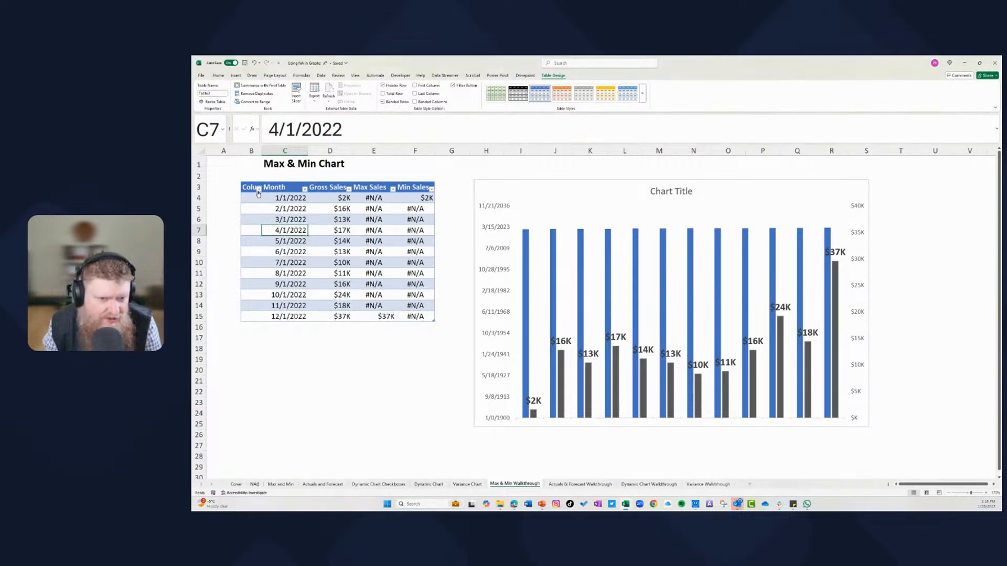
Name the table's new first column Period in header cell B3.
{"action": "left_click", "coordinate": [252, 186]}
{"action": "type", "text": "Period"}
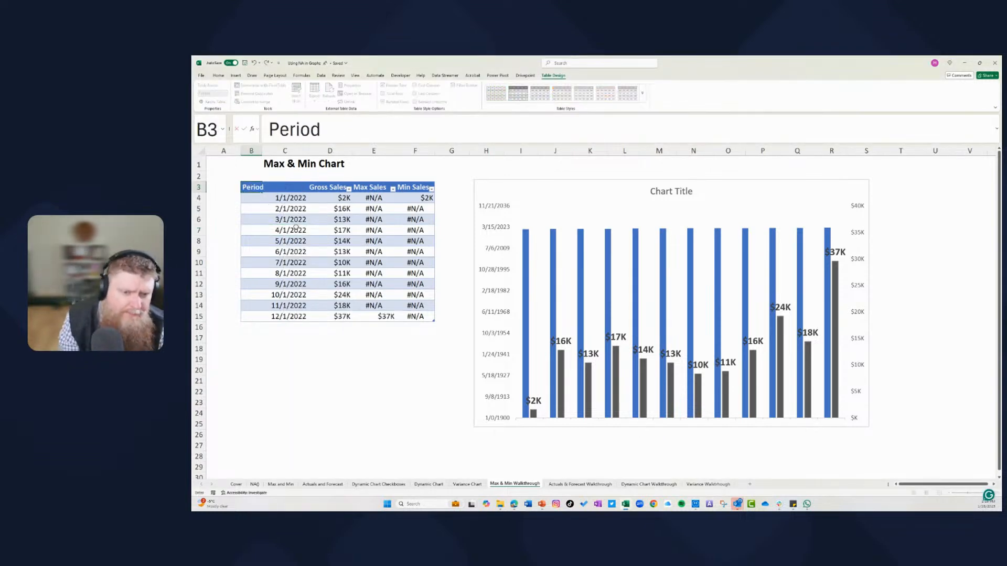
{"action": "key", "text": "ctrl+Return"}
{"action": "type", "text": "1"}
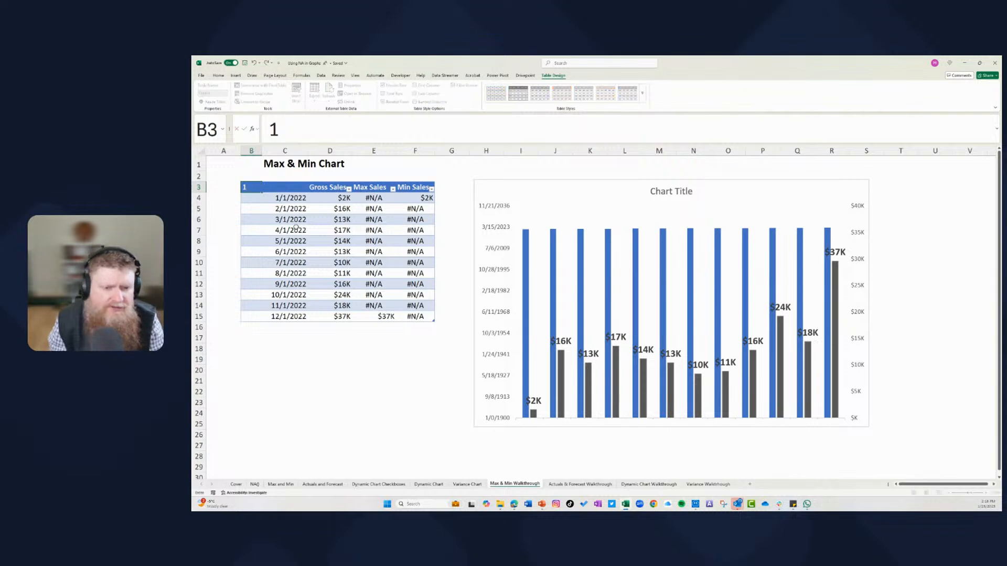
{"action": "key", "text": "Escape"}
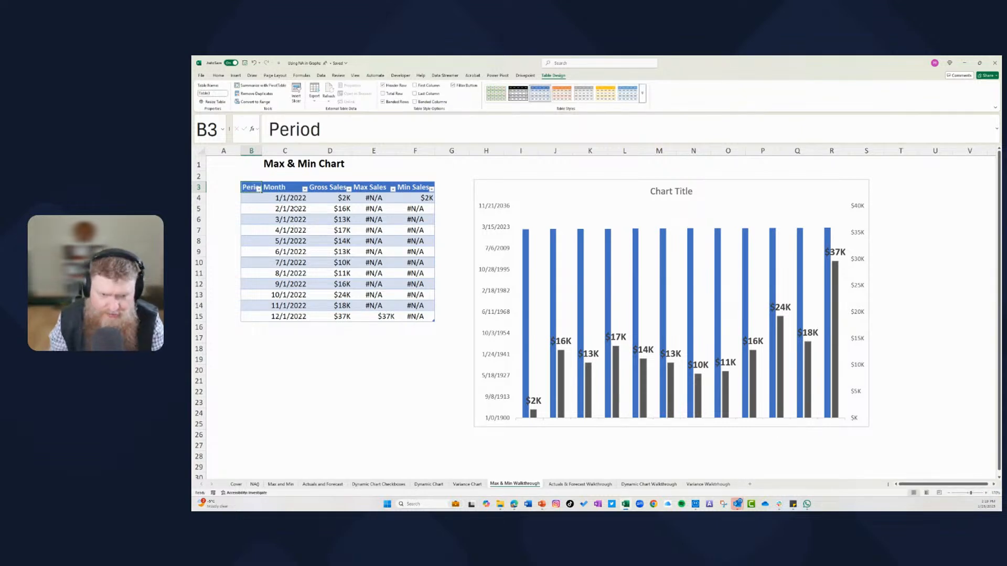
Number the months 1 to 12 in the Period column by filling down from 1 and 2 in B4:B5.
{"action": "left_click", "coordinate": [258, 200]}
{"action": "type", "text": "1"}
{"action": "key", "text": "ctrl+Return"}
{"action": "left_click", "coordinate": [280, 231]}
{"action": "left_click", "coordinate": [255, 209]}
{"action": "type", "text": "2"}
{"action": "key", "text": "ctrl+Return"}
{"action": "left_click_drag", "start_coordinate": [259, 199], "coordinate": [263, 322]}
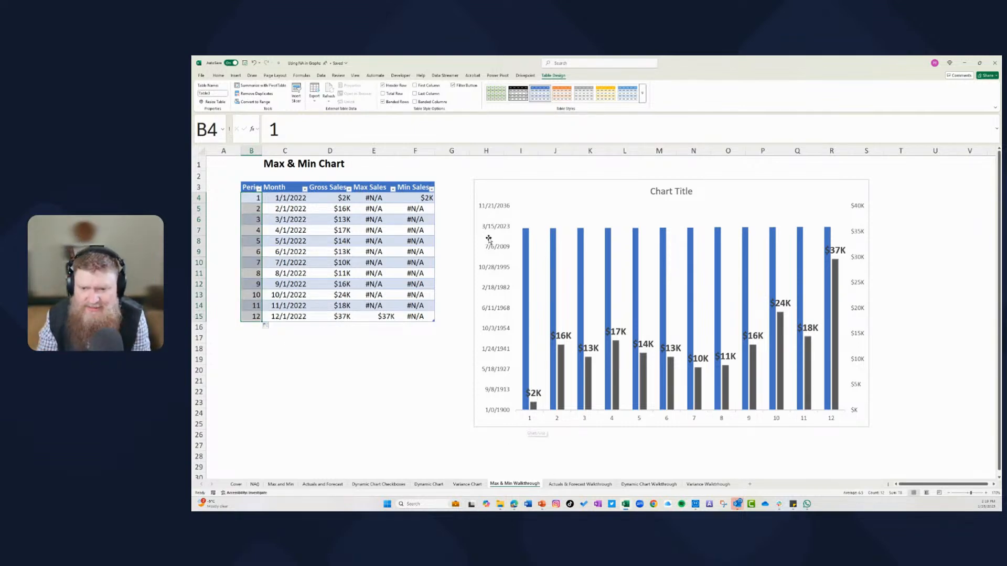
Remove the Month series from the chart's data source, keeping the Period numbers as category labels.
{"action": "right_click", "coordinate": [607, 264]}
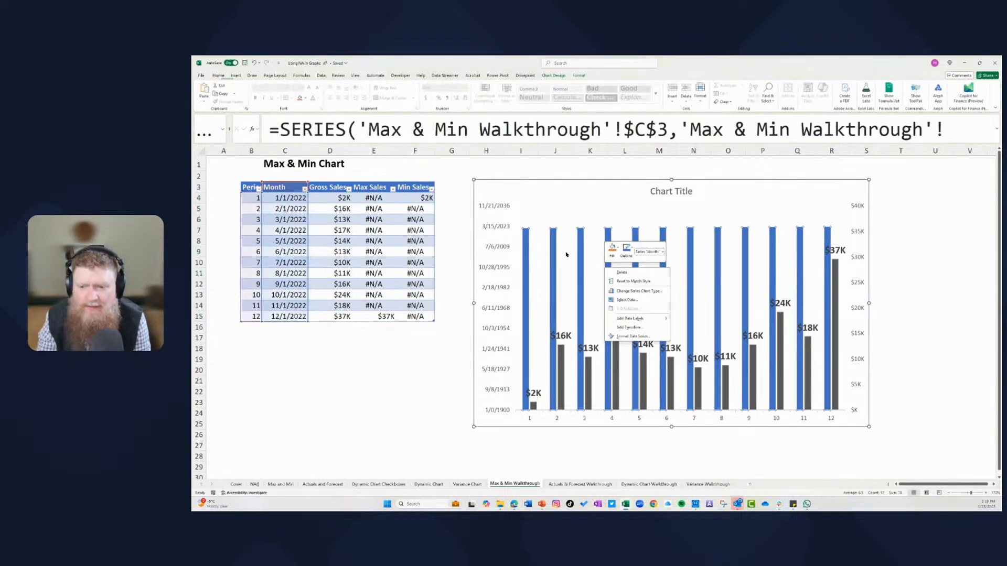
{"action": "left_click", "coordinate": [627, 300]}
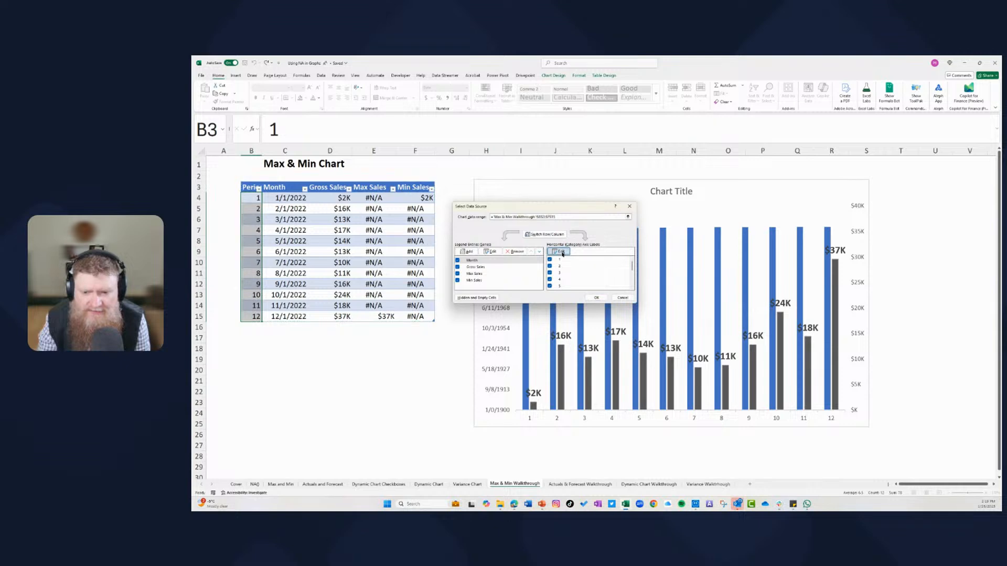
{"action": "left_click", "coordinate": [560, 252]}
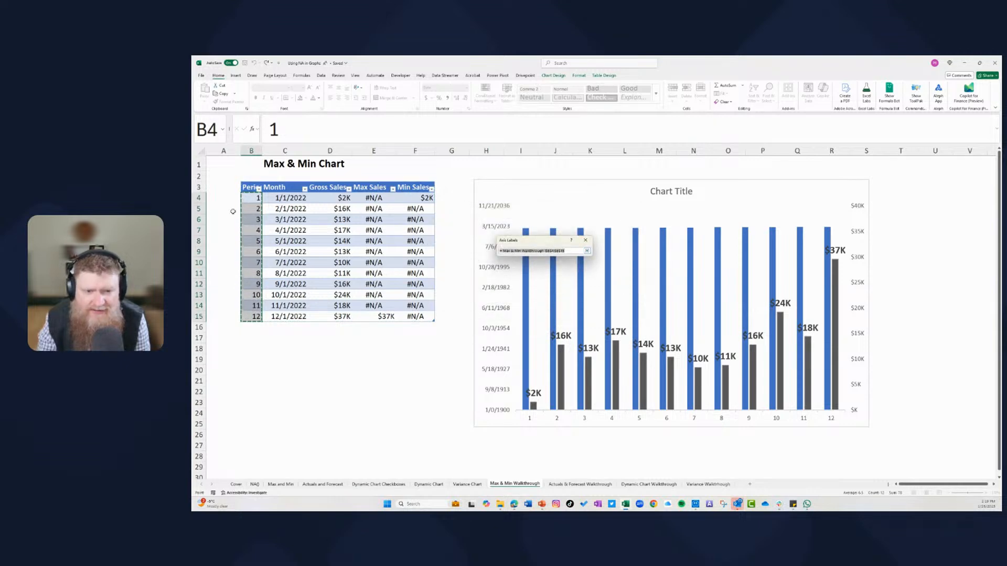
{"action": "left_click", "coordinate": [588, 252]}
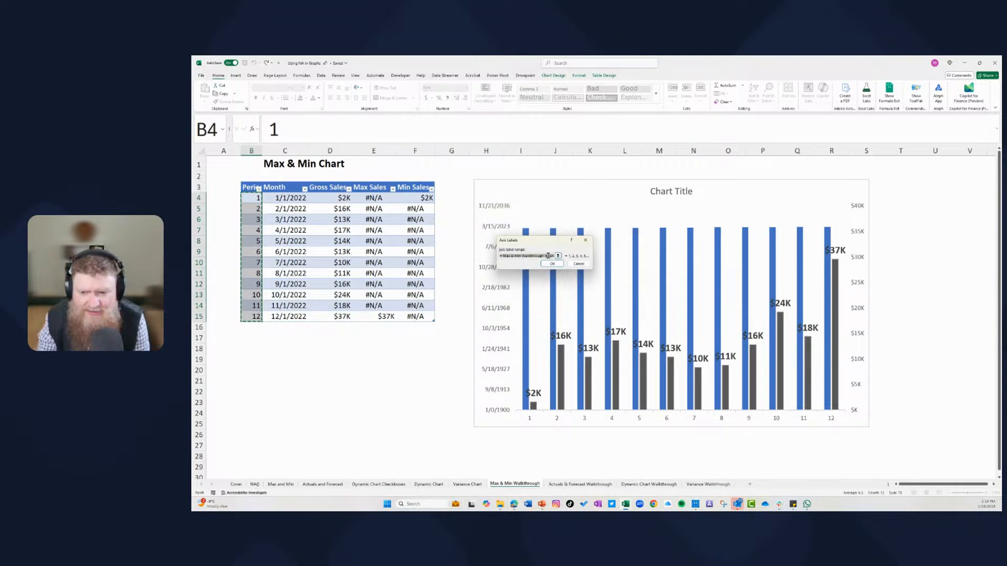
{"action": "left_click", "coordinate": [579, 264]}
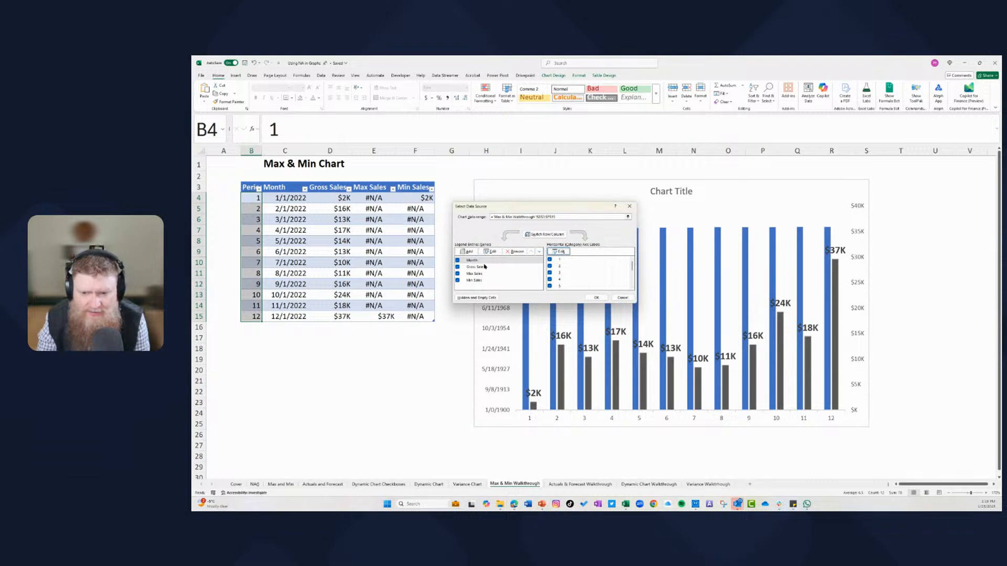
{"action": "left_click", "coordinate": [515, 251]}
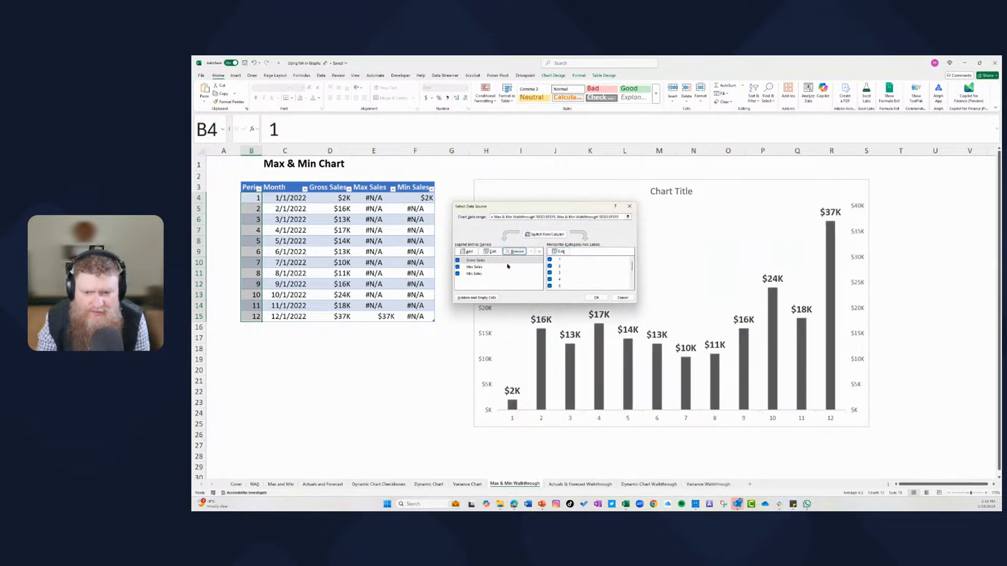
{"action": "left_click", "coordinate": [596, 297]}
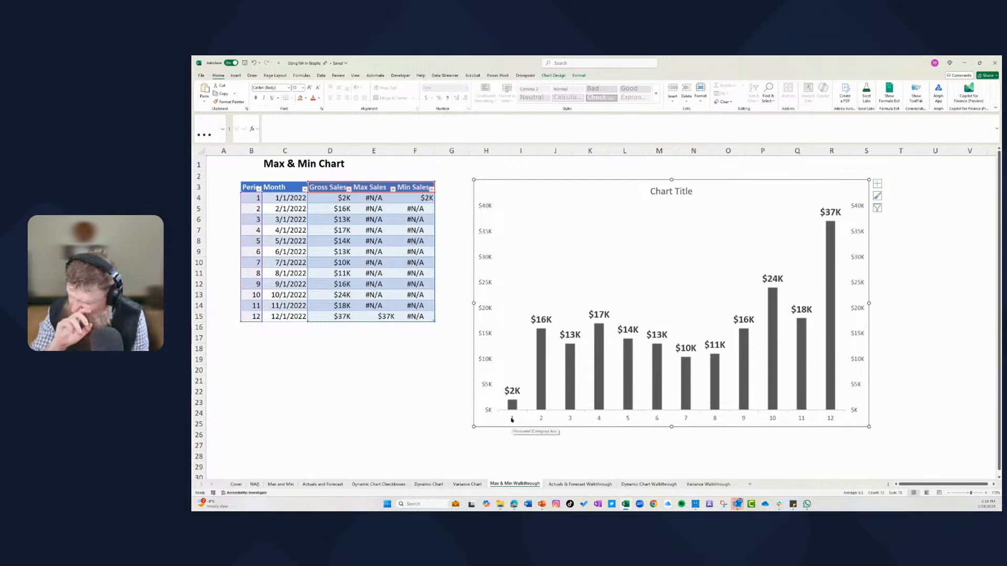
Delete the chart title and both vertical axes from the chart.
{"action": "left_click", "coordinate": [679, 190]}
{"action": "key", "text": "Delete"}
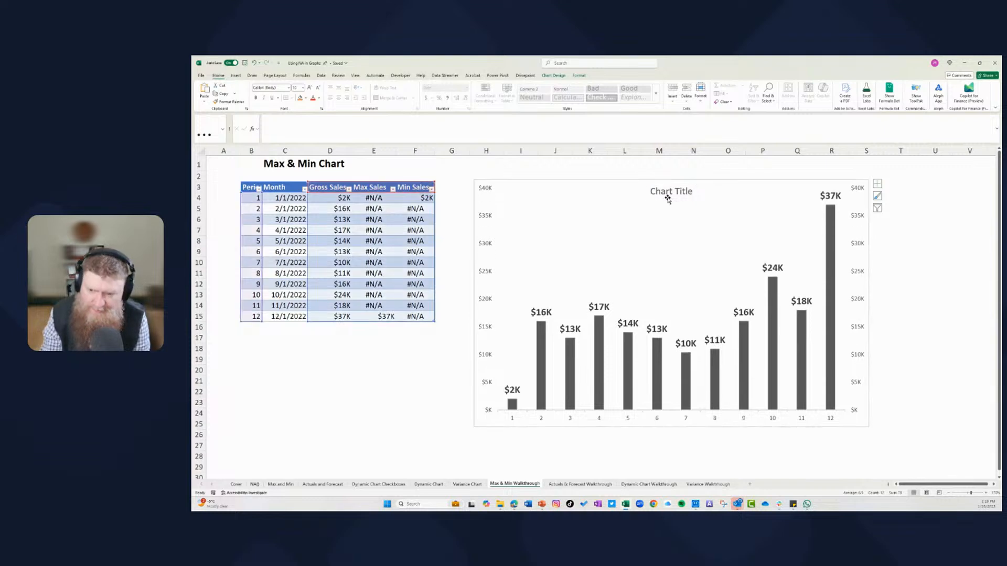
{"action": "left_click", "coordinate": [487, 236]}
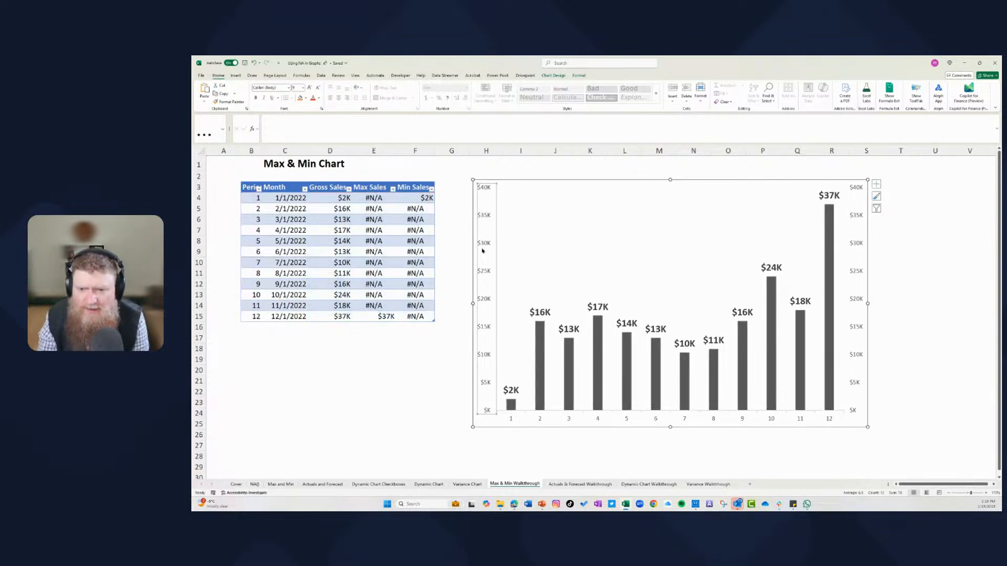
{"action": "key", "text": "Delete"}
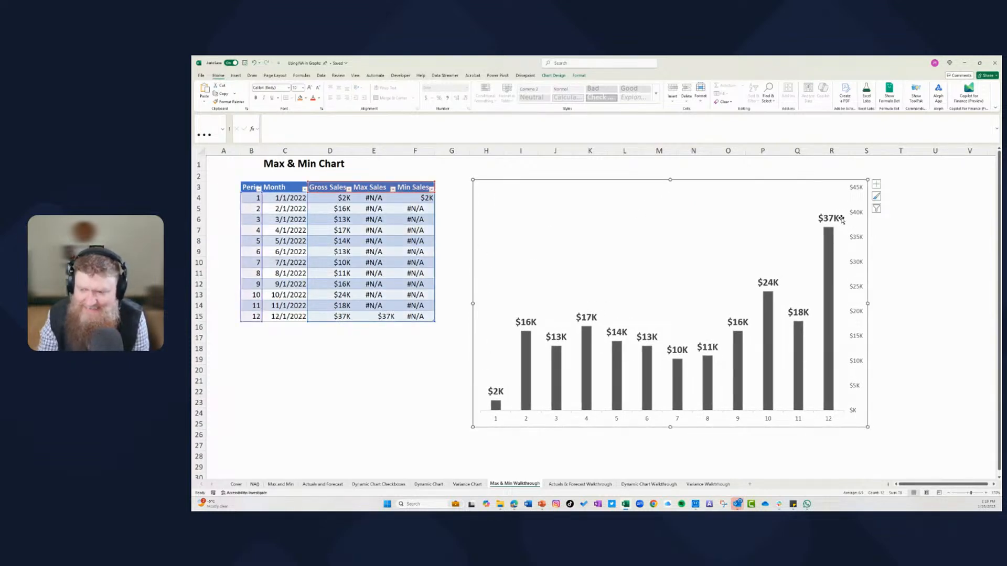
{"action": "left_click", "coordinate": [856, 214]}
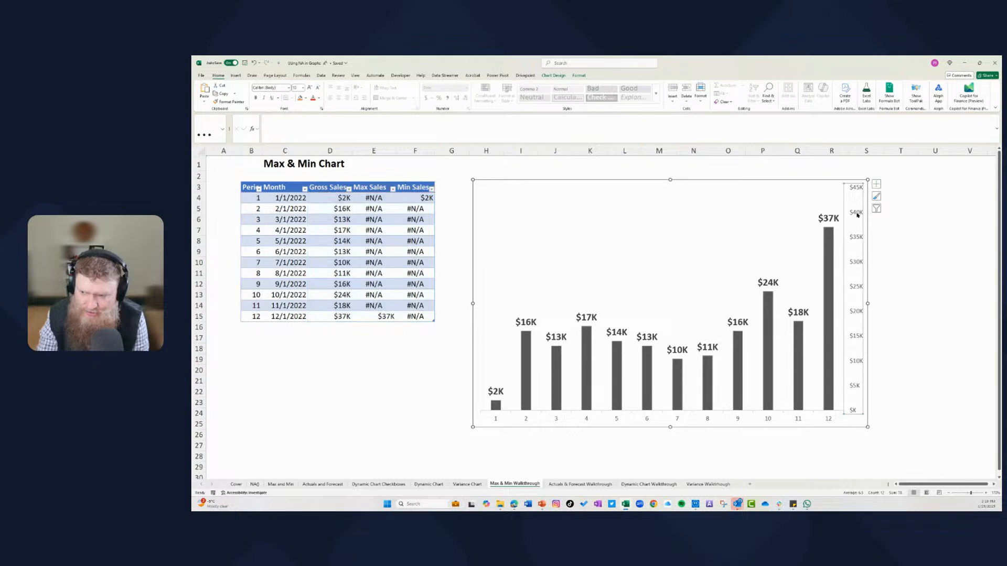
{"action": "key", "text": "Delete"}
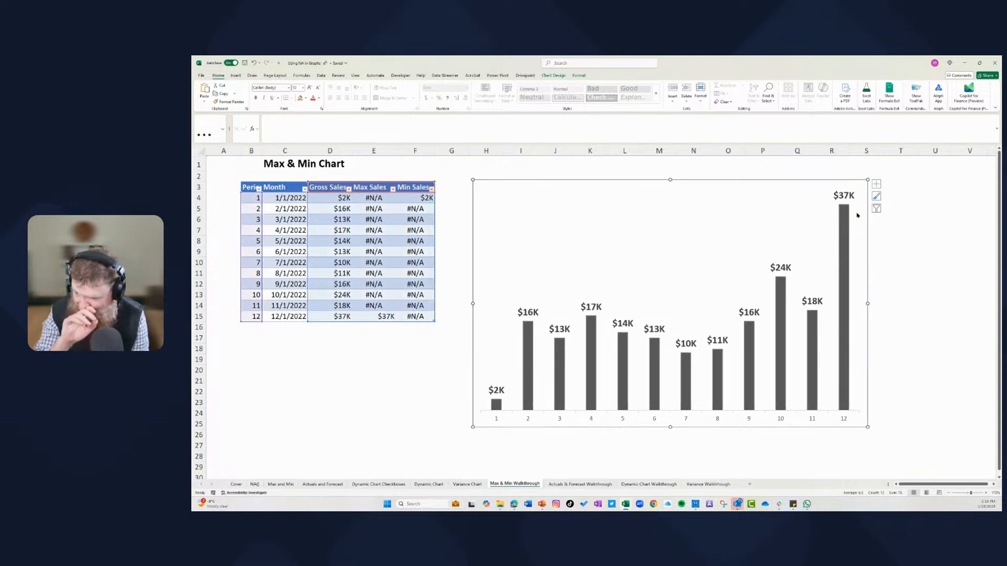
In the combo chart type settings, keep Gross Sales as Clustered Column and take Max Sales and Min Sales off the secondary axis.
{"action": "right_click", "coordinate": [618, 273]}
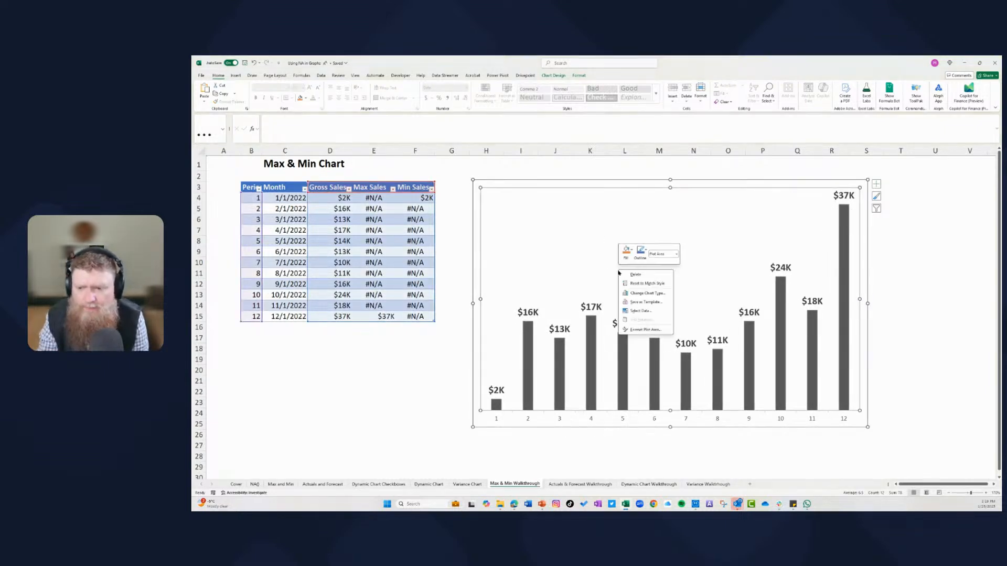
{"action": "left_click", "coordinate": [639, 293]}
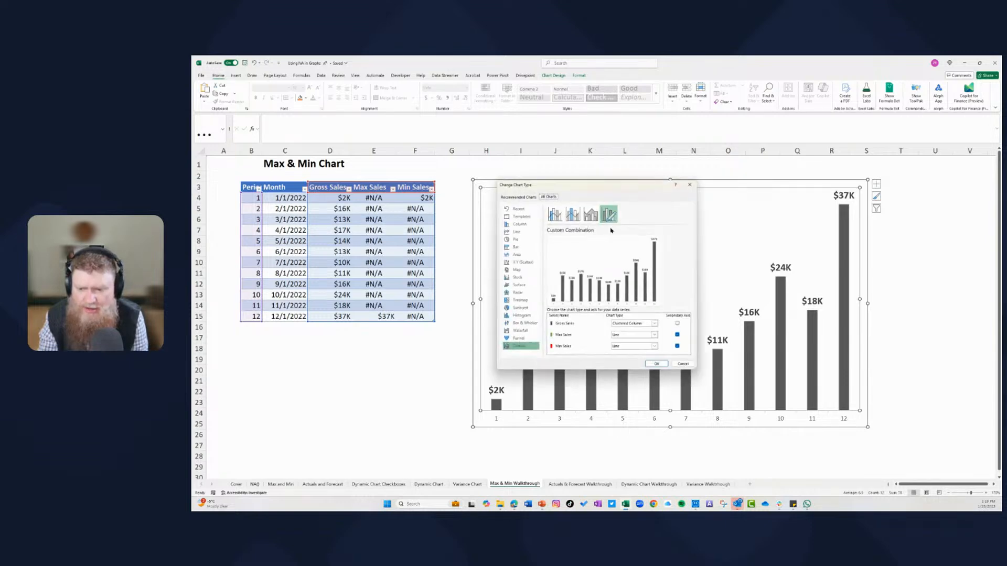
{"action": "left_click", "coordinate": [654, 324]}
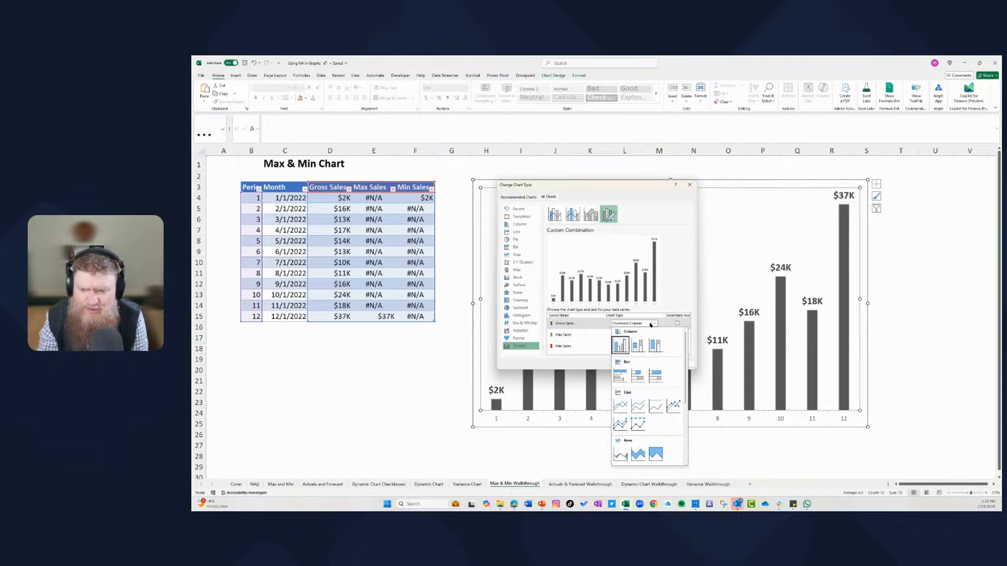
{"action": "left_click", "coordinate": [619, 345]}
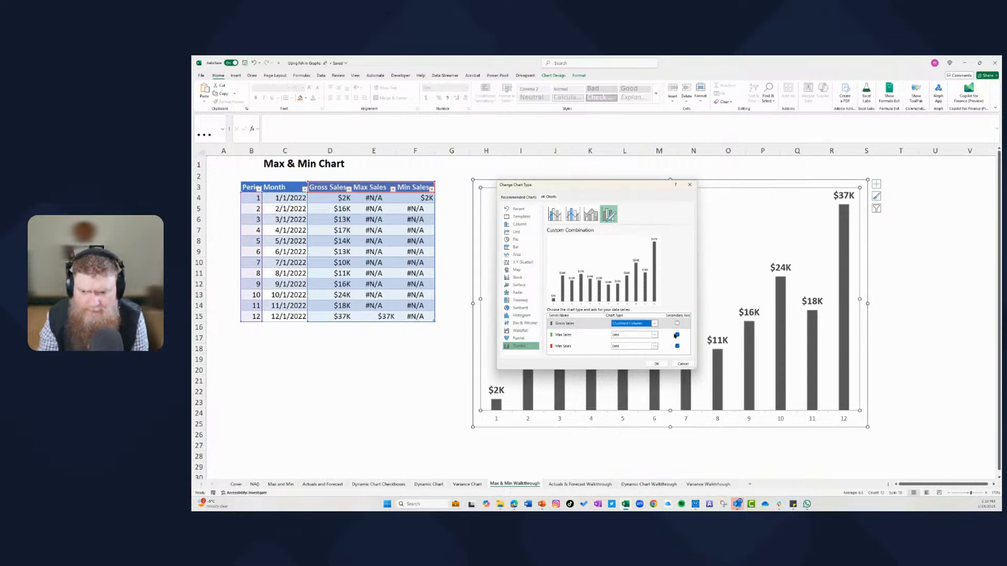
{"action": "left_click", "coordinate": [677, 324]}
{"action": "left_click", "coordinate": [678, 335]}
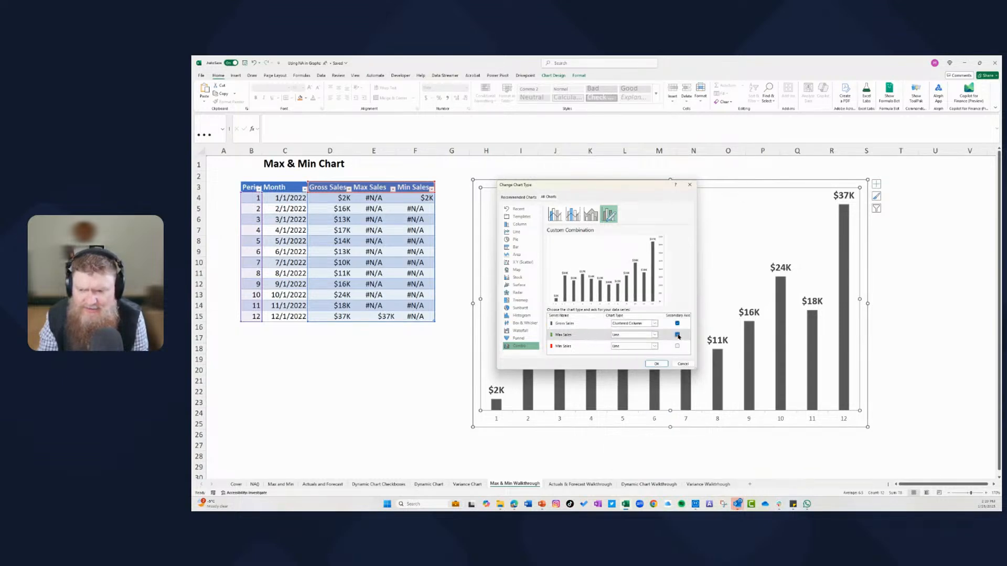
{"action": "left_click", "coordinate": [677, 345]}
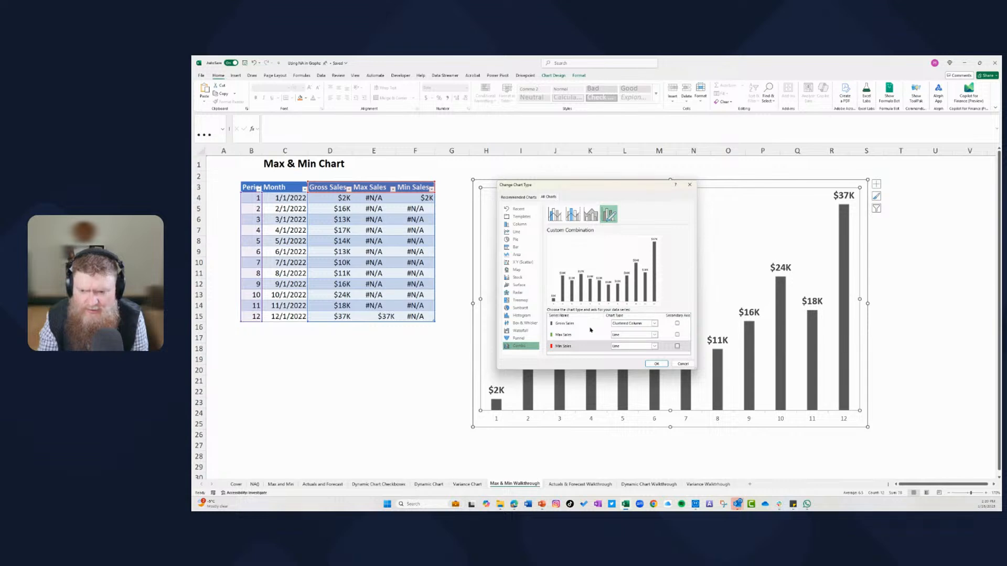
Change the Max Sales and Min Sales series to Clustered Column and apply the new chart type.
{"action": "left_click", "coordinate": [654, 335]}
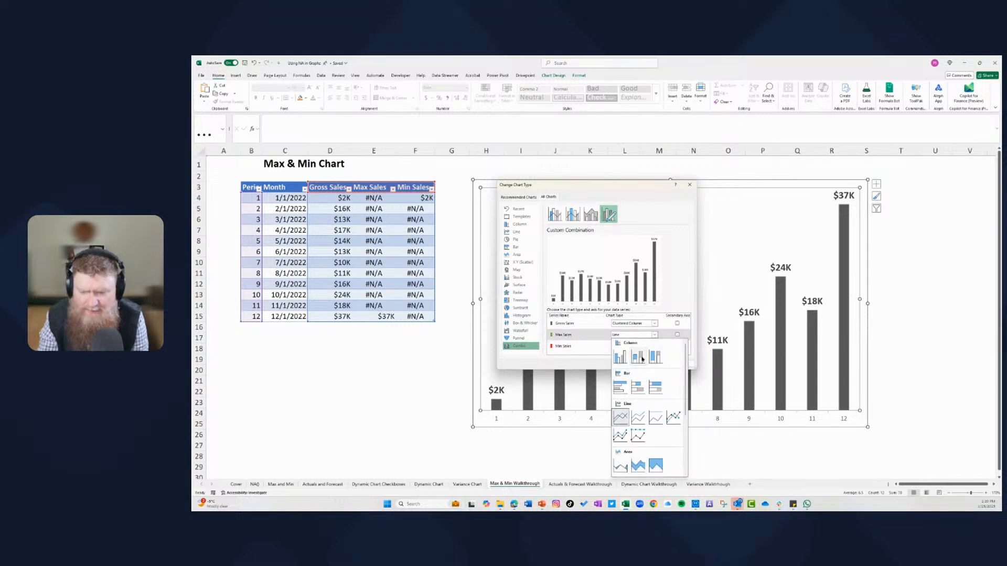
{"action": "left_click", "coordinate": [640, 350]}
{"action": "left_click", "coordinate": [651, 333]}
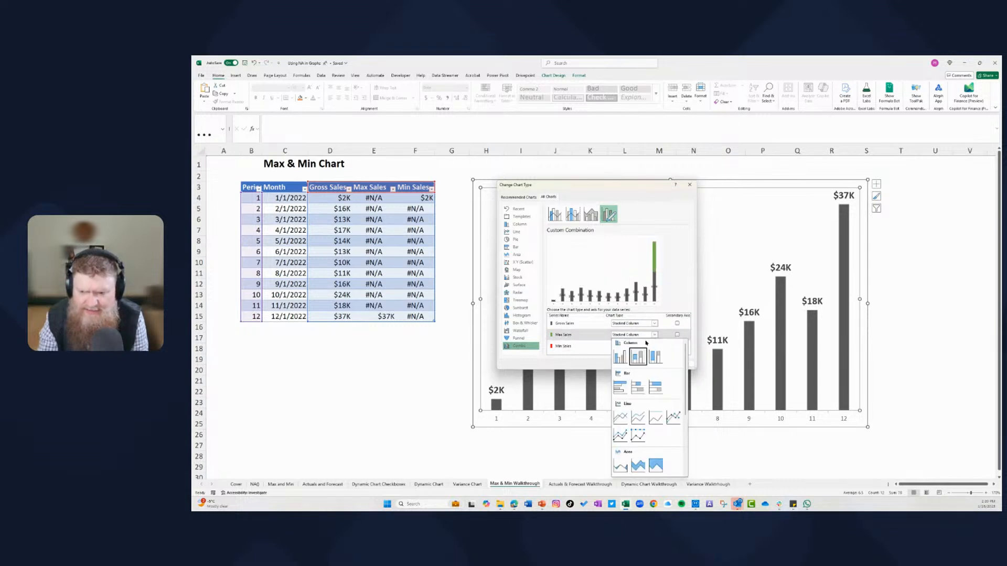
{"action": "left_click", "coordinate": [620, 356]}
{"action": "left_click", "coordinate": [648, 347]}
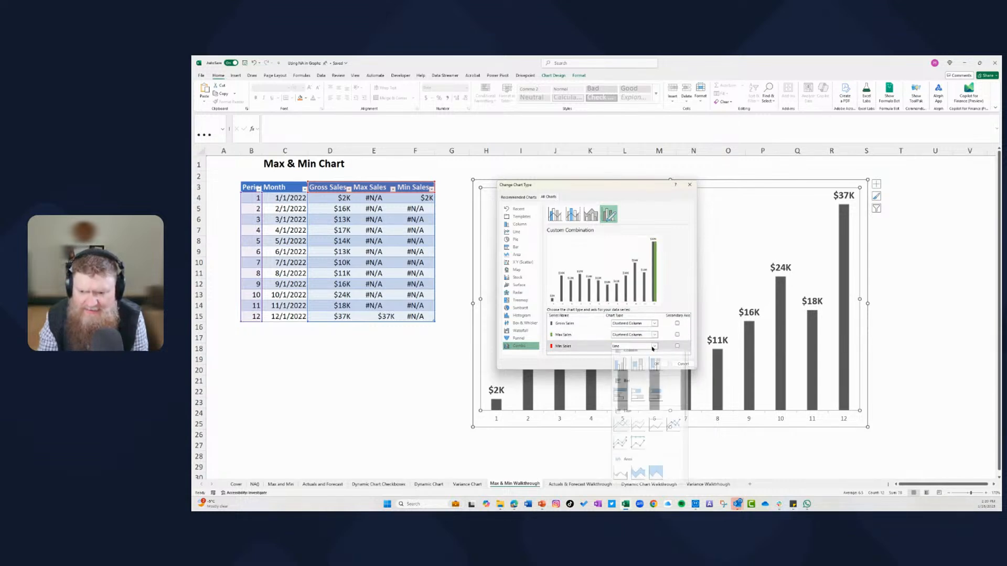
{"action": "left_click", "coordinate": [619, 367]}
{"action": "left_click", "coordinate": [656, 363]}
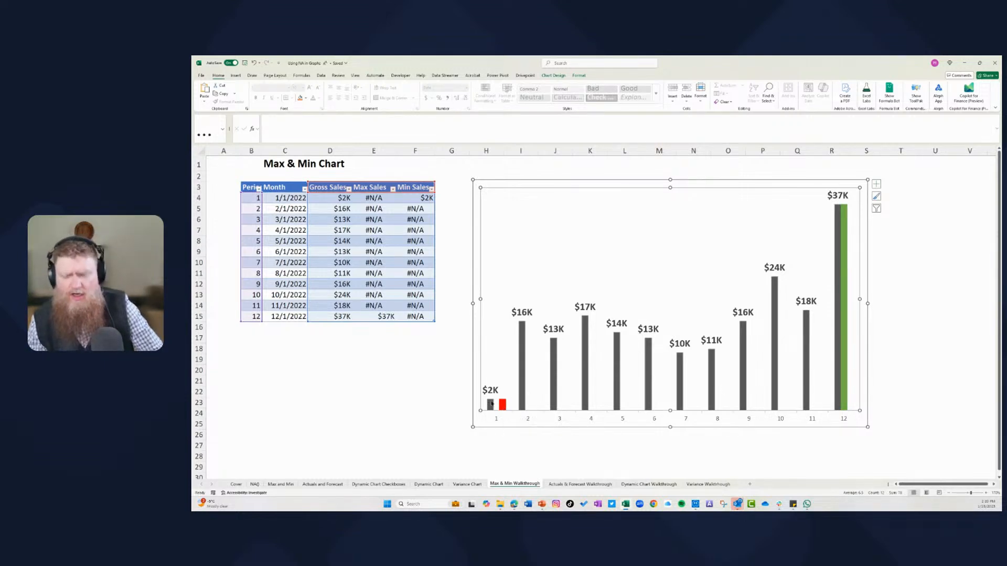
Set the series overlap to 100% so the Max Sales and Min Sales columns cover the Gross Sales columns.
{"action": "left_click", "coordinate": [844, 274]}
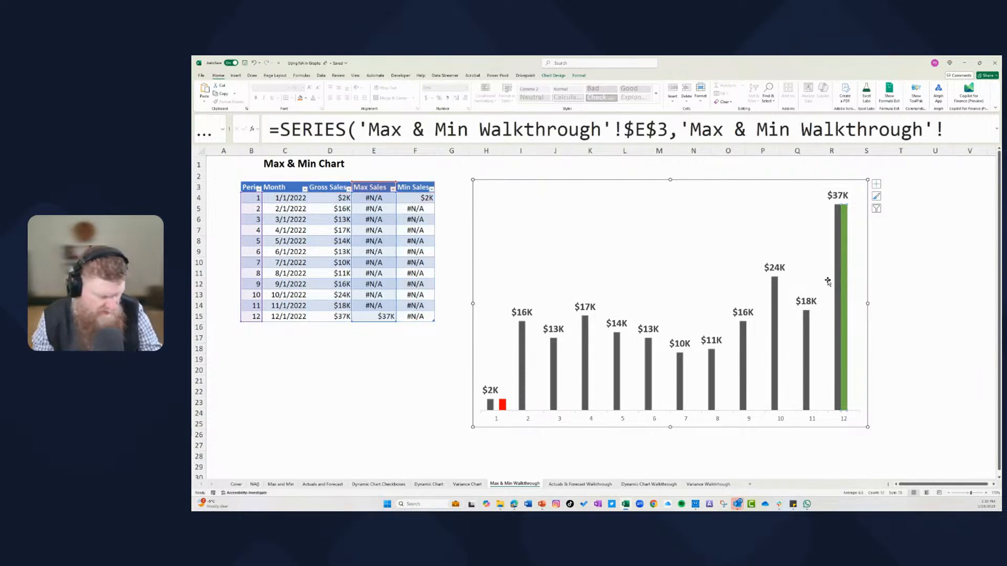
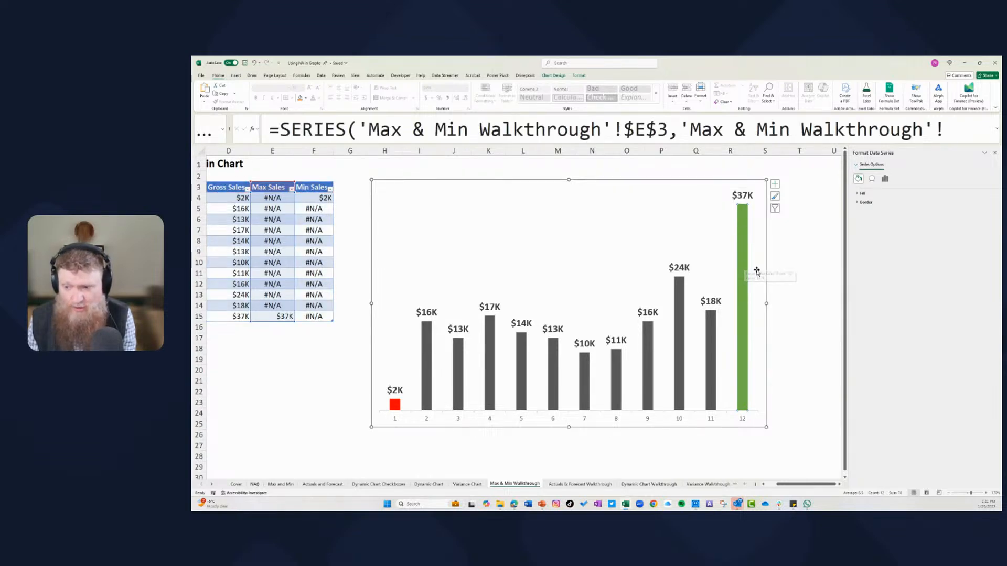
{"action": "left_click", "coordinate": [807, 289]}
{"action": "left_click", "coordinate": [439, 254]}
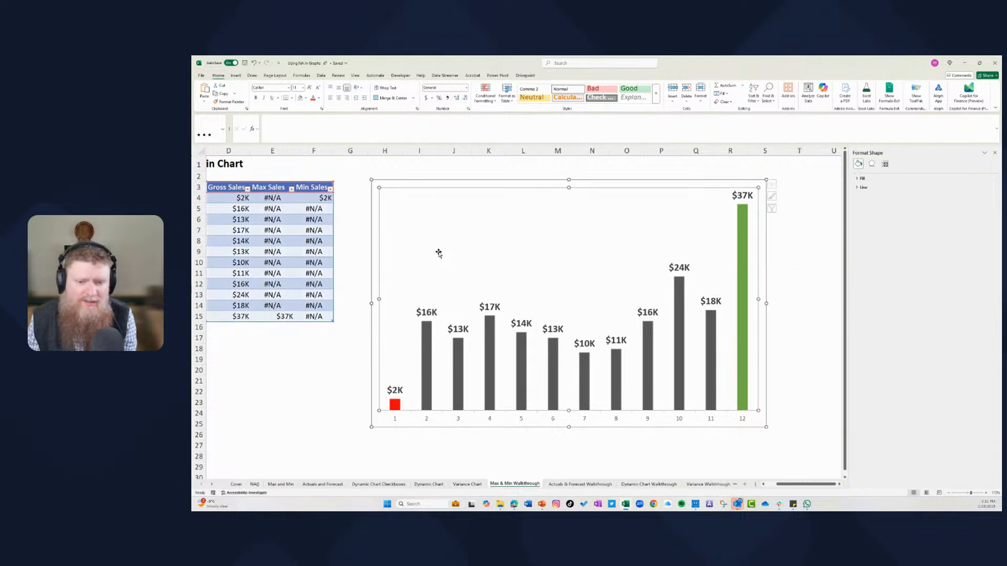
Widen the chart's columns by reducing the gap width of the Gross Sales series.
{"action": "left_click", "coordinate": [488, 332]}
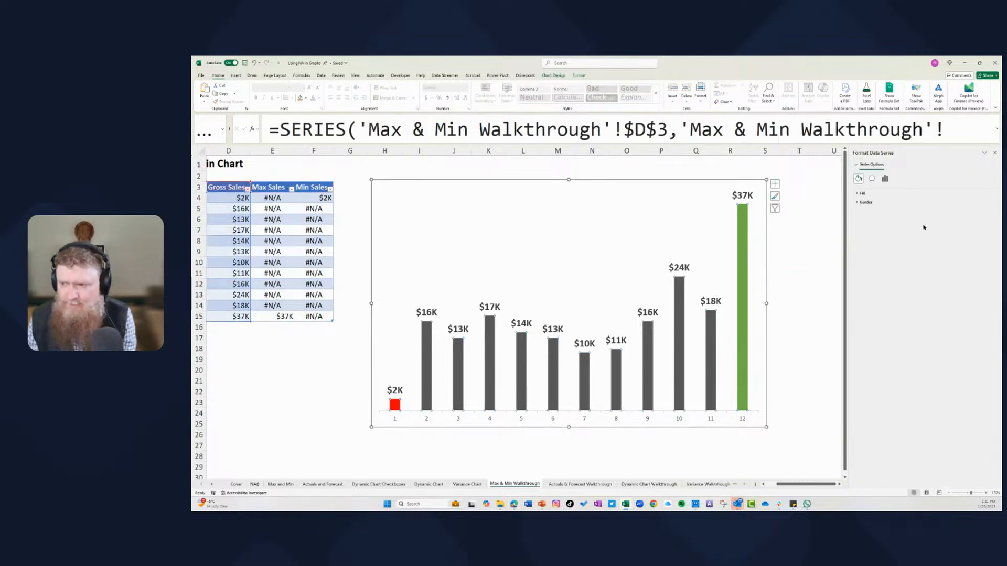
{"action": "left_click", "coordinate": [885, 179]}
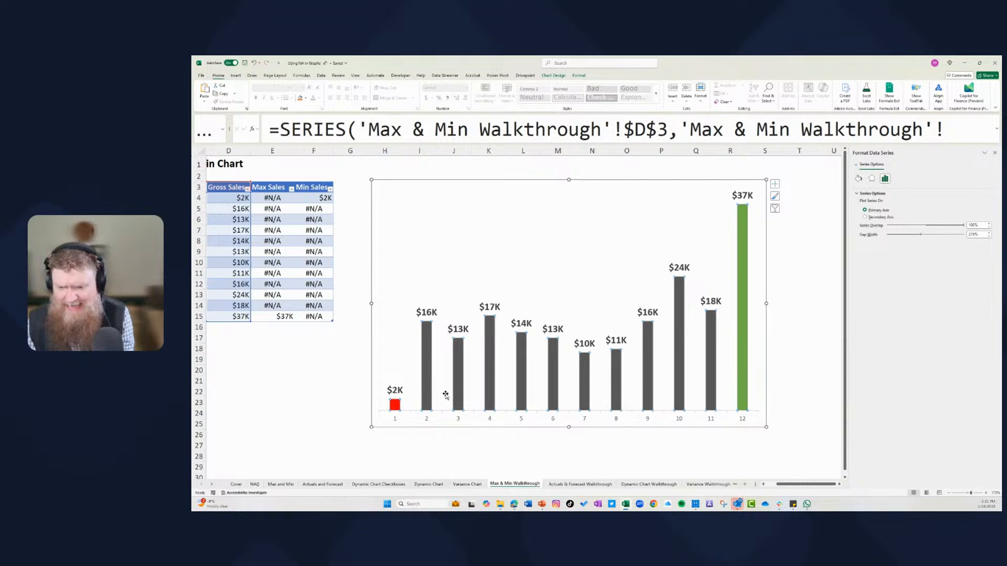
{"action": "left_click_drag", "start_coordinate": [920, 235], "coordinate": [897, 236]}
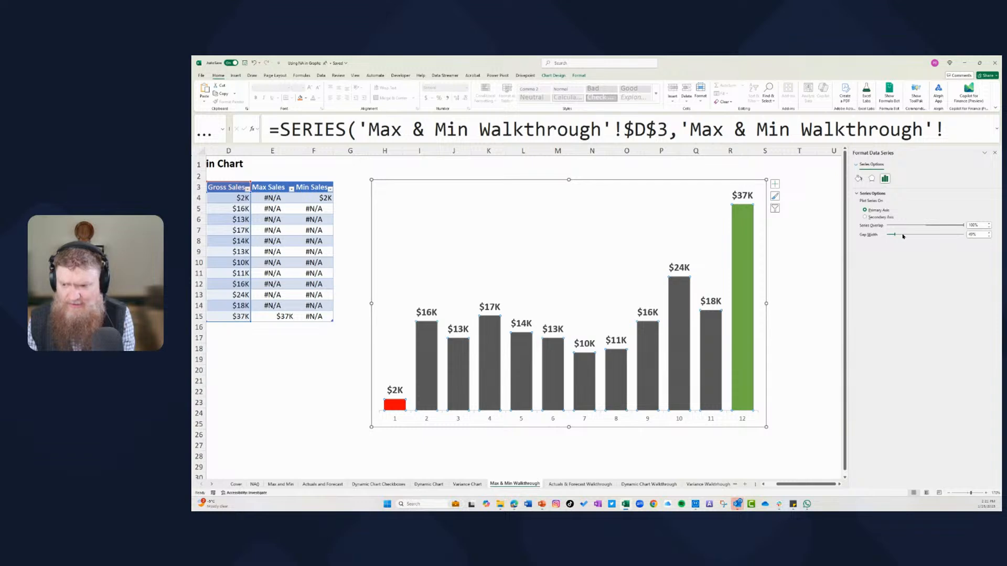
{"action": "left_click_drag", "start_coordinate": [979, 235], "coordinate": [953, 236]}
{"action": "type", "text": "0"}
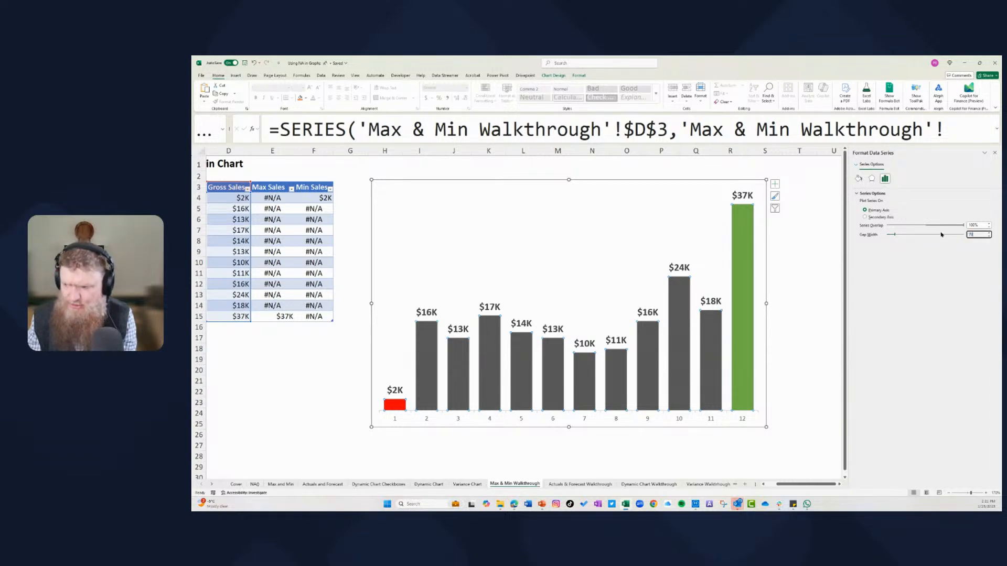
{"action": "key", "text": "Return"}
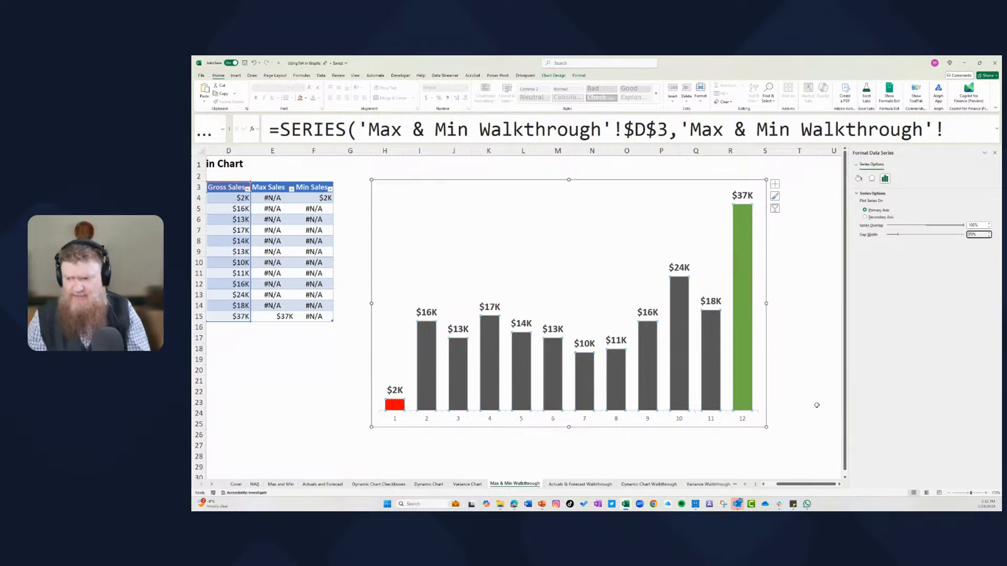
{"action": "left_click", "coordinate": [803, 370]}
{"action": "left_click", "coordinate": [420, 184]}
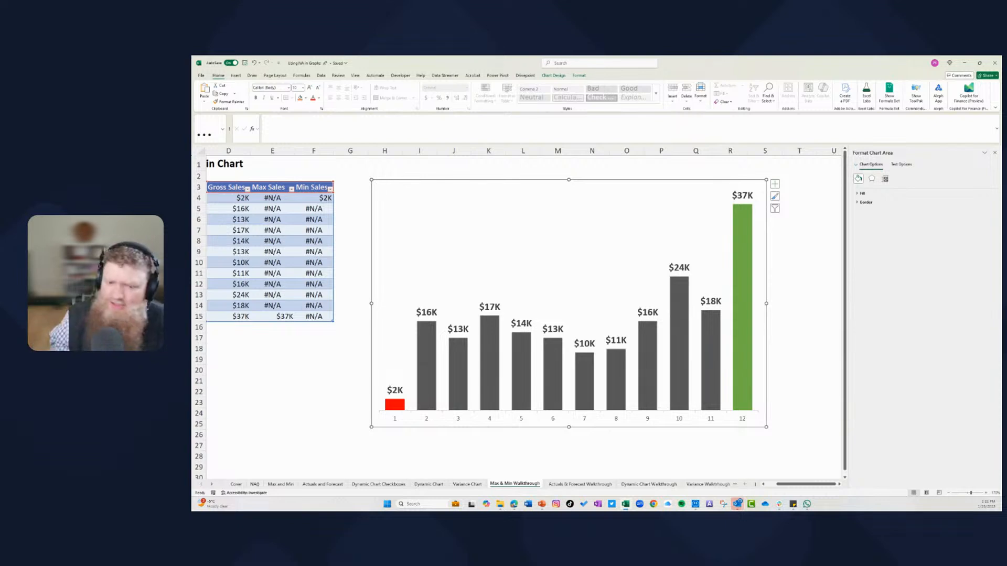
Bring the whole Max & Min table and chart into view and open the Dynamic Chart Walkthrough sheet.
{"action": "left_click", "coordinate": [279, 358]}
{"action": "left_click_drag", "start_coordinate": [792, 485], "coordinate": [778, 485]}
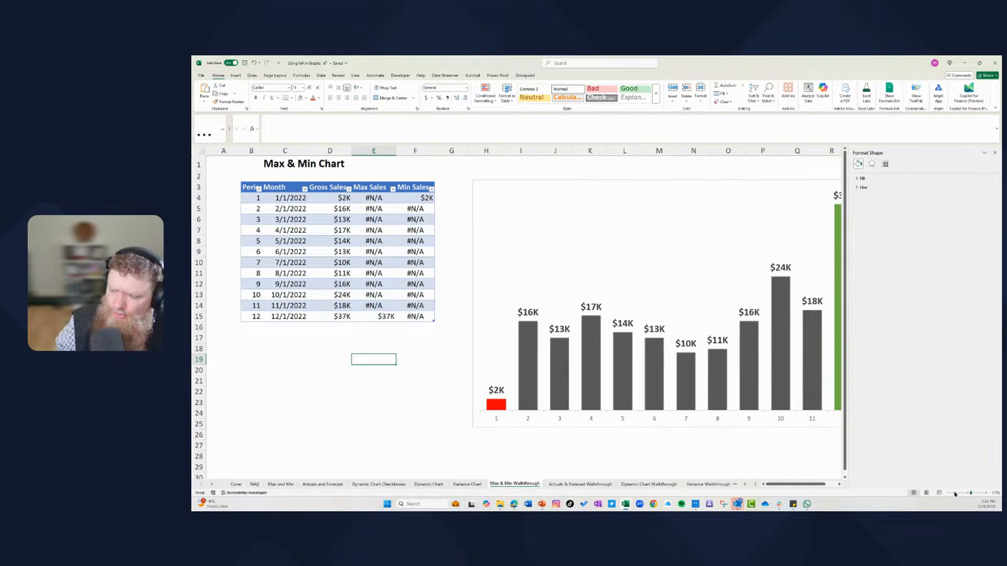
{"action": "left_click", "coordinate": [950, 492]}
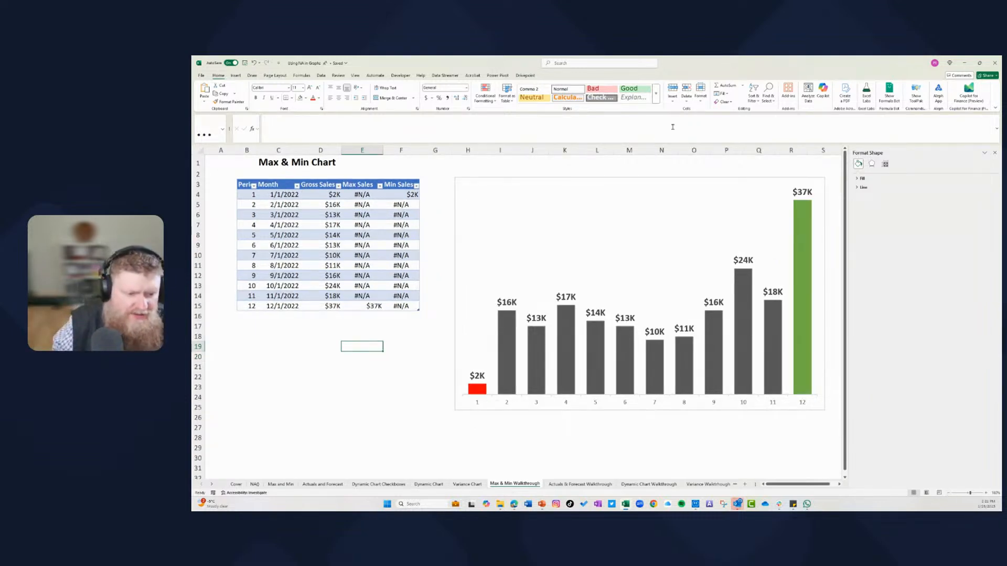
{"action": "mouse_move", "coordinate": [744, 290]}
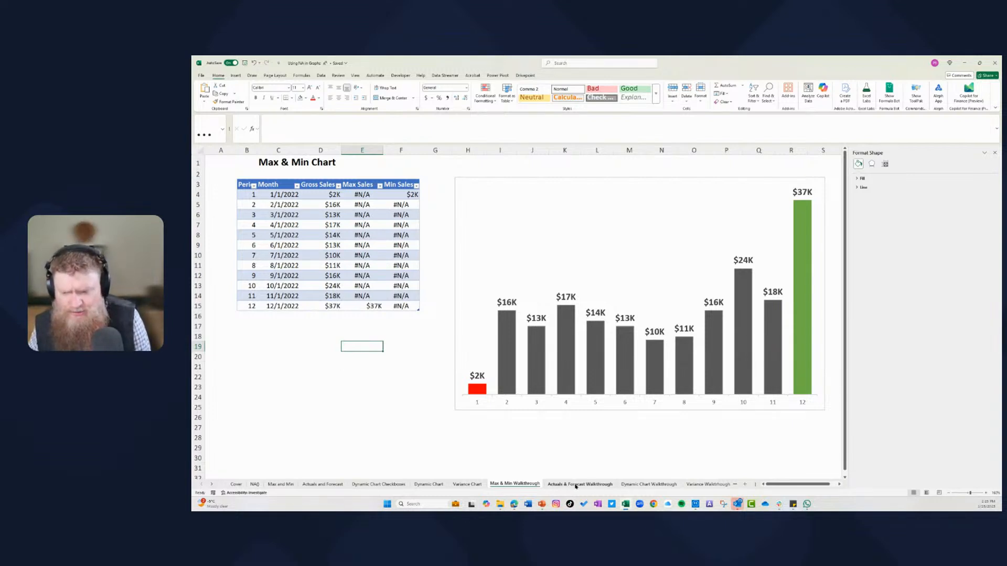
{"action": "left_click", "coordinate": [643, 485]}
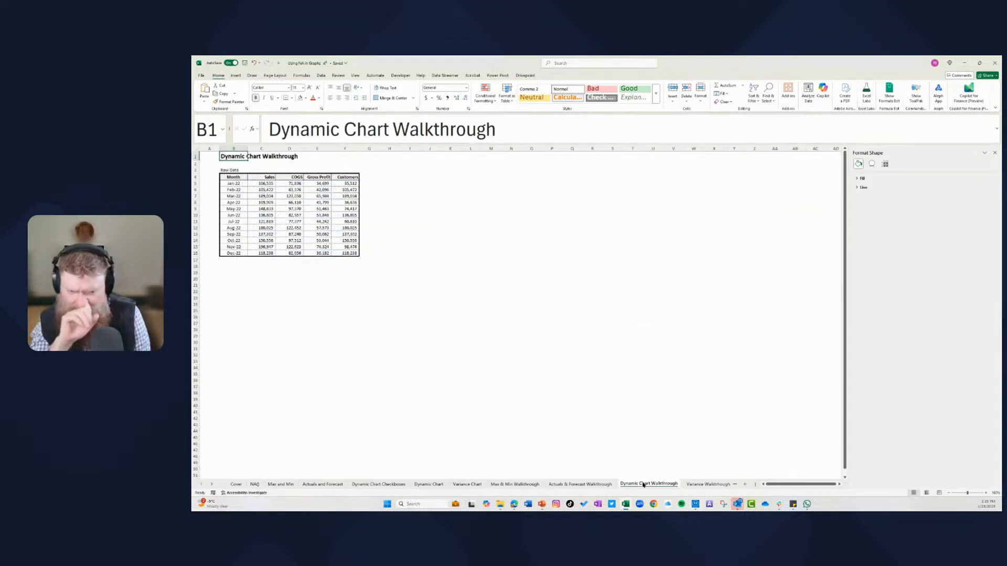
Insert a Clustered Column chart from the whole Raw Data table, B4:F16.
{"action": "left_click", "coordinate": [986, 494]}
{"action": "left_click", "coordinate": [985, 494]}
{"action": "left_click", "coordinate": [986, 493]}
{"action": "left_click", "coordinate": [985, 493]}
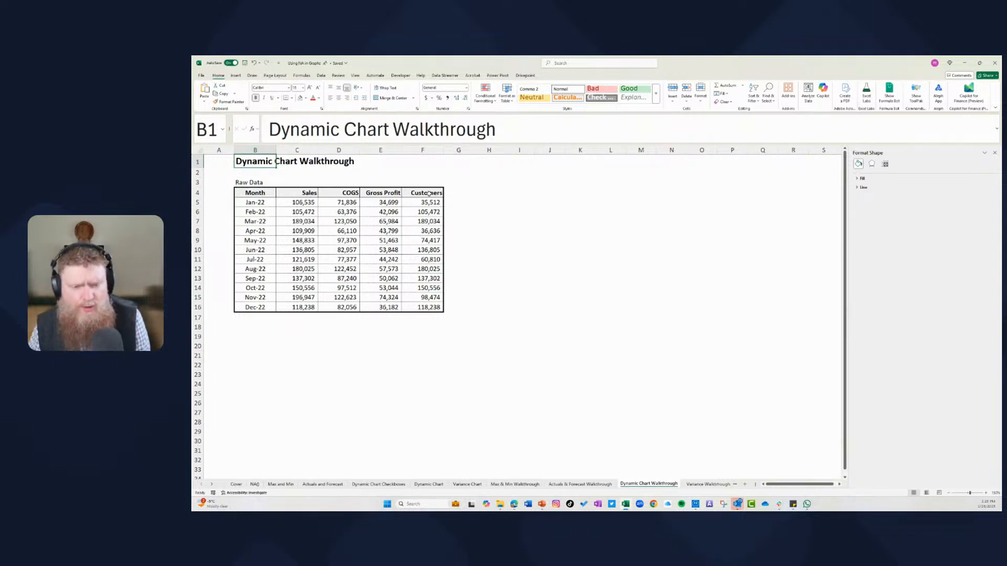
{"action": "left_click_drag", "start_coordinate": [257, 193], "coordinate": [423, 308]}
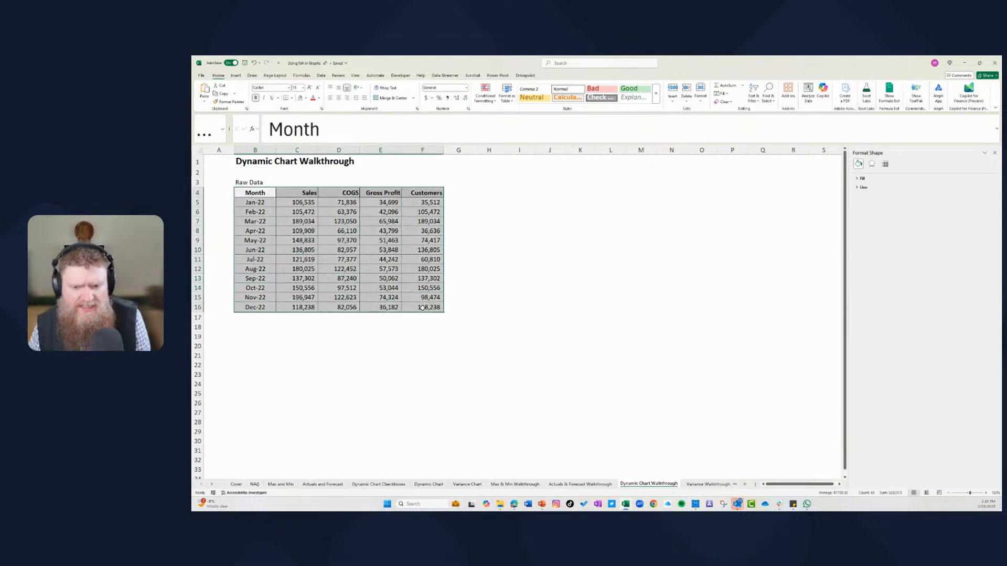
{"action": "left_click", "coordinate": [237, 76]}
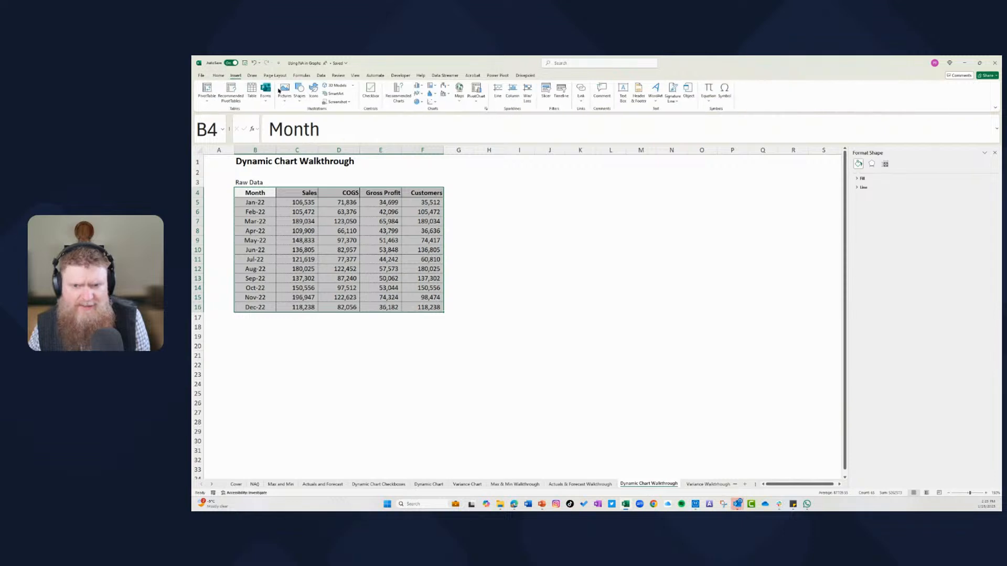
{"action": "left_click", "coordinate": [398, 98]}
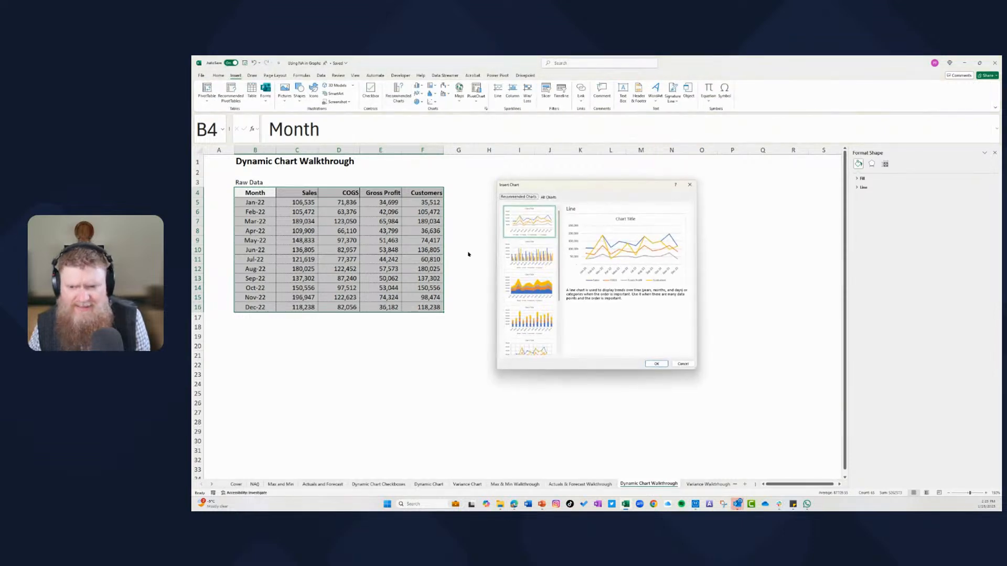
{"action": "left_click", "coordinate": [516, 250]}
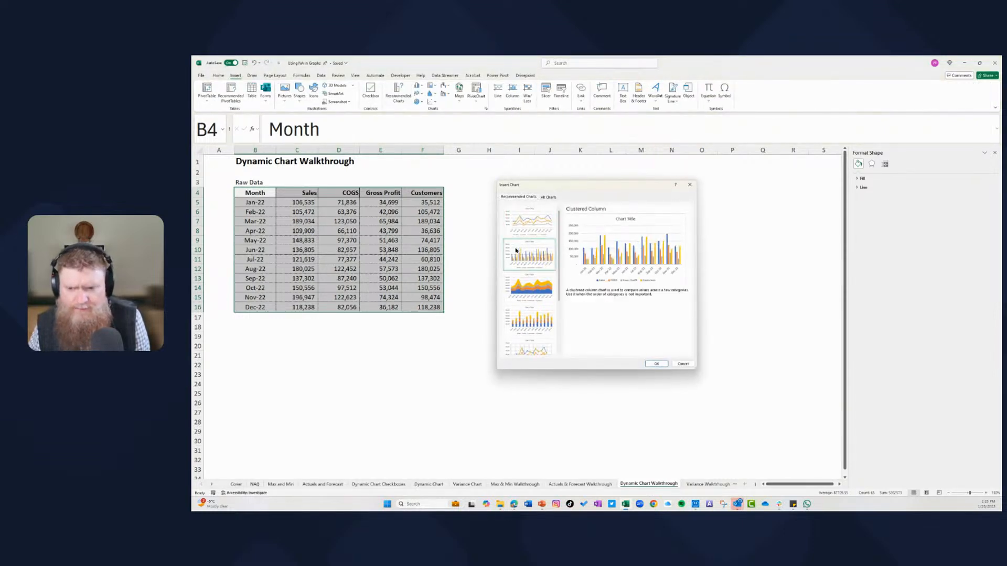
{"action": "left_click", "coordinate": [656, 364]}
Enlarge the column chart to about rows 4–23 high and place it beside the Raw Data table, starting near row 2.
{"action": "left_click_drag", "start_coordinate": [575, 263], "coordinate": [642, 212]}
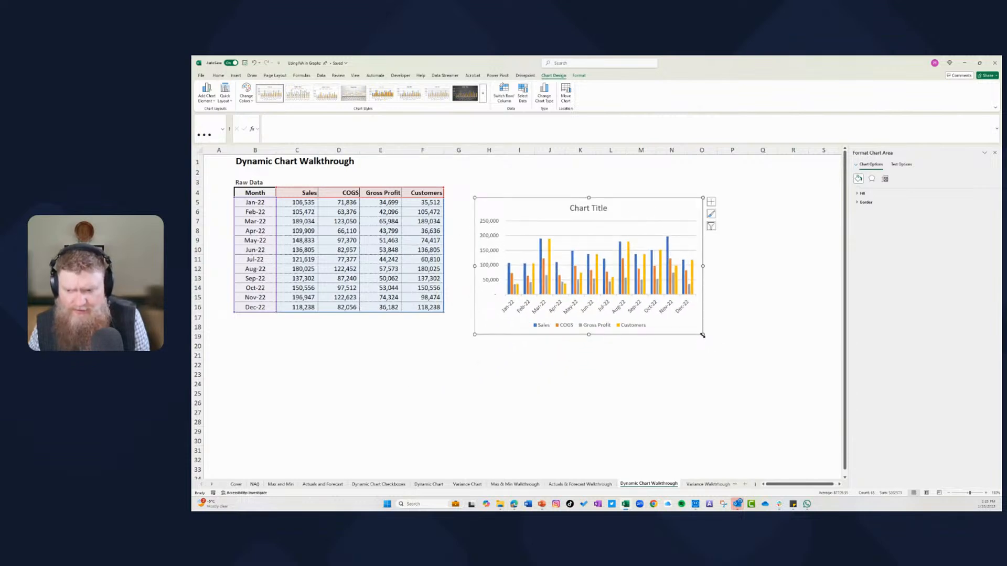
{"action": "left_click_drag", "start_coordinate": [702, 334], "coordinate": [763, 376]}
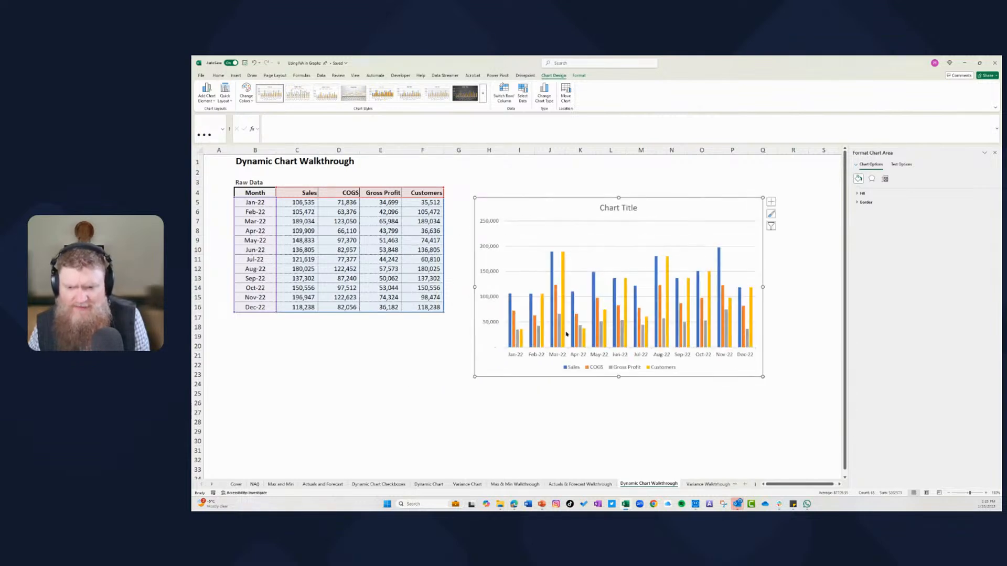
{"action": "left_click", "coordinate": [586, 248]}
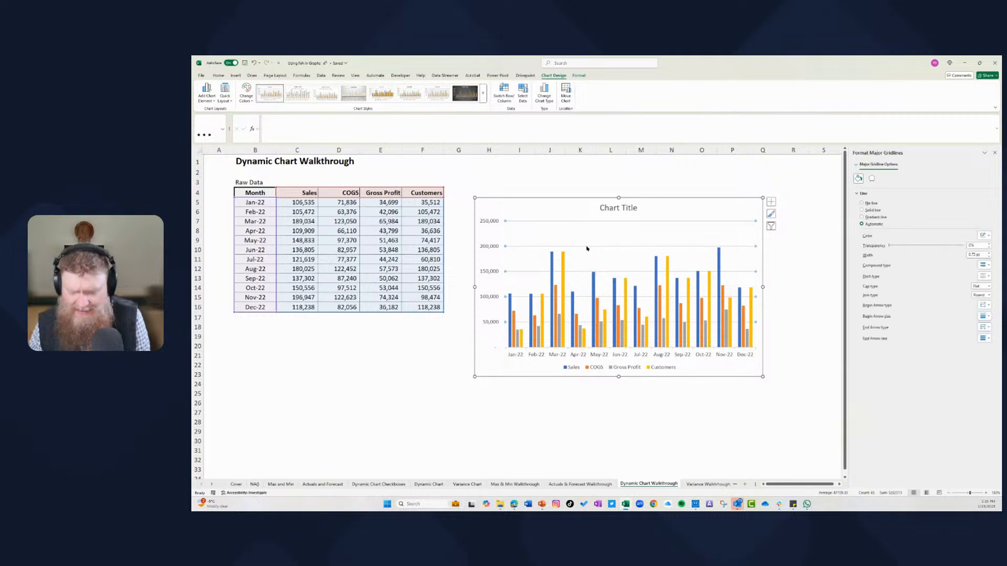
{"action": "left_click", "coordinate": [624, 210]}
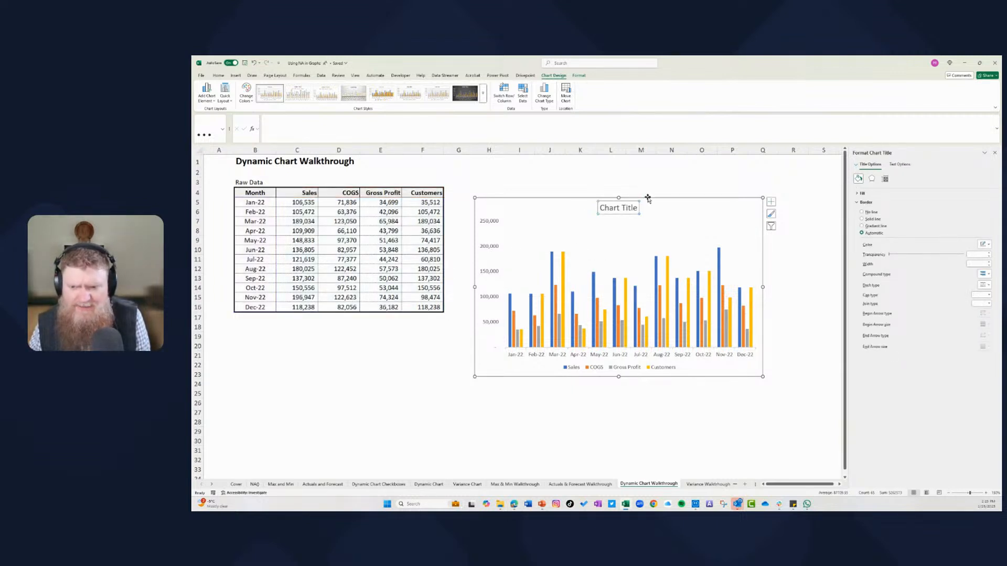
{"action": "left_click_drag", "start_coordinate": [656, 198], "coordinate": [658, 174]}
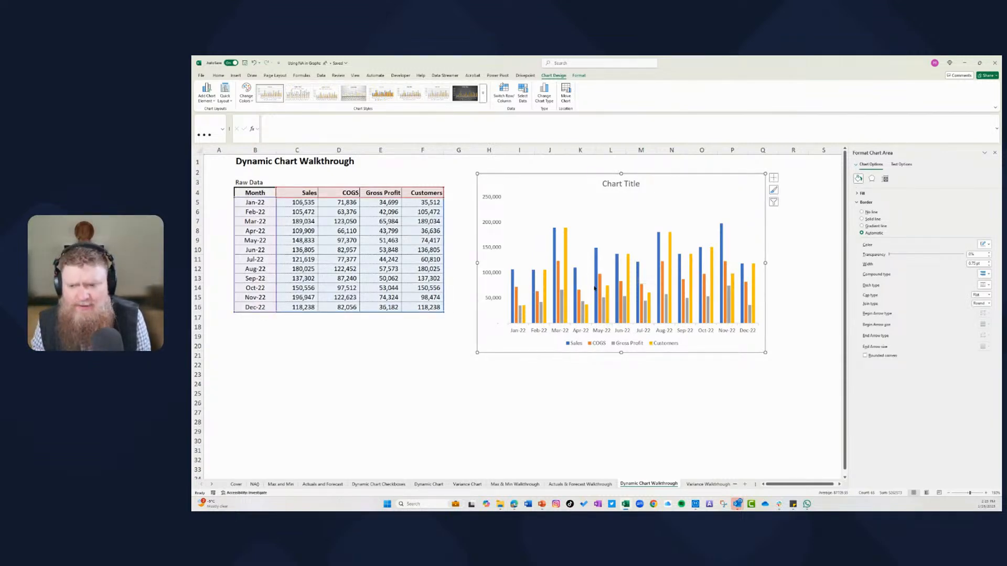
Replace all Raw Data COGS values from Jan-22 to Dec-22 (D5:D16) with =NA().
{"action": "left_click", "coordinate": [346, 202]}
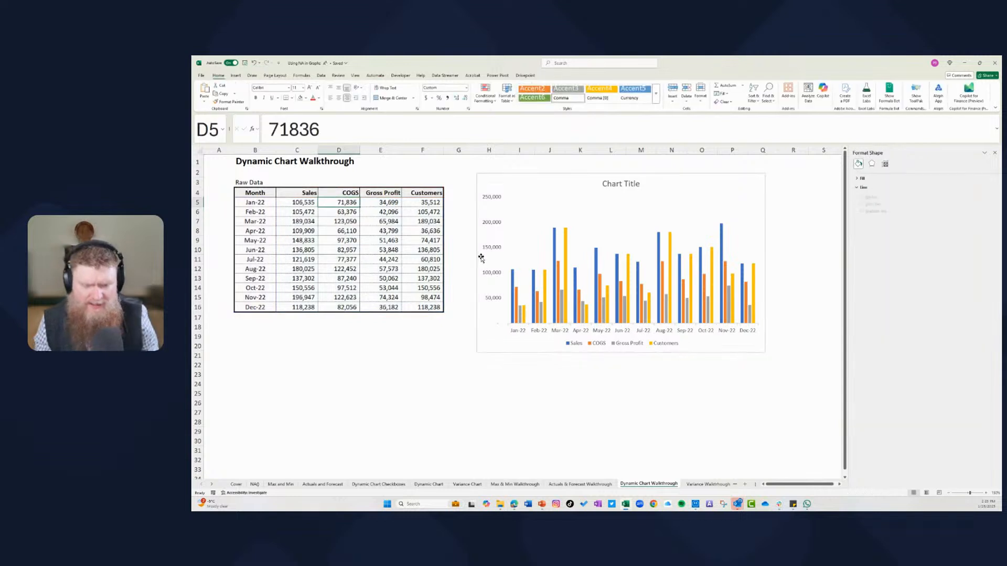
{"action": "type", "text": "NA()"}
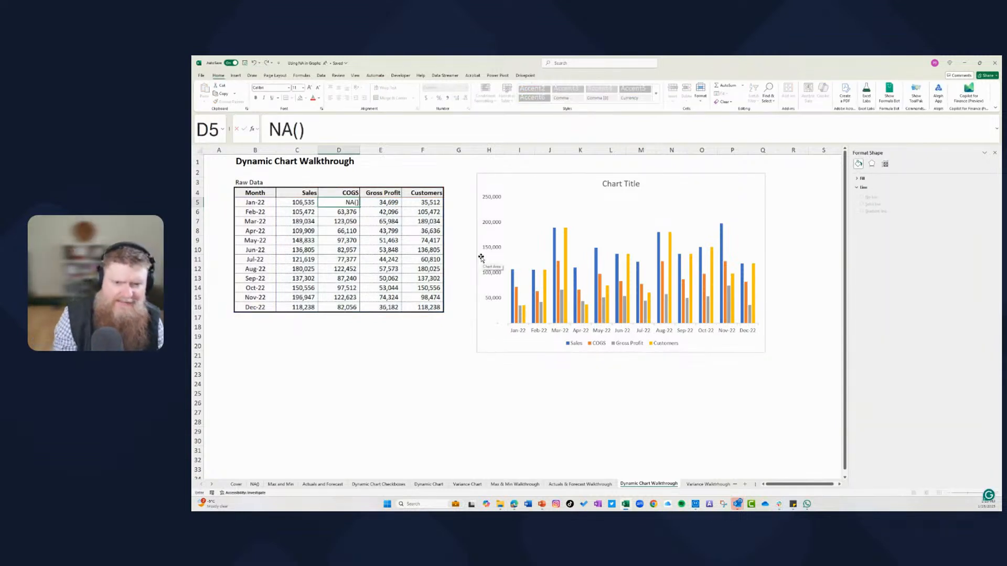
{"action": "key", "text": "Return"}
{"action": "key", "text": "Up"}
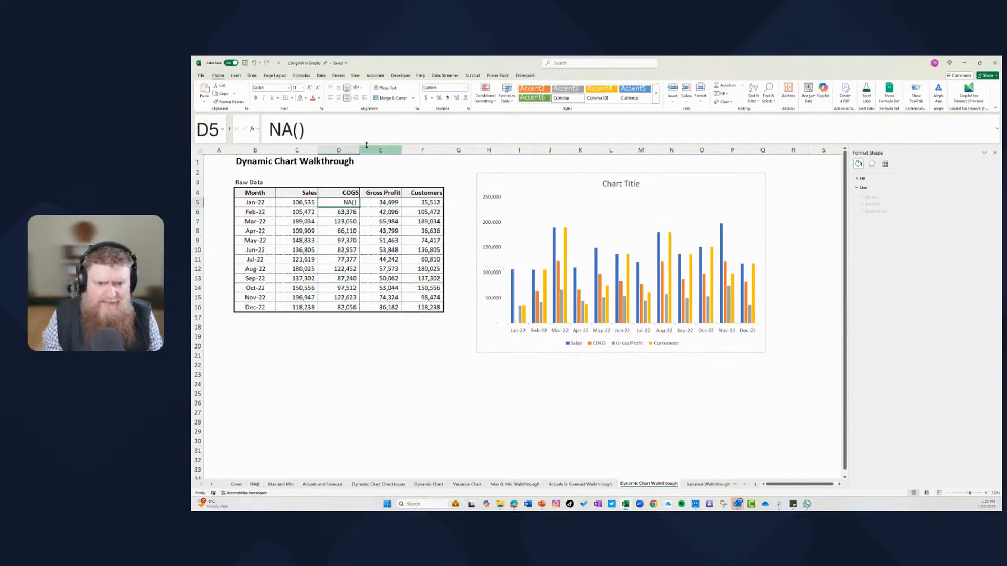
{"action": "left_click", "coordinate": [269, 130]}
{"action": "type", "text": "="}
{"action": "key", "text": "Return"}
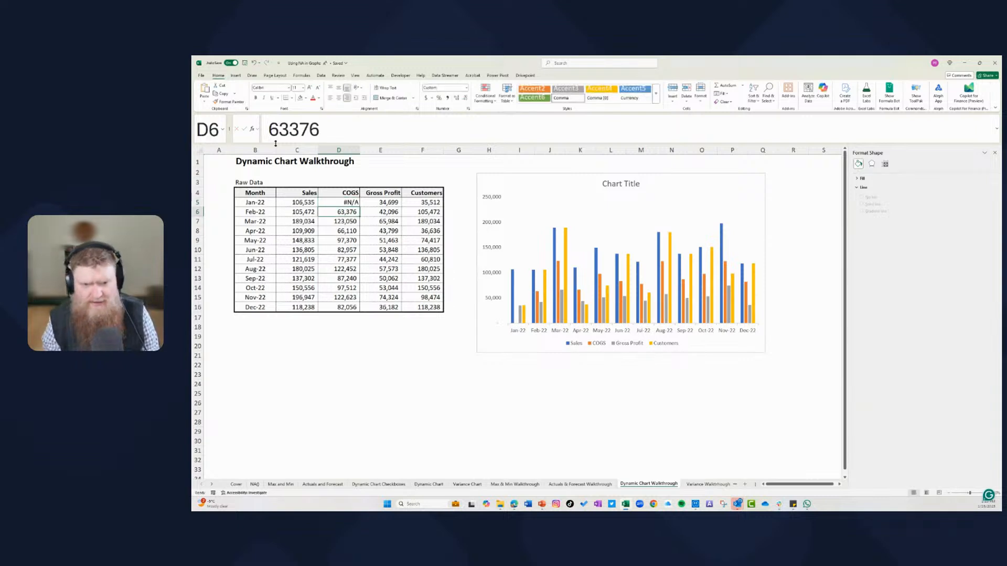
{"action": "left_click", "coordinate": [348, 203]}
{"action": "left_click_drag", "start_coordinate": [360, 206], "coordinate": [360, 312]}
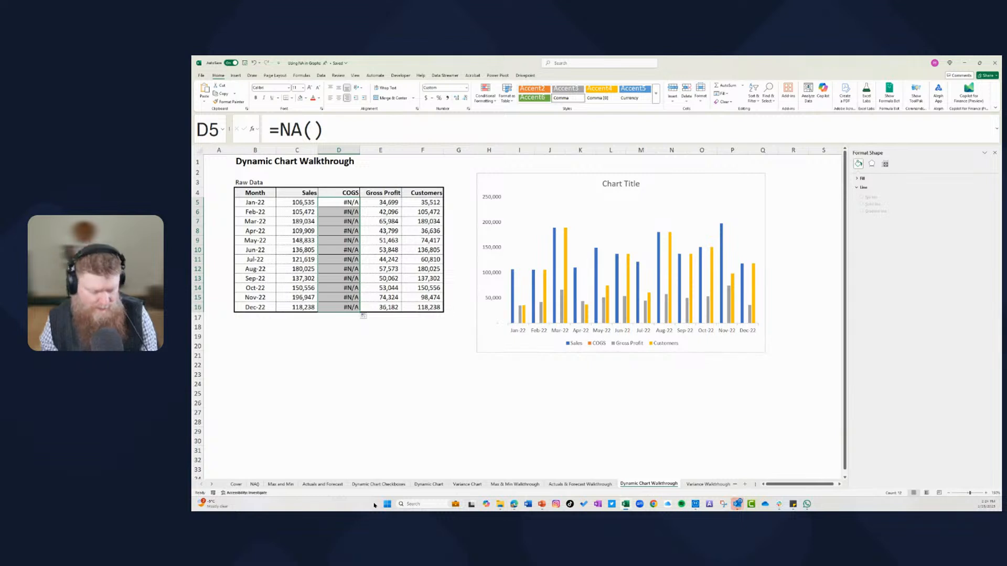
Undo the NA() entries in the COGS column and delete the column chart.
{"action": "key", "text": "ctrl+z"}
{"action": "key", "text": "ctrl+z"}
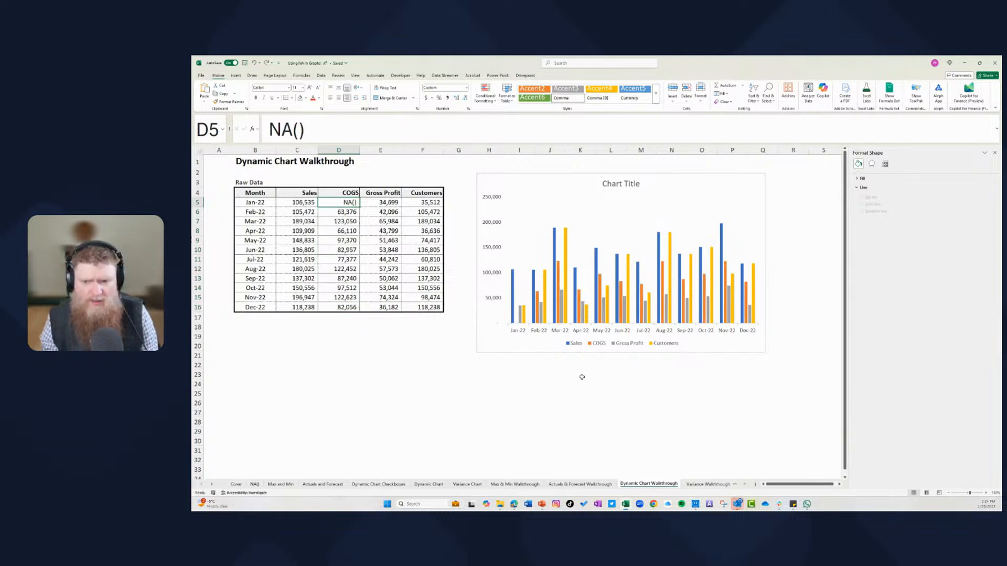
{"action": "key", "text": "ctrl+z"}
{"action": "left_click", "coordinate": [599, 176]}
{"action": "key", "text": "Delete"}
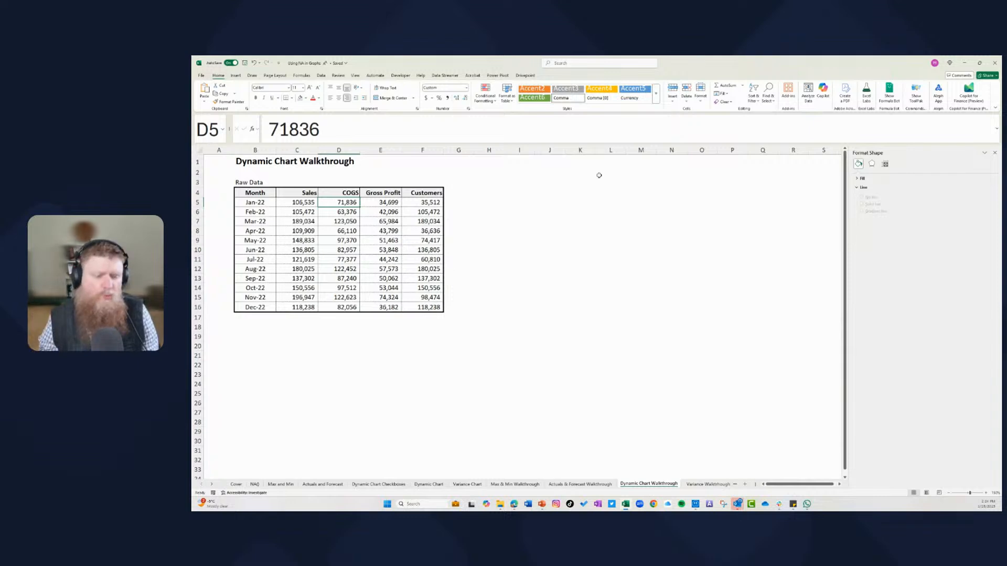
Copy the Month column to B22 and the Sales, COGS, Gross Profit and Customers headings to C22:F22 for a second table.
{"action": "left_click_drag", "start_coordinate": [255, 192], "coordinate": [256, 307]}
{"action": "key", "text": "ctrl+c"}
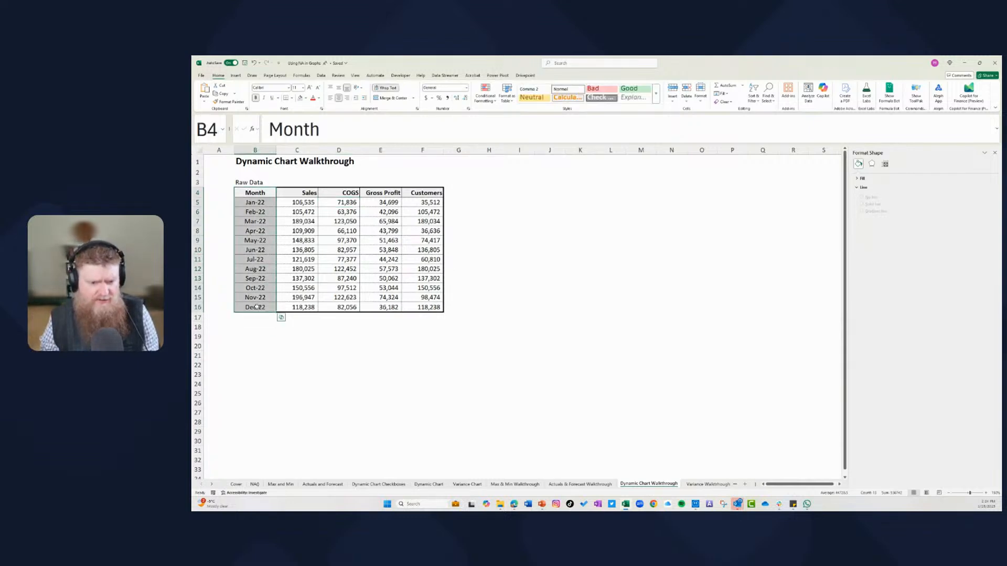
{"action": "left_click", "coordinate": [256, 363]}
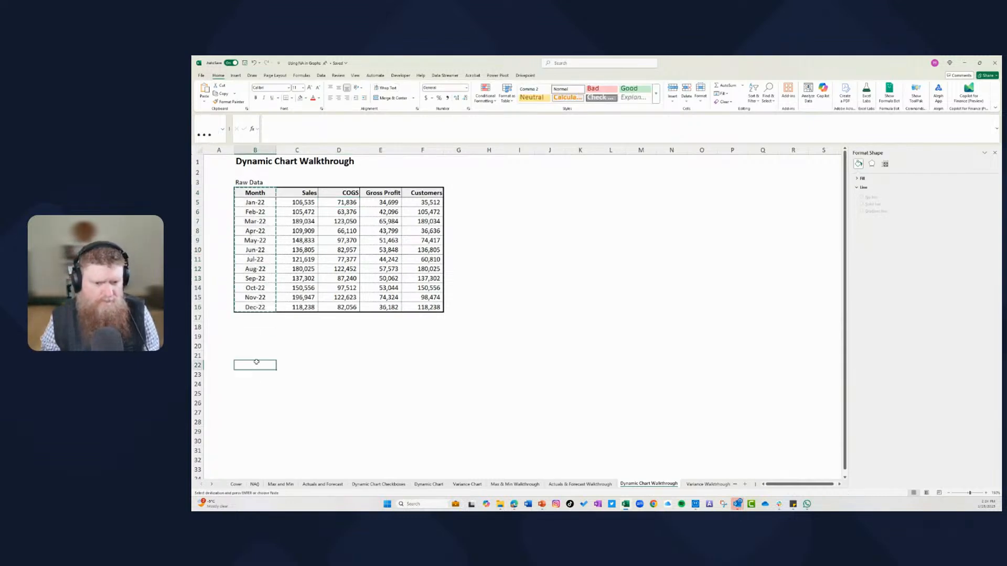
{"action": "key", "text": "ctrl+v"}
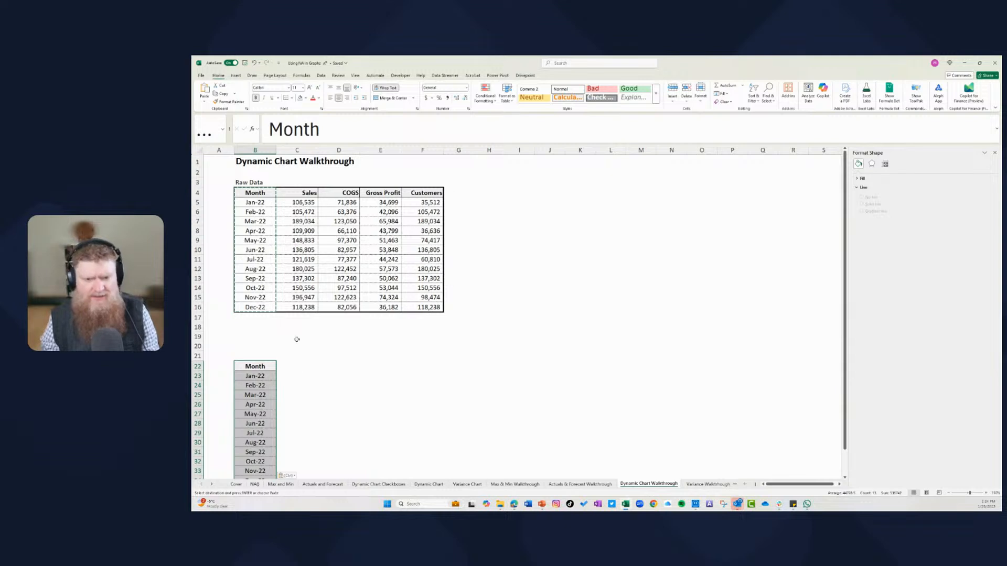
{"action": "left_click_drag", "start_coordinate": [309, 192], "coordinate": [421, 194]}
{"action": "key", "text": "ctrl+c"}
{"action": "left_click", "coordinate": [317, 366]}
{"action": "key", "text": "ctrl+v"}
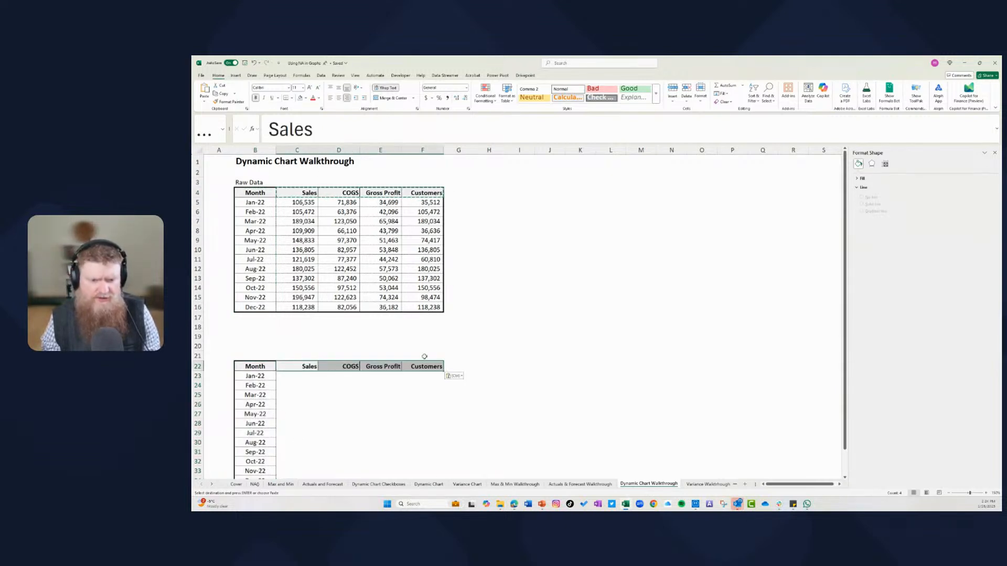
Link the second table's Jan-22 Sales cell, C23, to the Raw Data with =C5.
{"action": "left_click", "coordinate": [315, 376]}
{"action": "type", "text": "="}
{"action": "key", "text": "Up"}
{"action": "key", "text": "Up"}
{"action": "key", "text": "Up"}
{"action": "key", "text": "Up"}
{"action": "key", "text": "Up"}
{"action": "key", "text": "Up"}
{"action": "key", "text": "Up"}
{"action": "key", "text": "Up"}
{"action": "key", "text": "Up"}
{"action": "key", "text": "Up"}
{"action": "key", "text": "Up"}
{"action": "key", "text": "Up"}
{"action": "key", "text": "Up"}
{"action": "key", "text": "Up"}
{"action": "key", "text": "Up"}
{"action": "key", "text": "Up"}
{"action": "key", "text": "Up"}
{"action": "key", "text": "Up"}
{"action": "key", "text": "ctrl+Return"}
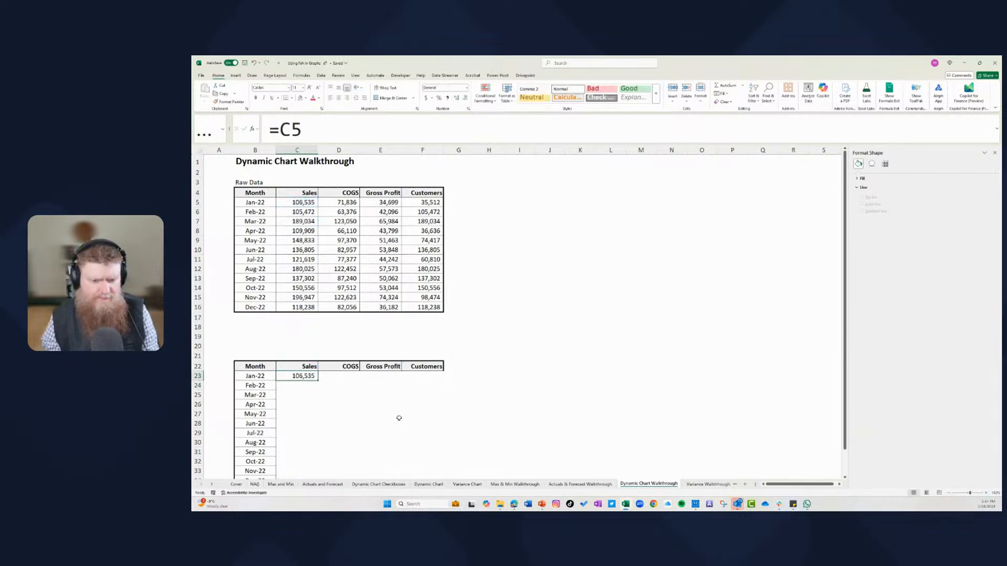
Fill the Sales link formula down the second table through Dec-22 (C34).
{"action": "key", "text": "shift+Down"}
{"action": "key", "text": "shift+Down"}
{"action": "key", "text": "shift+Down"}
{"action": "key", "text": "shift+Down"}
{"action": "key", "text": "shift+Down"}
{"action": "key", "text": "shift+Down"}
{"action": "key", "text": "shift+Down"}
{"action": "key", "text": "shift+Down"}
{"action": "key", "text": "shift+Down"}
{"action": "key", "text": "shift+Down"}
{"action": "key", "text": "shift+Down"}
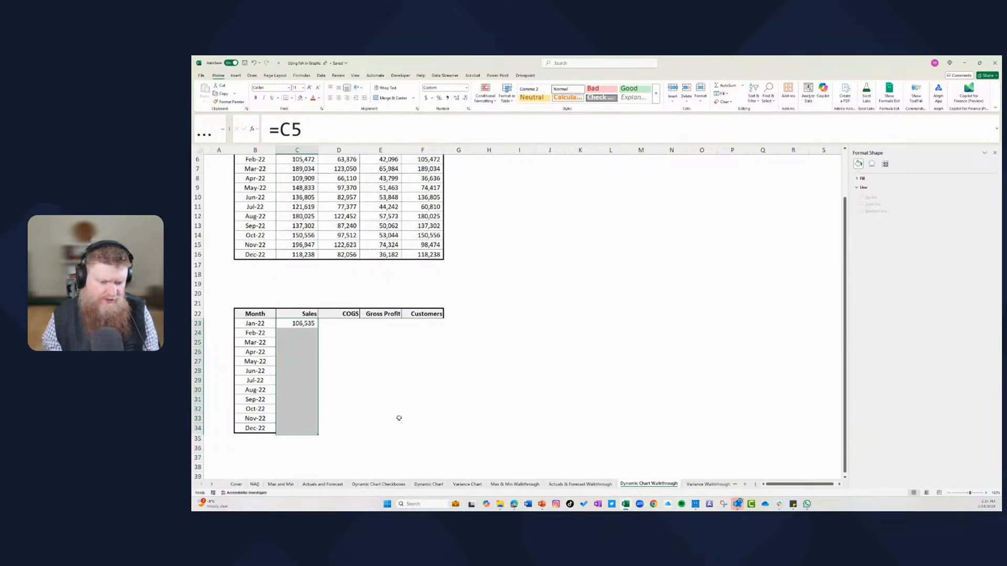
{"action": "key", "text": "ctrl+d"}
{"action": "key", "text": "Right"}
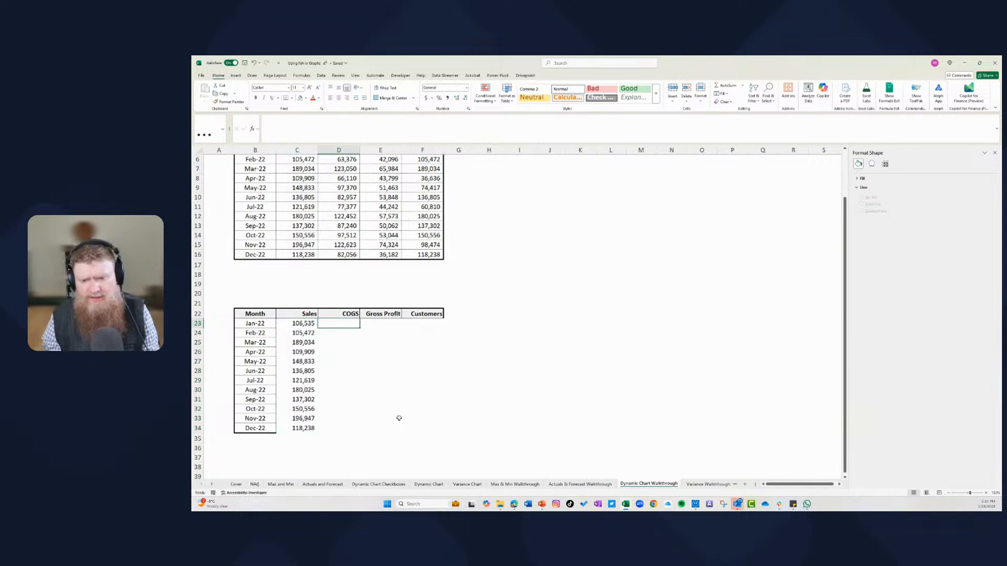
{"action": "type", "text": "="}
{"action": "key", "text": "Up"}
{"action": "key", "text": "Up"}
{"action": "key", "text": "Up"}
{"action": "key", "text": "Up"}
{"action": "key", "text": "Up"}
{"action": "key", "text": "Up"}
{"action": "key", "text": "Up"}
{"action": "key", "text": "Up"}
{"action": "key", "text": "Up"}
{"action": "key", "text": "Up"}
{"action": "key", "text": "Up"}
{"action": "key", "text": "Up"}
{"action": "key", "text": "Up"}
{"action": "key", "text": "Up"}
{"action": "key", "text": "Up"}
{"action": "key", "text": "Up"}
{"action": "key", "text": "Up"}
{"action": "key", "text": "Up"}
{"action": "key", "text": "Up"}
{"action": "key", "text": "Up"}
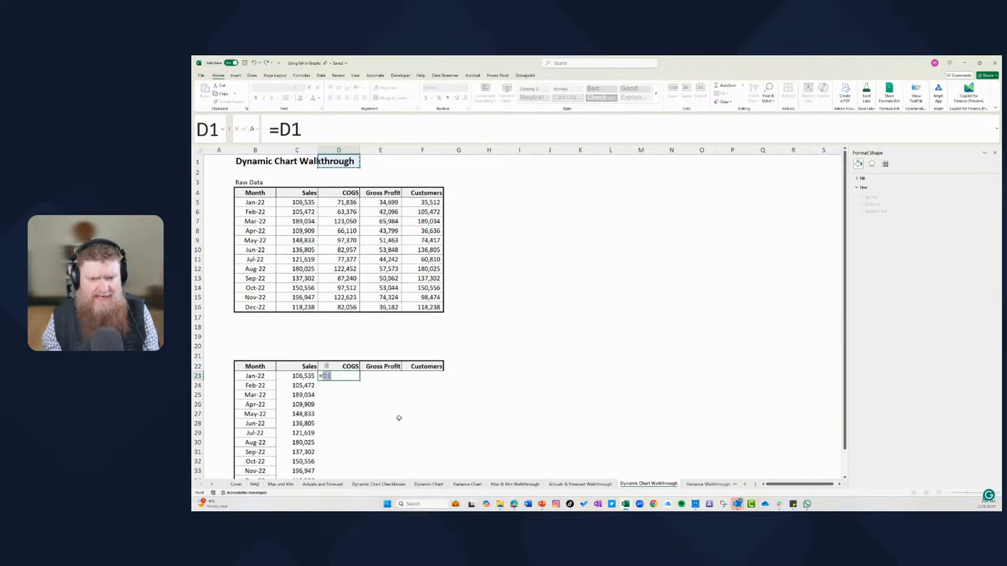
{"action": "key", "text": "Down"}
{"action": "key", "text": "Down"}
{"action": "key", "text": "Down"}
{"action": "key", "text": "Down"}
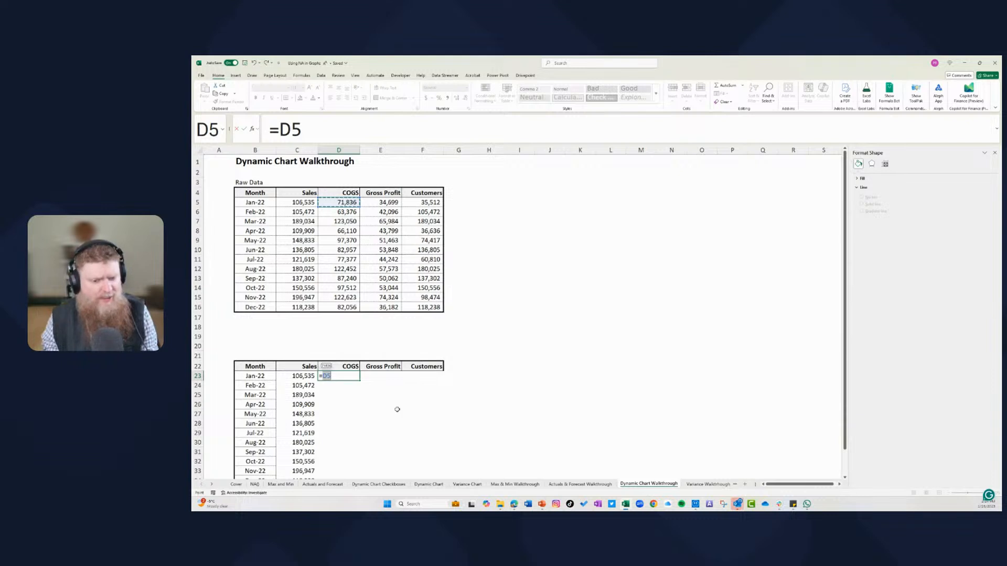
{"action": "key", "text": "Escape"}
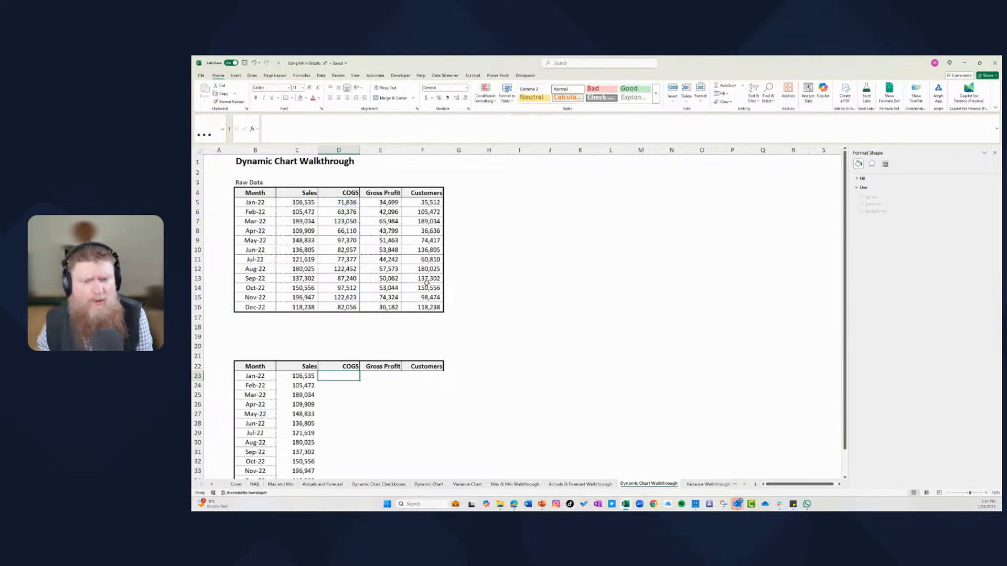
Insert a checkbox in D23, and try a block of checkboxes in I4:I7.
{"action": "left_click", "coordinate": [236, 76]}
{"action": "left_click", "coordinate": [365, 101]}
{"action": "left_click_drag", "start_coordinate": [508, 198], "coordinate": [536, 220]}
{"action": "left_click", "coordinate": [371, 91]}
{"action": "left_click", "coordinate": [571, 231]}
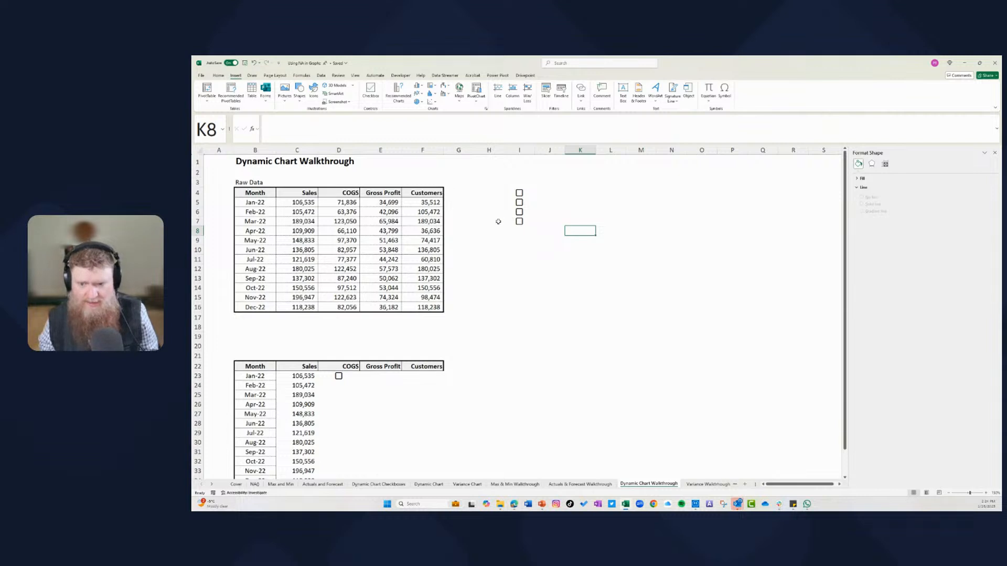
{"action": "key", "text": "ctrl+z"}
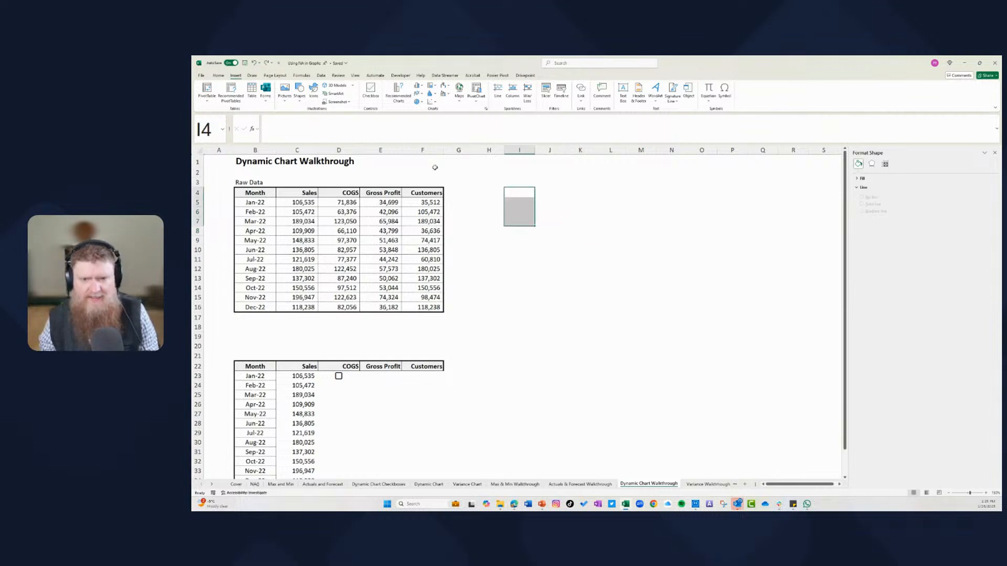
Insert a single checkbox in I4 and test it by ticking and unticking it.
{"action": "left_click", "coordinate": [518, 192]}
{"action": "left_click", "coordinate": [369, 96]}
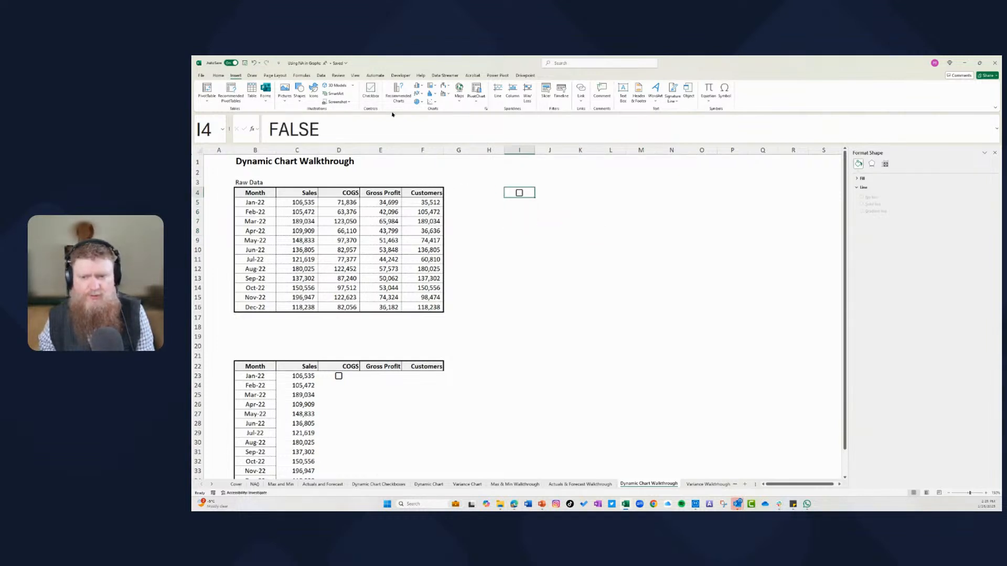
{"action": "left_click", "coordinate": [519, 194]}
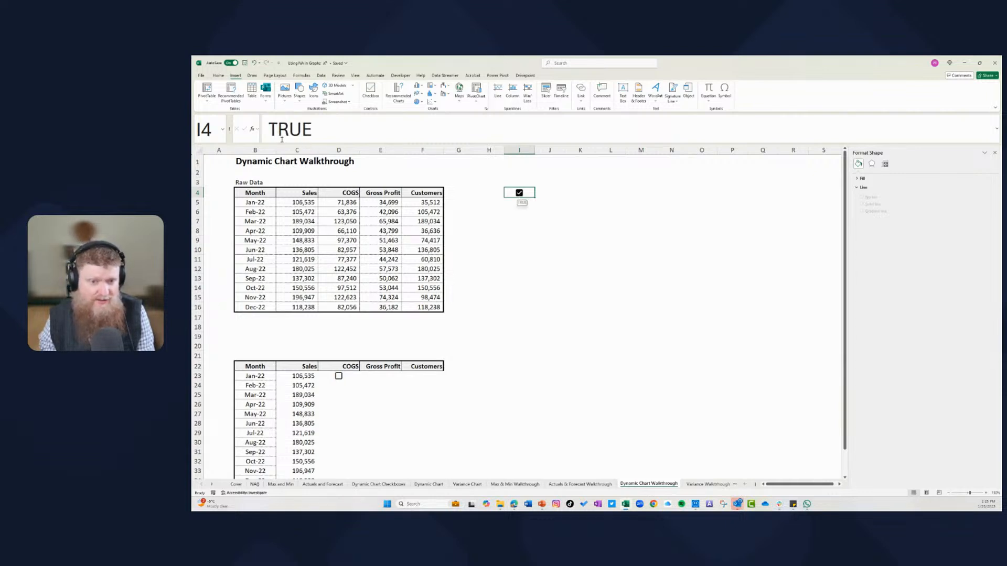
{"action": "left_click", "coordinate": [519, 194]}
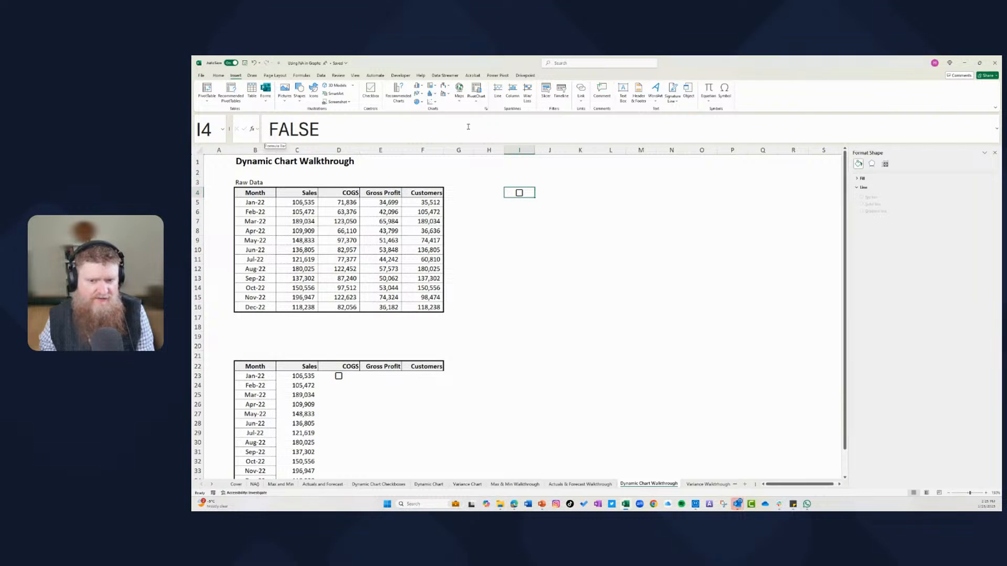
Link D21, above the second table's COGS heading, to the checkbox cell with =I4.
{"action": "left_click", "coordinate": [319, 356]}
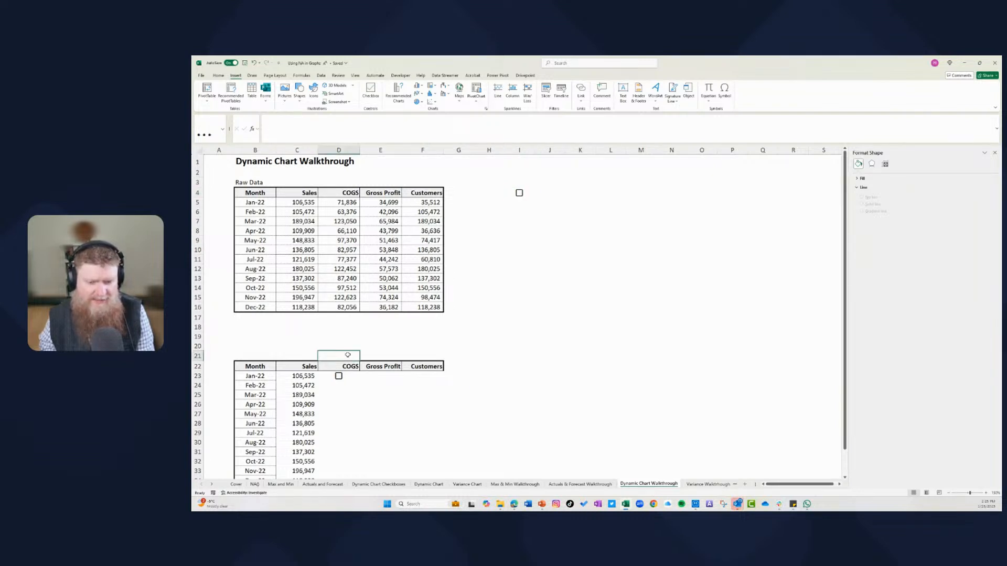
{"action": "type", "text": "="}
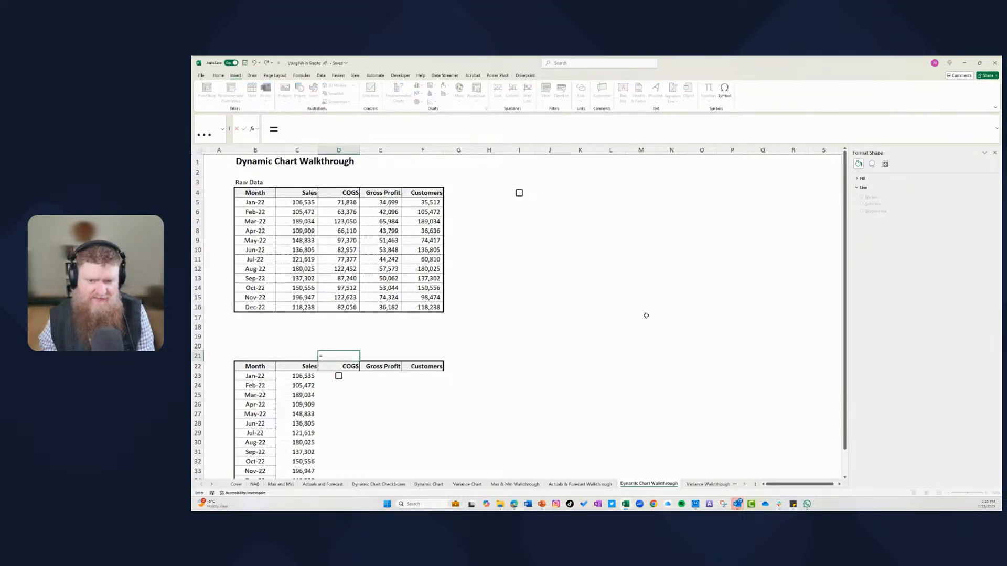
{"action": "left_click", "coordinate": [552, 193]}
{"action": "key", "text": "Left"}
{"action": "key", "text": "Return"}
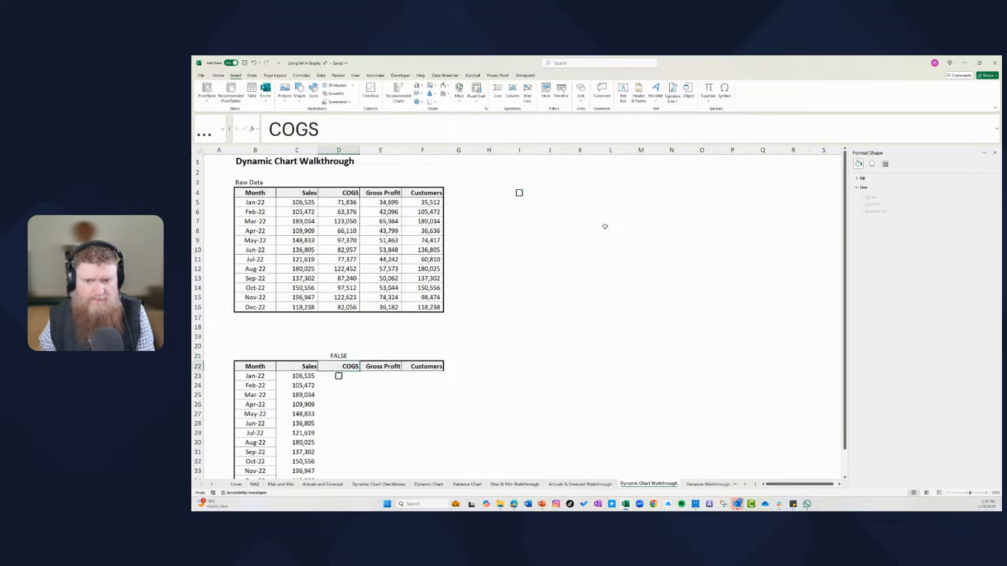
Toggle the I4 checkbox several times to test the link in D21, leaving it ticked.
{"action": "left_click", "coordinate": [519, 193]}
{"action": "left_click", "coordinate": [522, 193]}
{"action": "left_click", "coordinate": [522, 193]}
{"action": "left_click", "coordinate": [521, 194]}
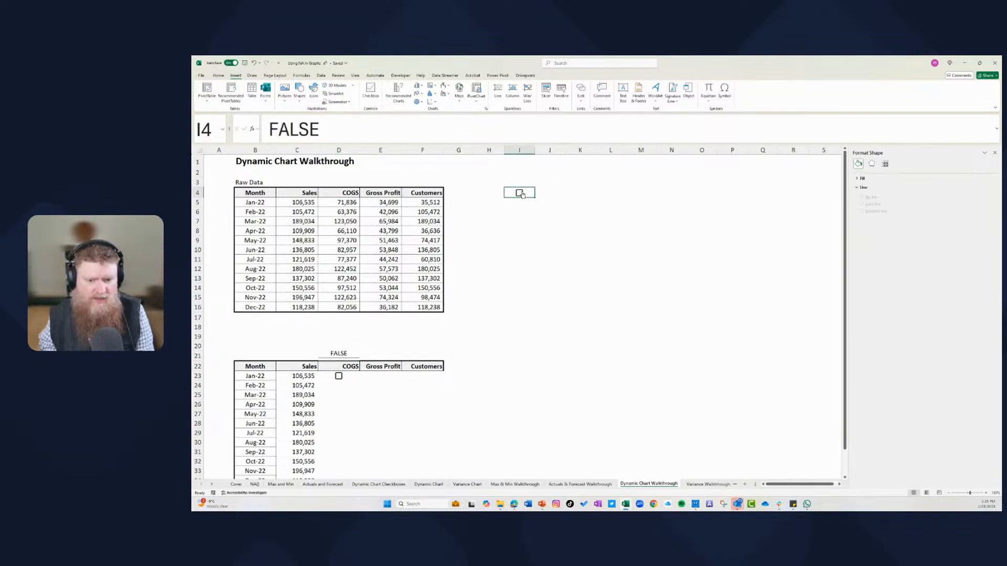
Delete the leftover checkbox from D23 in the second table's COGS column.
{"action": "left_click", "coordinate": [373, 383]}
{"action": "key", "text": "Left"}
{"action": "key", "text": "Up"}
{"action": "key", "text": "Delete"}
Label the I4 checkbox by entering COGS in J4.
{"action": "key", "text": "Up"}
{"action": "key", "text": "Right"}
{"action": "key", "text": "Up"}
{"action": "key", "text": "Right"}
{"action": "key", "text": "Right"}
{"action": "key", "text": "Right"}
{"action": "key", "text": "Right"}
{"action": "key", "text": "Right"}
{"action": "key", "text": "Up"}
{"action": "key", "text": "Up"}
{"action": "key", "text": "Up"}
{"action": "key", "text": "Up"}
{"action": "key", "text": "Up"}
{"action": "key", "text": "Up"}
{"action": "key", "text": "Up"}
{"action": "key", "text": "Up"}
{"action": "key", "text": "Up"}
{"action": "key", "text": "Up"}
{"action": "key", "text": "Up"}
{"action": "key", "text": "Up"}
{"action": "key", "text": "Up"}
{"action": "key", "text": "Up"}
{"action": "key", "text": "Up"}
{"action": "key", "text": "Up"}
{"action": "key", "text": "Up"}
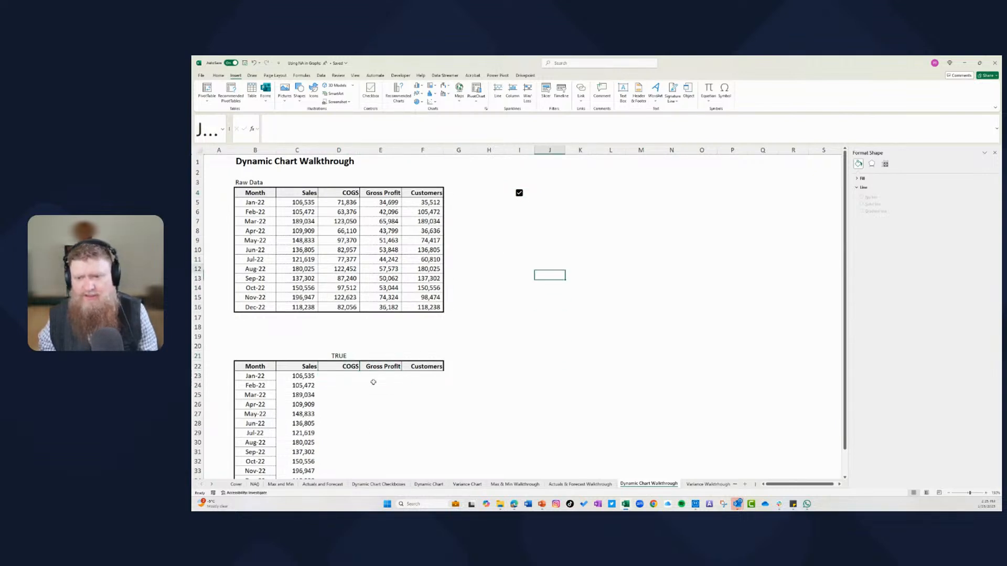
{"action": "type", "text": "COGS"}
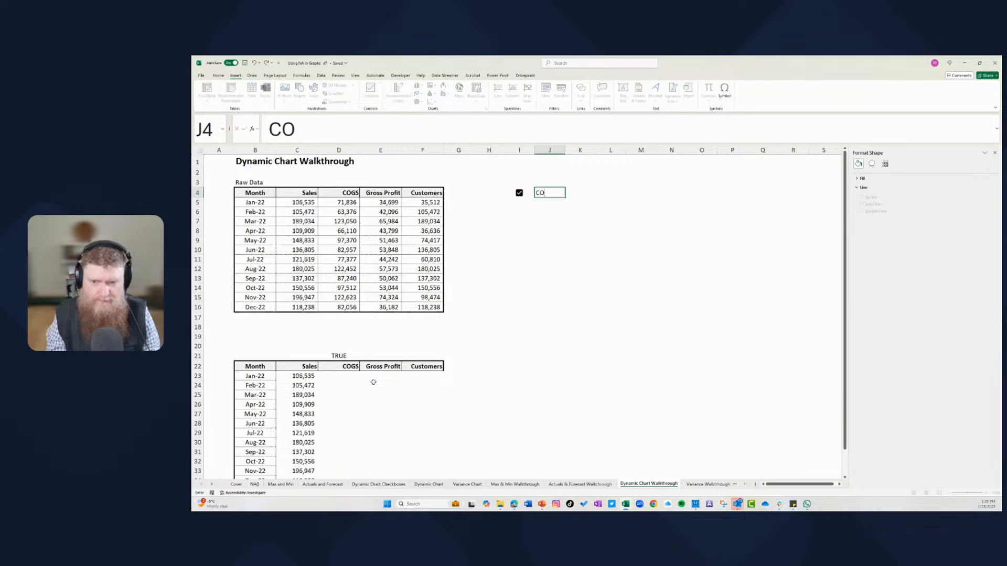
{"action": "key", "text": "Return"}
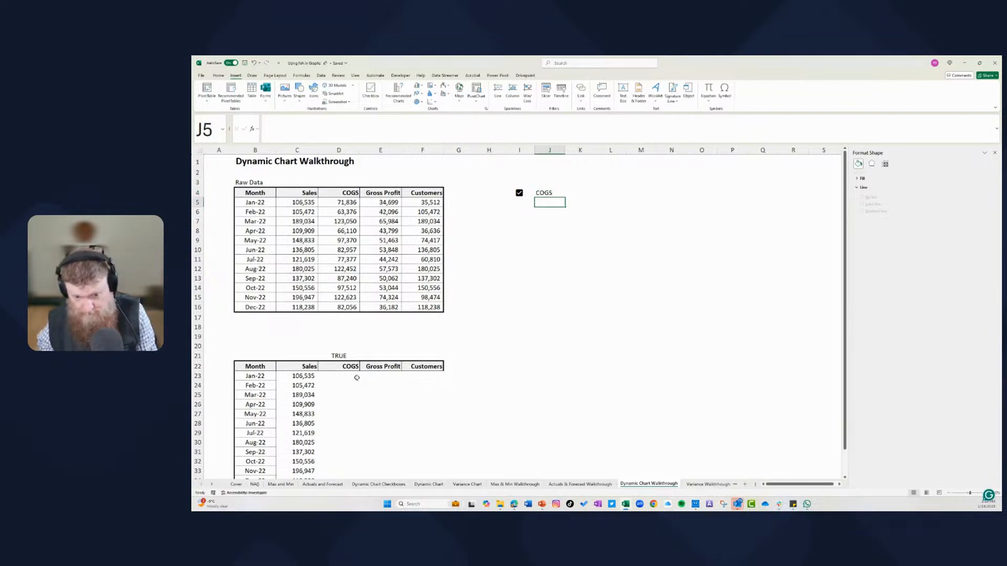
Enter =IF(D21,D5,NA()) in D23 as the second table's Jan-22 COGS formula.
{"action": "left_click", "coordinate": [357, 378]}
{"action": "type", "text": "="}
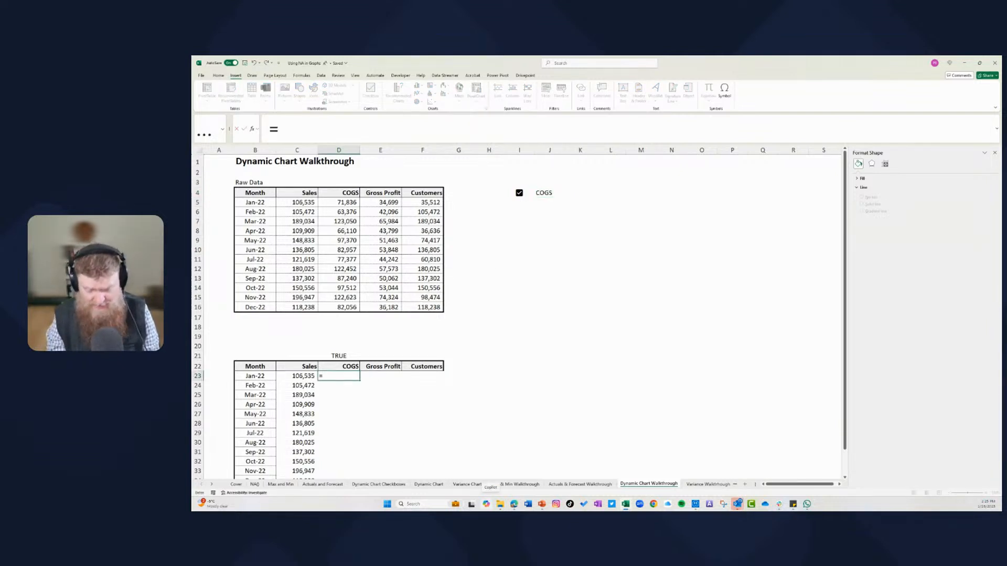
{"action": "type", "text": "IF"}
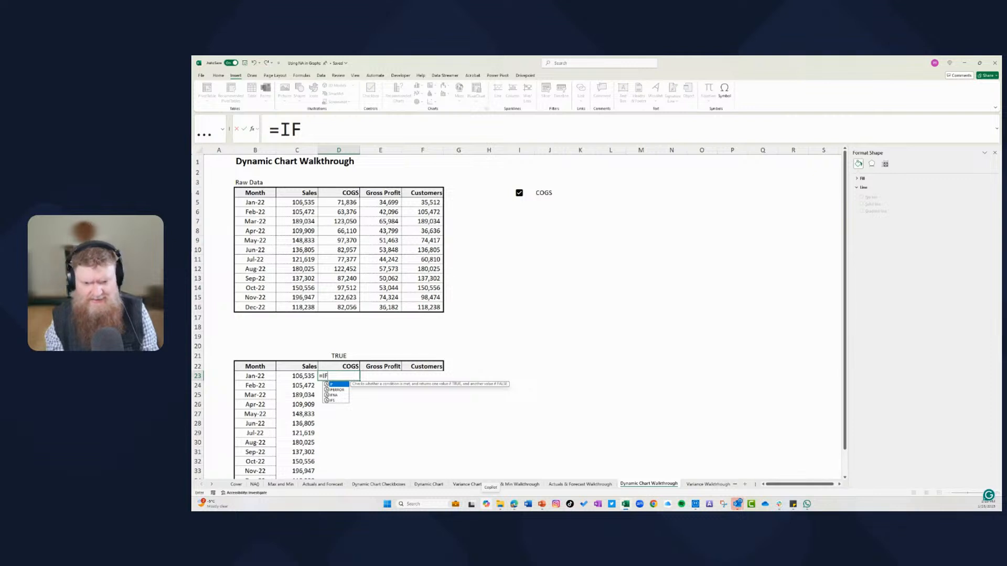
{"action": "type", "text": "("}
{"action": "key", "text": "Up"}
{"action": "key", "text": "Up"}
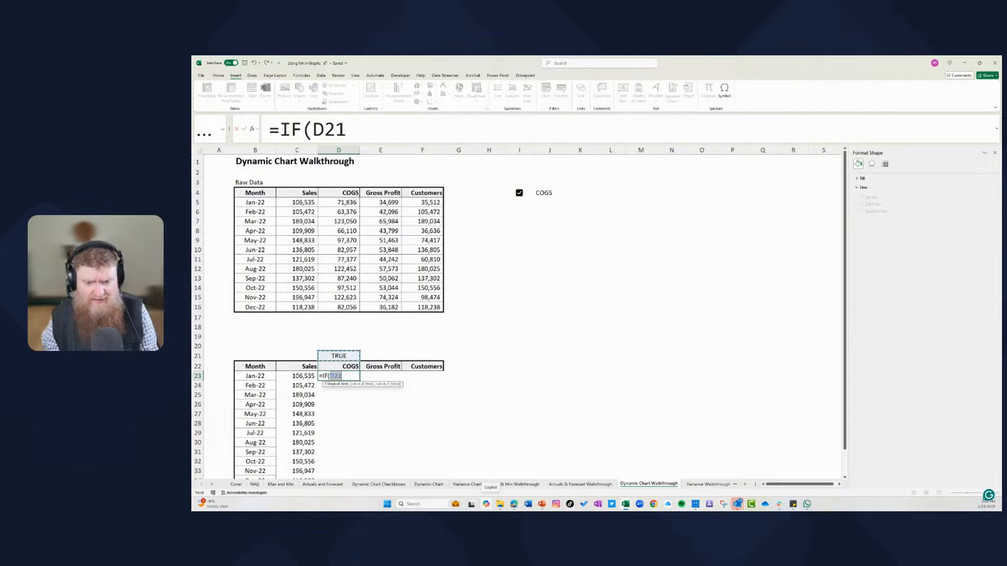
{"action": "left_click", "coordinate": [364, 133]}
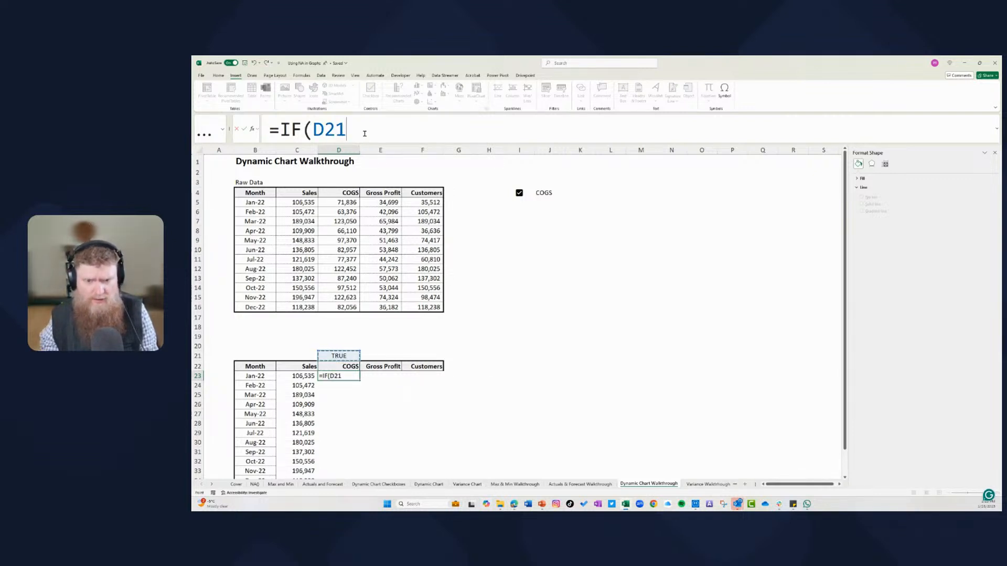
{"action": "type", "text": ","}
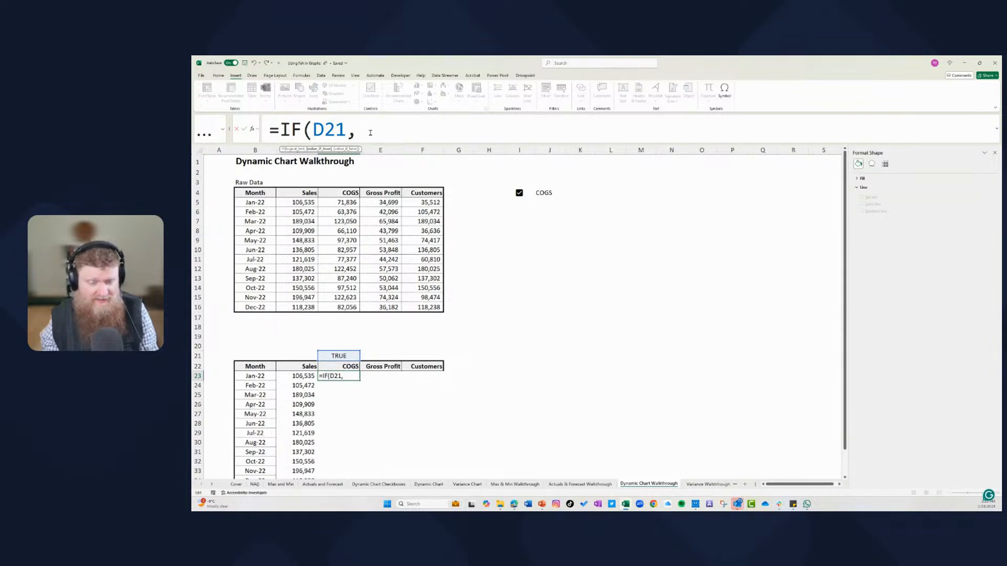
{"action": "left_click", "coordinate": [343, 203]}
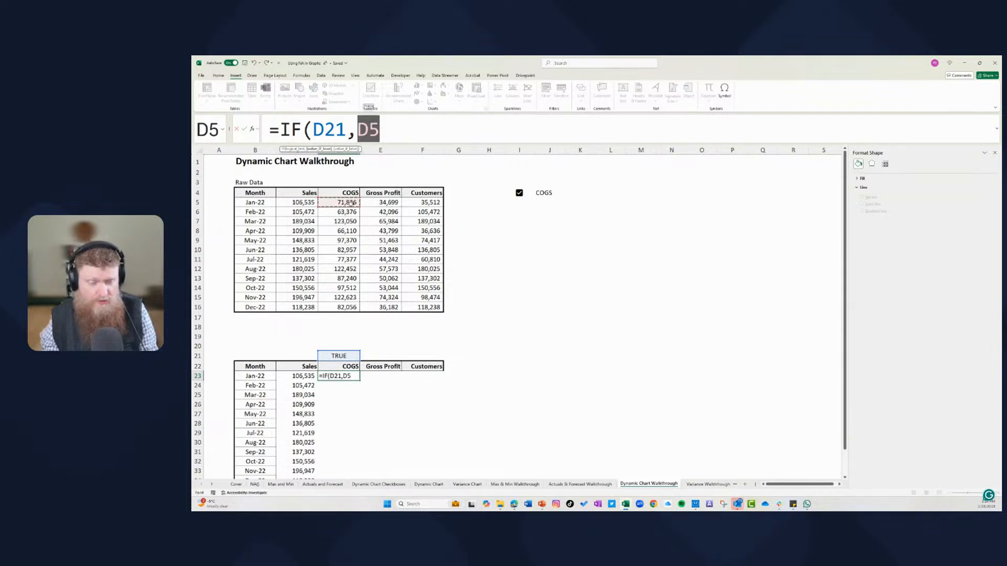
{"action": "left_click", "coordinate": [394, 133]}
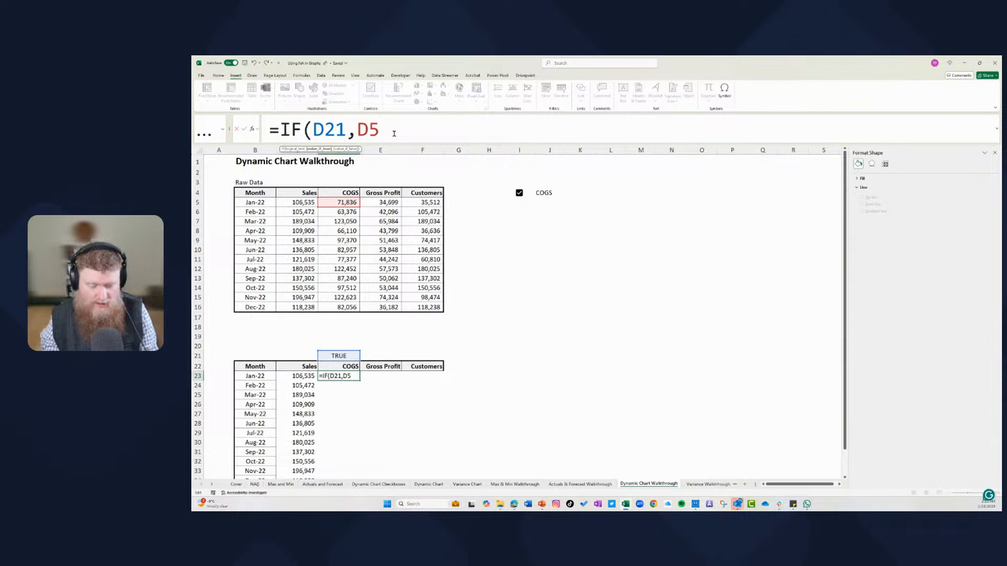
{"action": "type", "text": ",NA"}
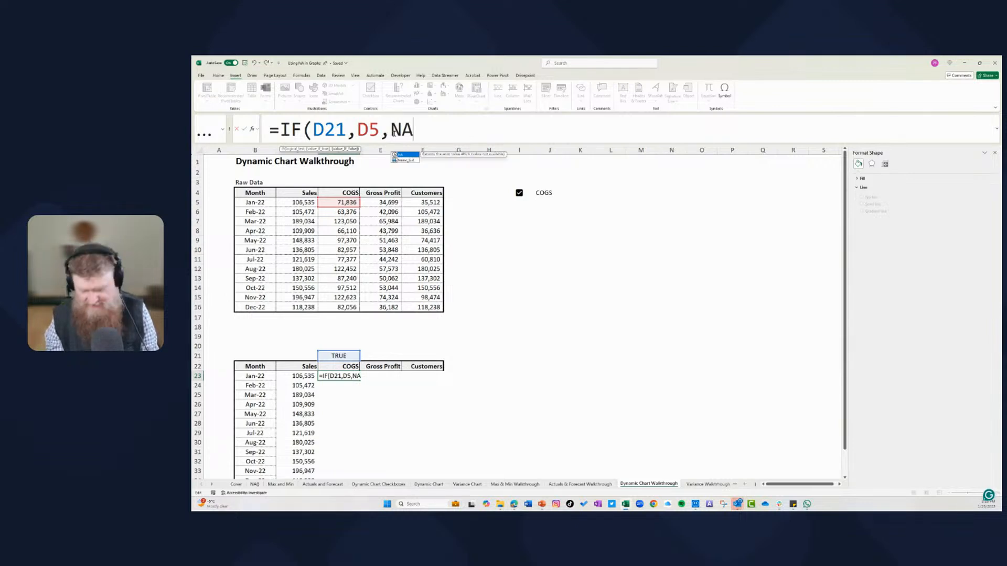
{"action": "type", "text": "())"}
{"action": "key", "text": "Return"}
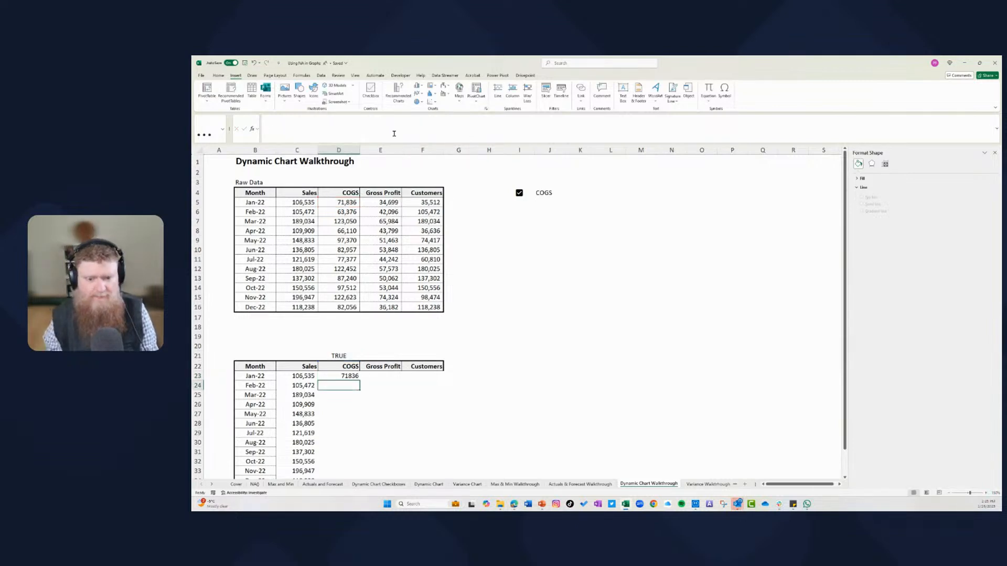
Lock the row of the checkbox reference in D23, making the formula =IF(D$21,D5,NA()).
{"action": "left_click", "coordinate": [349, 376]}
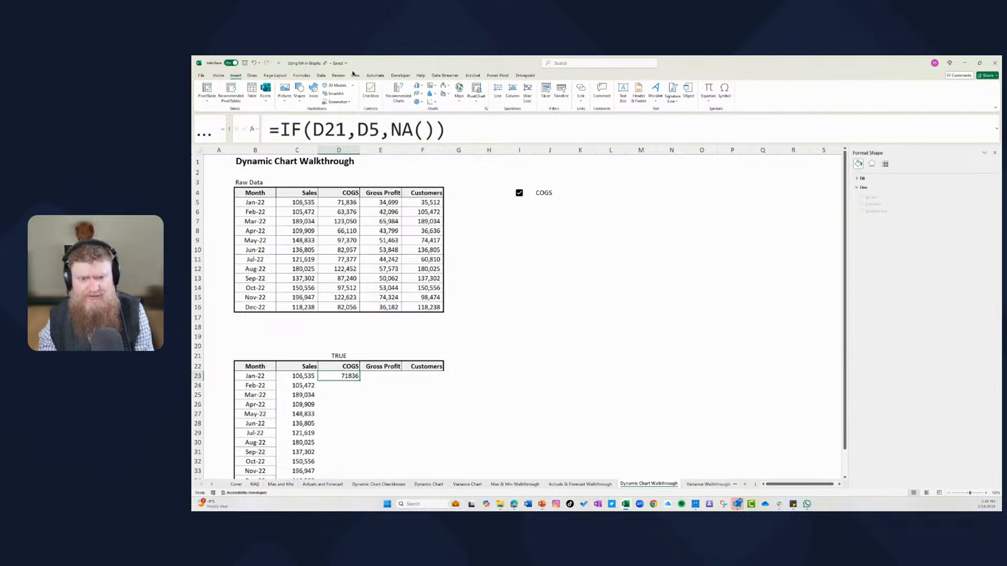
{"action": "left_click_drag", "start_coordinate": [314, 131], "coordinate": [359, 131]}
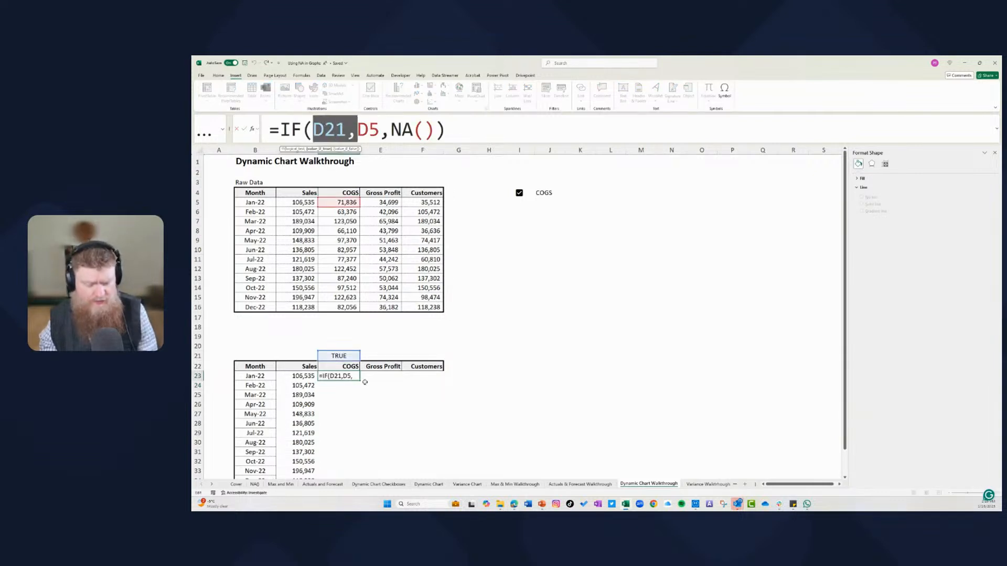
{"action": "key", "text": "Escape"}
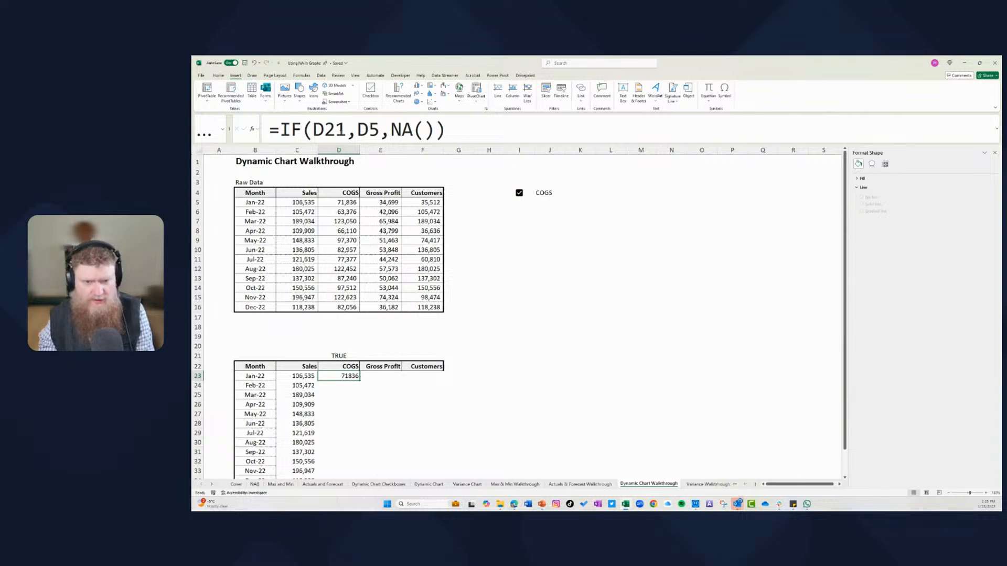
{"action": "left_click", "coordinate": [335, 130]}
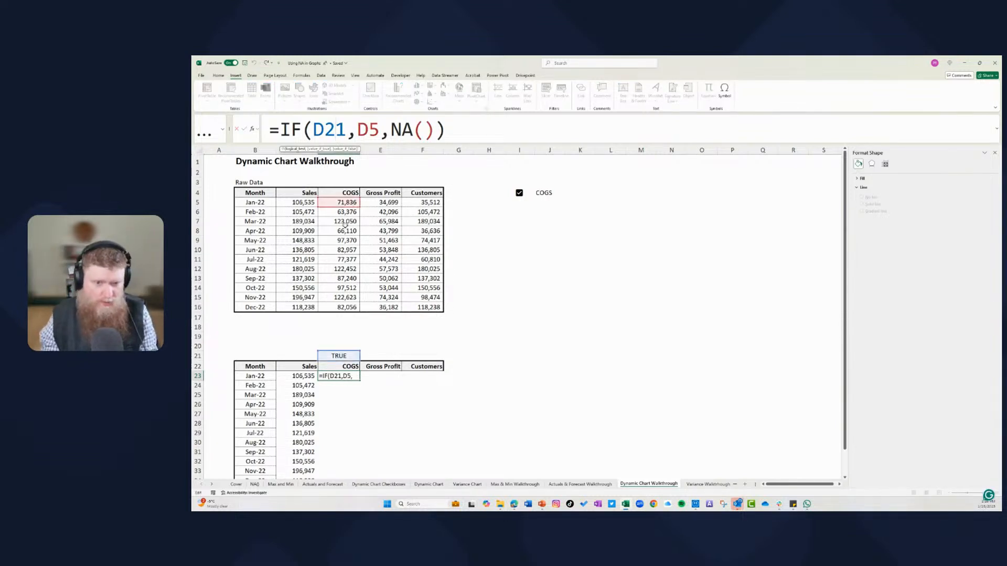
{"action": "type", "text": "$"}
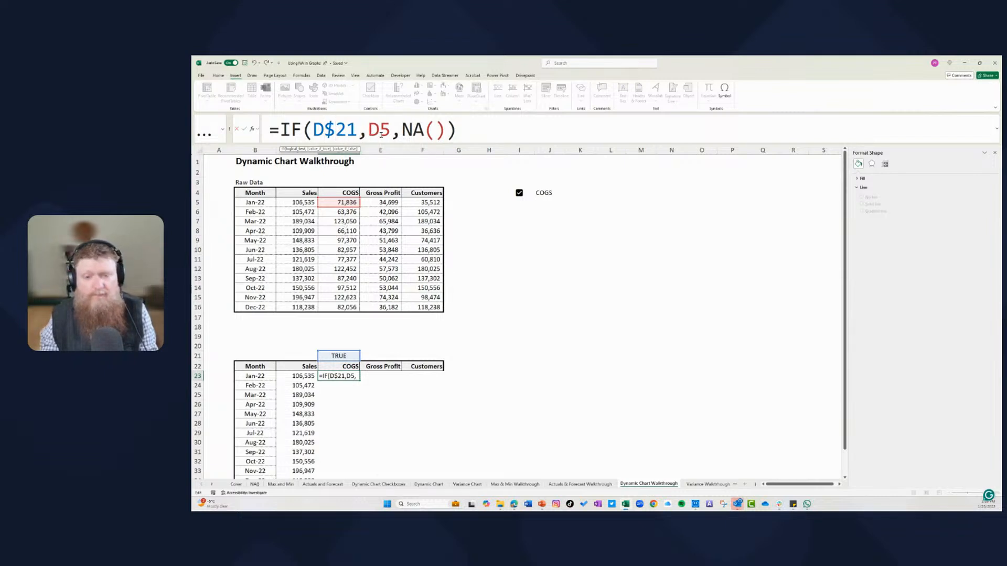
{"action": "key", "text": "Return"}
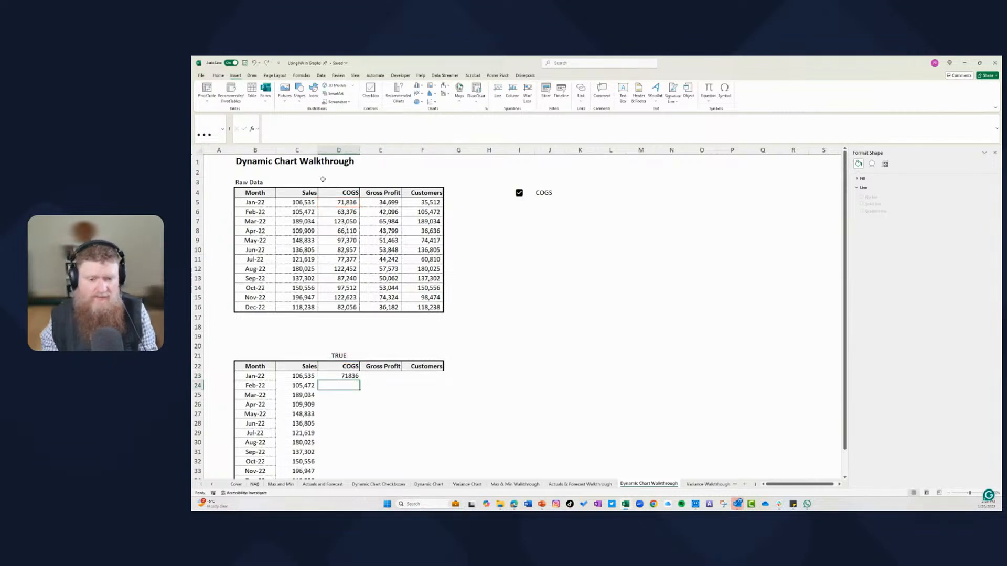
Fill the COGS formula down through Dec-22 (D34) and test it by toggling the I4 checkbox, leaving it ticked.
{"action": "left_click", "coordinate": [355, 375]}
{"action": "left_click_drag", "start_coordinate": [360, 381], "coordinate": [344, 460]}
{"action": "left_click", "coordinate": [519, 170]}
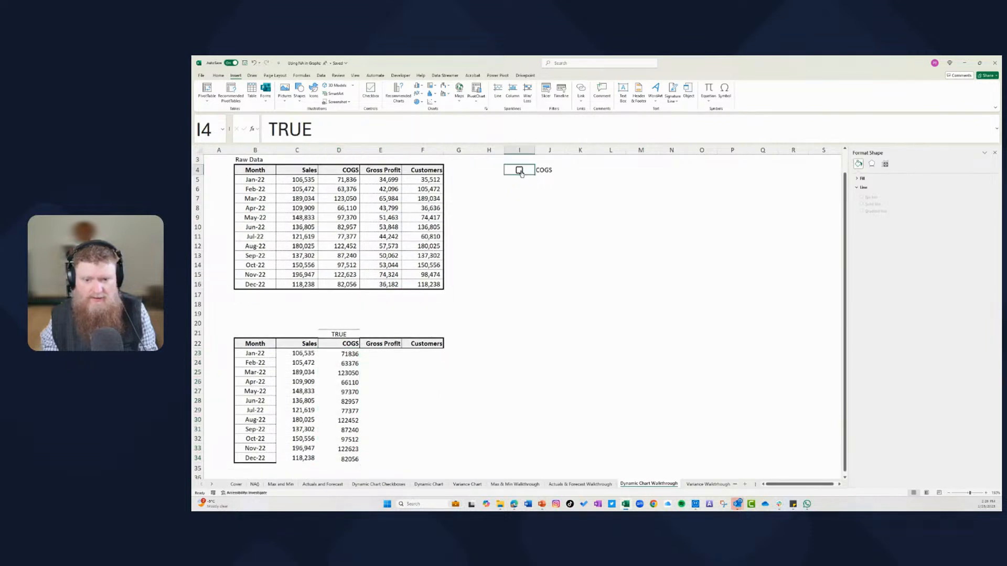
{"action": "left_click", "coordinate": [520, 170]}
{"action": "left_click", "coordinate": [519, 170]}
{"action": "left_click", "coordinate": [519, 170]}
Copy the number formatting of the second table's Sales values (C23:C34) onto the COGS values in D23:D34.
{"action": "left_click_drag", "start_coordinate": [302, 355], "coordinate": [306, 459]}
{"action": "left_click", "coordinate": [224, 76]}
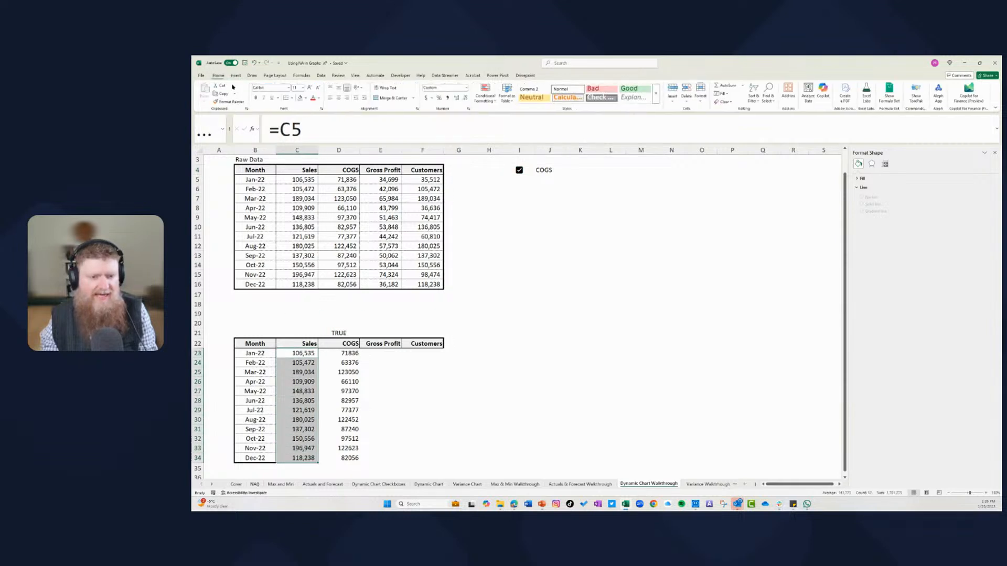
{"action": "left_click", "coordinate": [235, 102]}
{"action": "left_click_drag", "start_coordinate": [347, 353], "coordinate": [348, 457]}
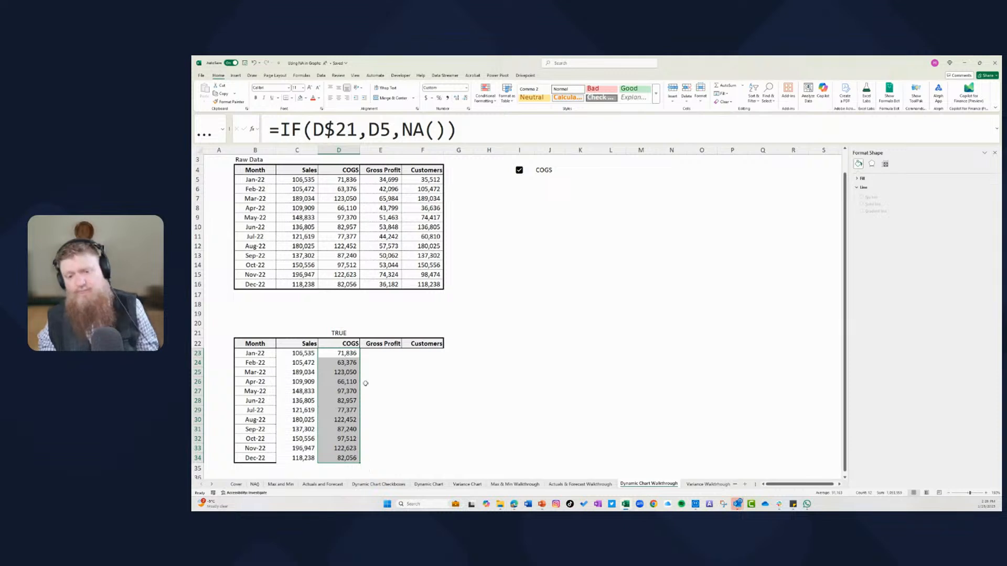
Insert a checkbox in I6 and label it Gross Profit in J6.
{"action": "left_click", "coordinate": [522, 188]}
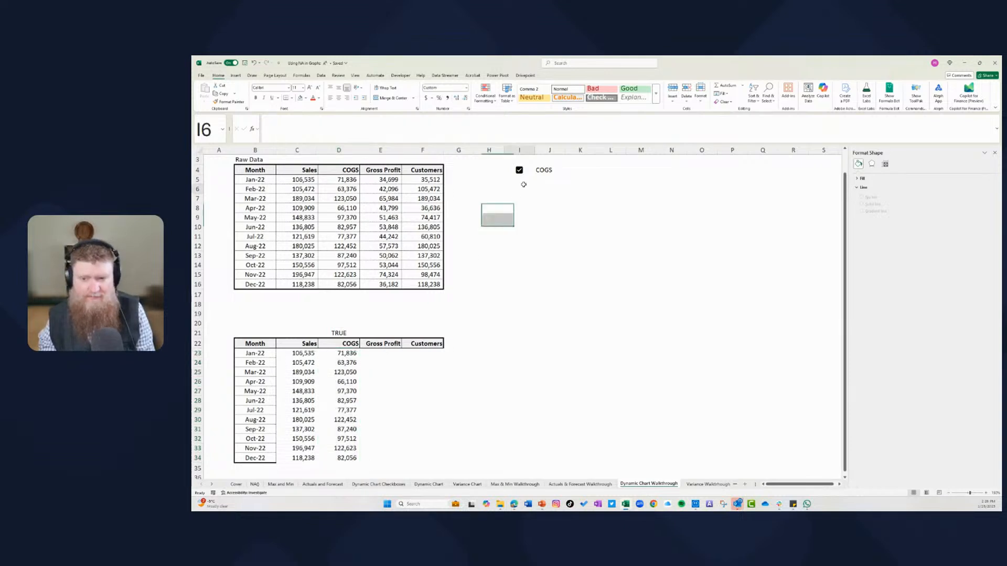
{"action": "key", "text": "Up"}
{"action": "key", "text": "Down"}
{"action": "left_click", "coordinate": [236, 76]}
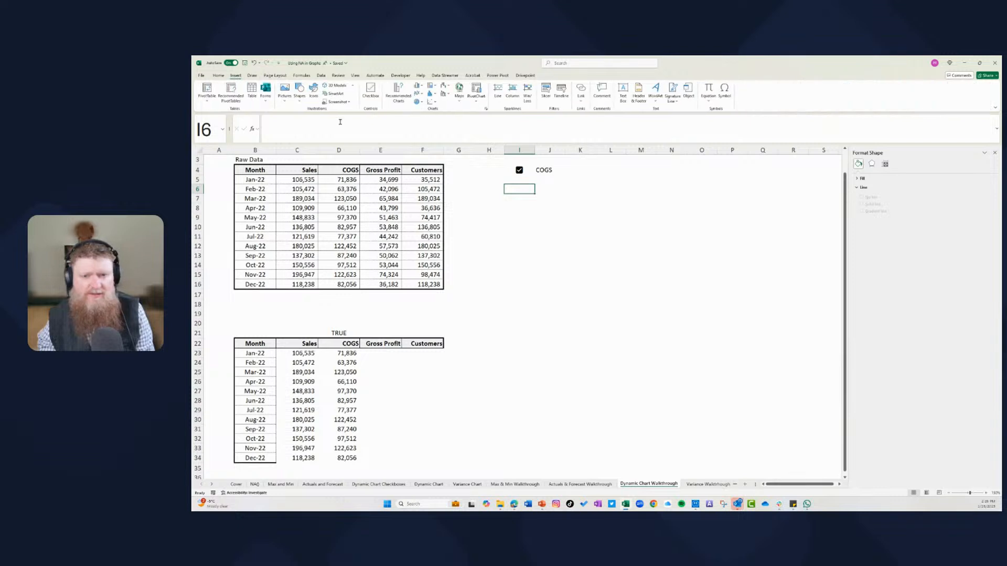
{"action": "left_click", "coordinate": [370, 90]}
{"action": "key", "text": "Right"}
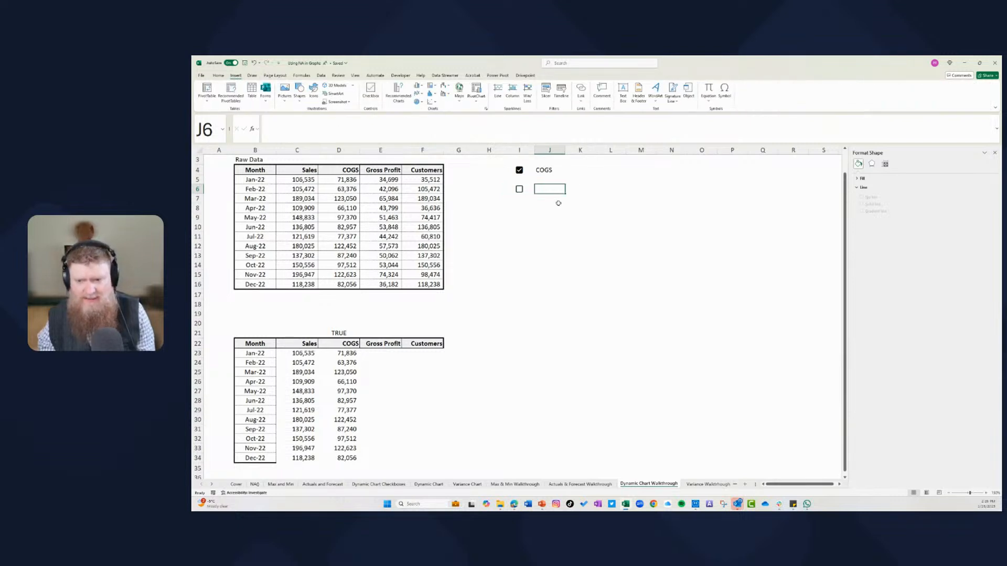
{"action": "type", "text": "Gro"}
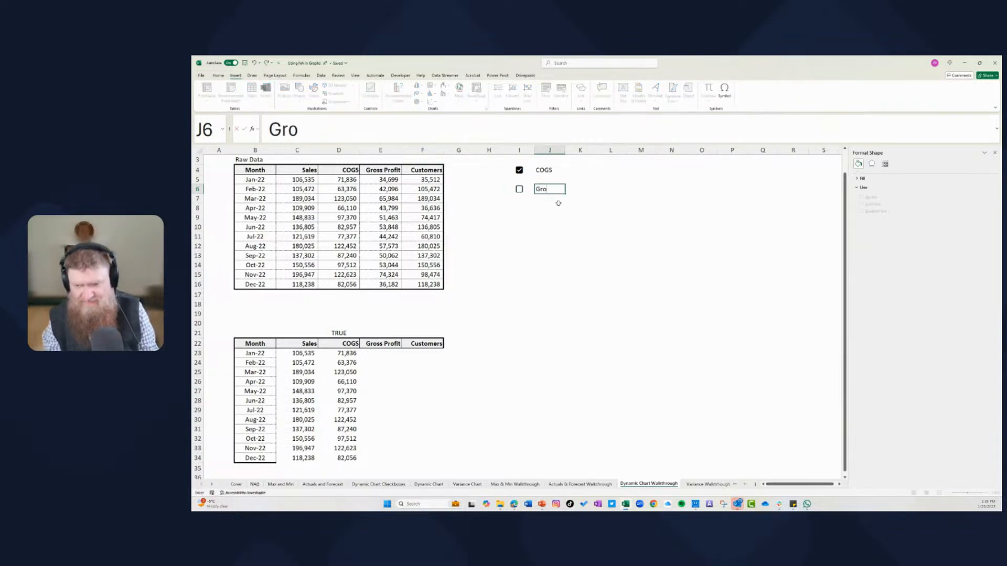
{"action": "type", "text": "ss Profit"}
{"action": "key", "text": "Return"}
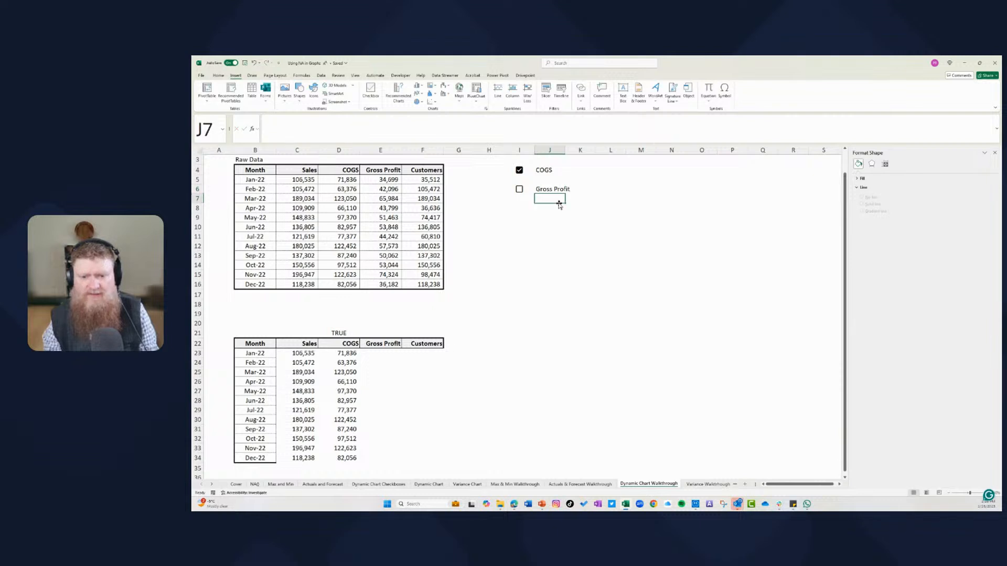
Link E21, above the second table's Gross Profit heading, to the new checkbox with =I6, and tick that checkbox.
{"action": "left_click", "coordinate": [337, 333]}
{"action": "key", "text": "ctrl+c"}
{"action": "key", "text": "Right"}
{"action": "key", "text": "ctrl+v"}
{"action": "key", "text": "F2"}
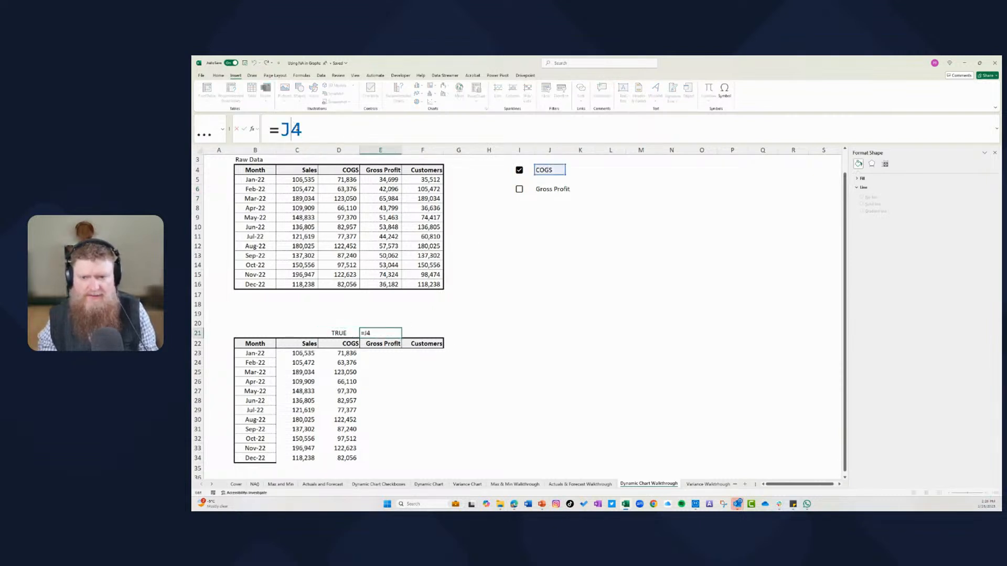
{"action": "left_click_drag", "start_coordinate": [556, 176], "coordinate": [522, 188]}
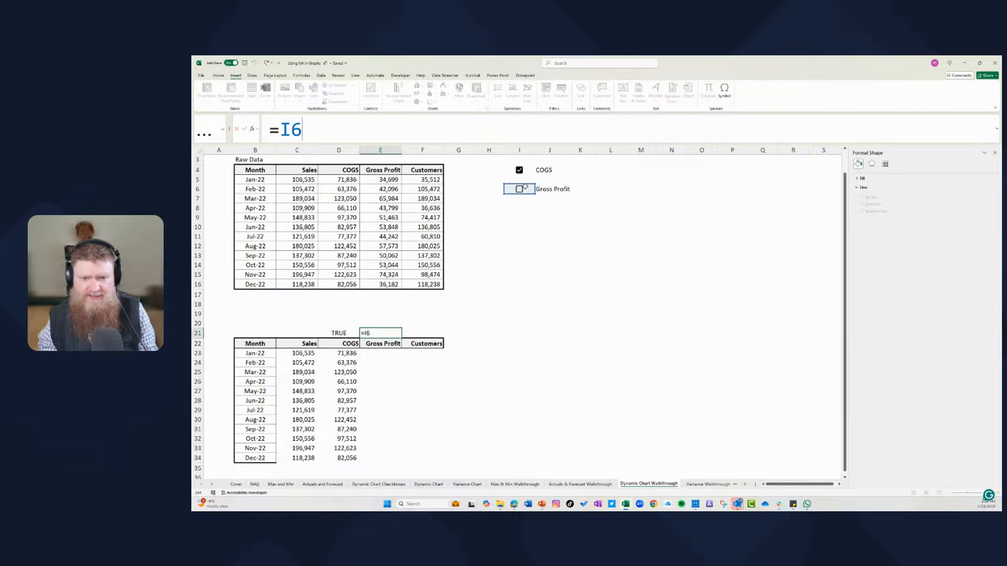
{"action": "key", "text": "Return"}
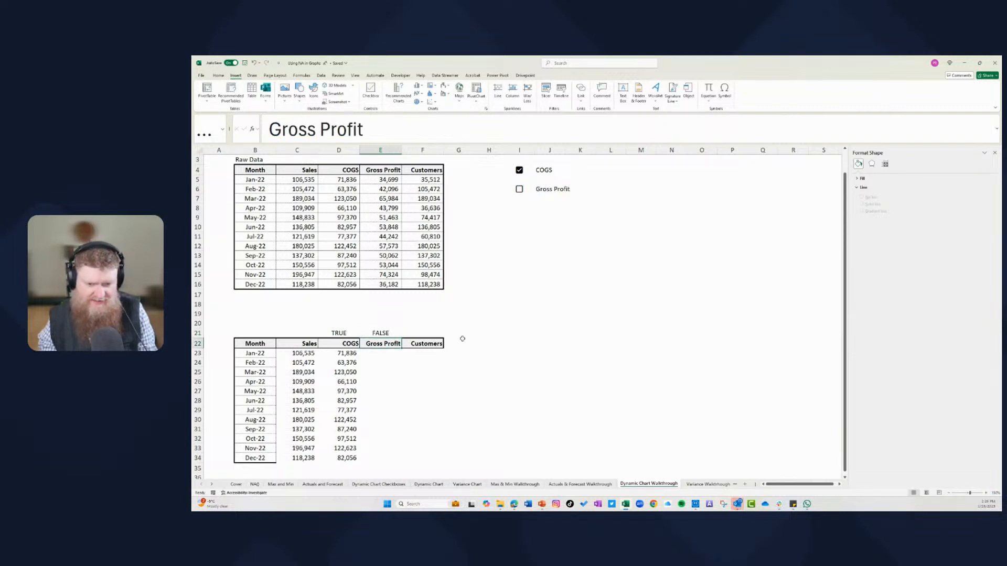
{"action": "left_click", "coordinate": [519, 189]}
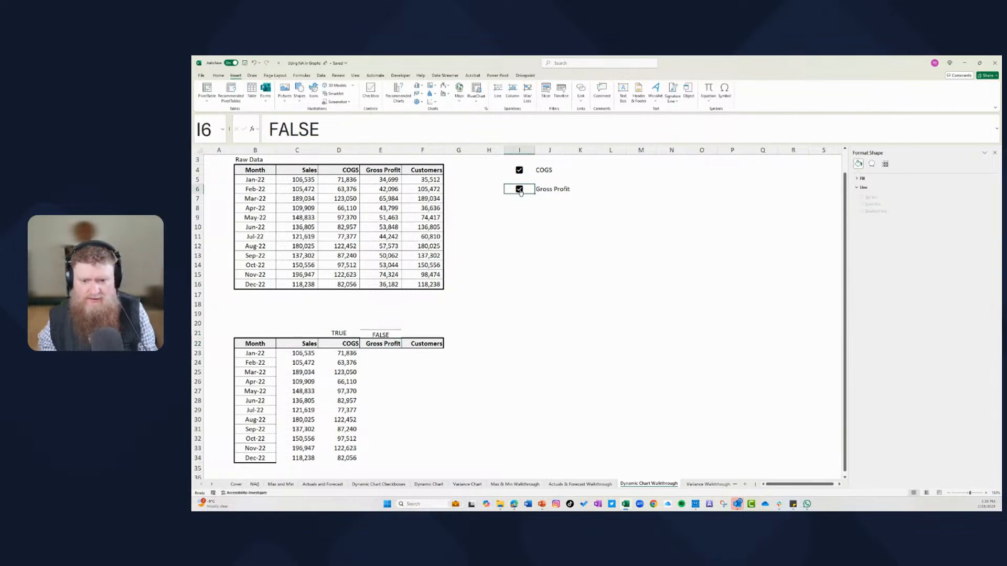
Copy the COGS formula from D23 to E23 and fill it down the Gross Profit column through Dec-22 (E34).
{"action": "left_click", "coordinate": [356, 354]}
{"action": "key", "text": "ctrl+c"}
{"action": "left_click", "coordinate": [391, 353]}
{"action": "key", "text": "ctrl+v"}
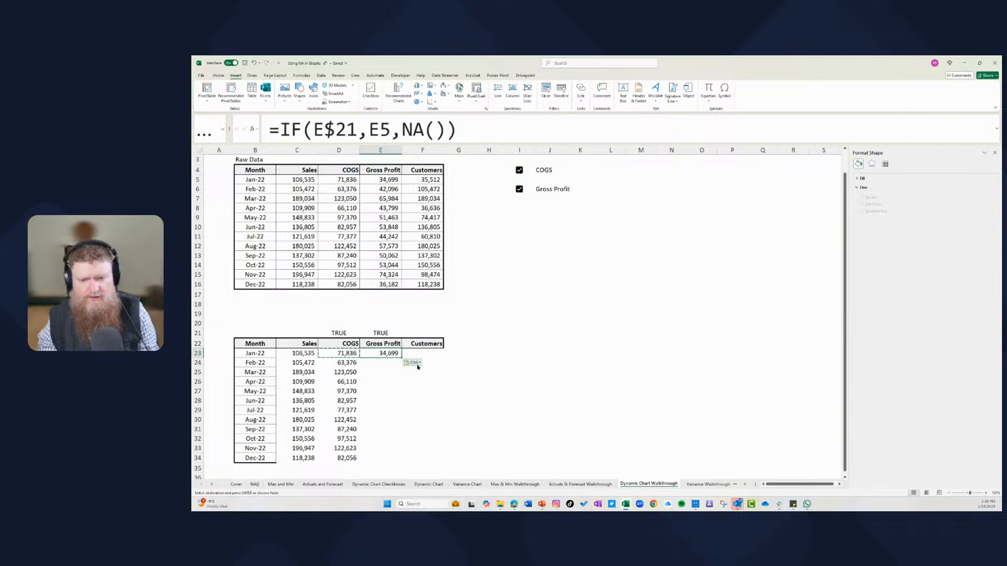
{"action": "left_click", "coordinate": [346, 128]}
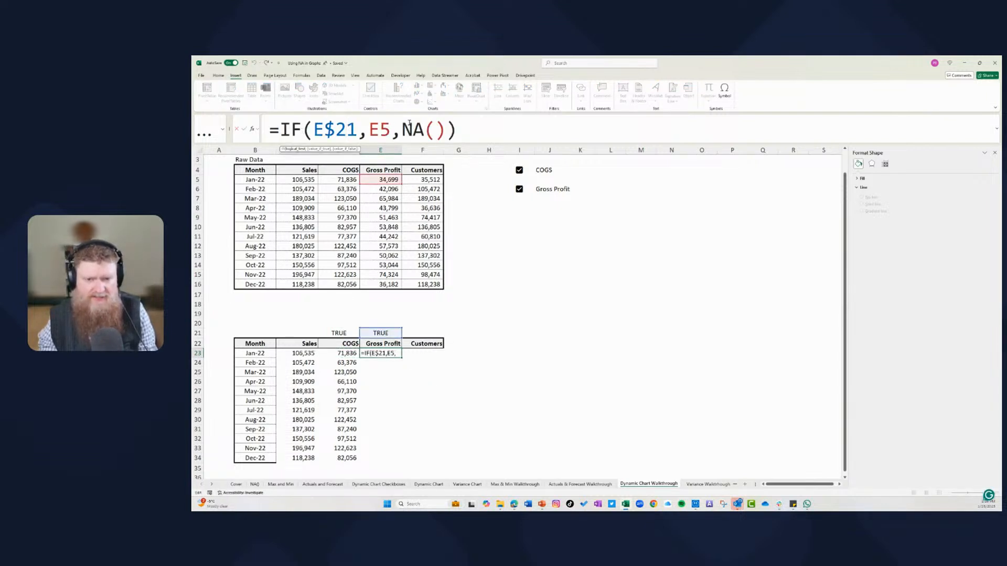
{"action": "key", "text": "Return"}
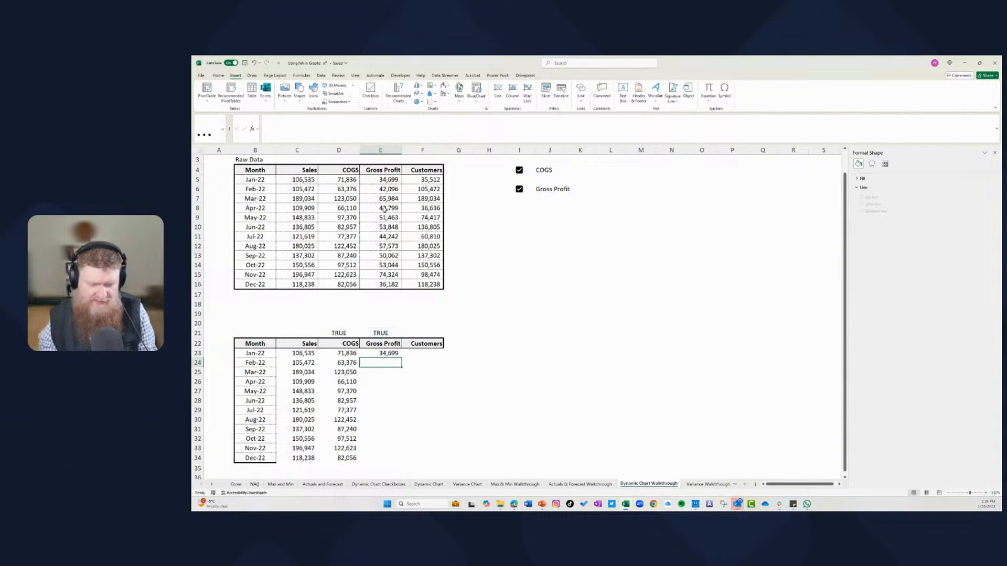
{"action": "left_click", "coordinate": [390, 353]}
{"action": "left_click_drag", "start_coordinate": [400, 357], "coordinate": [401, 462]}
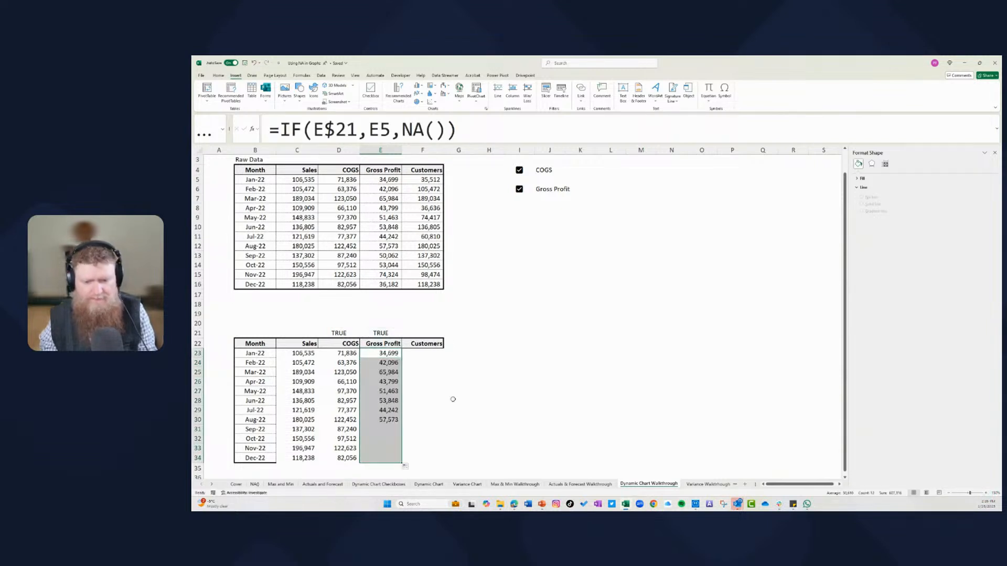
Test the Gross Profit column by unticking and re-ticking the I6 checkbox, and review the arguments of E23's IF formula.
{"action": "left_click", "coordinate": [519, 190]}
{"action": "left_click", "coordinate": [519, 189]}
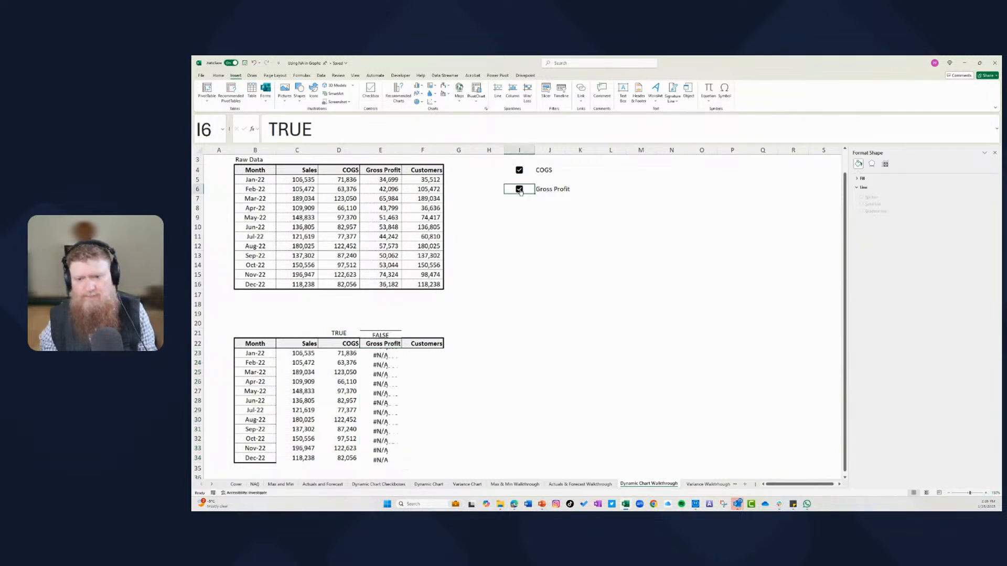
{"action": "left_click", "coordinate": [384, 355]}
{"action": "left_click_drag", "start_coordinate": [358, 128], "coordinate": [315, 128]}
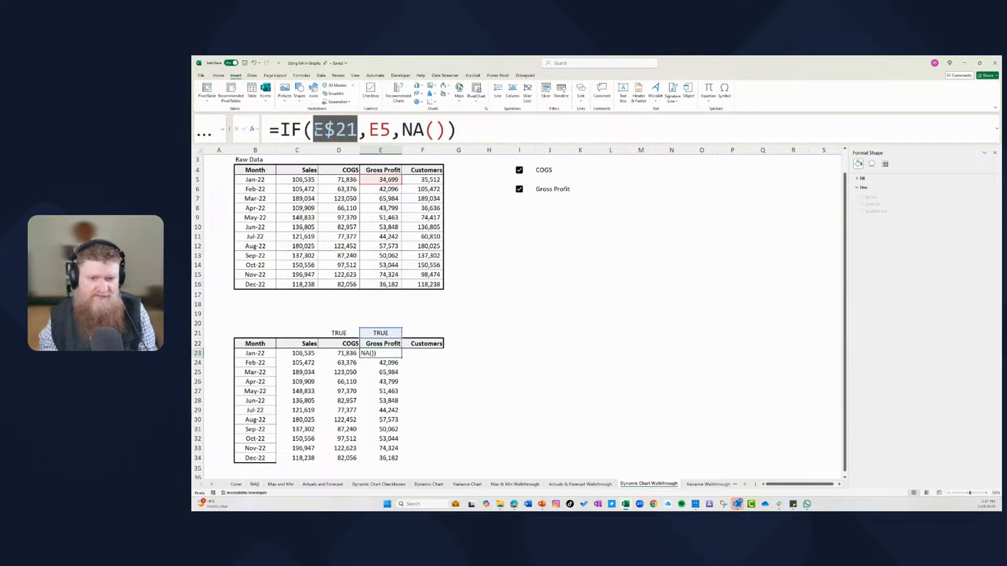
{"action": "left_click", "coordinate": [369, 129]}
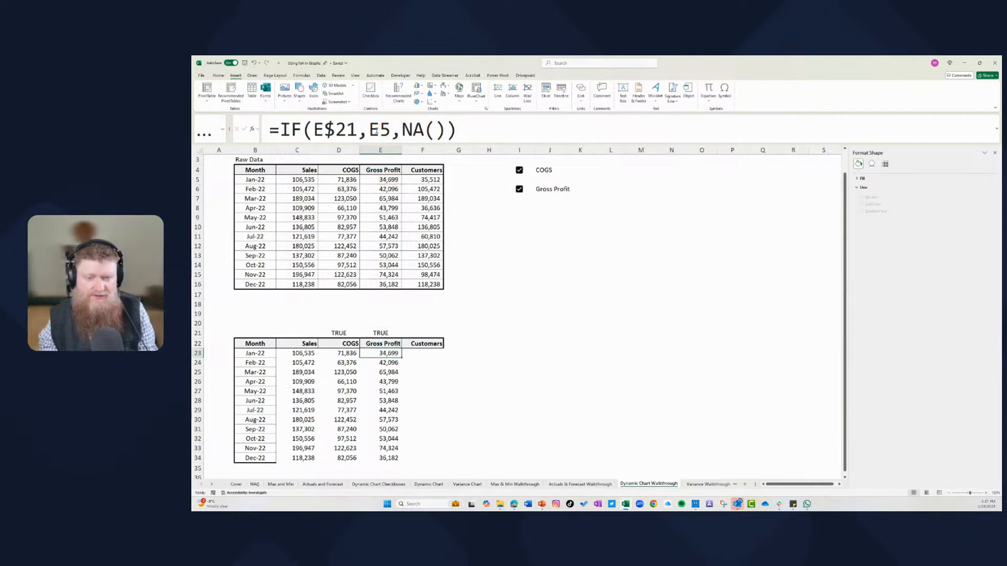
Change the IF formula in the January Gross Profit cell E23 to return the whole range E5:E16.
{"action": "left_click_drag", "start_coordinate": [371, 129], "coordinate": [390, 131]}
{"action": "key", "text": "BackSpace"}
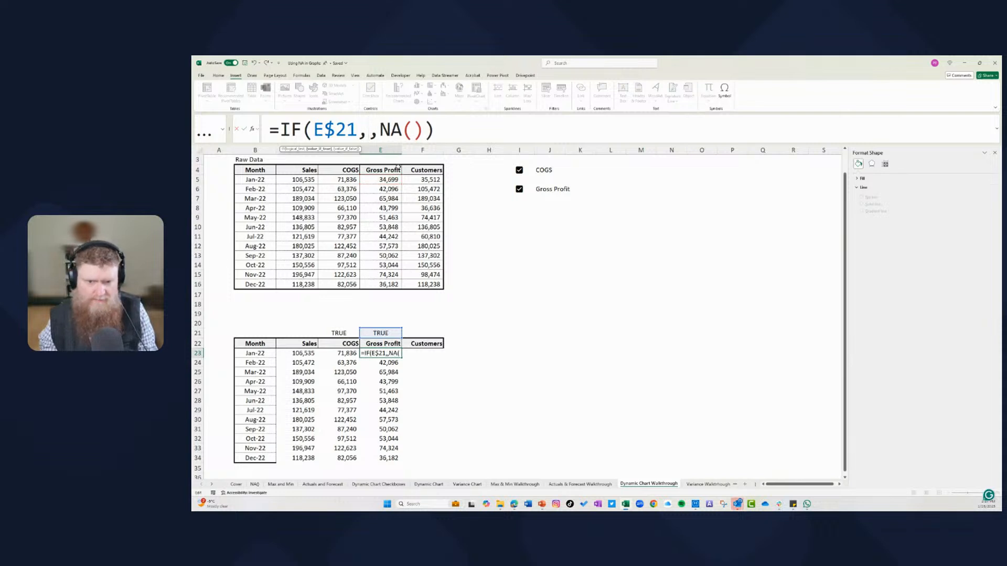
{"action": "left_click_drag", "start_coordinate": [384, 179], "coordinate": [384, 284]}
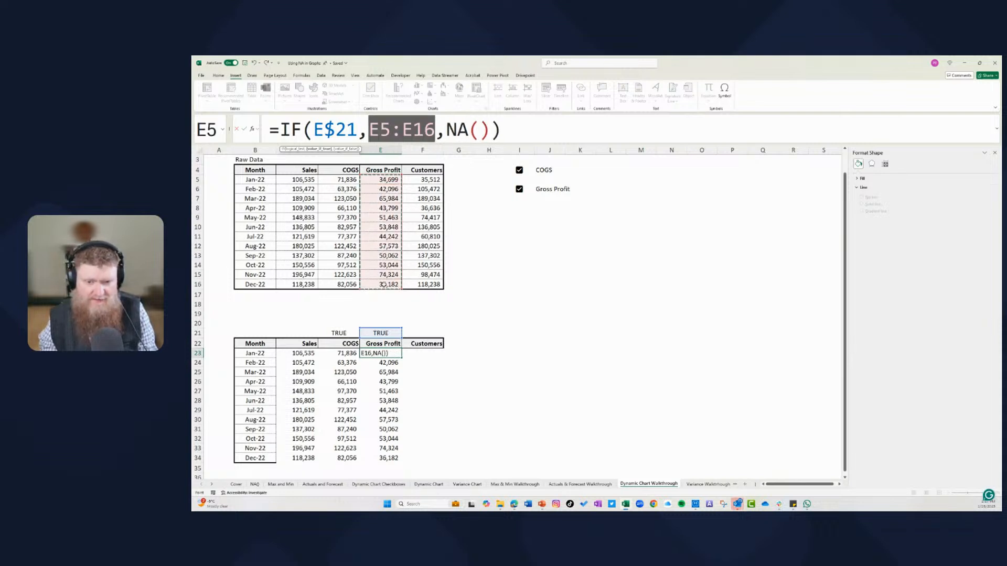
{"action": "left_click", "coordinate": [517, 133]}
{"action": "key", "text": "Return"}
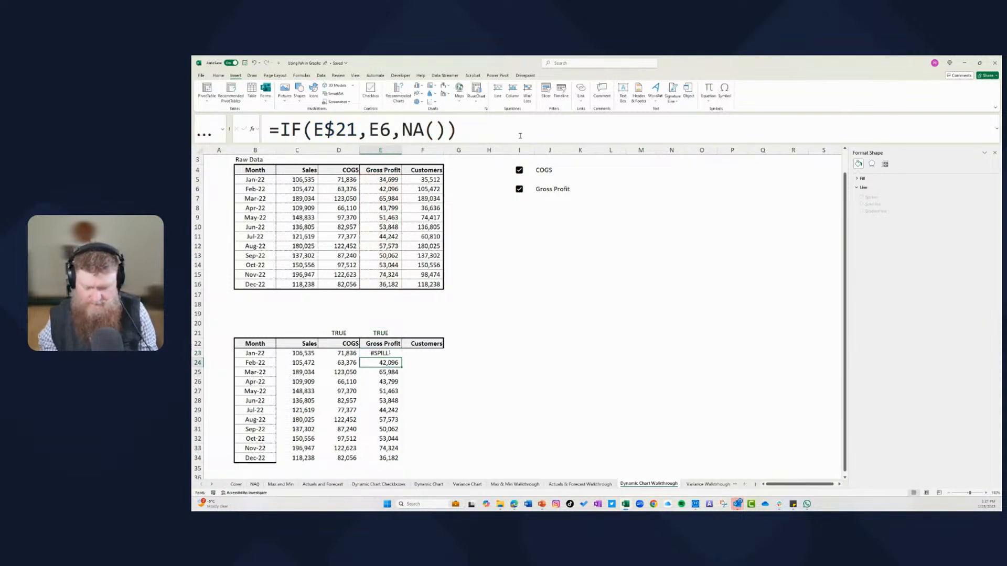
Clear the old Gross Profit formulas in E24:E34 so the array formula can spill, and inspect the filled table.
{"action": "left_click_drag", "start_coordinate": [380, 362], "coordinate": [380, 458]}
{"action": "key", "text": "Delete"}
{"action": "left_click_drag", "start_coordinate": [383, 354], "coordinate": [383, 458]}
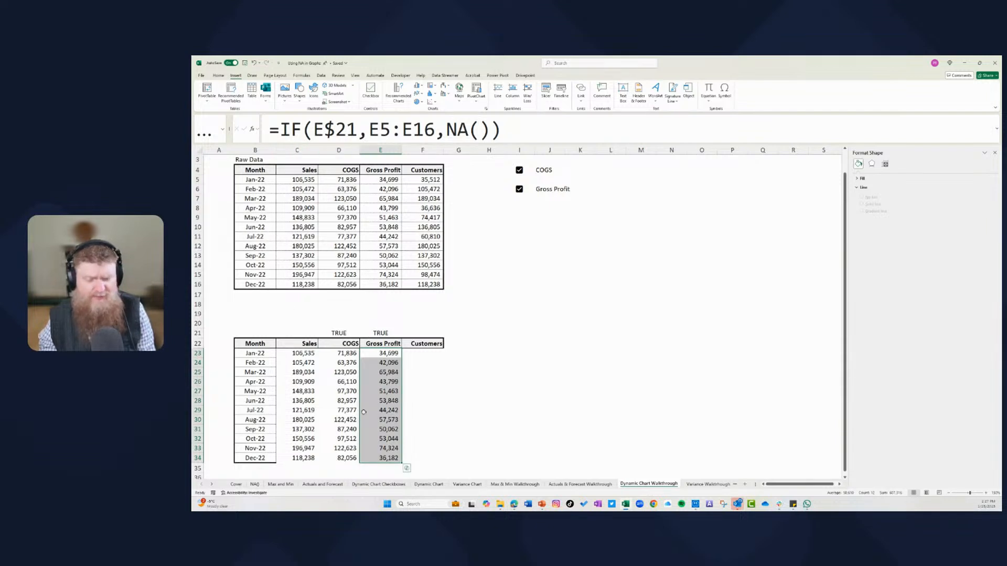
{"action": "left_click_drag", "start_coordinate": [310, 352], "coordinate": [421, 459]}
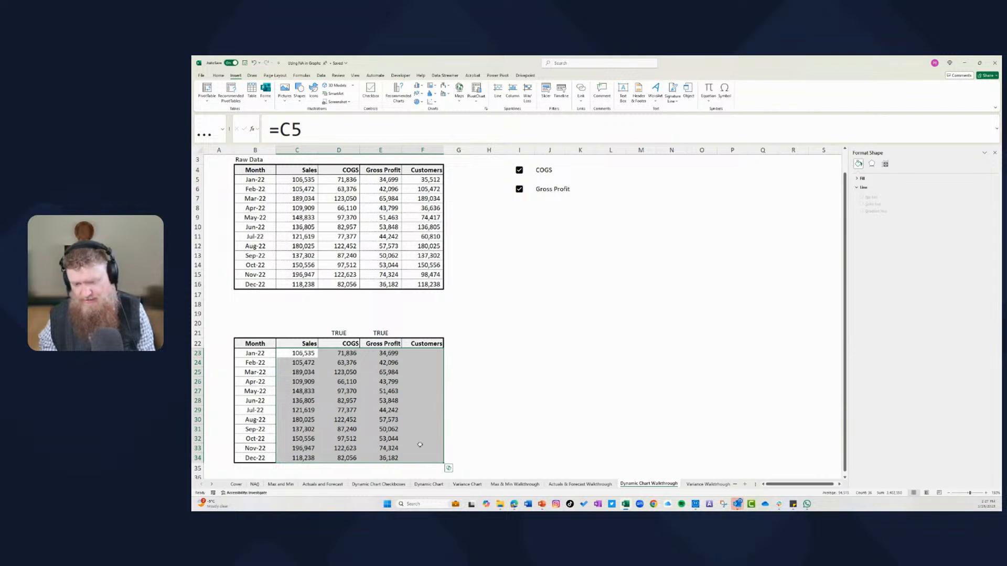
{"action": "left_click", "coordinate": [396, 354]}
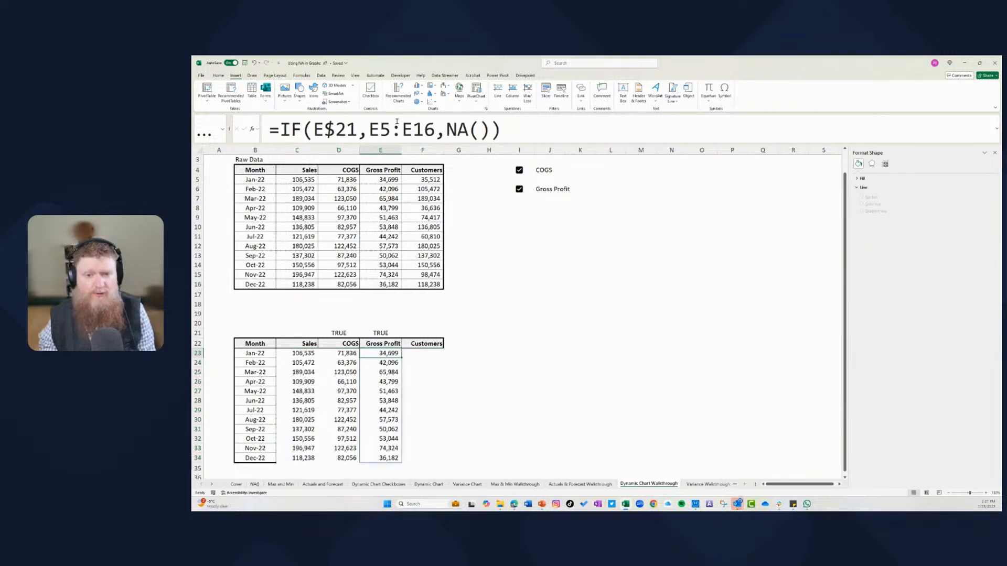
Restore the E23 formula to =IF(E$21,E5,NA()) and fill it down to E34.
{"action": "left_click", "coordinate": [439, 130]}
{"action": "key", "text": "BackSpace"}
{"action": "key", "text": "BackSpace"}
{"action": "key", "text": "BackSpace"}
{"action": "key", "text": "BackSpace"}
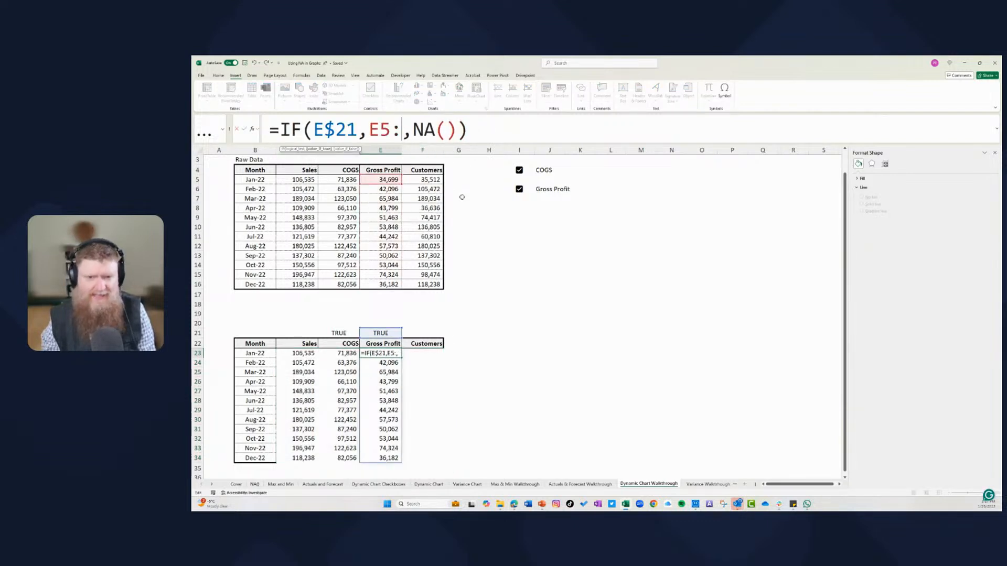
{"action": "key", "text": "Return"}
{"action": "left_click", "coordinate": [391, 352]}
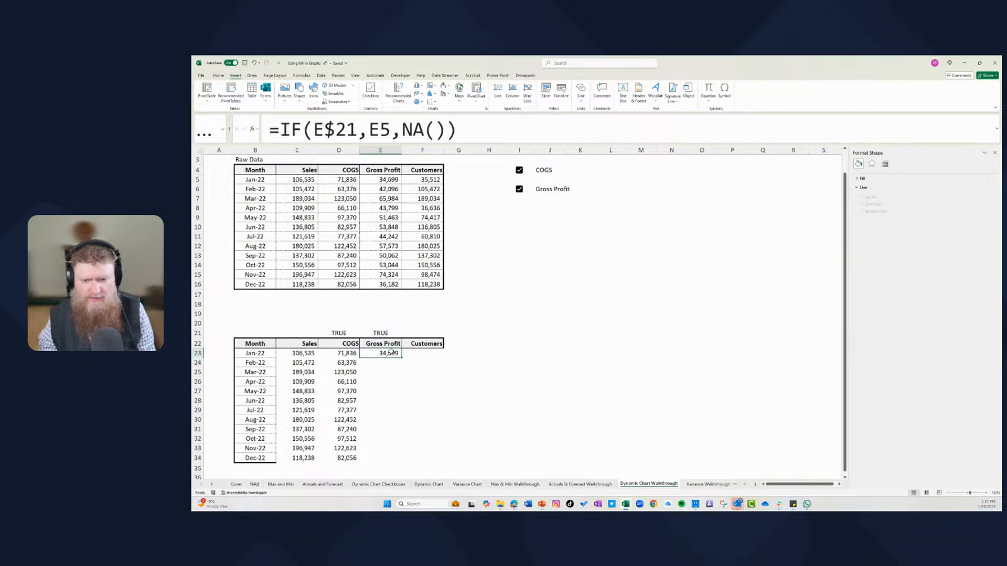
{"action": "left_click_drag", "start_coordinate": [401, 358], "coordinate": [402, 461]}
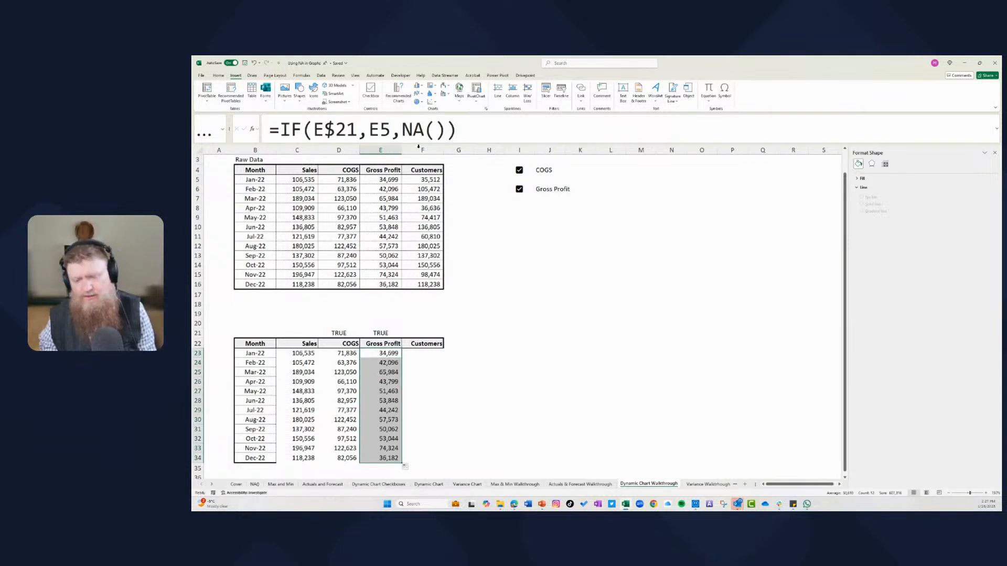
Copy the Gross Profit formula from E23 into the Customers cell F23 and check its F$21 reference.
{"action": "left_click", "coordinate": [389, 355]}
{"action": "key", "text": "ctrl+c"}
{"action": "left_click", "coordinate": [423, 353]}
{"action": "key", "text": "ctrl+v"}
{"action": "left_click", "coordinate": [314, 130]}
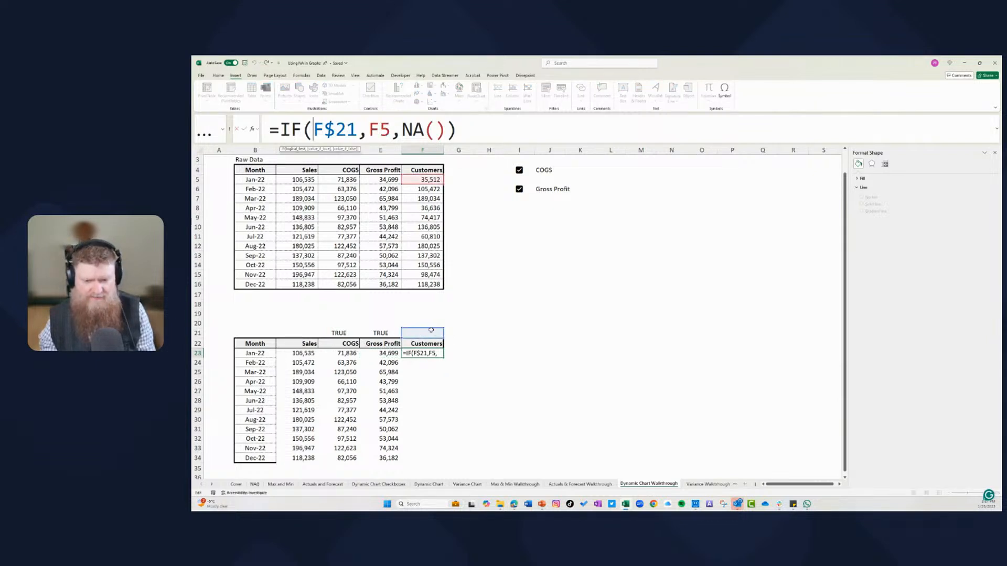
{"action": "key", "text": "Escape"}
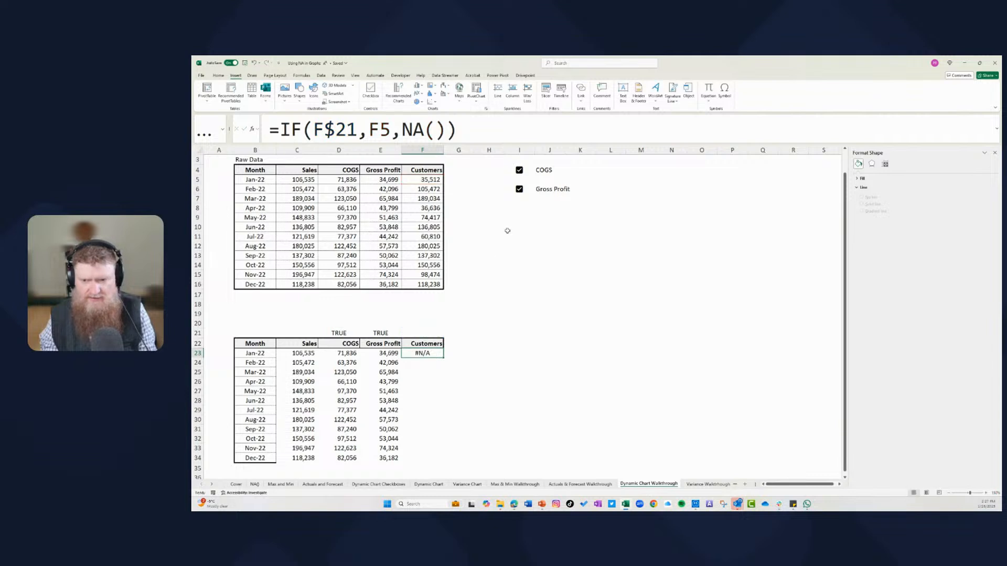
Insert a checkbox in I8 and label it Customers in J8.
{"action": "left_click", "coordinate": [520, 208]}
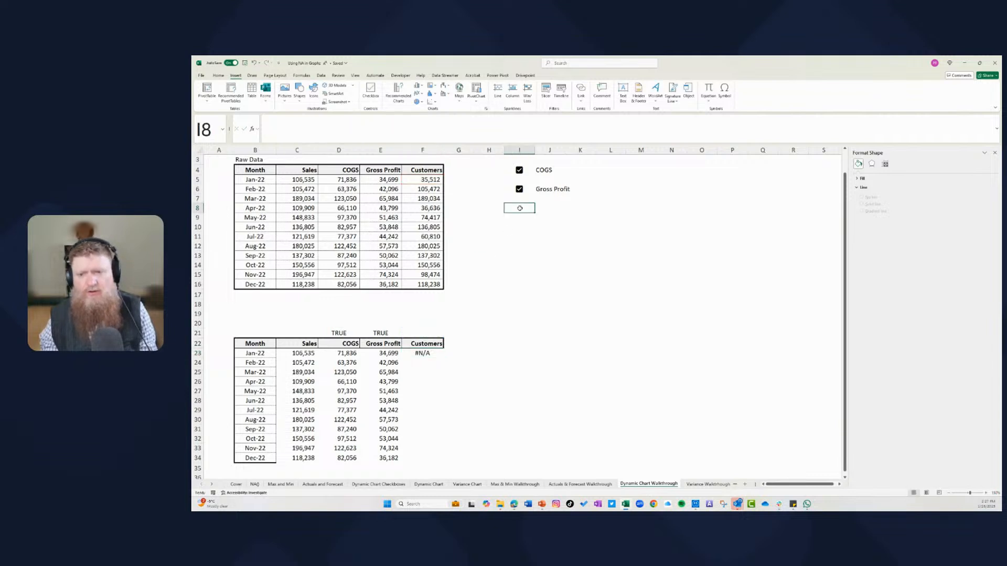
{"action": "left_click", "coordinate": [370, 91]}
{"action": "left_click", "coordinate": [551, 209]}
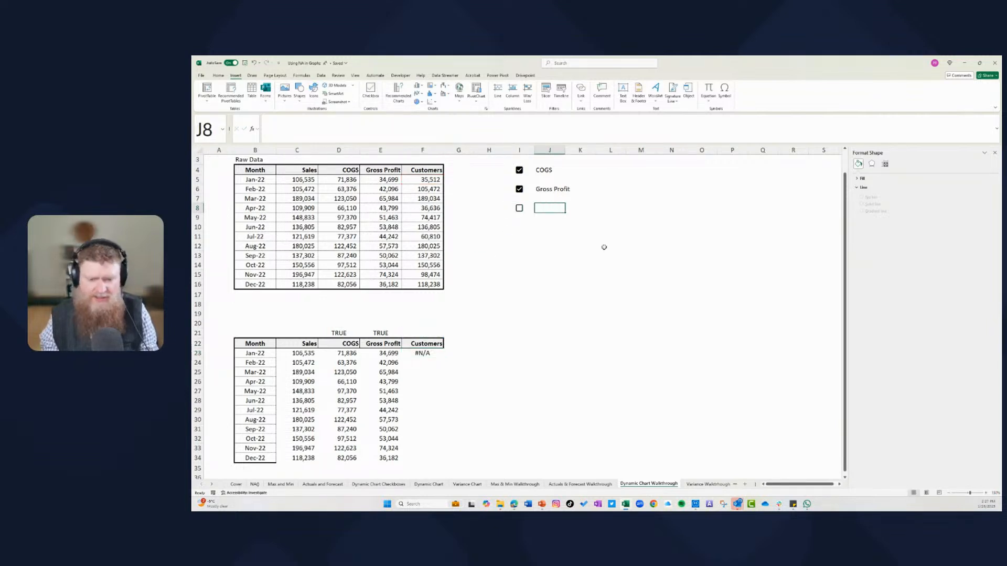
{"action": "type", "text": "Customers"}
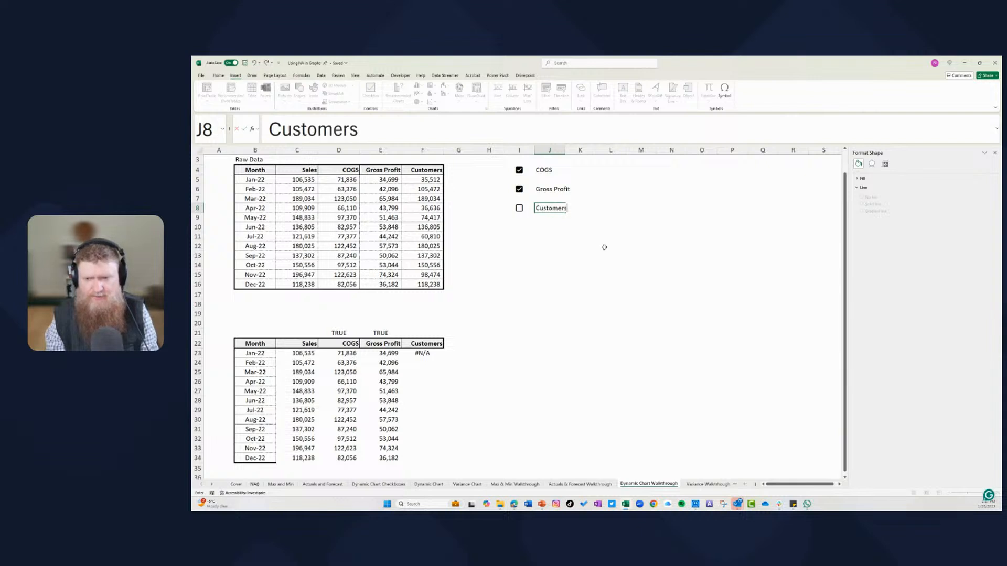
{"action": "key", "text": "Return"}
Link cell F21 above the Customers heading to the new checkbox with the formula =I8.
{"action": "left_click", "coordinate": [423, 333]}
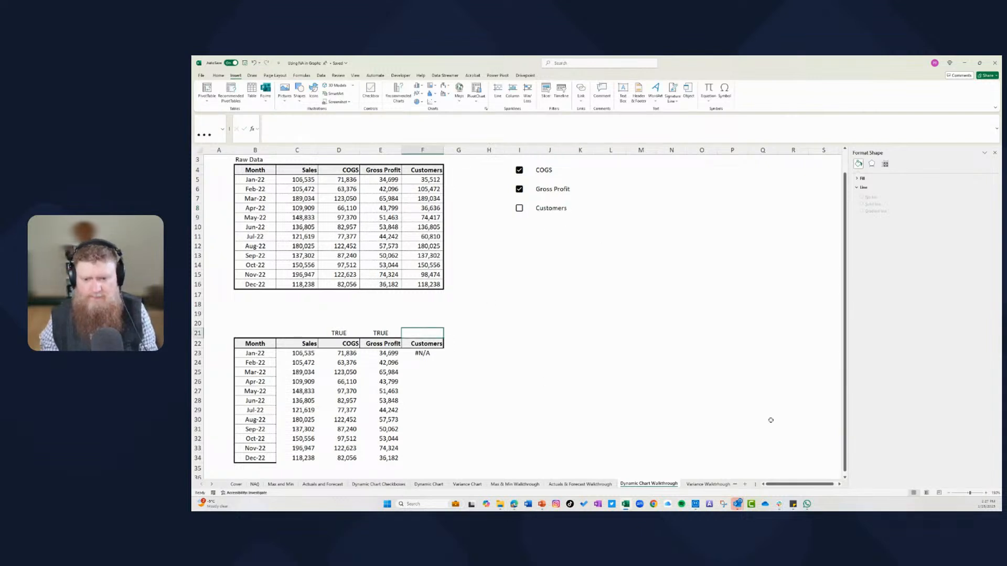
{"action": "type", "text": "="}
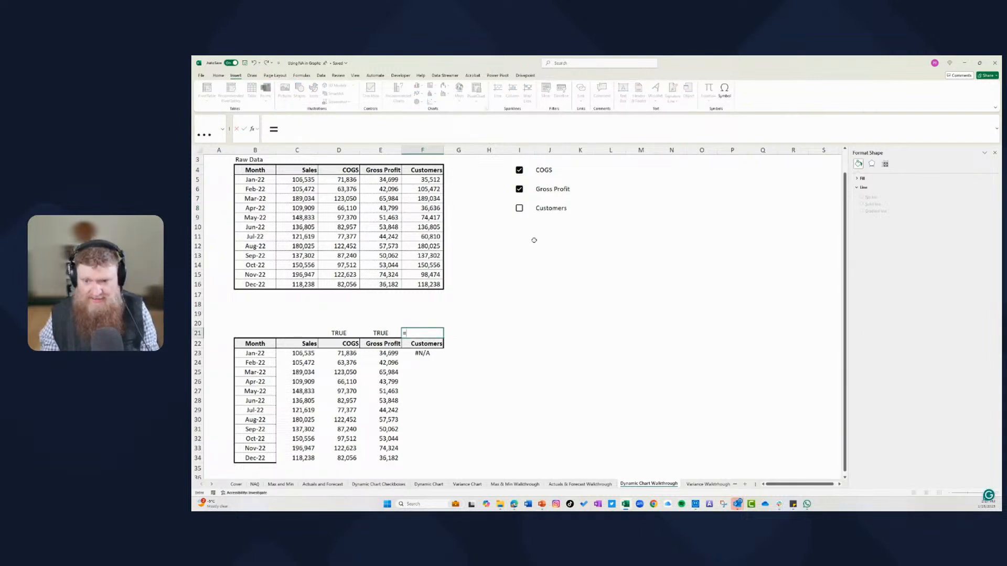
{"action": "left_click", "coordinate": [540, 218]}
{"action": "key", "text": "Up"}
{"action": "key", "text": "Left"}
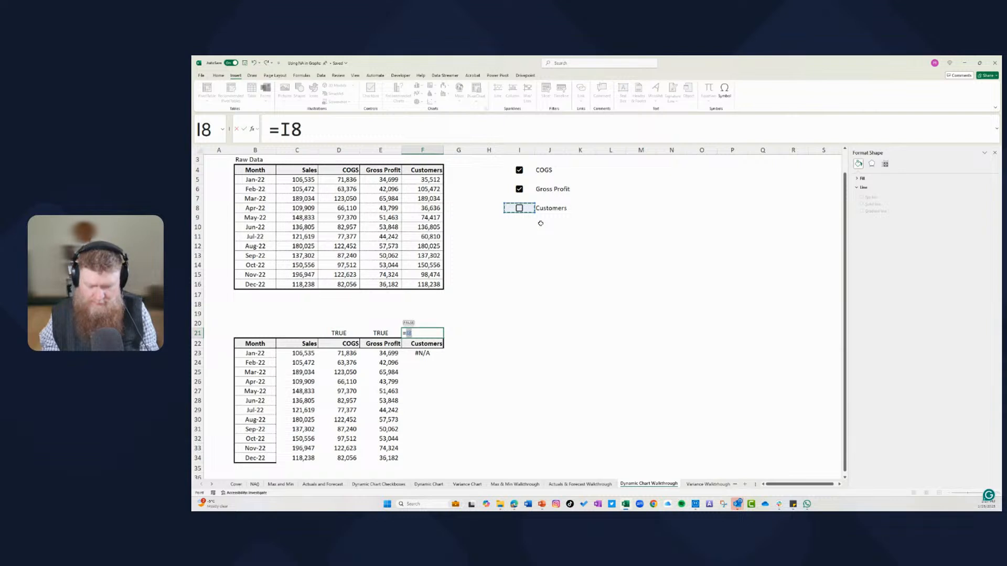
{"action": "key", "text": "Return"}
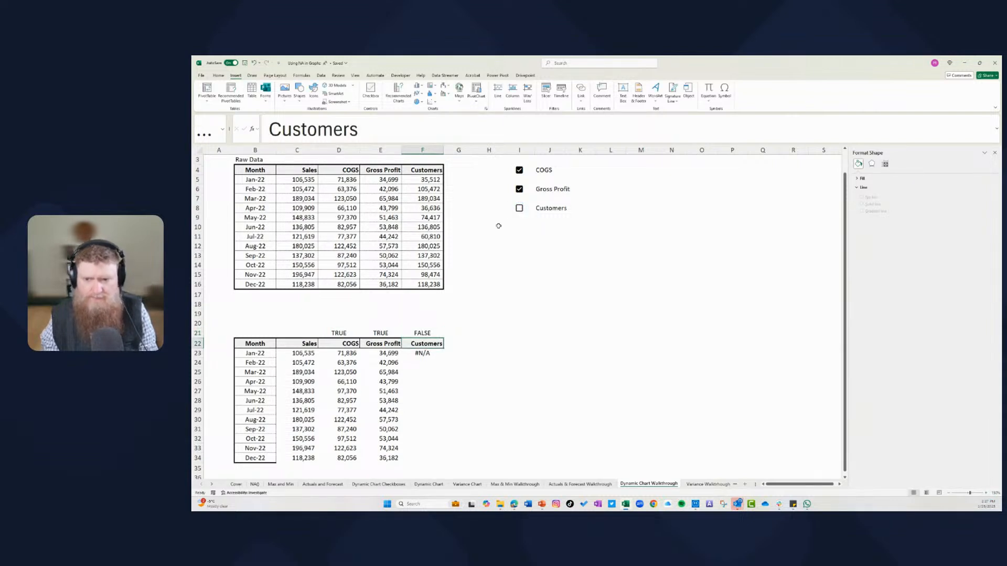
Tick the Customers checkbox and fill the F23 formula down to F34.
{"action": "left_click", "coordinate": [519, 209]}
{"action": "left_click", "coordinate": [442, 356]}
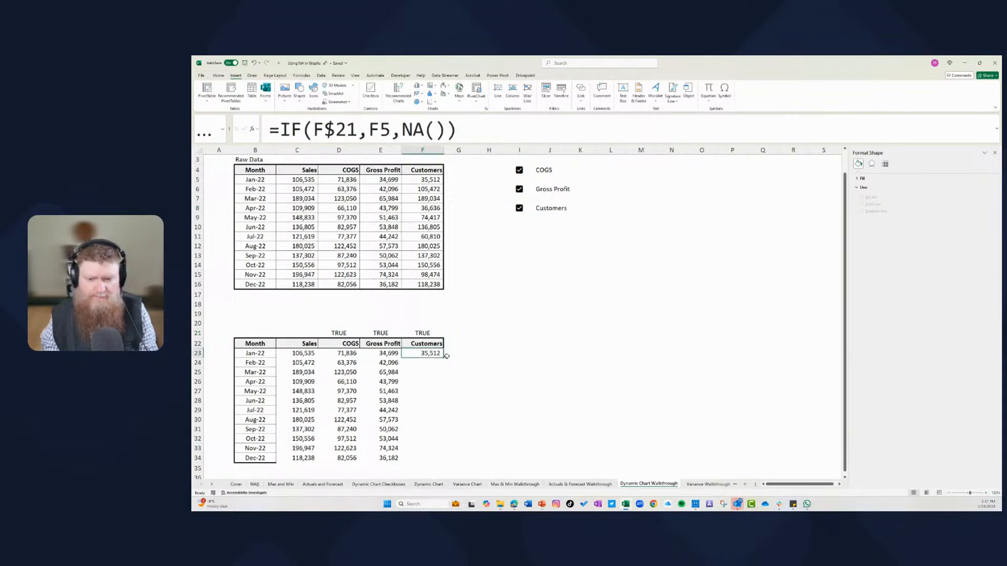
{"action": "left_click", "coordinate": [445, 359]}
{"action": "left_click", "coordinate": [428, 355]}
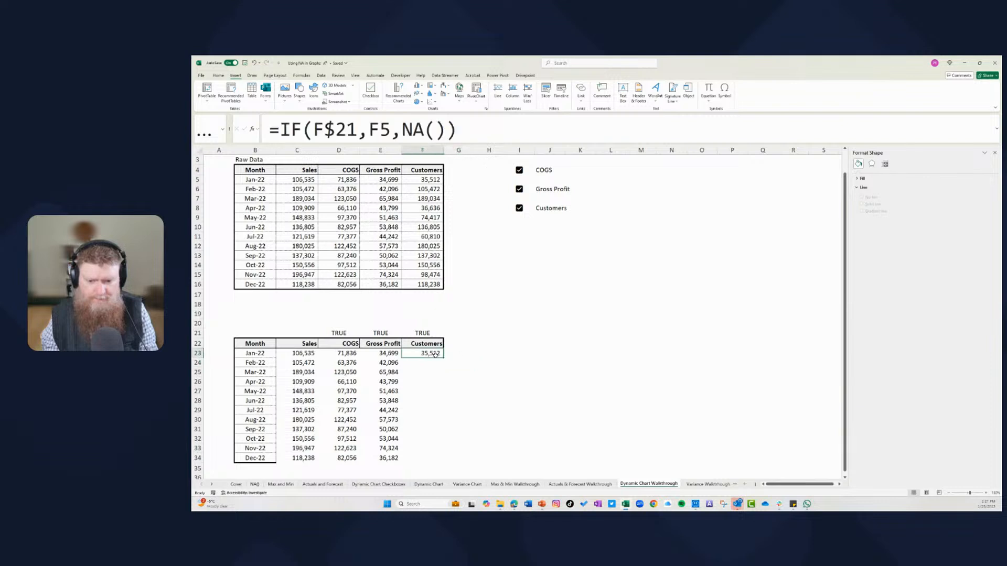
{"action": "left_click_drag", "start_coordinate": [444, 359], "coordinate": [444, 463]}
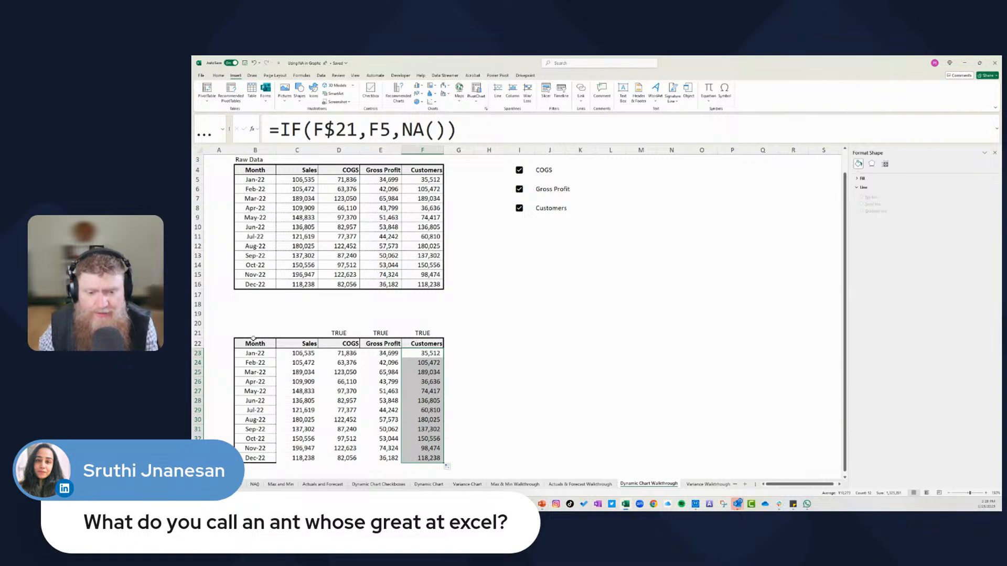
Test the lower table by switching the COGS, Gross Profit and Customers checkboxes off and back on.
{"action": "left_click_drag", "start_coordinate": [255, 333], "coordinate": [430, 460]}
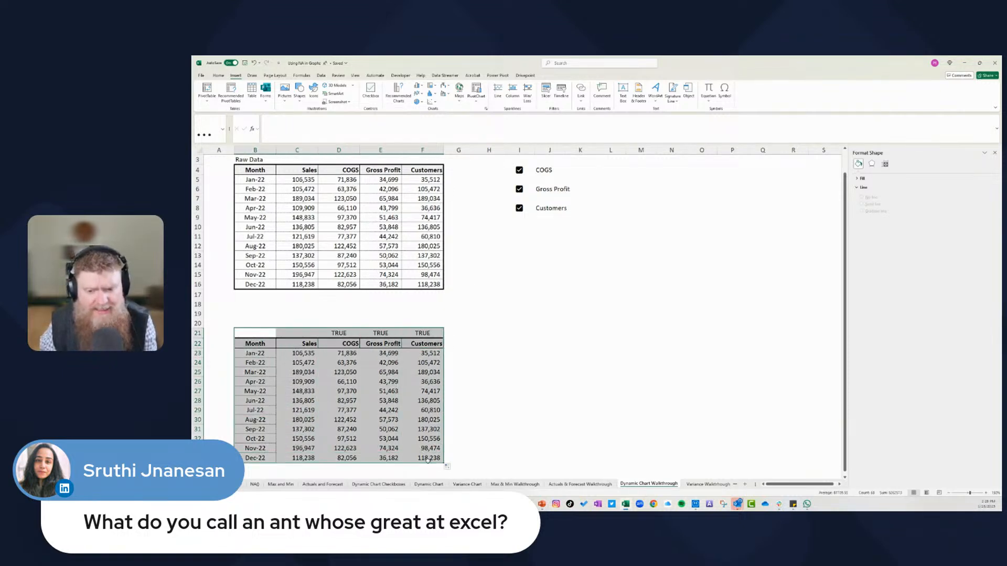
{"action": "left_click", "coordinate": [519, 170]}
{"action": "left_click", "coordinate": [519, 189]}
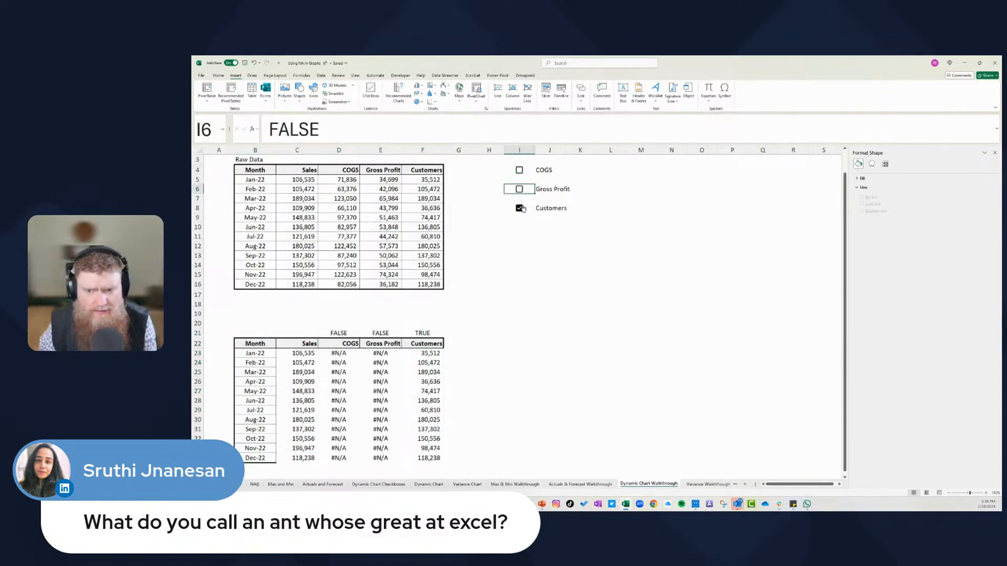
{"action": "left_click", "coordinate": [519, 208]}
{"action": "left_click", "coordinate": [519, 175]}
{"action": "left_click", "coordinate": [519, 170]}
{"action": "left_click", "coordinate": [519, 188]}
{"action": "left_click", "coordinate": [519, 208]}
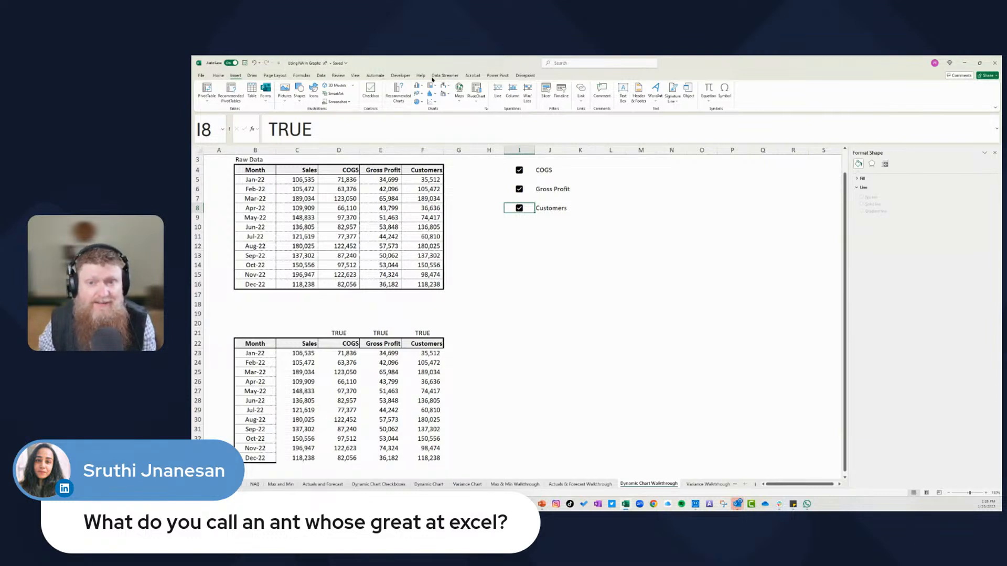
Try placing an ActiveX check box control on the sheet around cell I12.
{"action": "left_click", "coordinate": [400, 75]}
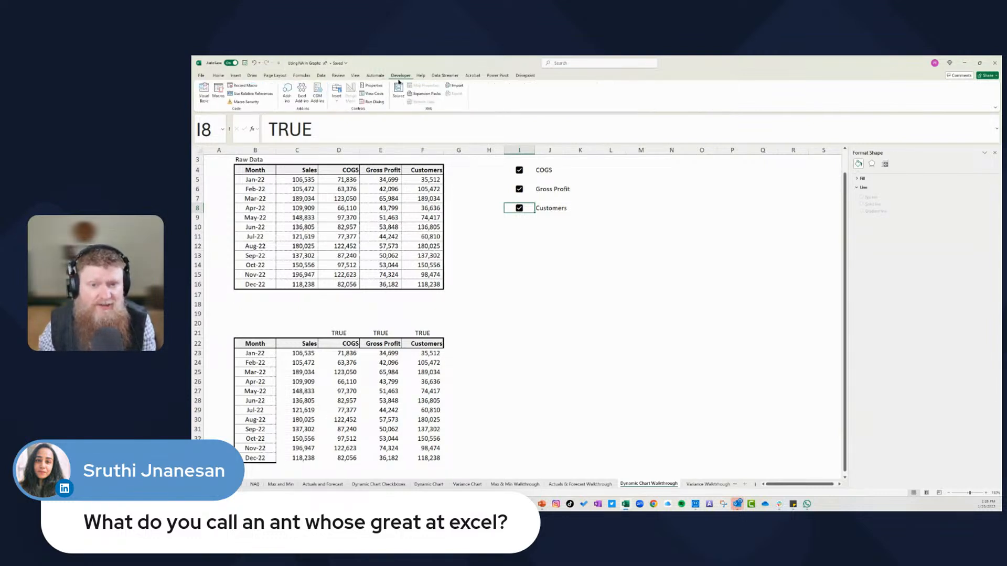
{"action": "left_click", "coordinate": [336, 98]}
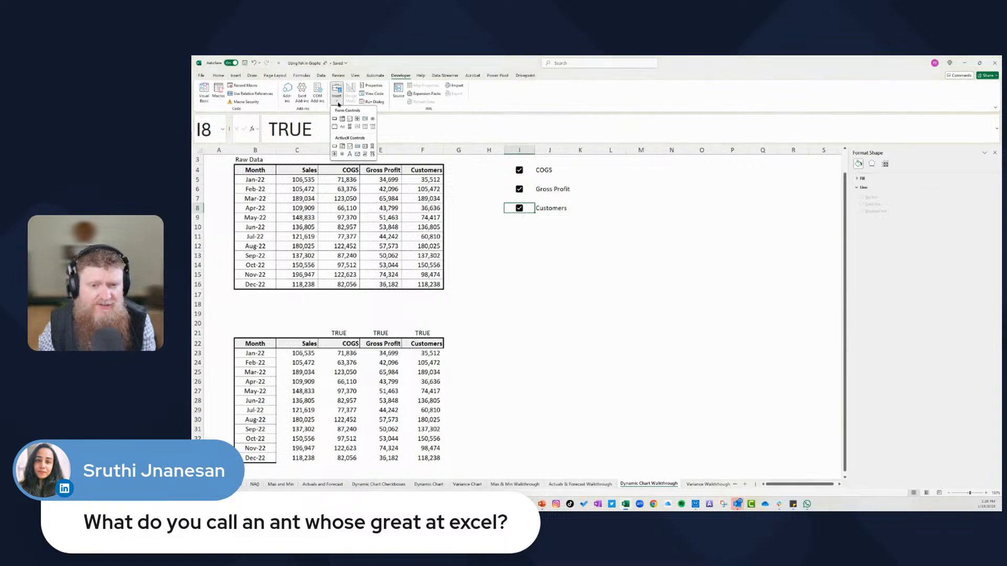
{"action": "left_click", "coordinate": [349, 146]}
{"action": "left_click_drag", "start_coordinate": [512, 241], "coordinate": [522, 253]}
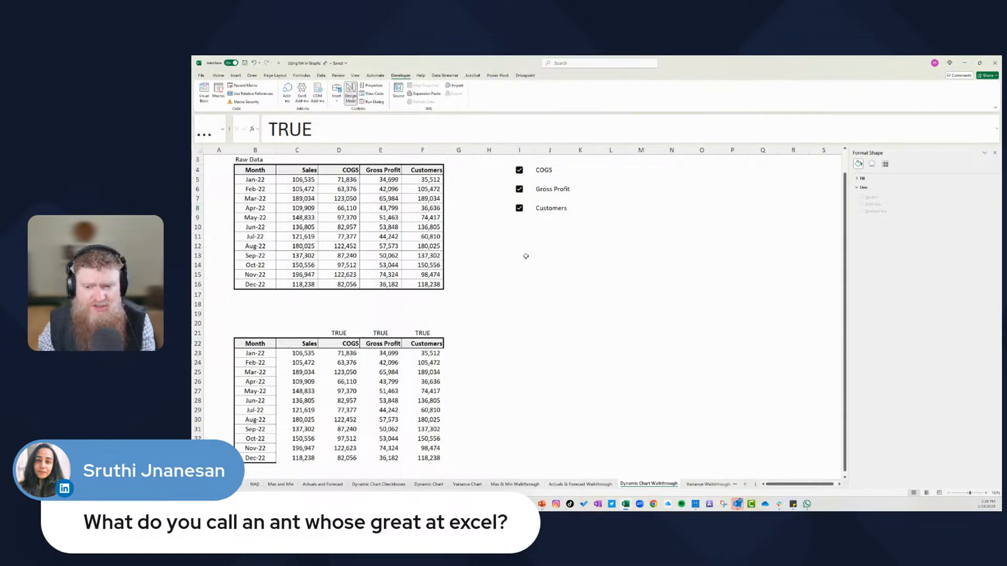
{"action": "left_click", "coordinate": [544, 298]}
{"action": "left_click", "coordinate": [513, 248]}
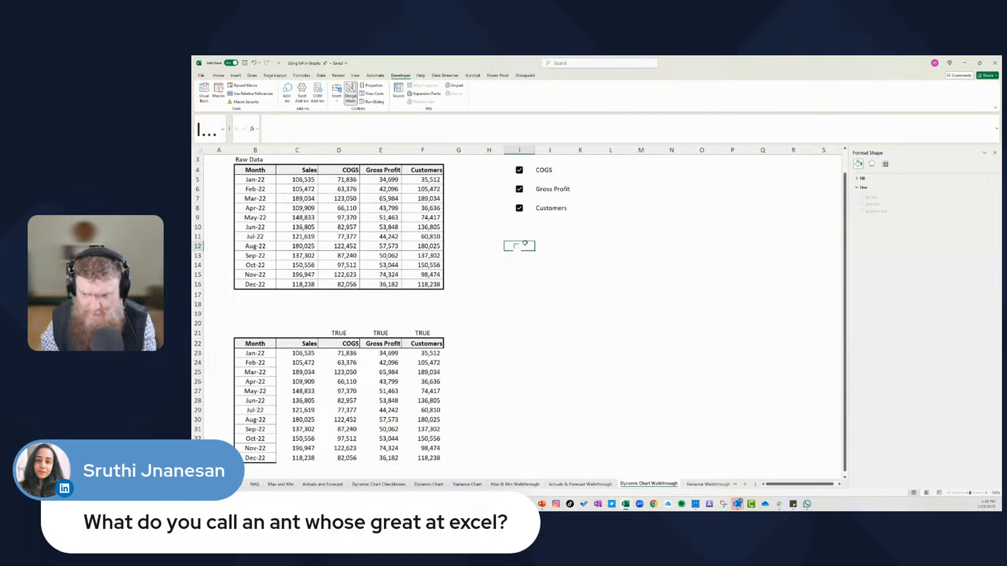
Undo the insertion of the ActiveX check box near I12.
{"action": "left_click", "coordinate": [537, 267]}
{"action": "key", "text": "ctrl+z"}
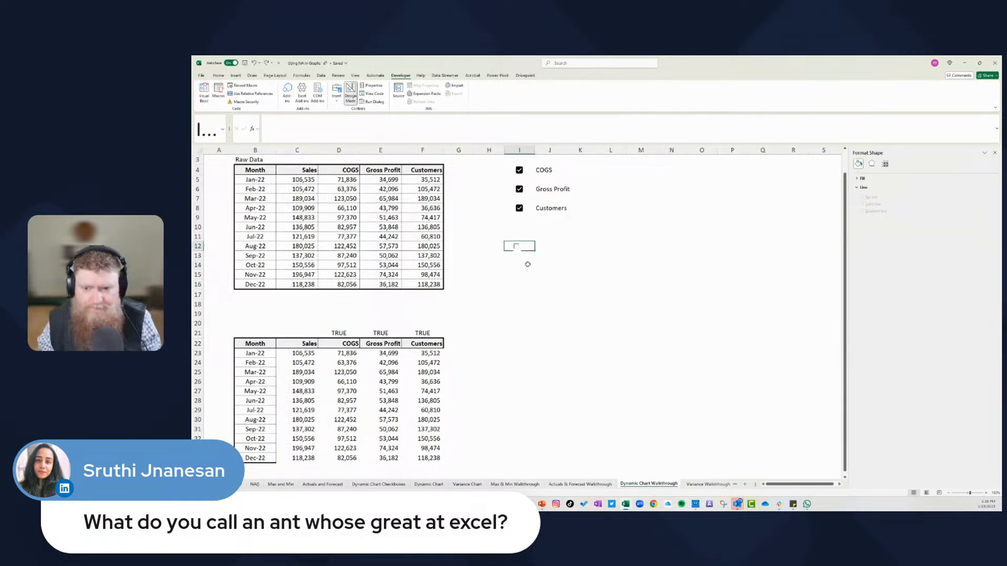
{"action": "key", "text": "ctrl+z"}
{"action": "left_click", "coordinate": [494, 279]}
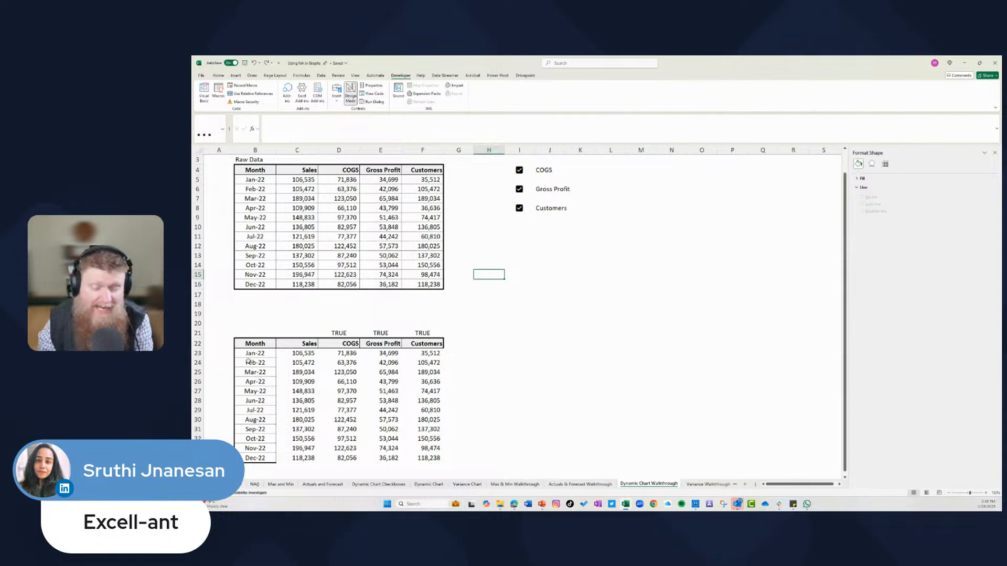
Insert a recommended Stacked Column chart from the table B22:F34 and move it below the checkboxes.
{"action": "mouse_move", "coordinate": [256, 345]}
{"action": "left_mouse_down"}
{"action": "mouse_move", "coordinate": [273, 367]}
{"action": "mouse_move", "coordinate": [425, 457]}
{"action": "left_mouse_up"}
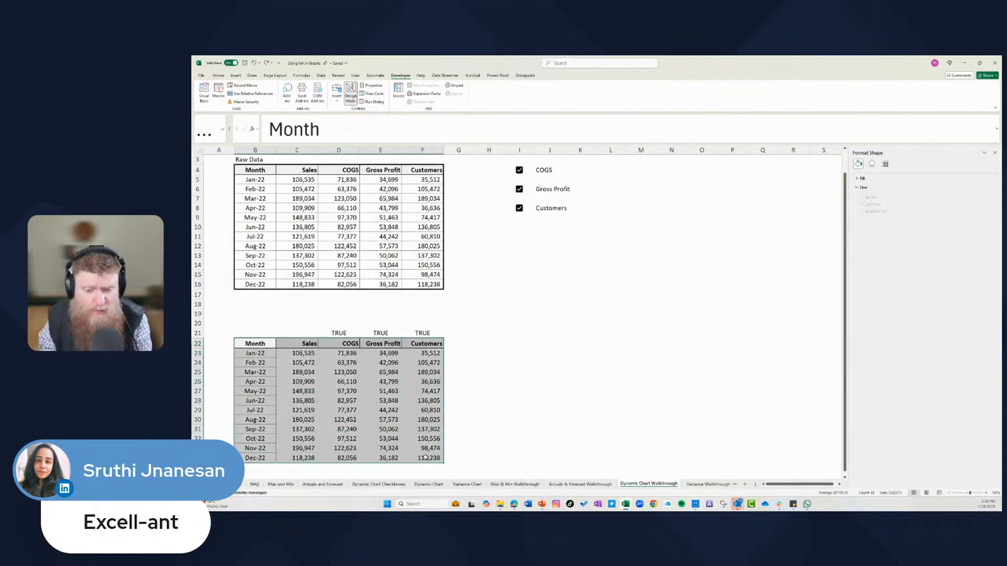
{"action": "left_click", "coordinate": [237, 75]}
{"action": "left_click", "coordinate": [398, 92]}
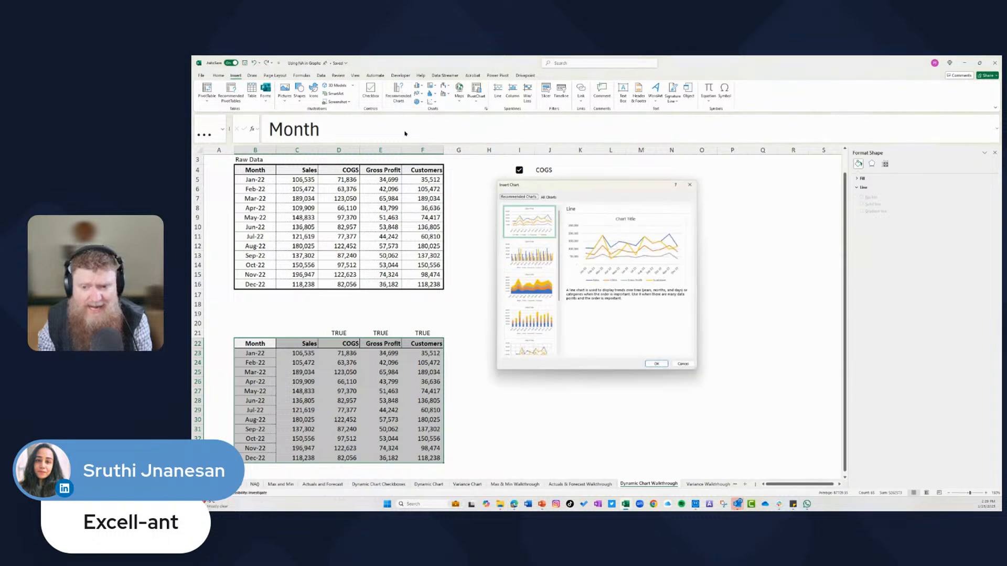
{"action": "left_click", "coordinate": [530, 286]}
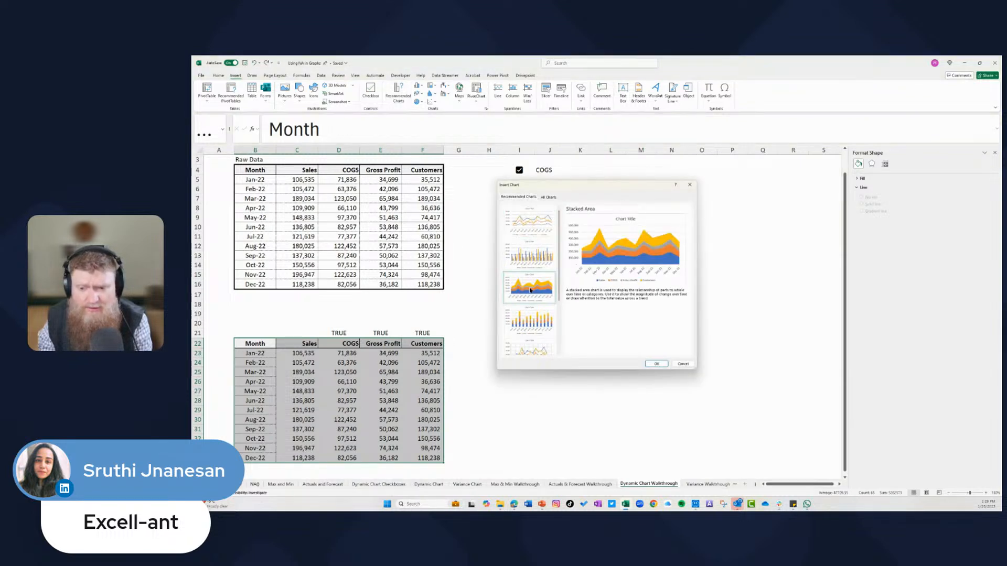
{"action": "key", "text": "Down"}
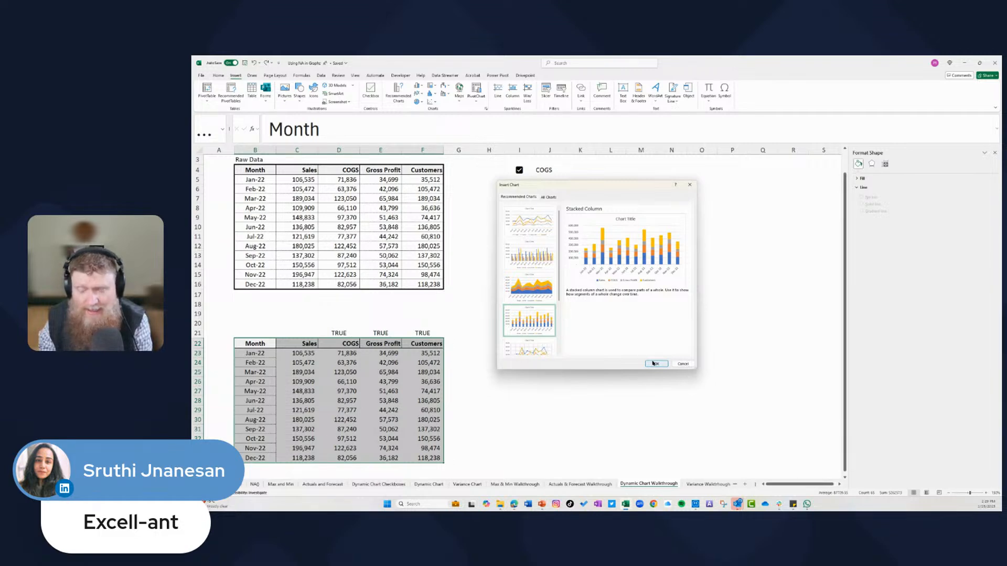
{"action": "left_click", "coordinate": [655, 364]}
{"action": "left_click_drag", "start_coordinate": [596, 260], "coordinate": [700, 268]}
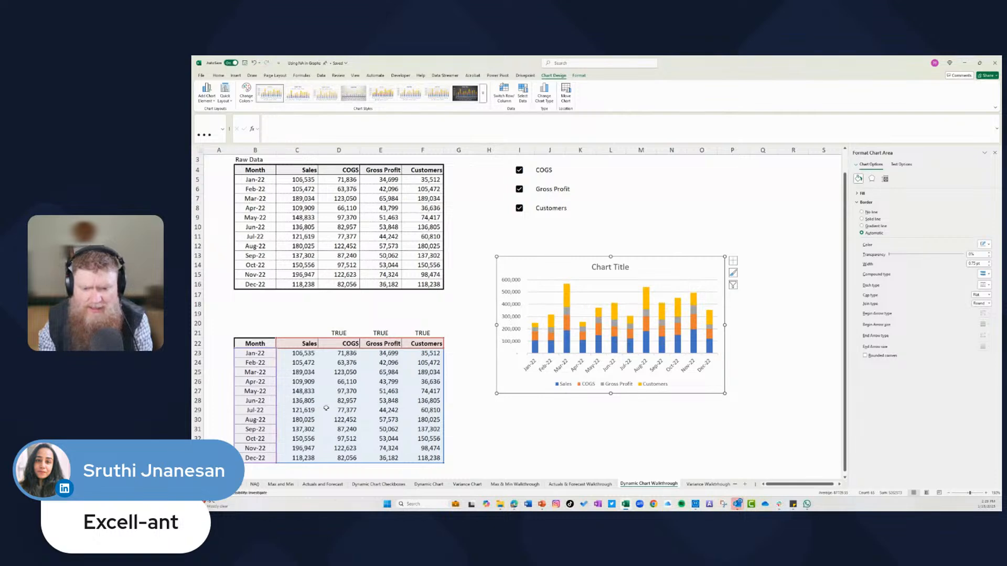
Test the stacked column chart by switching the COGS, Gross Profit and Customers checkboxes off and back on.
{"action": "left_click", "coordinate": [520, 170]}
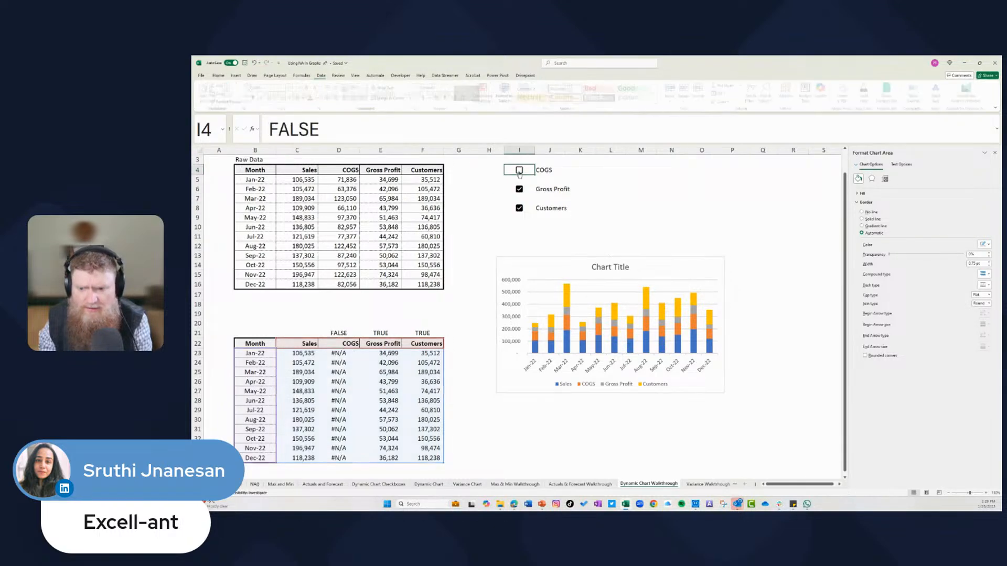
{"action": "left_click", "coordinate": [519, 188]}
{"action": "left_click", "coordinate": [519, 209]}
{"action": "left_click", "coordinate": [520, 208]}
{"action": "left_click", "coordinate": [519, 189]}
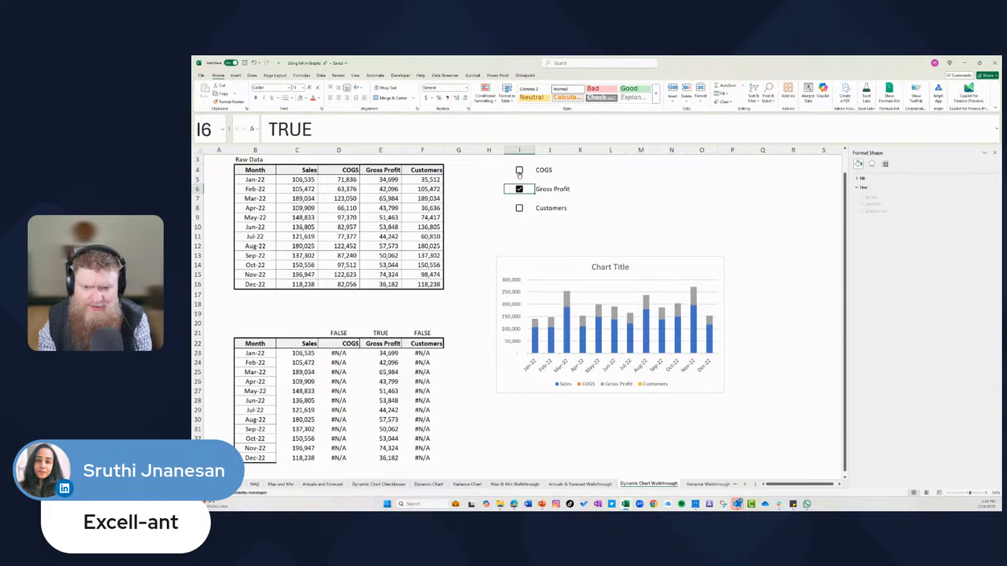
{"action": "key", "text": "Up"}
{"action": "key", "text": "Up"}
{"action": "key", "text": "space"}
{"action": "left_click", "coordinate": [519, 208]}
Change the chart type of the dynamic chart from Stacked Column to Clustered Column.
{"action": "right_click", "coordinate": [605, 296]}
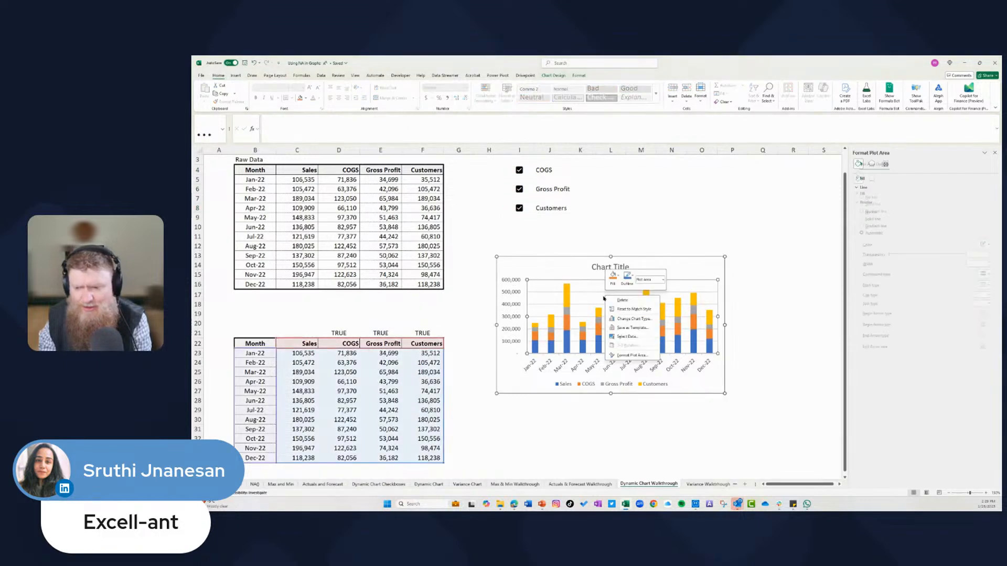
{"action": "left_click", "coordinate": [633, 318]}
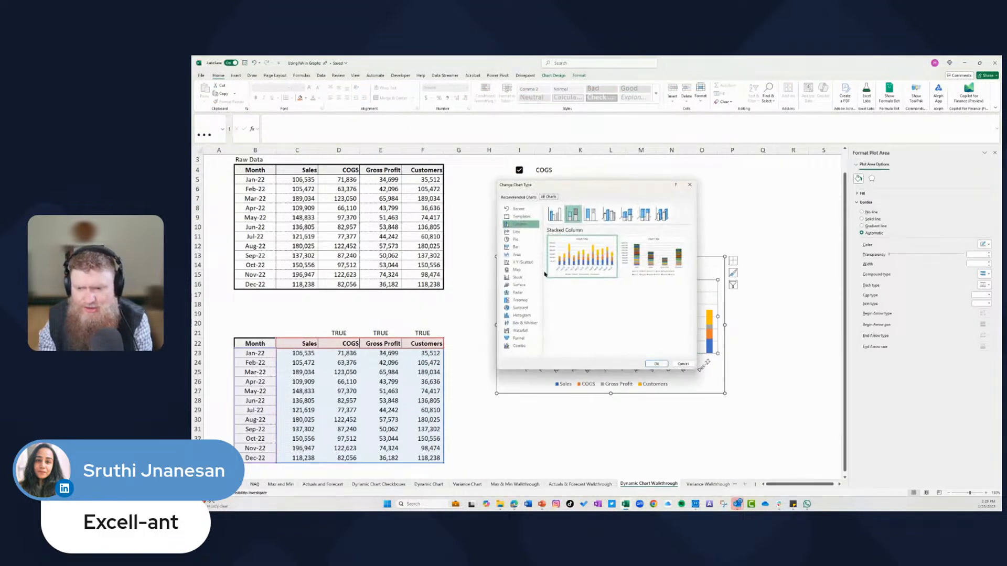
{"action": "mouse_move", "coordinate": [577, 272]}
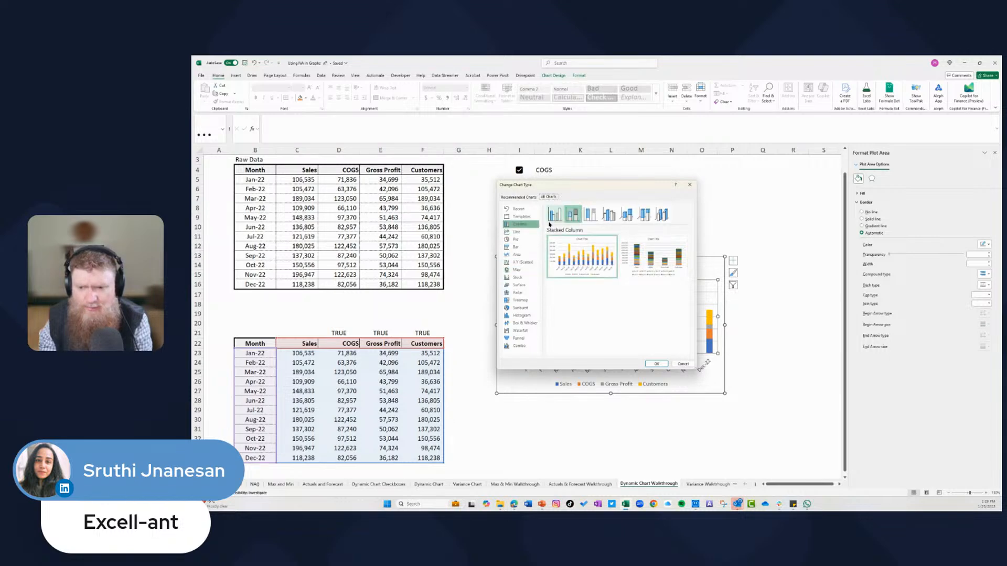
{"action": "left_click", "coordinate": [553, 216]}
{"action": "left_click", "coordinate": [656, 364]}
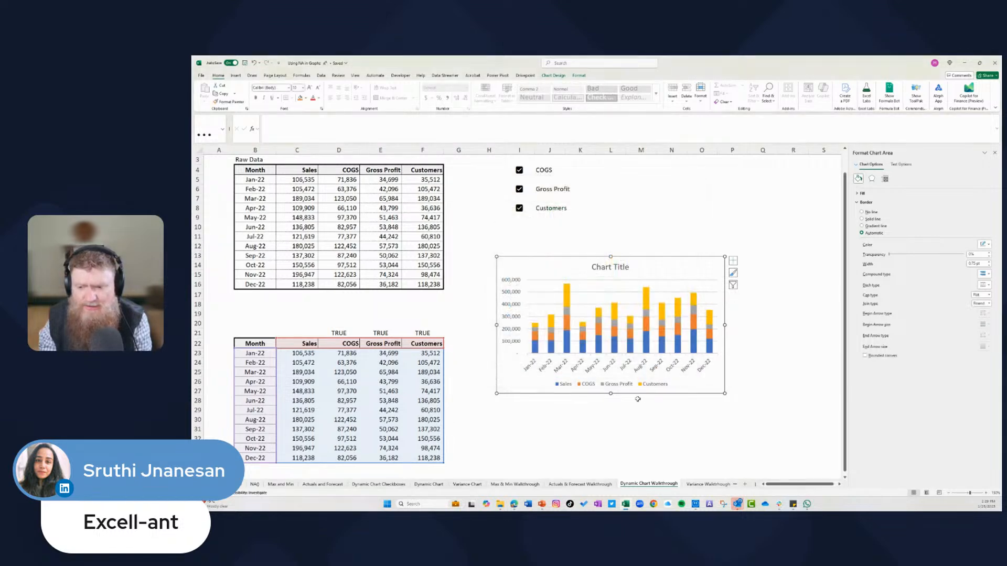
Test the clustered column chart by clearing the Customers, Gross Profit and COGS checkboxes and ticking all three again.
{"action": "left_click", "coordinate": [523, 210]}
{"action": "left_click", "coordinate": [519, 190]}
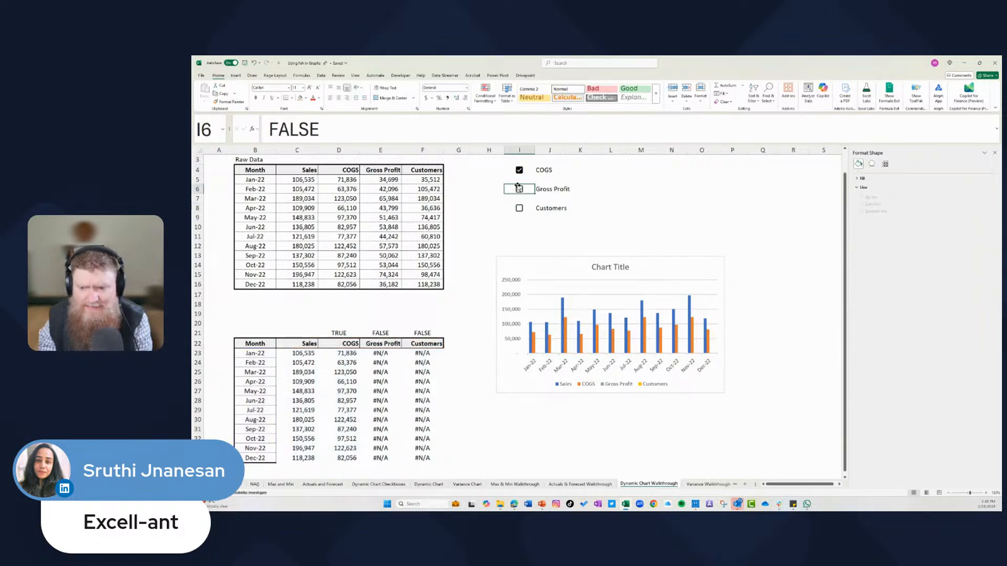
{"action": "left_click", "coordinate": [517, 170]}
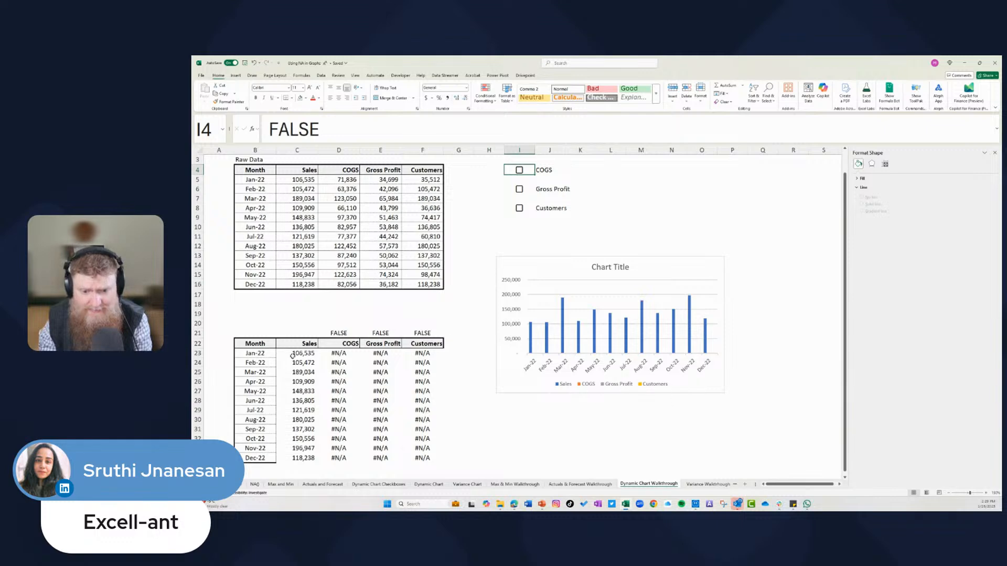
{"action": "left_click", "coordinate": [520, 171]}
{"action": "left_click", "coordinate": [521, 190]}
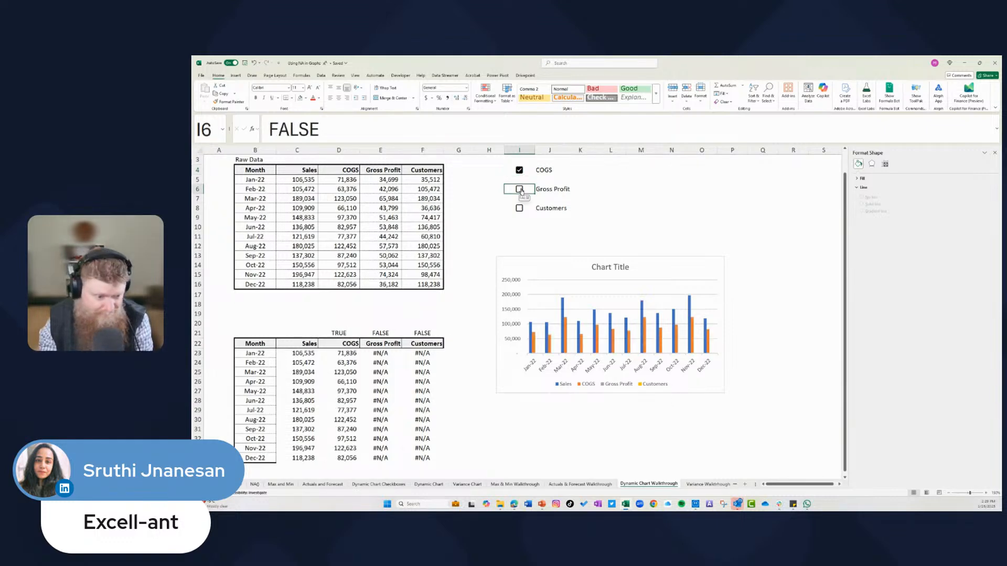
{"action": "left_click", "coordinate": [519, 209]}
{"action": "left_click", "coordinate": [519, 210]}
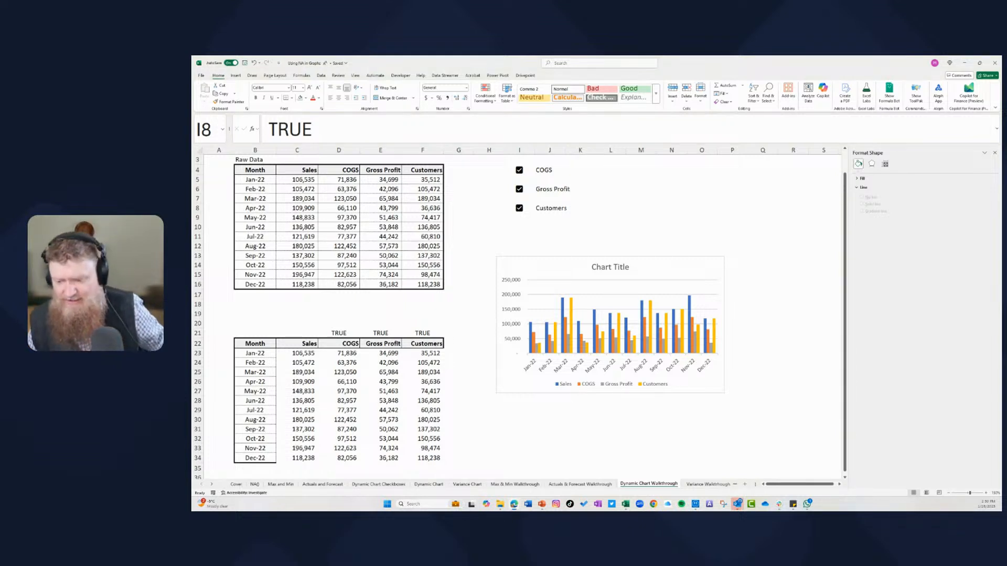
Review the Actuals & Forecast Walkthrough, Variance Walkthrough, Variance Chart and Actuals and Forecast sheets, and close the shape formatting pane.
{"action": "left_click", "coordinate": [568, 480]}
{"action": "left_click", "coordinate": [563, 485]}
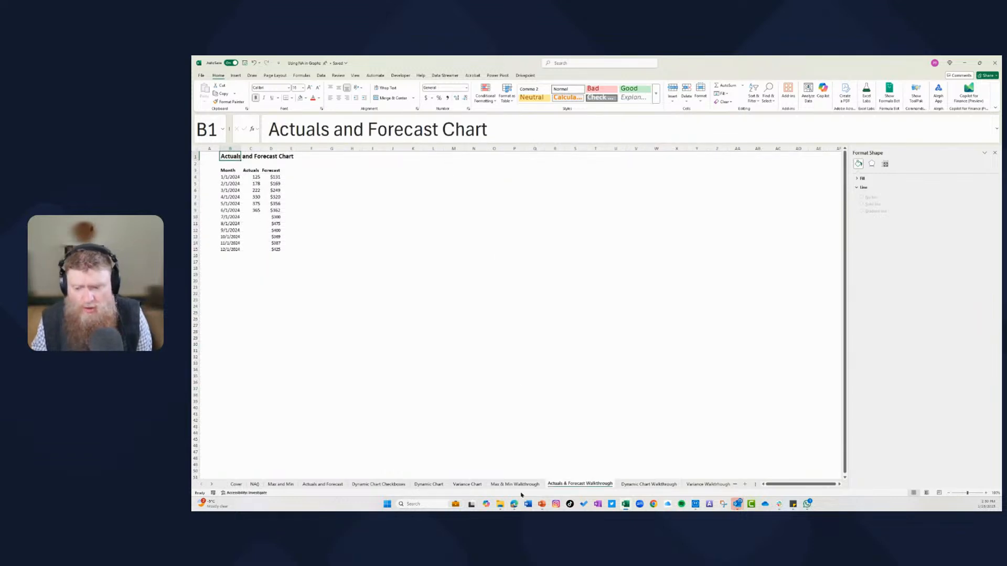
{"action": "left_click", "coordinate": [690, 484]}
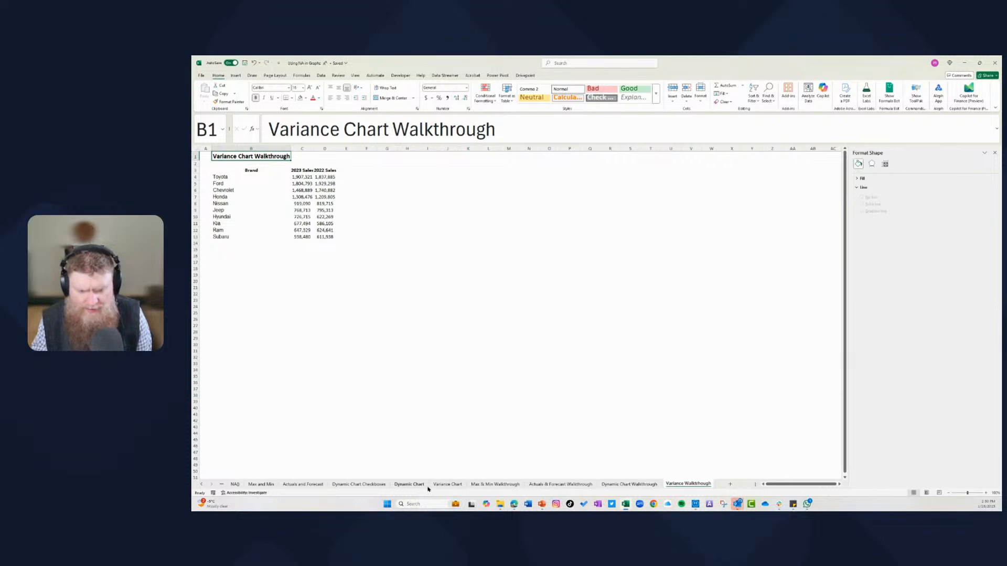
{"action": "left_click", "coordinate": [447, 484]}
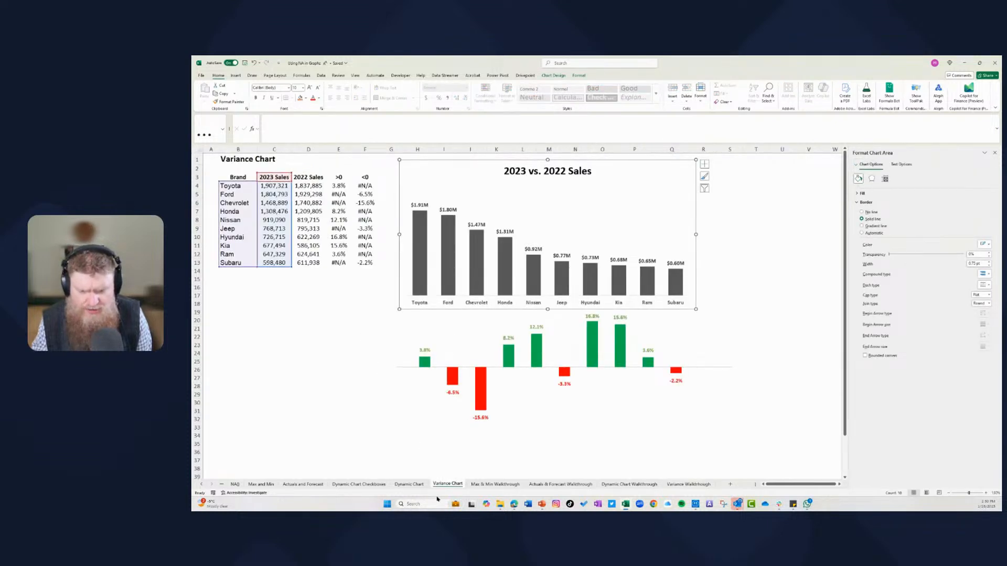
{"action": "left_click", "coordinate": [303, 484]}
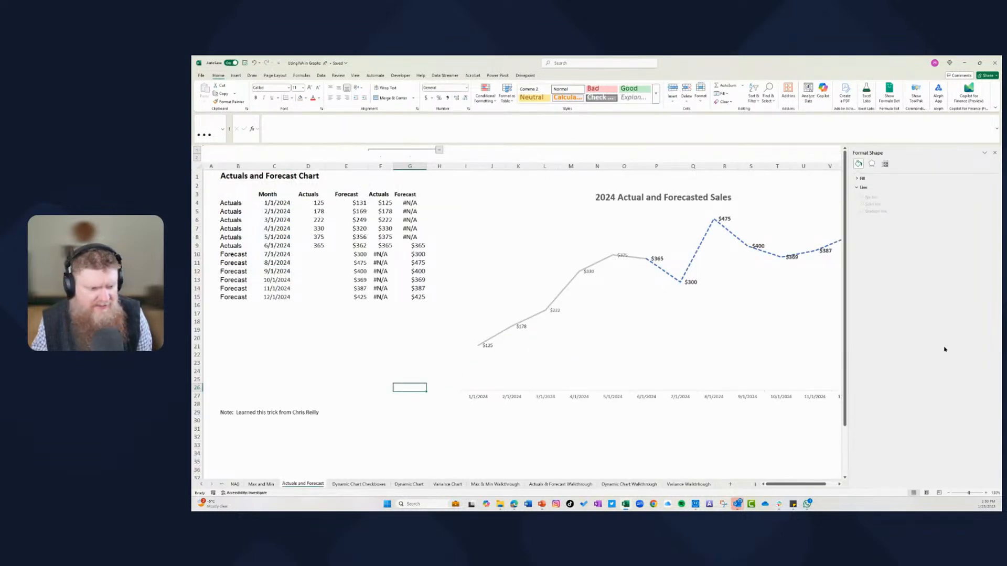
{"action": "left_click", "coordinate": [995, 154]}
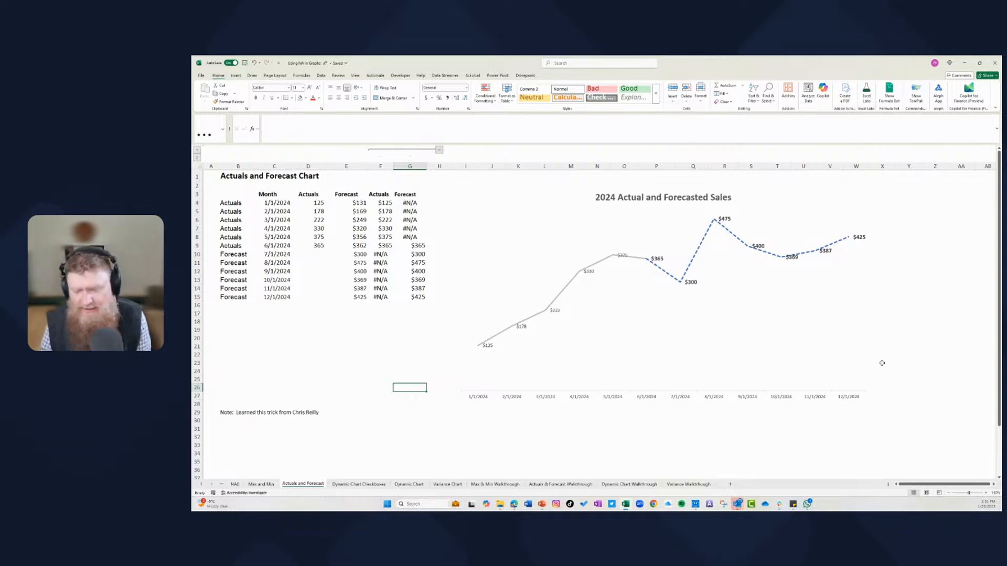
Examine the Variance Chart example, including the percentage variance chart's source data and the source note below it.
{"action": "left_click", "coordinate": [443, 483]}
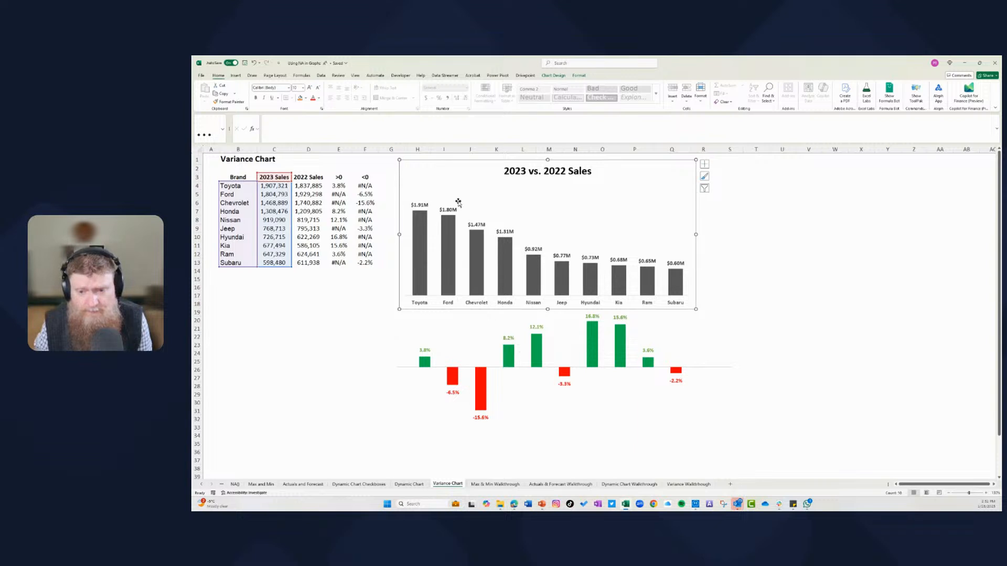
{"action": "left_click", "coordinate": [528, 385]}
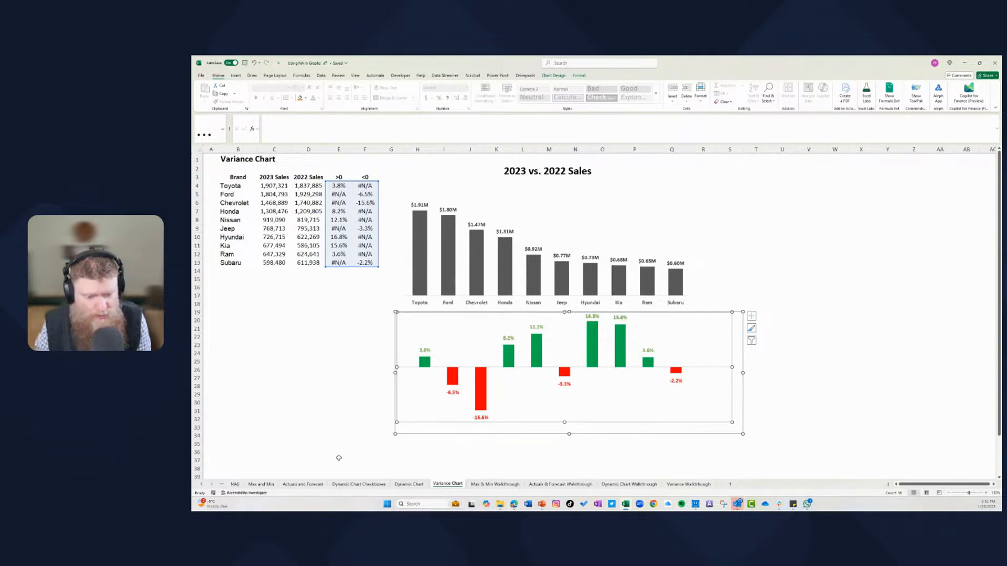
{"action": "scroll", "coordinate": [339, 457], "scroll_direction": "down", "scroll_amount": 2}
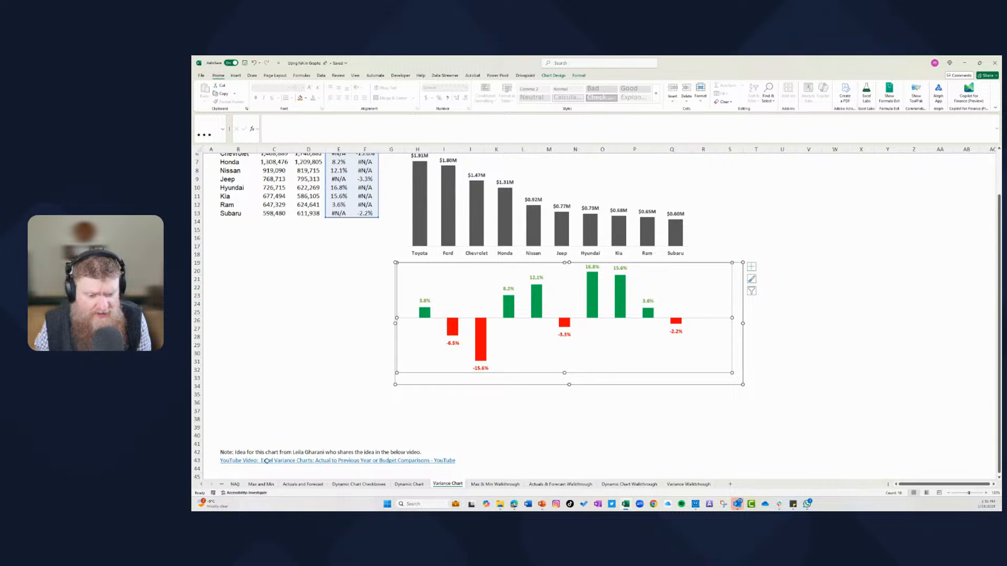
{"action": "scroll", "coordinate": [293, 384], "scroll_direction": "up", "scroll_amount": 2}
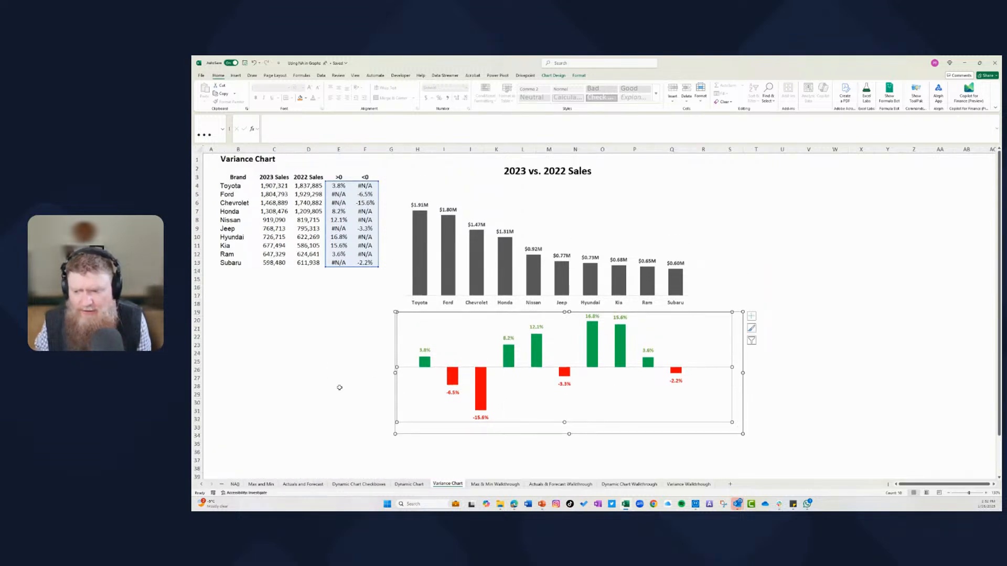
Copy the >0 and <0 headers from E3:F3 of Variance Chart into E3:F3 of Variance Walkthrough and widen the columns there.
{"action": "left_click", "coordinate": [287, 337]}
{"action": "left_click_drag", "start_coordinate": [350, 177], "coordinate": [373, 177]}
{"action": "key", "text": "ctrl+c"}
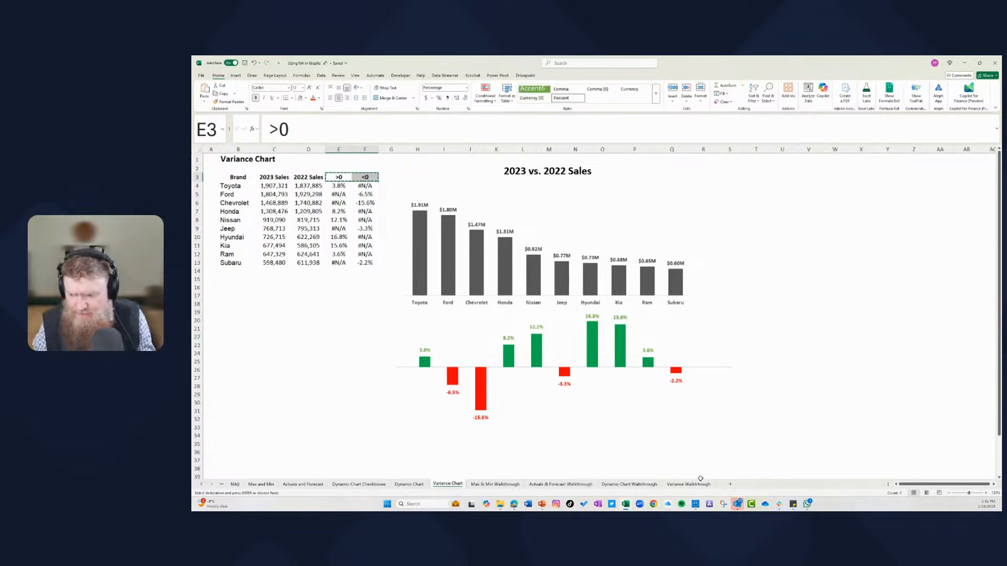
{"action": "left_click", "coordinate": [689, 484]}
{"action": "left_click", "coordinate": [355, 173]}
{"action": "key", "text": "ctrl+v"}
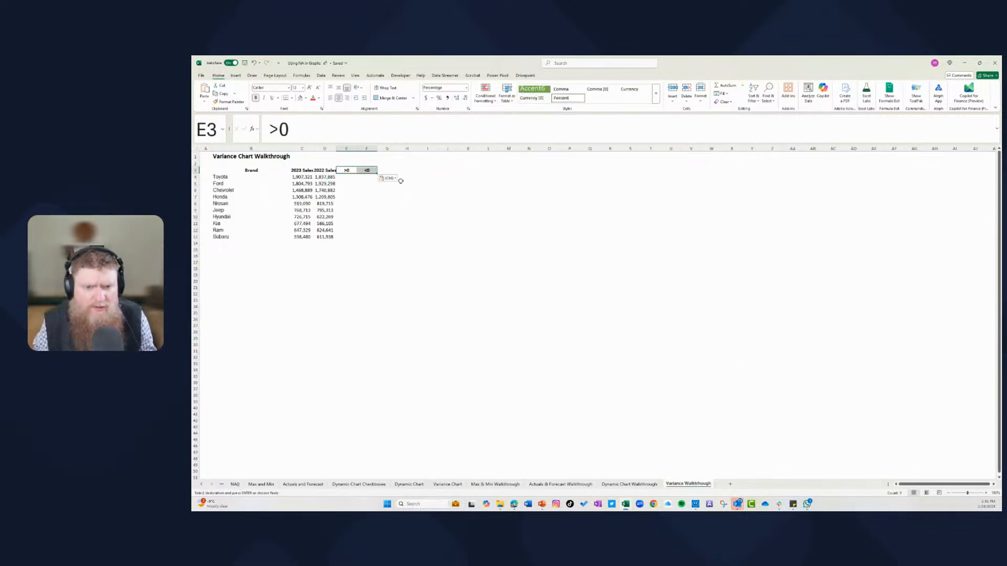
{"action": "left_click_drag", "start_coordinate": [336, 149], "coordinate": [382, 149]}
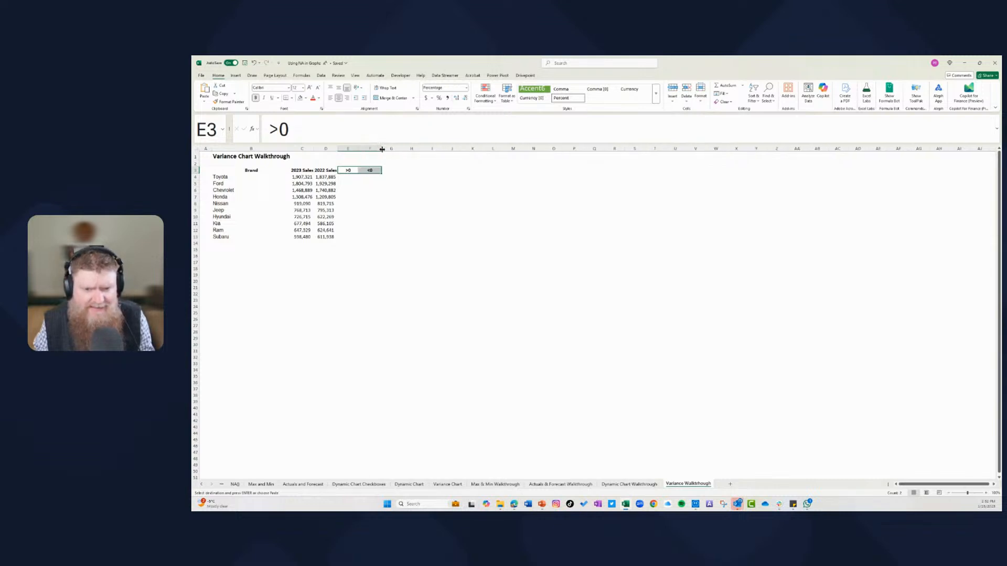
Examine the IF and NA() formula in cell E4 of the Variance Chart sheet without changing it.
{"action": "left_click", "coordinate": [447, 484]}
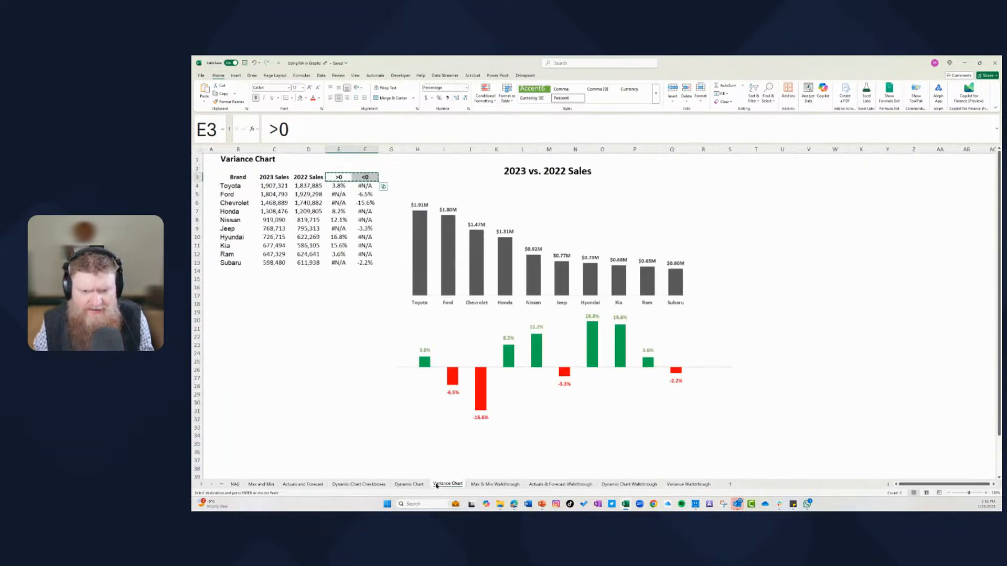
{"action": "left_click", "coordinate": [343, 186]}
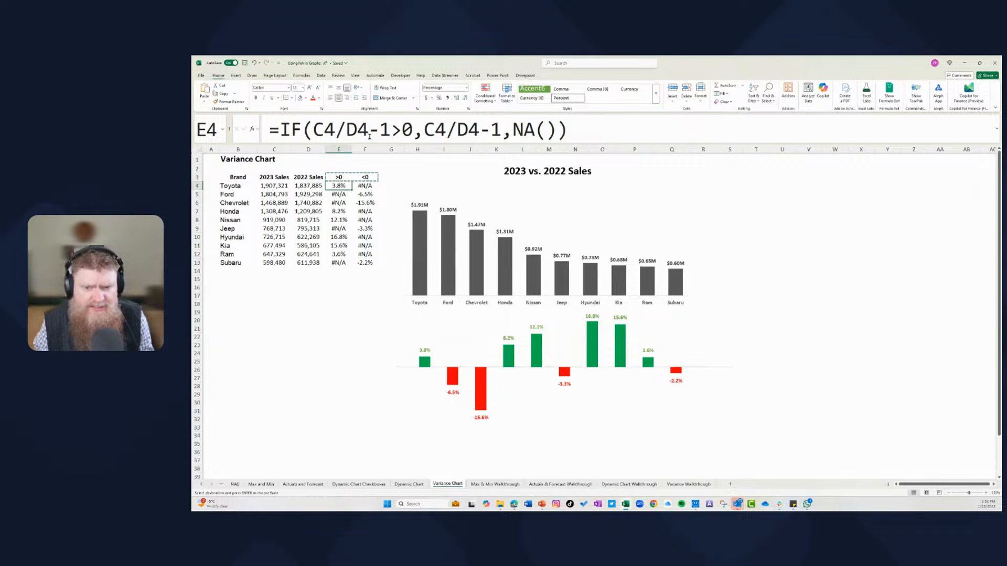
{"action": "left_click", "coordinate": [318, 127]}
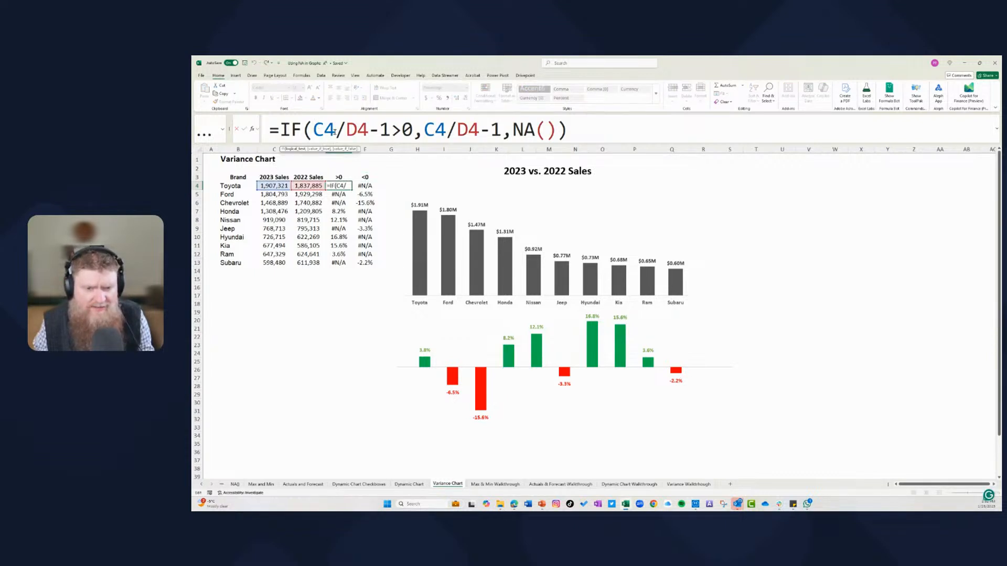
{"action": "key", "text": "Escape"}
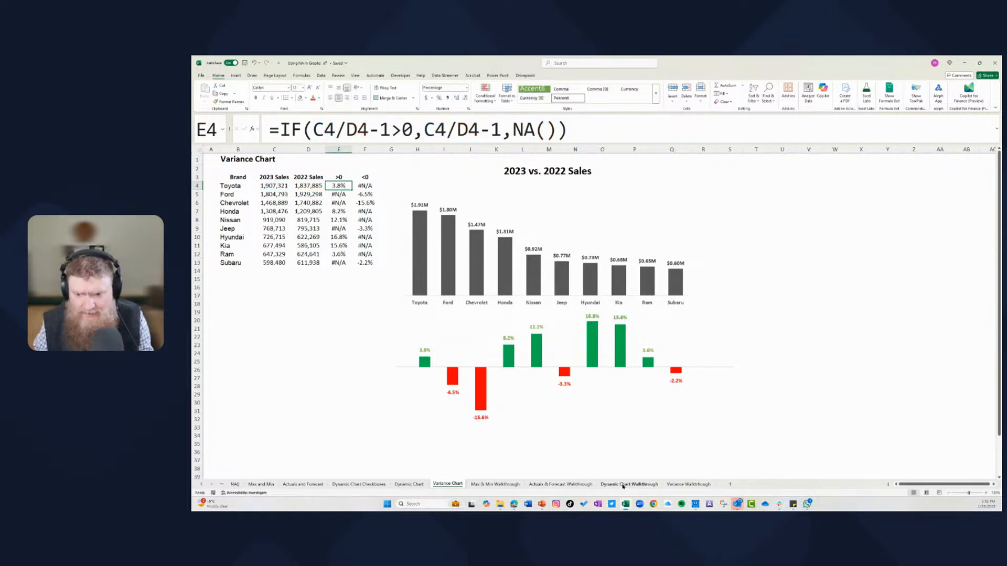
Enter the variance formula =C4/D4-1 for Toyota in cell E4 of the Variance Walkthrough sheet.
{"action": "left_click", "coordinate": [689, 484]}
{"action": "left_click", "coordinate": [350, 184]}
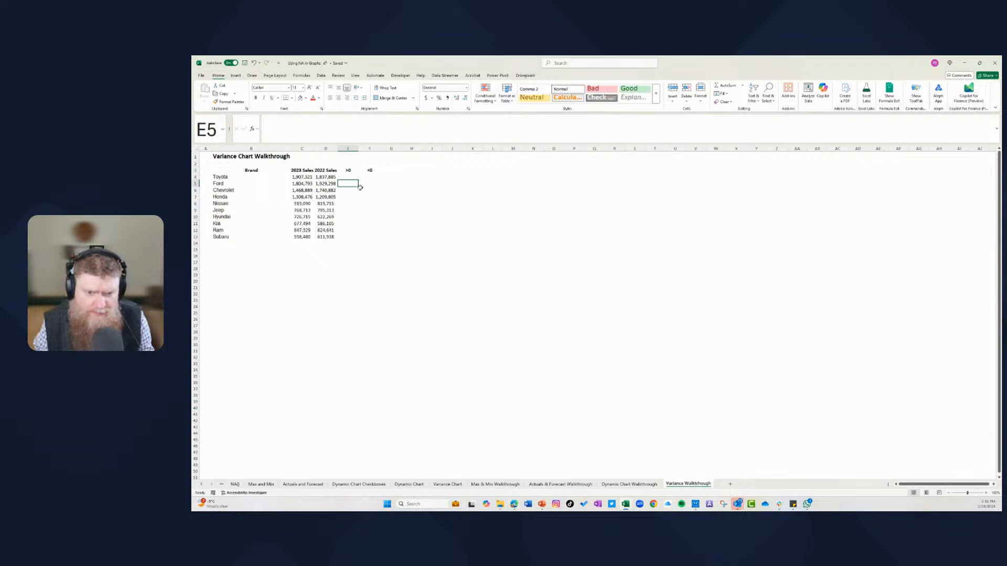
{"action": "key", "text": "Up"}
{"action": "type", "text": "="}
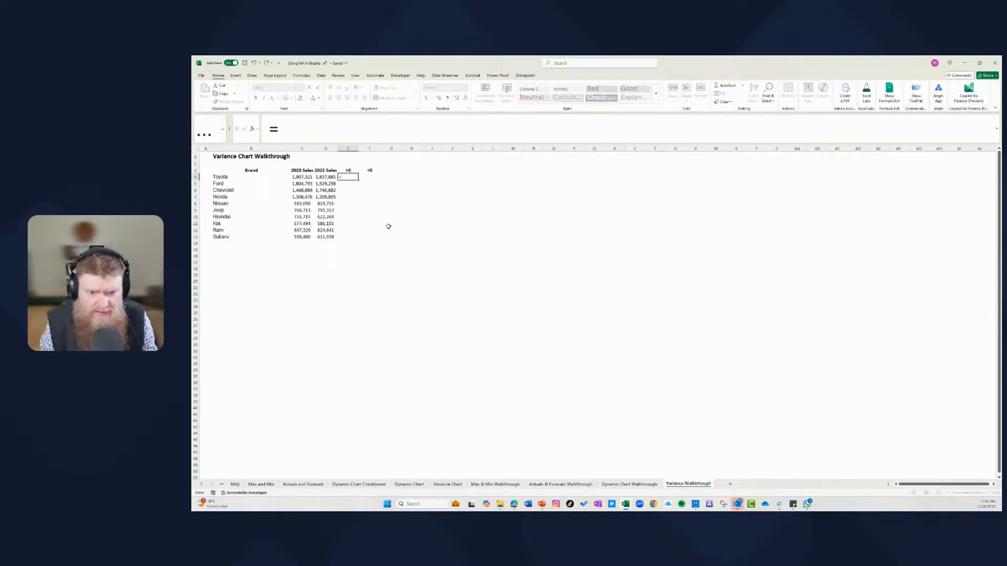
{"action": "type", "text": "C4/d4-1"}
{"action": "key", "text": "Return"}
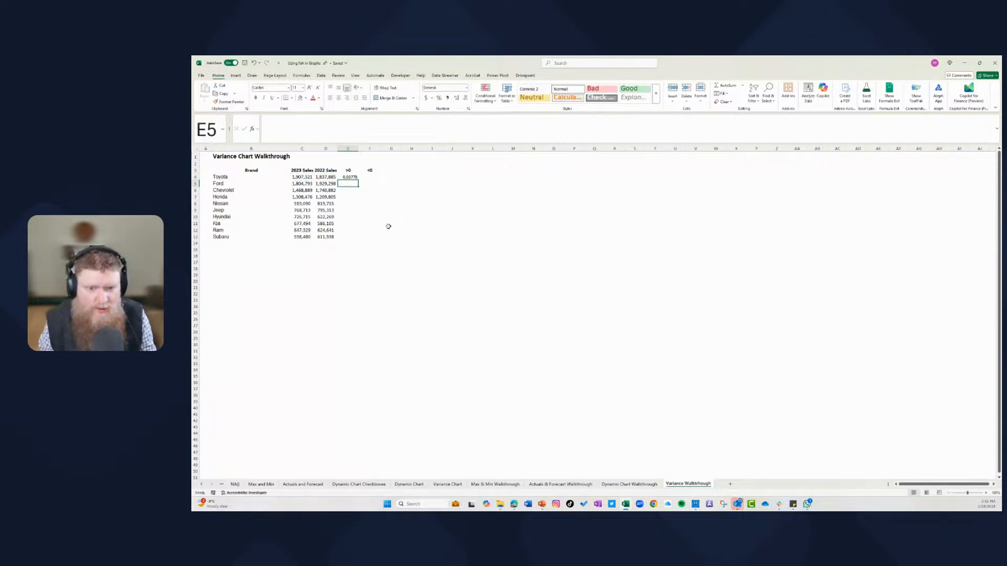
Fill the variance formula from E4 down to E13 and format the range as percentages.
{"action": "left_click", "coordinate": [350, 176]}
{"action": "left_click_drag", "start_coordinate": [358, 180], "coordinate": [359, 240]}
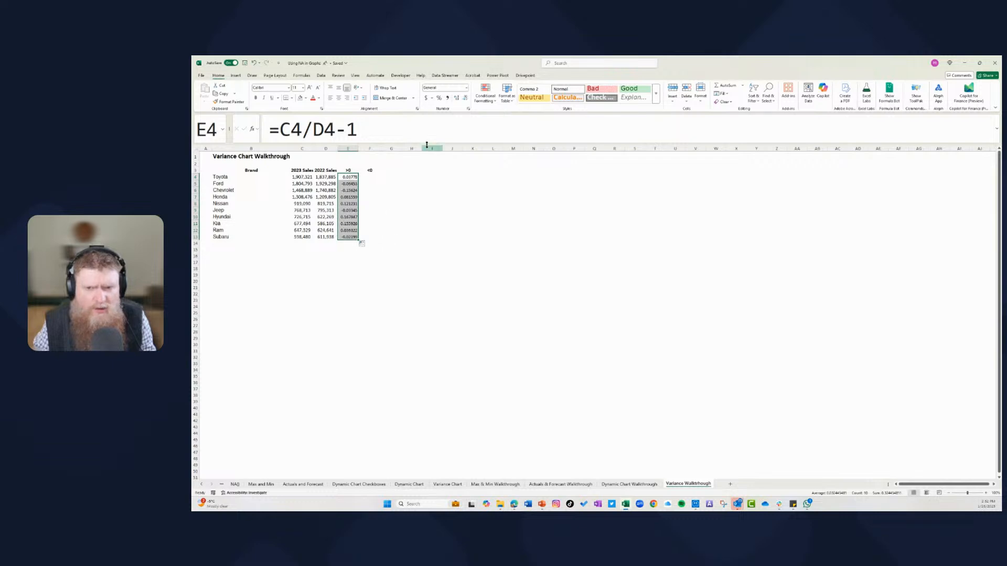
{"action": "left_click", "coordinate": [439, 98]}
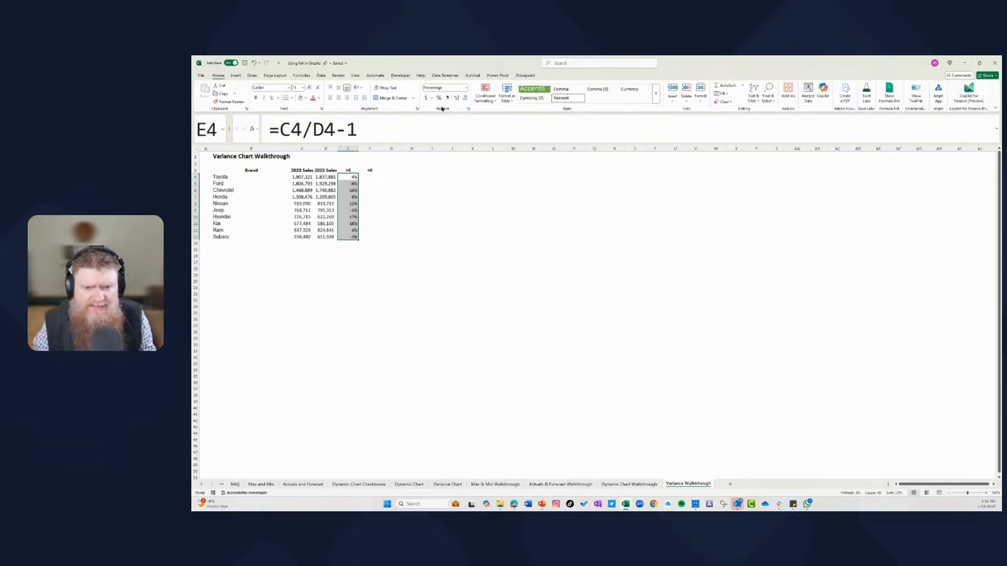
Enlarge the worksheet view and examine the variance percentages in E4:E13.
{"action": "left_click", "coordinate": [986, 494]}
{"action": "left_click", "coordinate": [986, 494]}
{"action": "left_click", "coordinate": [986, 494]}
{"action": "left_click", "coordinate": [987, 495]}
{"action": "left_click", "coordinate": [986, 494]}
{"action": "left_click", "coordinate": [987, 494]}
{"action": "left_click", "coordinate": [987, 495]}
{"action": "left_click", "coordinate": [986, 495]}
{"action": "left_click", "coordinate": [987, 494]}
{"action": "left_click", "coordinate": [986, 494]}
{"action": "left_click", "coordinate": [987, 494]}
{"action": "left_click", "coordinate": [986, 495]}
{"action": "left_click", "coordinate": [986, 494]}
{"action": "left_click_drag", "start_coordinate": [556, 217], "coordinate": [567, 351]}
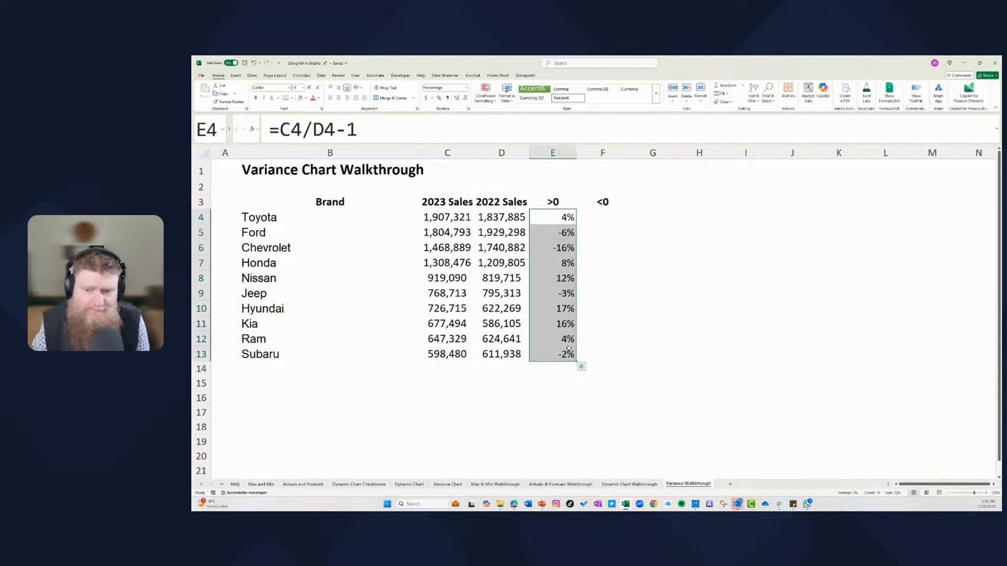
Wrap the Toyota variance formula in E4 in an IF function as =IF(C4/D4-1>0,C4/34-1,0).
{"action": "left_click", "coordinate": [270, 127]}
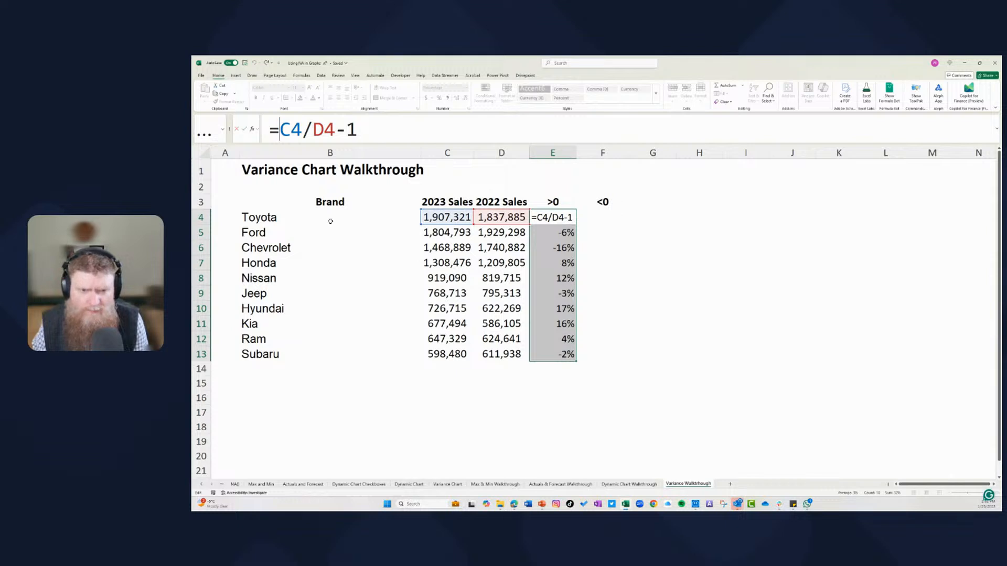
{"action": "type", "text": "IF"}
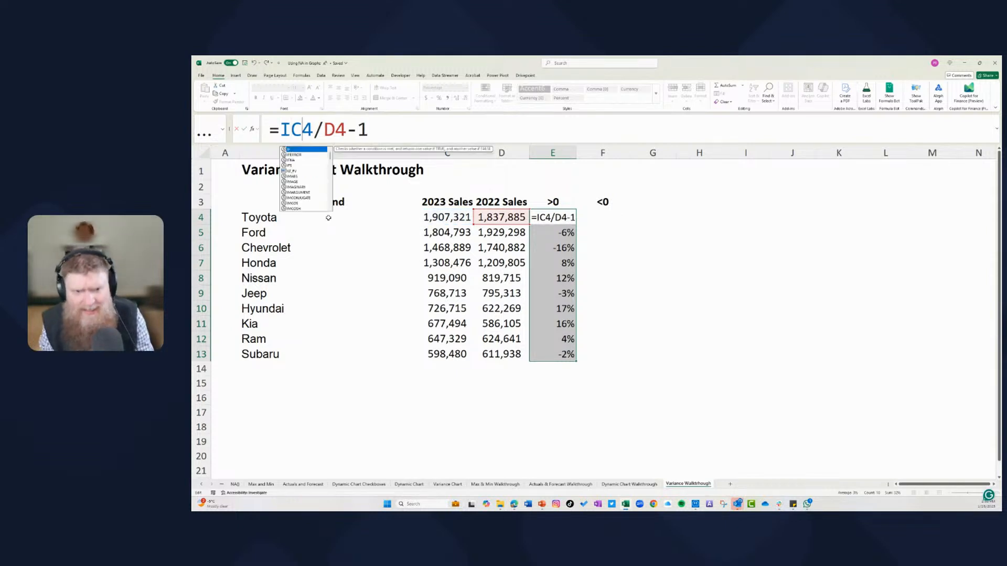
{"action": "type", "text": "("}
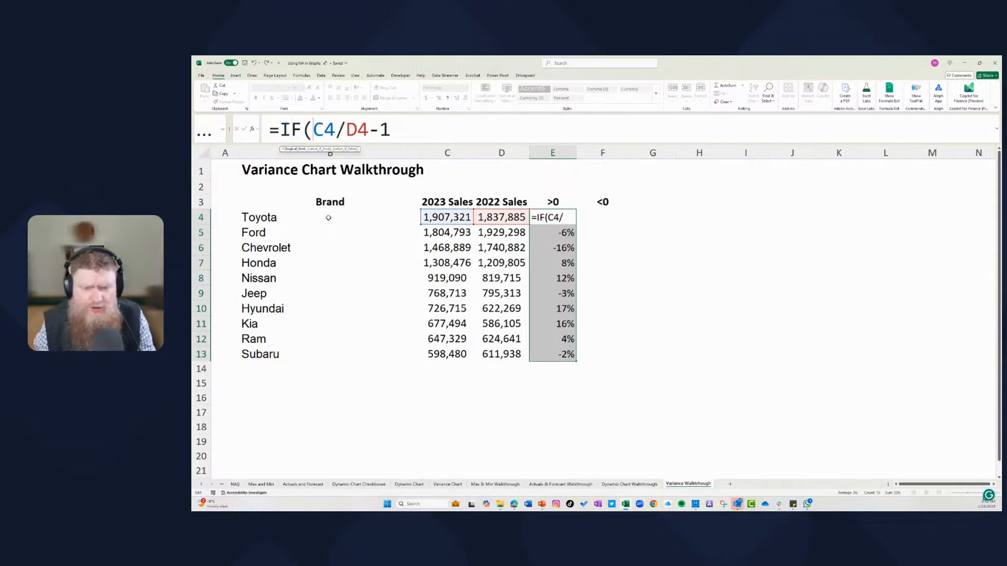
{"action": "left_click", "coordinate": [393, 130]}
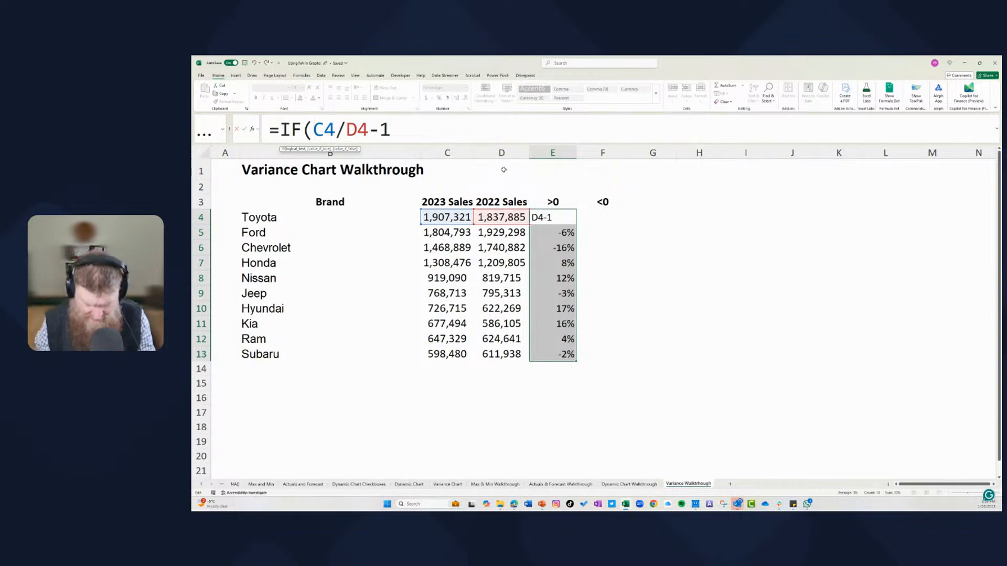
{"action": "type", "text": ".0,"}
{"action": "key", "text": "BackSpace"}
{"action": "key", "text": "BackSpace"}
{"action": "key", "text": "BackSpace"}
{"action": "type", "text": ">"}
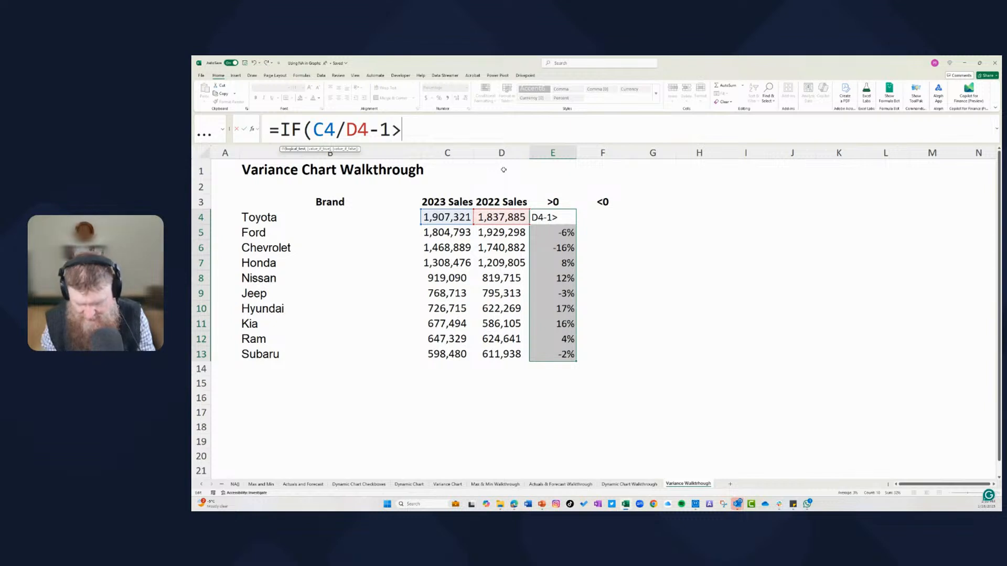
{"action": "type", "text": "0,"}
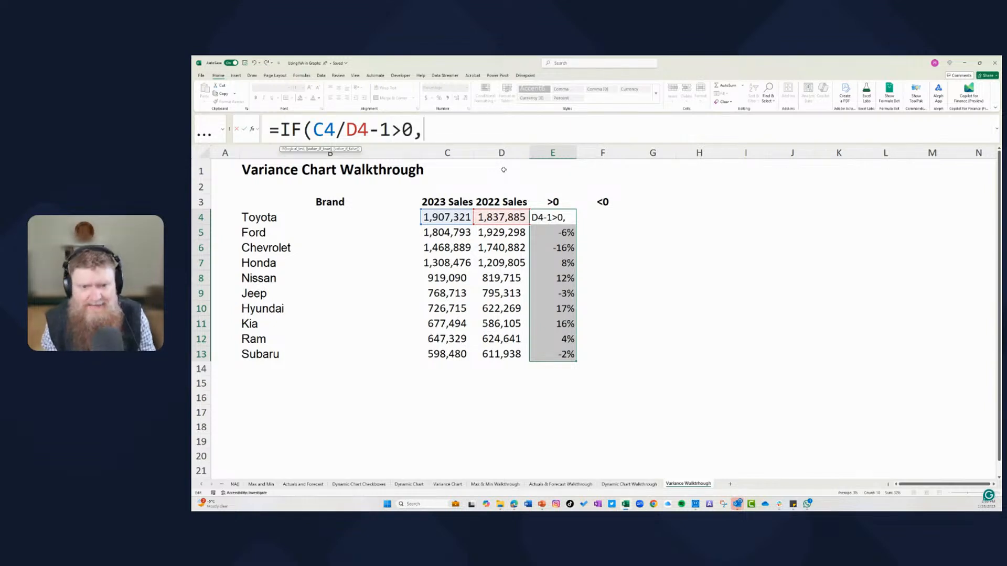
{"action": "type", "text": "C4"}
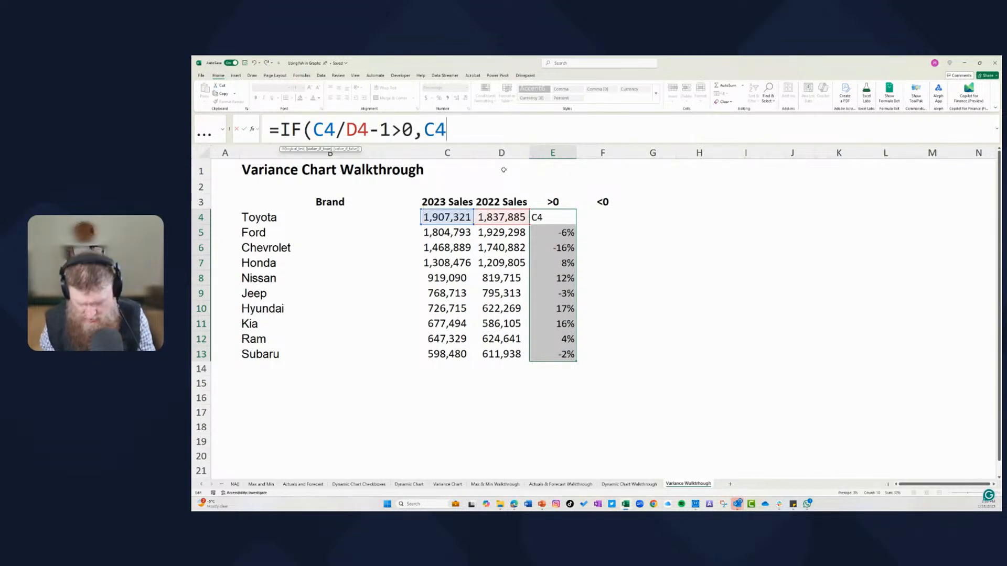
{"action": "type", "text": "/34-1"}
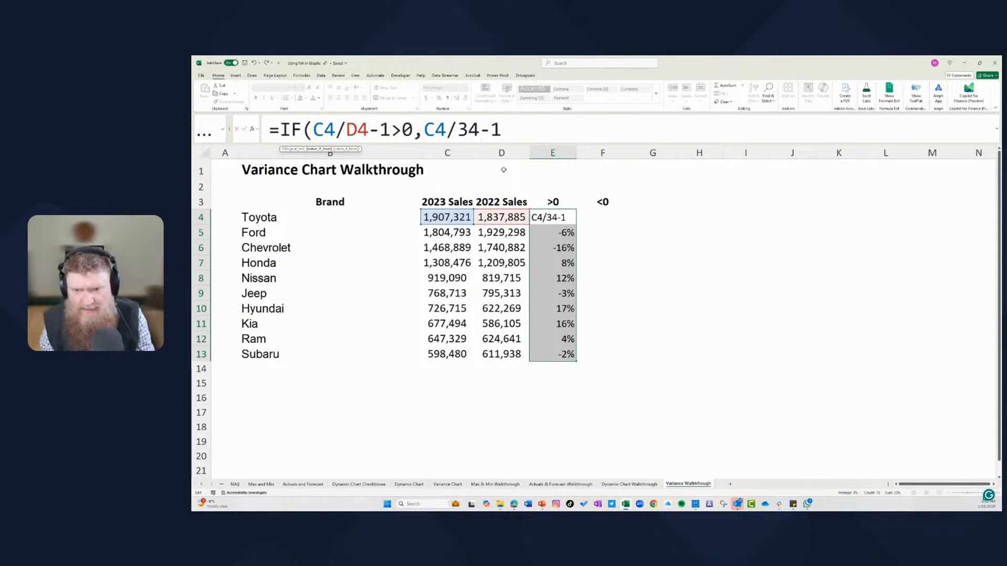
{"action": "type", "text": ",0)"}
{"action": "key", "text": "Return"}
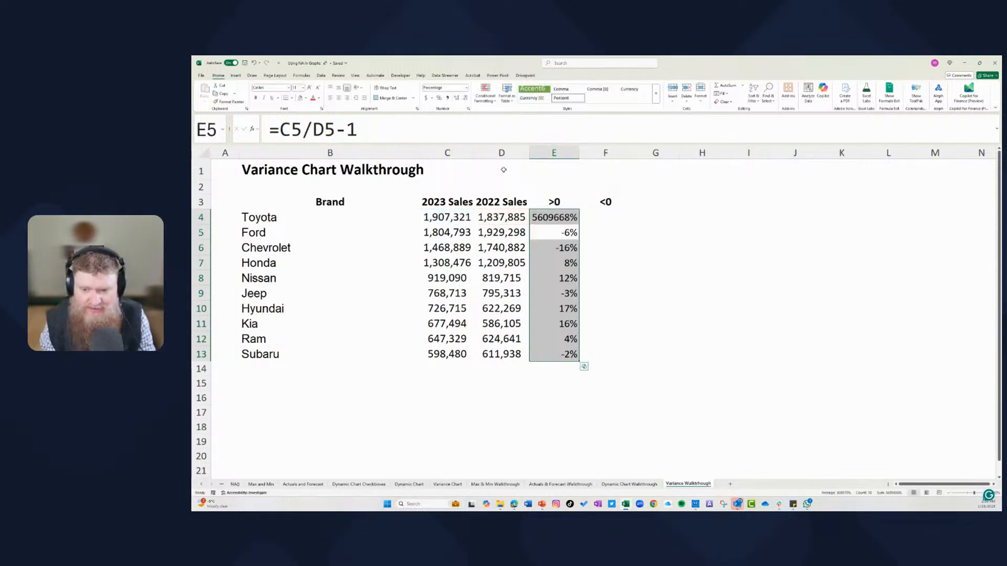
Correct the true value of E4's IF formula to C4/D4-1 and fill the formula down to E13.
{"action": "left_click", "coordinate": [575, 219]}
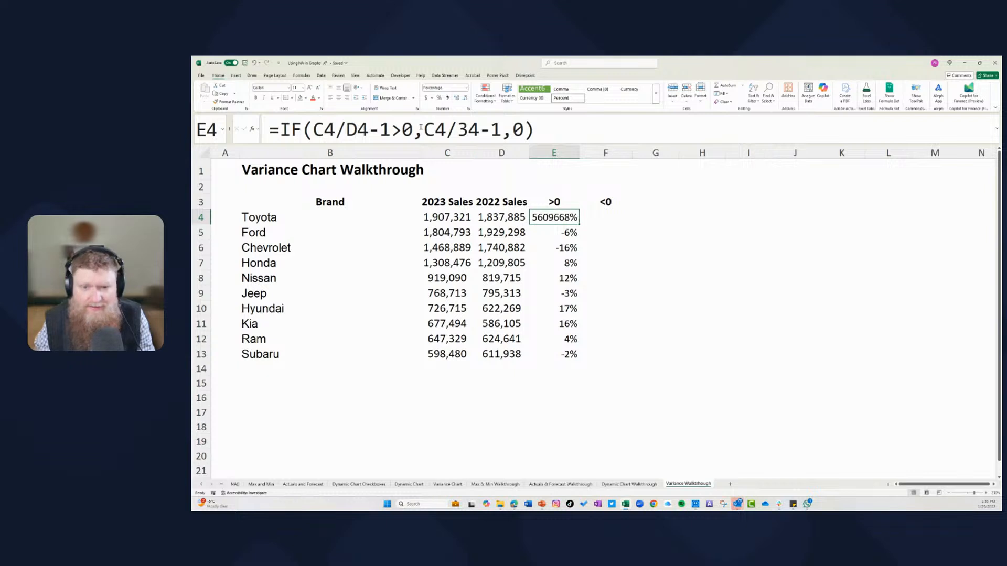
{"action": "left_click", "coordinate": [467, 129]}
{"action": "key", "text": "BackSpace"}
{"action": "type", "text": "D"}
{"action": "key", "text": "Return"}
{"action": "left_click", "coordinate": [577, 221]}
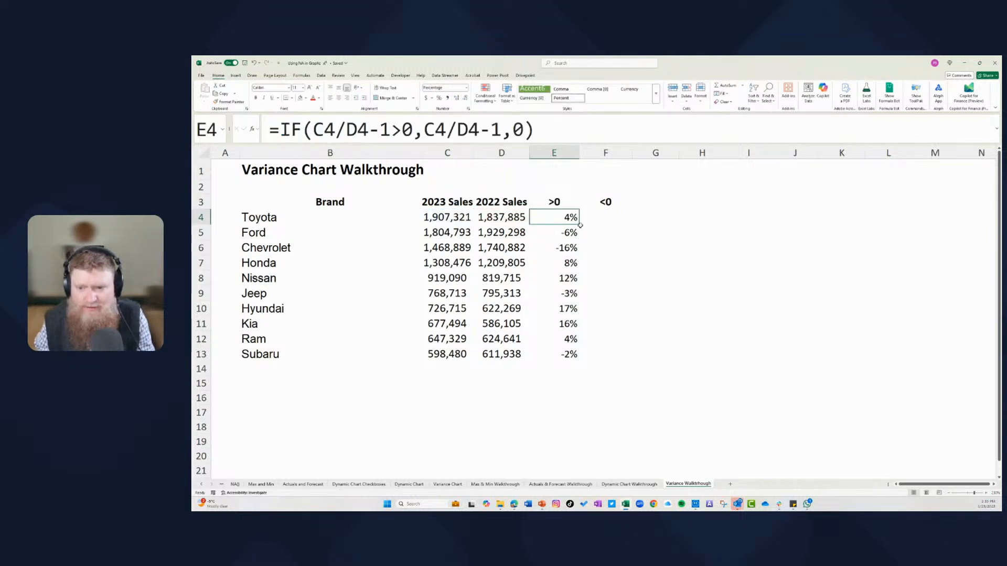
{"action": "key", "text": "F2"}
{"action": "key", "text": "Escape"}
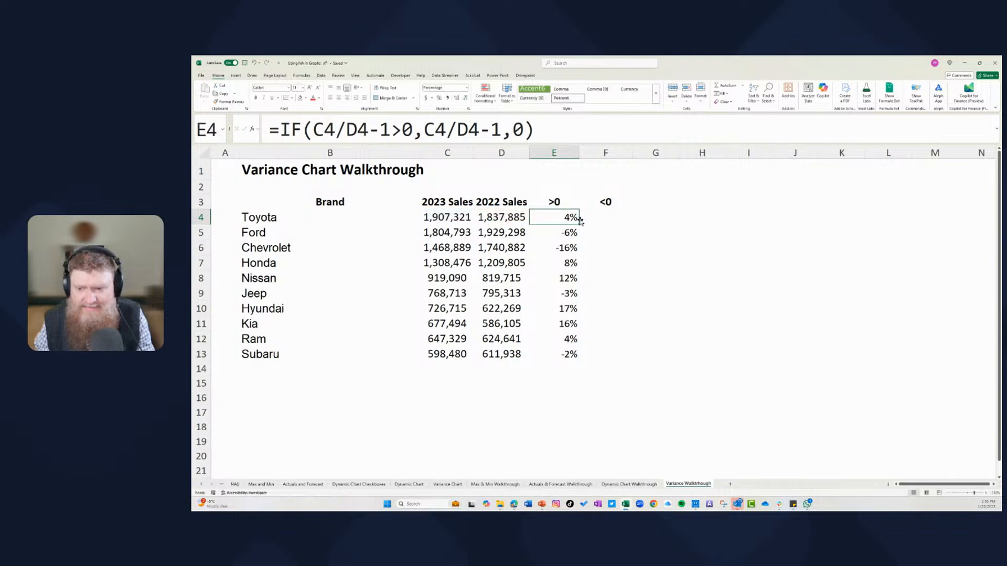
{"action": "double_click", "coordinate": [579, 224]}
{"action": "left_click_drag", "start_coordinate": [572, 234], "coordinate": [577, 347]}
Replace the false value 0 in E4's IF formula with NA() and fill the formula down to E13.
{"action": "left_click", "coordinate": [553, 218]}
{"action": "key", "text": "F2"}
{"action": "left_click", "coordinate": [523, 129]}
{"action": "key", "text": "BackSpace"}
{"action": "type", "text": "NA"}
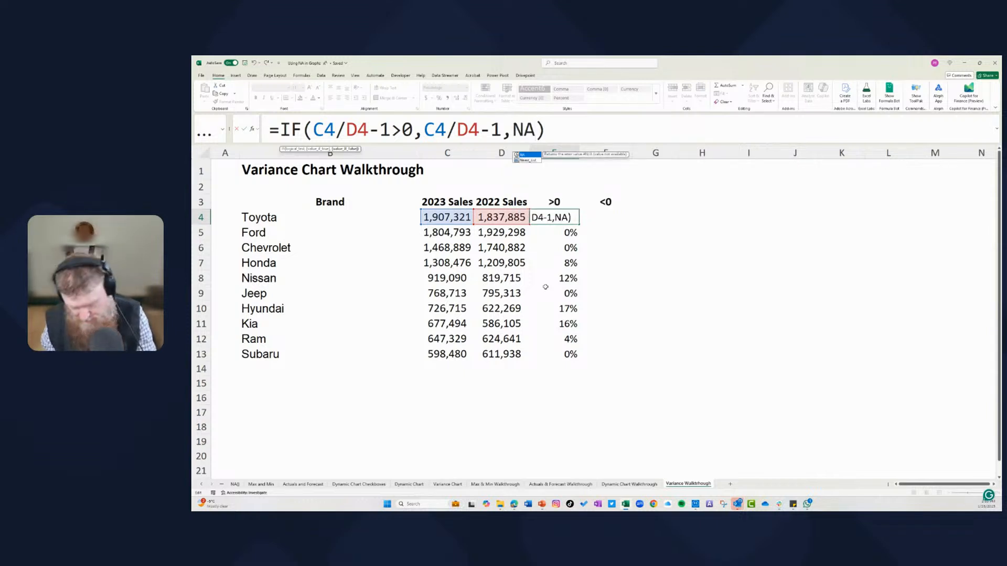
{"action": "type", "text": "("}
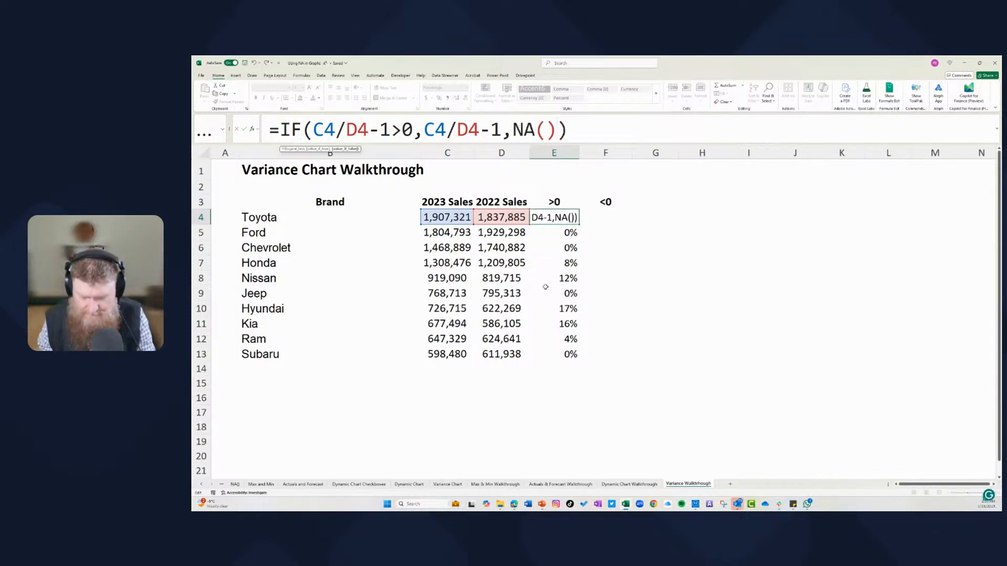
{"action": "key", "text": "Return"}
{"action": "left_click", "coordinate": [574, 222]}
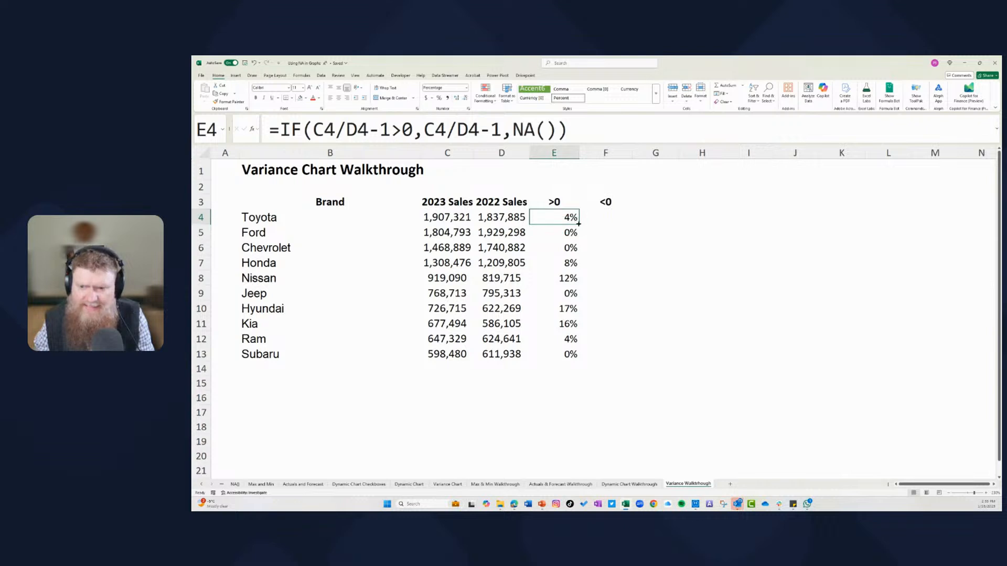
{"action": "double_click", "coordinate": [580, 225]}
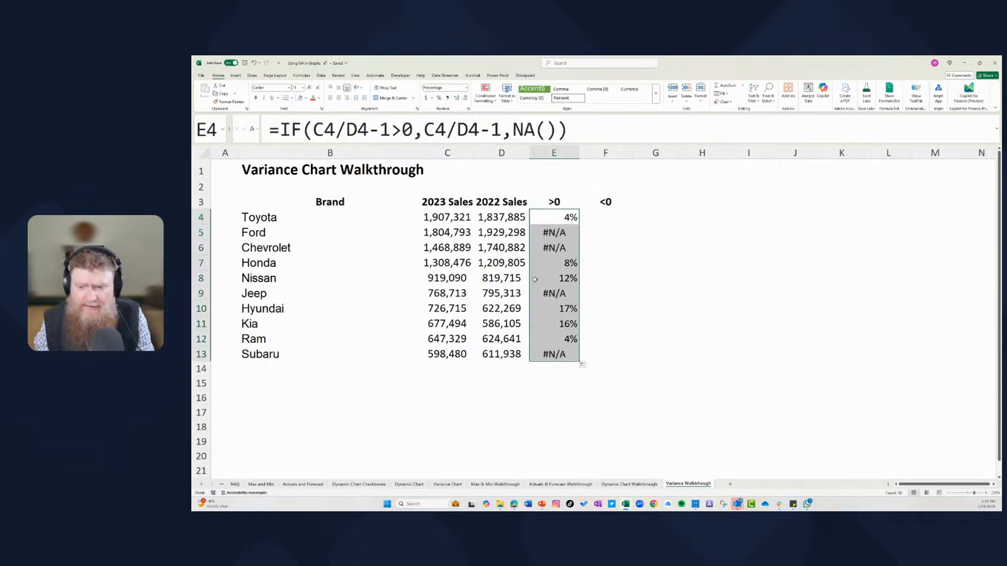
Try rewriting E4 as the array formula =IF(C4:C13/D4:D13-1>0,C4:C13/D4:D13-1,NA()) and clear E5:E13 beneath it.
{"action": "left_click", "coordinate": [553, 217]}
{"action": "key", "text": "F2"}
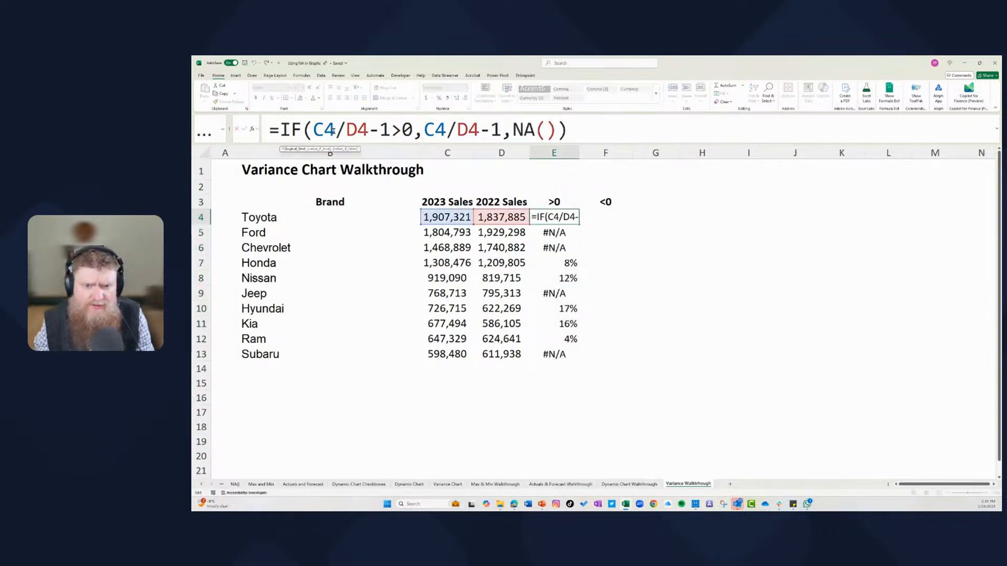
{"action": "left_click_drag", "start_coordinate": [422, 226], "coordinate": [423, 355]}
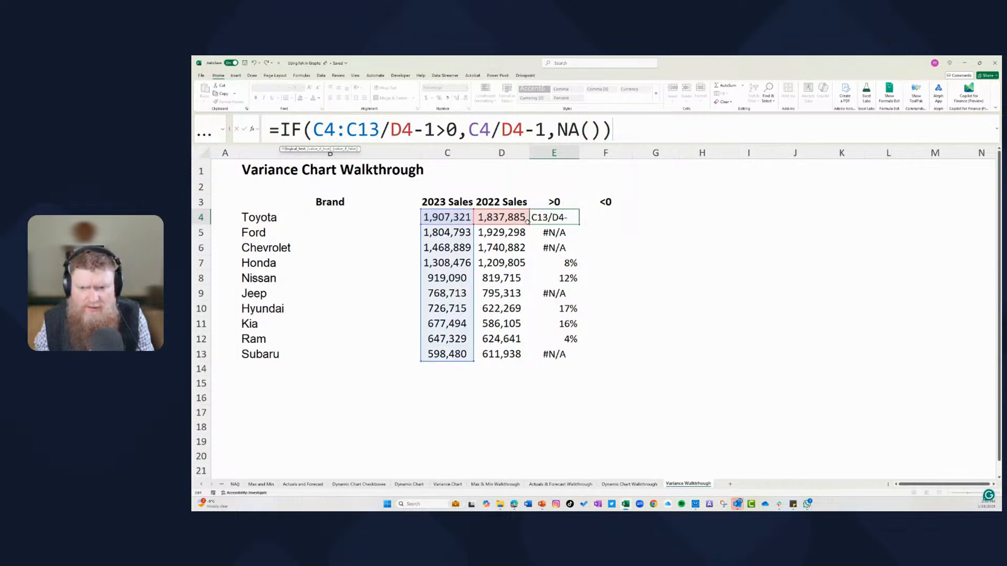
{"action": "left_click_drag", "start_coordinate": [475, 220], "coordinate": [477, 355]}
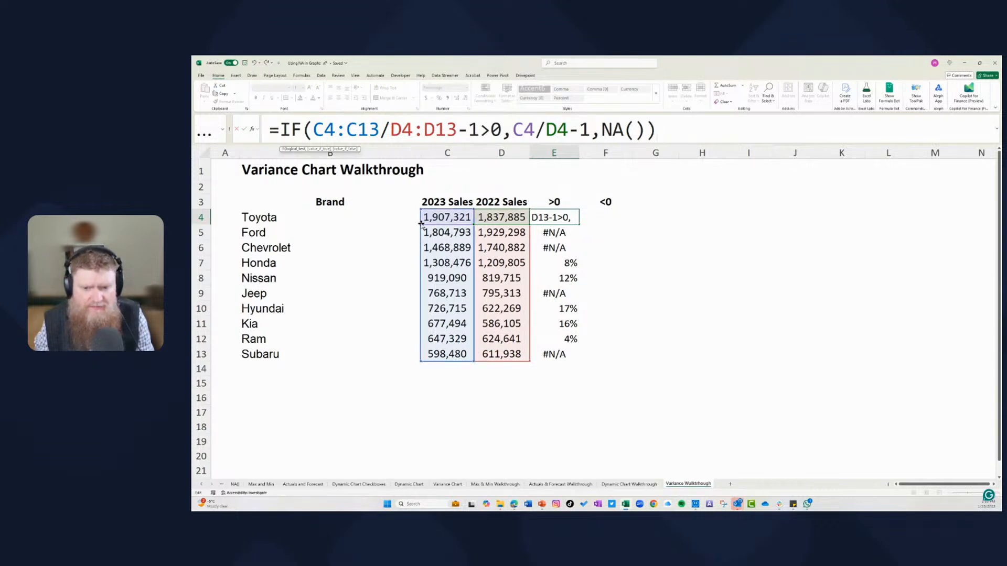
{"action": "left_click", "coordinate": [535, 130]}
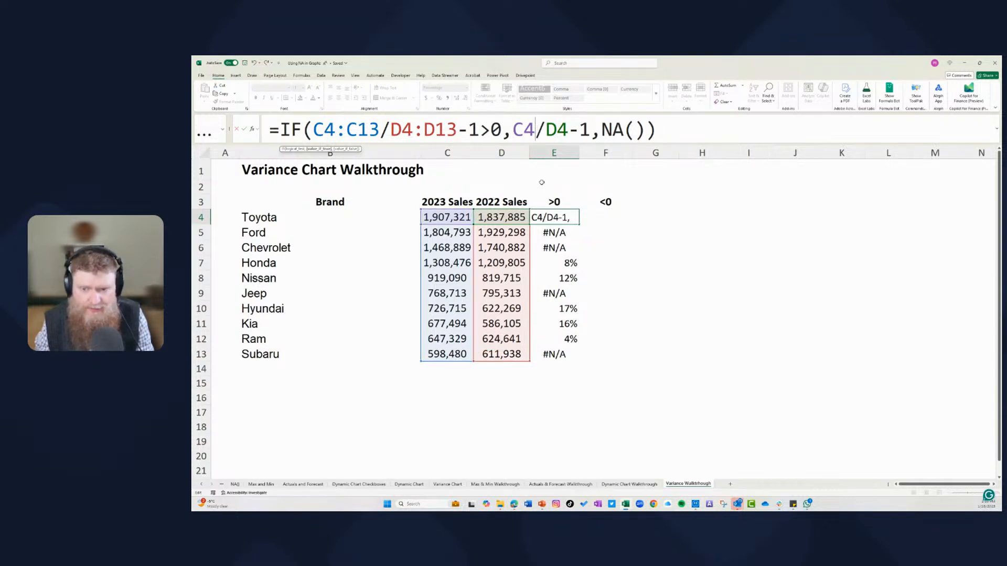
{"action": "type", "text": ":C13"}
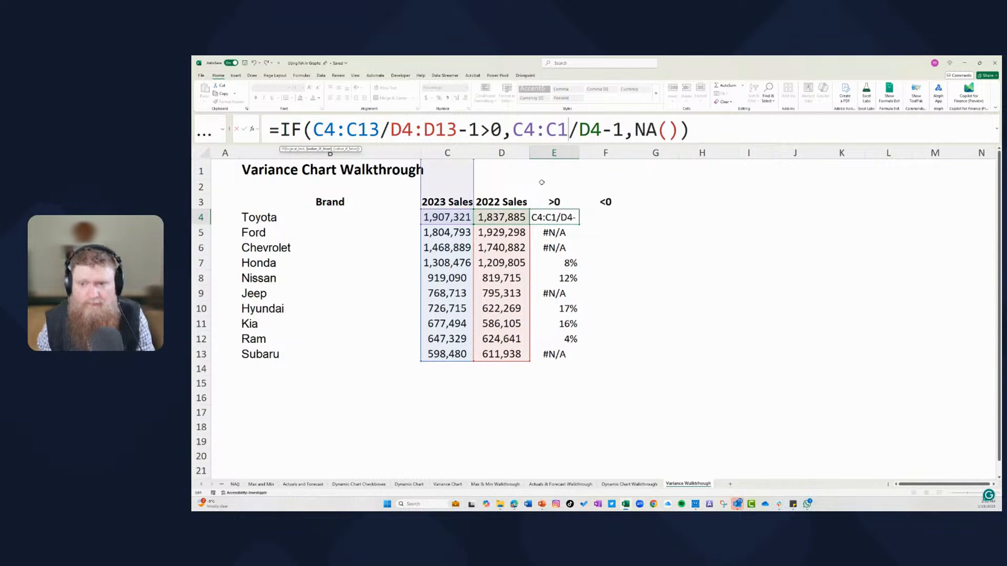
{"action": "key", "text": "Right"}
{"action": "key", "text": "Right"}
{"action": "key", "text": "Right"}
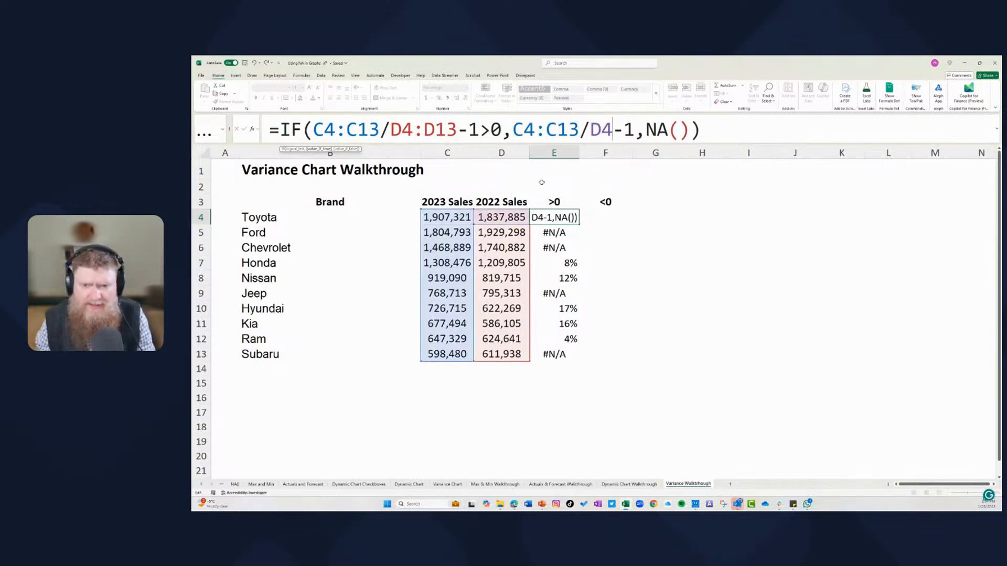
{"action": "type", "text": ":D1"}
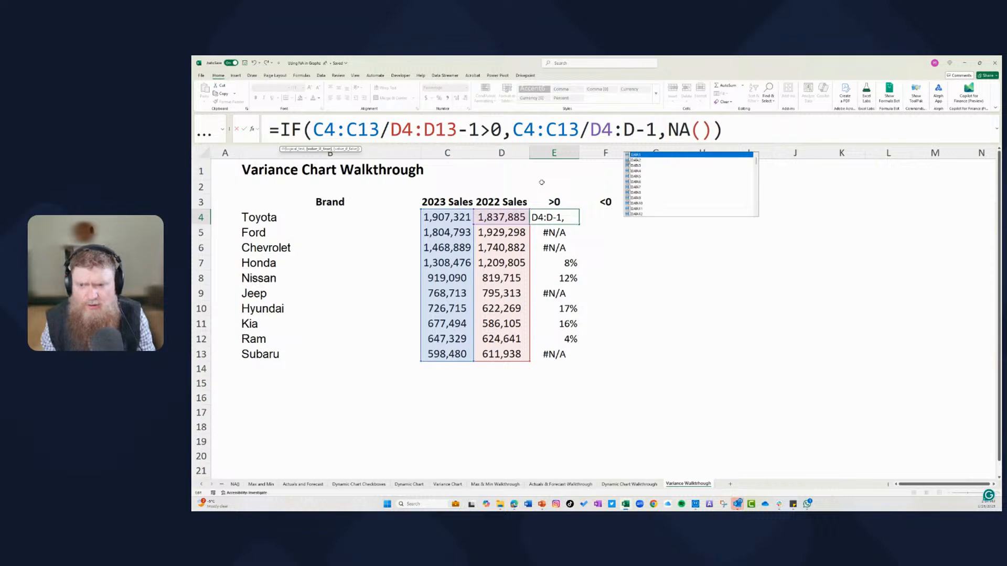
{"action": "type", "text": "3"}
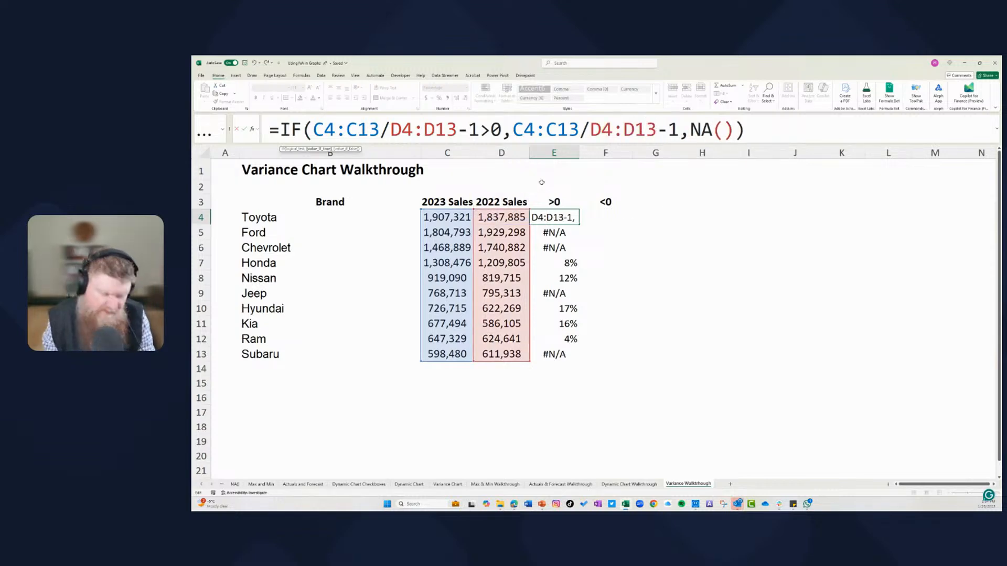
{"action": "key", "text": "Return"}
{"action": "left_click_drag", "start_coordinate": [556, 234], "coordinate": [554, 356]}
{"action": "key", "text": "Delete"}
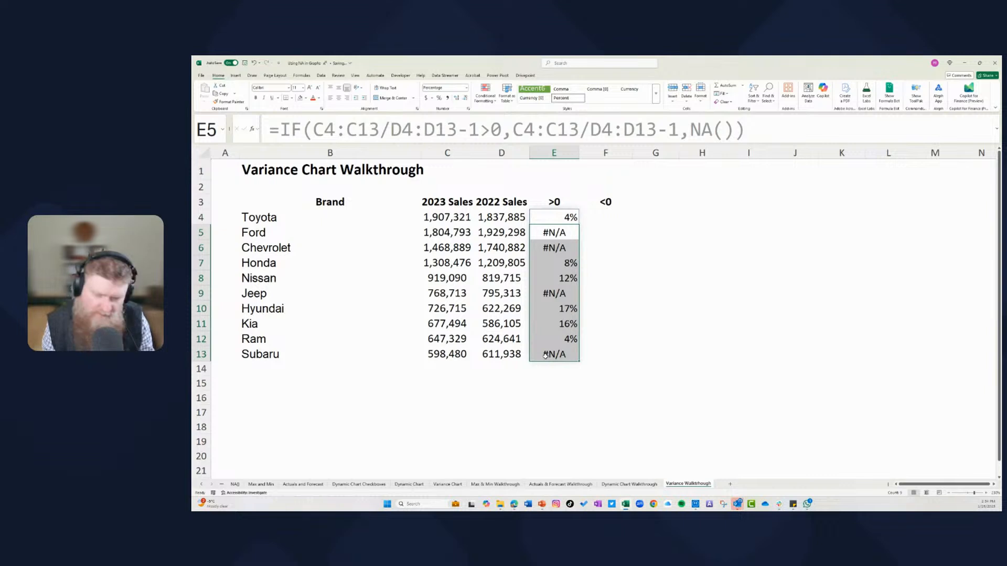
Undo the clearing of E5:E13 and the array edit, and refill E4's single-row IF formula down to E13.
{"action": "key", "text": "ctrl+z"}
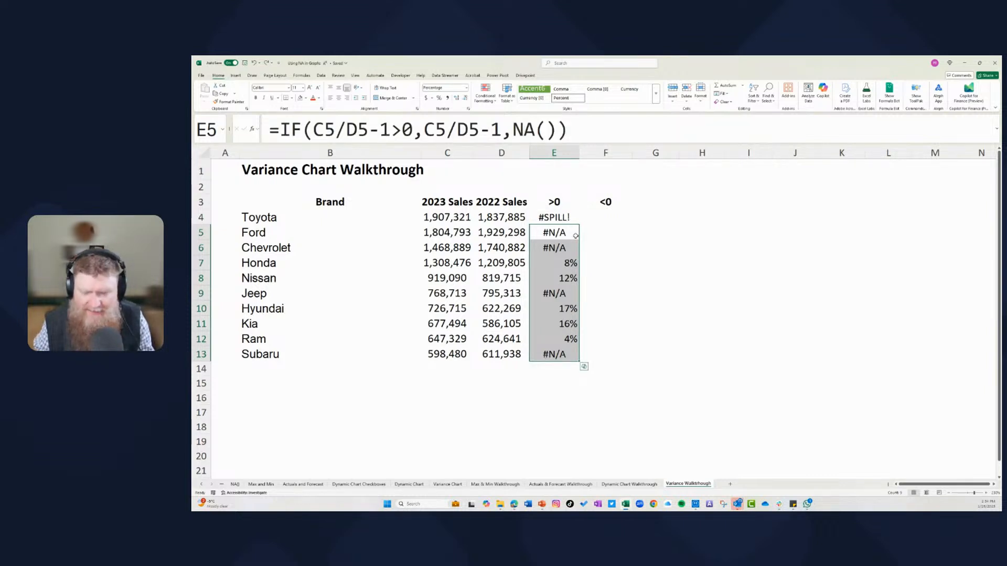
{"action": "key", "text": "ctrl+z"}
{"action": "left_click", "coordinate": [582, 220]}
{"action": "left_click", "coordinate": [577, 219]}
{"action": "double_click", "coordinate": [579, 224]}
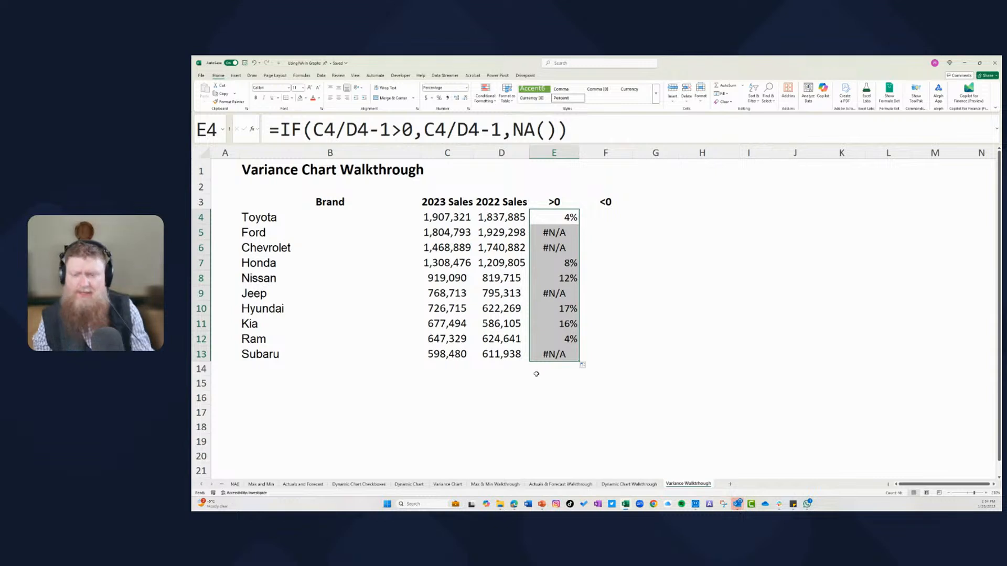
Copy the IF formula text from E4 into F4 as =IF(C4/D4-1>0,C4/D4-1,NA()), keeping the same cell references.
{"action": "left_click_drag", "start_coordinate": [583, 127], "coordinate": [278, 120]}
{"action": "key", "text": "ctrl+c"}
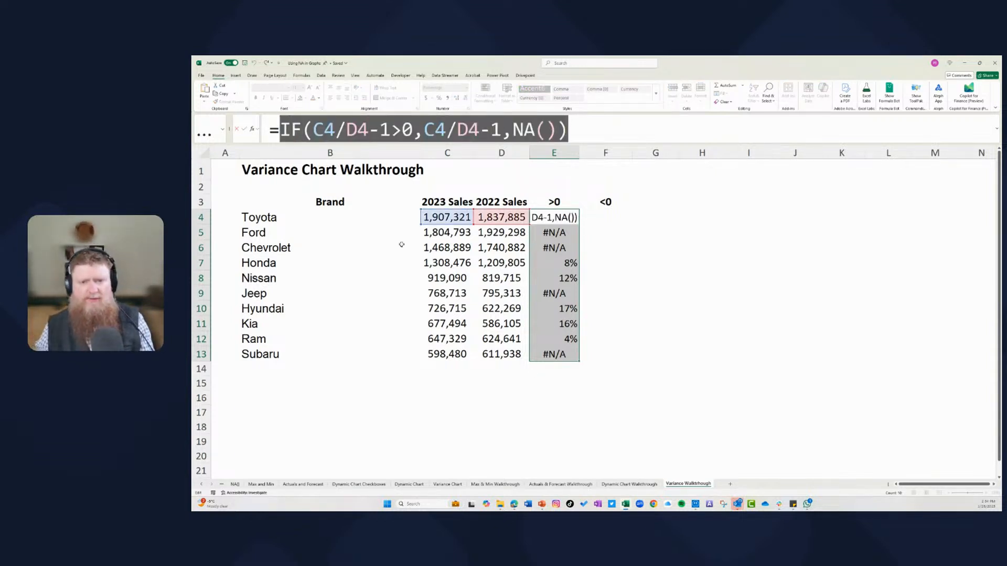
{"action": "key", "text": "Escape"}
{"action": "left_click", "coordinate": [607, 217]}
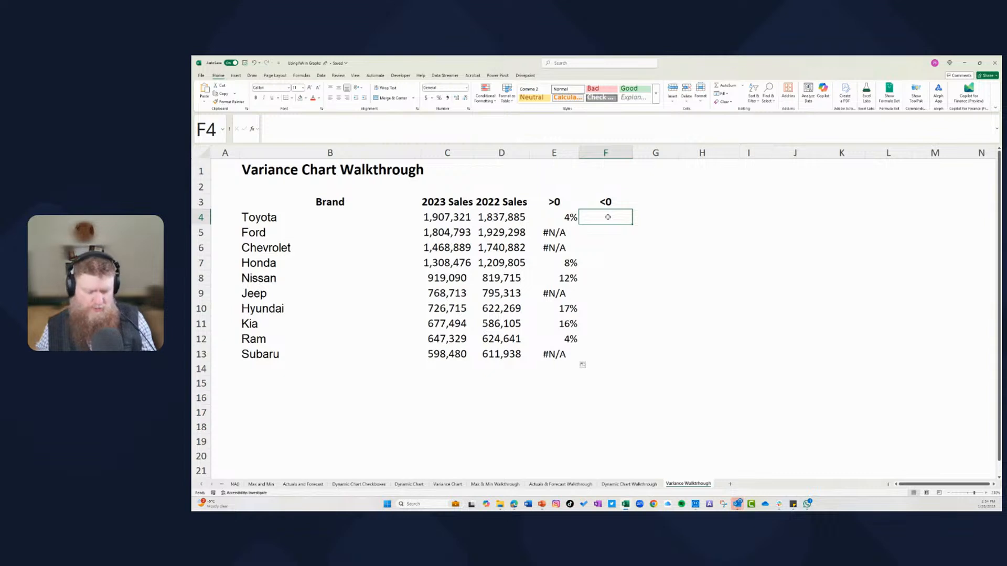
{"action": "key", "text": "ctrl+v"}
{"action": "left_click", "coordinate": [269, 128]}
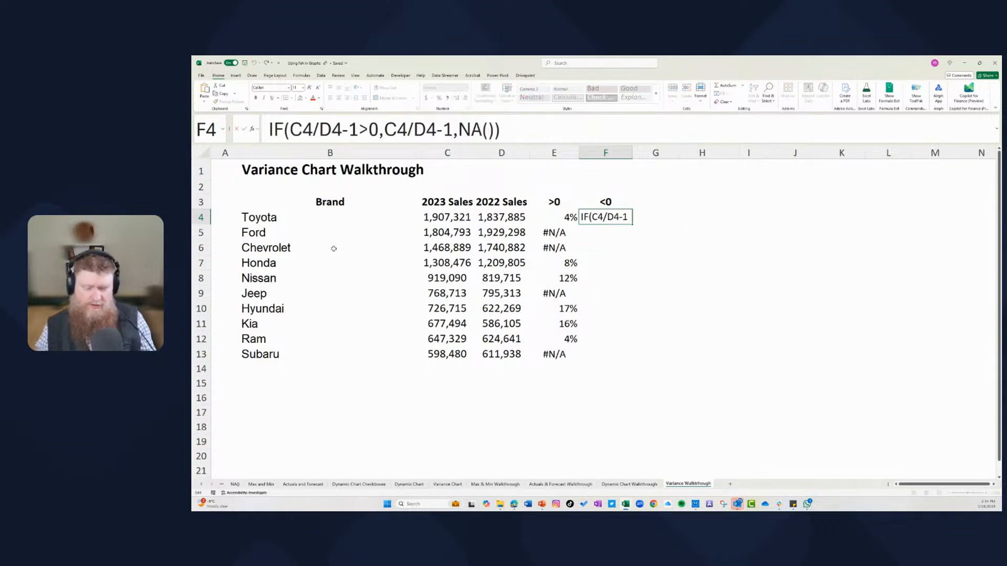
{"action": "type", "text": "="}
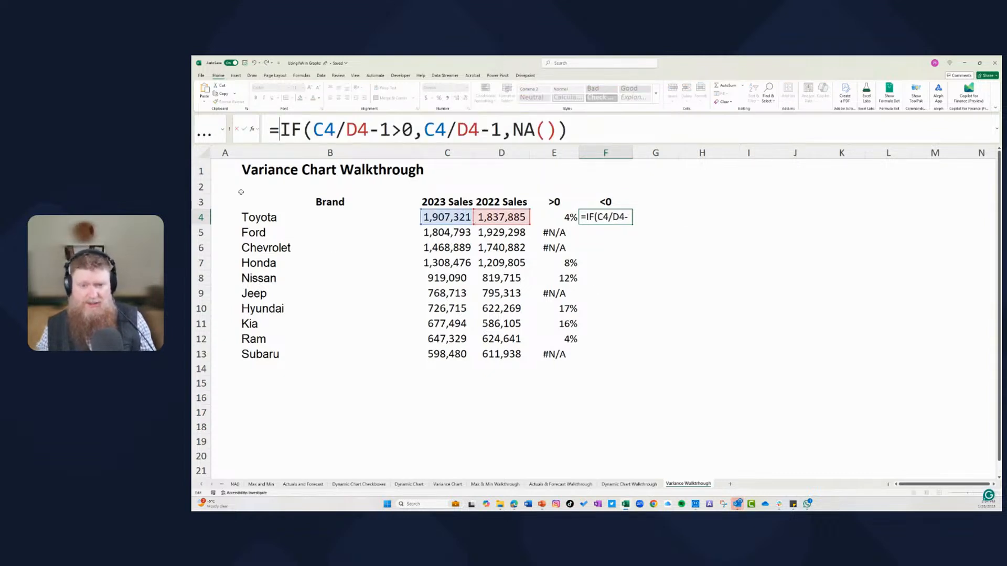
Change the logical test of the formula in F4 to C4/D4-1<0.
{"action": "left_click", "coordinate": [402, 128]}
{"action": "key", "text": "BackSpace"}
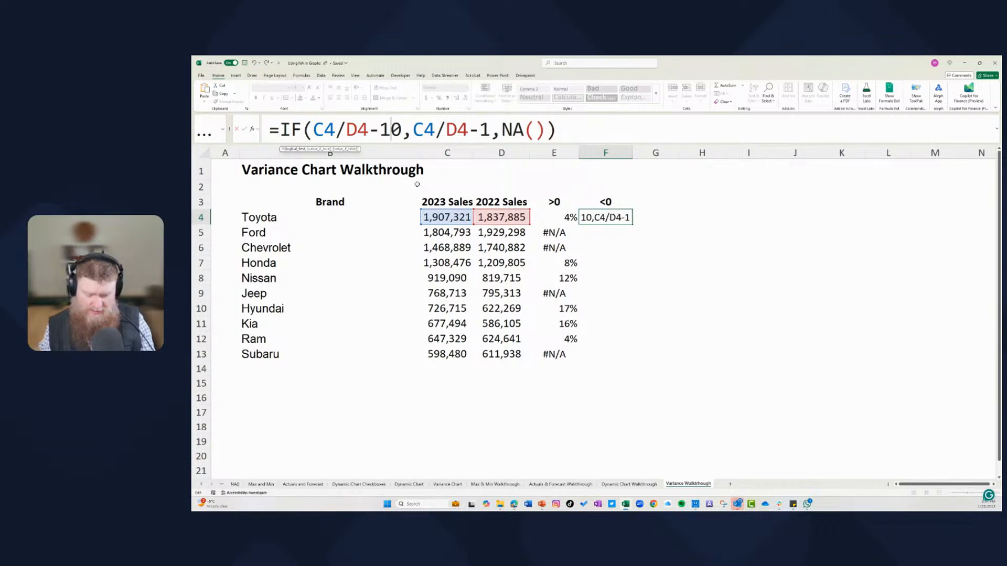
{"action": "type", "text": "<"}
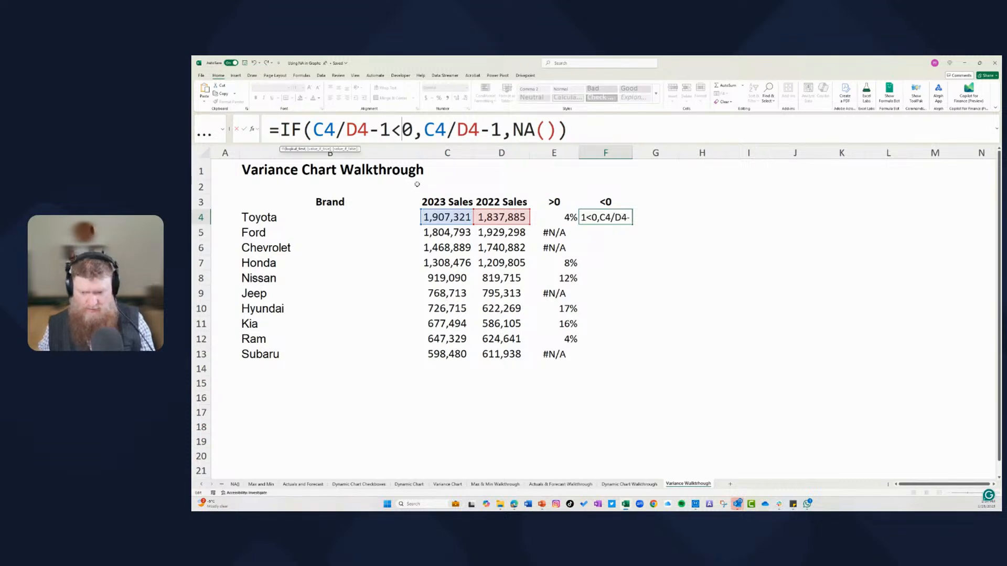
{"action": "key", "text": "Return"}
{"action": "left_click", "coordinate": [607, 217]}
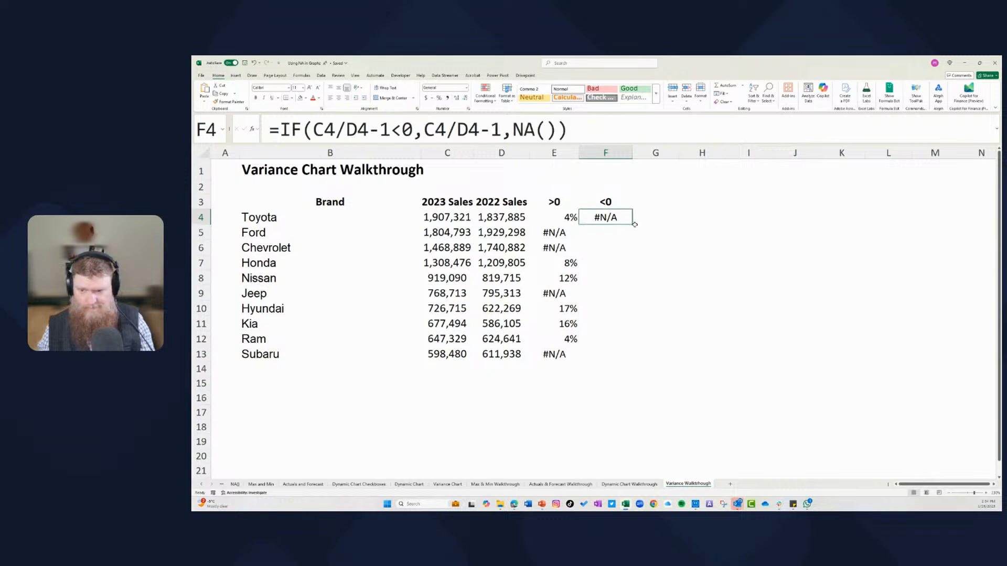
Fill F4's formula down to F13 and format E4:F13 as percentages with one decimal place.
{"action": "double_click", "coordinate": [633, 224]}
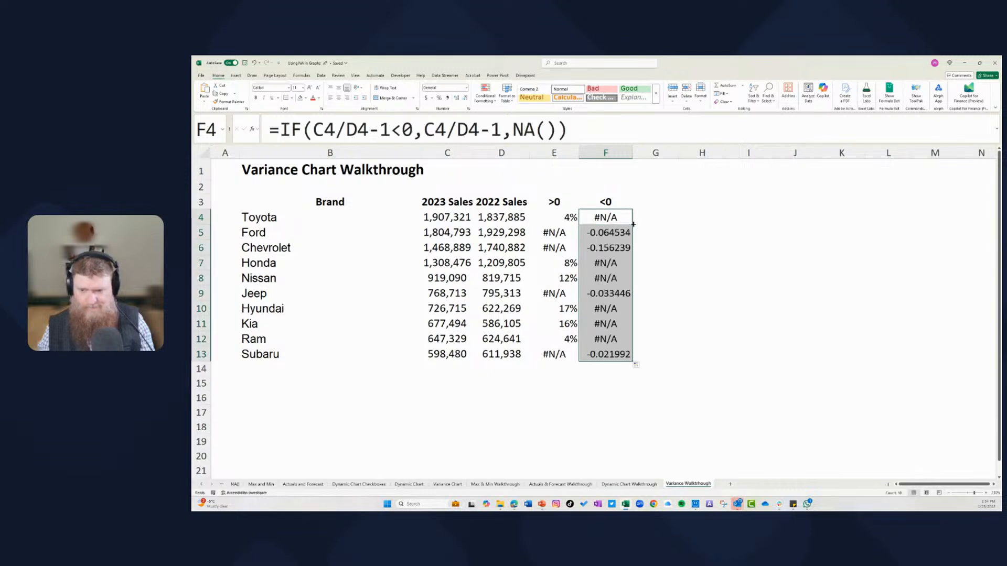
{"action": "left_click_drag", "start_coordinate": [555, 217], "coordinate": [632, 359]}
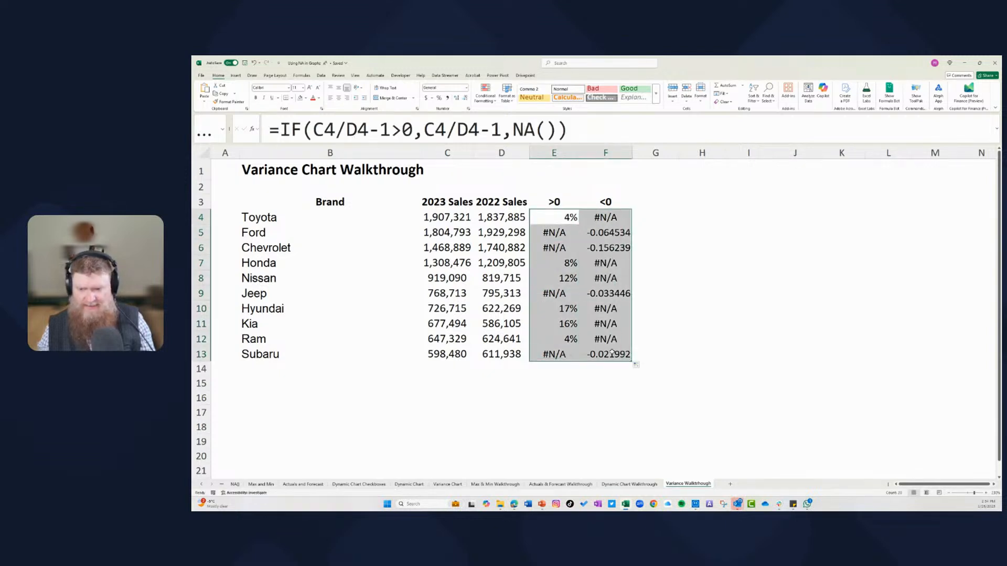
{"action": "left_click", "coordinate": [439, 98]}
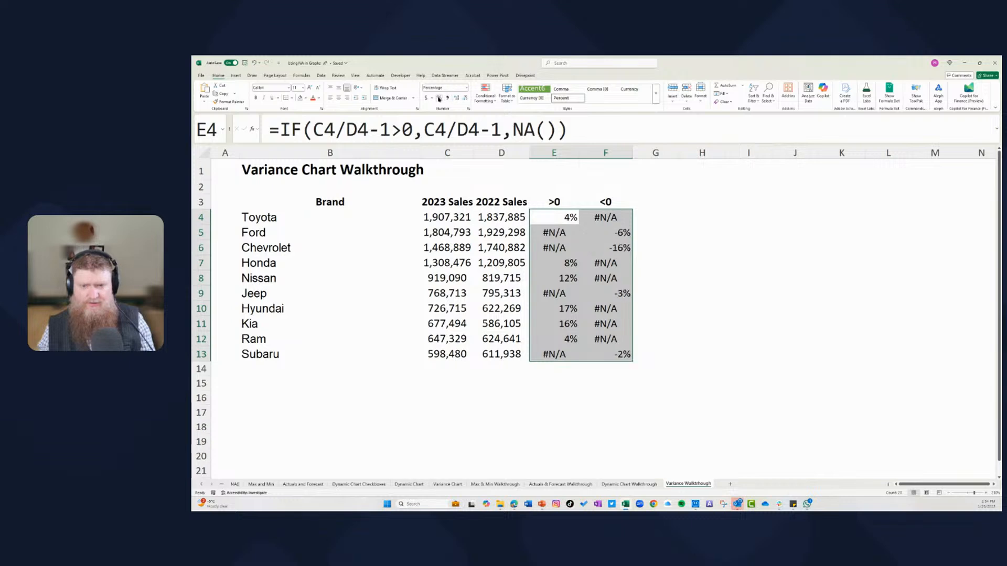
{"action": "left_click", "coordinate": [457, 98]}
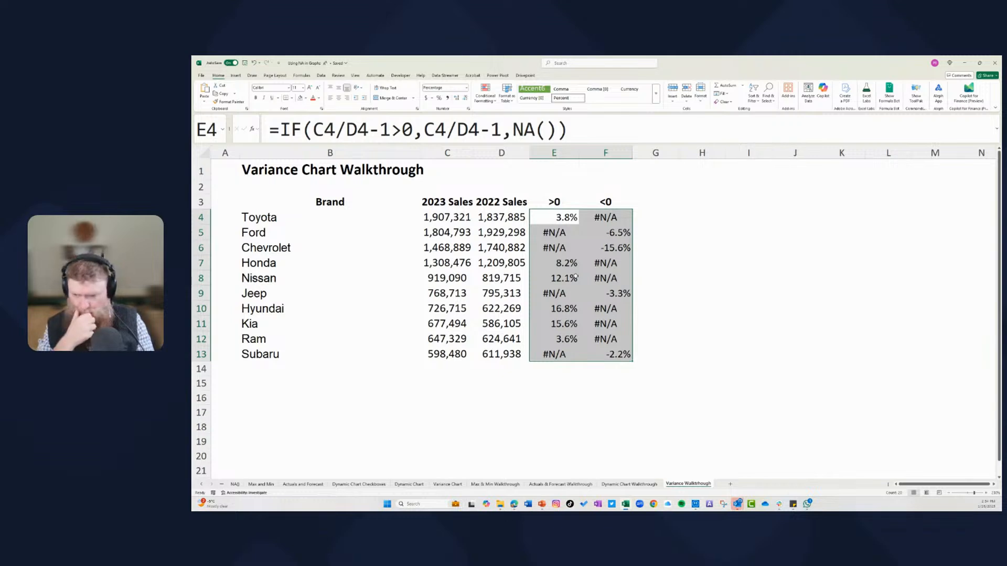
Check the data table on the Variance Chart sheet and narrow the Brand column on Variance Walkthrough to fit its names.
{"action": "left_click", "coordinate": [414, 485]}
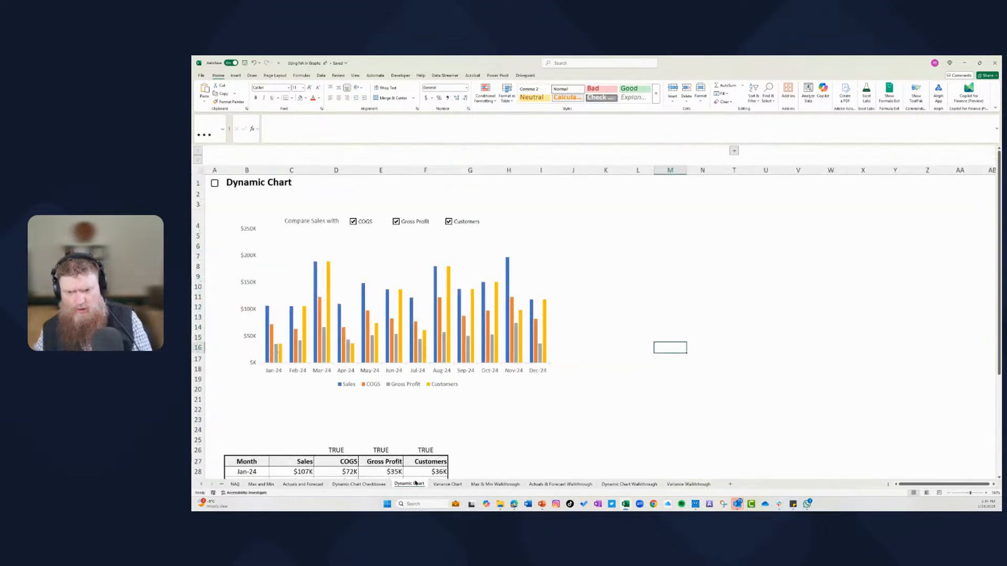
{"action": "left_click", "coordinate": [447, 485]}
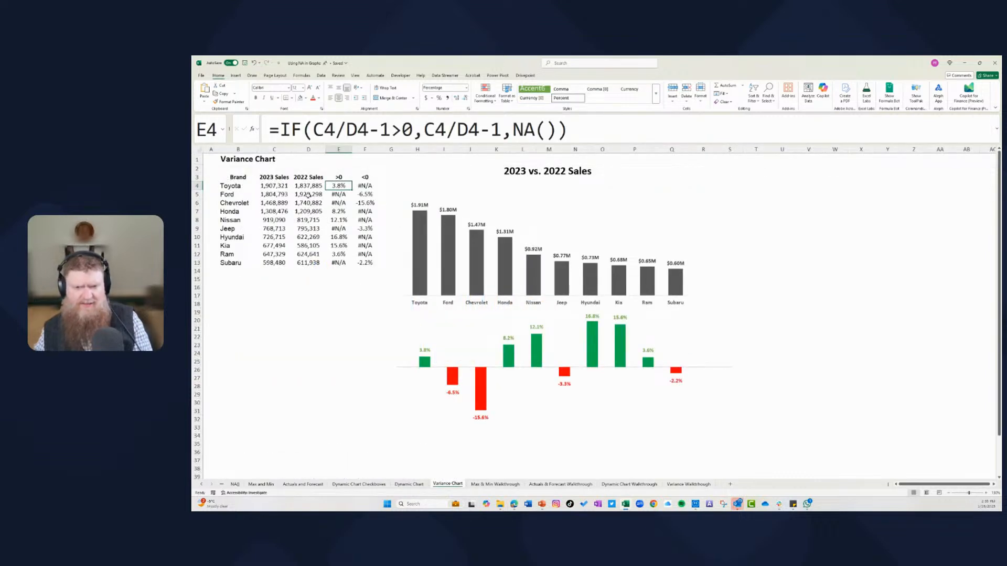
{"action": "left_click_drag", "start_coordinate": [255, 181], "coordinate": [354, 260]}
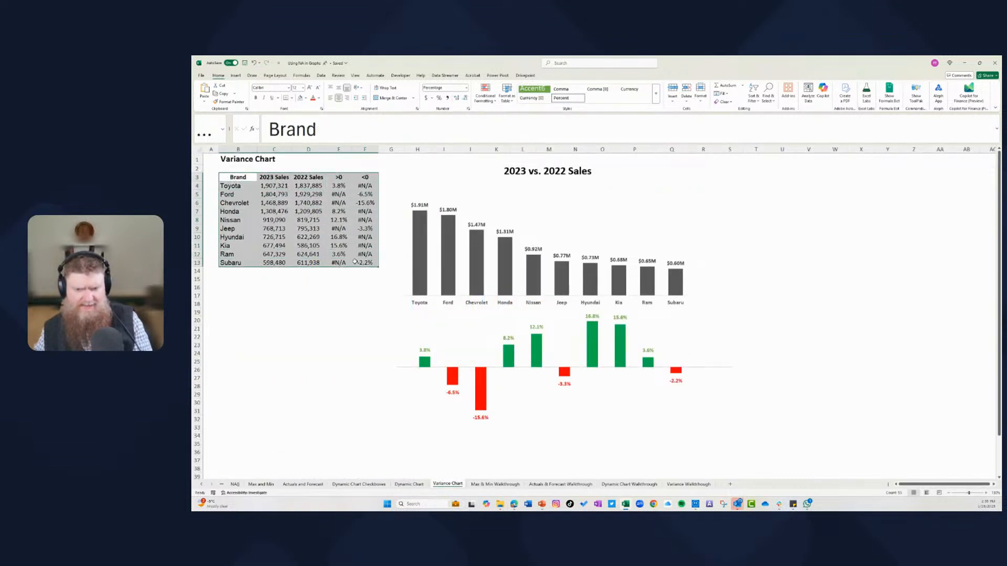
{"action": "left_click", "coordinate": [679, 485]}
{"action": "left_click", "coordinate": [349, 196]}
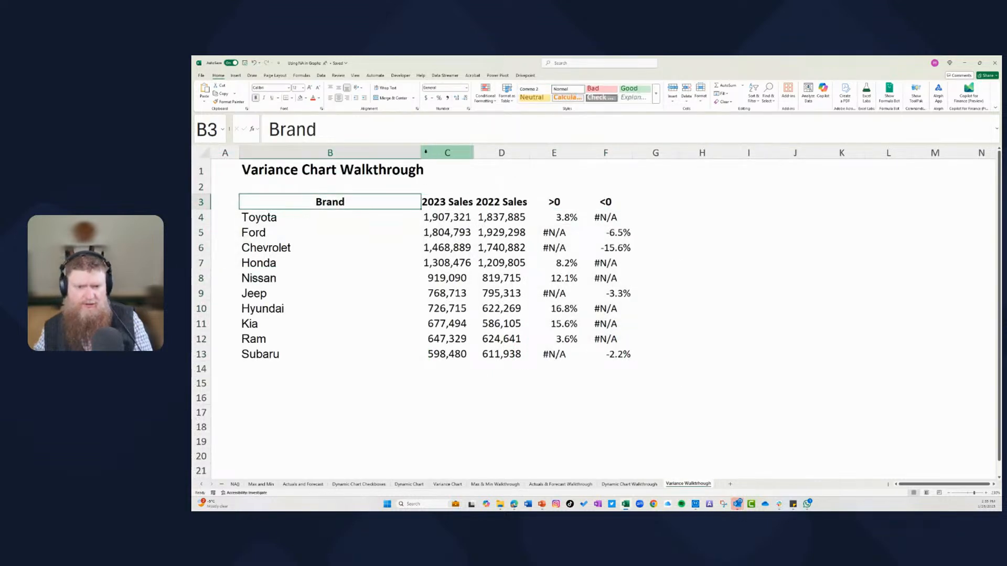
{"action": "left_click_drag", "start_coordinate": [420, 152], "coordinate": [309, 153]}
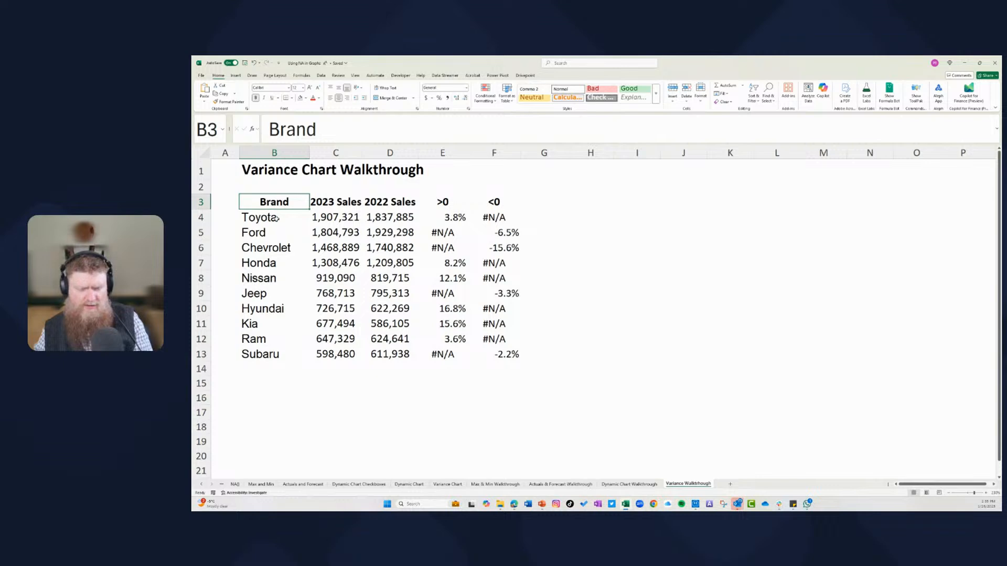
Insert a clustered column chart of 2023 Sales by brand from B3:C13 and place it beside the table.
{"action": "left_click", "coordinate": [447, 484]}
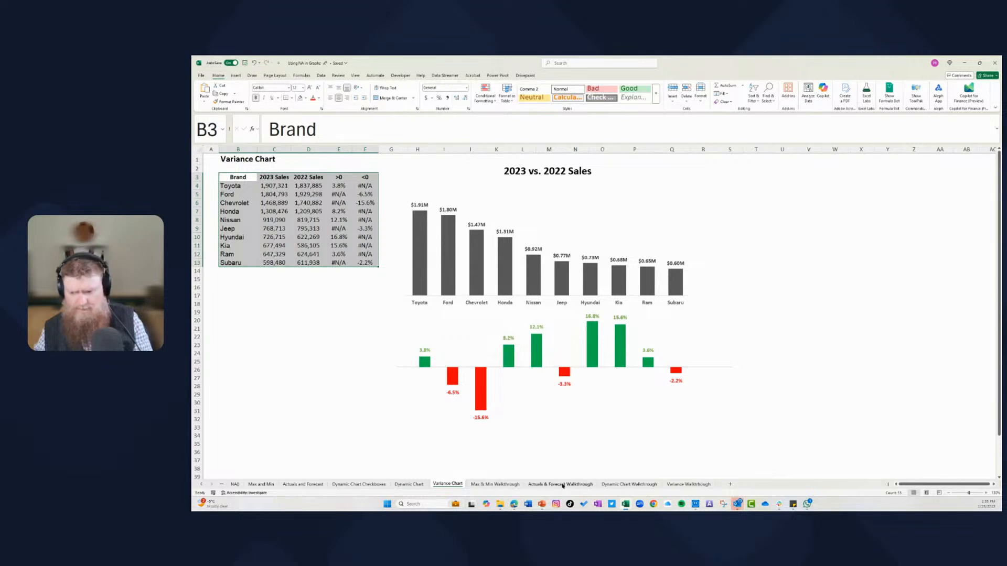
{"action": "left_click", "coordinate": [671, 484]}
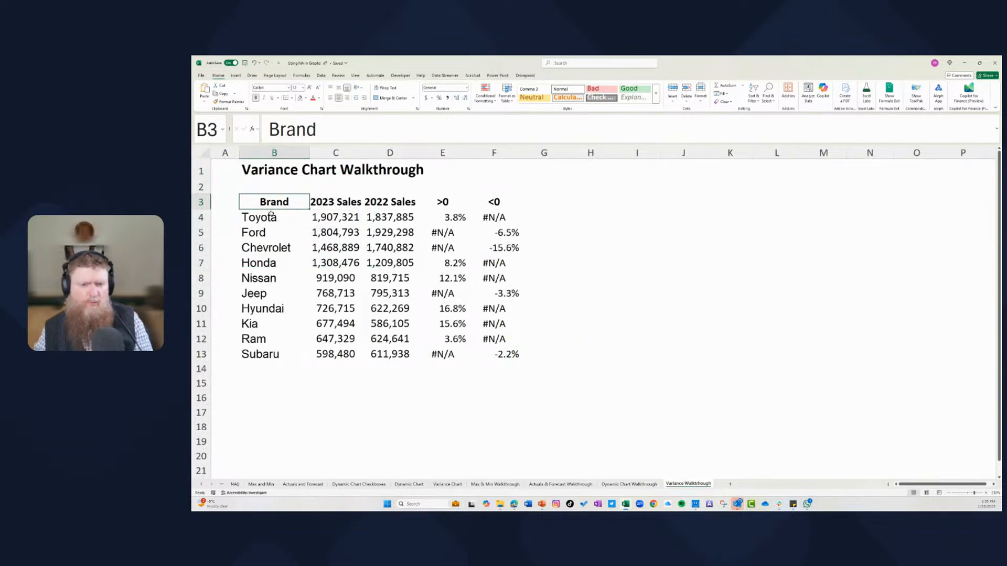
{"action": "left_click_drag", "start_coordinate": [282, 208], "coordinate": [336, 357]}
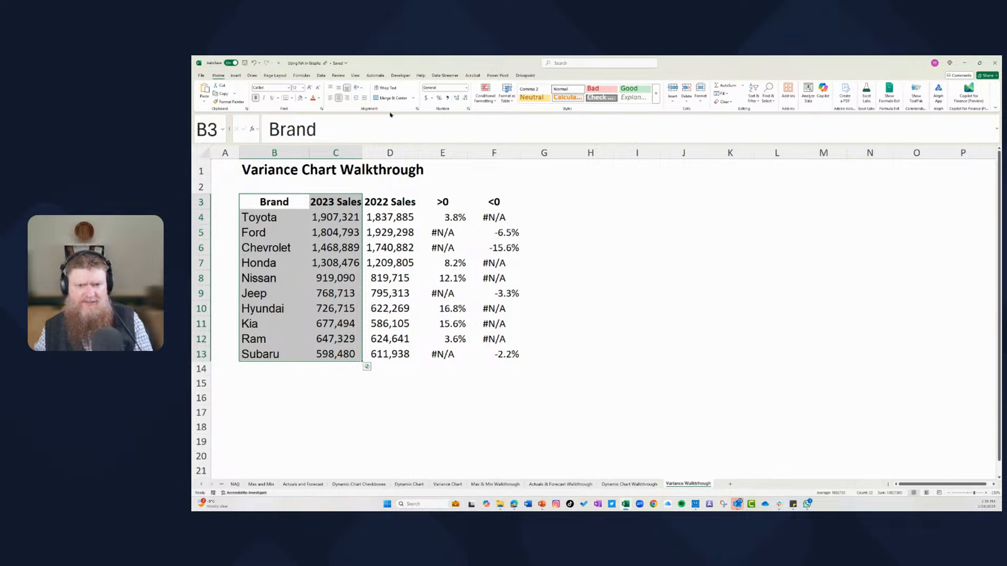
{"action": "left_click", "coordinate": [236, 76]}
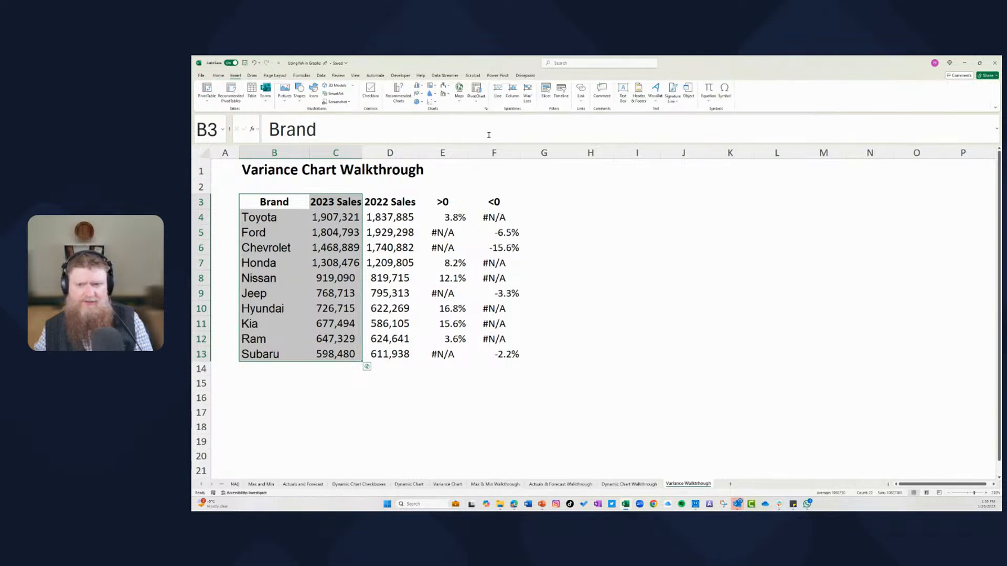
{"action": "left_click", "coordinate": [398, 92]}
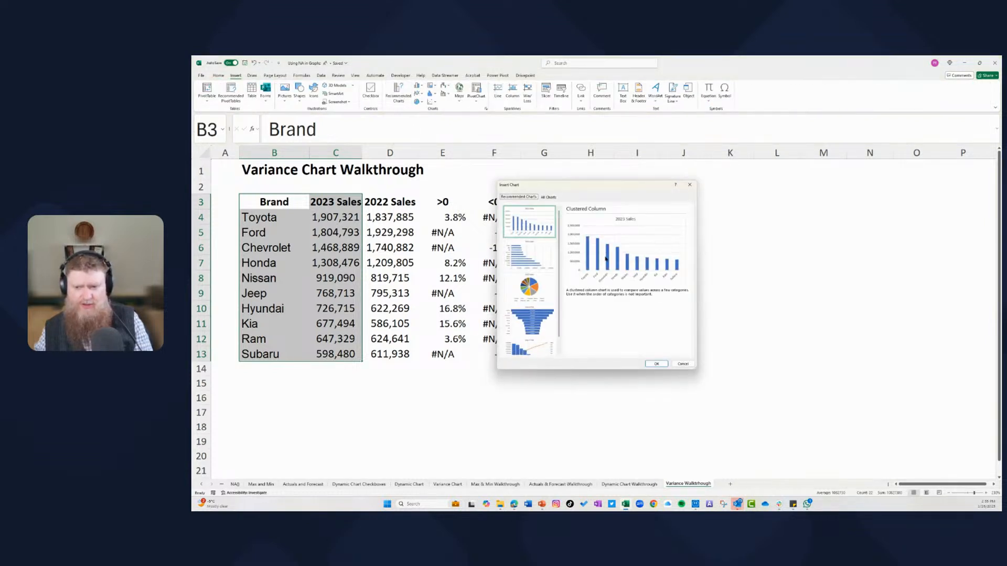
{"action": "left_click", "coordinate": [656, 364]}
{"action": "left_click_drag", "start_coordinate": [559, 219], "coordinate": [664, 179]}
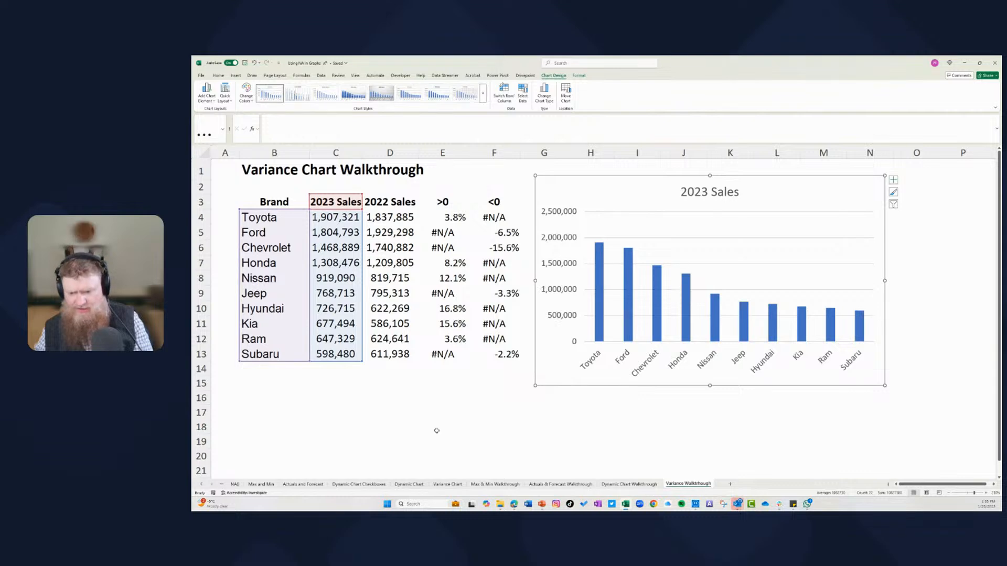
Copy the 2023 vs. 2022 Sales column chart from Variance Chart and paste only its formats onto the new 2023 Sales chart.
{"action": "left_click", "coordinate": [451, 484]}
{"action": "left_click", "coordinate": [515, 196]}
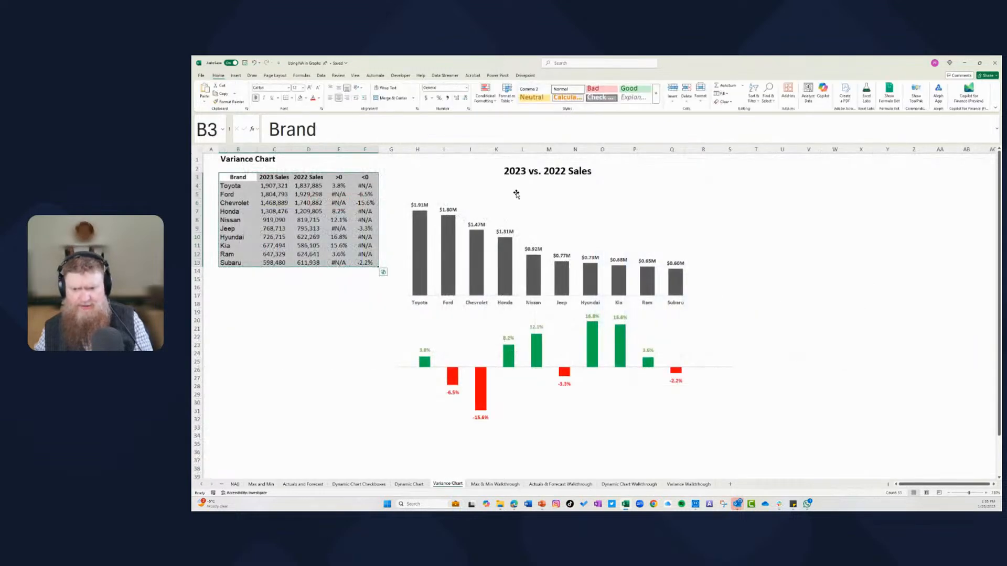
{"action": "left_click", "coordinate": [473, 162]}
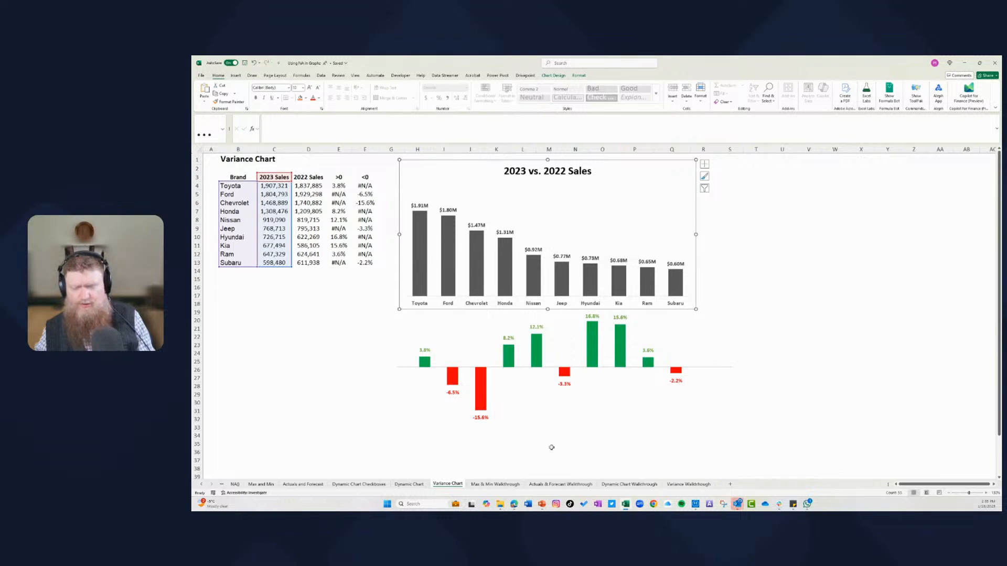
{"action": "left_click", "coordinate": [677, 483]}
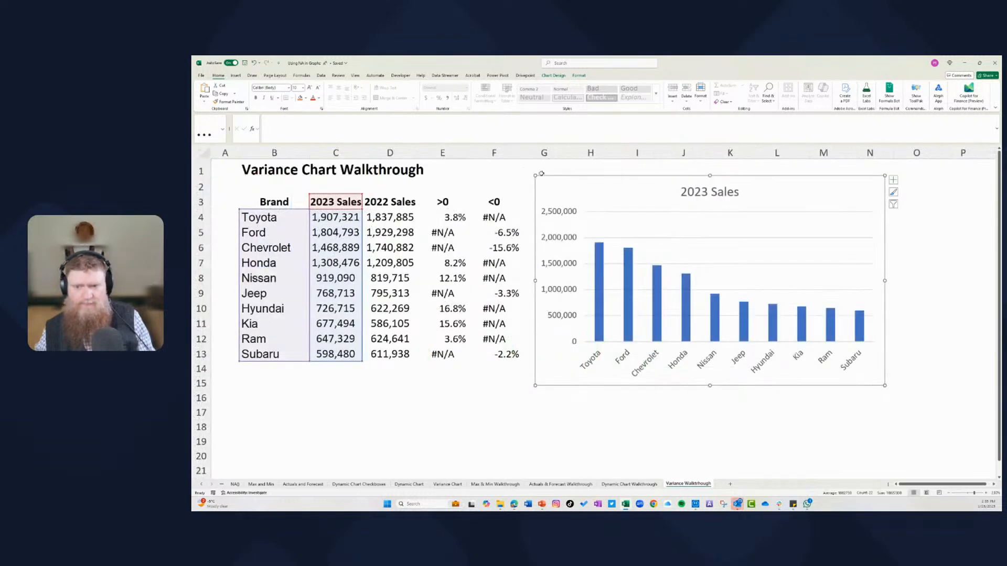
{"action": "right_click", "coordinate": [552, 178]}
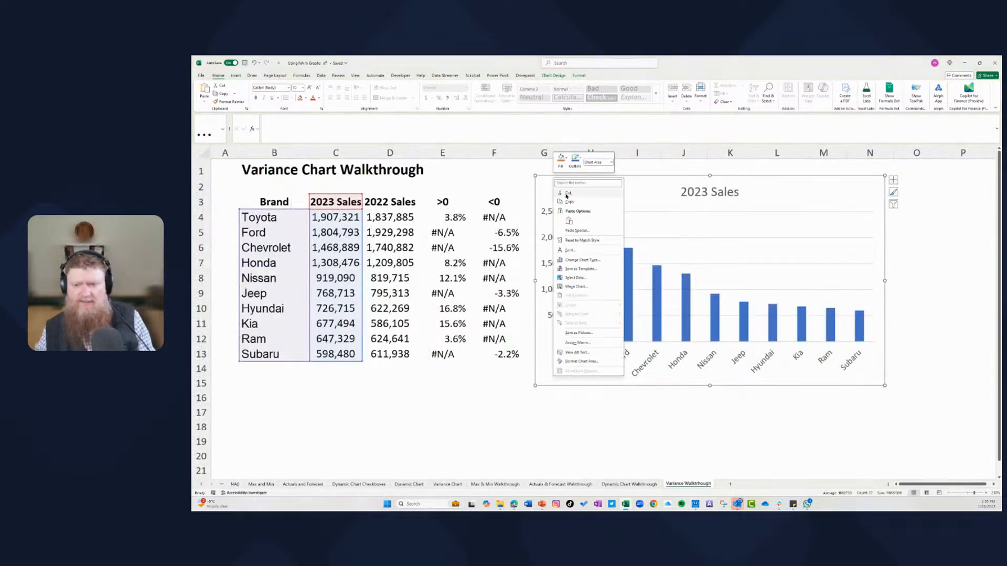
{"action": "left_click", "coordinate": [577, 231]}
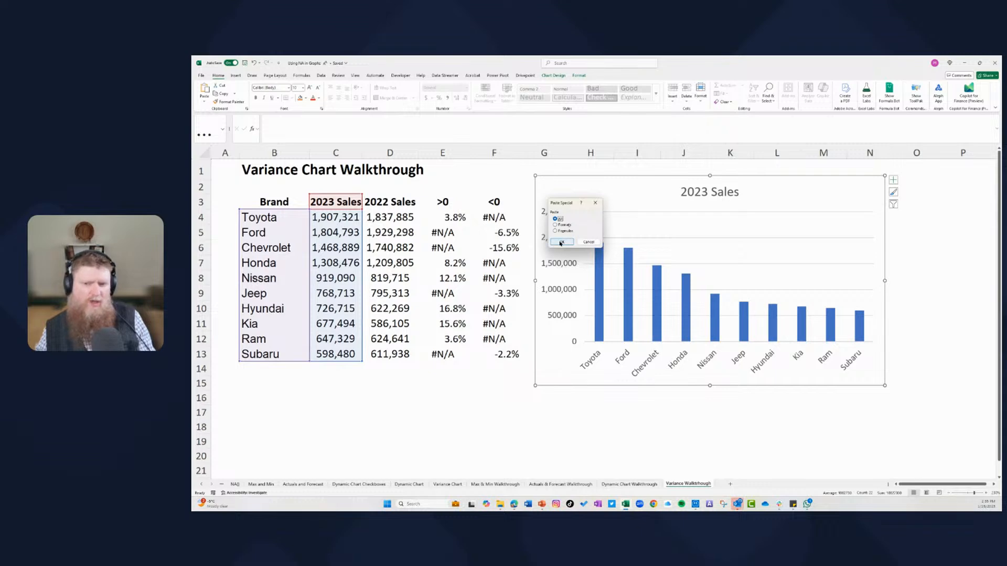
{"action": "left_click", "coordinate": [556, 224]}
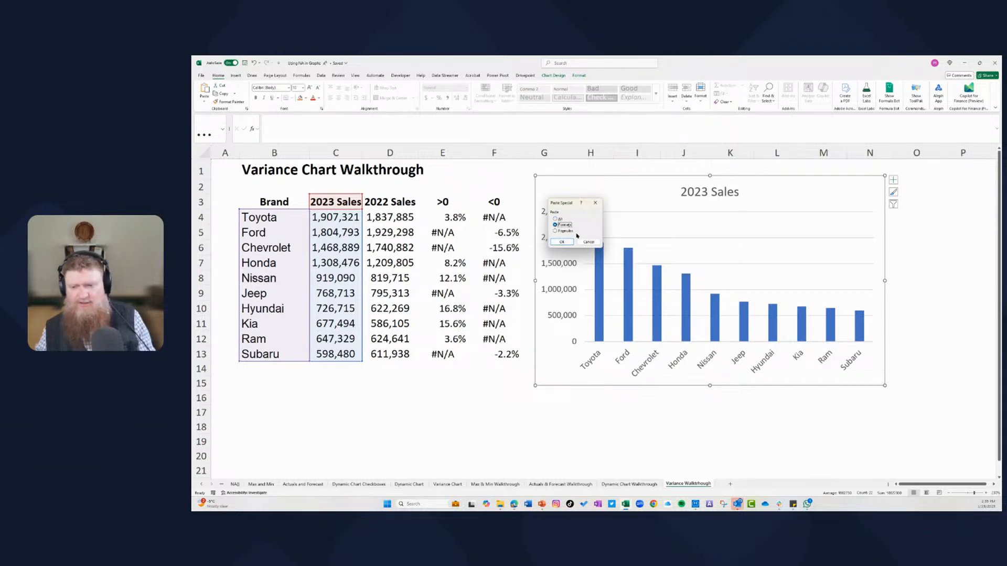
{"action": "left_click", "coordinate": [562, 242]}
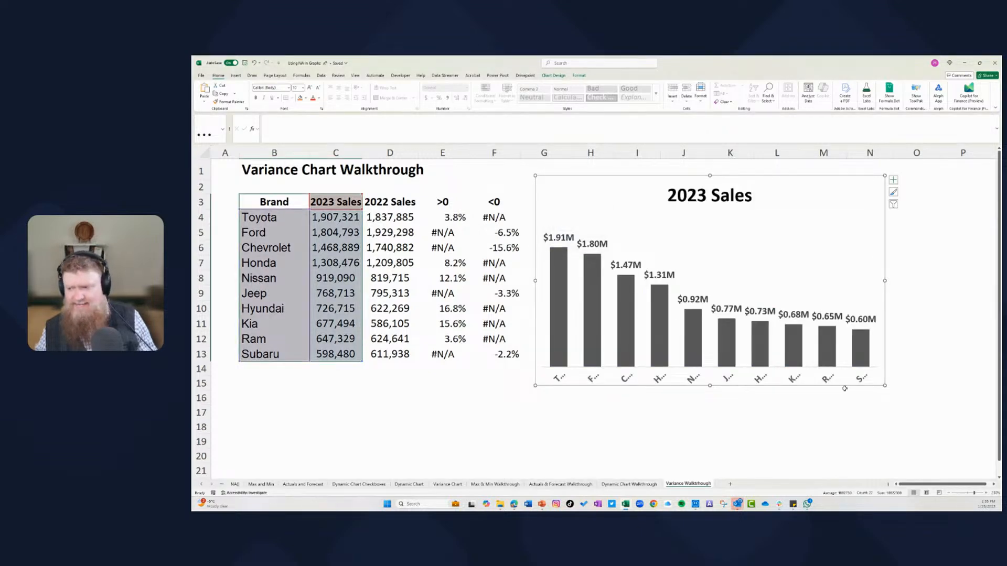
Move and resize the 2023 Sales chart to span columns G to O and rows 1 to 16, with full brand labels.
{"action": "left_click_drag", "start_coordinate": [885, 385], "coordinate": [955, 432]}
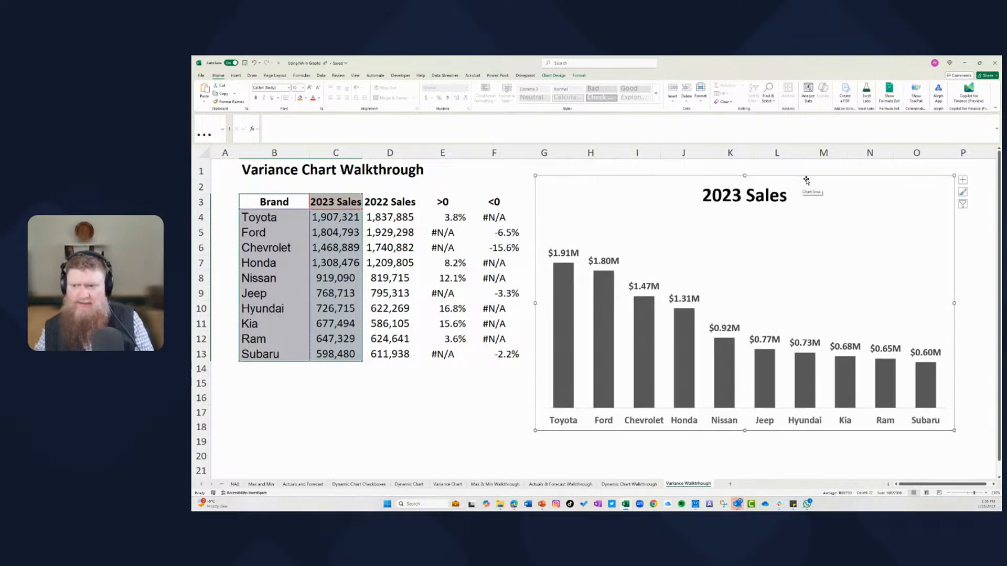
{"action": "left_click_drag", "start_coordinate": [806, 179], "coordinate": [805, 170]}
{"action": "left_click", "coordinate": [701, 192]}
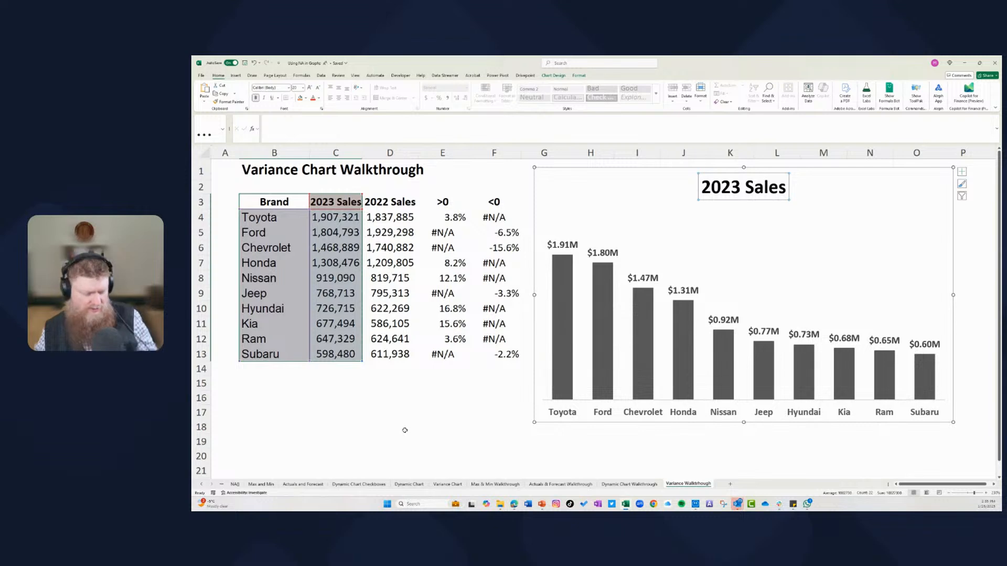
{"action": "key", "text": "Escape"}
{"action": "key", "text": "Escape"}
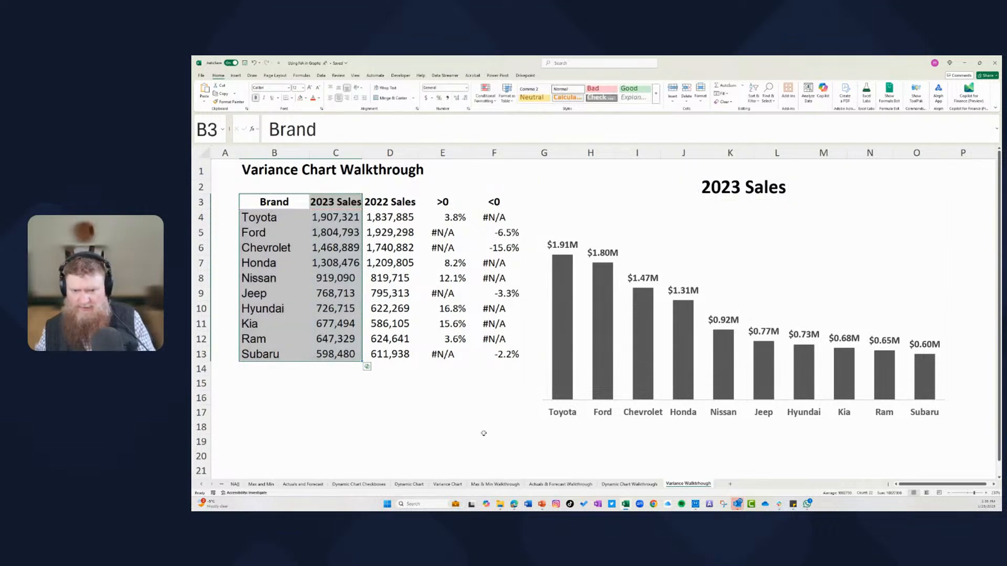
{"action": "left_click", "coordinate": [830, 439]}
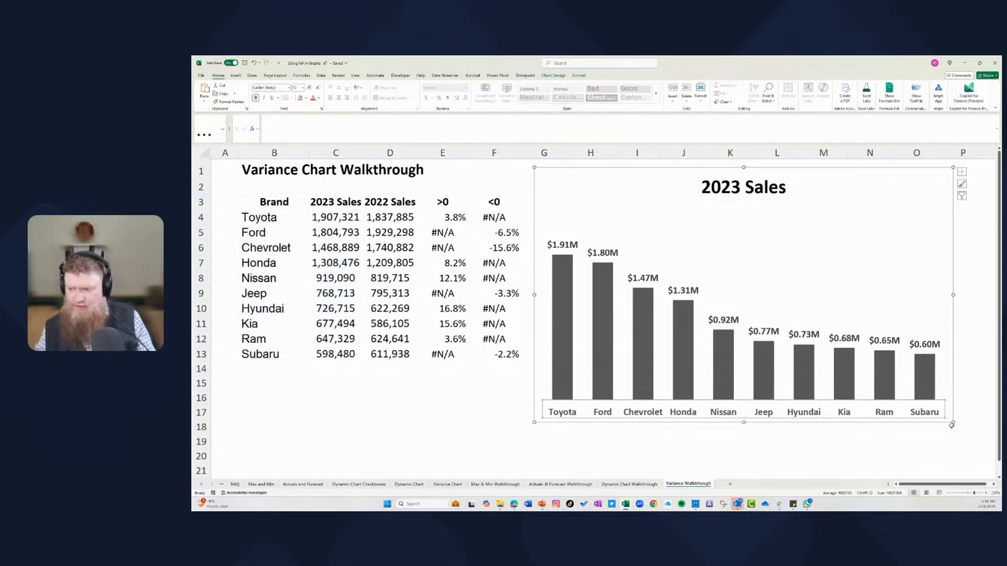
{"action": "left_click_drag", "start_coordinate": [953, 422], "coordinate": [906, 392]}
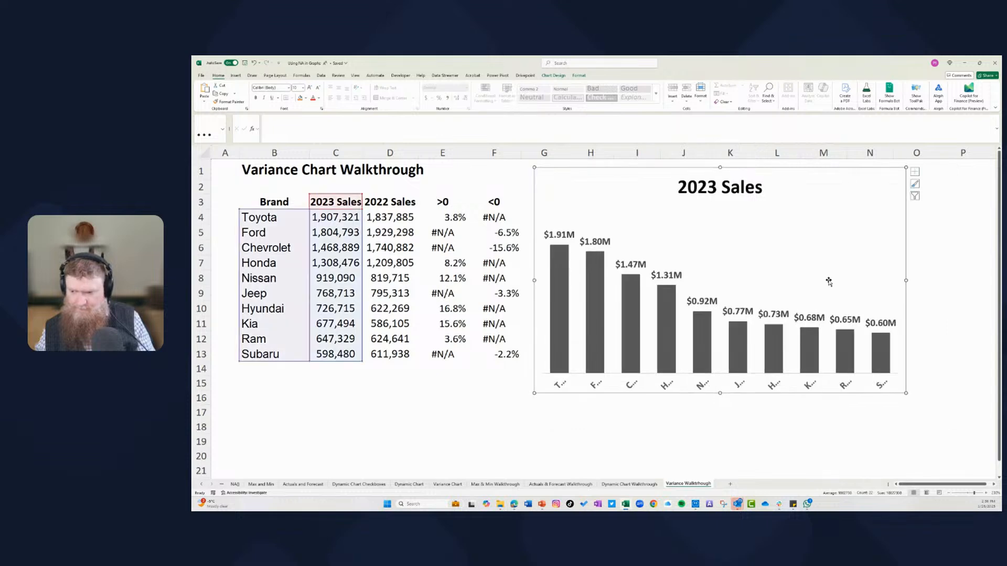
{"action": "left_click_drag", "start_coordinate": [906, 168], "coordinate": [938, 168]}
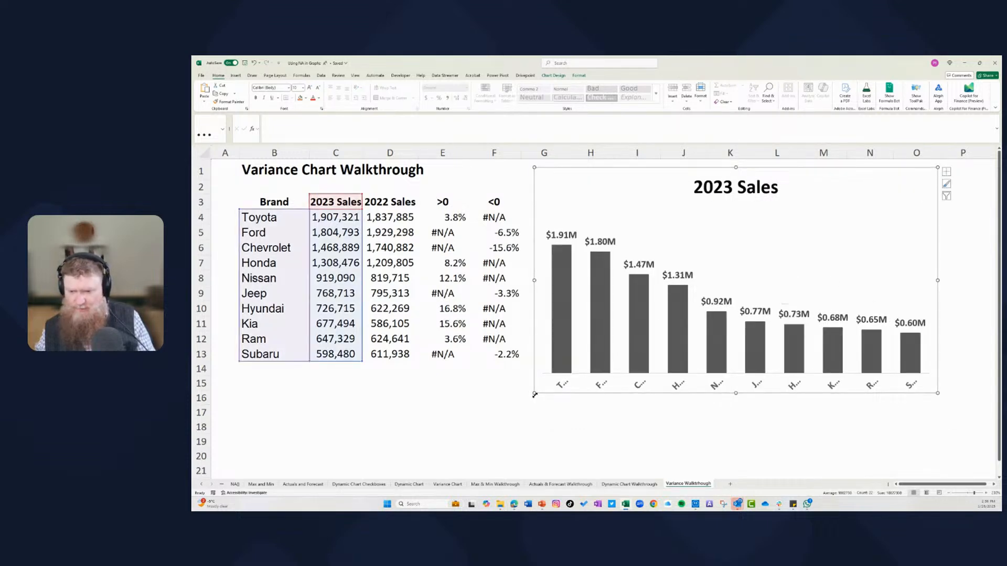
{"action": "left_click_drag", "start_coordinate": [534, 392], "coordinate": [532, 405]}
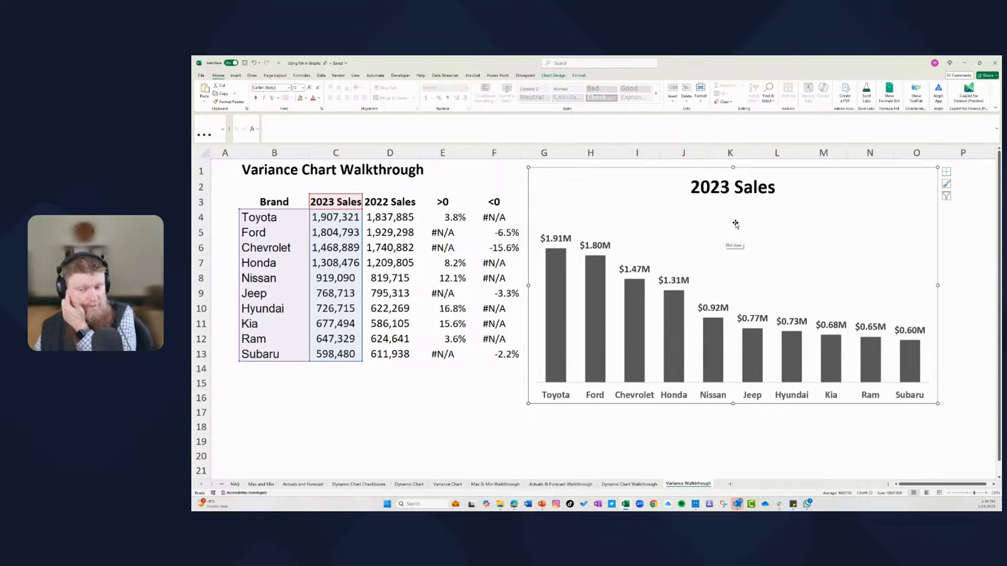
{"action": "left_click", "coordinate": [704, 230]}
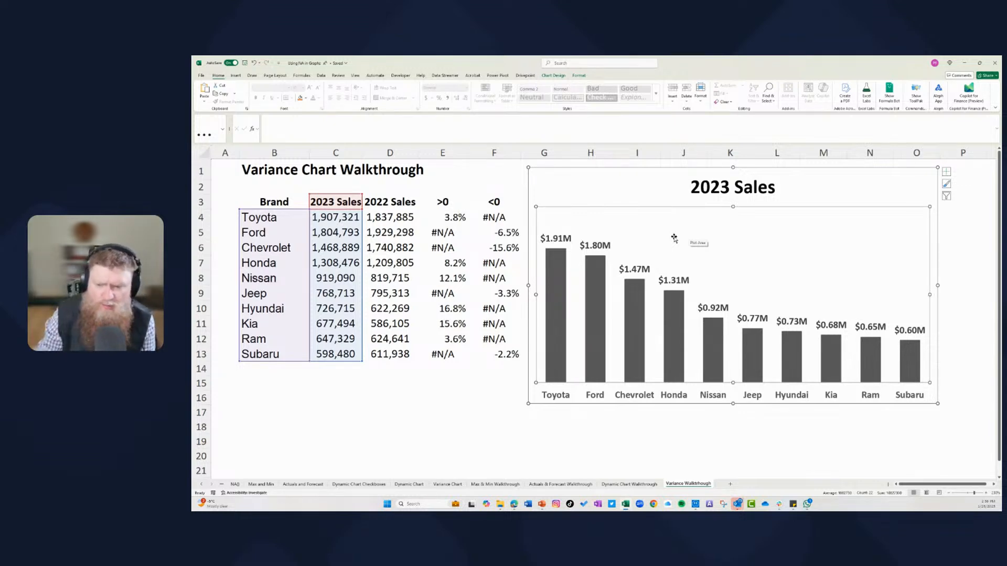
{"action": "left_click", "coordinate": [650, 435]}
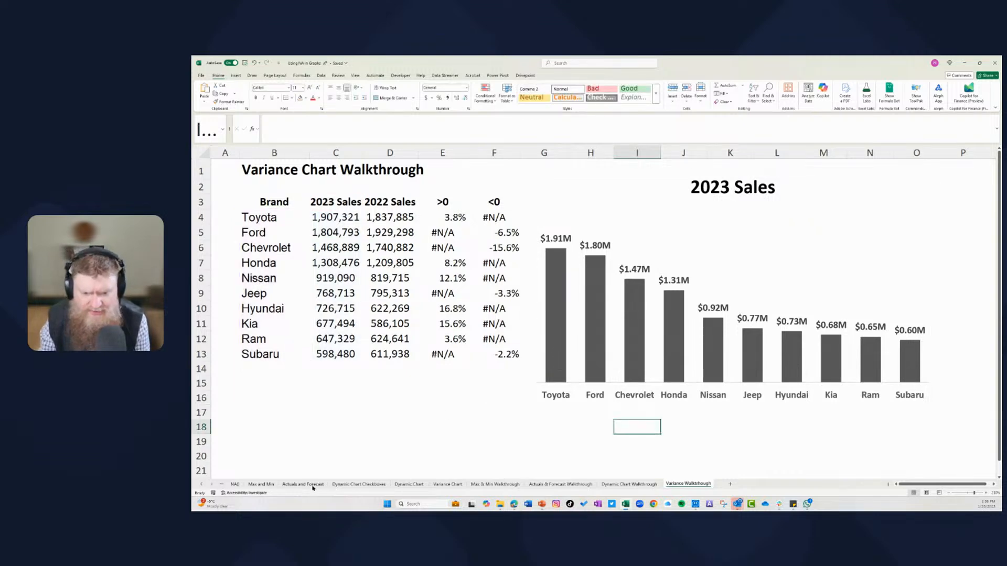
Check the data source and chart type of the green and red variance chart on the Variance Chart sheet.
{"action": "left_click", "coordinate": [461, 486]}
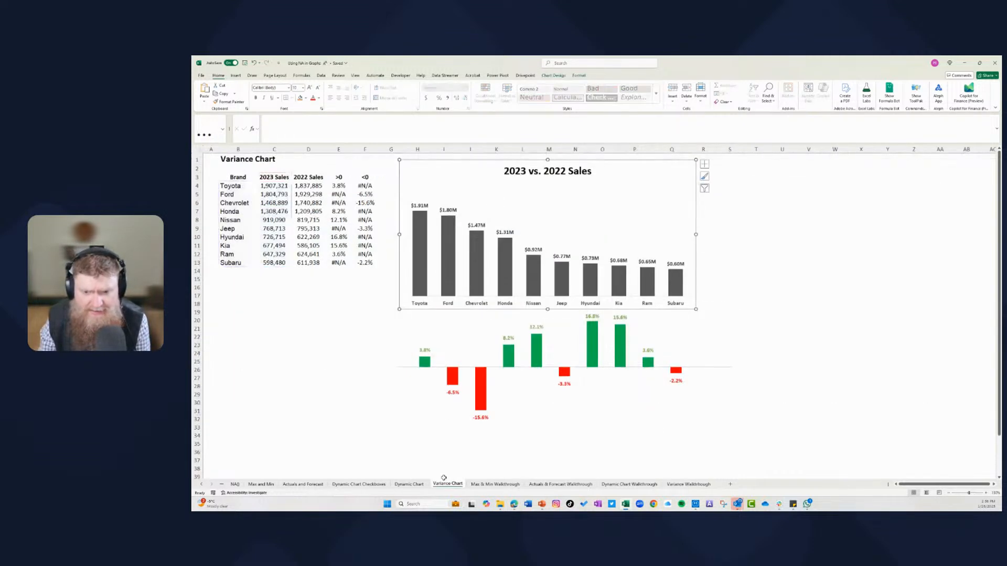
{"action": "left_click", "coordinate": [455, 351]}
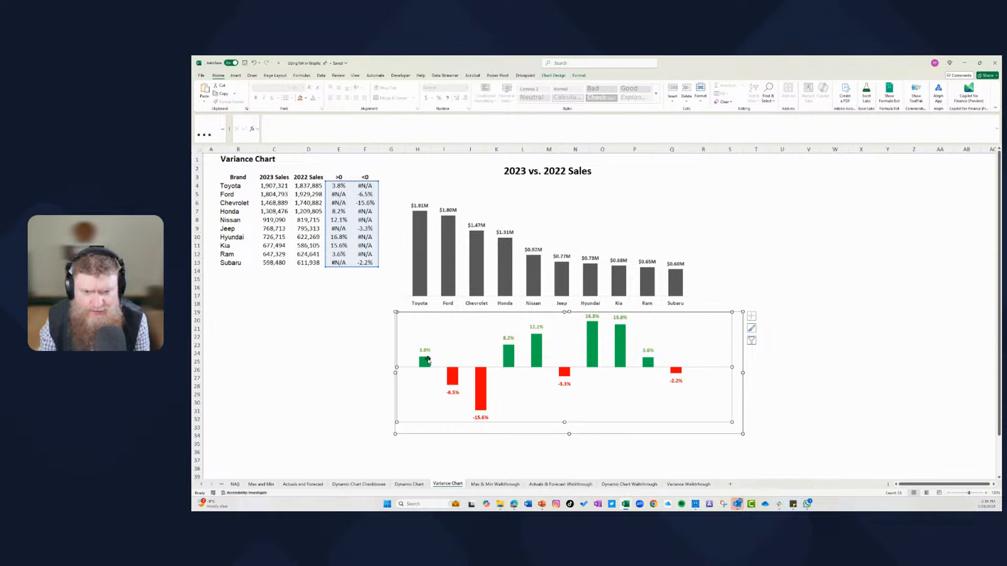
{"action": "right_click", "coordinate": [461, 344]}
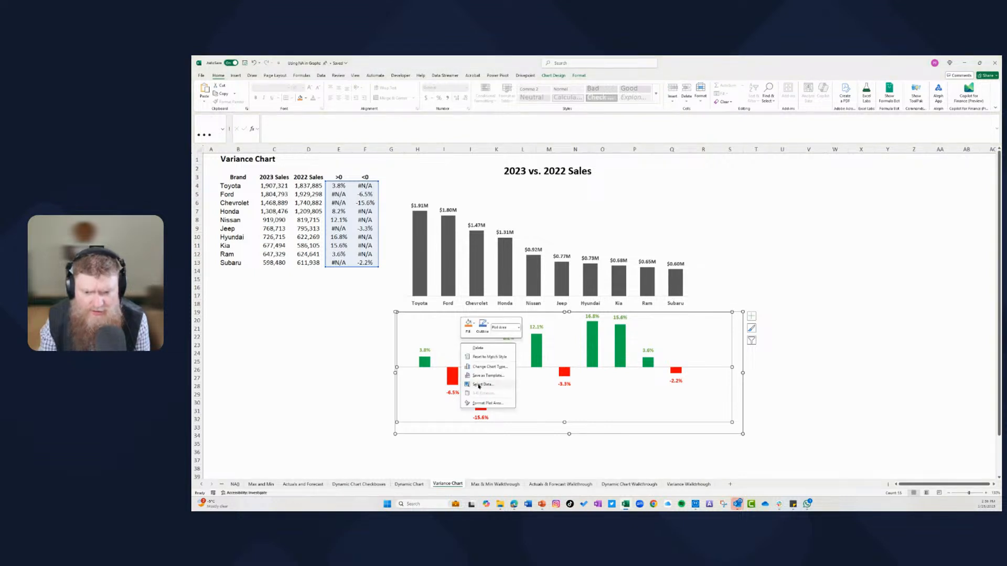
{"action": "left_click", "coordinate": [477, 385]}
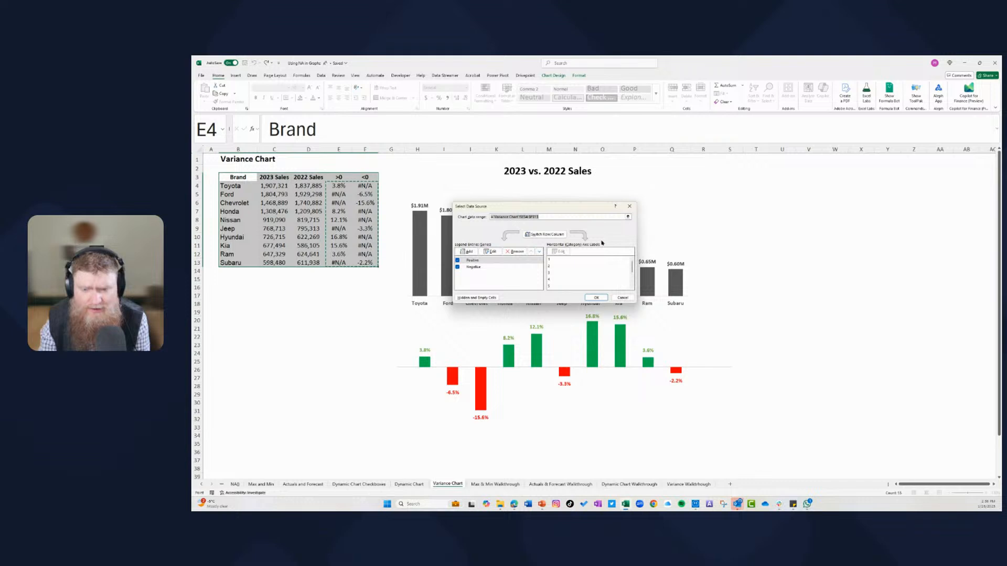
{"action": "left_click", "coordinate": [623, 297]}
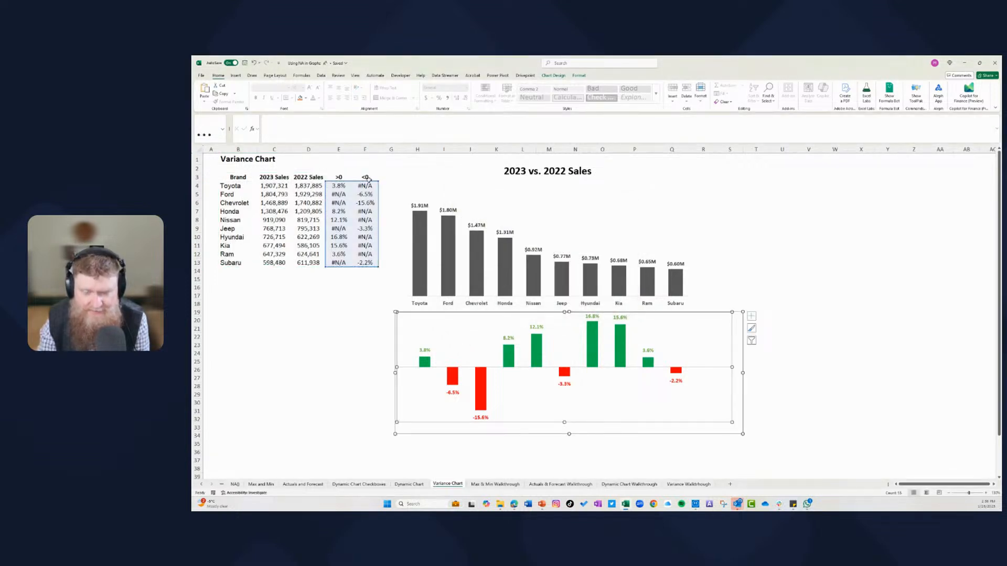
{"action": "right_click", "coordinate": [520, 355]}
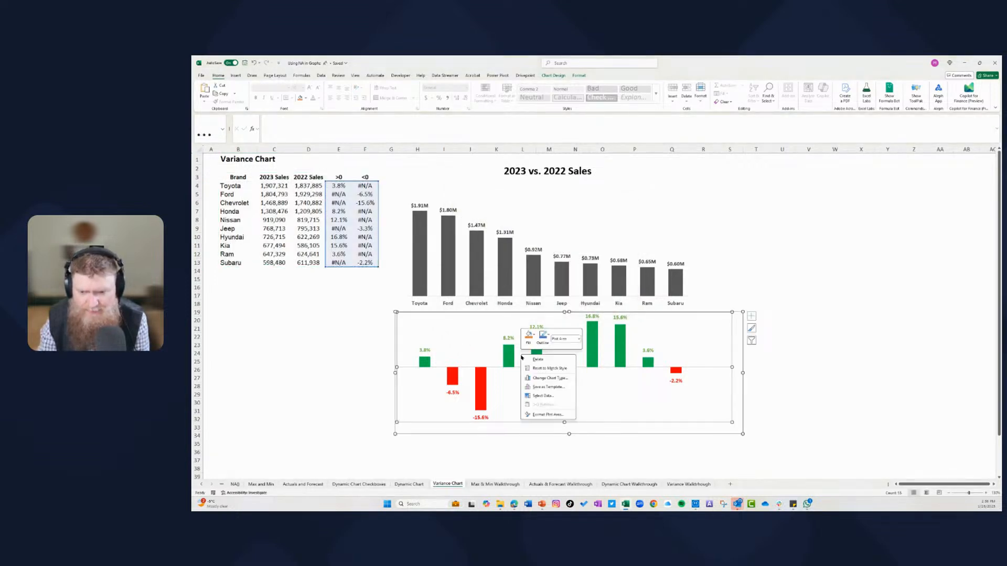
{"action": "left_click", "coordinate": [548, 379]}
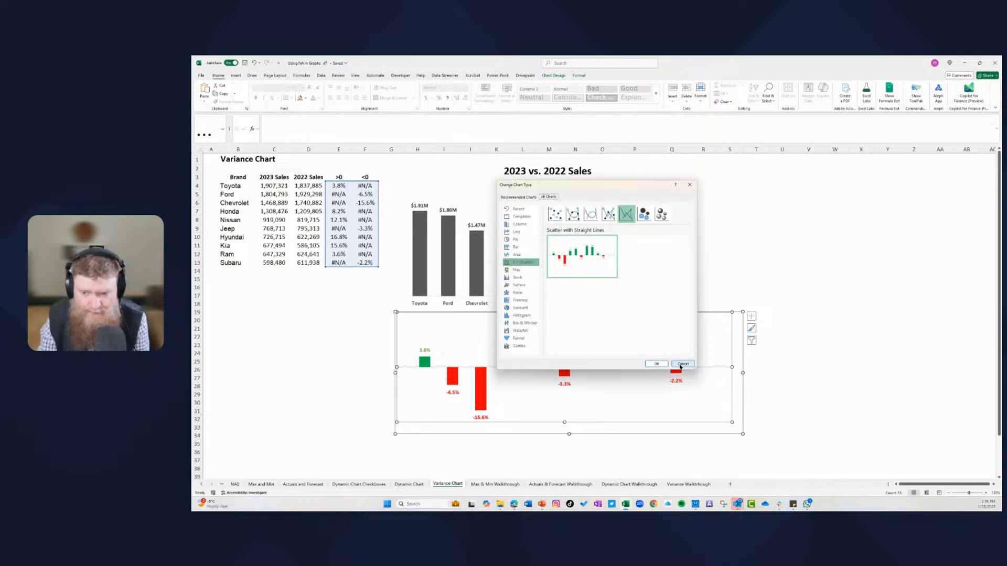
{"action": "left_click", "coordinate": [682, 364]}
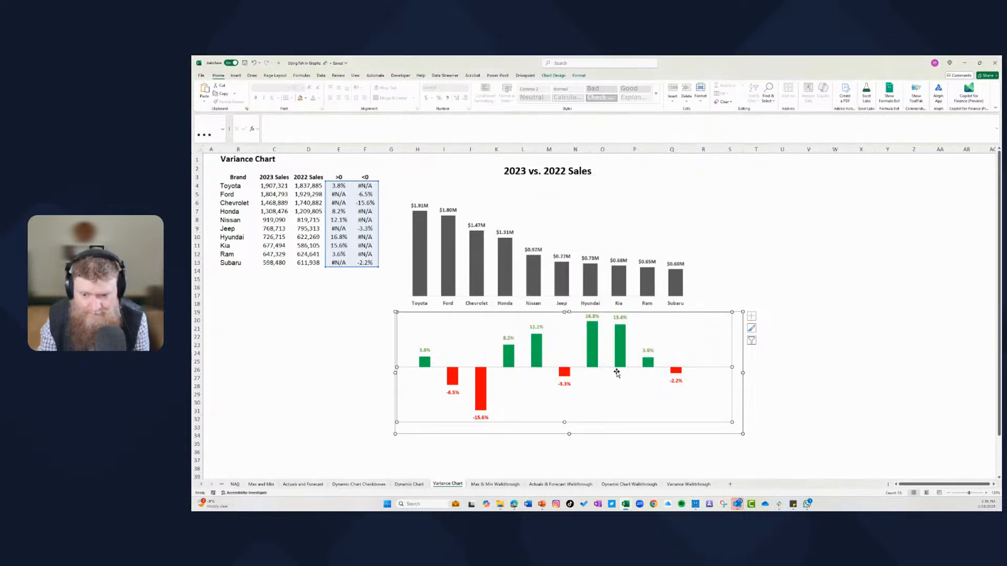
Insert a Scatter with Straight Lines chart from the >0 and <0 values in E4:F13 on Variance Walkthrough.
{"action": "left_click", "coordinate": [688, 485]}
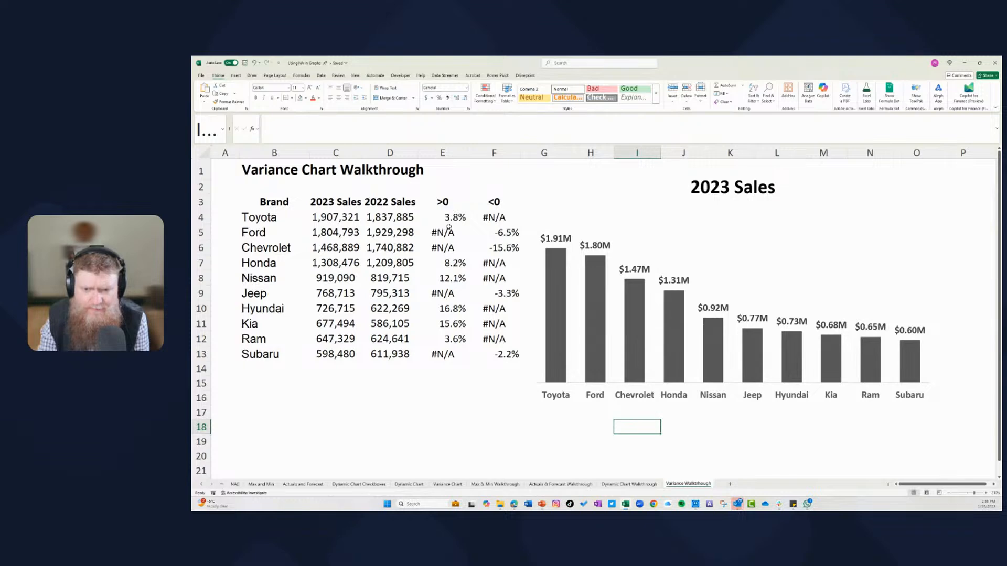
{"action": "left_click_drag", "start_coordinate": [461, 219], "coordinate": [506, 355]}
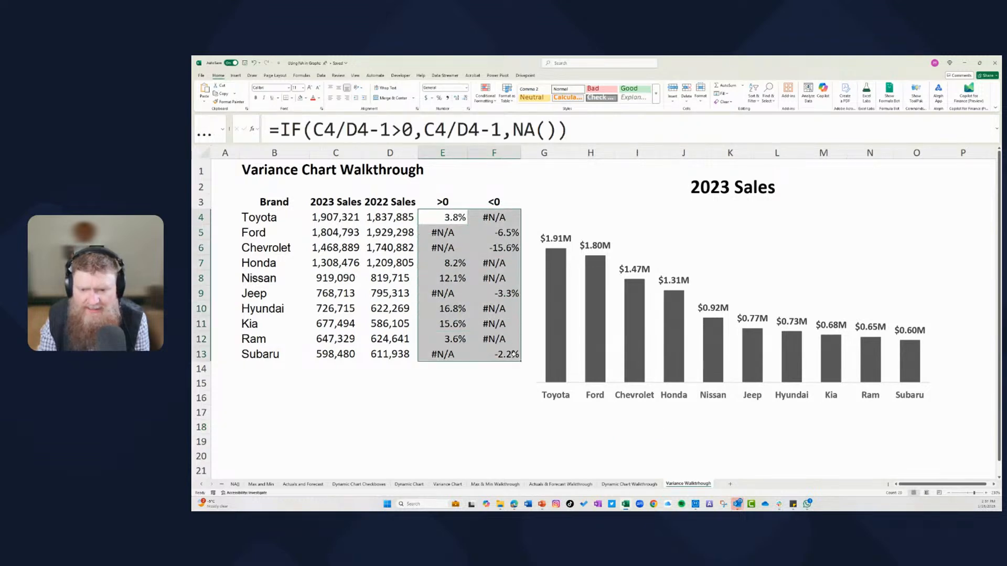
{"action": "left_click", "coordinate": [236, 75]}
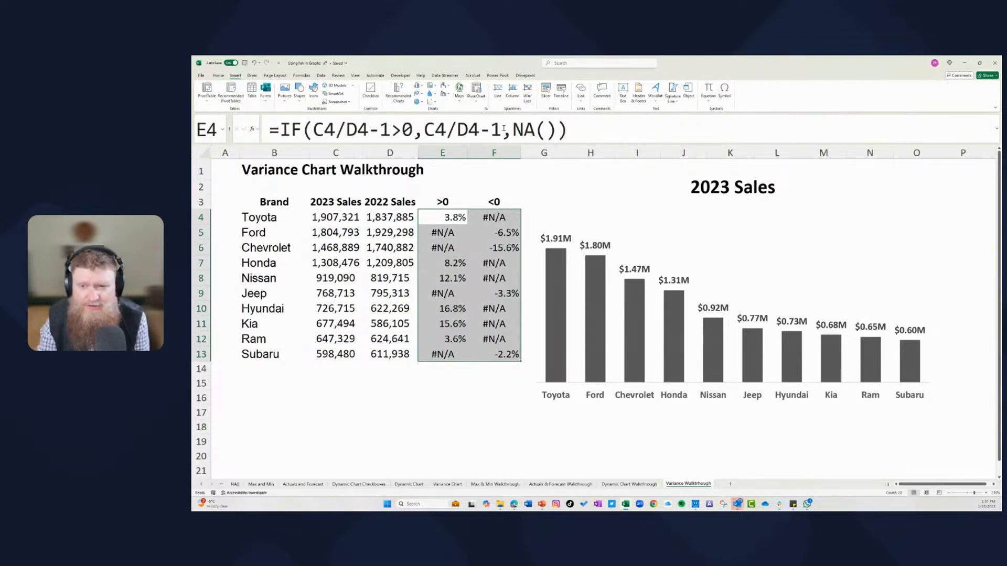
{"action": "left_click", "coordinate": [398, 91]}
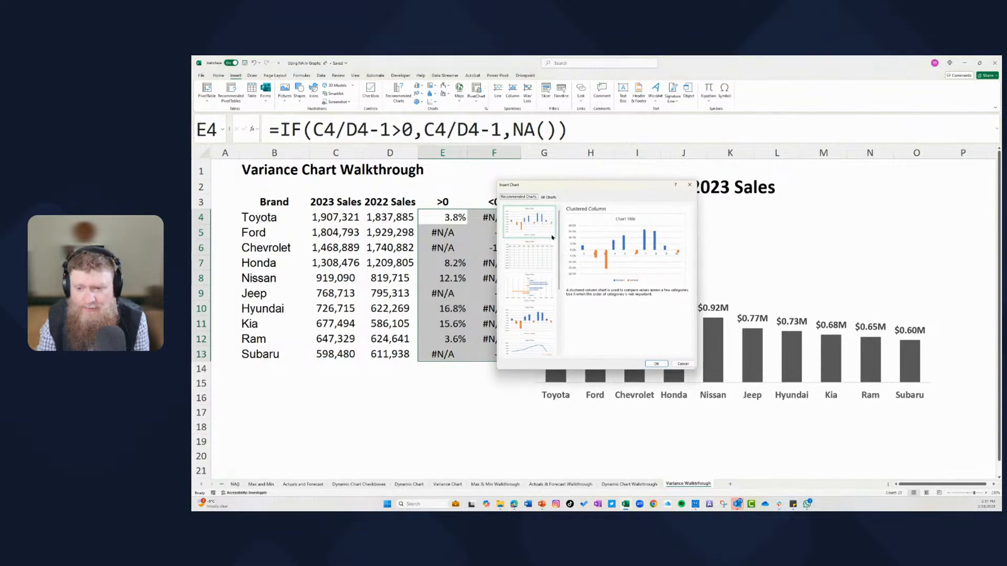
{"action": "left_click", "coordinate": [548, 197]}
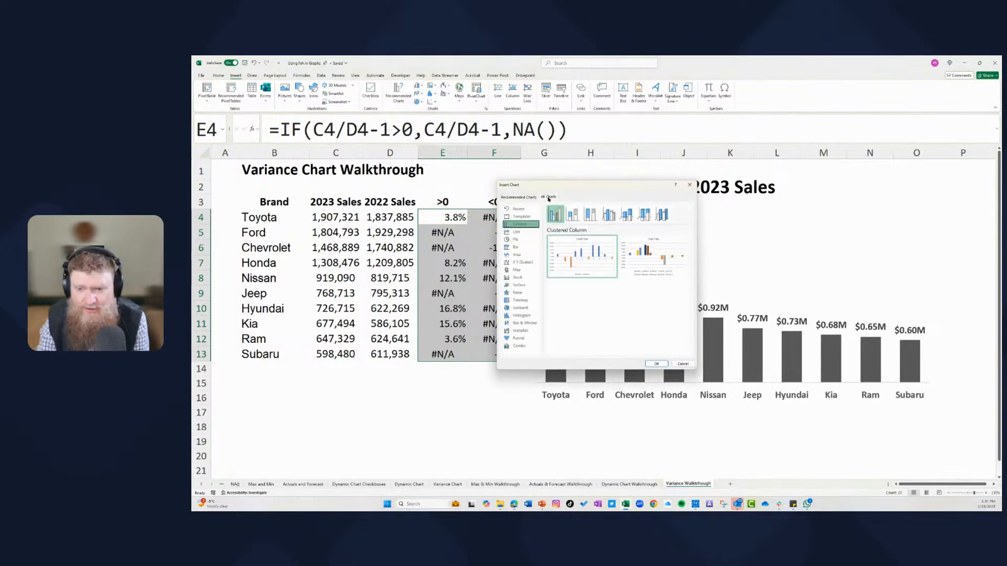
{"action": "left_click", "coordinate": [525, 232]}
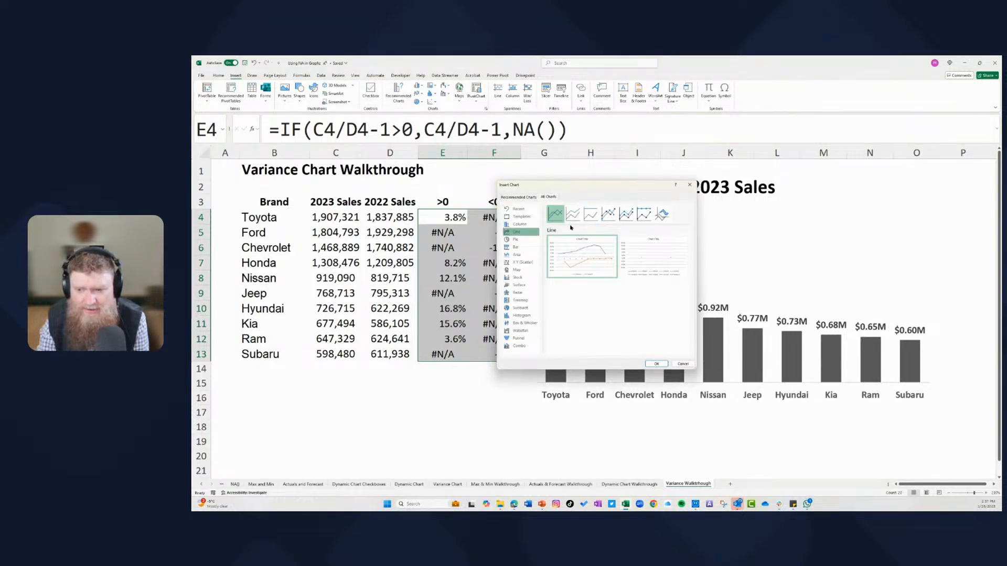
{"action": "left_click", "coordinate": [522, 262]}
{"action": "mouse_move", "coordinate": [564, 240]}
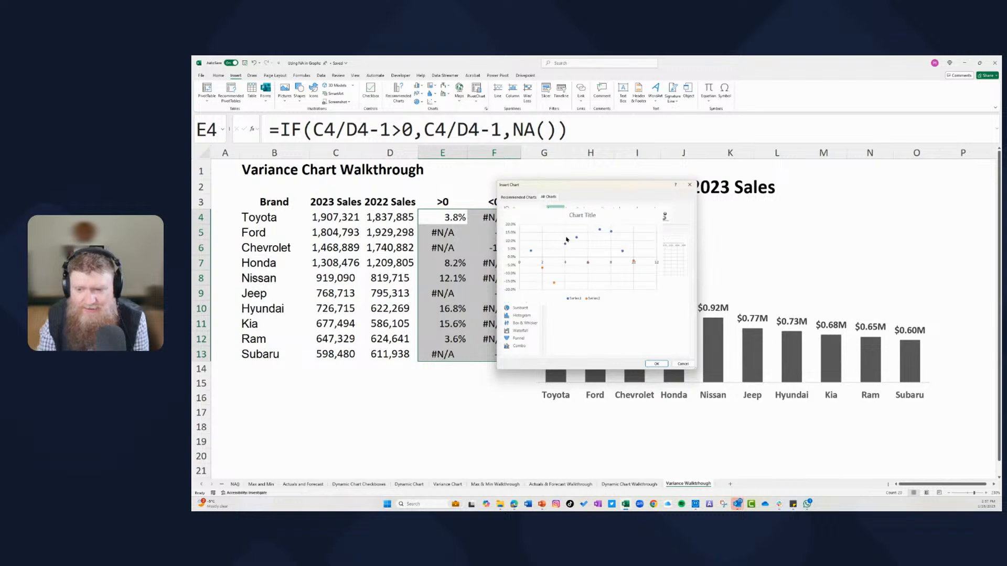
{"action": "left_click", "coordinate": [626, 214]}
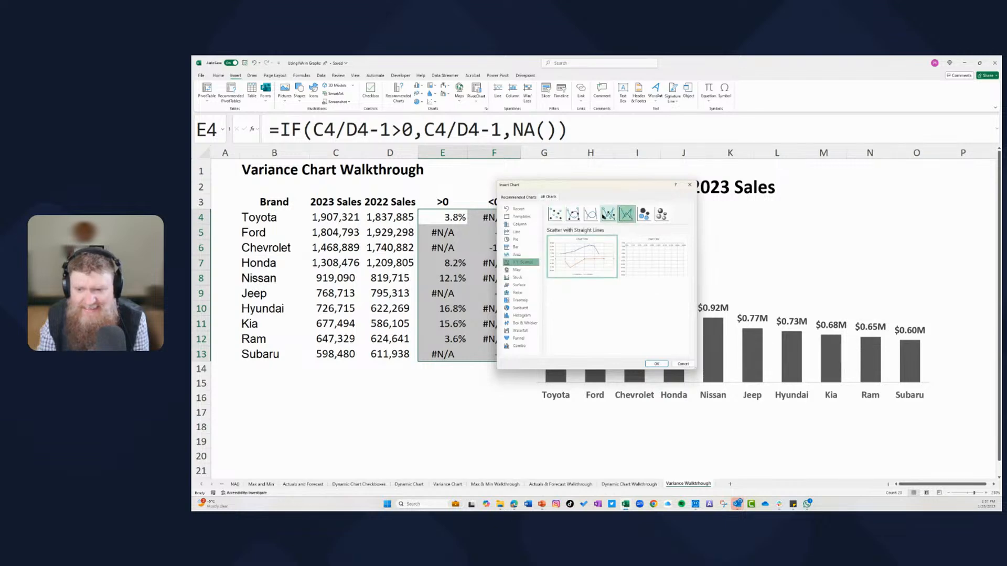
{"action": "left_click", "coordinate": [555, 214]}
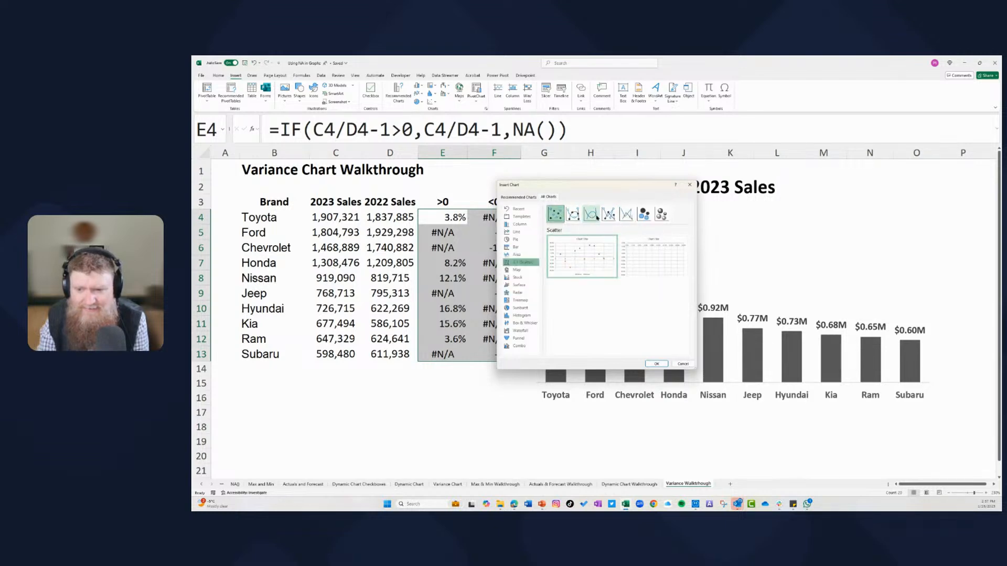
{"action": "mouse_move", "coordinate": [590, 255]}
{"action": "left_click", "coordinate": [627, 214]}
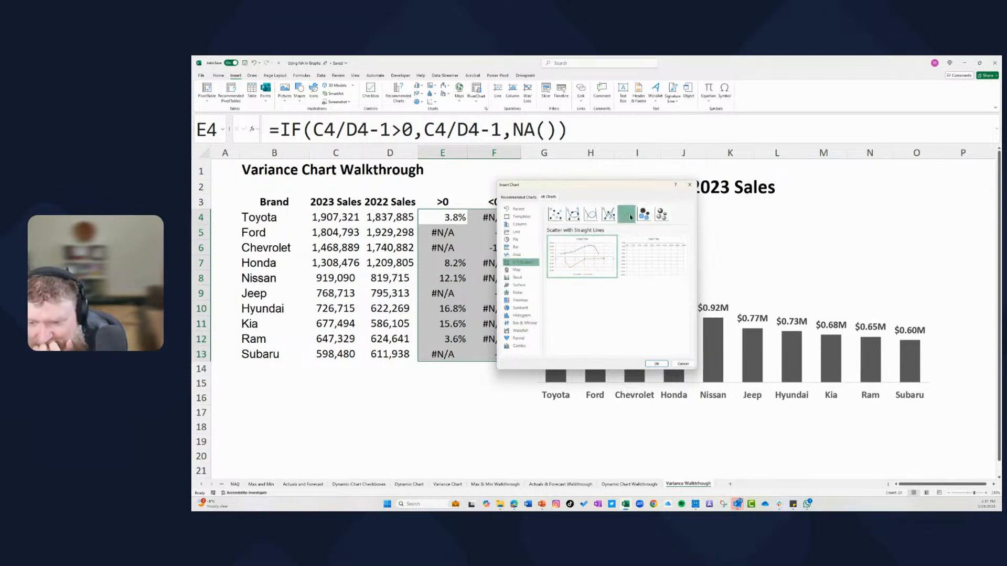
{"action": "left_click", "coordinate": [656, 364]}
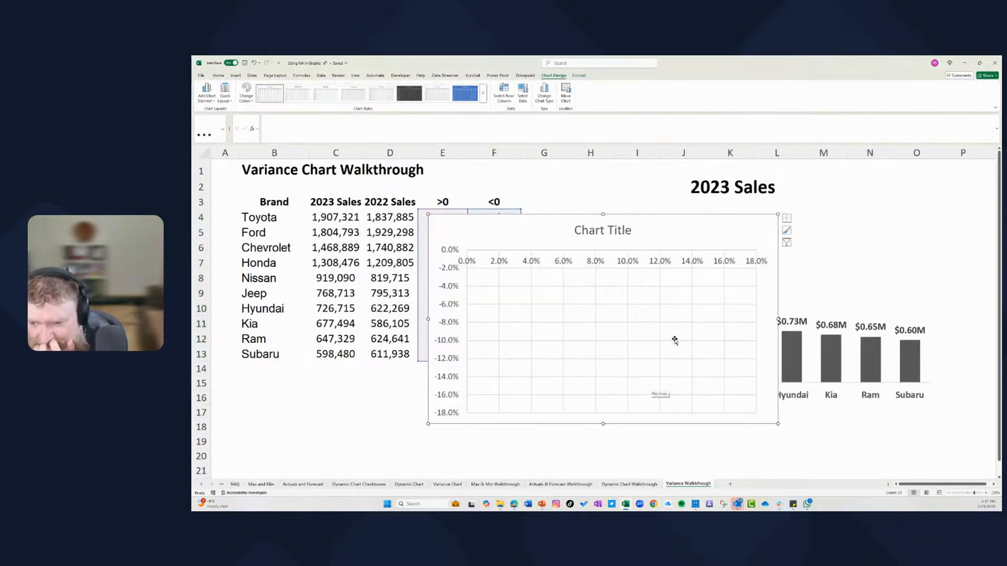
Check the new scatter chart's data source and move the chart off the table so columns E and F are uncovered.
{"action": "right_click", "coordinate": [595, 318]}
{"action": "left_click", "coordinate": [617, 346]}
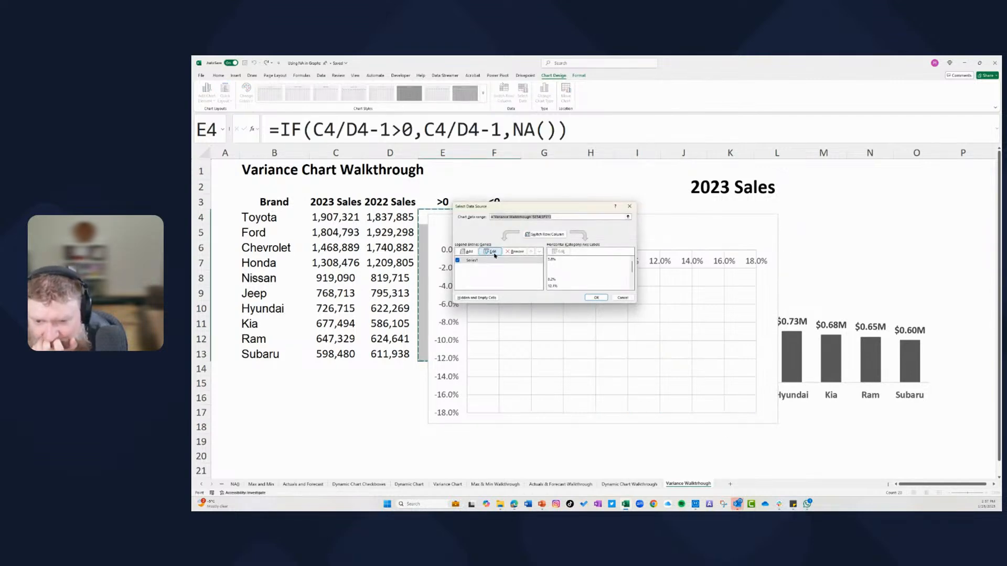
{"action": "left_click", "coordinate": [597, 297]}
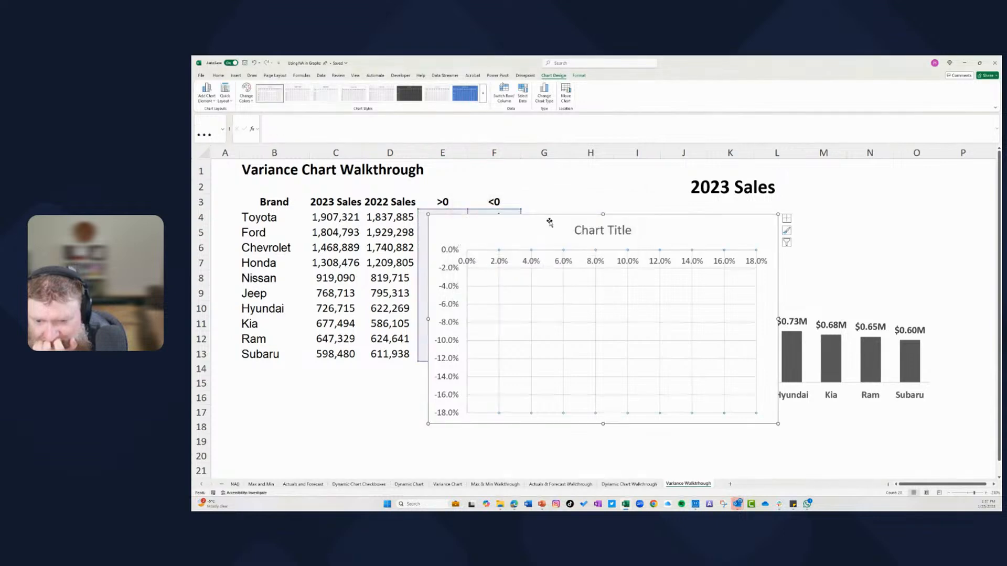
{"action": "left_click_drag", "start_coordinate": [573, 225], "coordinate": [717, 200]}
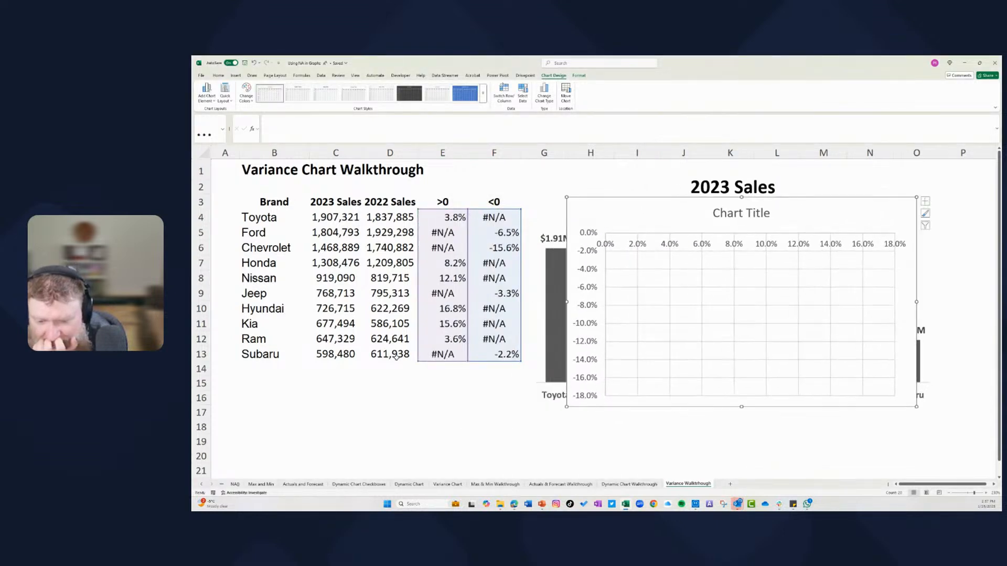
Examine how the Positive series of the variance chart on the Variance Chart sheet is defined.
{"action": "left_click", "coordinate": [450, 484]}
{"action": "right_click", "coordinate": [478, 339]}
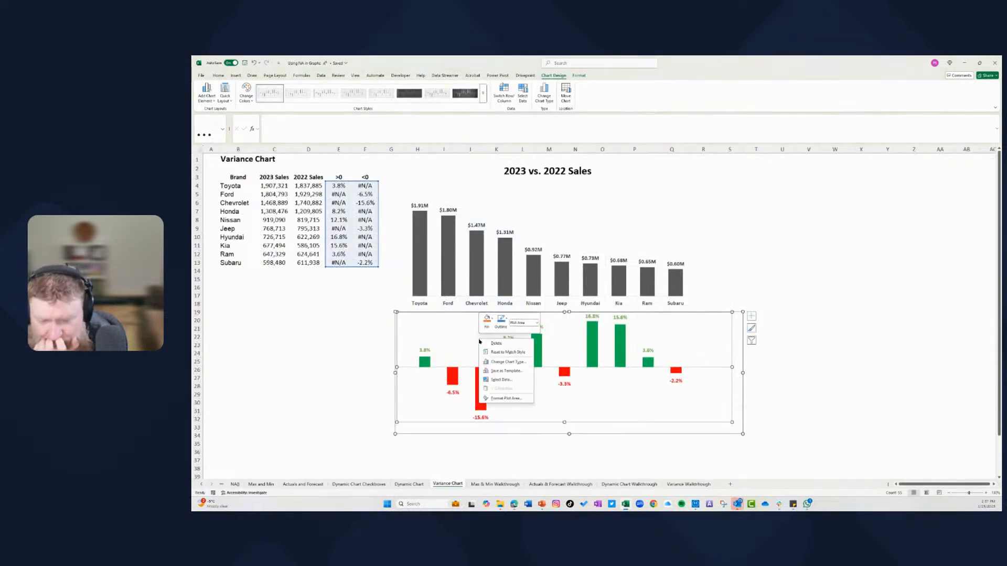
{"action": "left_click", "coordinate": [509, 380]}
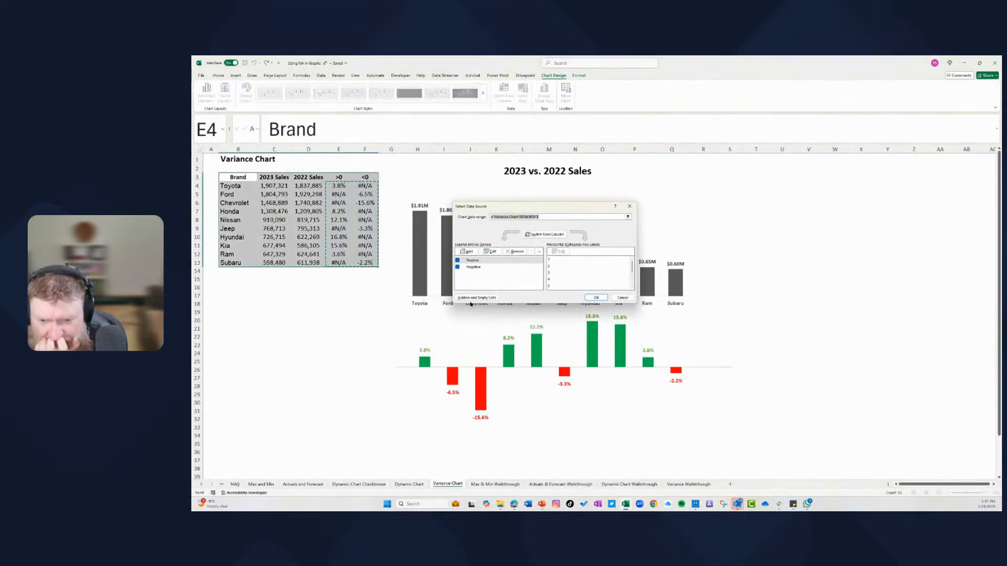
{"action": "left_click", "coordinate": [491, 252]}
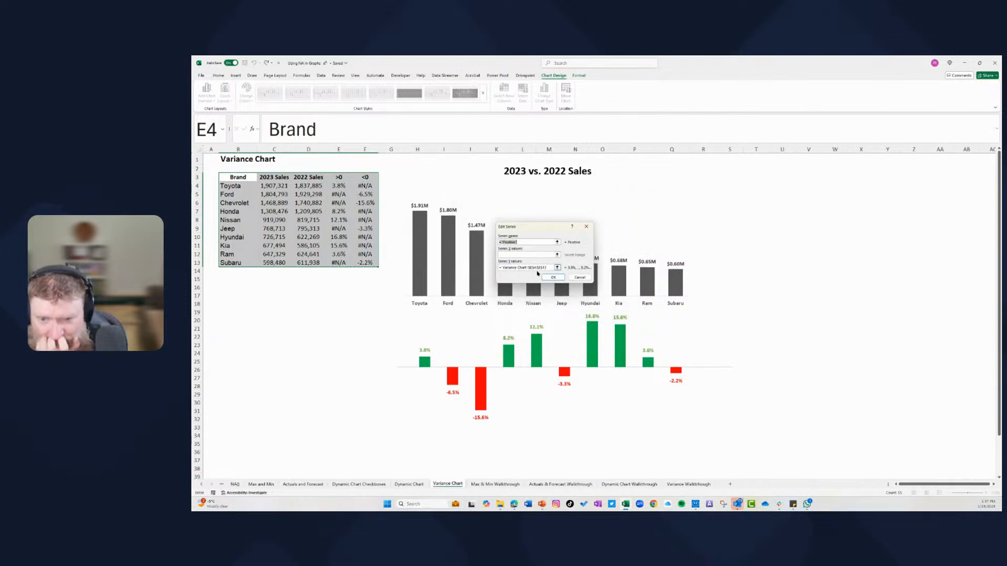
{"action": "left_click", "coordinate": [580, 278]}
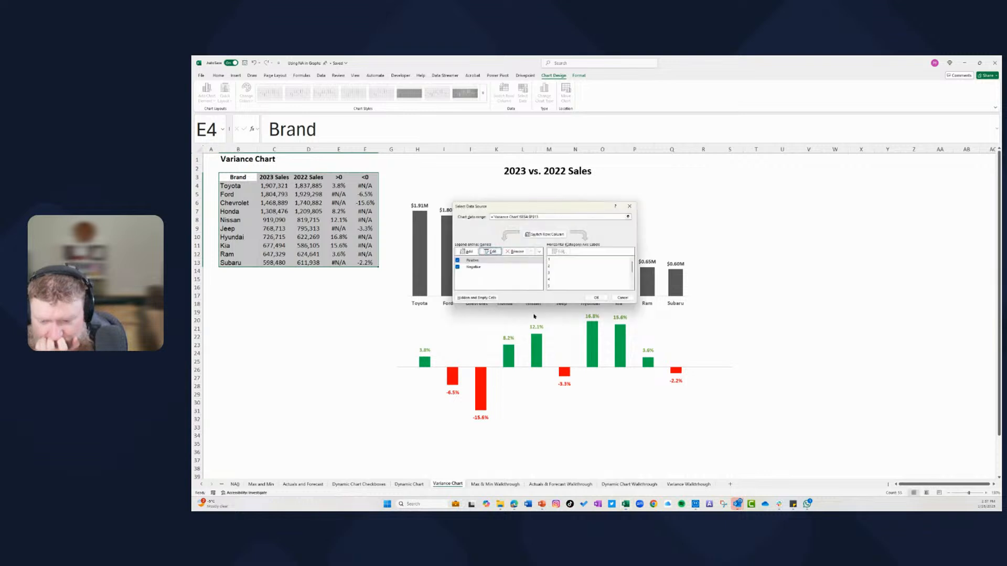
{"action": "left_click", "coordinate": [622, 298]}
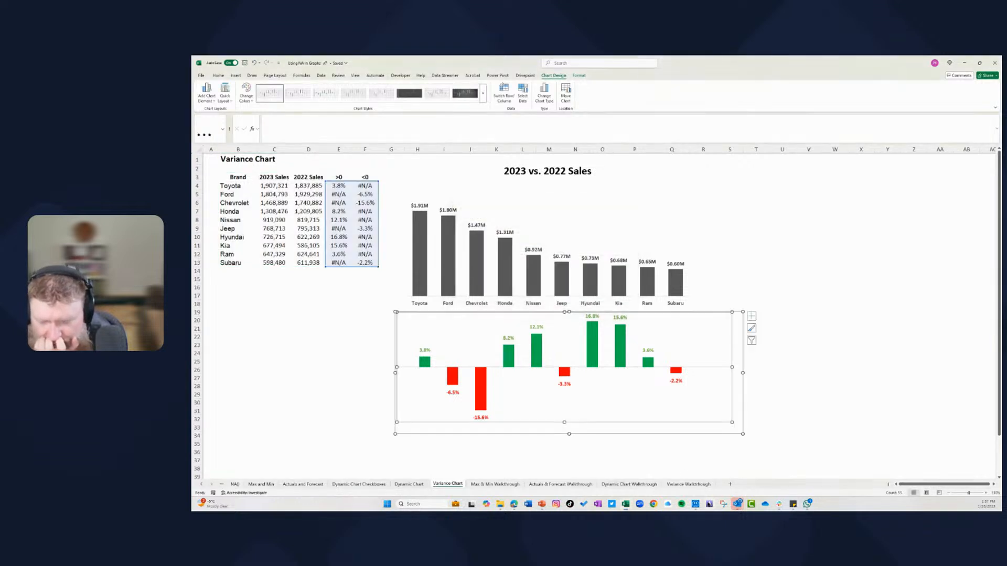
Name the scatter chart's existing series on Variance Walkthrough "Positive".
{"action": "left_click", "coordinate": [689, 484]}
{"action": "right_click", "coordinate": [650, 302]}
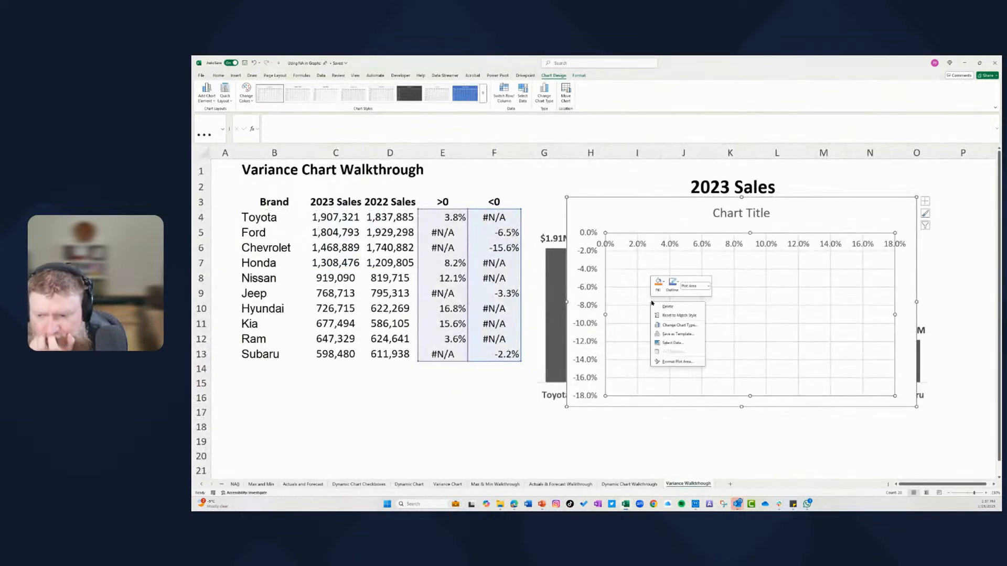
{"action": "left_click", "coordinate": [680, 336]}
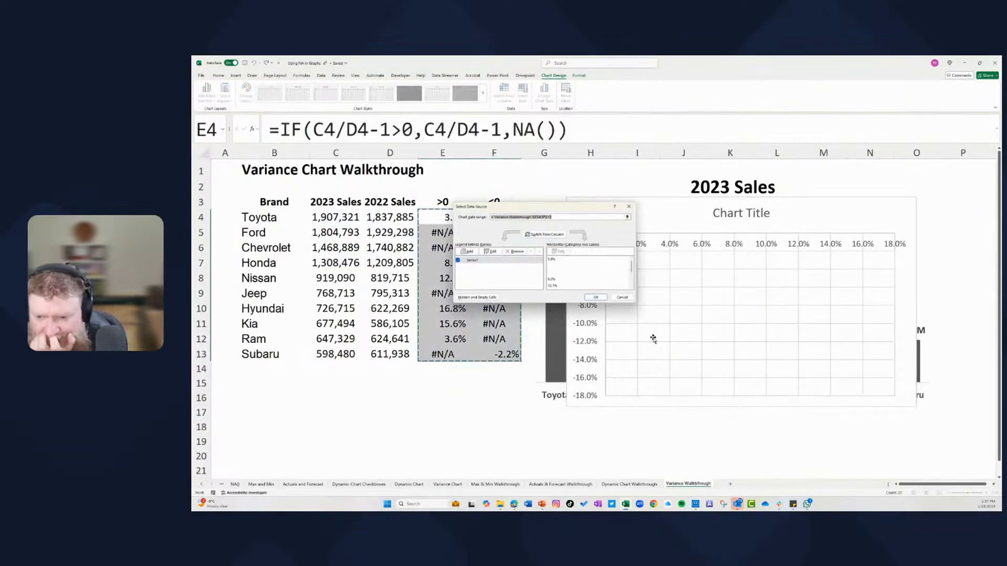
{"action": "left_click", "coordinate": [481, 252]}
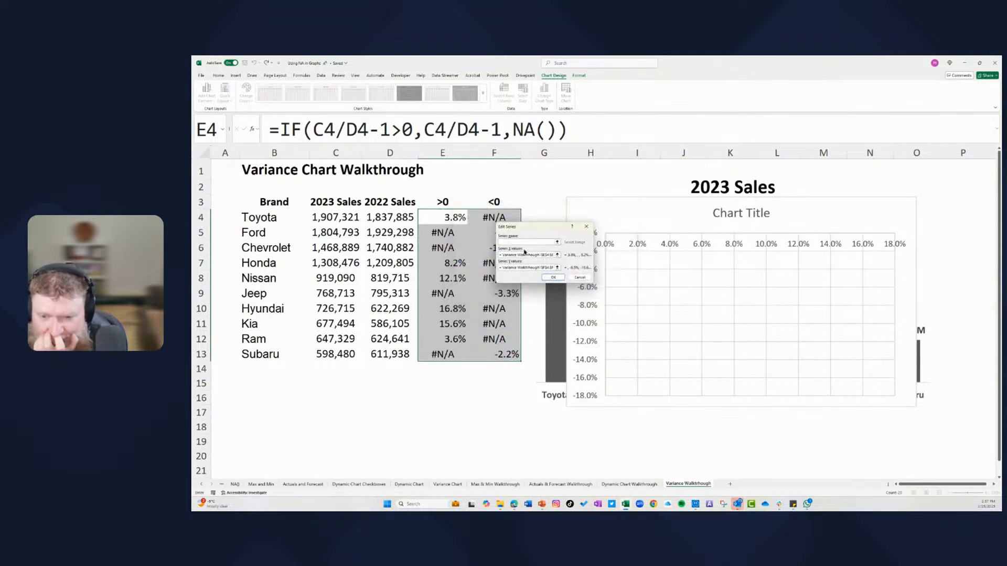
{"action": "type", "text": "Positive"}
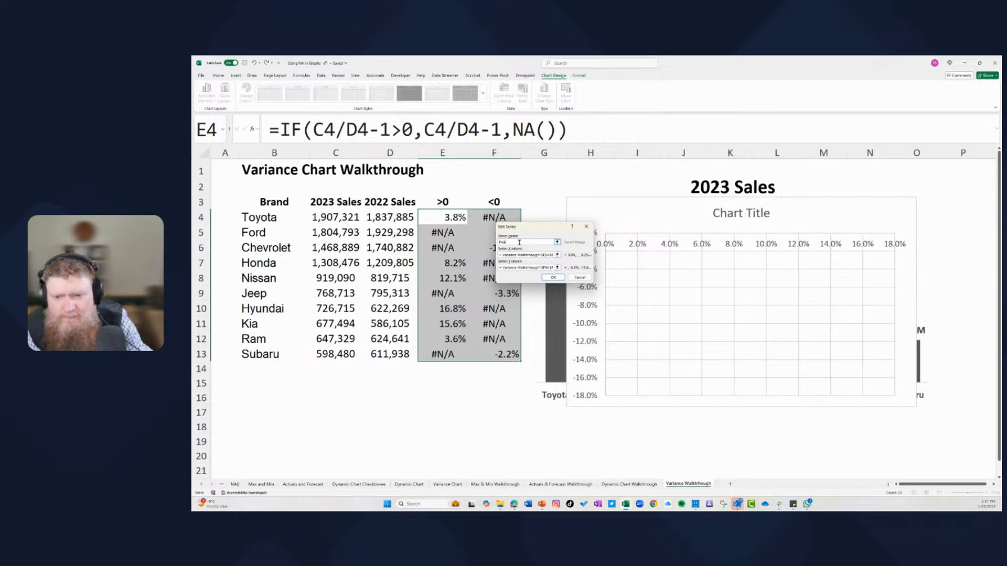
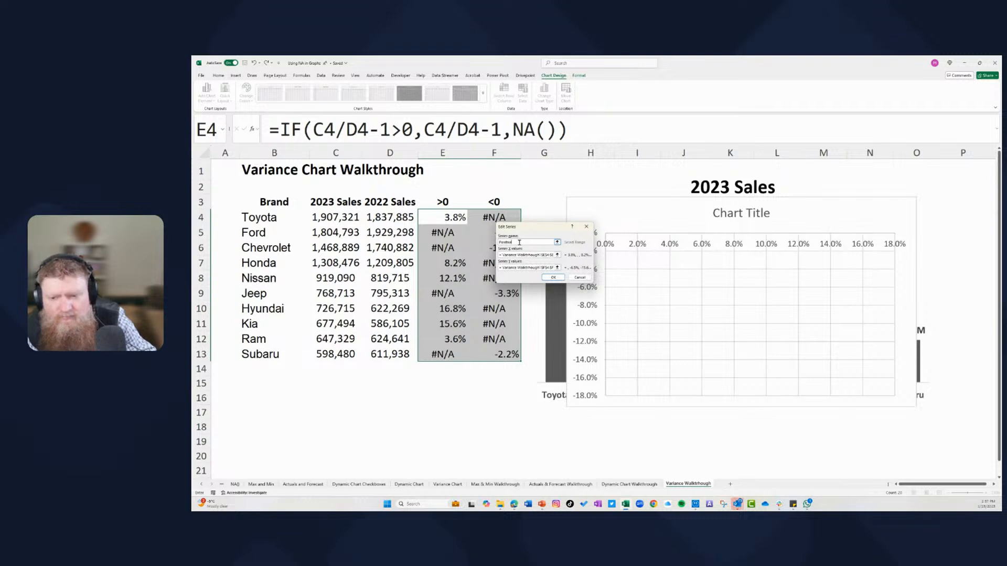
Clear the Positive series' X values and set its Y values to E4:E13.
{"action": "left_click", "coordinate": [538, 255]}
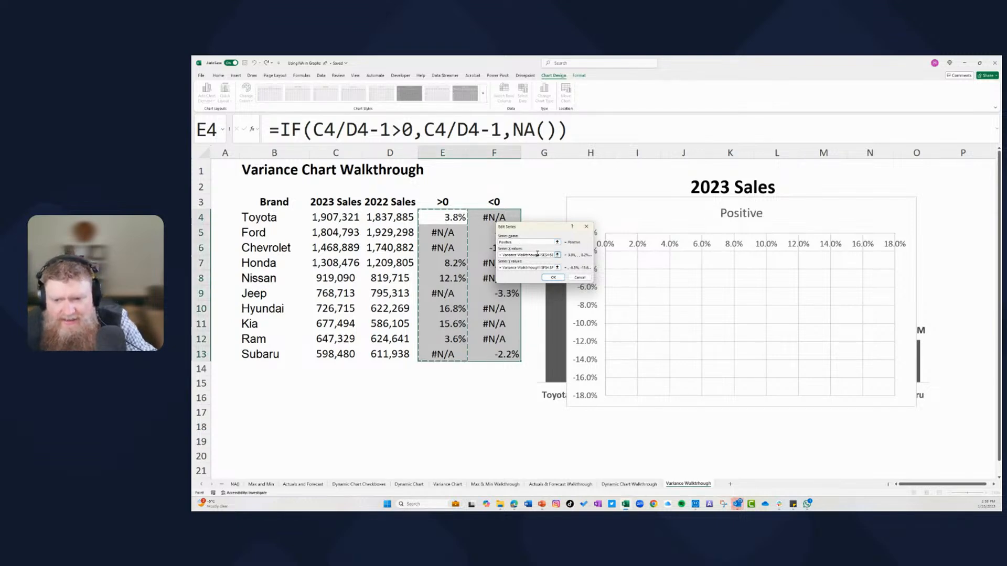
{"action": "left_click_drag", "start_coordinate": [500, 255], "coordinate": [574, 257]}
{"action": "key", "text": "BackSpace"}
{"action": "left_click", "coordinate": [557, 268]}
{"action": "left_click_drag", "start_coordinate": [451, 219], "coordinate": [450, 356]}
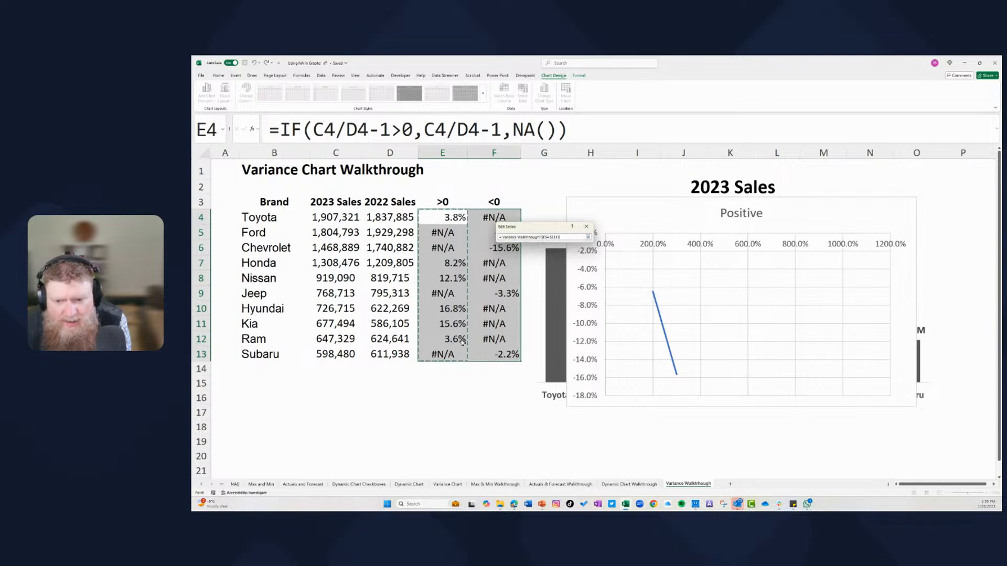
{"action": "left_click", "coordinate": [588, 237]}
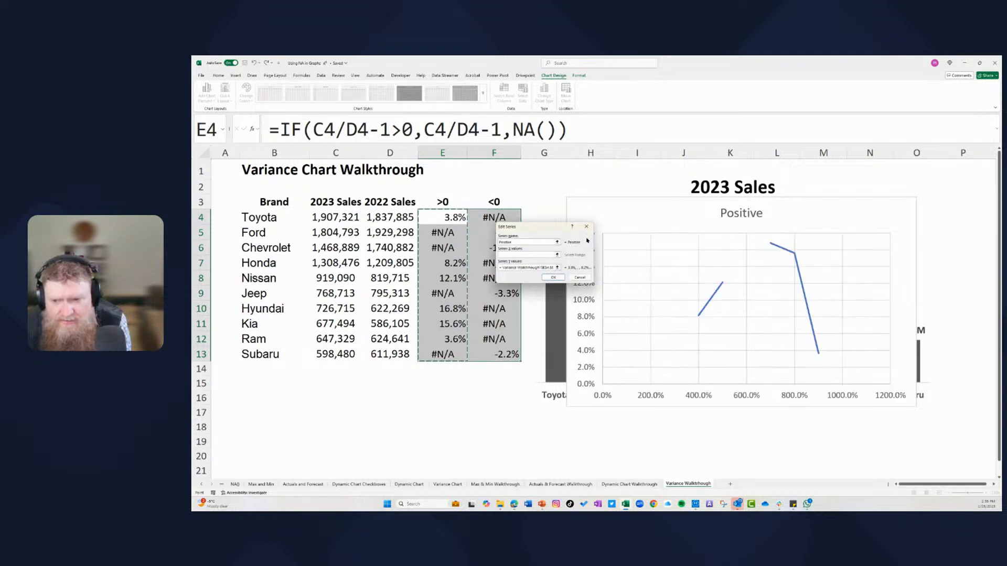
{"action": "left_click", "coordinate": [554, 278]}
Add a second series named "Negative" with Y values from F4:F13 and accept the chart's data source.
{"action": "left_click", "coordinate": [465, 251]}
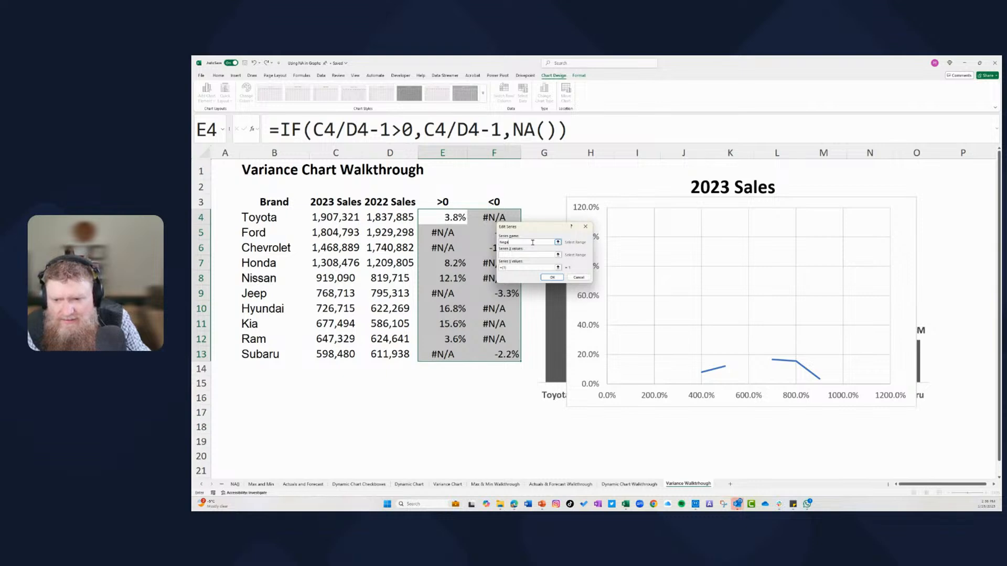
{"action": "left_click", "coordinate": [558, 268]}
{"action": "left_click_drag", "start_coordinate": [491, 222], "coordinate": [512, 356]}
{"action": "left_click", "coordinate": [587, 237]}
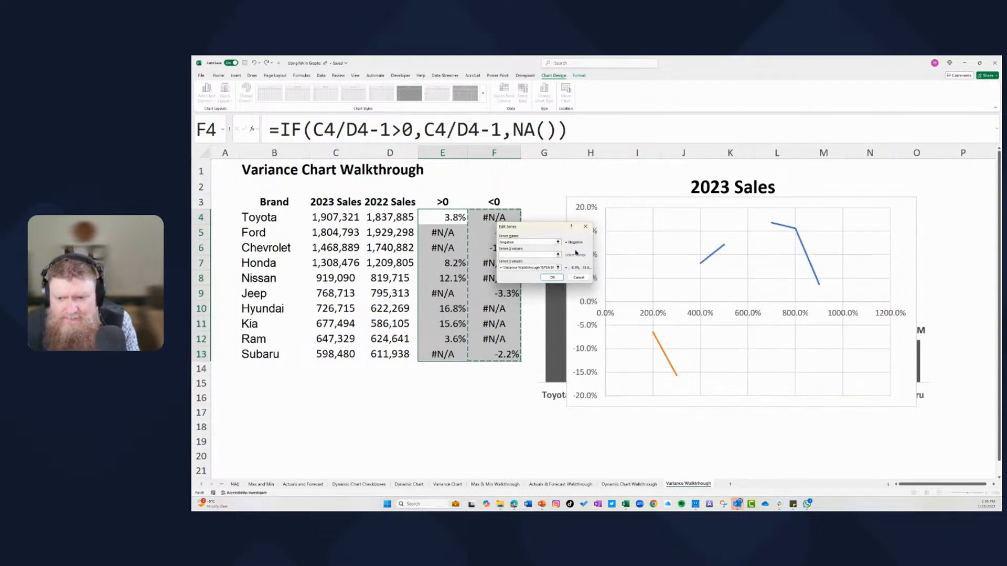
{"action": "left_click", "coordinate": [554, 278]}
{"action": "left_click", "coordinate": [596, 297]}
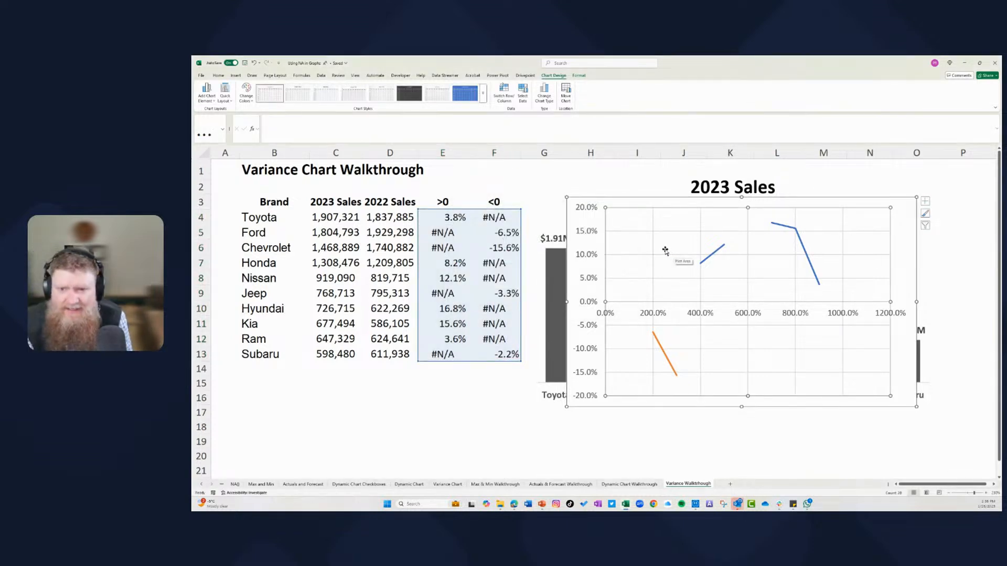
Change the variance chart's type from Scatter with Straight Lines to plain Scatter.
{"action": "right_click", "coordinate": [708, 283]}
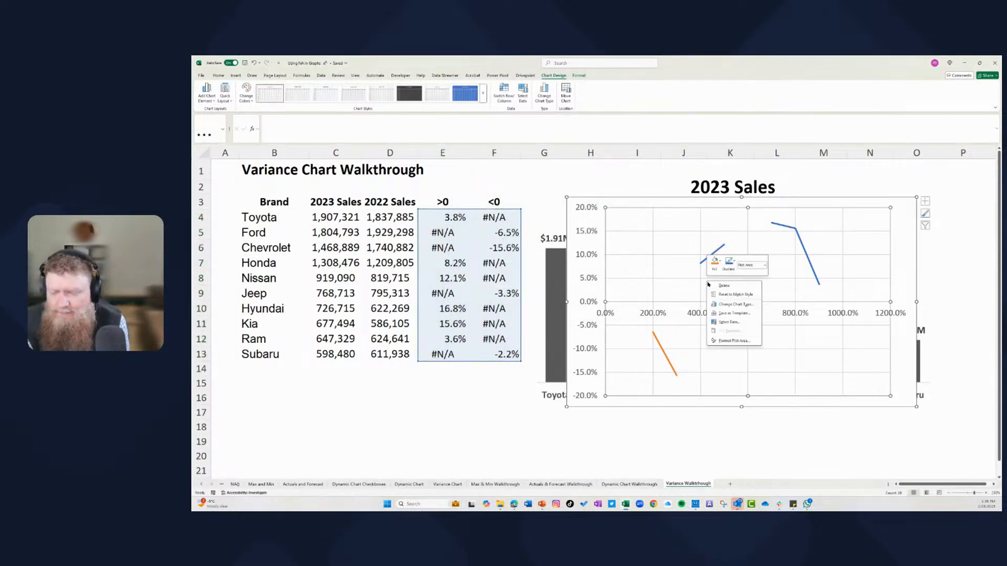
{"action": "left_click", "coordinate": [732, 304]}
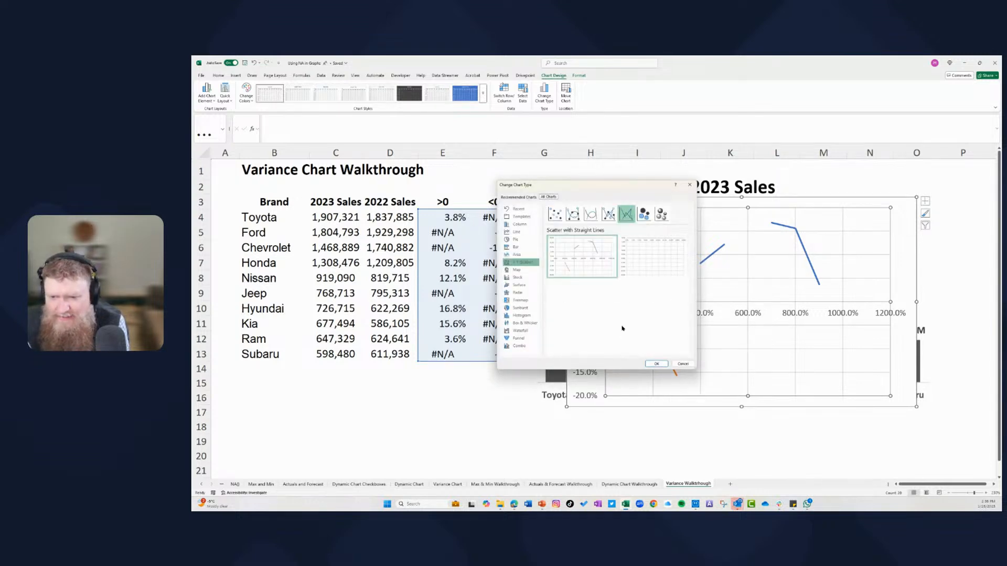
{"action": "left_click", "coordinate": [555, 213]}
{"action": "left_click", "coordinate": [656, 363]}
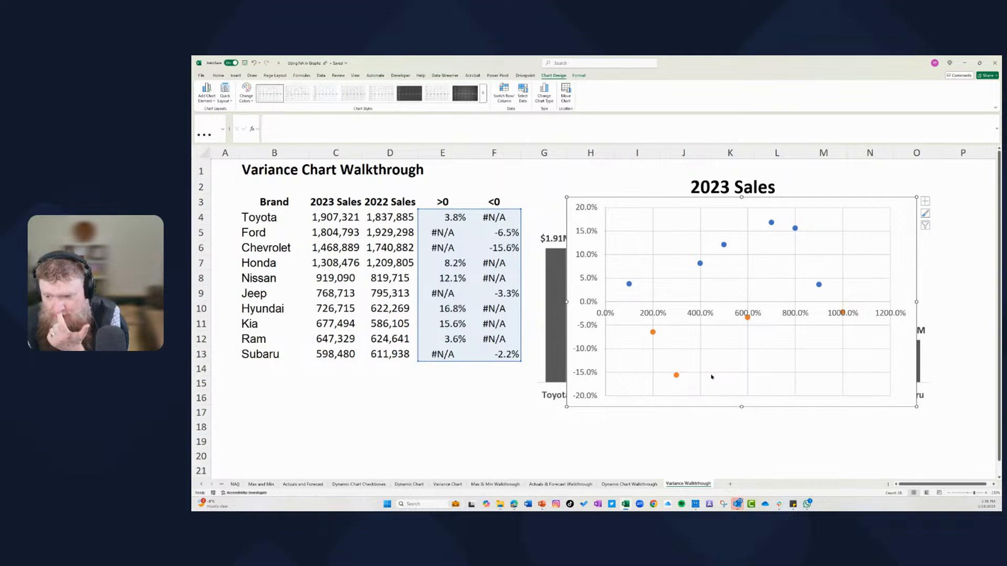
Compare the Scatter with Straight Lines type against plain Scatter for the variance chart, keeping Scatter.
{"action": "right_click", "coordinate": [687, 297]}
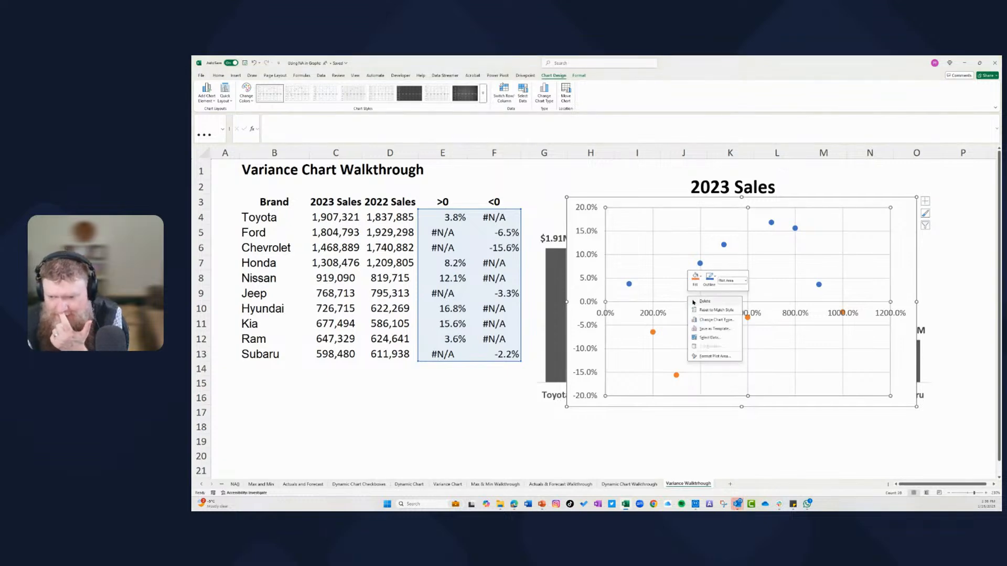
{"action": "left_click", "coordinate": [715, 320]}
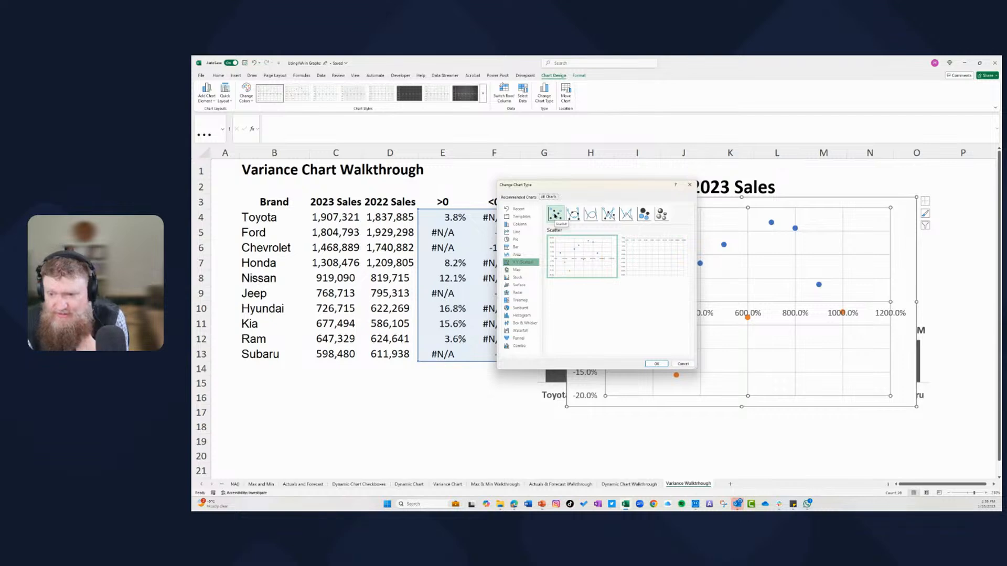
{"action": "left_click", "coordinate": [626, 214]}
{"action": "left_click", "coordinate": [554, 214]}
{"action": "left_click", "coordinate": [656, 363]}
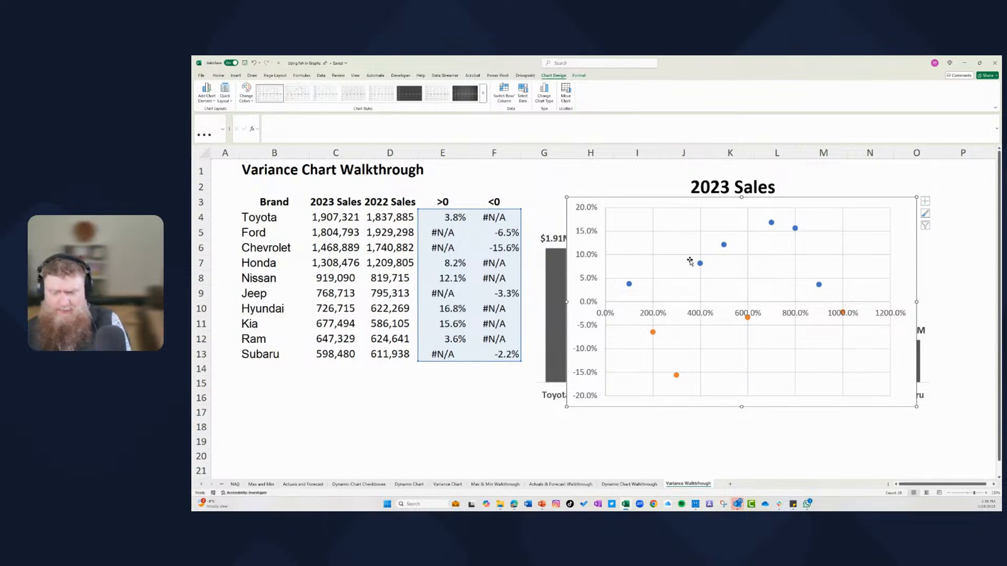
Delete the scatter chart's vertical gridlines, horizontal gridlines and vertical axis.
{"action": "left_click", "coordinate": [654, 232]}
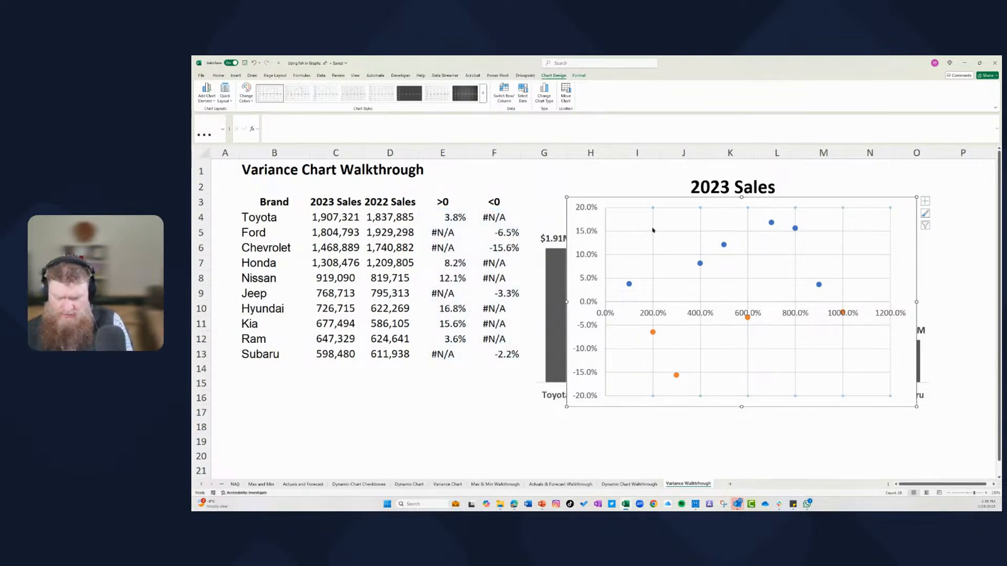
{"action": "key", "text": "Delete"}
{"action": "left_click", "coordinate": [655, 232]}
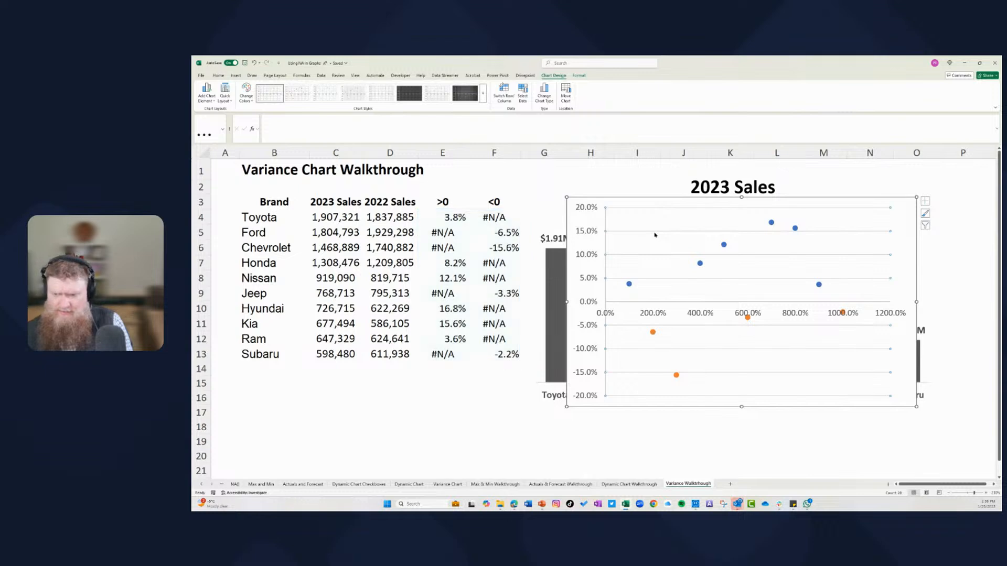
{"action": "key", "text": "Delete"}
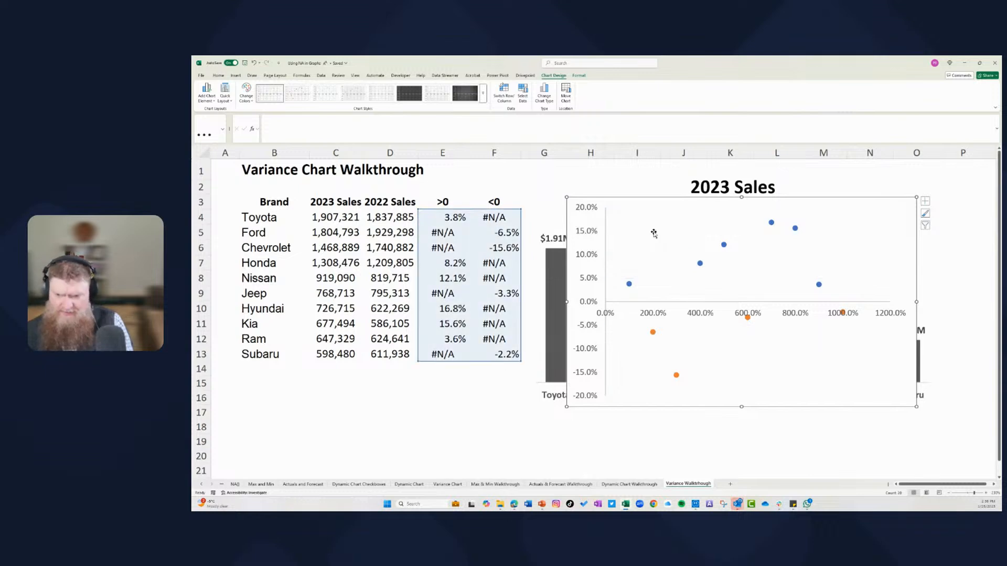
{"action": "left_click", "coordinate": [590, 237]}
{"action": "key", "text": "Delete"}
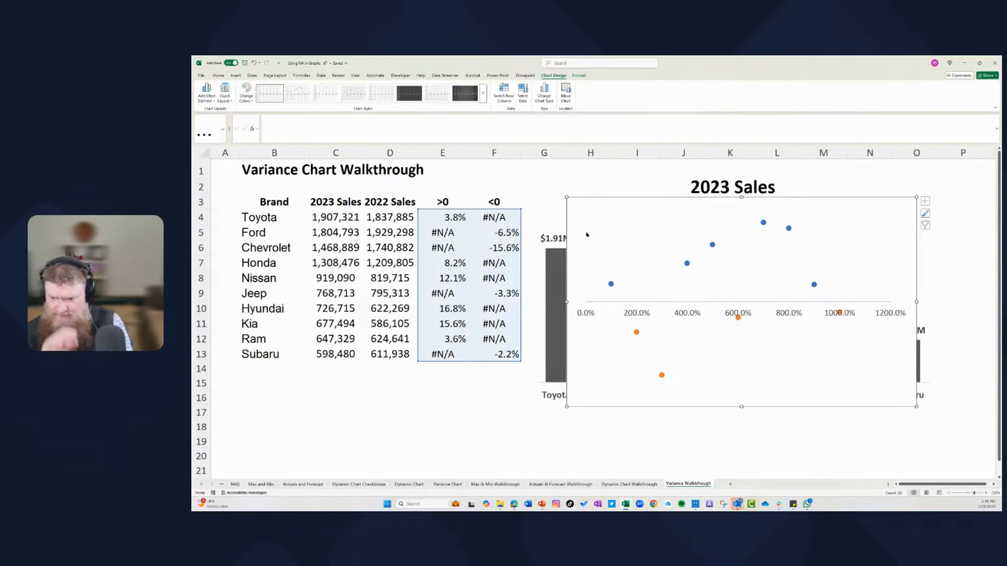
Set the label position of the scatter chart's horizontal axis to None.
{"action": "left_click", "coordinate": [640, 314]}
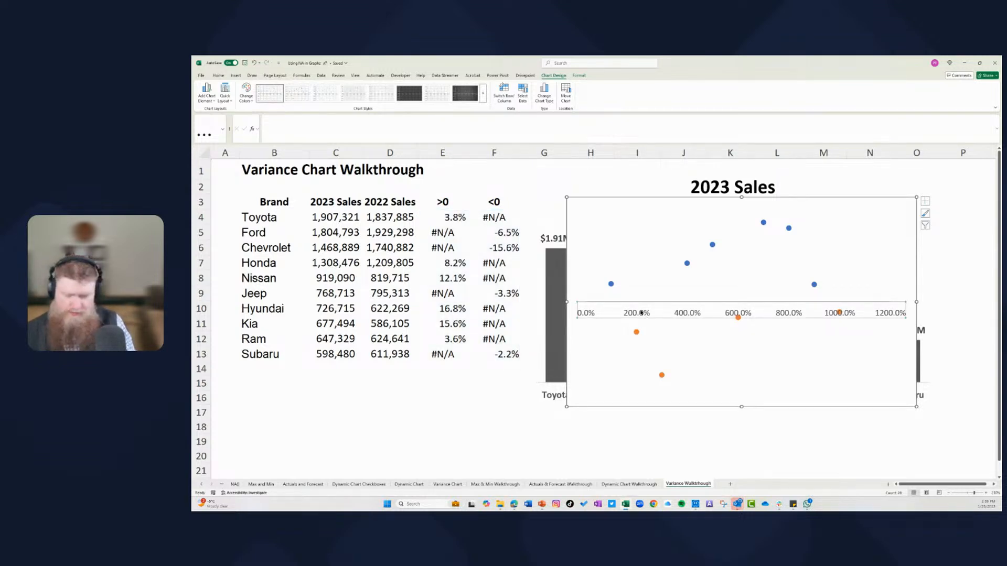
{"action": "double_click", "coordinate": [640, 313]}
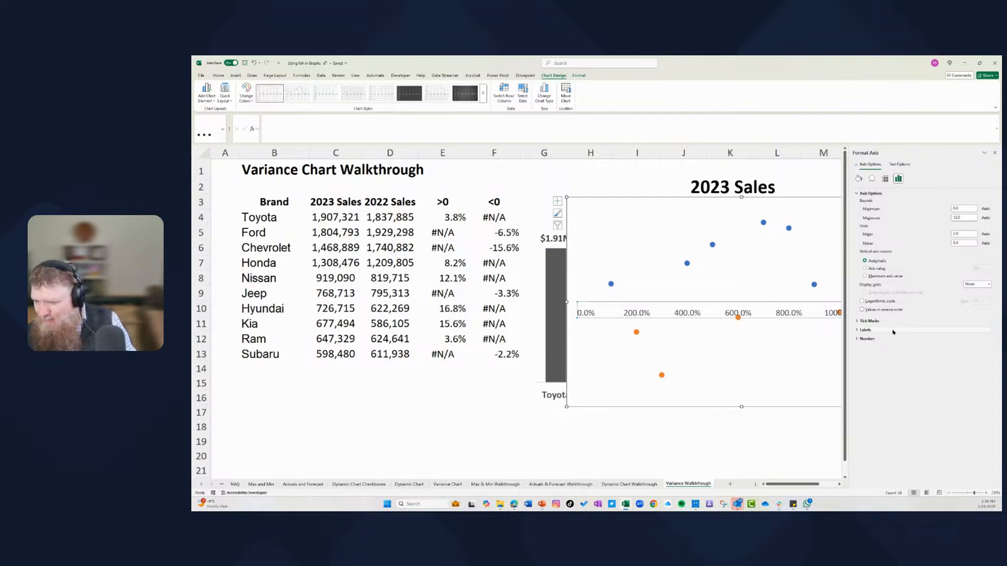
{"action": "left_click", "coordinate": [862, 330]}
{"action": "left_click", "coordinate": [986, 338]}
{"action": "left_click", "coordinate": [978, 361]}
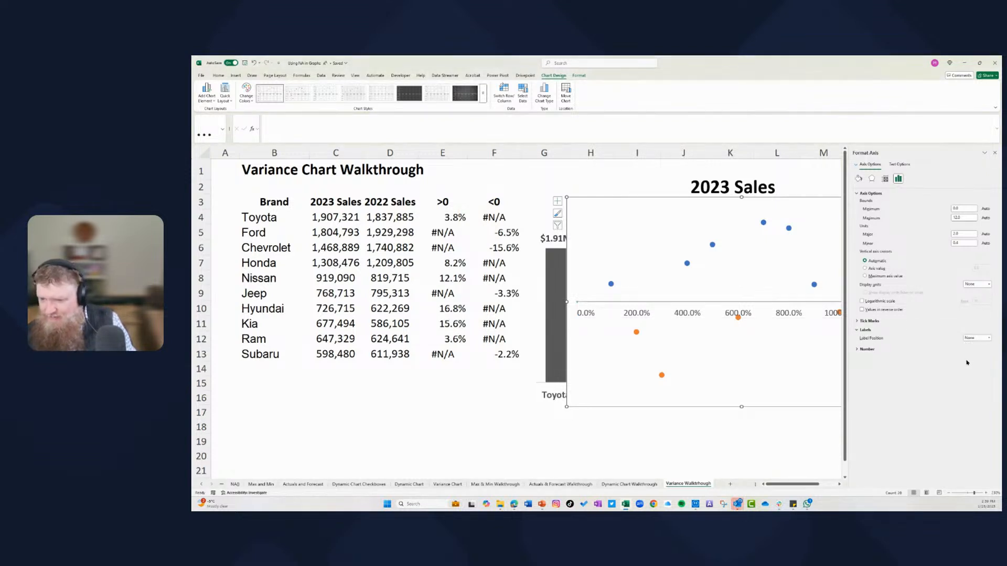
Shift the plot area down within the scatter chart and move the chart so it starts at column G.
{"action": "left_click", "coordinate": [733, 347]}
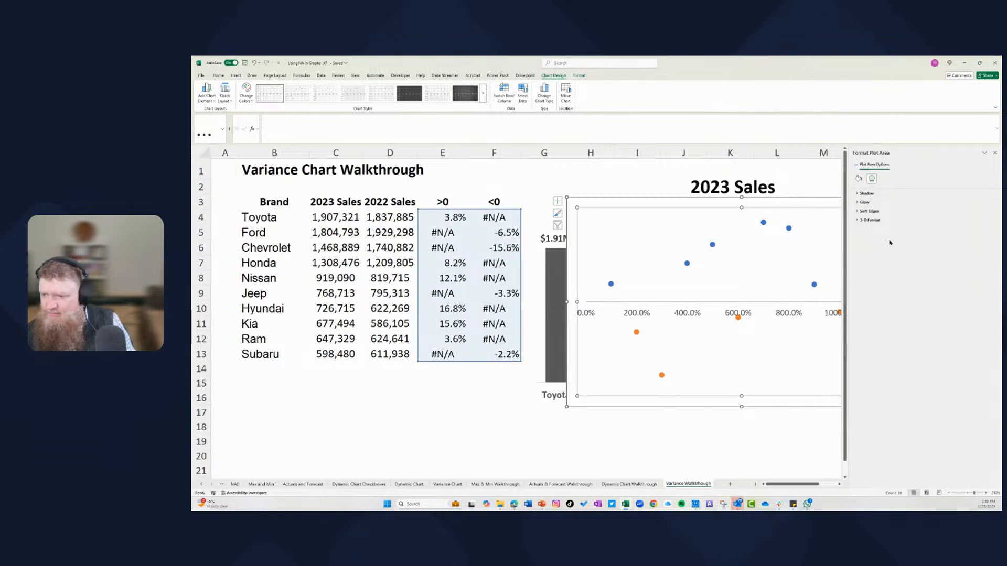
{"action": "left_click_drag", "start_coordinate": [570, 313], "coordinate": [617, 427]}
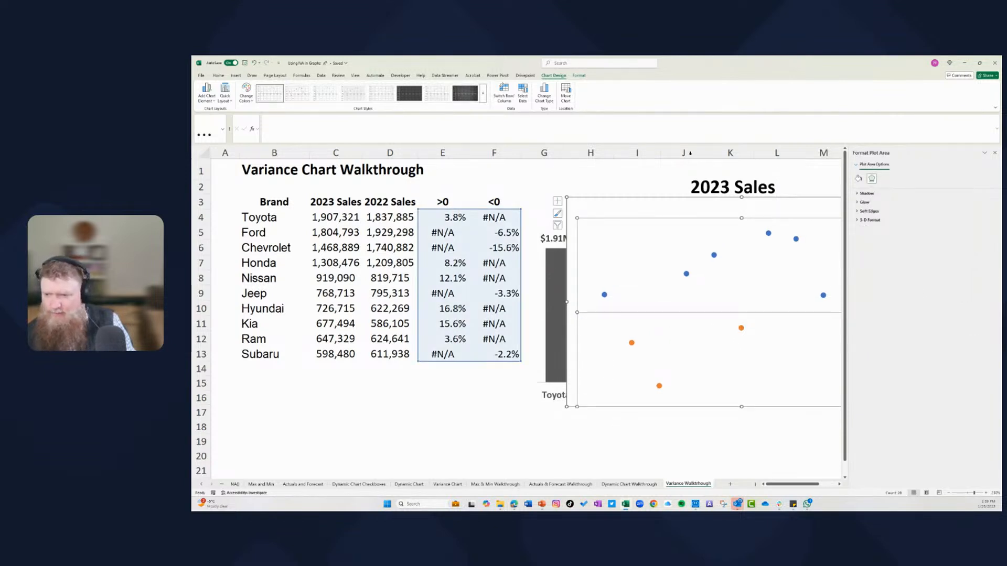
{"action": "left_click", "coordinate": [636, 180]}
{"action": "left_click_drag", "start_coordinate": [634, 208], "coordinate": [593, 223]}
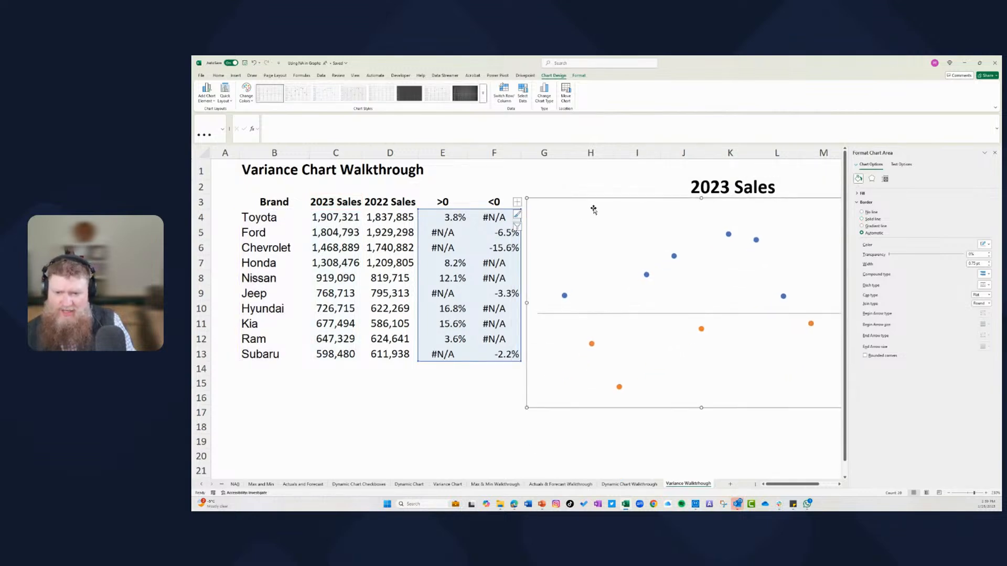
{"action": "left_click", "coordinate": [995, 153]}
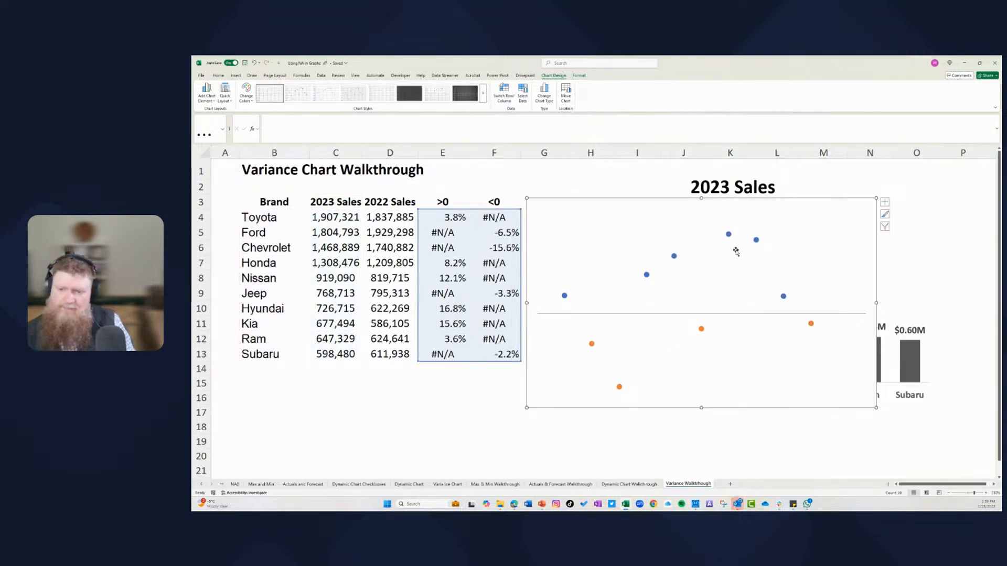
Add error bars and data labels to the Positive series of the scatter chart.
{"action": "left_click", "coordinate": [565, 296]}
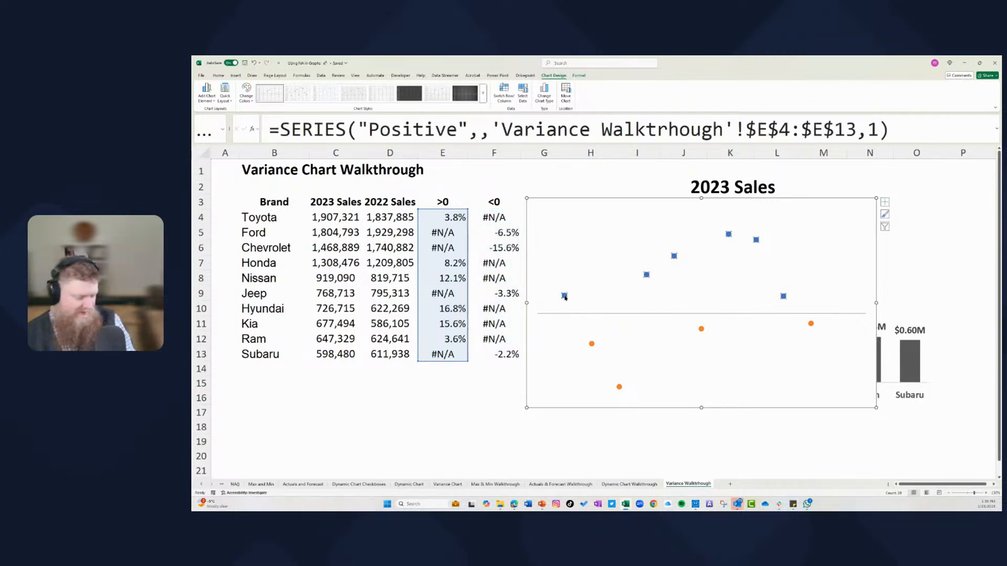
{"action": "double_click", "coordinate": [564, 296]}
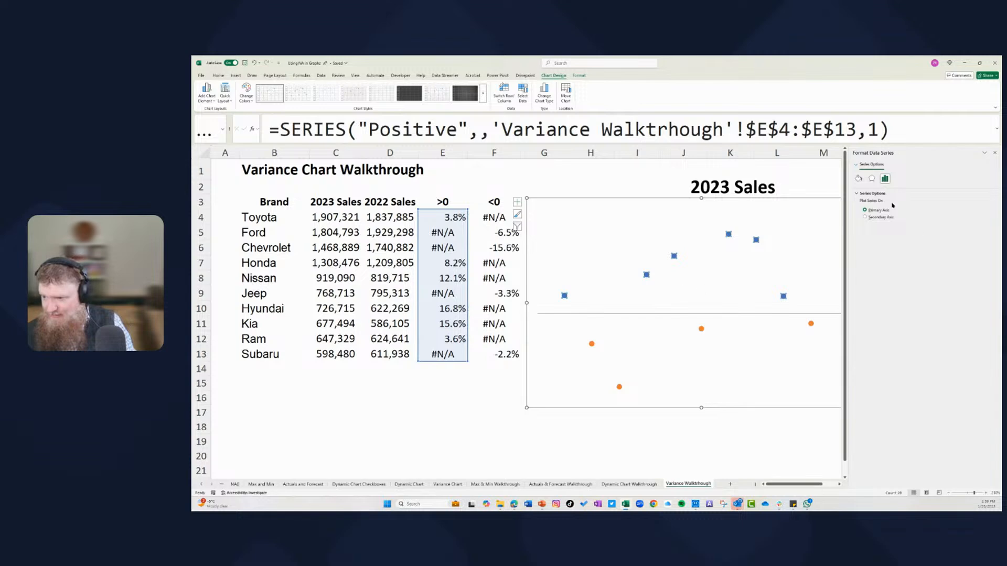
{"action": "left_click", "coordinate": [635, 239]}
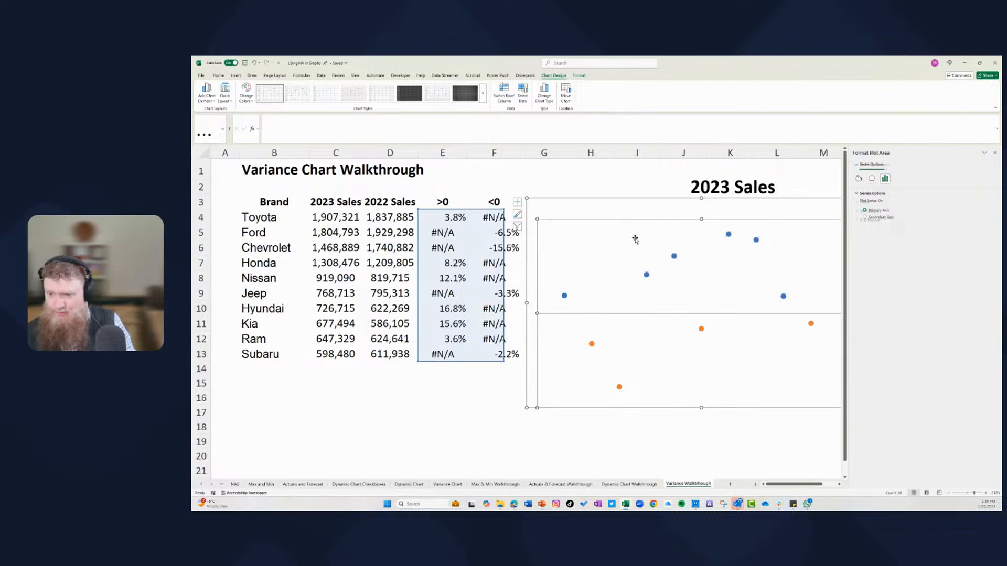
{"action": "left_click", "coordinate": [728, 235]}
{"action": "left_click", "coordinate": [996, 153]}
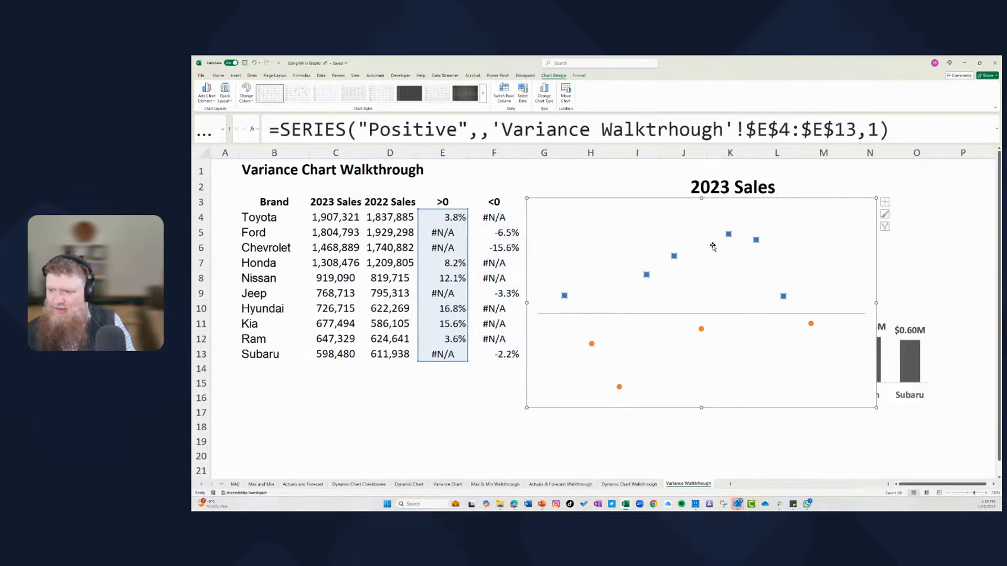
{"action": "left_click", "coordinate": [886, 204]}
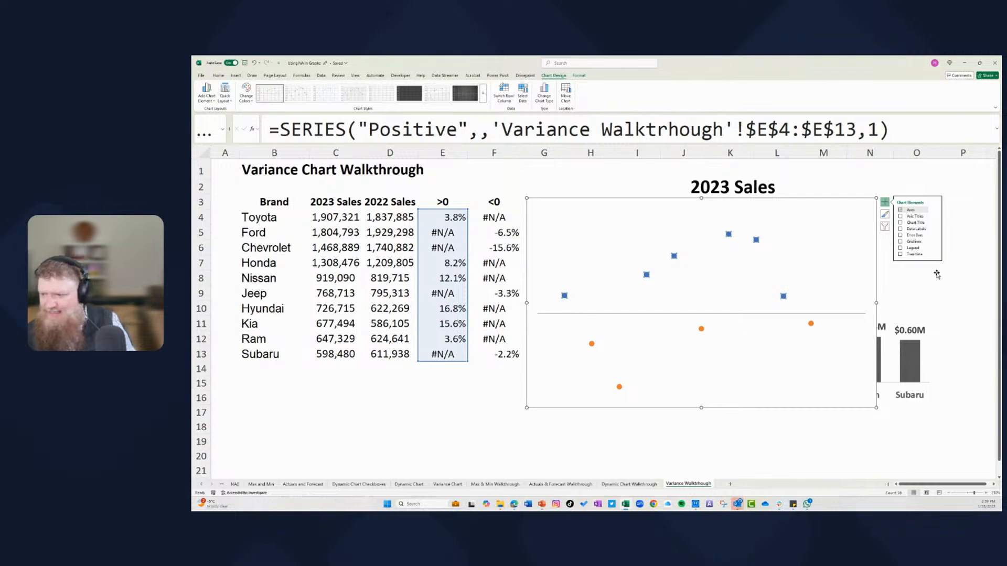
{"action": "left_click", "coordinate": [901, 235]}
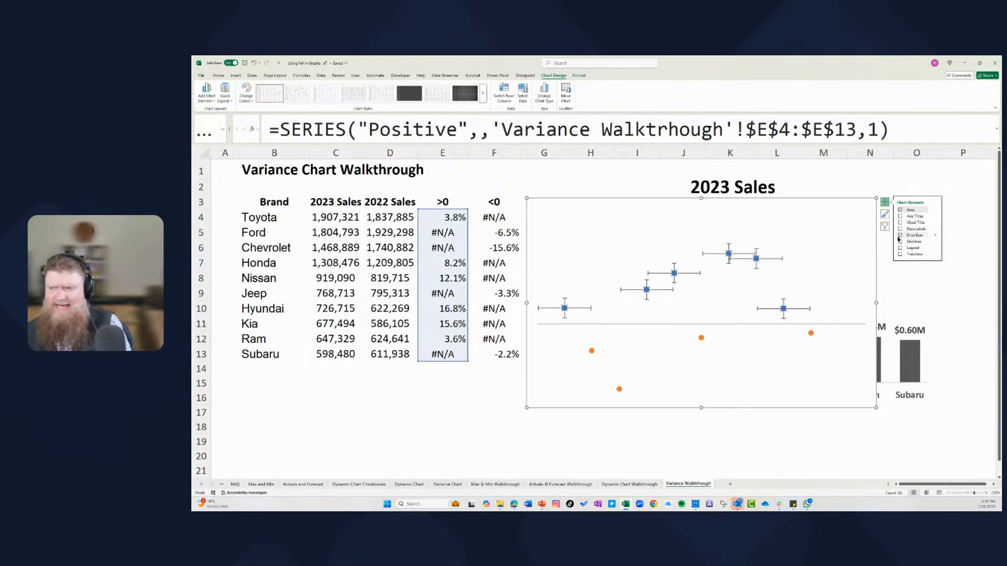
{"action": "left_click", "coordinate": [903, 230]}
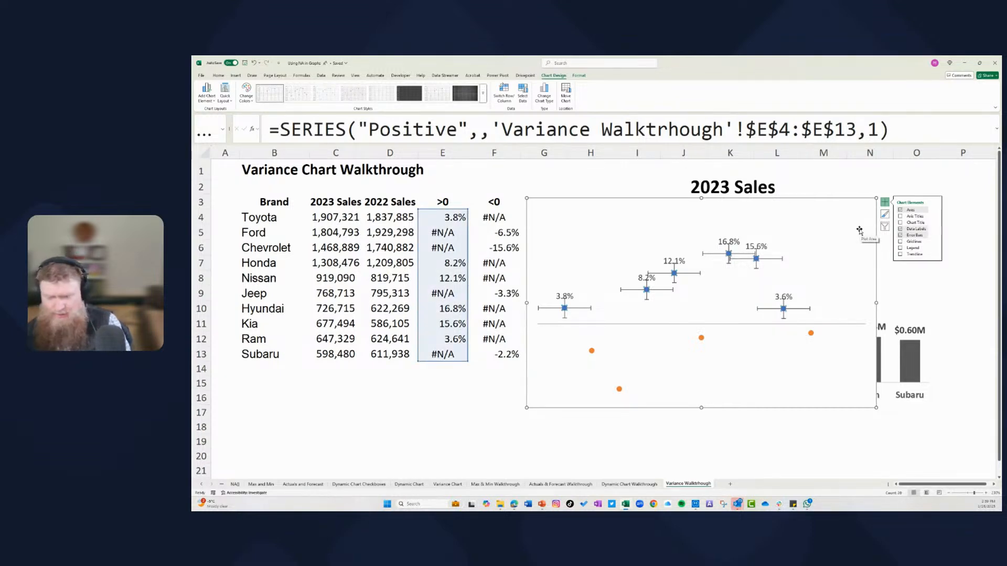
Delete the horizontal error bars from the Positive series.
{"action": "left_click", "coordinate": [771, 295]}
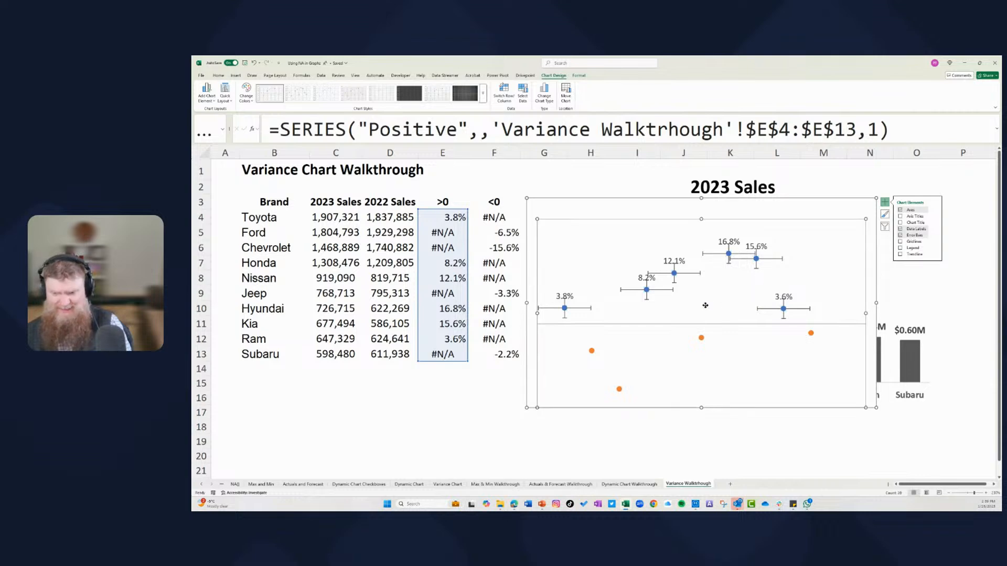
{"action": "left_click", "coordinate": [662, 290]}
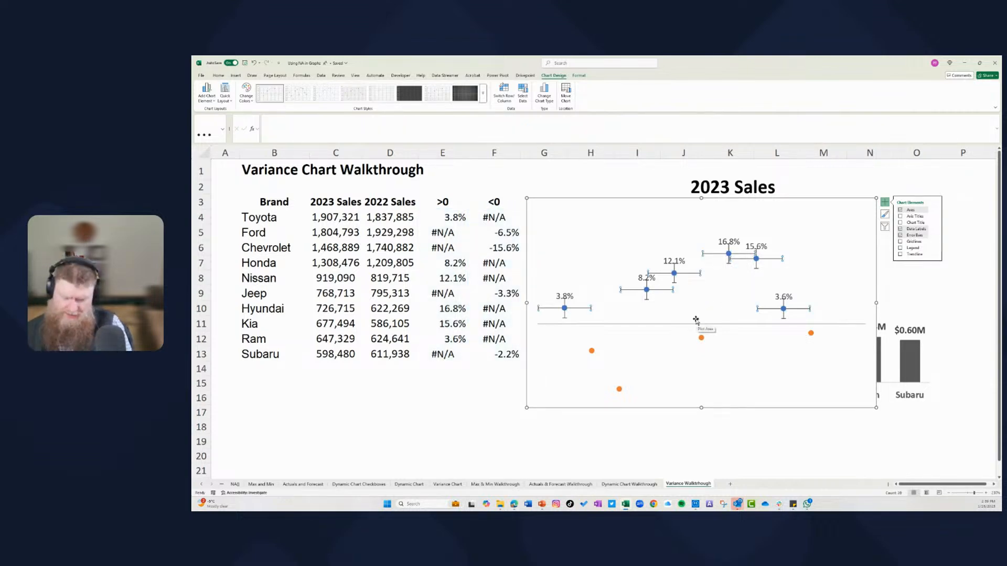
{"action": "key", "text": "Delete"}
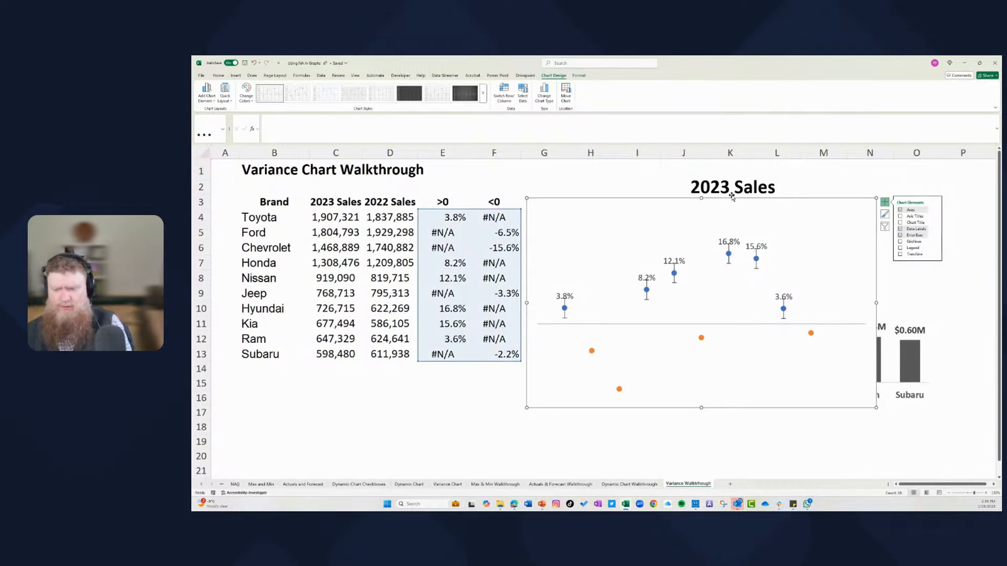
Open the format settings for the Positive series' vertical error bars.
{"action": "left_click", "coordinate": [648, 297]}
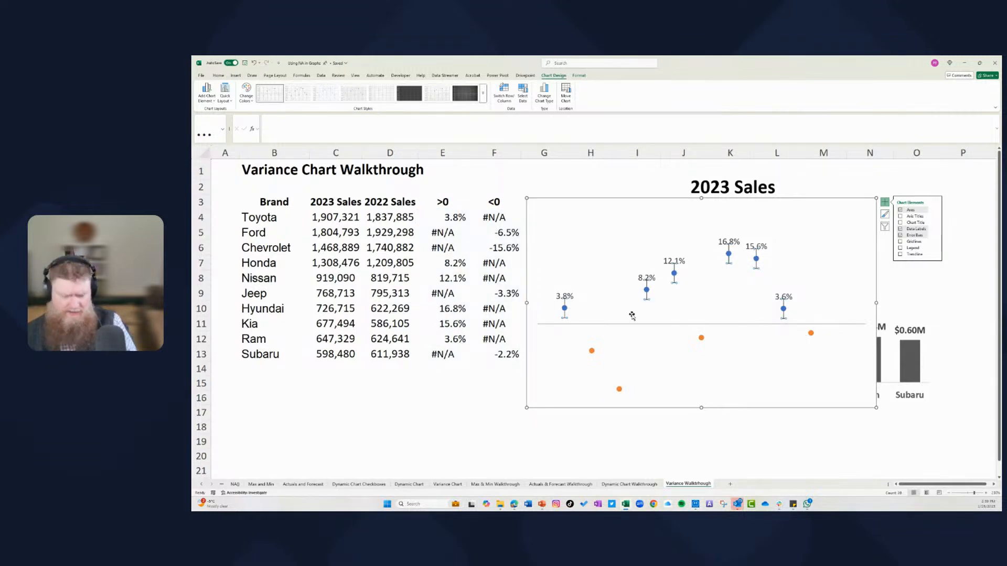
{"action": "key", "text": "ctrl+1"}
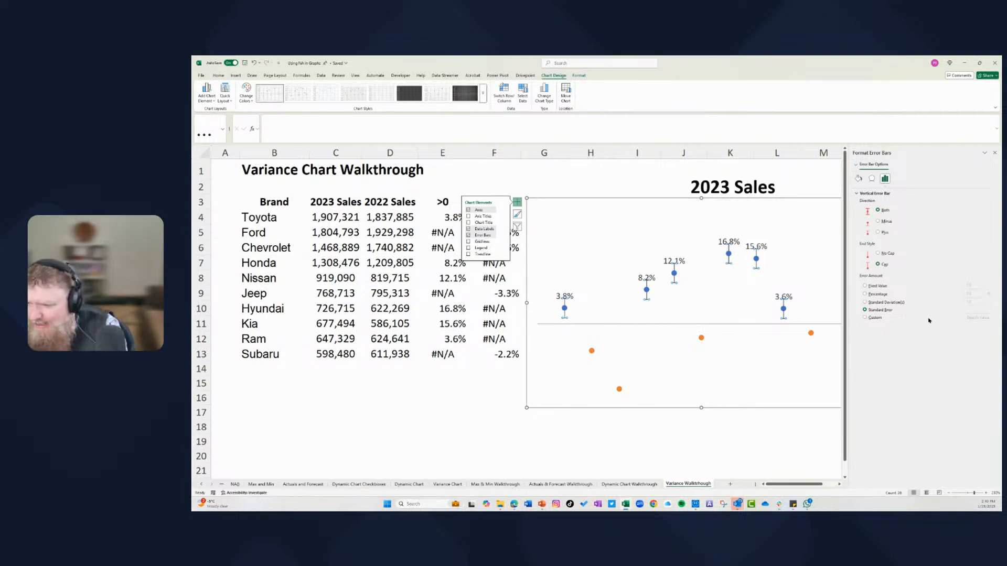
Try to set the Positive series' vertical error bars to Minus direction, No Cap and a percentage of 100.
{"action": "left_click", "coordinate": [866, 295]}
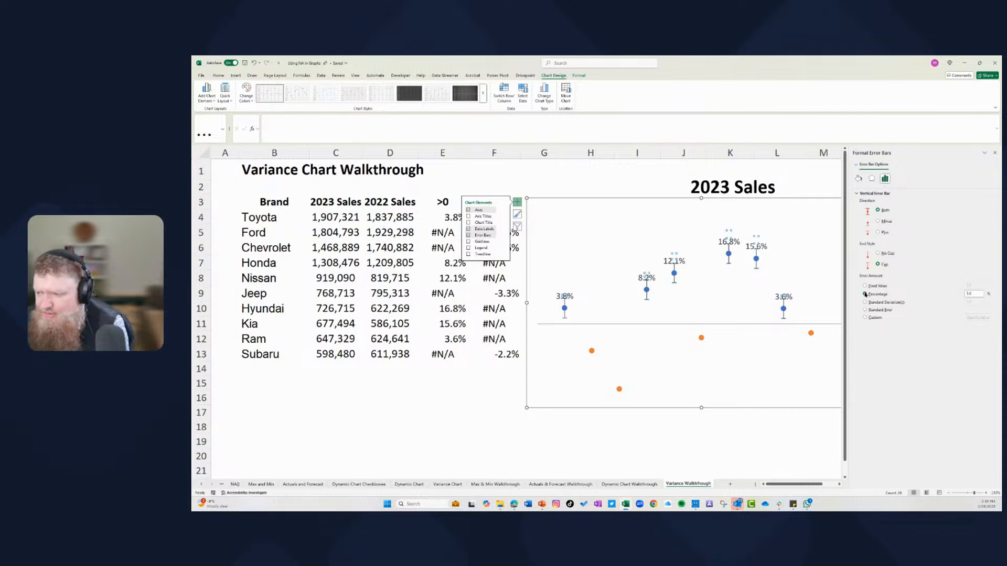
{"action": "left_click", "coordinate": [865, 286]}
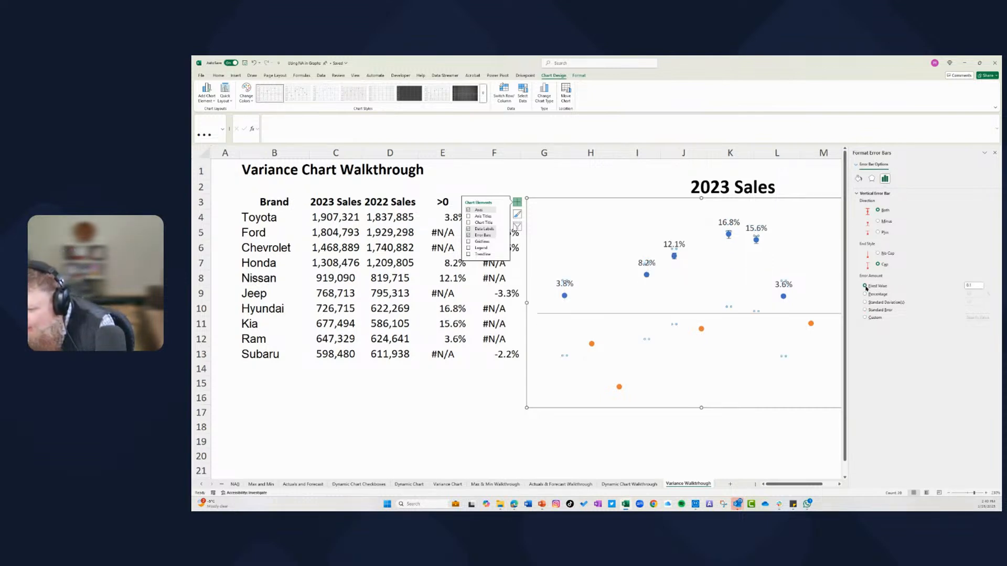
{"action": "left_click", "coordinate": [866, 294]}
{"action": "left_click", "coordinate": [981, 295]}
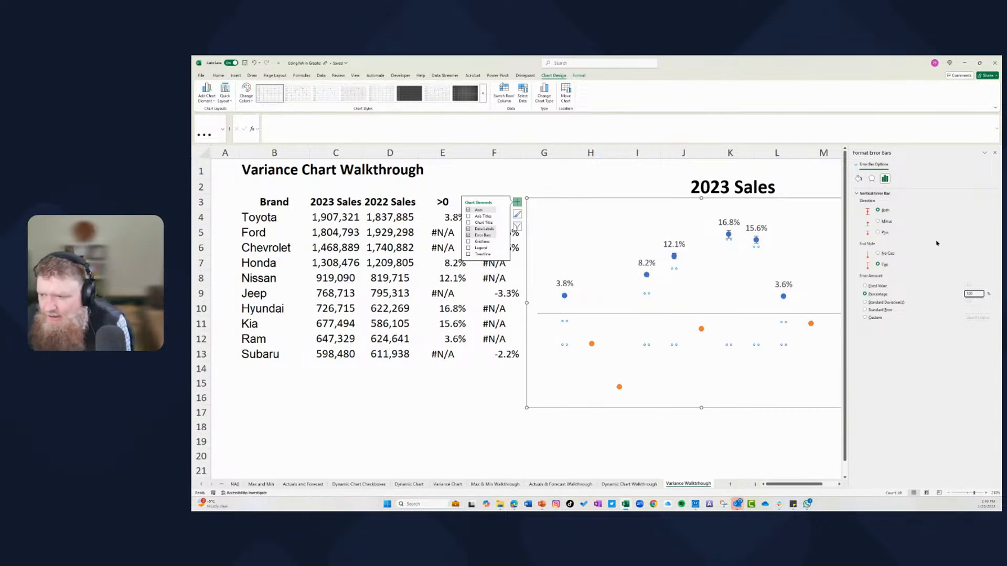
{"action": "left_click", "coordinate": [880, 221]}
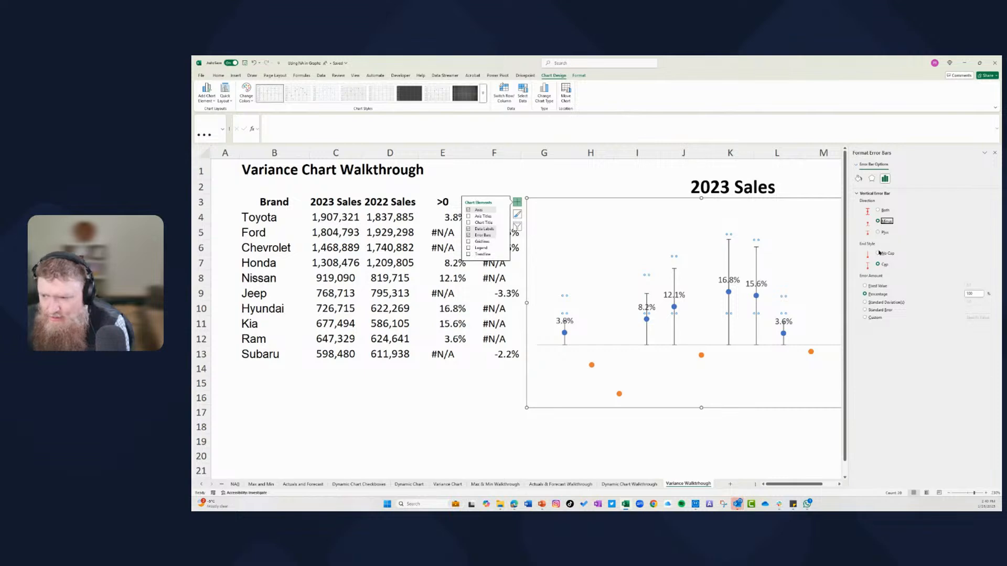
{"action": "left_click", "coordinate": [879, 254]}
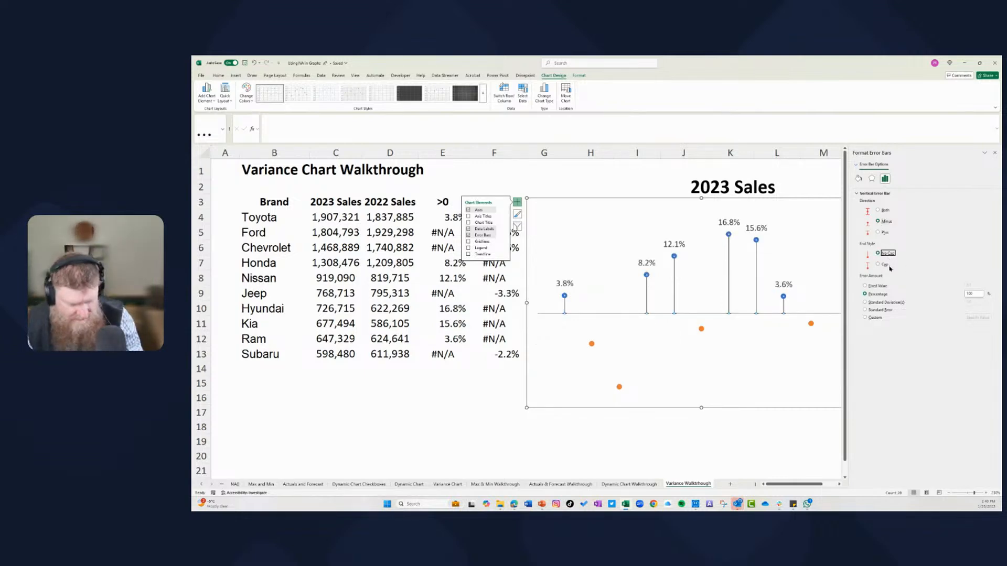
{"action": "left_click", "coordinate": [776, 439]}
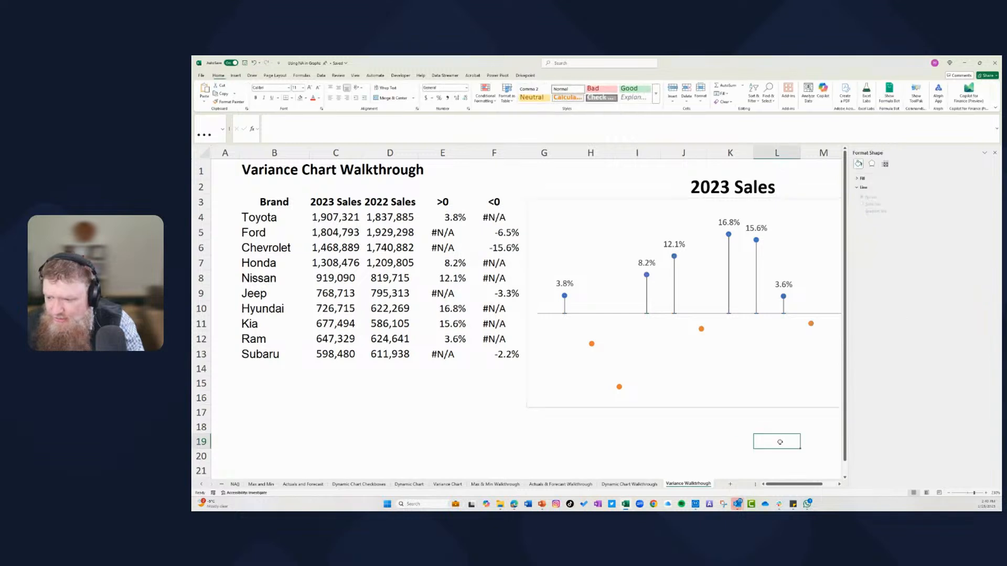
Undo the last direction, cap and percentage changes to the Positive series' error bars.
{"action": "key", "text": "ctrl+z"}
{"action": "key", "text": "ctrl+z"}
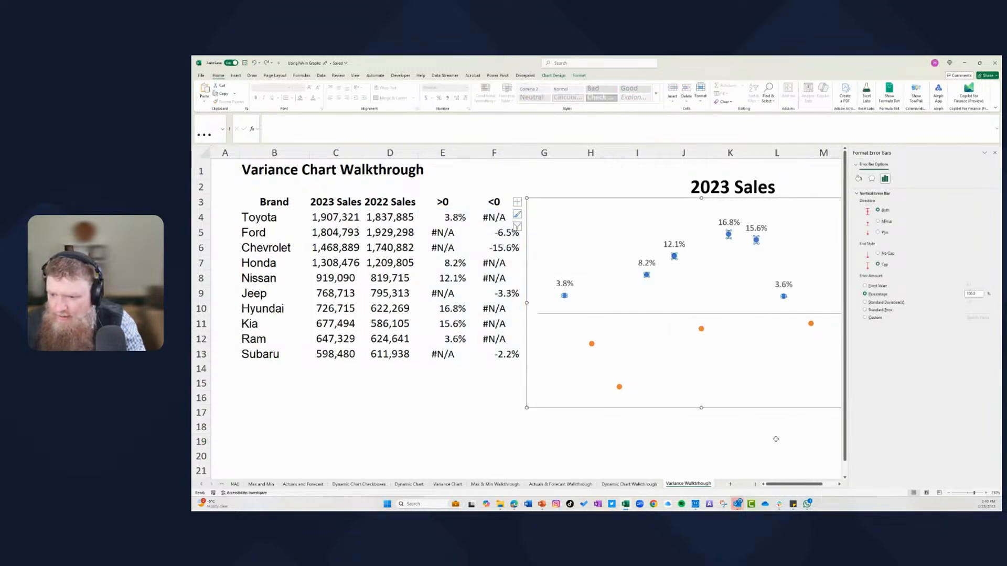
{"action": "key", "text": "ctrl+z"}
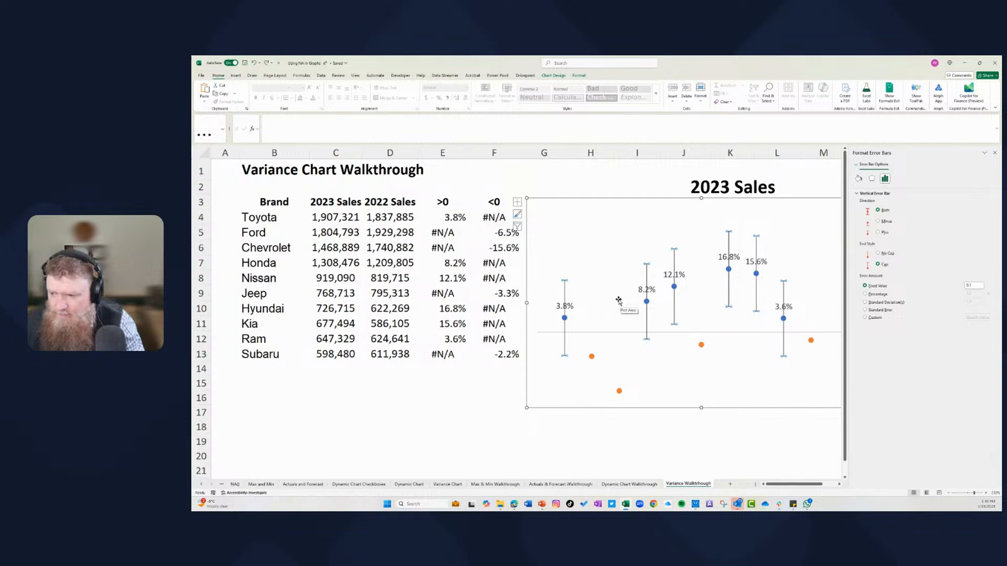
Set the Positive series' vertical error bars to Minus direction, No Cap and a percentage of 100.
{"action": "left_click", "coordinate": [878, 221]}
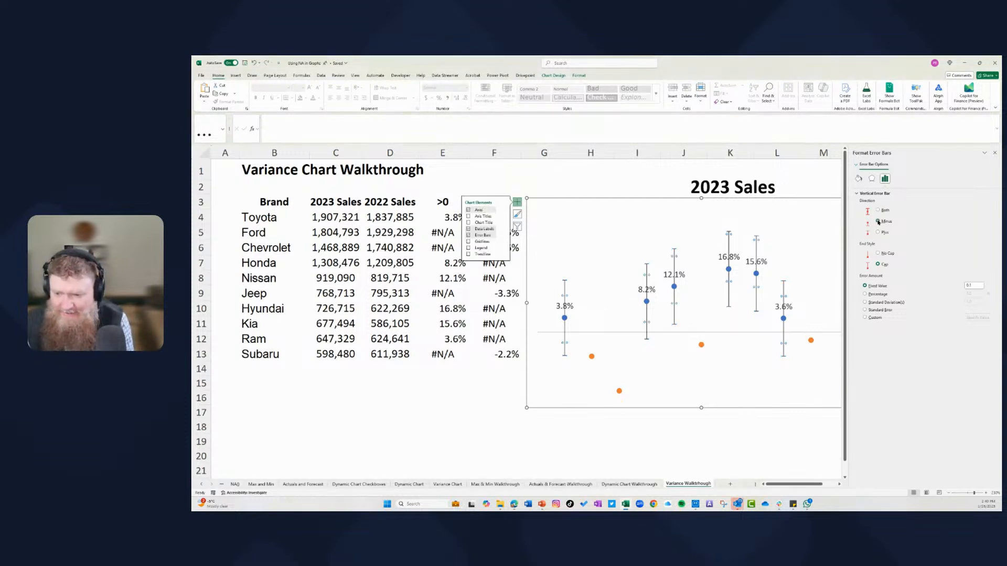
{"action": "left_click", "coordinate": [878, 254]}
{"action": "left_click", "coordinate": [865, 294]}
{"action": "double_click", "coordinate": [968, 295]}
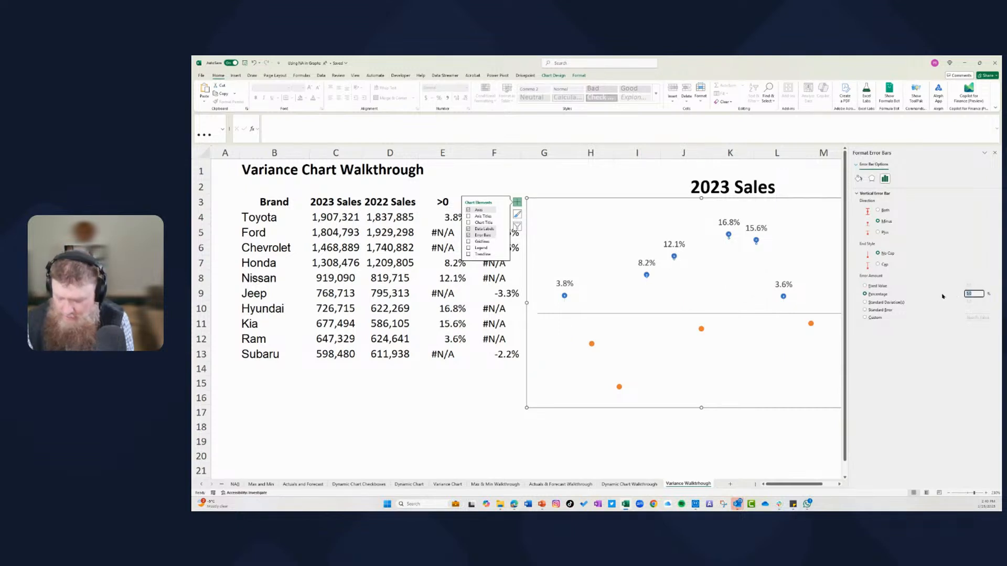
{"action": "type", "text": "100"}
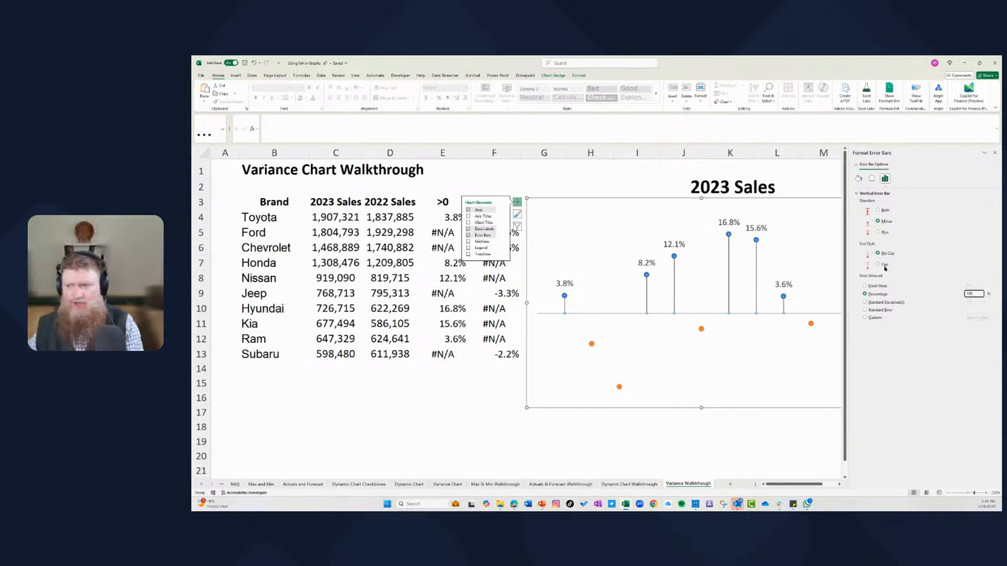
Format the Positive series' error bars as a solid green line 7 pt wide.
{"action": "left_click", "coordinate": [859, 178]}
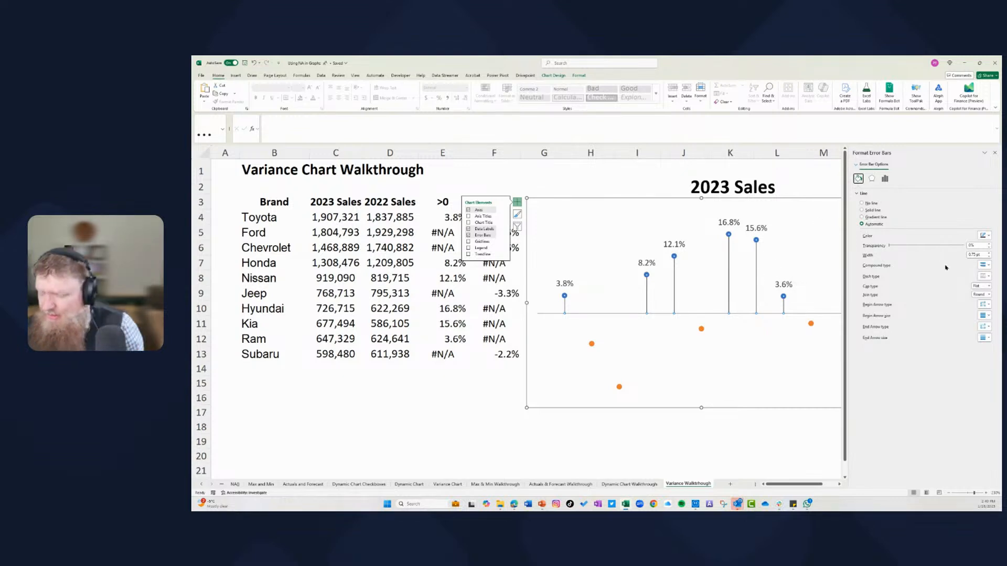
{"action": "left_click", "coordinate": [989, 252]}
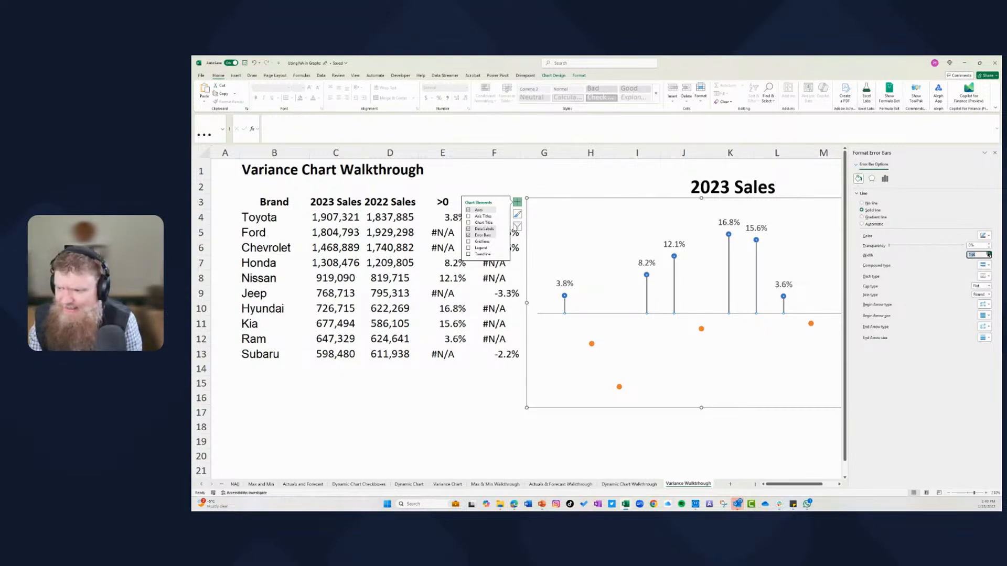
{"action": "left_click", "coordinate": [988, 253]}
{"action": "left_click", "coordinate": [988, 252]}
{"action": "left_click", "coordinate": [988, 252]}
{"action": "left_click", "coordinate": [989, 252]}
{"action": "left_click", "coordinate": [988, 253]}
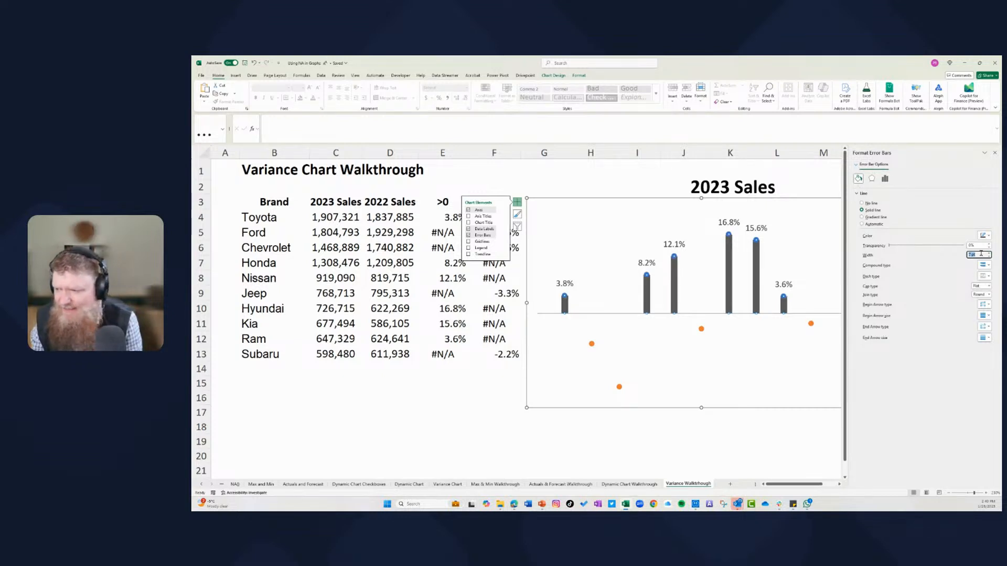
{"action": "left_click", "coordinate": [988, 236]}
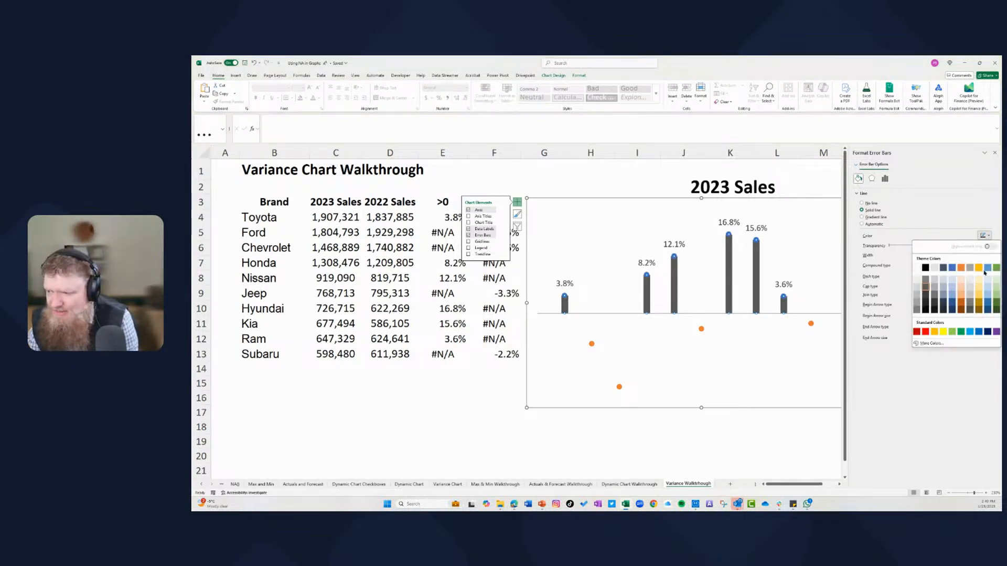
{"action": "left_click", "coordinate": [996, 268]}
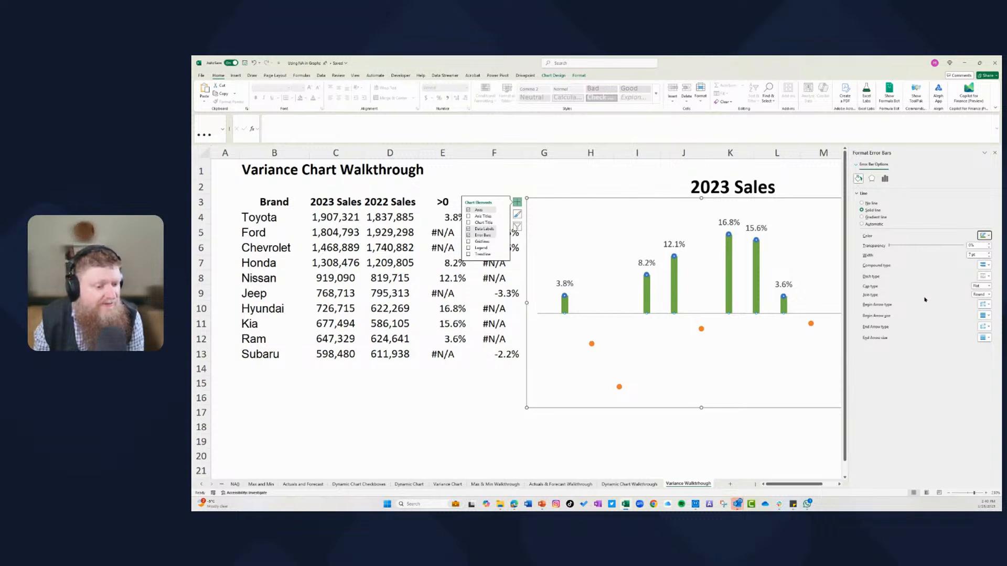
Remove the blue point markers from the Positive series and close the formatting pane.
{"action": "left_click", "coordinate": [783, 245]}
{"action": "left_click", "coordinate": [756, 243]}
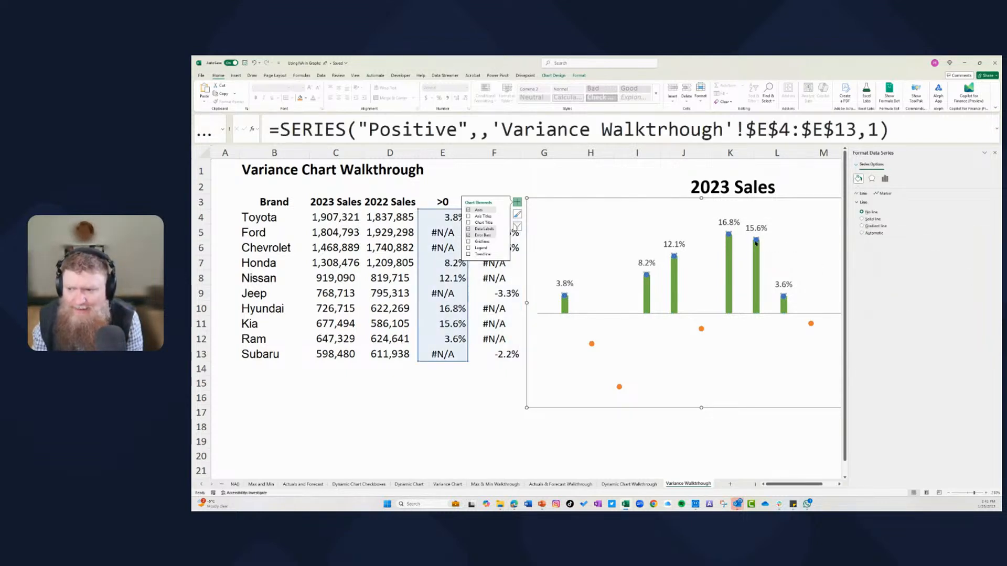
{"action": "left_click", "coordinate": [885, 194]}
{"action": "left_click", "coordinate": [871, 202]}
{"action": "left_click", "coordinate": [863, 219]}
{"action": "left_click", "coordinate": [734, 398]}
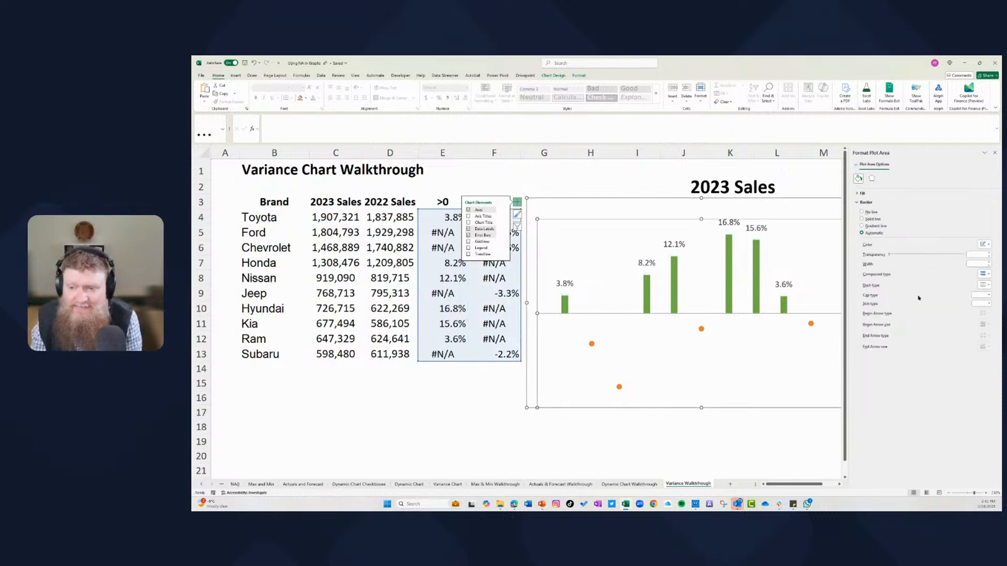
{"action": "left_click", "coordinate": [994, 152]}
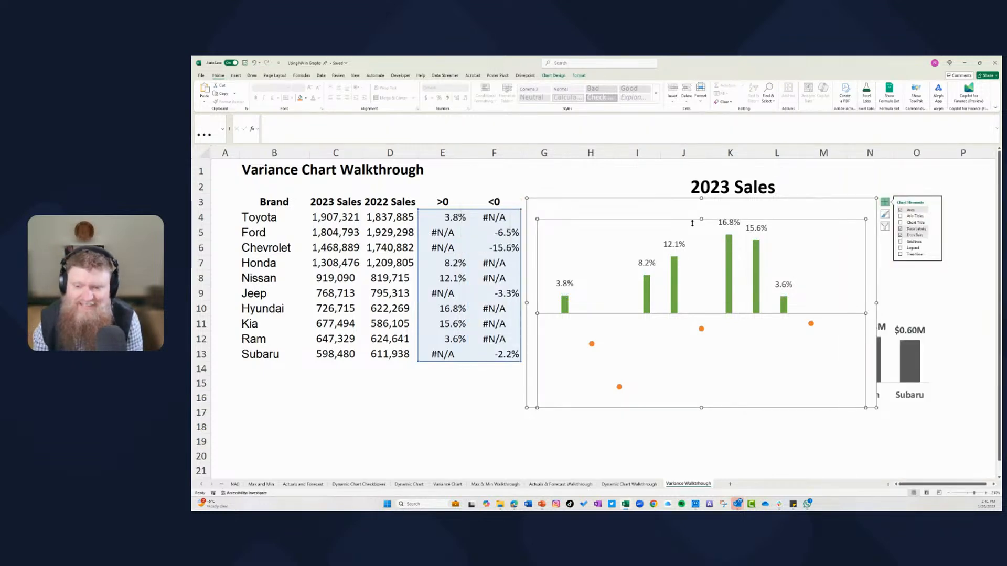
Change the font colour of the Positive series' data labels to green.
{"action": "left_click", "coordinate": [567, 283]}
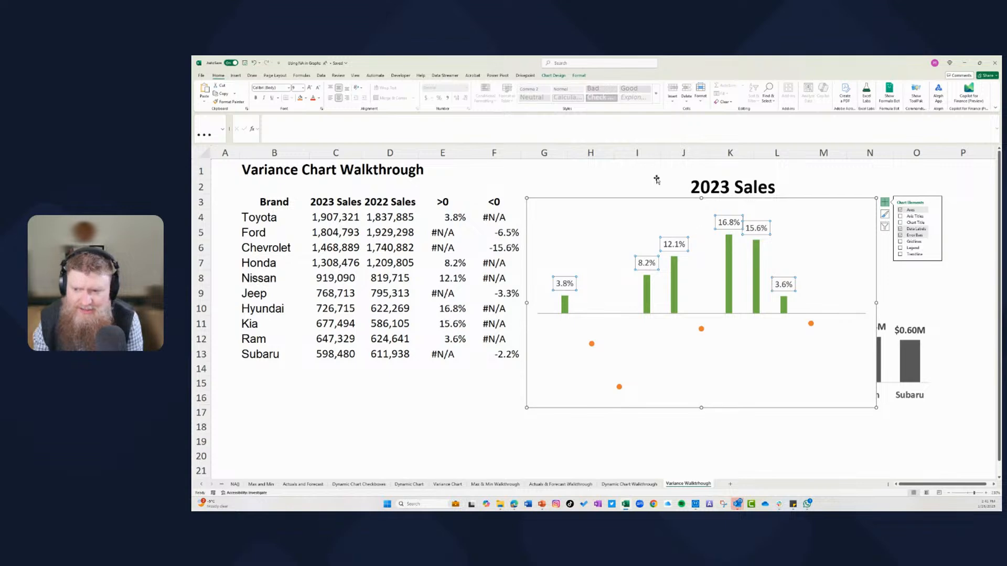
{"action": "left_click", "coordinate": [320, 104]}
{"action": "left_click", "coordinate": [391, 128]}
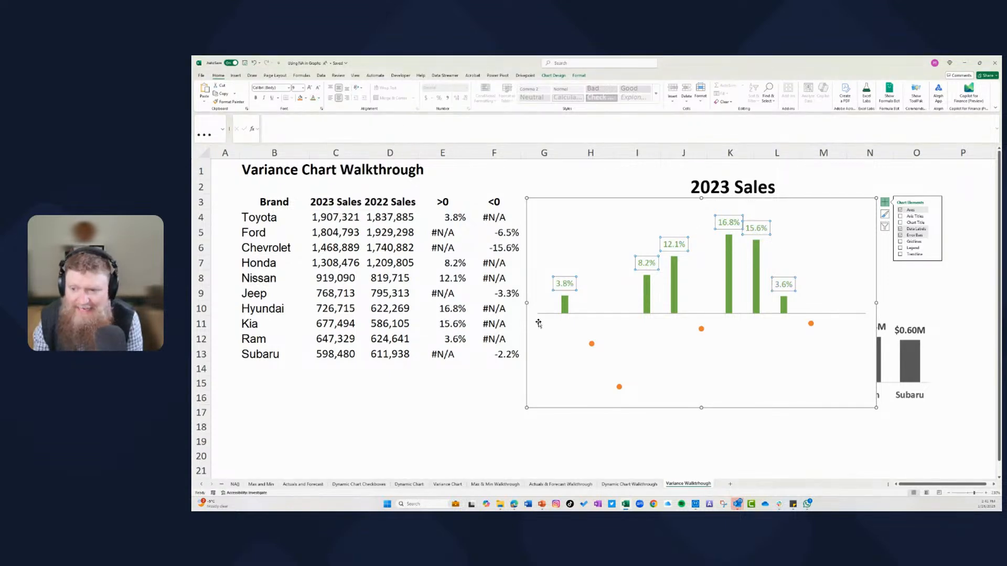
{"action": "left_click", "coordinate": [785, 453]}
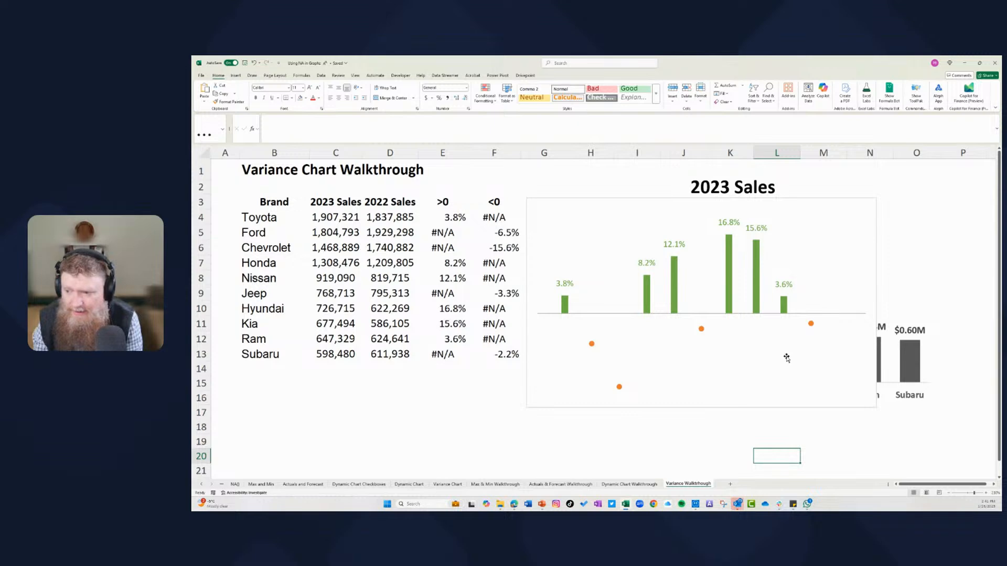
Move the scatter chart directly beneath the column chart's brand labels, starting in column G, and widen it into column O.
{"action": "left_click", "coordinate": [787, 358]}
{"action": "left_click_drag", "start_coordinate": [763, 218], "coordinate": [782, 428]}
{"action": "scroll", "coordinate": [690, 272], "scroll_direction": "down", "scroll_amount": 4}
{"action": "left_click", "coordinate": [689, 272]}
{"action": "left_click_drag", "start_coordinate": [894, 333], "coordinate": [921, 335]}
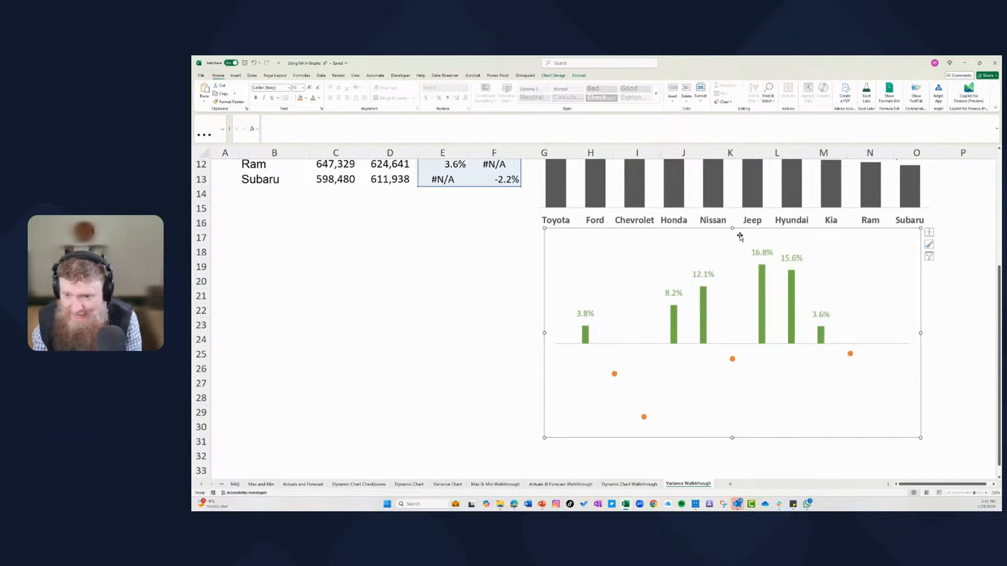
{"action": "scroll", "coordinate": [740, 240], "scroll_direction": "up", "scroll_amount": 3}
{"action": "scroll", "coordinate": [739, 241], "scroll_direction": "down", "scroll_amount": 1}
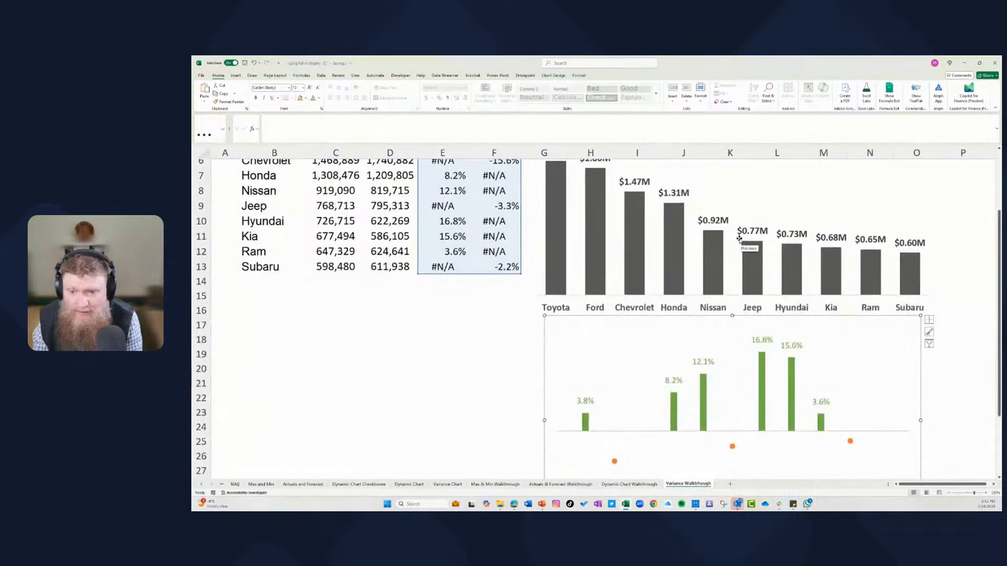
{"action": "left_click_drag", "start_coordinate": [608, 320], "coordinate": [602, 319]}
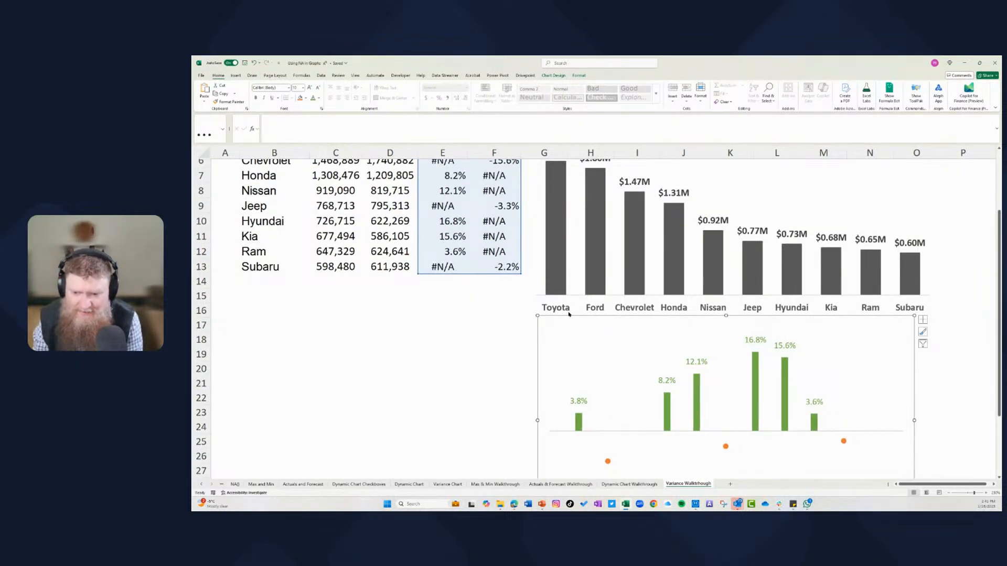
Remove the outline from the scatter chart's area.
{"action": "left_click", "coordinate": [576, 75]}
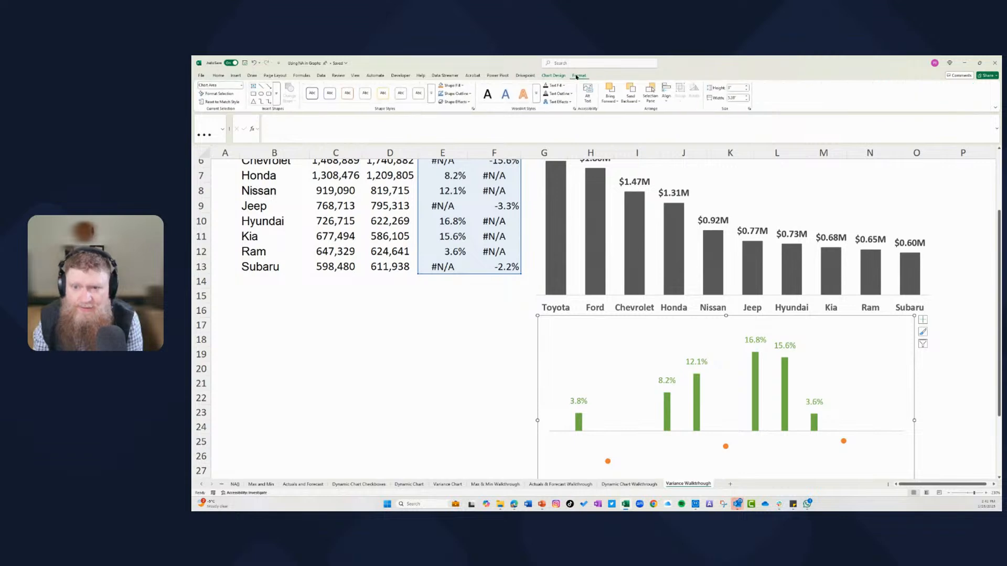
{"action": "left_click", "coordinate": [470, 94]}
{"action": "left_click", "coordinate": [456, 214]}
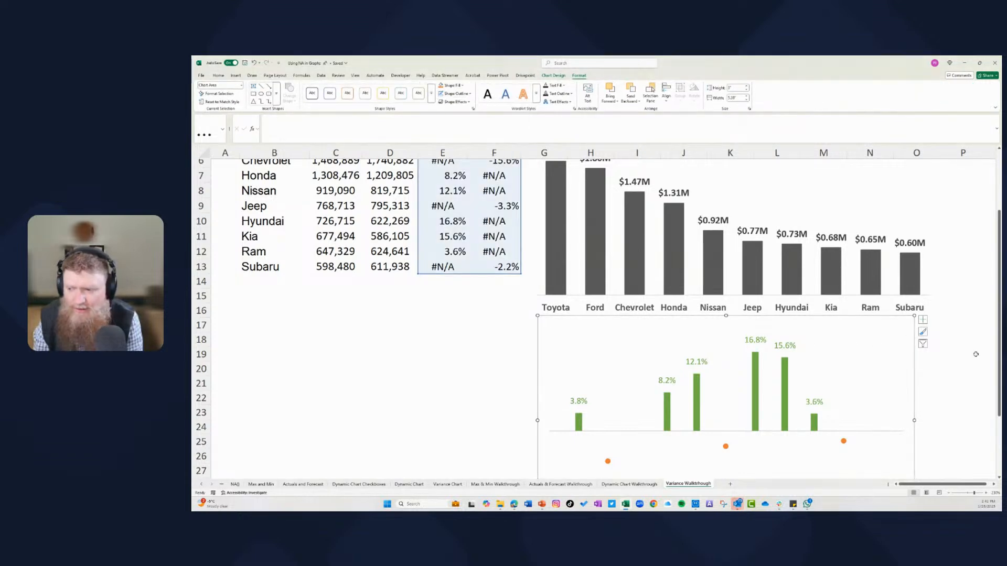
{"action": "left_click", "coordinate": [954, 366]}
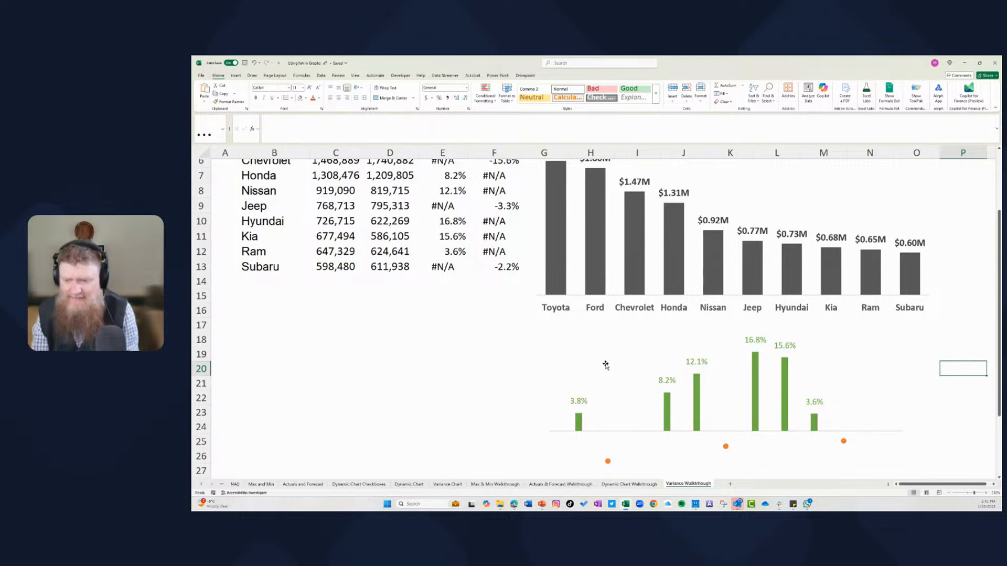
Shift the scatter chart so its first green bar sits under the Toyota column, and widen it slightly past the Subaru column.
{"action": "left_click", "coordinate": [590, 404]}
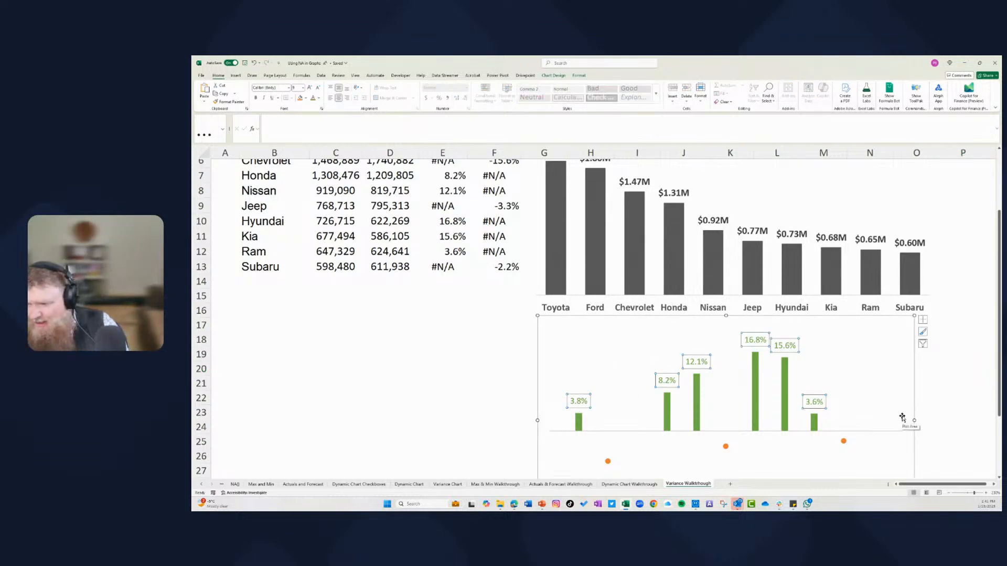
{"action": "left_click", "coordinate": [918, 423]}
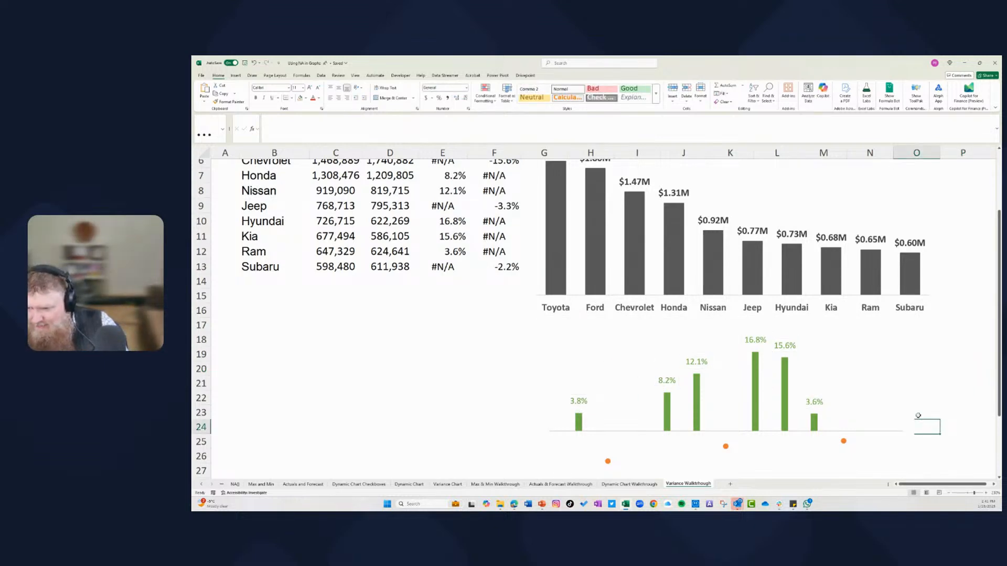
{"action": "left_click", "coordinate": [910, 429]}
{"action": "left_click_drag", "start_coordinate": [914, 419], "coordinate": [930, 420]}
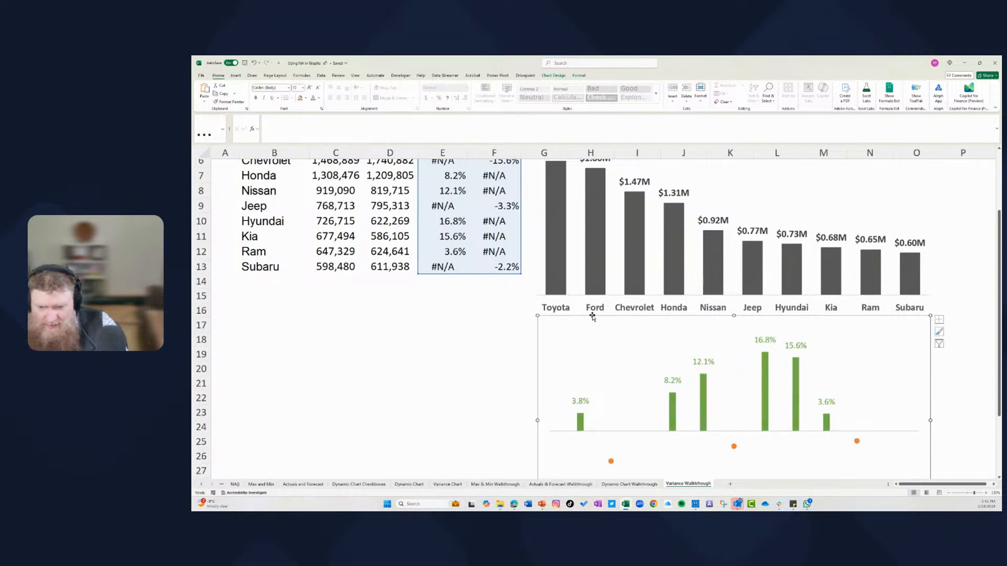
{"action": "left_click_drag", "start_coordinate": [580, 318], "coordinate": [556, 315]}
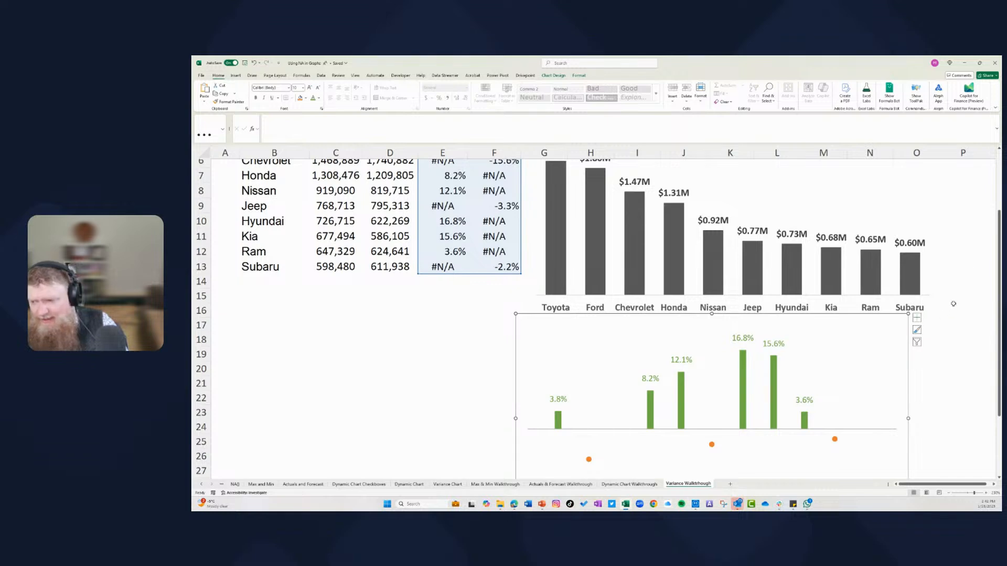
{"action": "left_click_drag", "start_coordinate": [909, 418], "coordinate": [937, 417]}
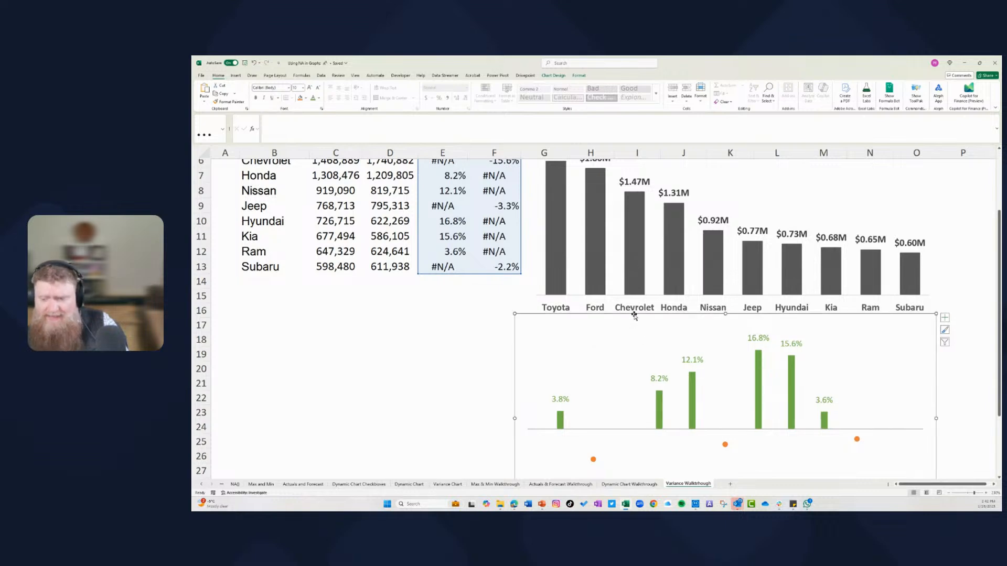
Add data labels and error bars to the Negative series of the scatter chart.
{"action": "scroll", "coordinate": [634, 316], "scroll_direction": "down", "scroll_amount": 4}
{"action": "left_click", "coordinate": [593, 285]}
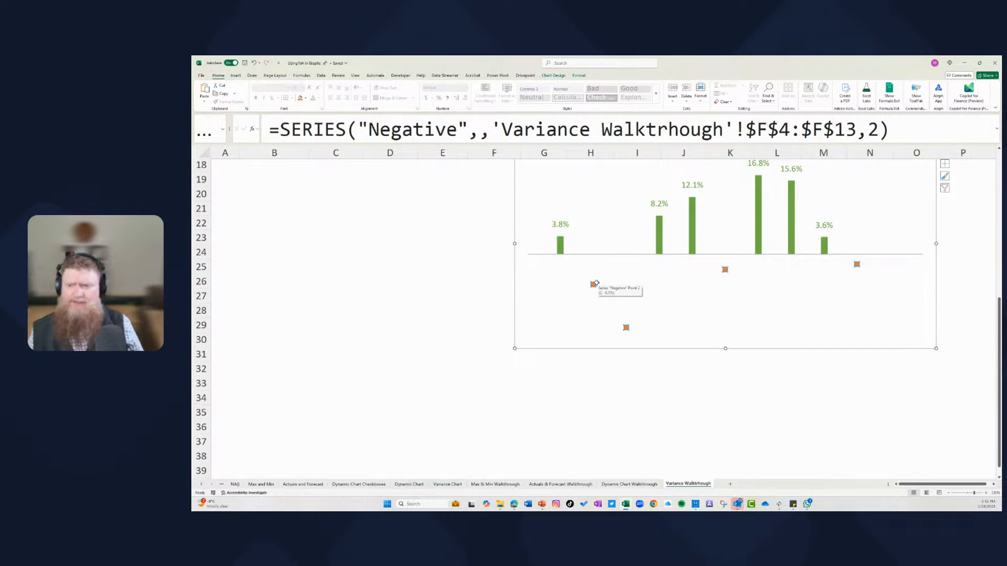
{"action": "left_click", "coordinate": [945, 164]}
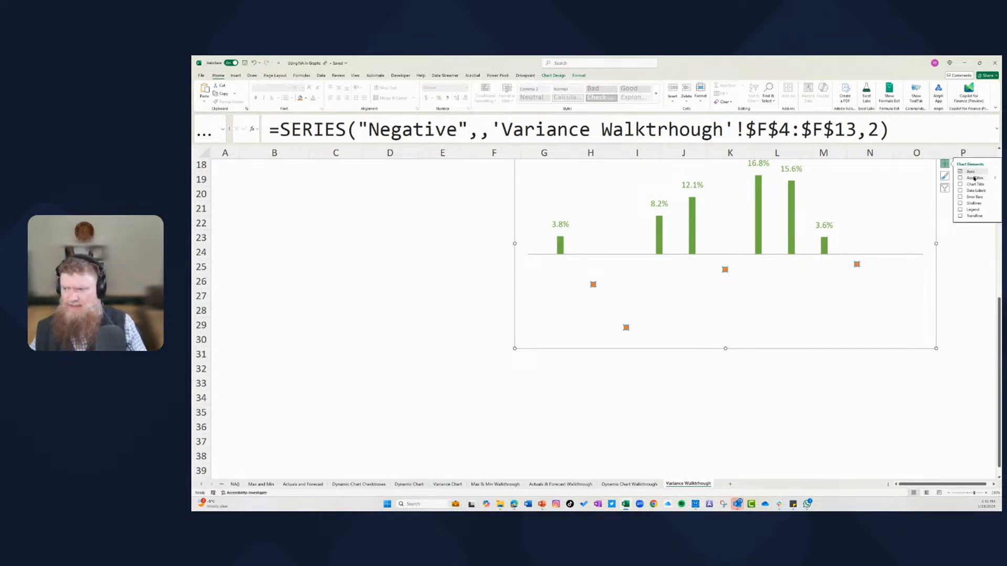
{"action": "left_click", "coordinate": [961, 191]}
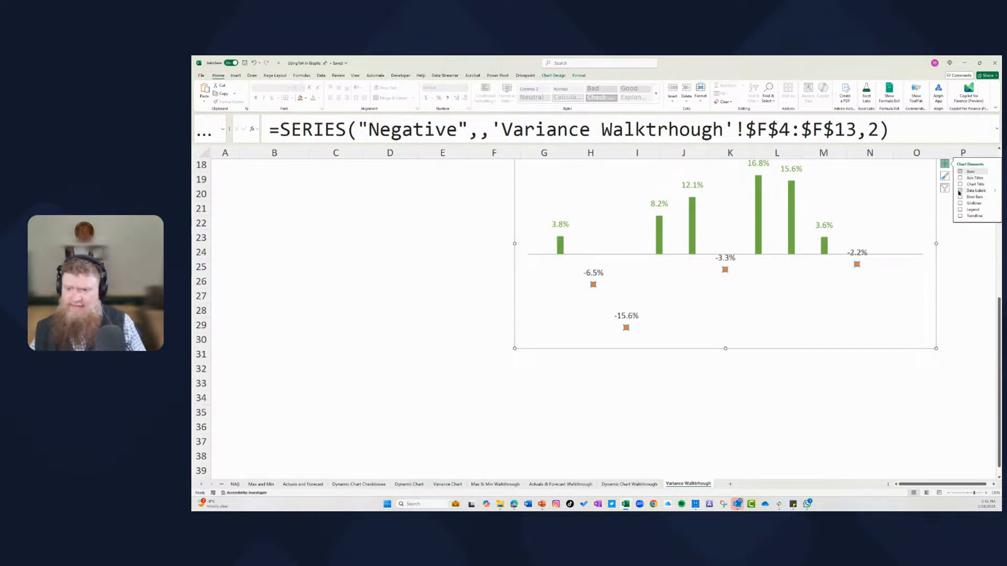
{"action": "left_click", "coordinate": [966, 197]}
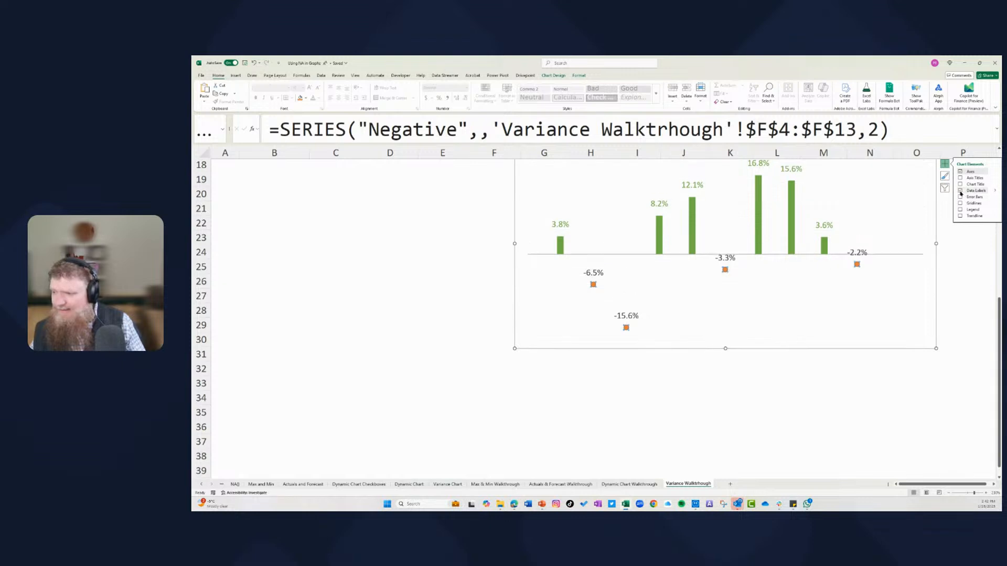
{"action": "left_click", "coordinate": [961, 190]}
{"action": "left_click", "coordinate": [961, 192]}
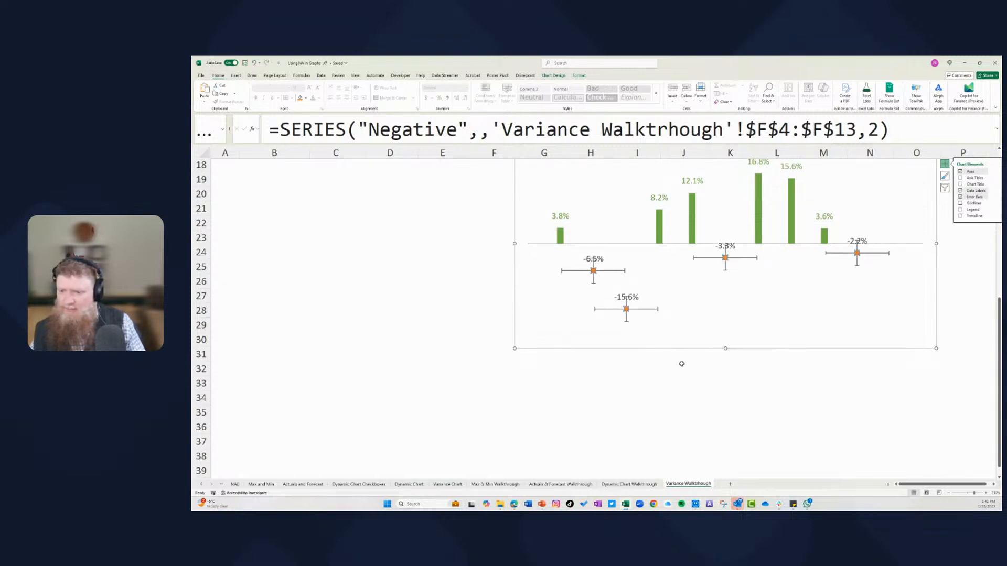
Delete the Negative series' horizontal error bars.
{"action": "left_click", "coordinate": [654, 328]}
{"action": "left_click", "coordinate": [643, 311]}
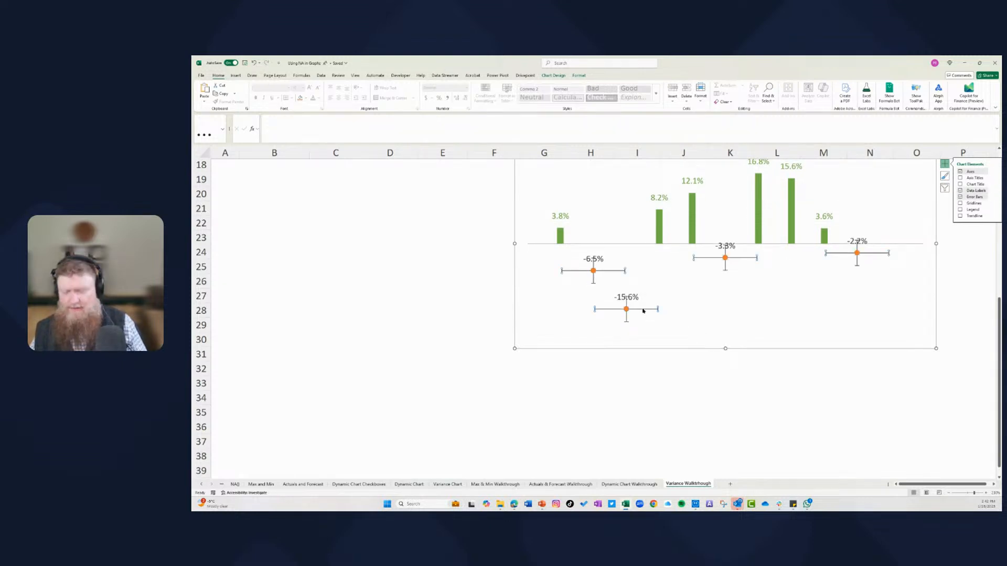
{"action": "key", "text": "Delete"}
Set the Negative series' vertical error bars to the Minus direction, No Cap and a 100 percent error amount.
{"action": "left_click", "coordinate": [626, 316]}
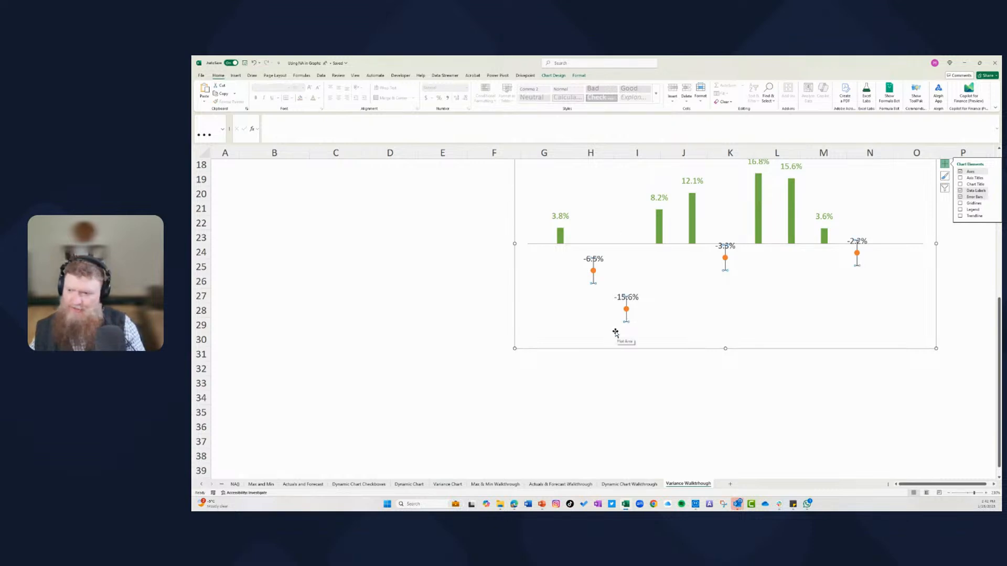
{"action": "key", "text": "ctrl+1"}
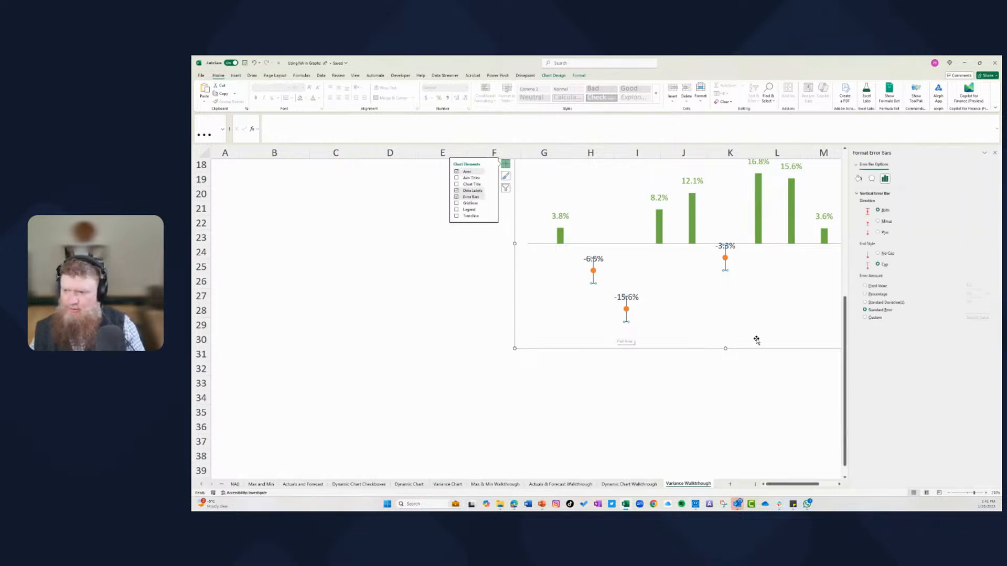
{"action": "left_click", "coordinate": [878, 221]}
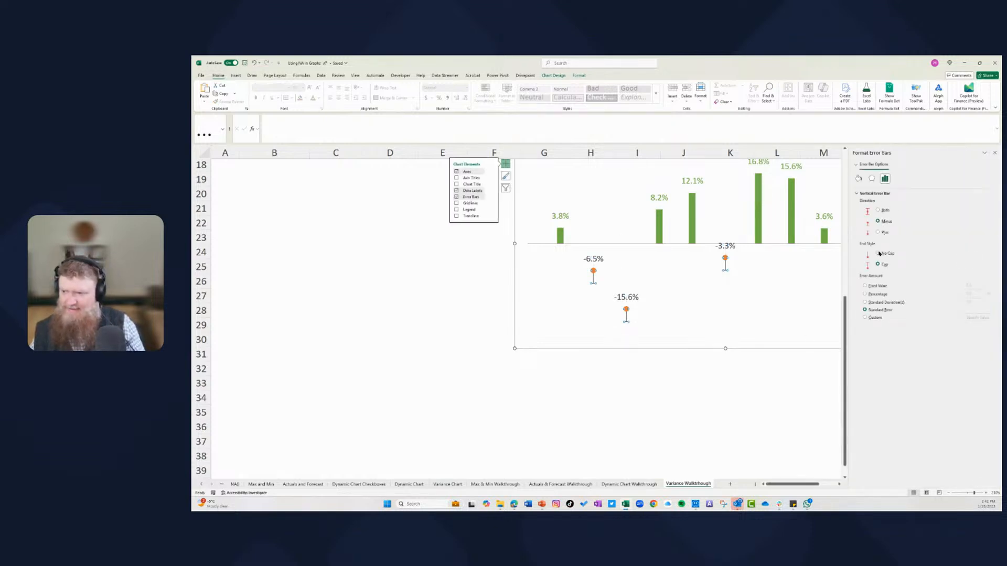
{"action": "left_click", "coordinate": [865, 294]}
{"action": "double_click", "coordinate": [976, 292]}
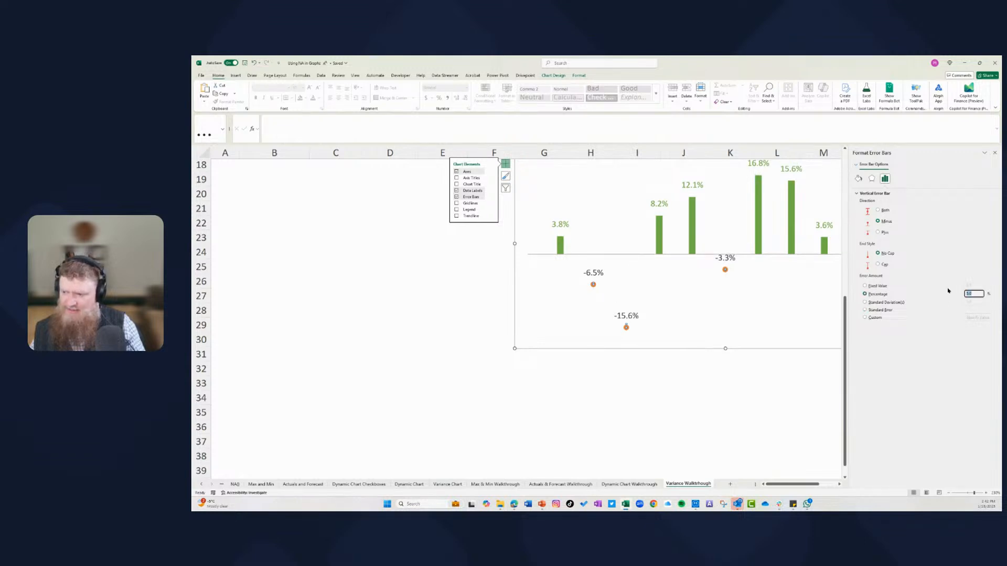
{"action": "type", "text": "100"}
{"action": "key", "text": "Return"}
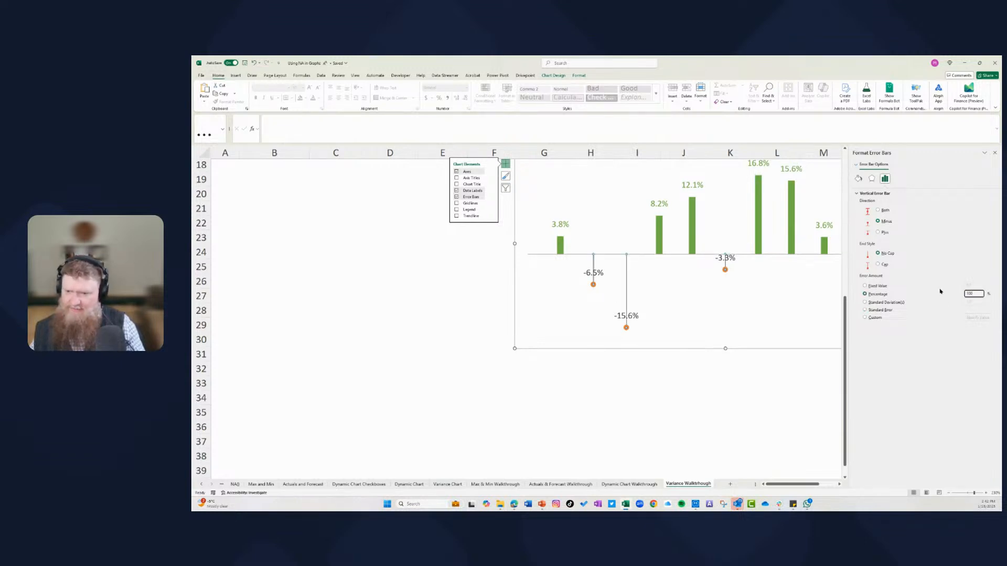
Thicken the Negative series' error bars to match the green bars and colour them dark red.
{"action": "left_click", "coordinate": [858, 178]}
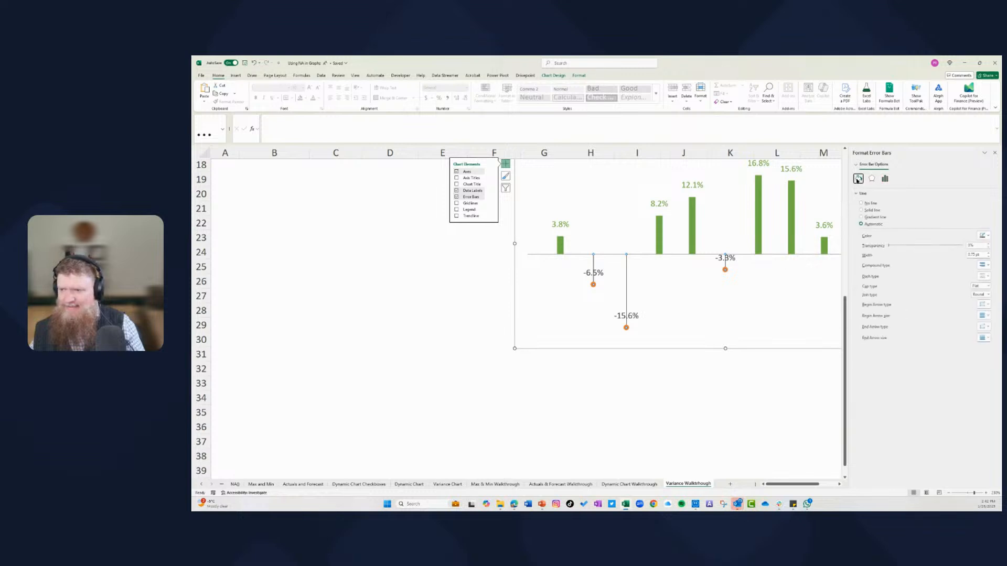
{"action": "left_click", "coordinate": [989, 254]}
{"action": "left_click", "coordinate": [989, 254]}
{"action": "left_click", "coordinate": [988, 254]}
{"action": "left_click", "coordinate": [989, 254]}
{"action": "left_click", "coordinate": [989, 254]}
{"action": "left_click", "coordinate": [989, 254]}
{"action": "left_click", "coordinate": [988, 254]}
{"action": "left_click", "coordinate": [989, 253]}
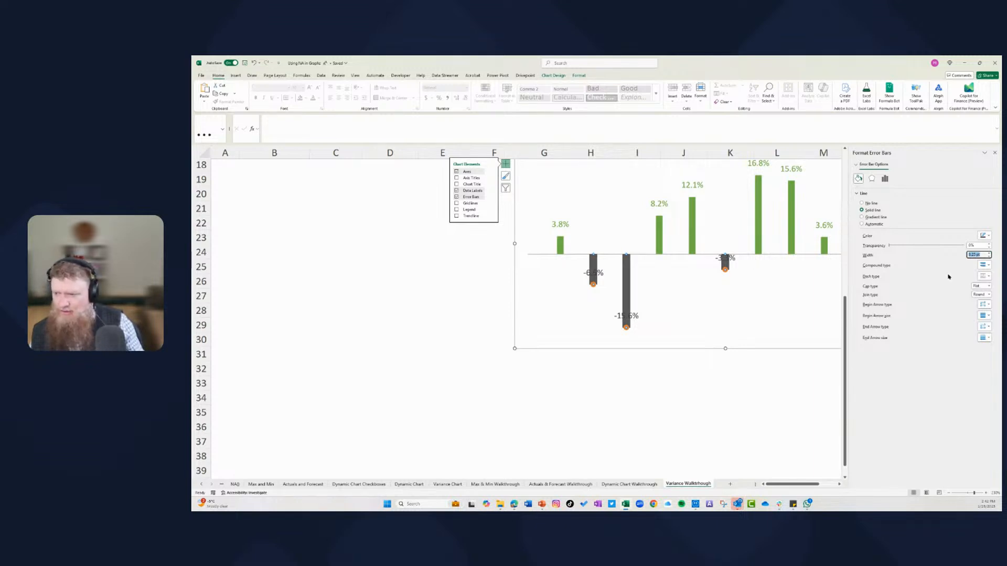
{"action": "left_click", "coordinate": [984, 235]}
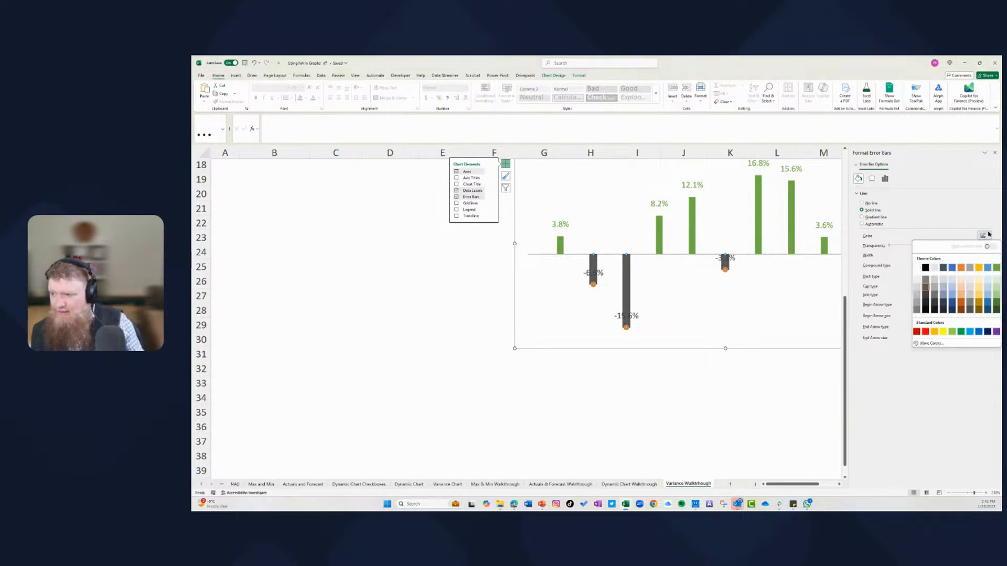
{"action": "left_click", "coordinate": [916, 333]}
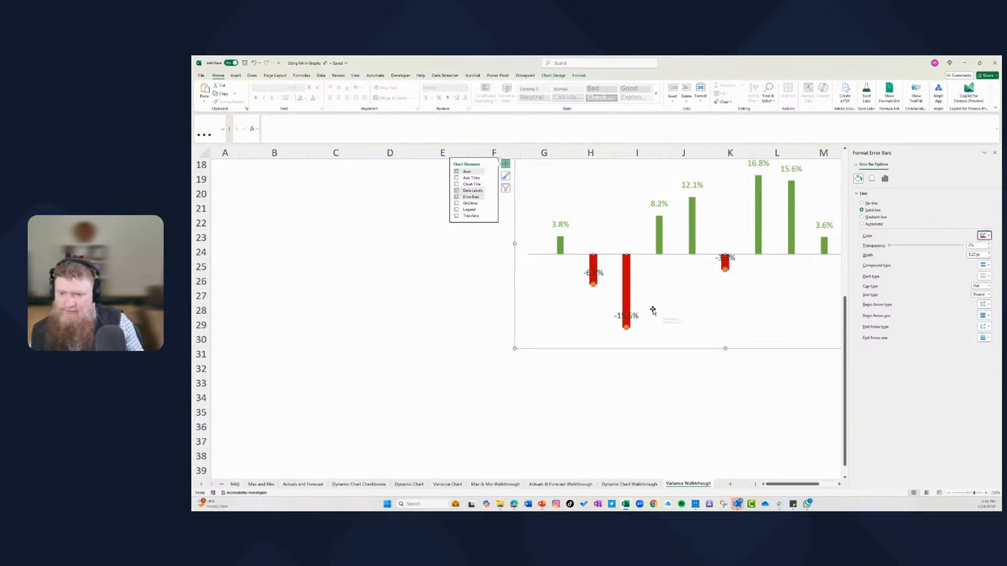
Remove the orange markers from the Negative series and position its data labels below the points.
{"action": "left_click", "coordinate": [627, 326]}
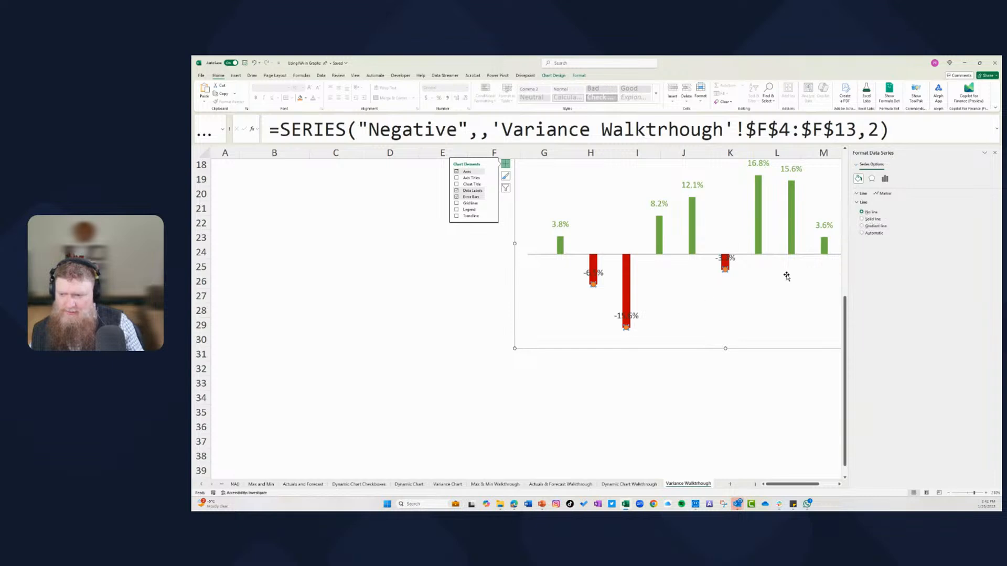
{"action": "left_click", "coordinate": [883, 194]}
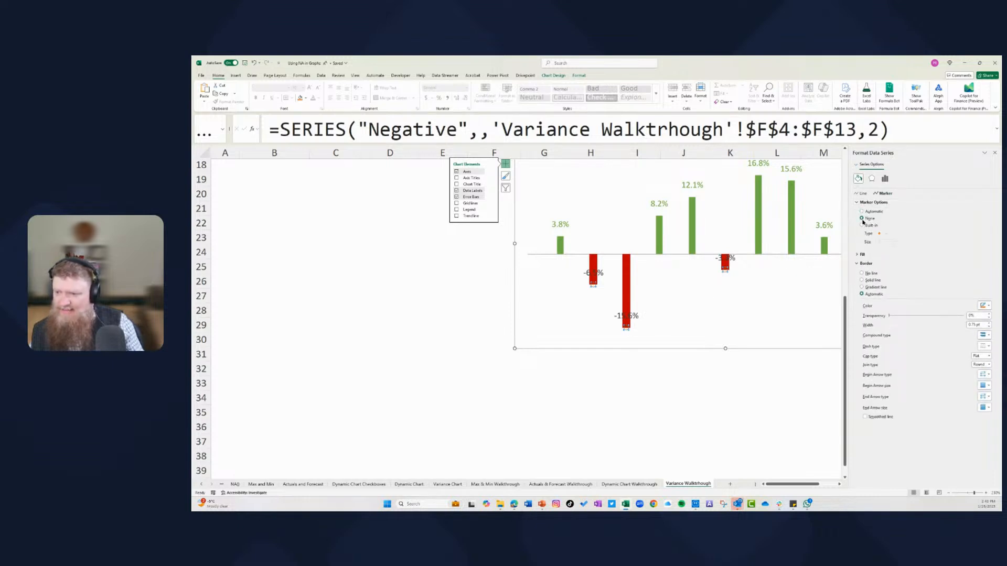
{"action": "left_click", "coordinate": [542, 258]}
{"action": "left_click", "coordinate": [593, 281]}
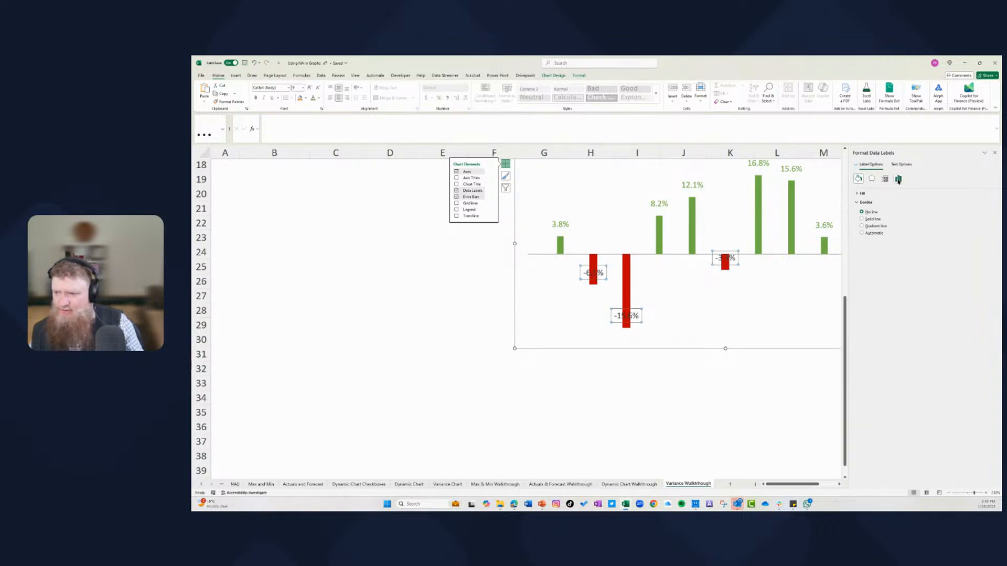
{"action": "left_click", "coordinate": [899, 178]}
{"action": "left_click", "coordinate": [860, 194]}
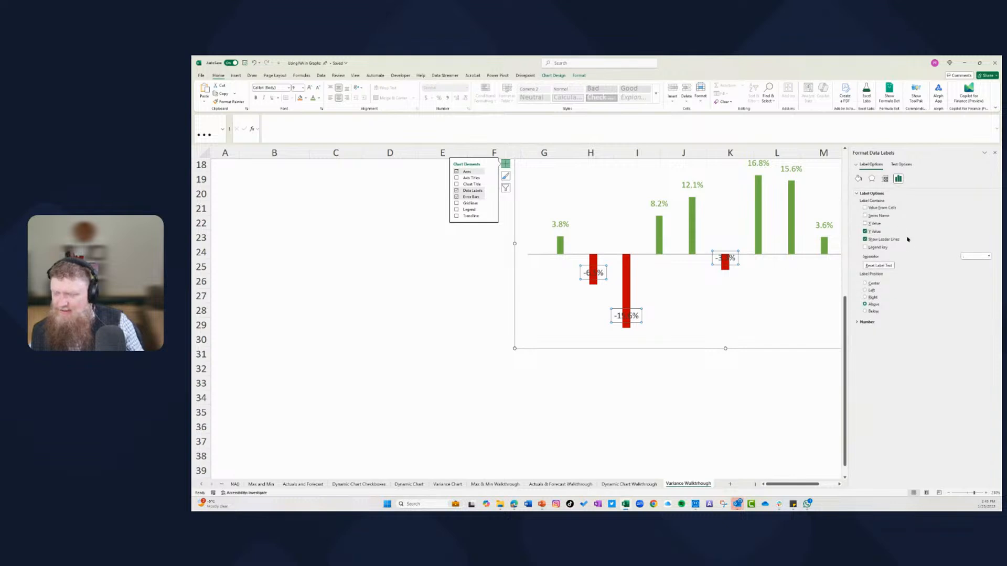
{"action": "left_click", "coordinate": [866, 312]}
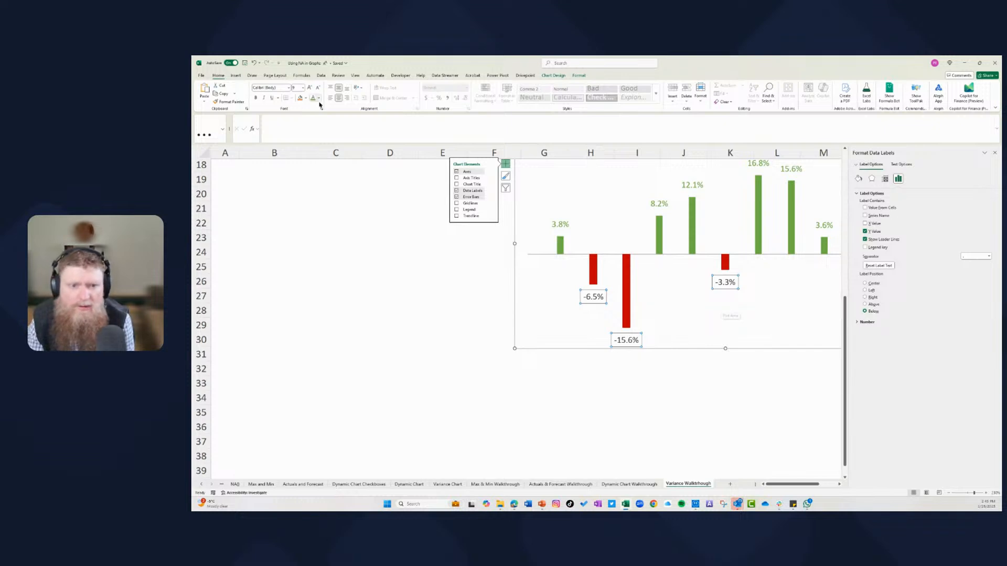
Change the font colour of the Negative series' data labels to dark red and close the formatting pane.
{"action": "left_click", "coordinate": [321, 99]}
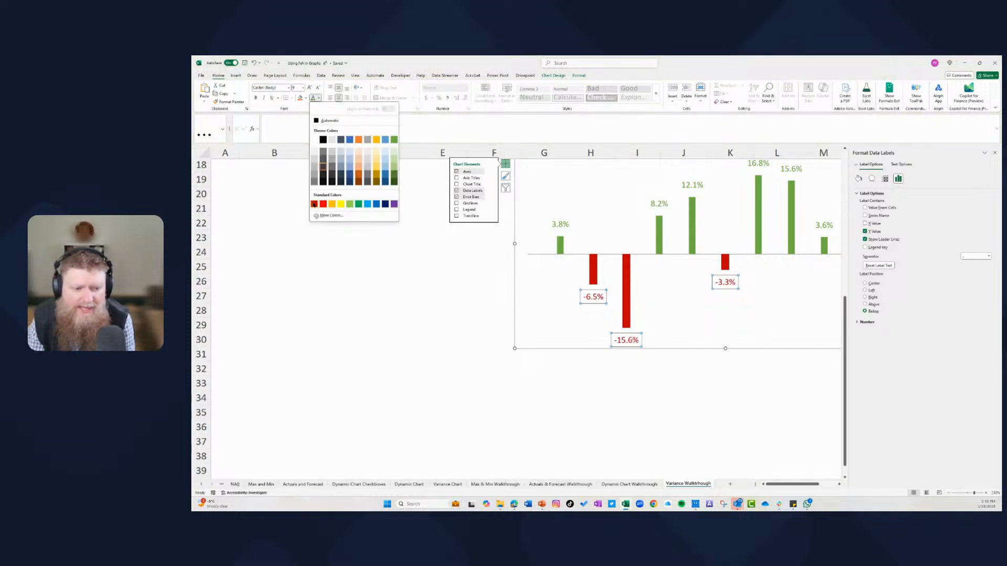
{"action": "left_click", "coordinate": [348, 232]}
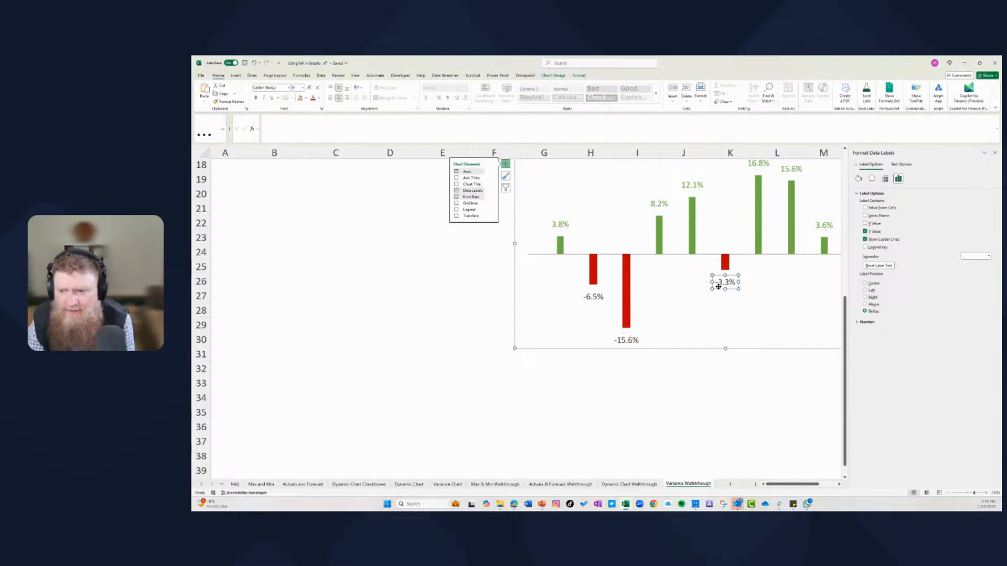
{"action": "left_click", "coordinate": [728, 315]}
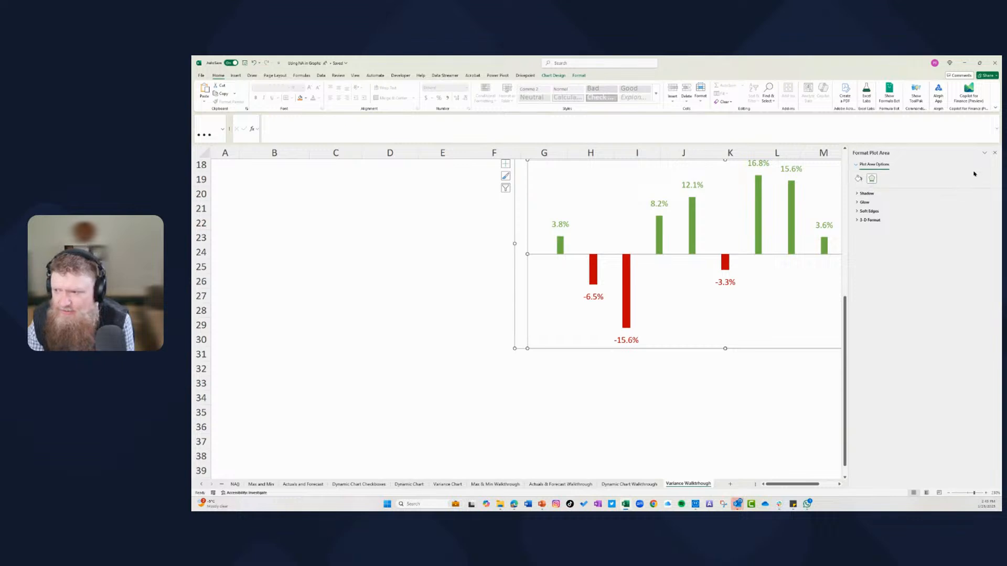
{"action": "left_click", "coordinate": [994, 153]}
{"action": "scroll", "coordinate": [902, 256], "scroll_direction": "up", "scroll_amount": 4}
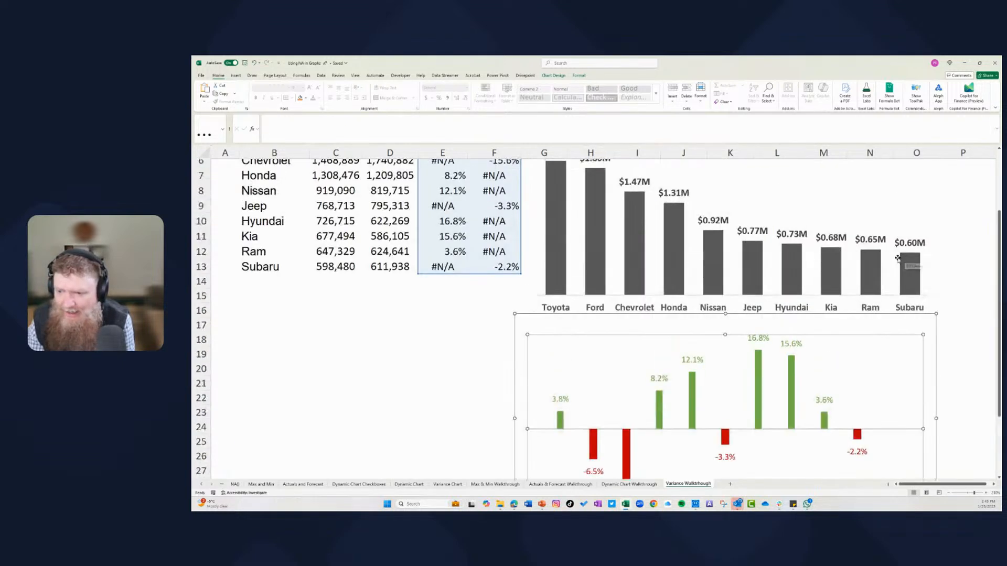
{"action": "scroll", "coordinate": [897, 258], "scroll_direction": "up", "scroll_amount": 1}
{"action": "scroll", "coordinate": [898, 259], "scroll_direction": "down", "scroll_amount": 2}
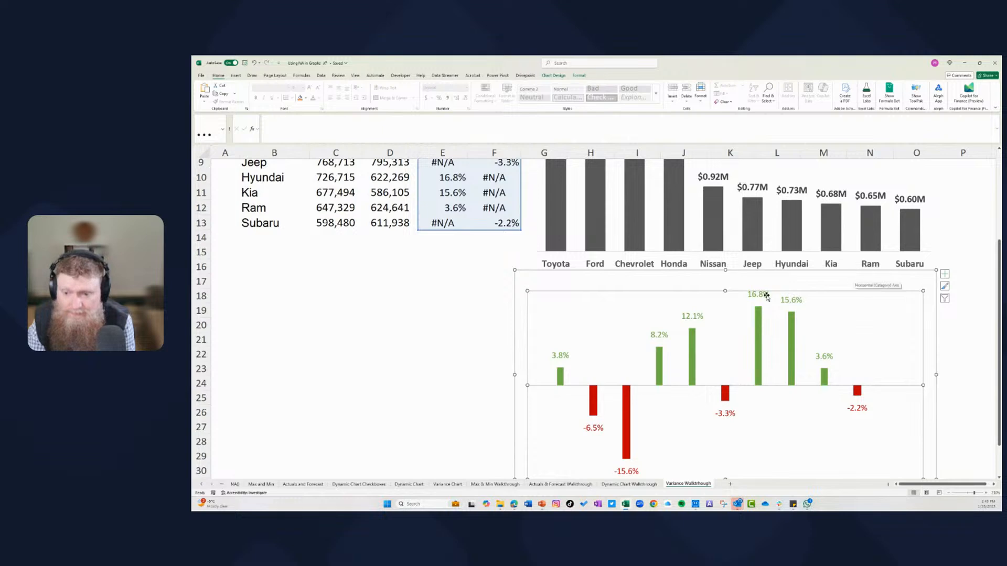
{"action": "left_click", "coordinate": [958, 363]}
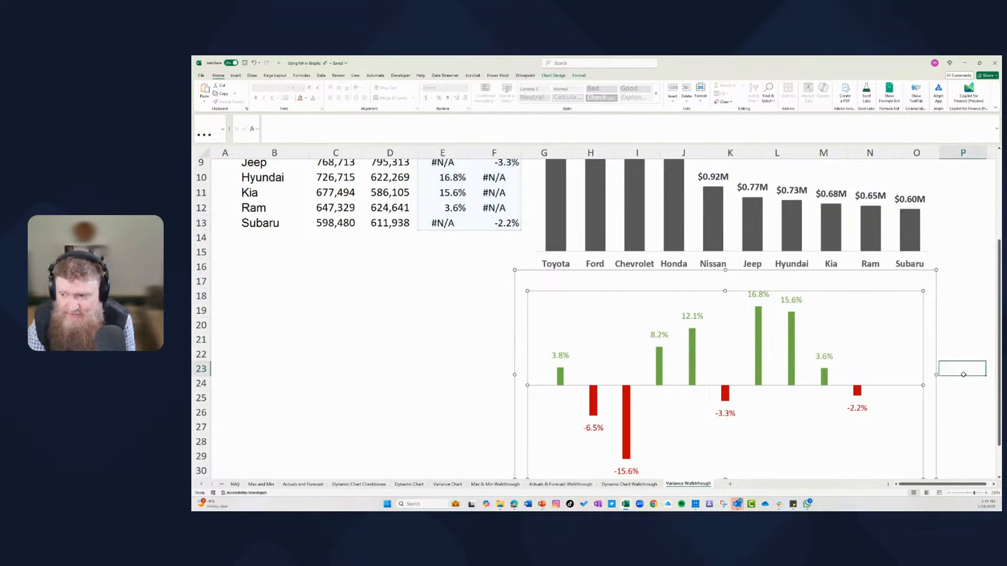
Select the variance scatter chart together with the 2023 Sales column chart.
{"action": "left_click", "coordinate": [776, 294]}
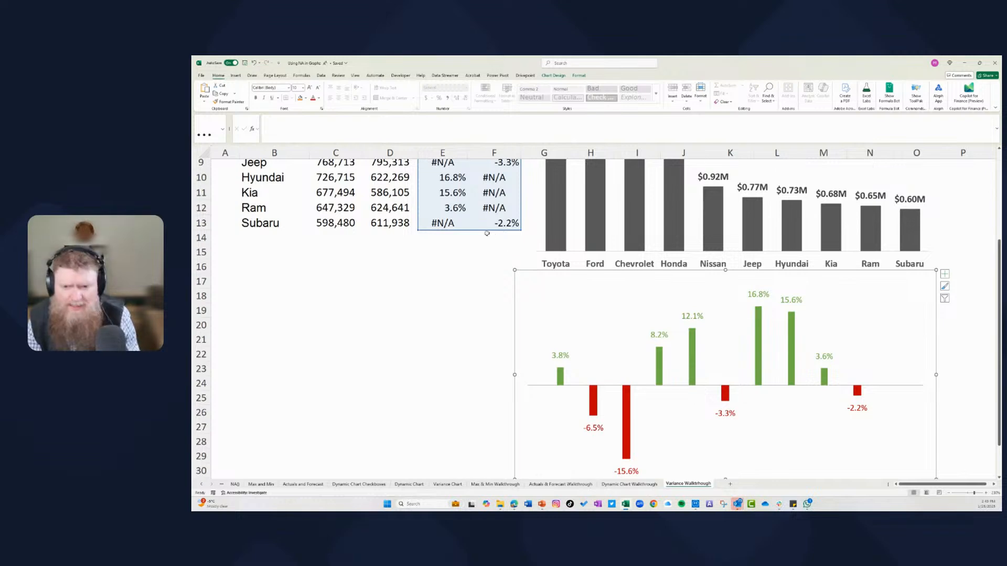
{"action": "left_click", "coordinate": [533, 234], "text": "ctrl"}
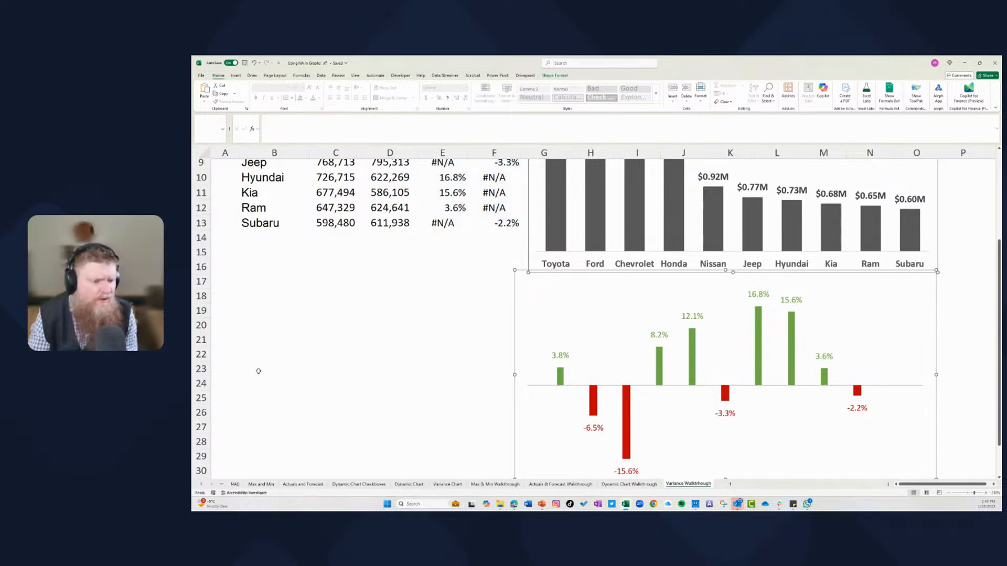
{"action": "scroll", "coordinate": [436, 389], "scroll_direction": "up", "scroll_amount": 3}
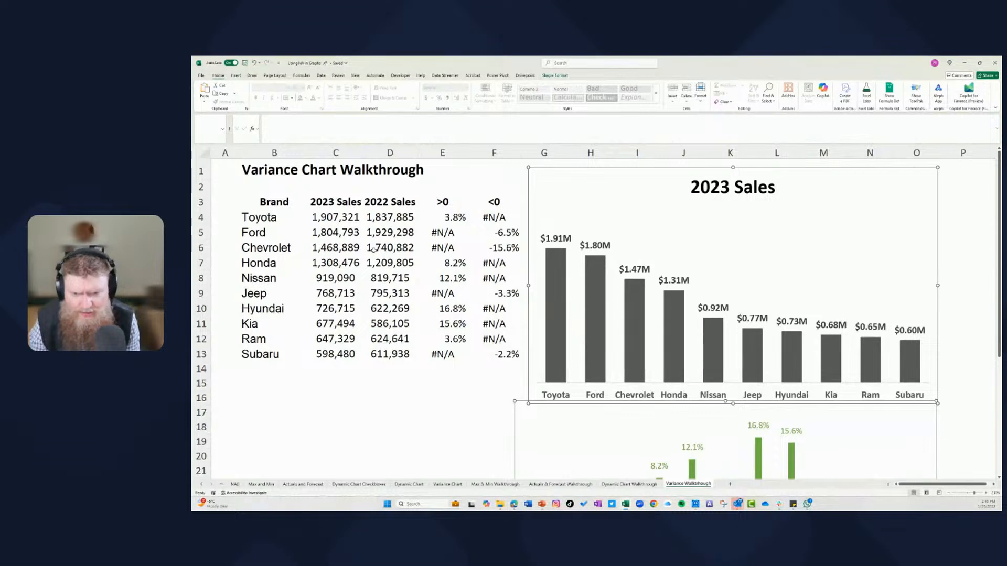
Set Toyota's 2023 Sales in C4 to 2,500,000 and check the variance chart below the columns.
{"action": "left_click", "coordinate": [385, 215]}
{"action": "left_click", "coordinate": [334, 219]}
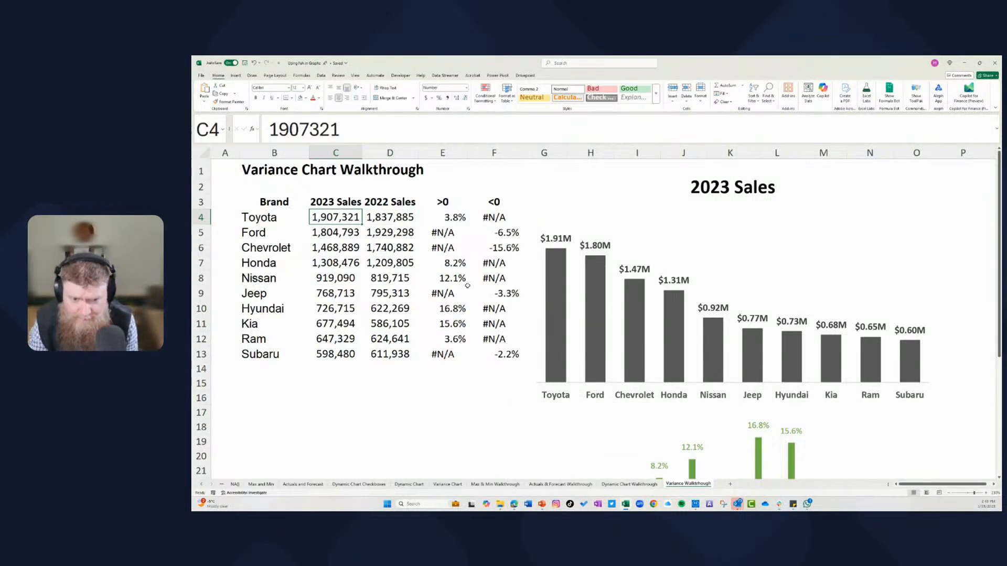
{"action": "type", "text": "2500000"}
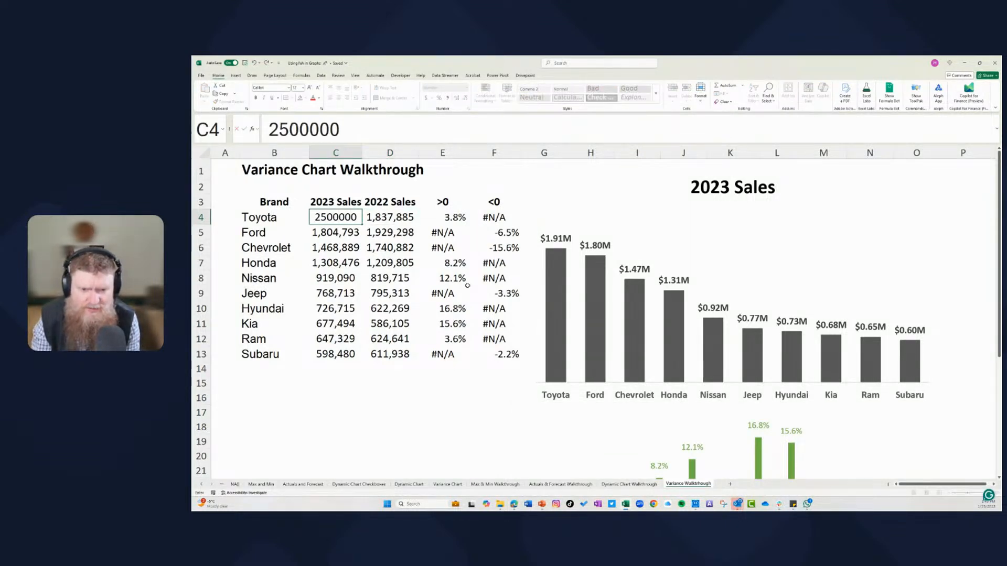
{"action": "key", "text": "Return"}
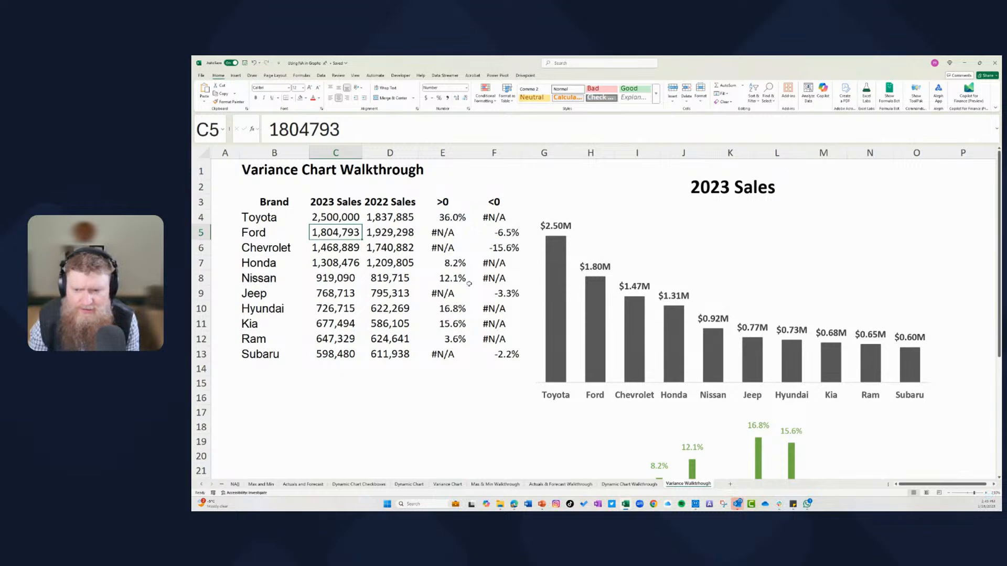
{"action": "scroll", "coordinate": [670, 292], "scroll_direction": "down", "scroll_amount": 3}
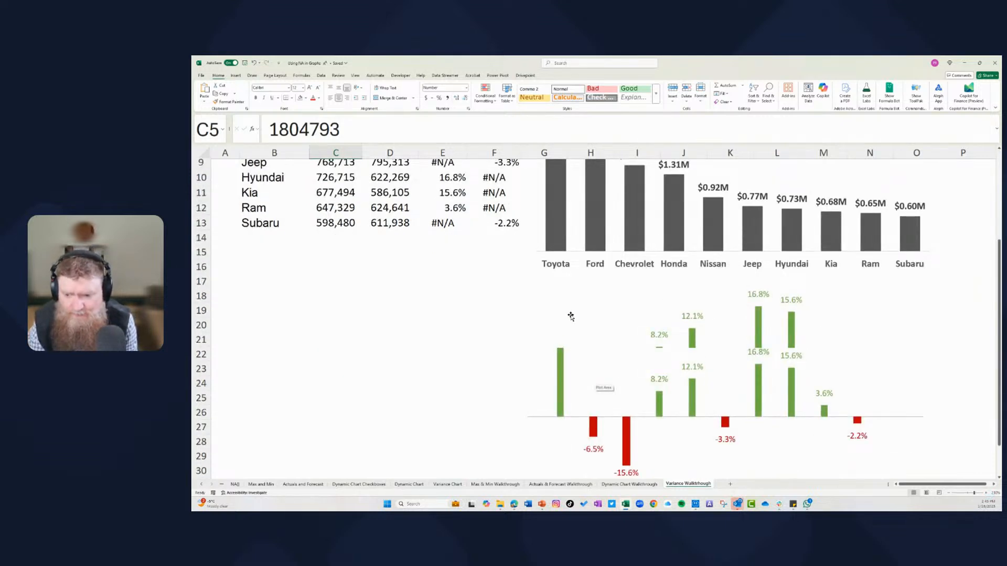
Move the variance chart aside and realign it directly beneath the 2023 Sales column chart.
{"action": "left_click", "coordinate": [766, 410]}
{"action": "left_click_drag", "start_coordinate": [748, 279], "coordinate": [596, 292]}
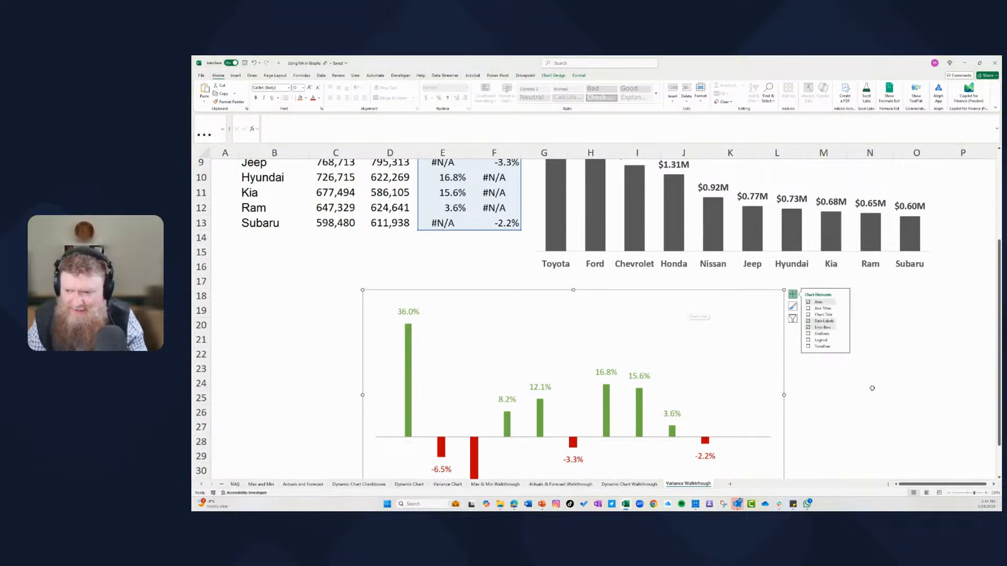
{"action": "key", "text": "Escape"}
{"action": "left_click", "coordinate": [699, 308]}
{"action": "left_click_drag", "start_coordinate": [687, 293], "coordinate": [841, 291]}
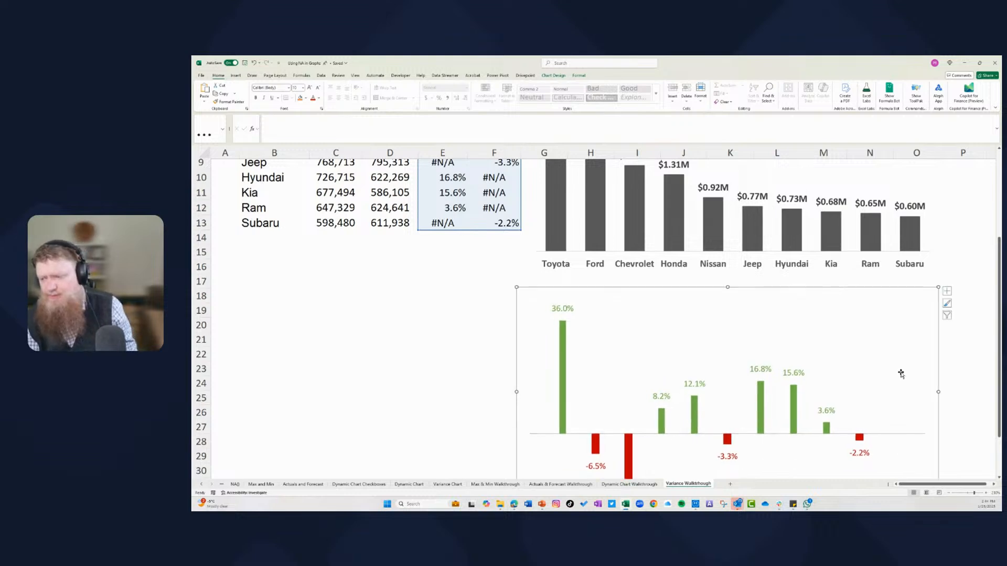
Set Subaru's 2022 Sales in D13 to 200,000 and examine how the variance chart responds.
{"action": "scroll", "coordinate": [417, 298], "scroll_direction": "up", "scroll_amount": 3}
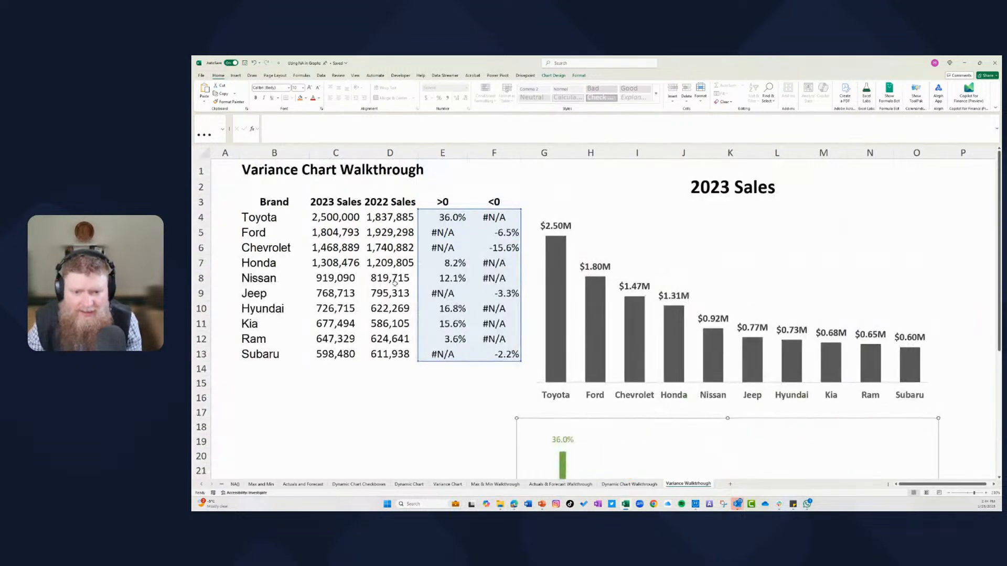
{"action": "left_click", "coordinate": [384, 357]}
{"action": "type", "text": "200,00"}
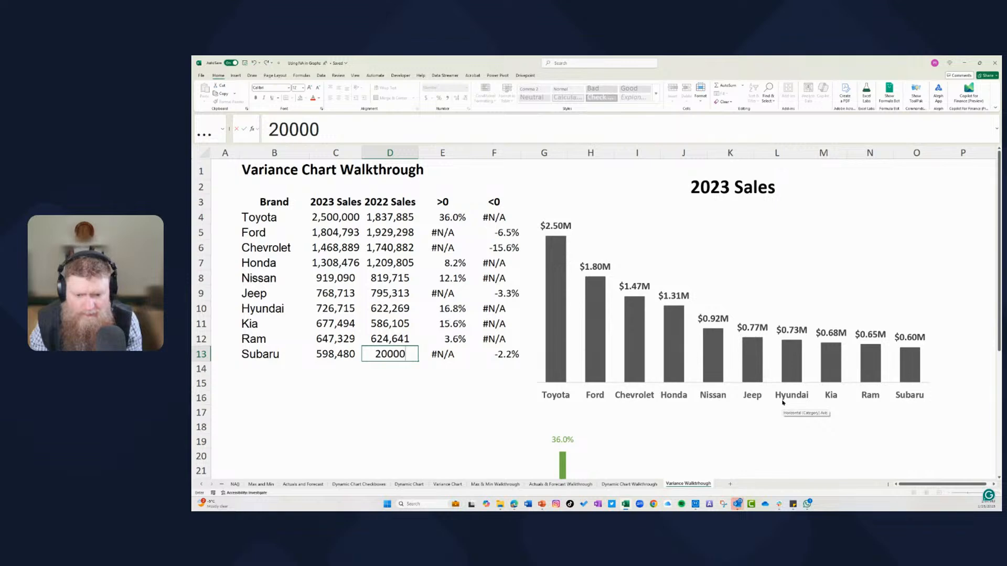
{"action": "type", "text": "0"}
{"action": "key", "text": "Return"}
{"action": "scroll", "coordinate": [918, 433], "scroll_direction": "down", "scroll_amount": 4}
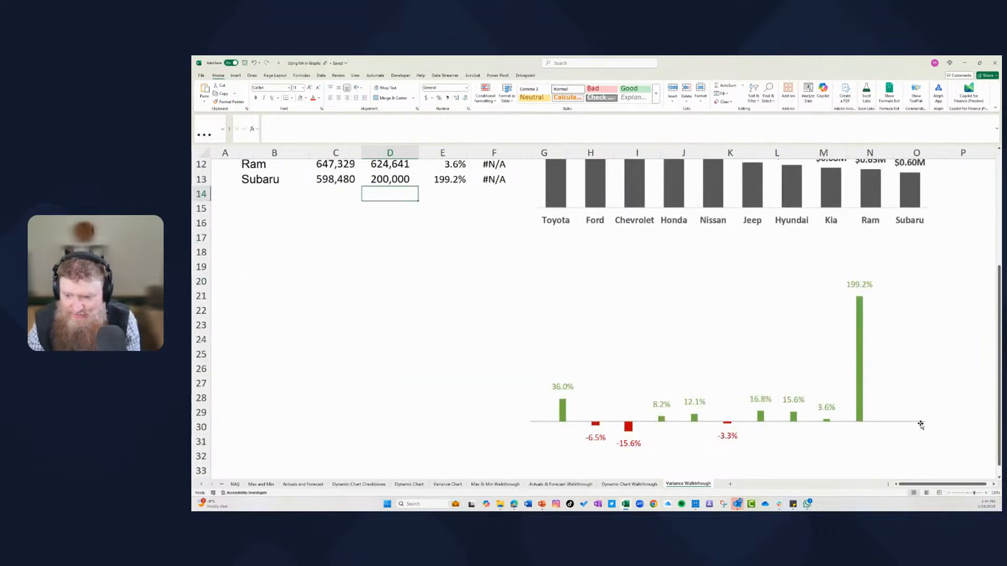
{"action": "scroll", "coordinate": [884, 339], "scroll_direction": "up", "scroll_amount": 2}
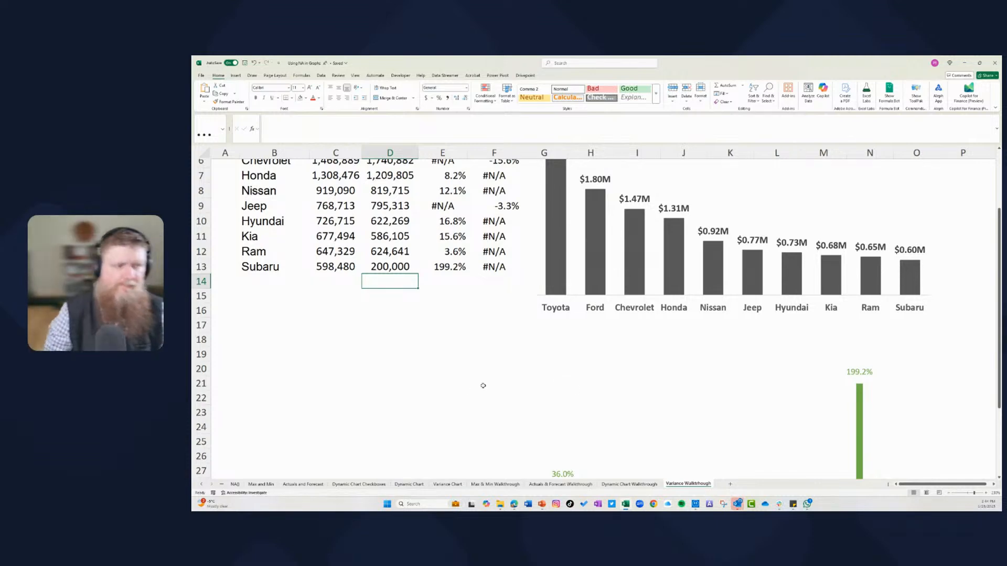
{"action": "scroll", "coordinate": [555, 265], "scroll_direction": "down", "scroll_amount": 4}
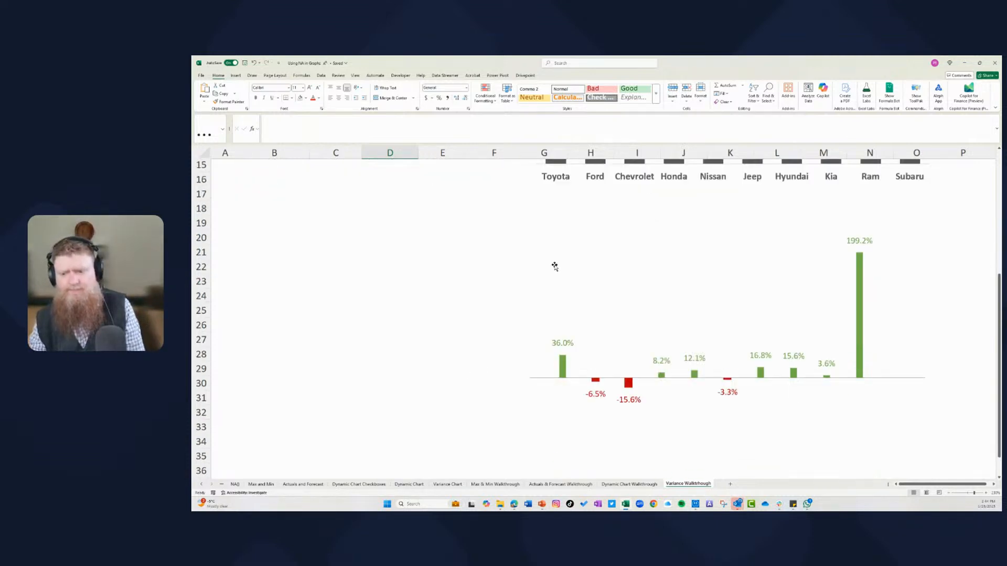
{"action": "scroll", "coordinate": [559, 308], "scroll_direction": "up", "scroll_amount": 3}
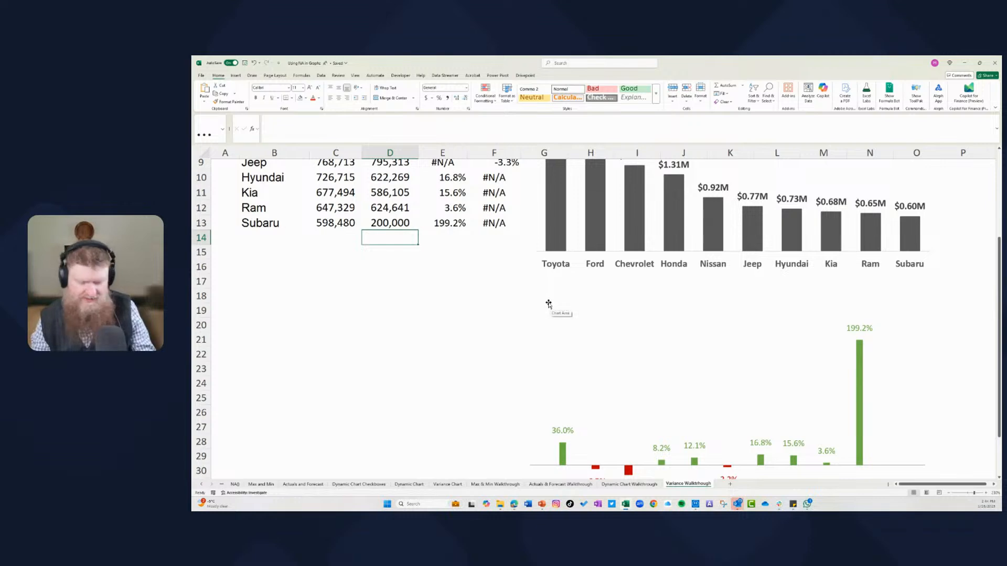
Undo the Subaru and Toyota sales changes and both moves of the variance chart.
{"action": "key", "text": "ctrl+z"}
{"action": "key", "text": "ctrl+z"}
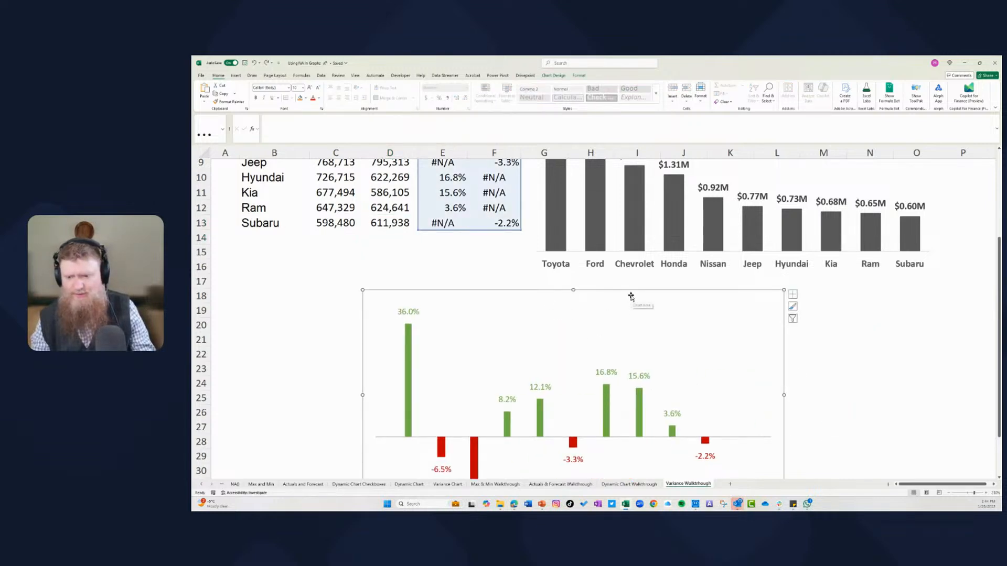
{"action": "key", "text": "ctrl+z"}
{"action": "key", "text": "ctrl+z"}
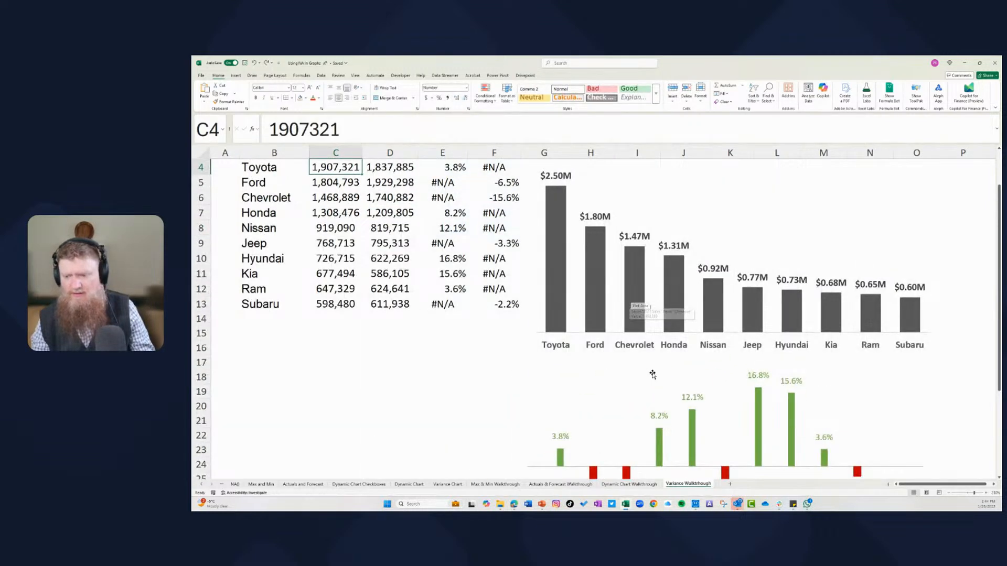
{"action": "scroll", "coordinate": [447, 388], "scroll_direction": "up", "scroll_amount": 1}
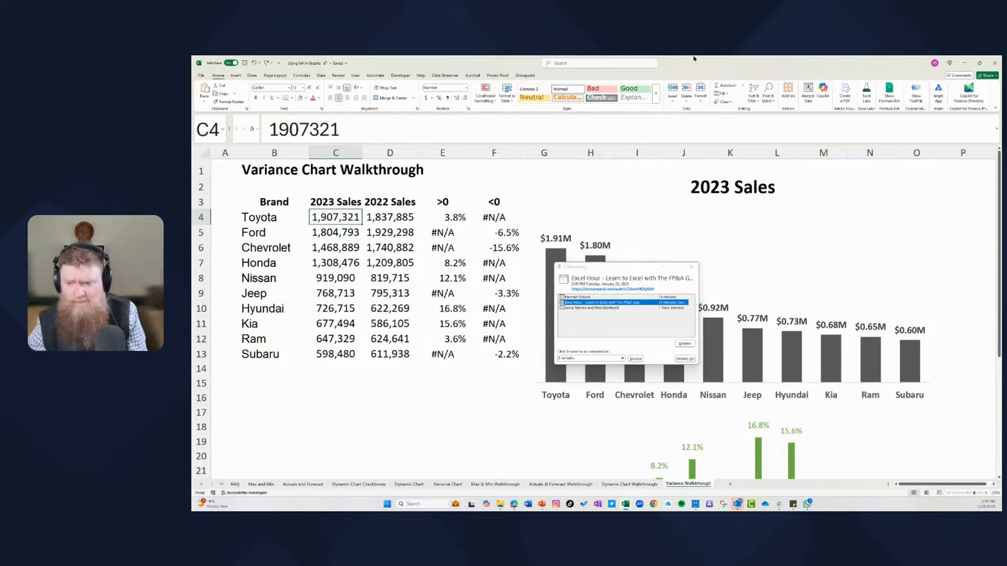
Dismiss the calendar reminder and open the Actuals and Forecast sheet, selecting the Actuals line's data labels.
{"action": "left_click", "coordinate": [692, 266]}
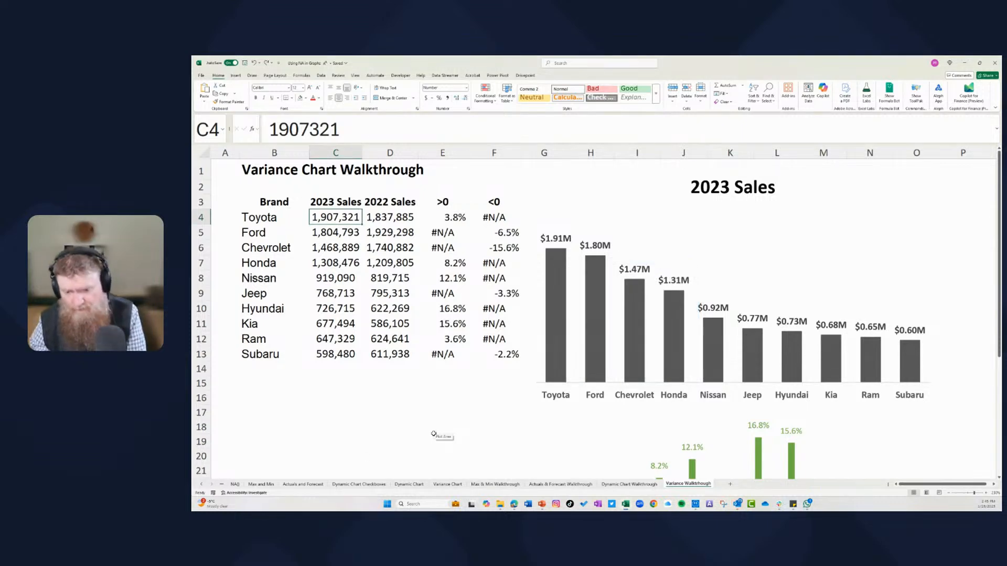
{"action": "left_click", "coordinate": [308, 484]}
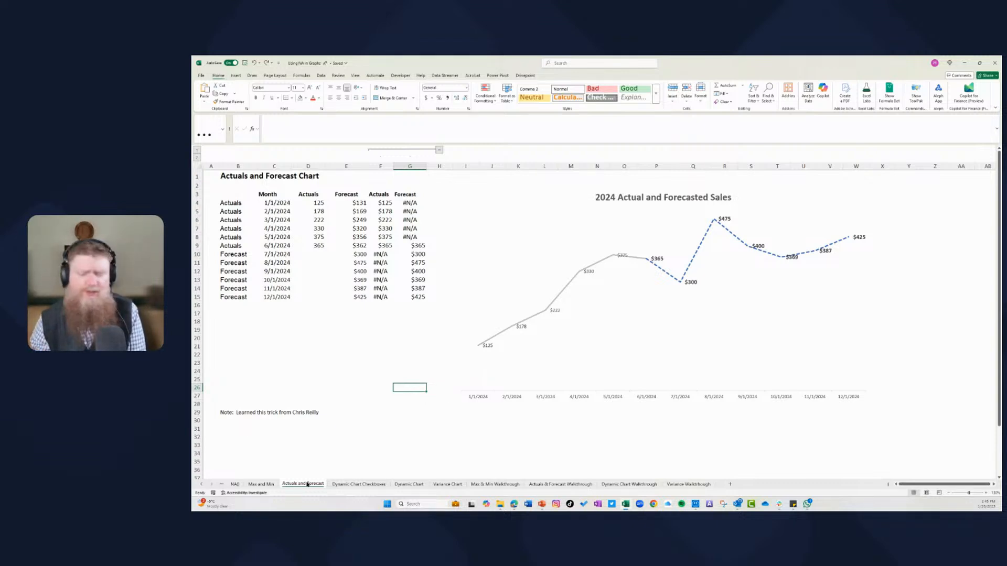
{"action": "left_click", "coordinate": [987, 494]}
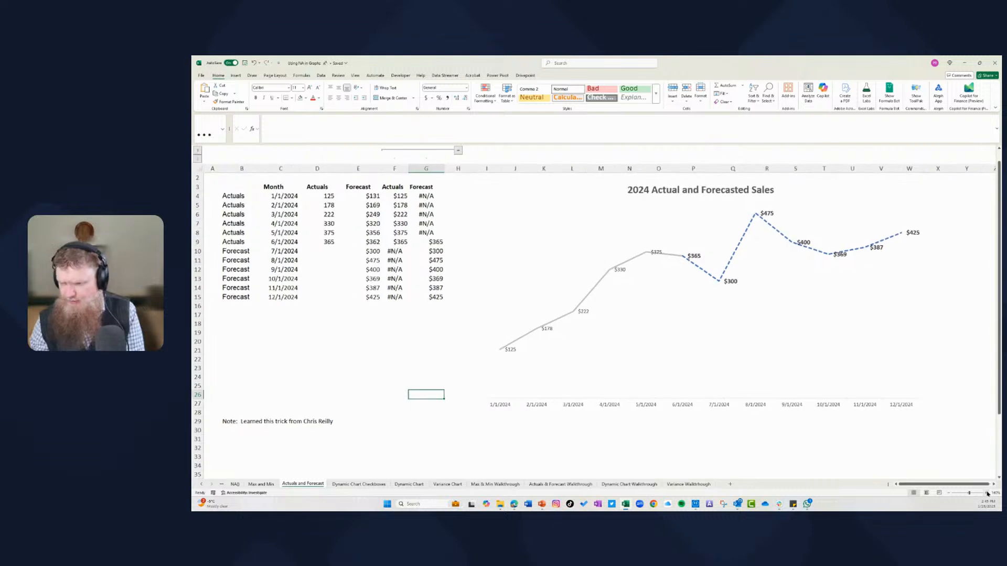
{"action": "left_click", "coordinate": [987, 494]}
{"action": "scroll", "coordinate": [482, 257], "scroll_direction": "up", "scroll_amount": 1}
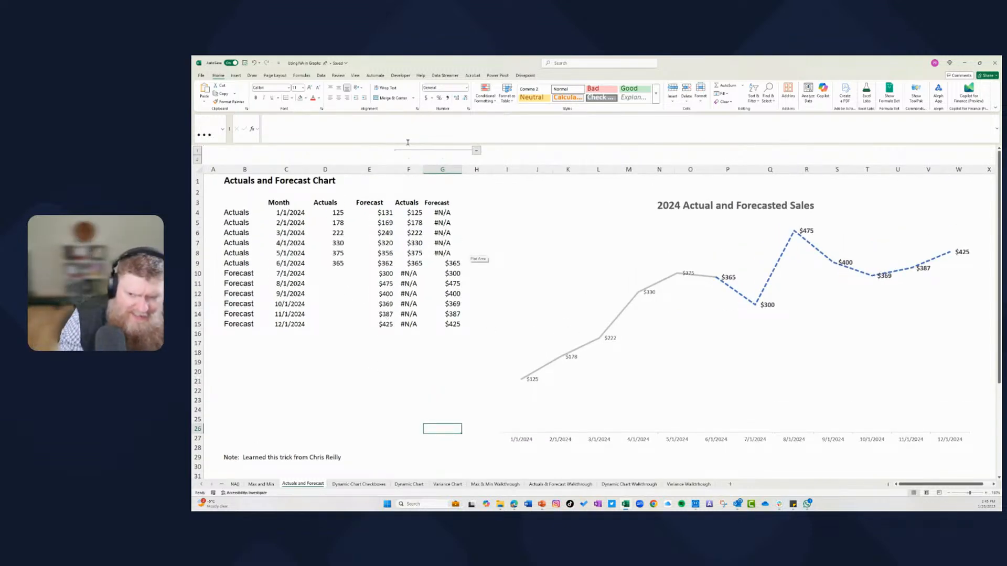
{"action": "left_click", "coordinate": [527, 382]}
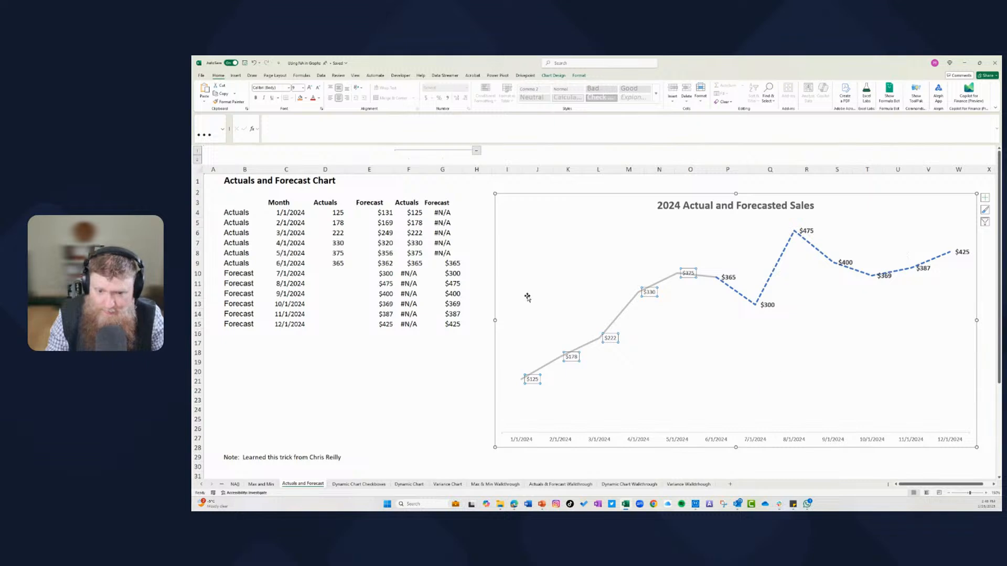
Enter actuals of 400, 500 and 600 for 7/1/2024, 8/1/2024 and 9/1/2024.
{"action": "left_click", "coordinate": [335, 272]}
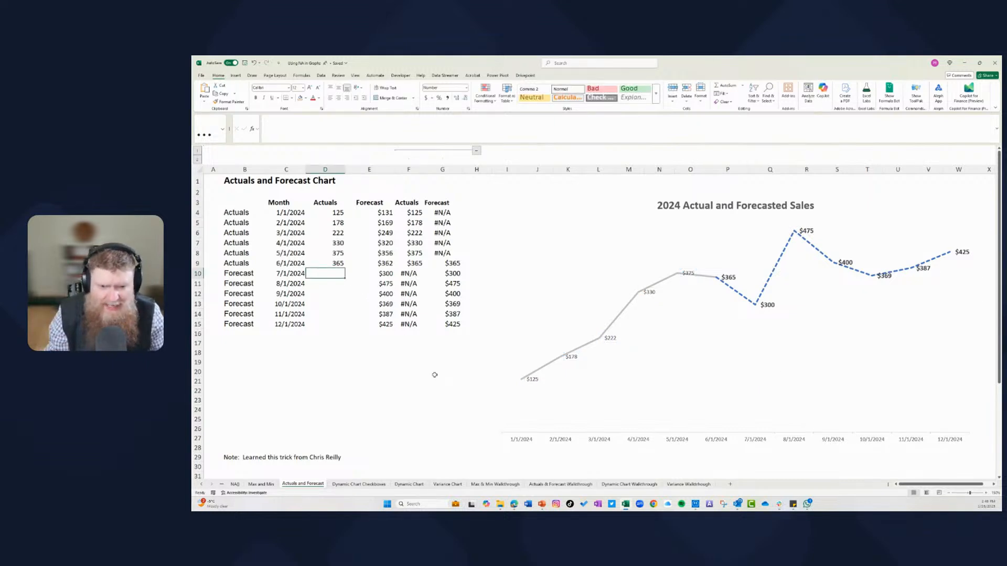
{"action": "type", "text": "400"}
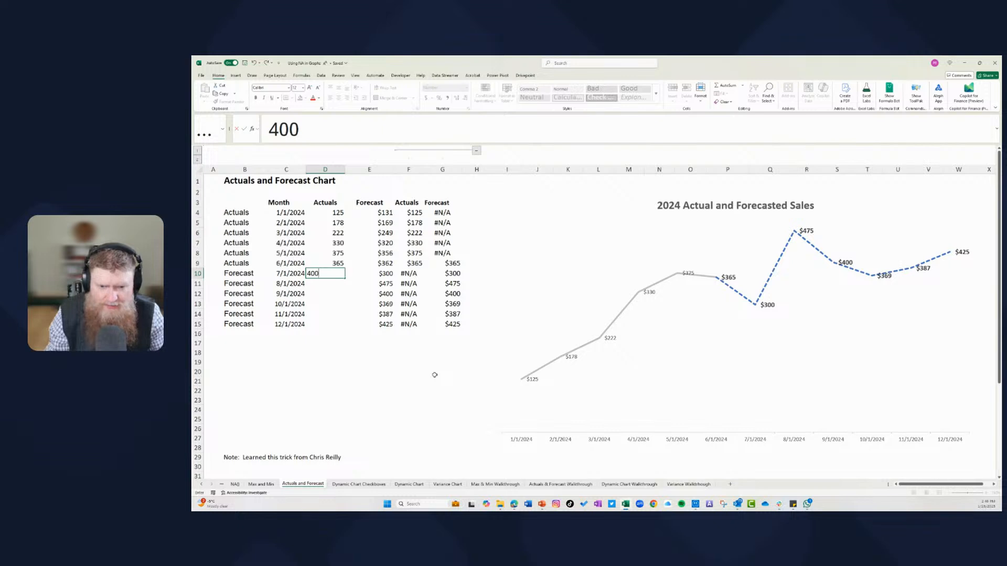
{"action": "key", "text": "Return"}
{"action": "type", "text": "500"}
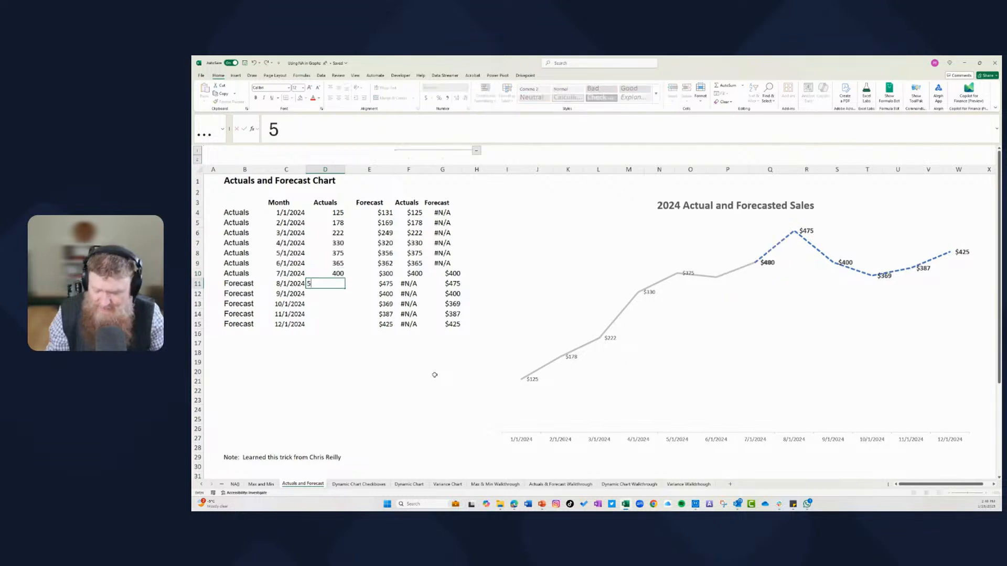
{"action": "key", "text": "Return"}
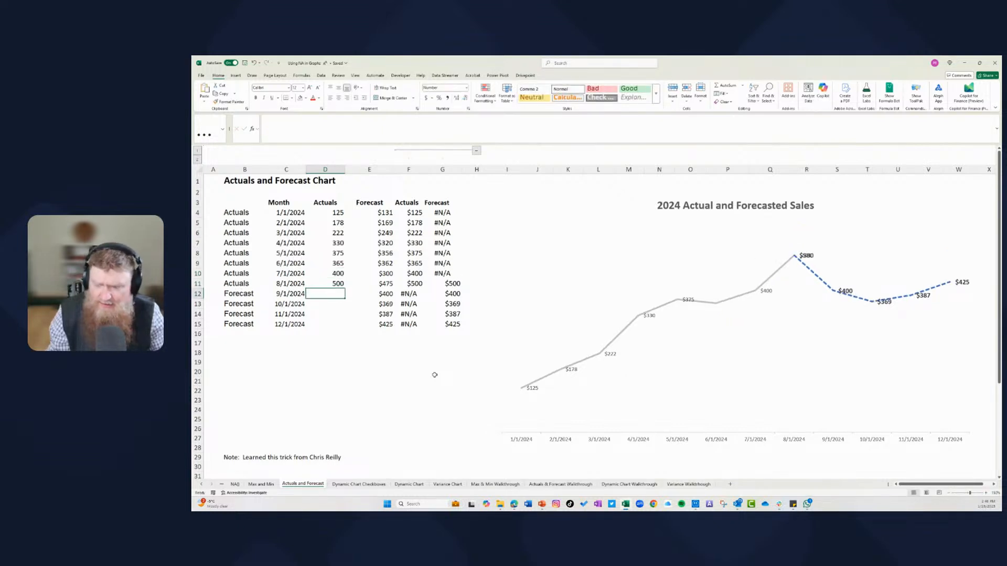
{"action": "type", "text": "600"}
{"action": "key", "text": "Return"}
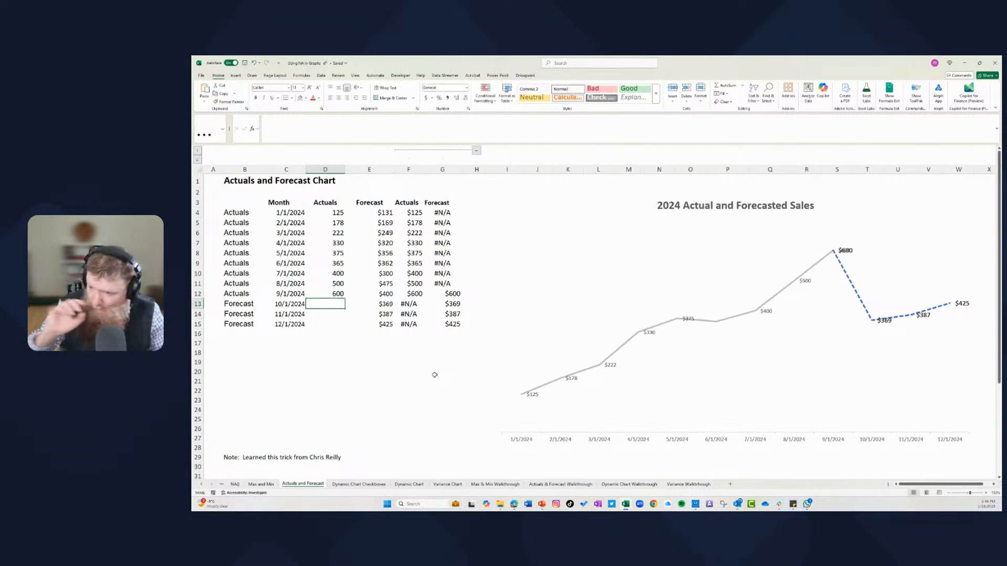
Delete the test actuals for September, August and July 2024.
{"action": "key", "text": "Up"}
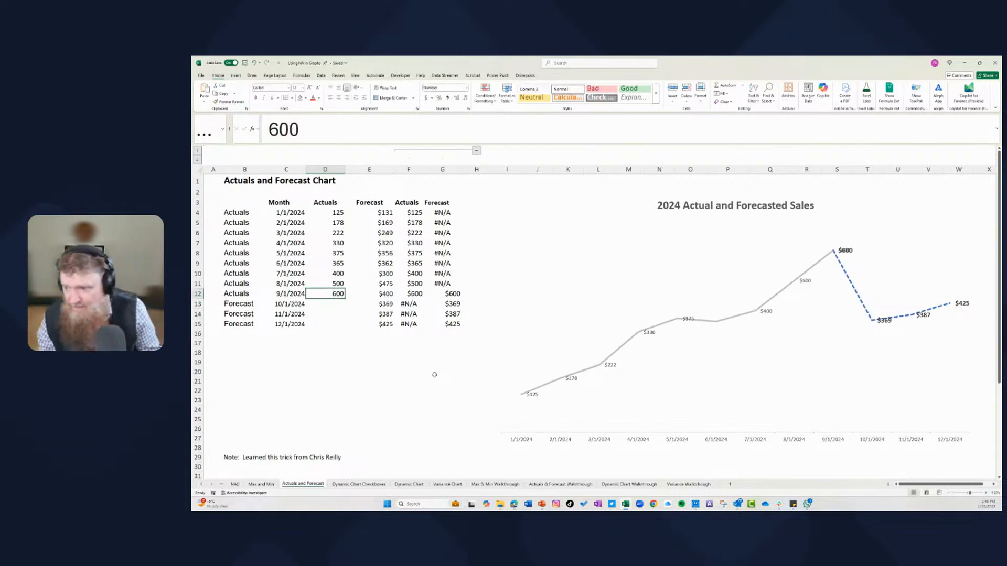
{"action": "key", "text": "Delete"}
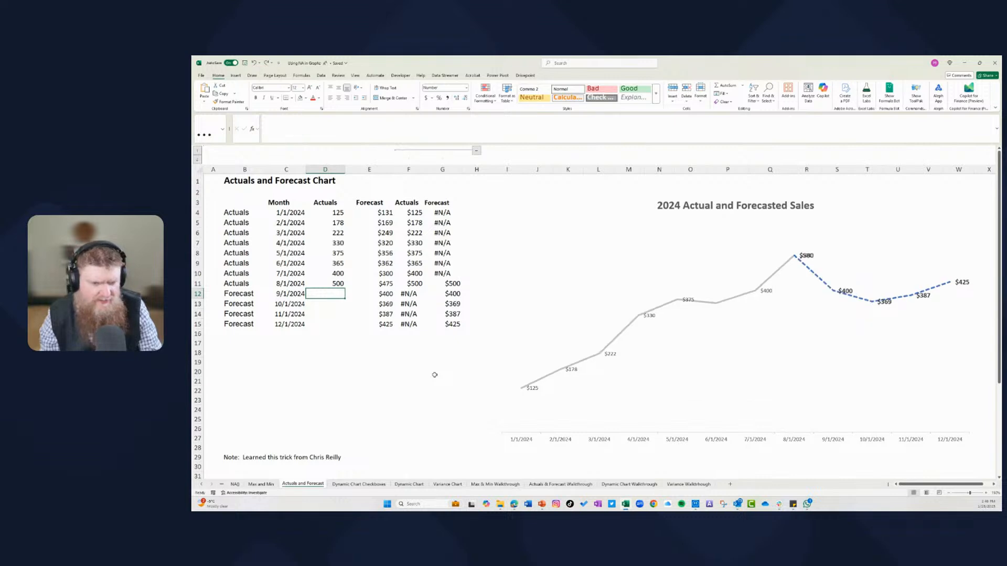
{"action": "key", "text": "Up"}
{"action": "key", "text": "Delete"}
{"action": "key", "text": "Up"}
{"action": "key", "text": "Delete"}
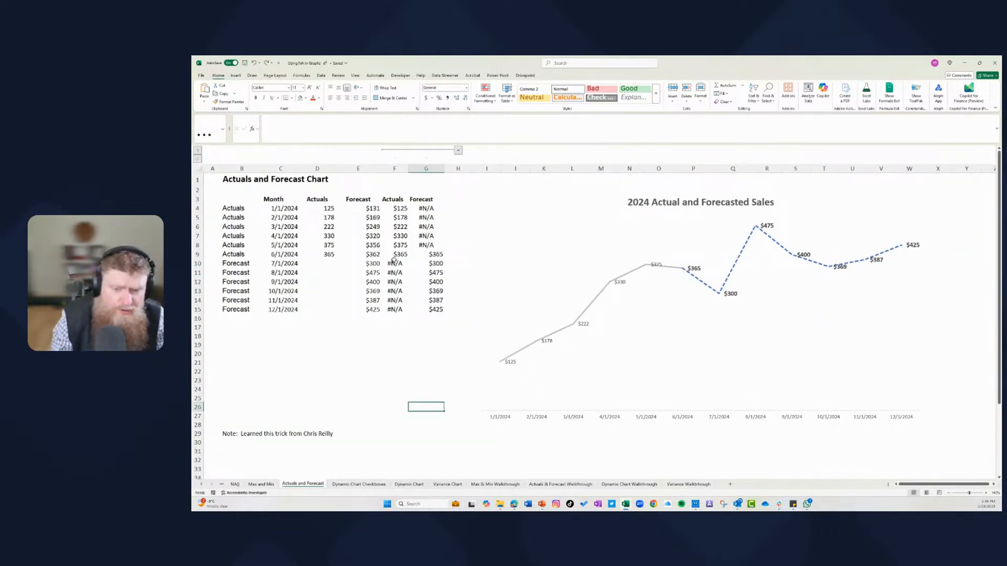
Compare the Month, Actuals and Forecast data with the table on the Actuals & Forecast Walkthrough sheet.
{"action": "left_click", "coordinate": [345, 210]}
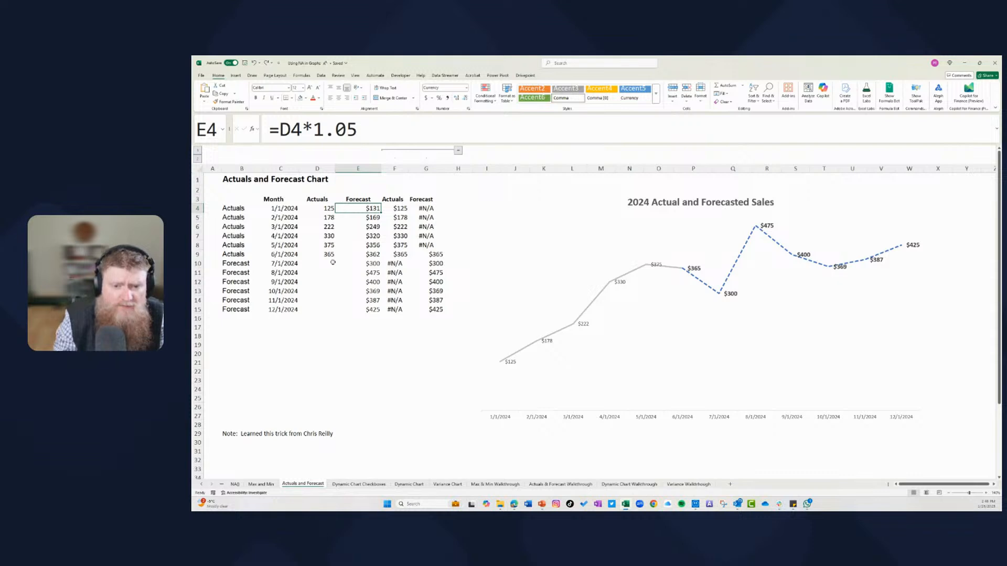
{"action": "left_click_drag", "start_coordinate": [273, 199], "coordinate": [367, 310]}
{"action": "left_click", "coordinate": [560, 483]}
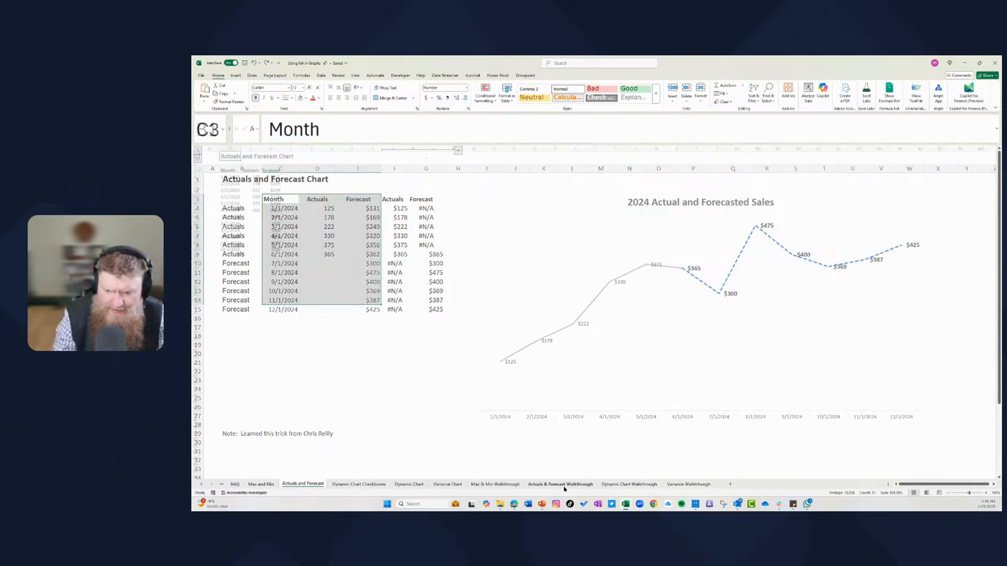
{"action": "left_click_drag", "start_coordinate": [227, 170], "coordinate": [276, 257]}
{"action": "left_click", "coordinate": [303, 484]}
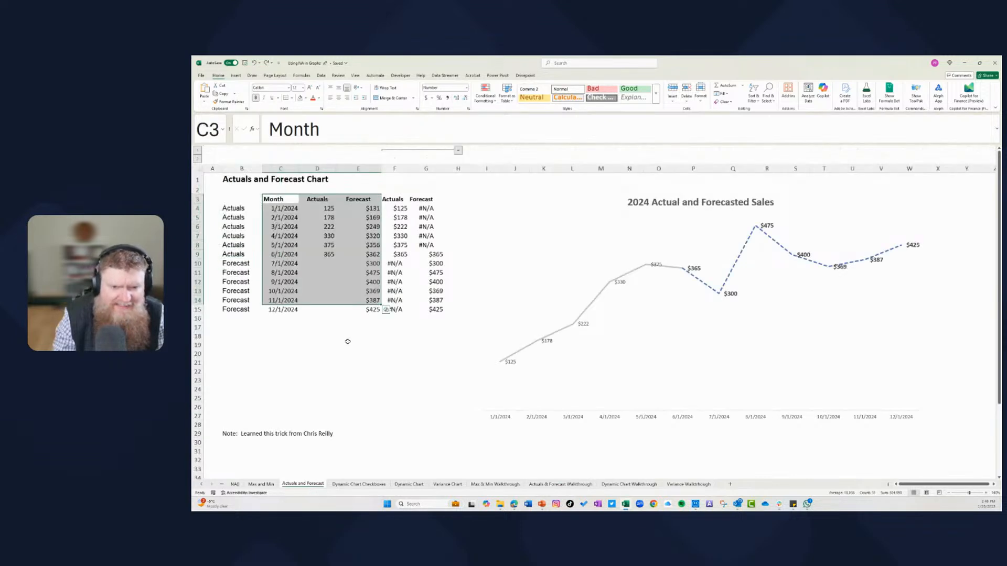
Examine the IF formulas in F4 and column B together with the Actuals values in D4:D9.
{"action": "left_click", "coordinate": [399, 208]}
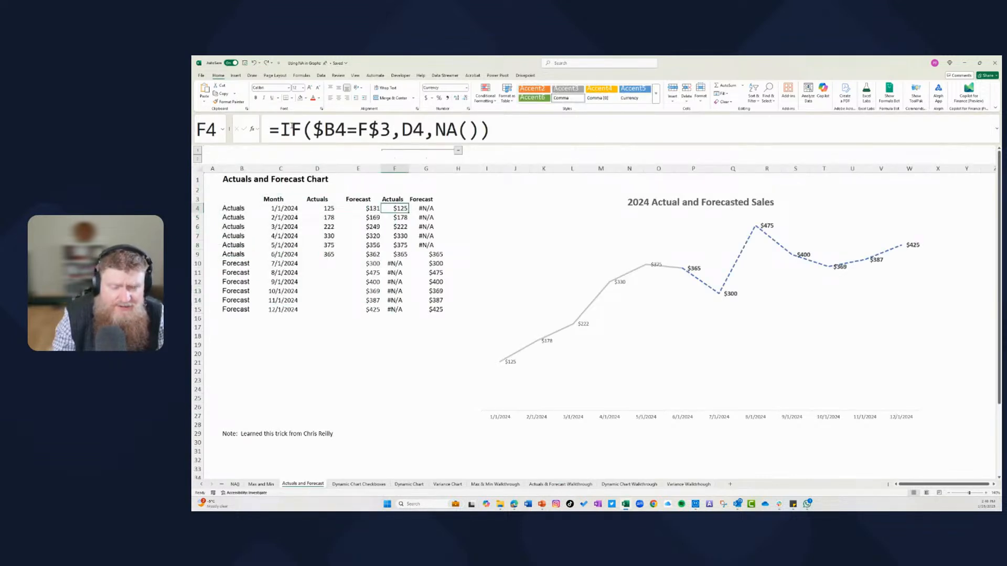
{"action": "left_click", "coordinate": [291, 130]}
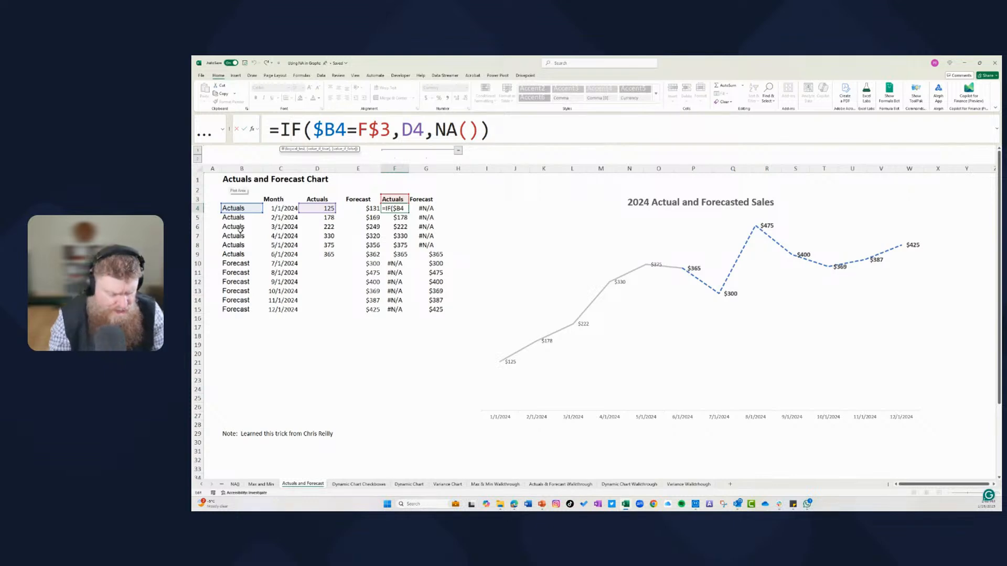
{"action": "key", "text": "Escape"}
{"action": "left_click_drag", "start_coordinate": [233, 208], "coordinate": [243, 245]}
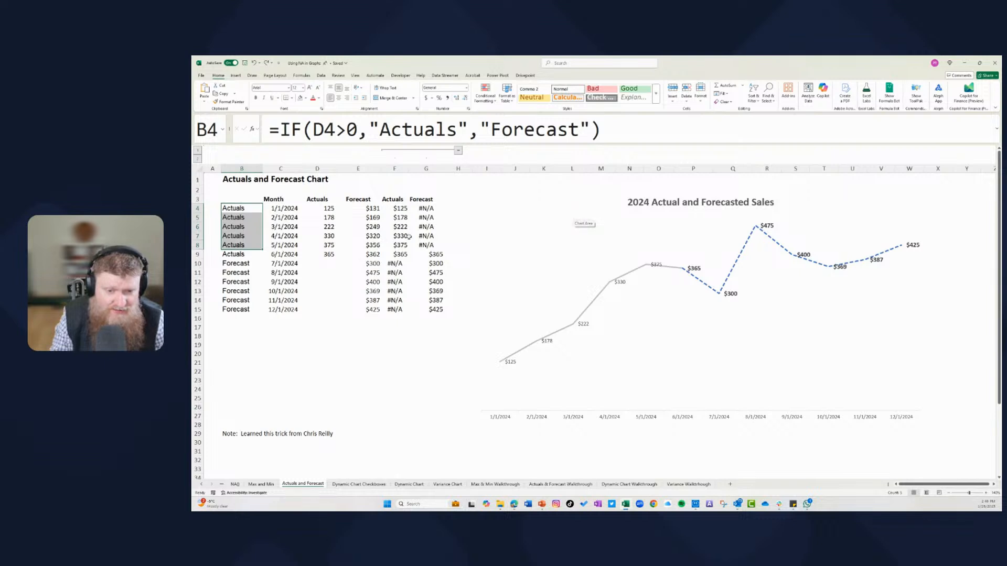
{"action": "left_click", "coordinate": [372, 209]}
{"action": "left_click_drag", "start_coordinate": [328, 208], "coordinate": [316, 252]}
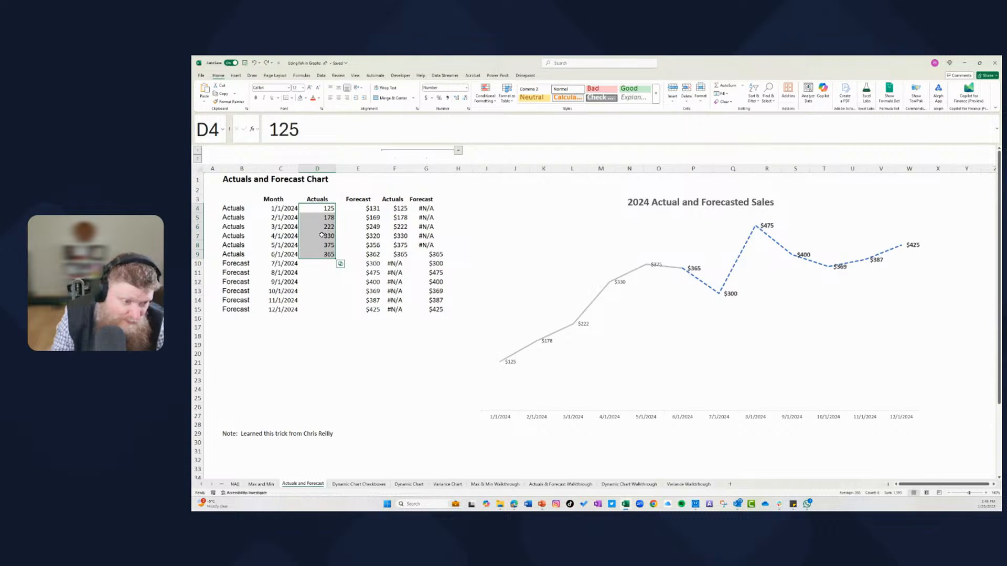
Examine the Actuals and Forecast labels in column B, the values in D4:D9, and the formulas in E4 and F4:F15.
{"action": "left_click", "coordinate": [245, 211]}
{"action": "left_click_drag", "start_coordinate": [322, 208], "coordinate": [321, 254]}
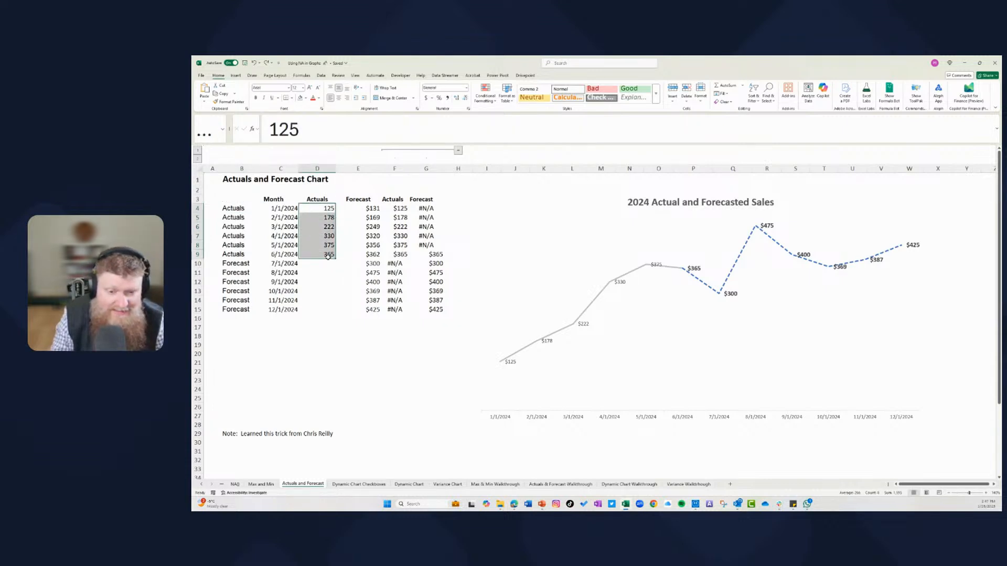
{"action": "left_click", "coordinate": [238, 256]}
{"action": "left_click_drag", "start_coordinate": [237, 263], "coordinate": [238, 311]}
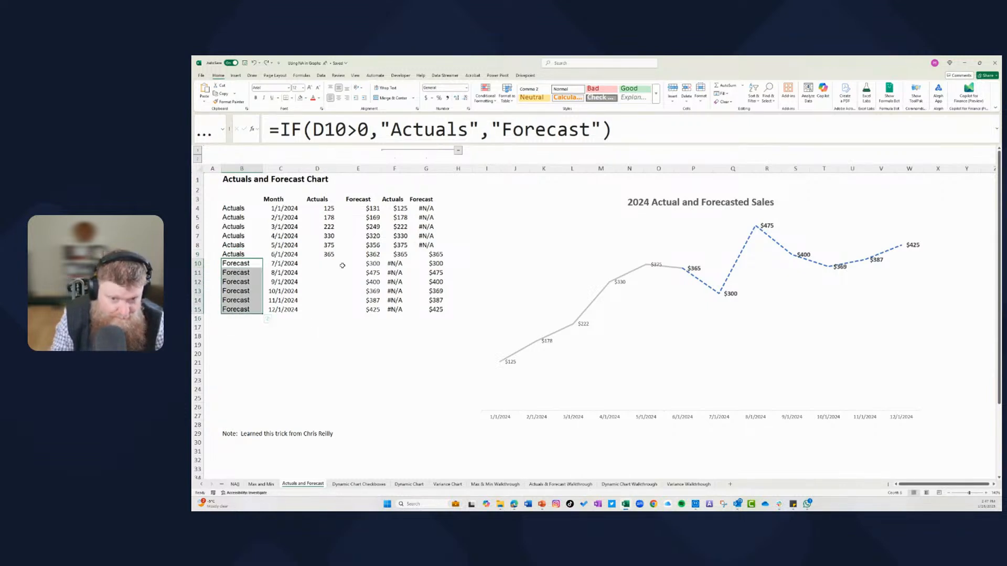
{"action": "left_click", "coordinate": [367, 207]}
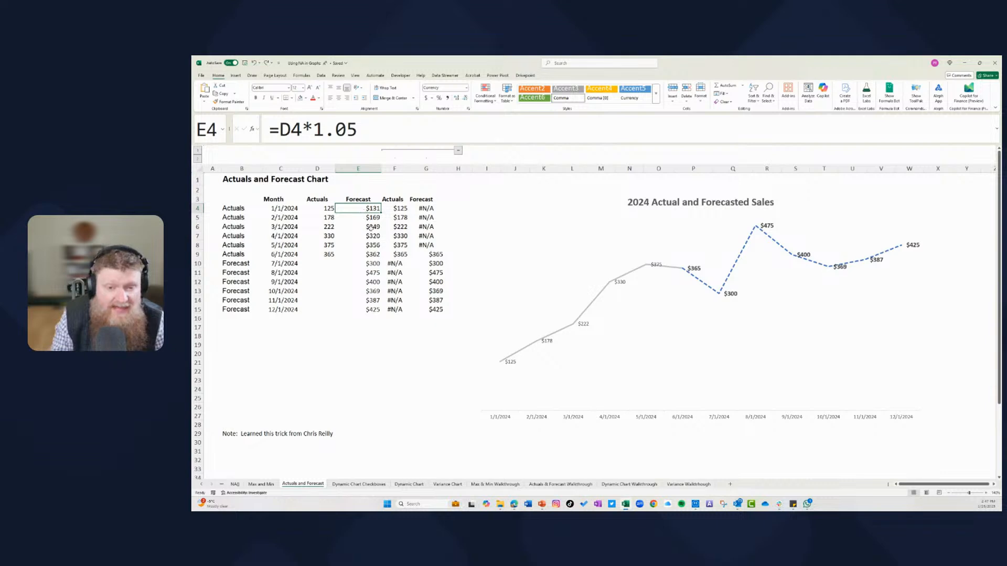
{"action": "left_click", "coordinate": [405, 207]}
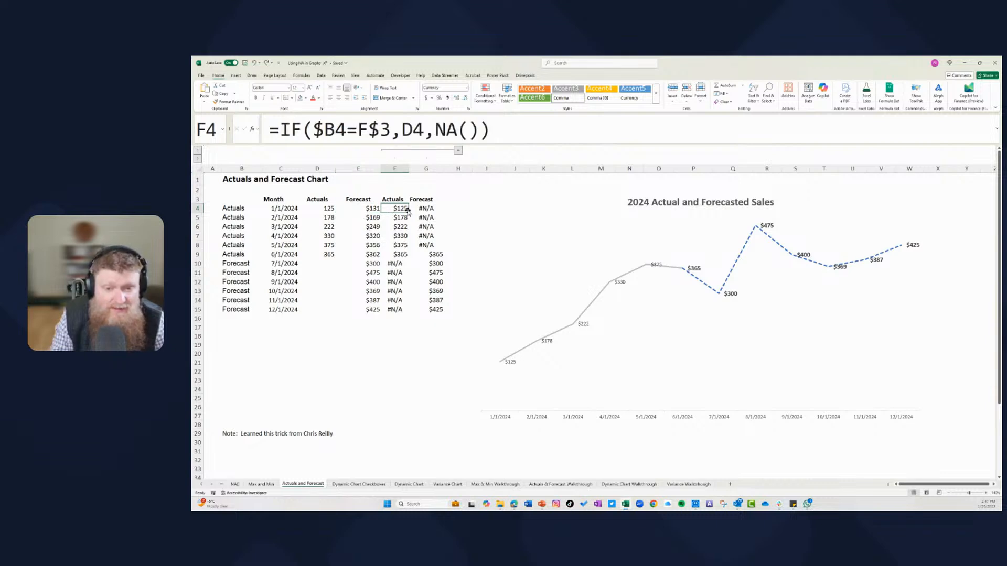
{"action": "left_click", "coordinate": [276, 134]}
{"action": "double_click", "coordinate": [287, 131]}
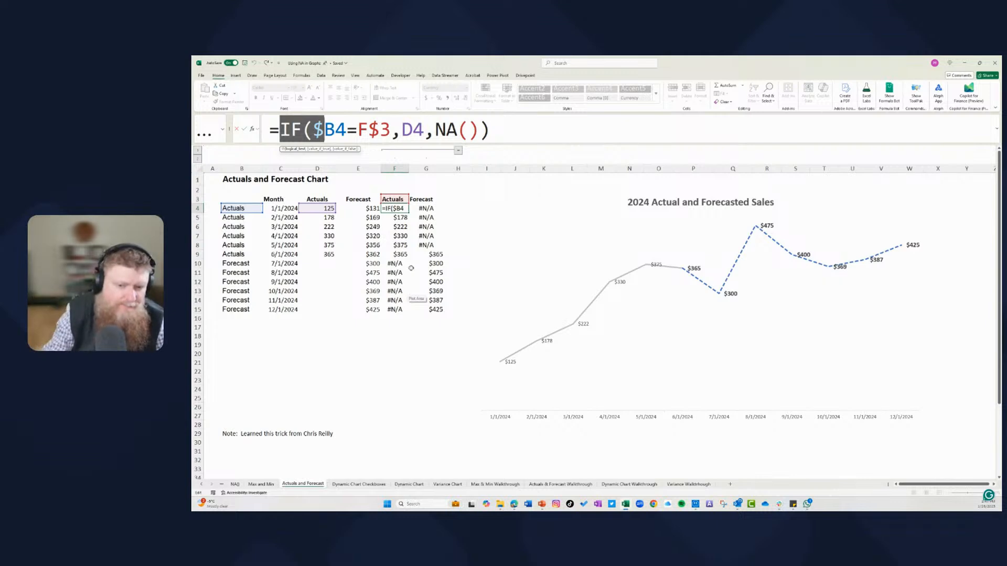
{"action": "key", "text": "Escape"}
{"action": "left_click_drag", "start_coordinate": [399, 209], "coordinate": [393, 306]}
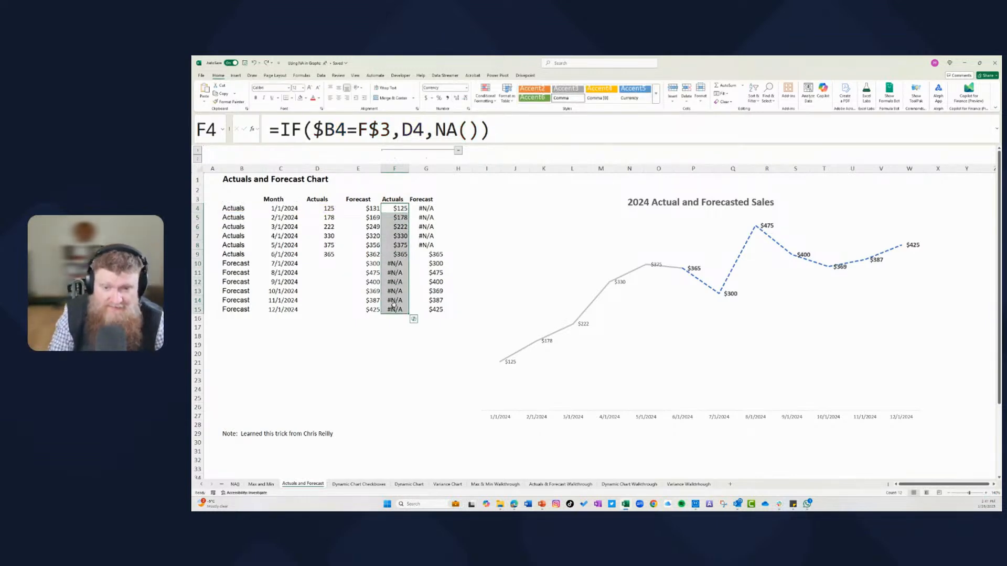
Highlight the June 2024 chart values in F9:G9 with a yellow fill.
{"action": "left_click_drag", "start_coordinate": [435, 254], "coordinate": [408, 254]}
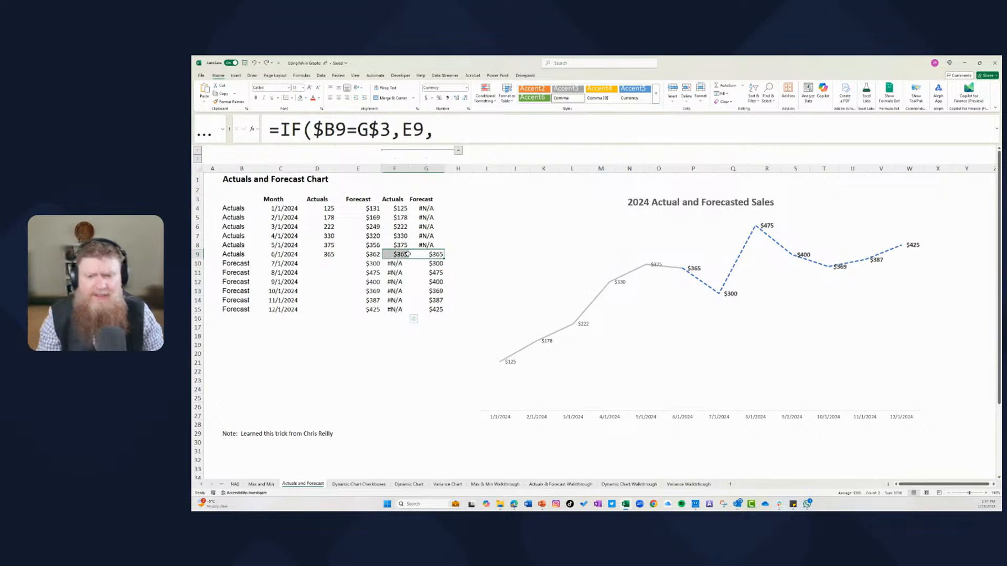
{"action": "left_click", "coordinate": [305, 98]}
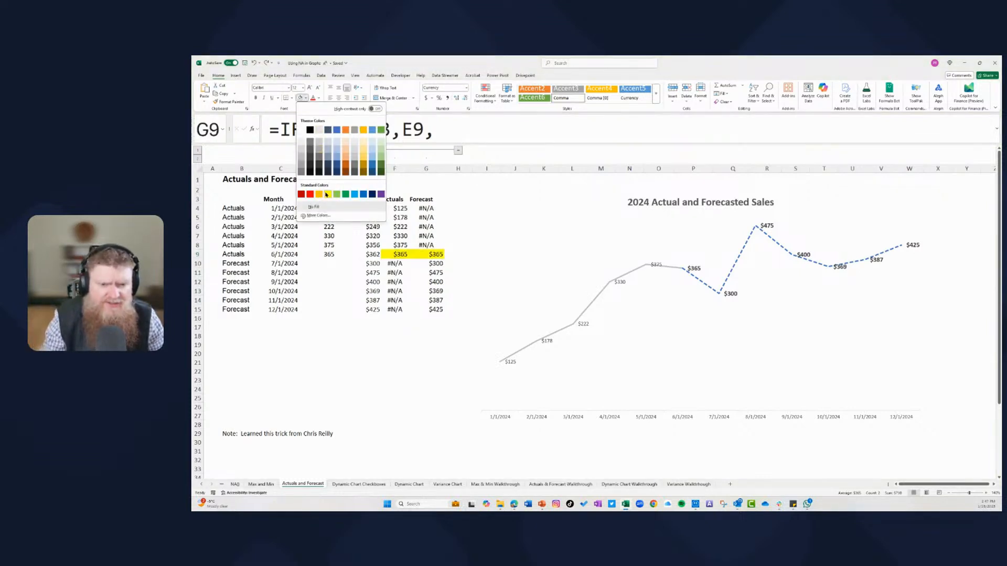
{"action": "left_click", "coordinate": [328, 194]}
{"action": "left_click", "coordinate": [404, 255]}
Test the chart by clearing the June forecast formula in G9, and undo the deletion.
{"action": "left_click", "coordinate": [426, 255]}
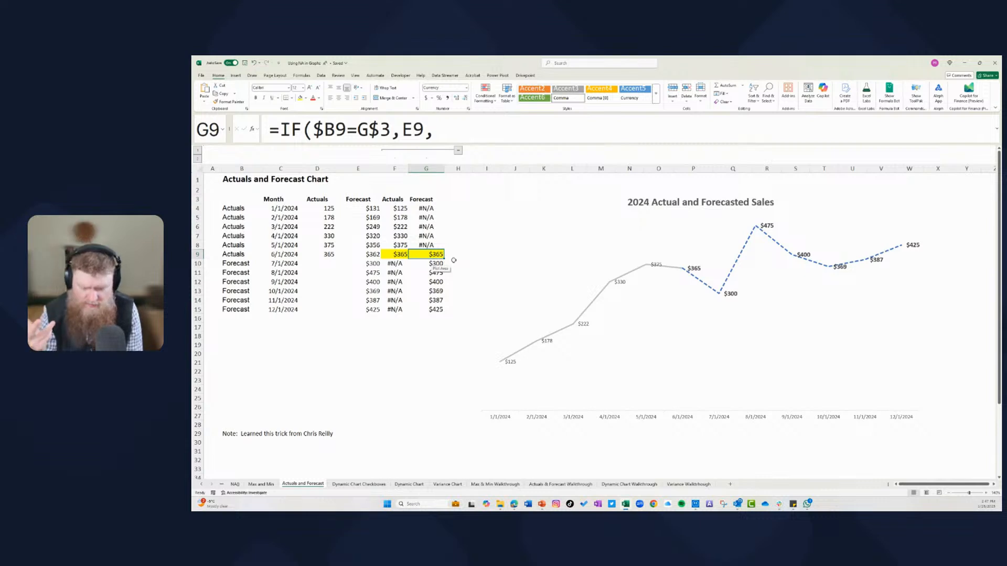
{"action": "key", "text": "Delete"}
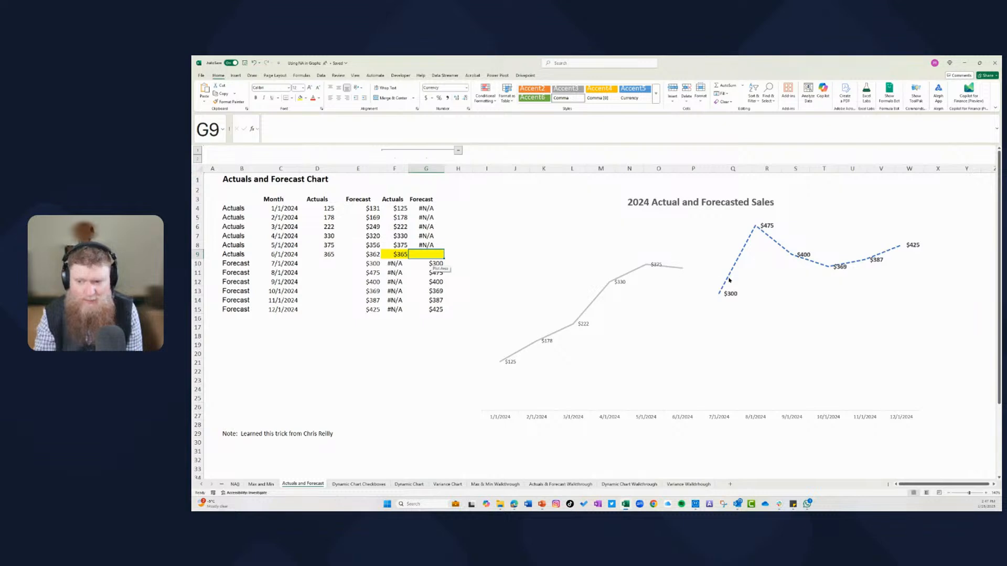
{"action": "key", "text": "ctrl+z"}
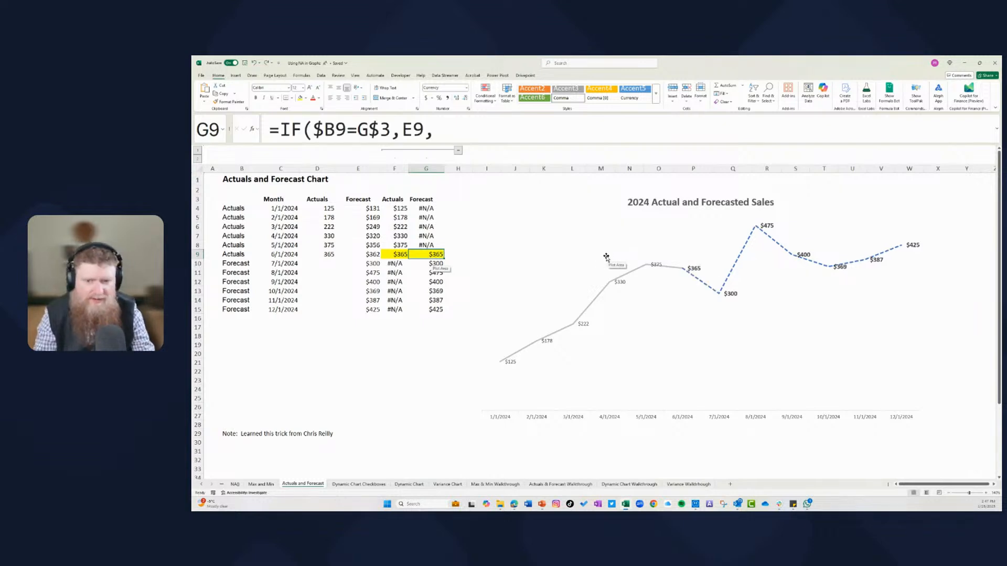
Replace the June actuals formula in F9 with =NA() to test the chart.
{"action": "left_click", "coordinate": [399, 254]}
{"action": "key", "text": "Delete"}
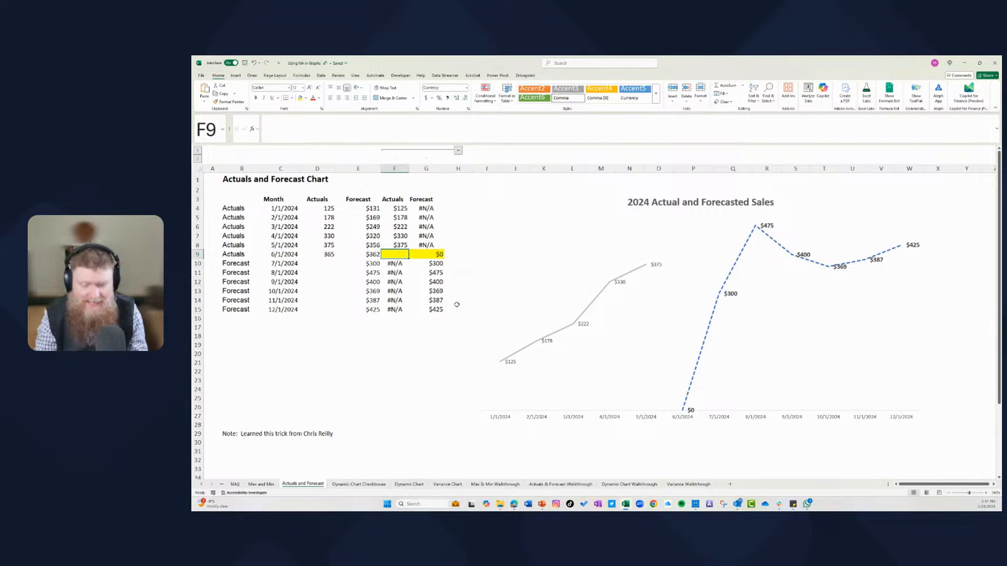
{"action": "type", "text": "NAS"}
{"action": "key", "text": "BackSpace"}
{"action": "key", "text": "BackSpace"}
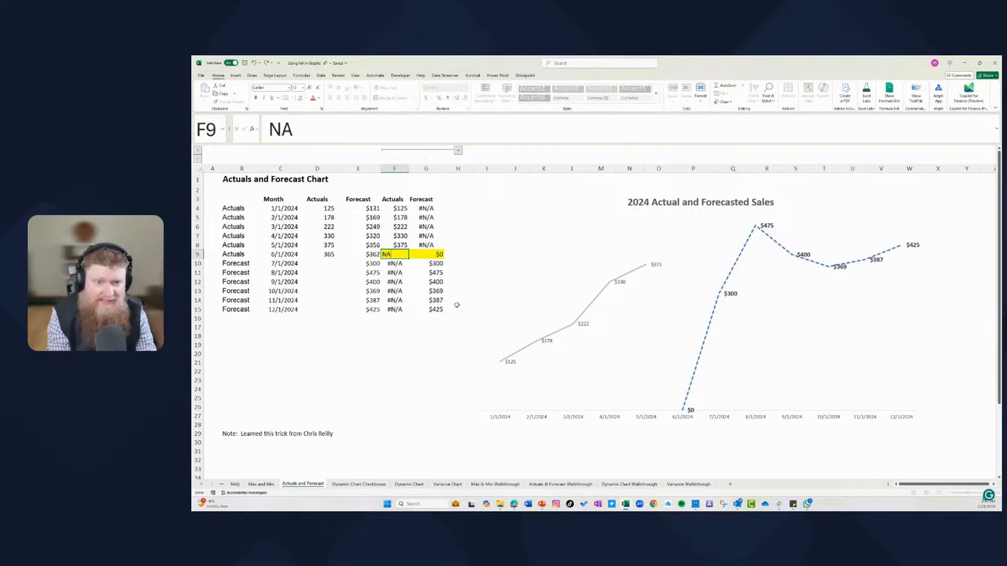
{"action": "key", "text": "BackSpace"}
{"action": "type", "text": "=NA()"}
{"action": "key", "text": "Return"}
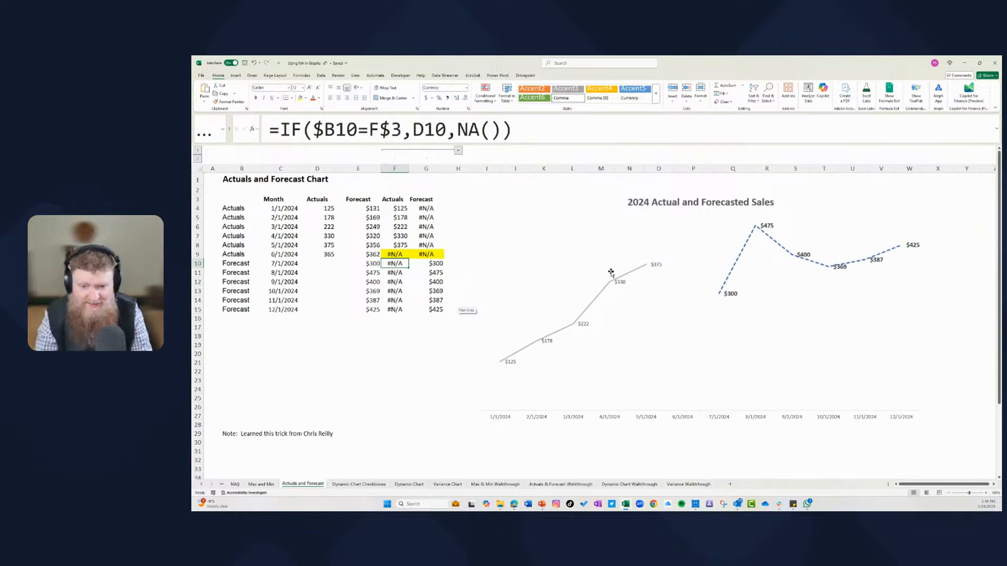
Try 365 in G9 as the June forecast value, and undo the test changes in G9 and F9.
{"action": "left_click", "coordinate": [425, 254]}
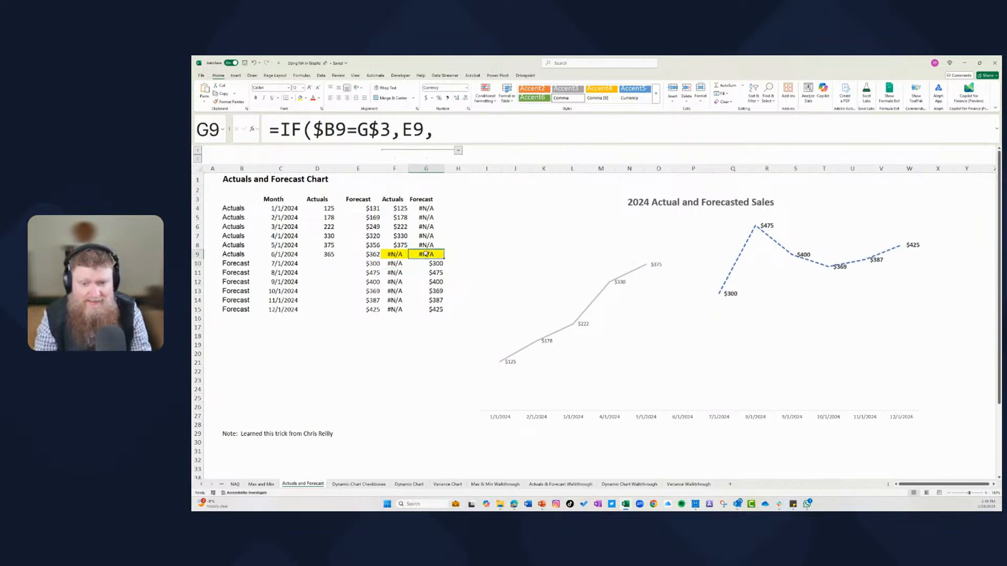
{"action": "type", "text": "365"}
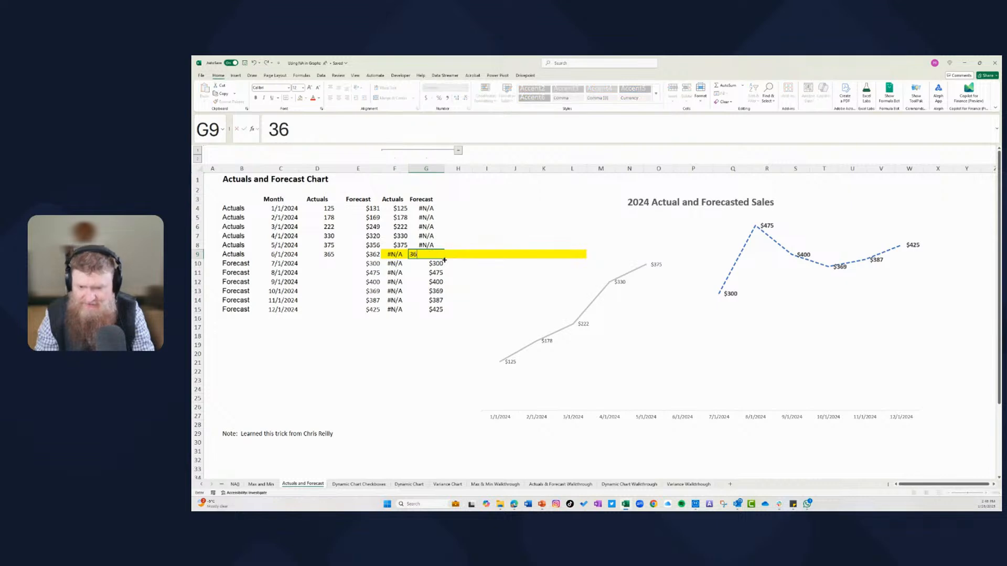
{"action": "key", "text": "Return"}
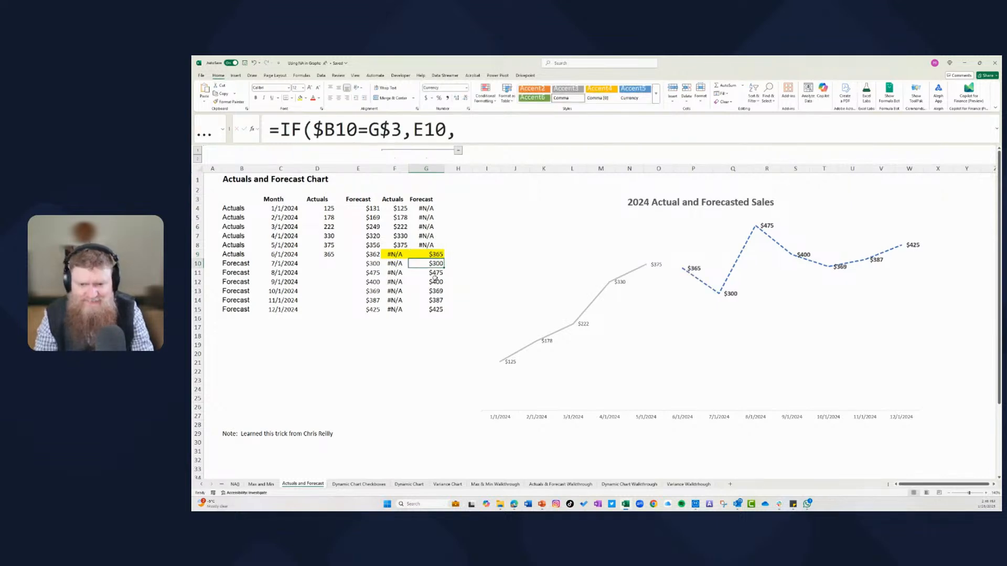
{"action": "key", "text": "ctrl+z"}
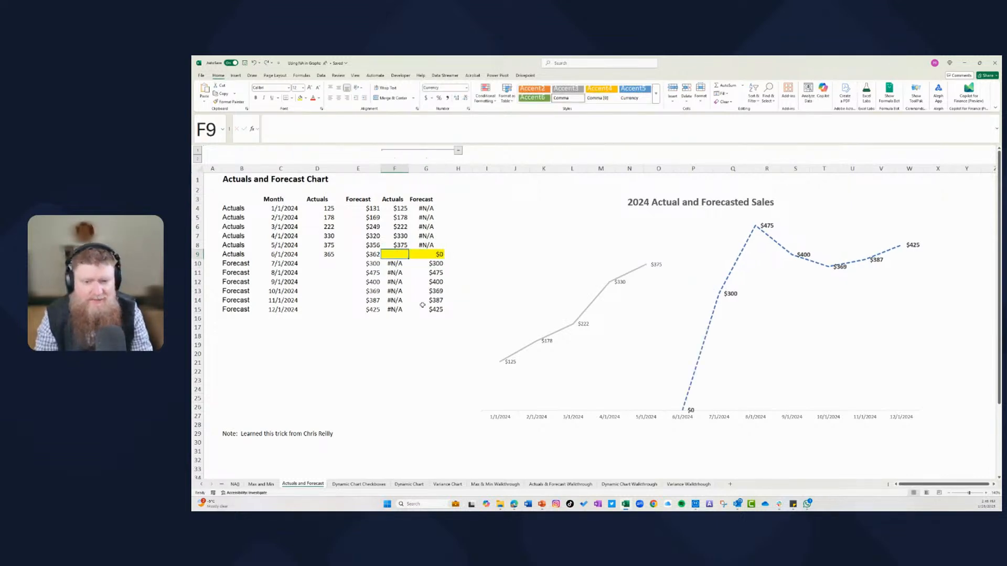
{"action": "key", "text": "ctrl+z"}
Enlarge the formula bar so the complete nested IF and MAXIFS formula in G4 can be read.
{"action": "left_click", "coordinate": [429, 210]}
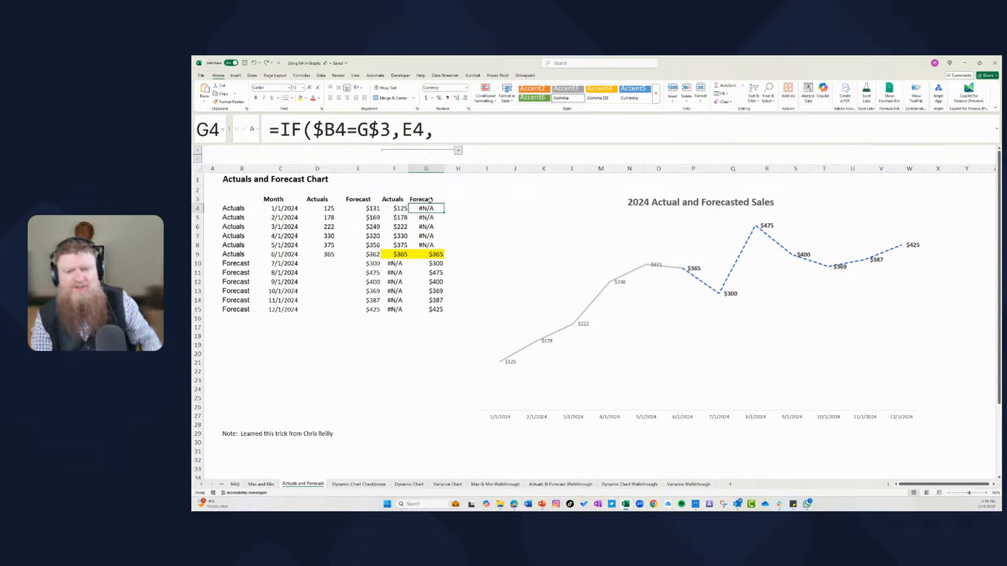
{"action": "left_click_drag", "start_coordinate": [473, 145], "coordinate": [473, 224]}
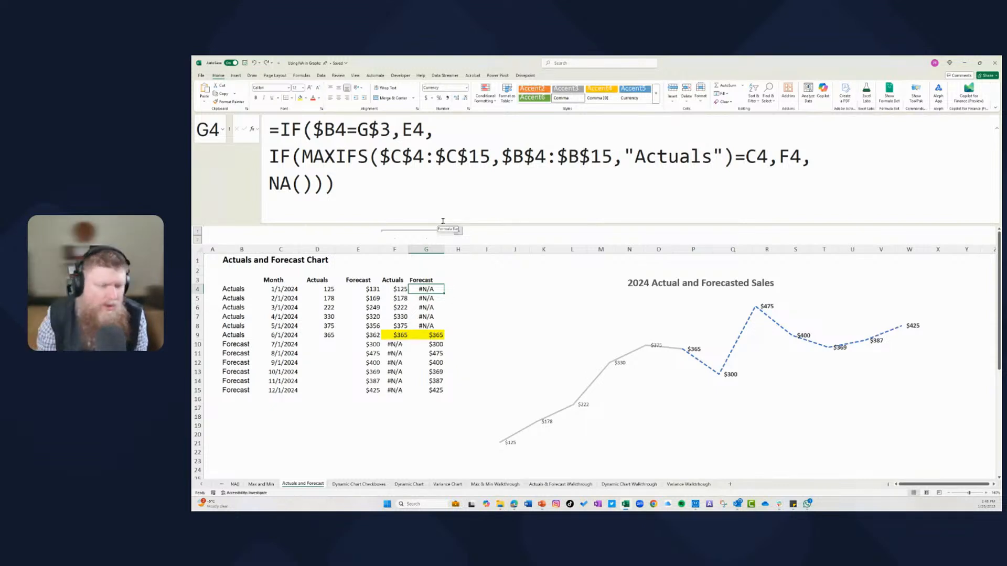
{"action": "left_click", "coordinate": [343, 142]}
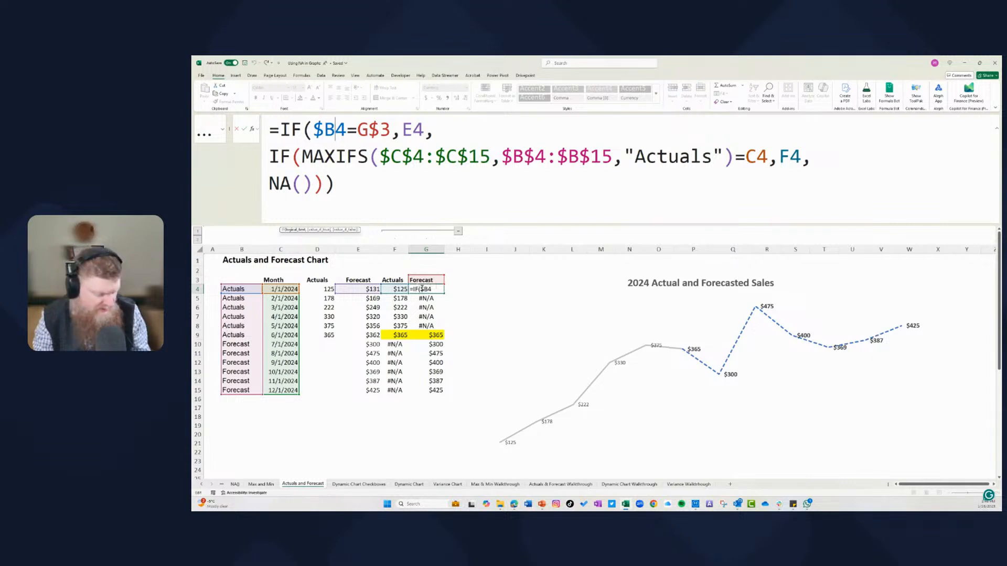
{"action": "key", "text": "Escape"}
Compare the IF formula in F4 with the nested IF and MAXIFS formula in G4 and the forecast values in G10:G15.
{"action": "left_click", "coordinate": [395, 288]}
{"action": "double_click", "coordinate": [395, 288]}
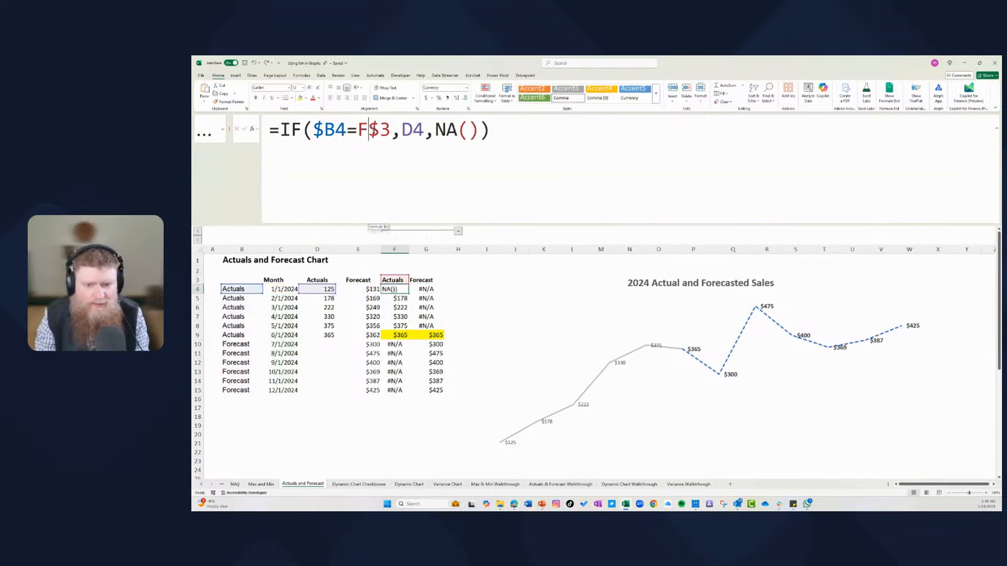
{"action": "key", "text": "Escape"}
{"action": "left_click", "coordinate": [422, 290]}
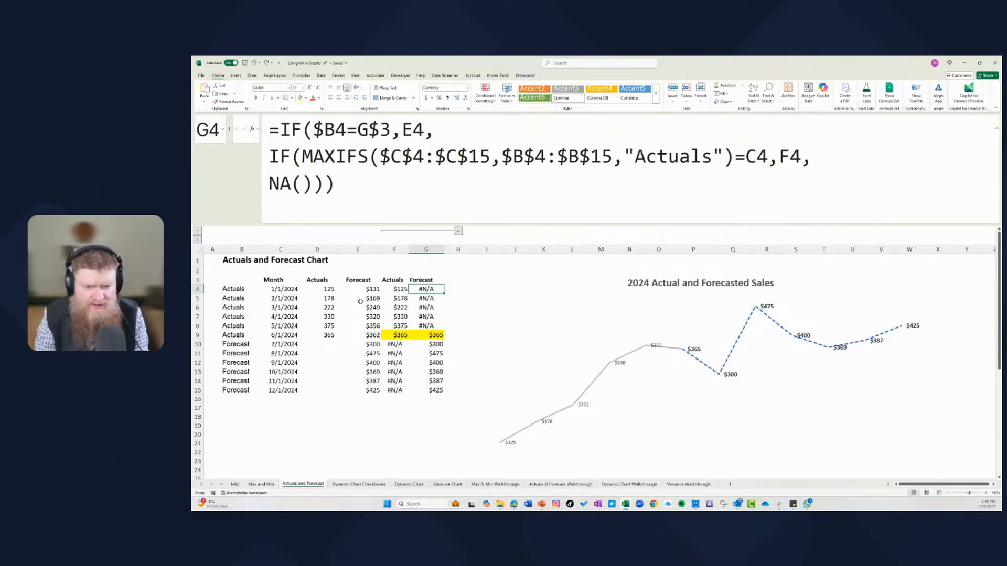
{"action": "left_click_drag", "start_coordinate": [438, 338], "coordinate": [437, 391]}
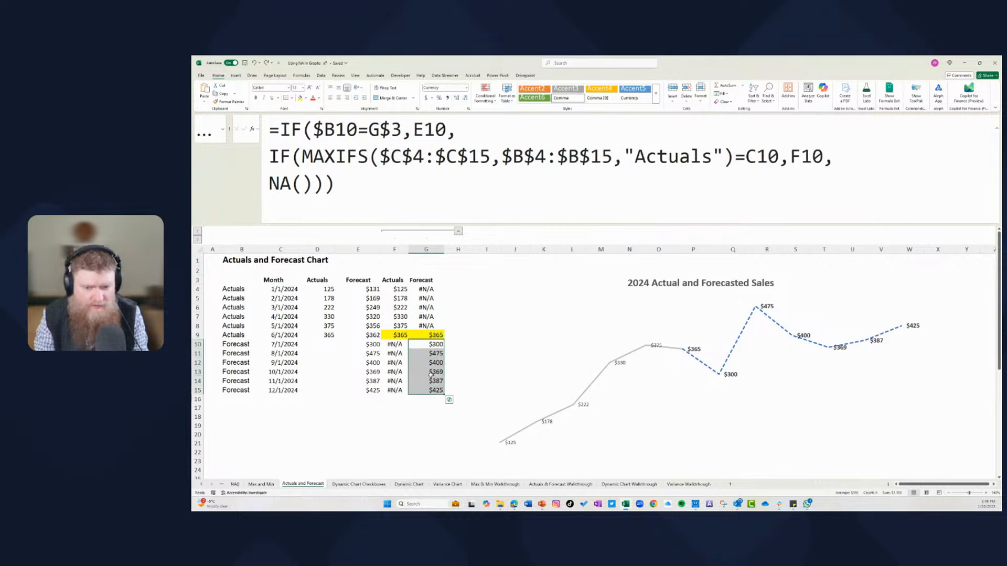
{"action": "left_click", "coordinate": [426, 289]}
{"action": "left_click", "coordinate": [334, 154]}
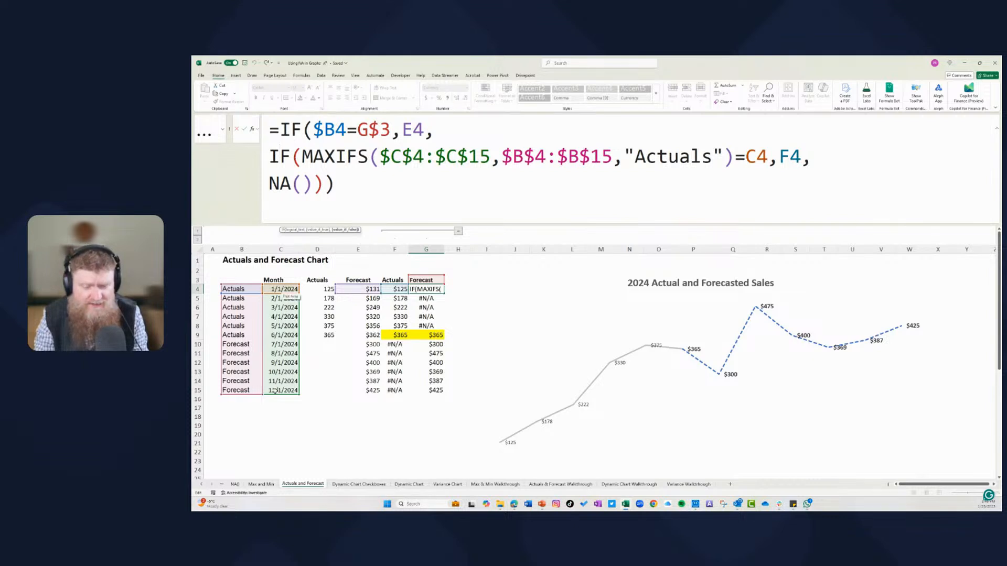
{"action": "left_click", "coordinate": [413, 158]}
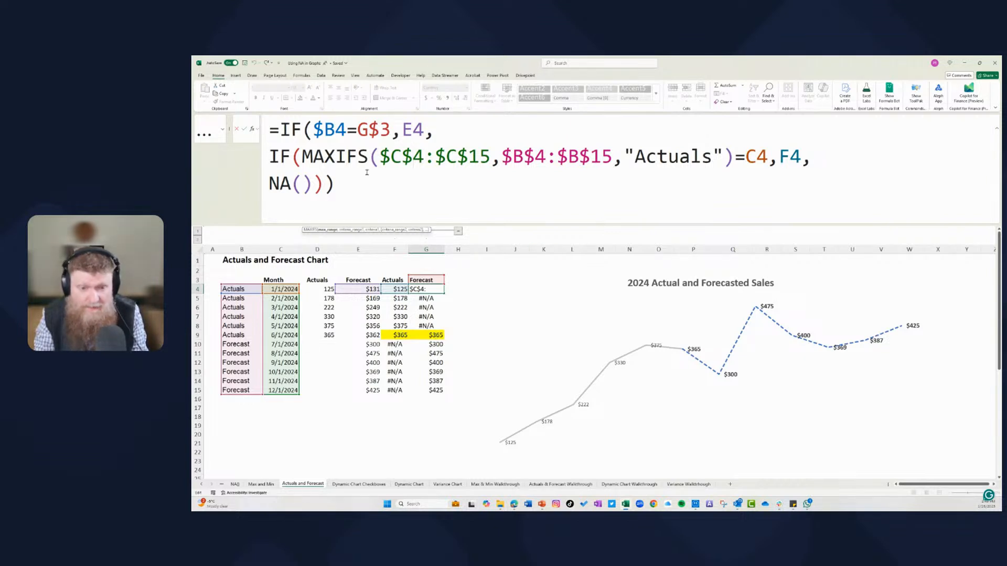
{"action": "key", "text": "Escape"}
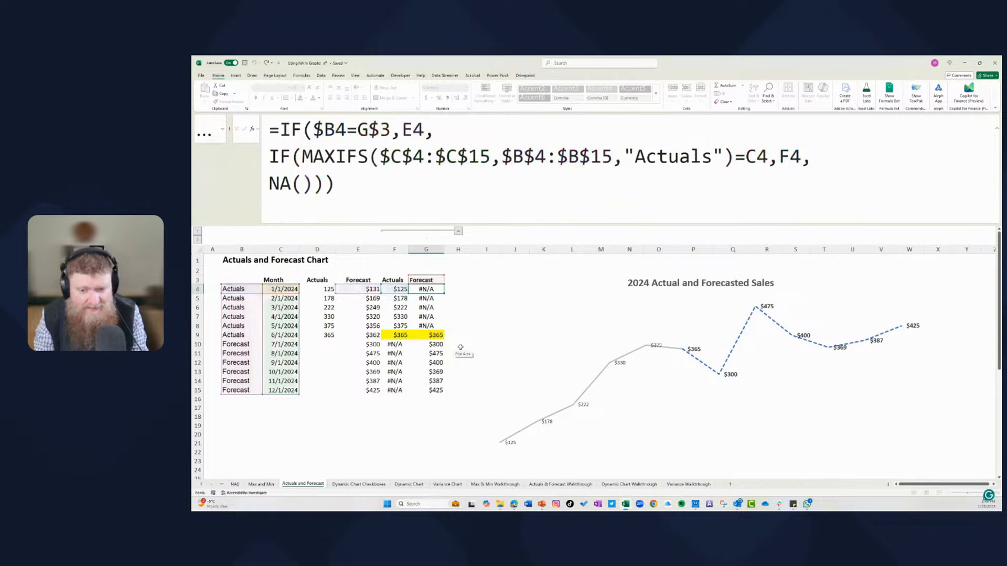
Examine the nested formula in G9 against the June formulas in F9 and B9 that it depends on.
{"action": "left_click", "coordinate": [439, 336]}
{"action": "mouse_move", "coordinate": [516, 506]}
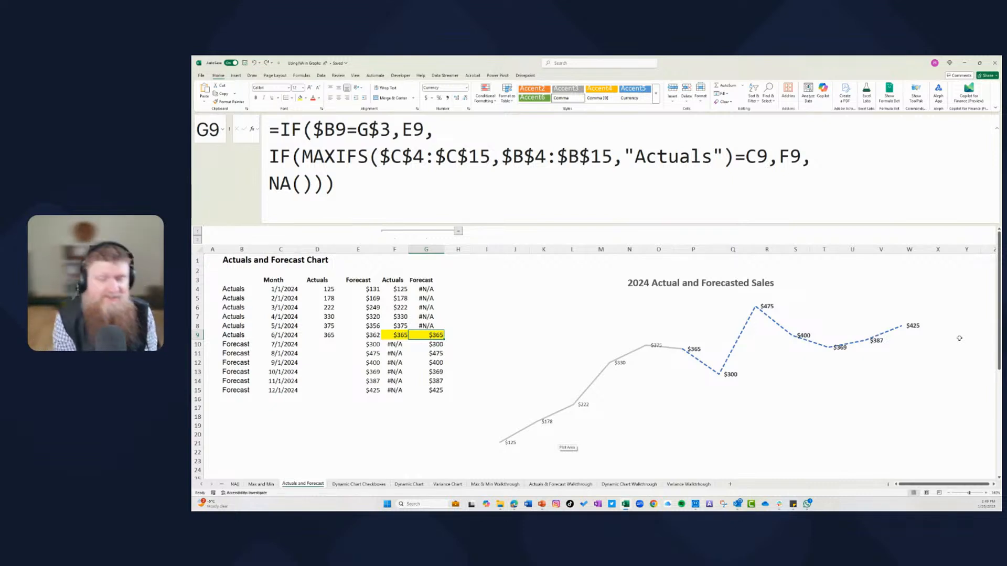
{"action": "left_click_drag", "start_coordinate": [345, 189], "coordinate": [255, 122]}
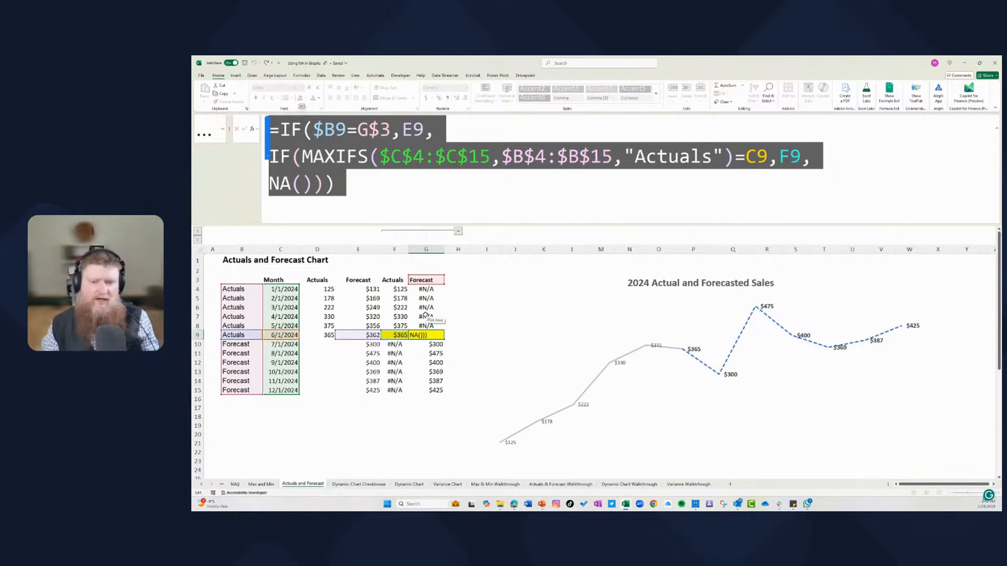
{"action": "key", "text": "Escape"}
{"action": "left_click_drag", "start_coordinate": [887, 156], "coordinate": [240, 141]}
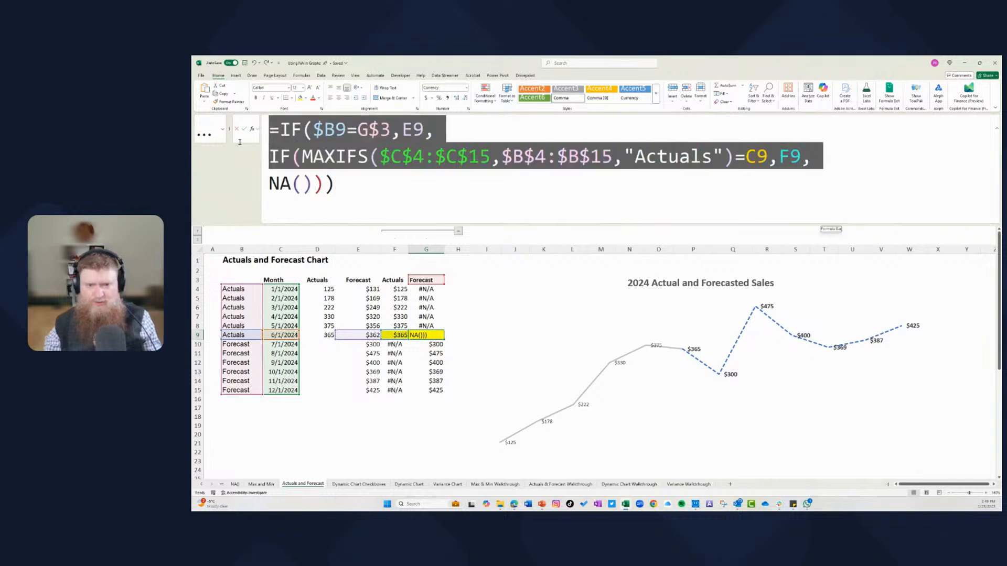
{"action": "key", "text": "Escape"}
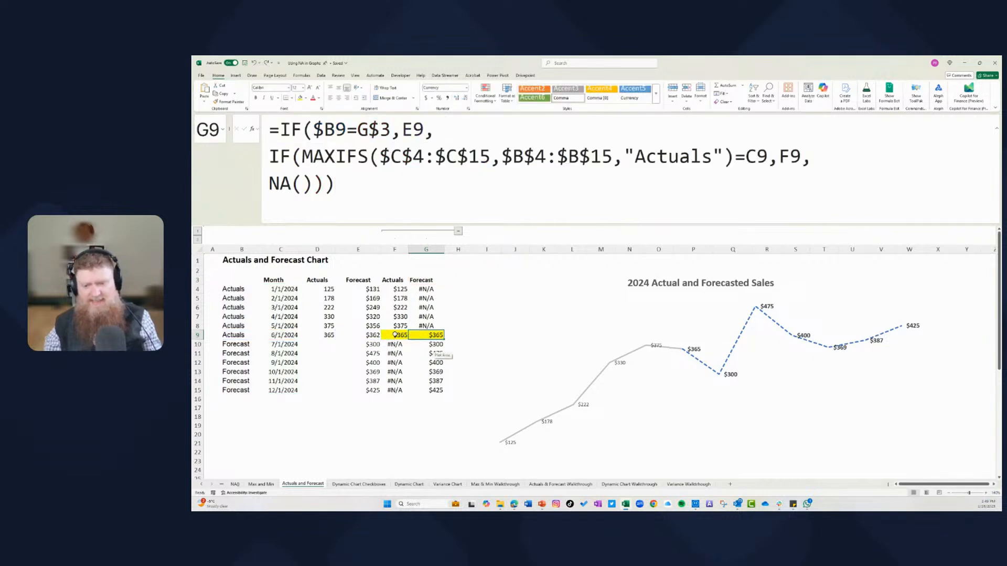
{"action": "left_click", "coordinate": [395, 335]}
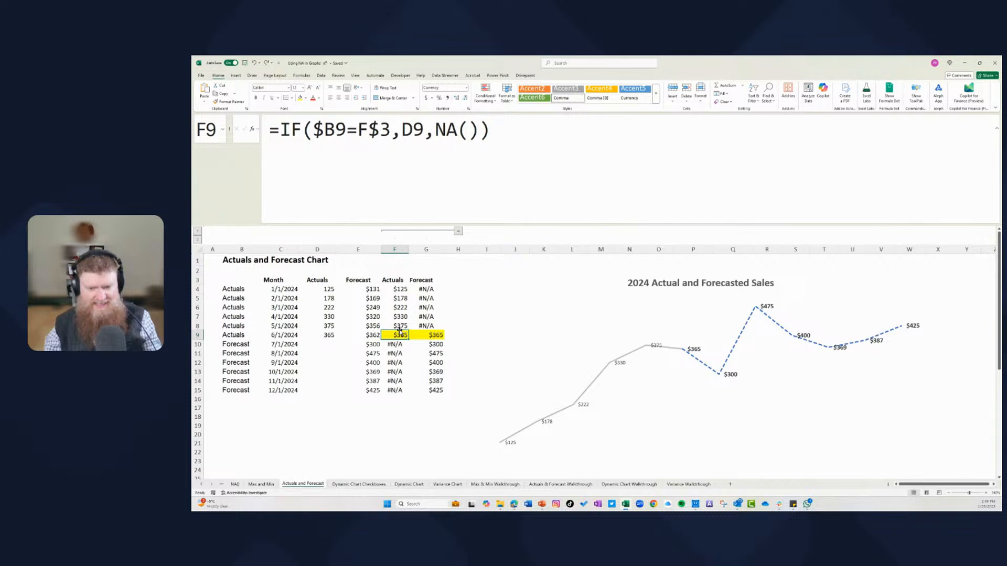
{"action": "left_click", "coordinate": [433, 334]}
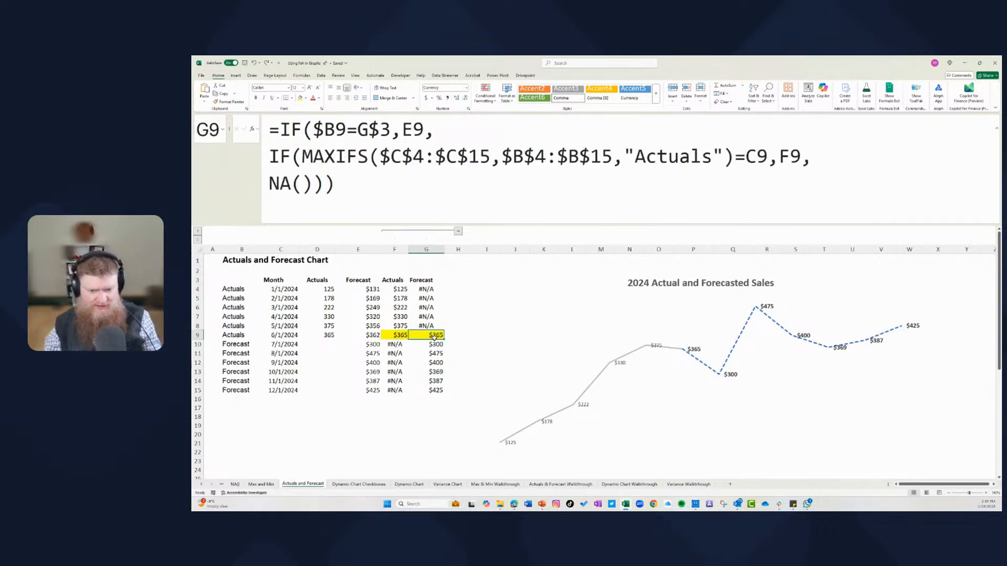
{"action": "left_click", "coordinate": [229, 336]}
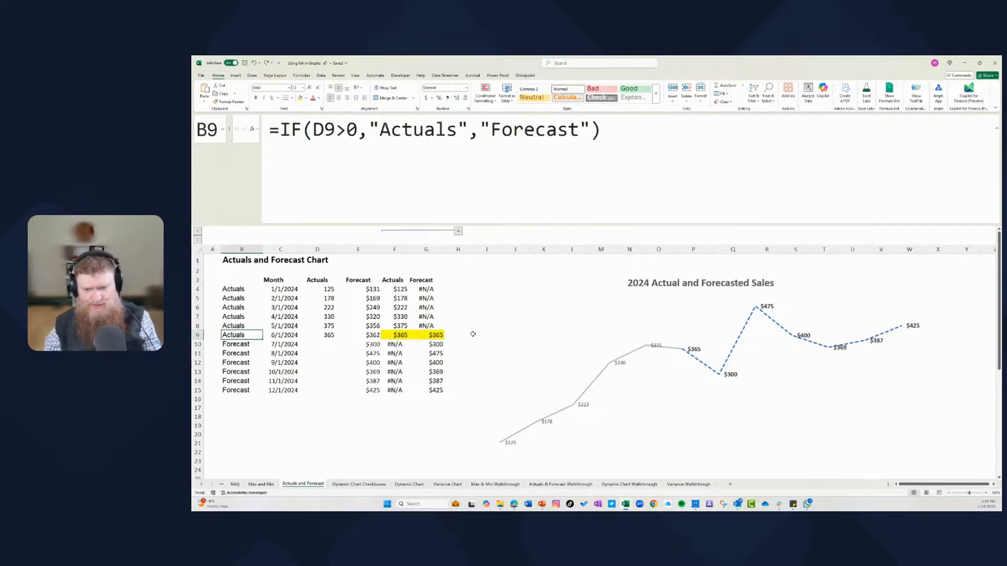
{"action": "left_click", "coordinate": [408, 335]}
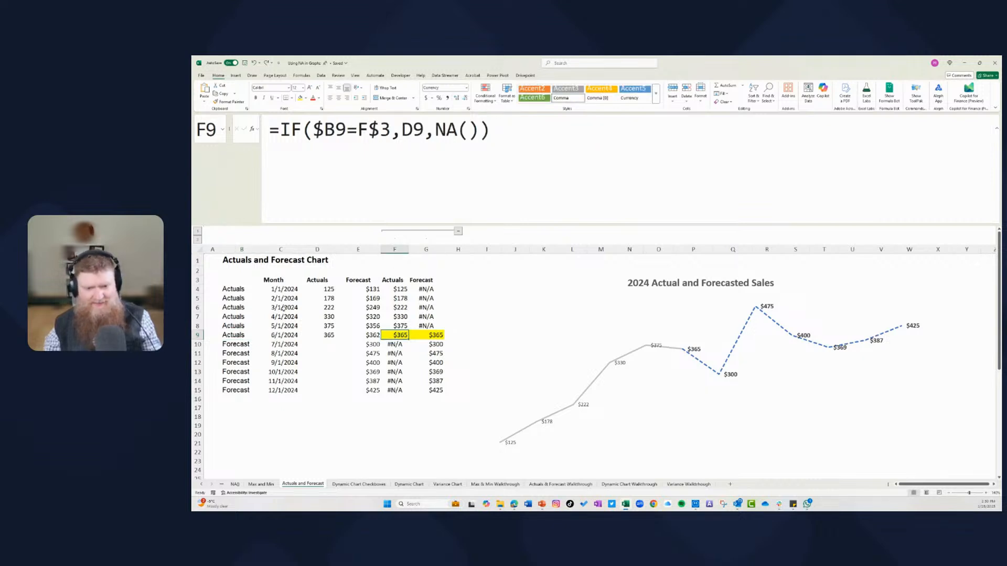
Check the Actuals/Forecast label formula in B9 against the nested IF and MAXIFS formula in G9.
{"action": "left_click", "coordinate": [229, 337]}
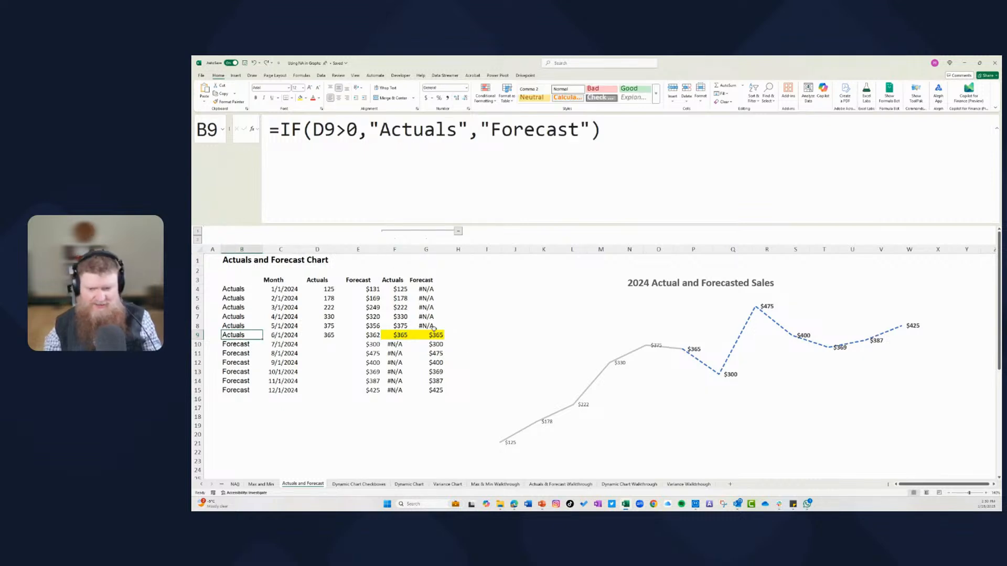
{"action": "left_click", "coordinate": [438, 335]}
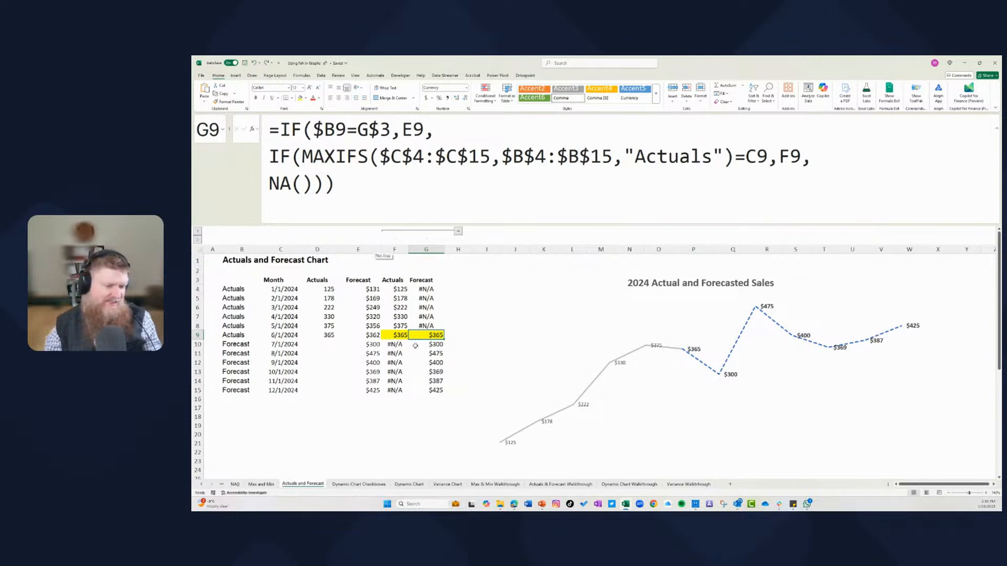
Inspect the second series' definition in the 2024 Actual and Forecasted Sales chart's data source, leaving without changes.
{"action": "left_click", "coordinate": [480, 353]}
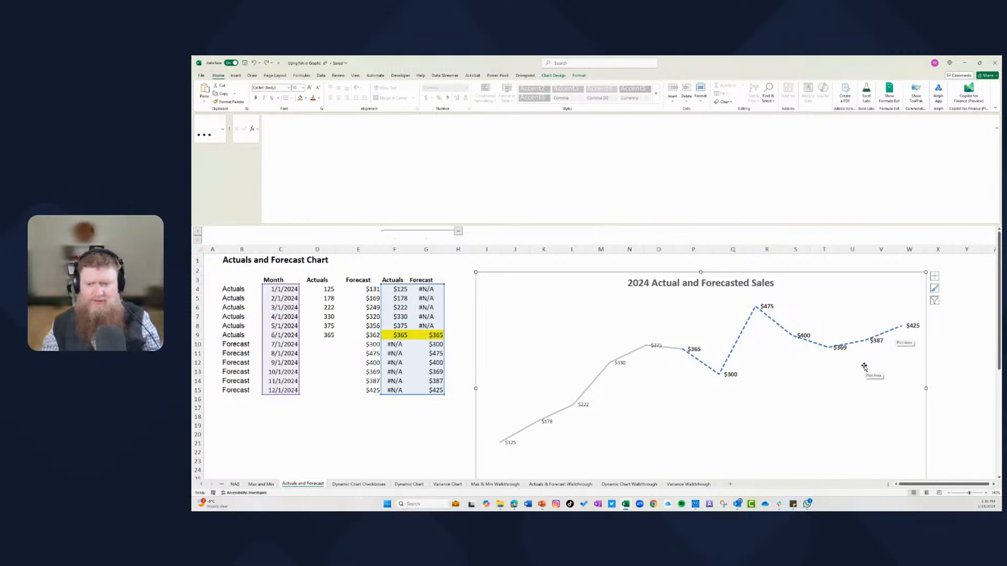
{"action": "right_click", "coordinate": [649, 328]}
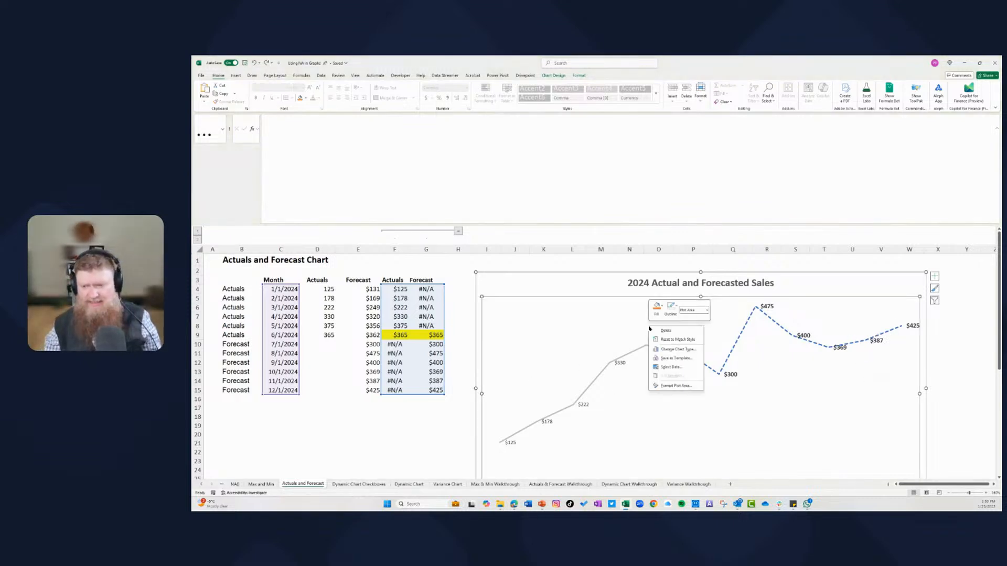
{"action": "left_click", "coordinate": [672, 367]}
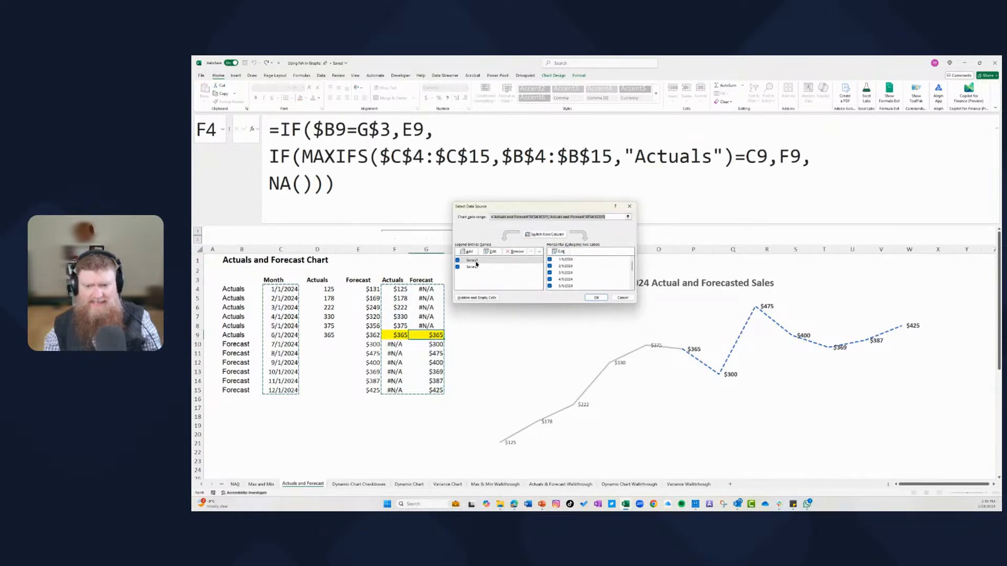
{"action": "left_click", "coordinate": [472, 267]}
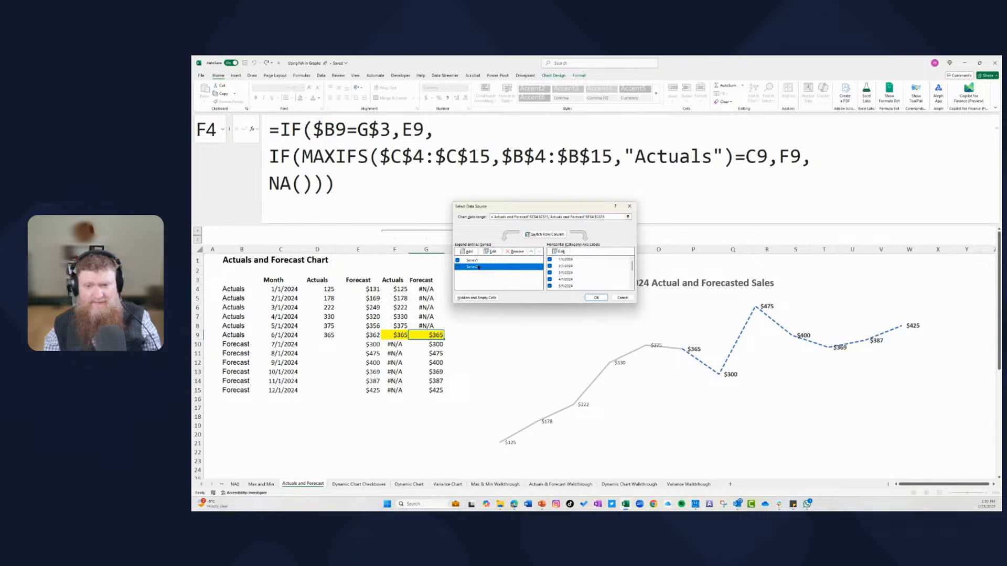
{"action": "left_click", "coordinate": [498, 253]}
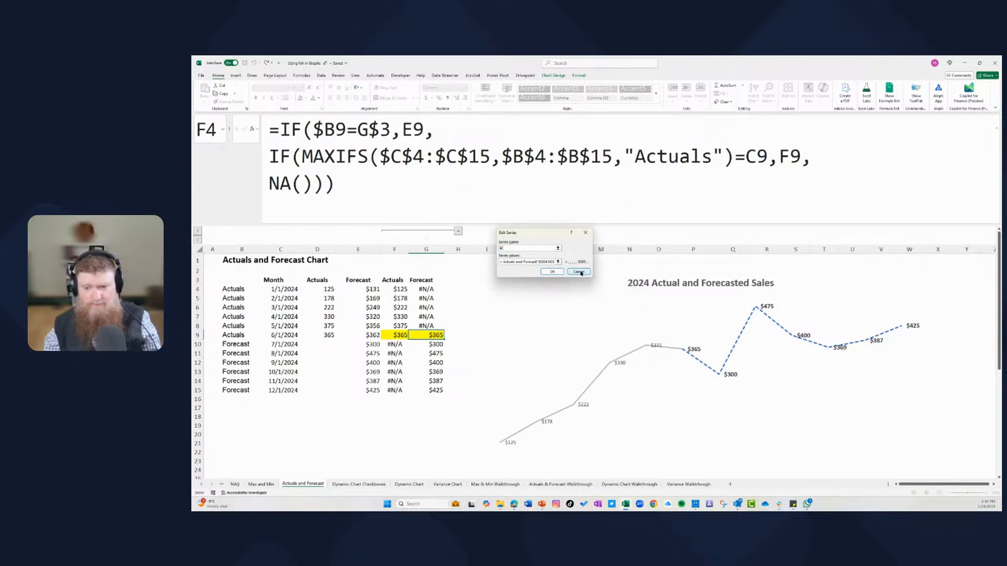
{"action": "left_click", "coordinate": [579, 272]}
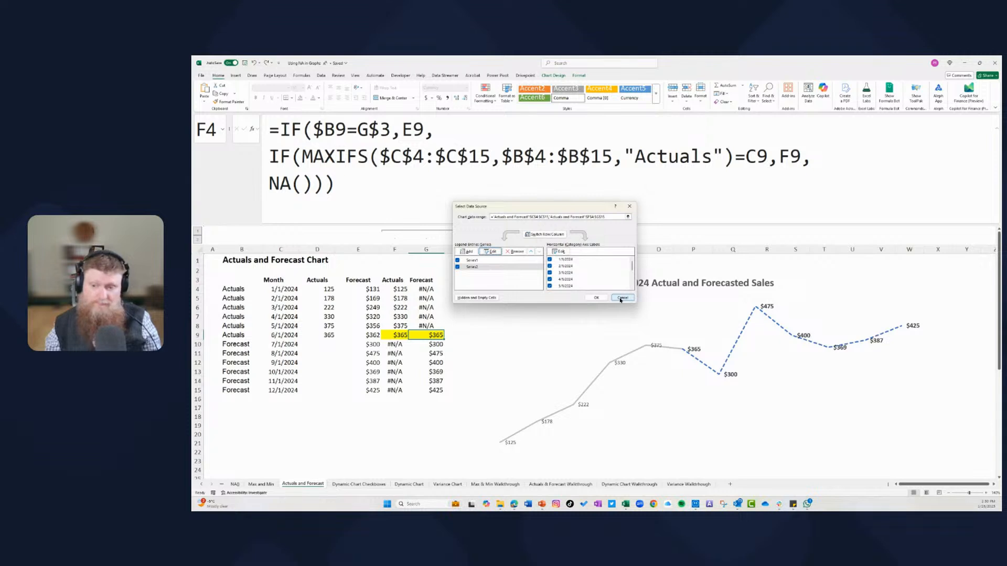
{"action": "left_click", "coordinate": [622, 299]}
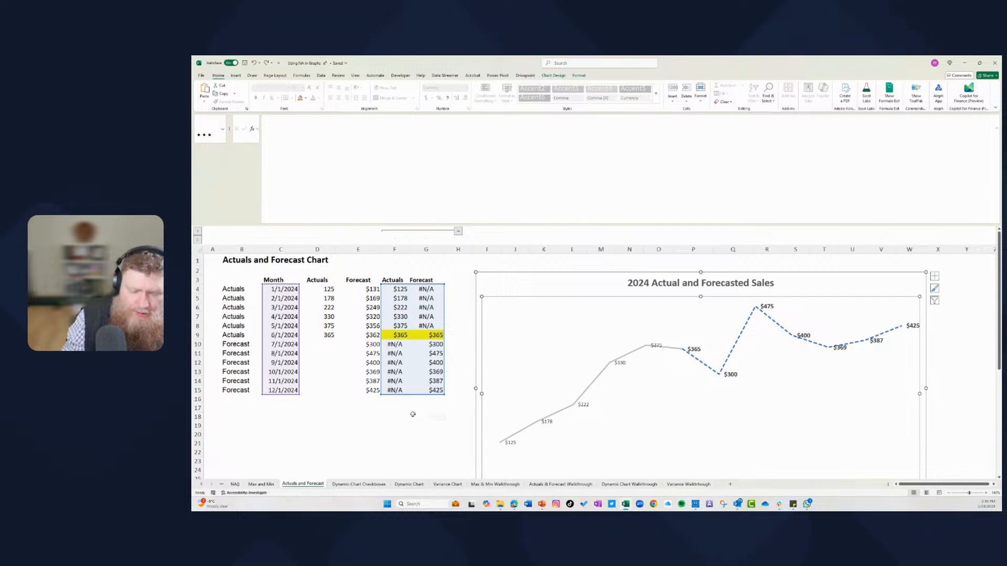
{"action": "key", "text": "Escape"}
{"action": "left_click", "coordinate": [348, 419]}
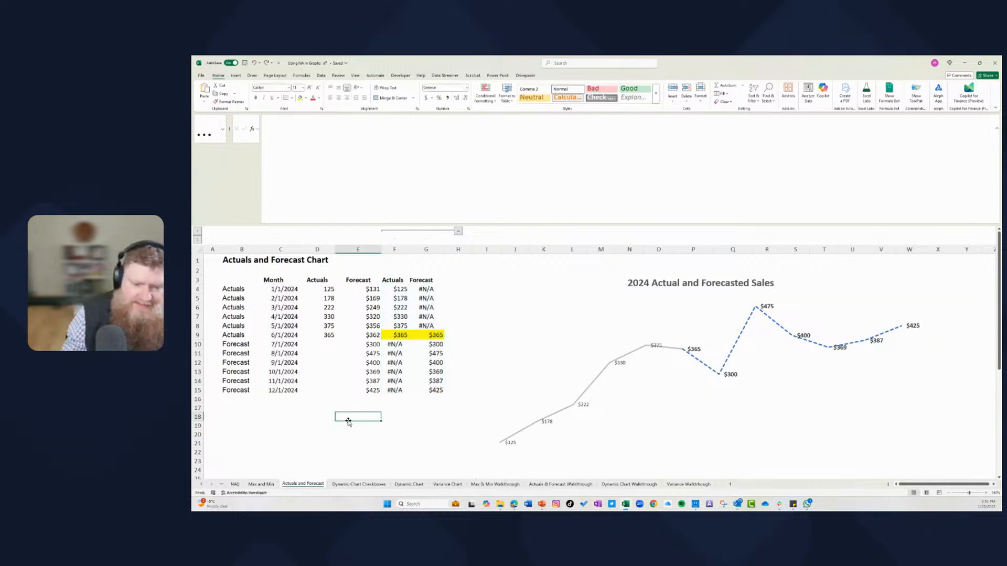
Shrink the formula bar back to a single line, and close the workbook and Excel.
{"action": "left_click_drag", "start_coordinate": [341, 224], "coordinate": [344, 118]}
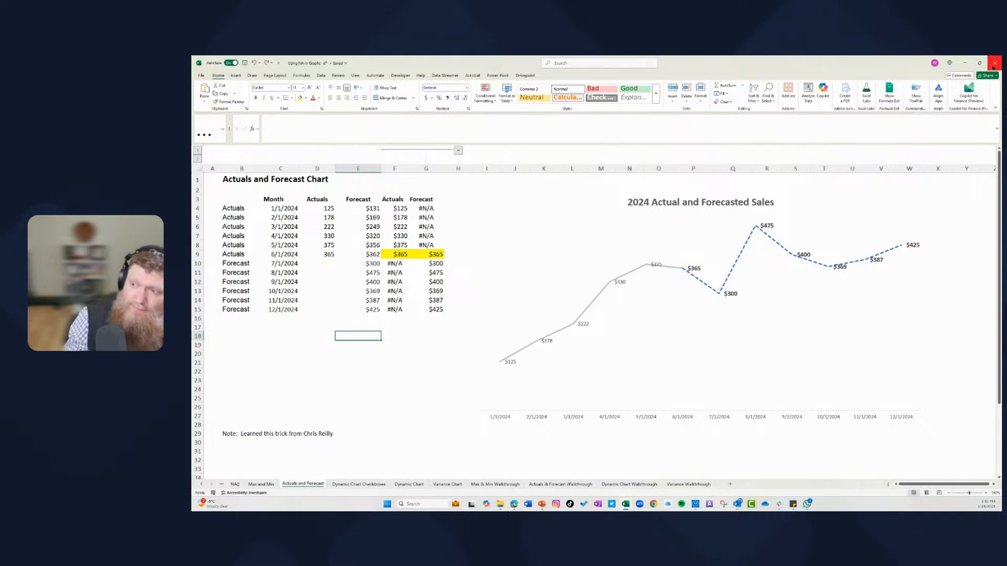
{"action": "key", "text": "ctrl+w"}
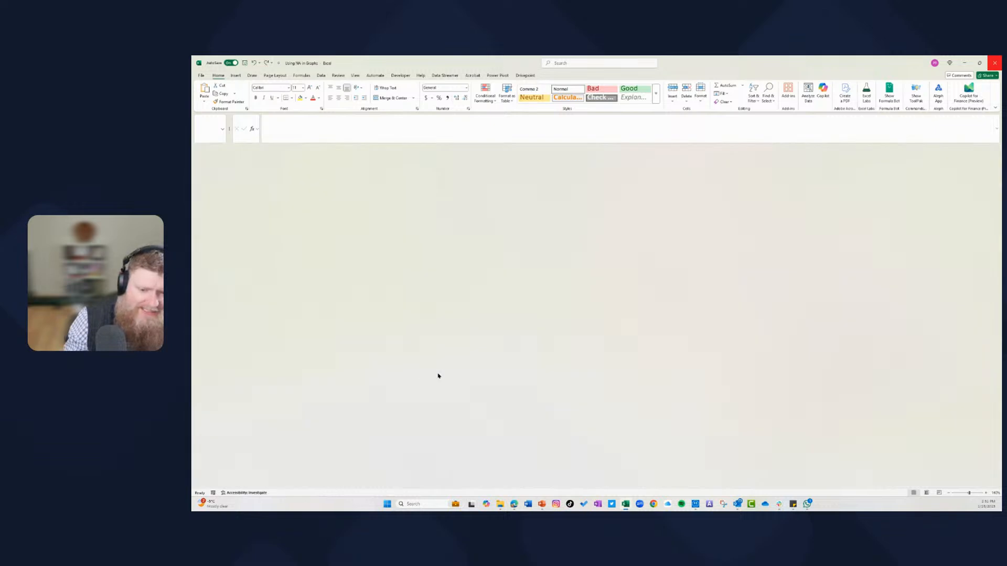
{"action": "key", "text": "alt+F4"}
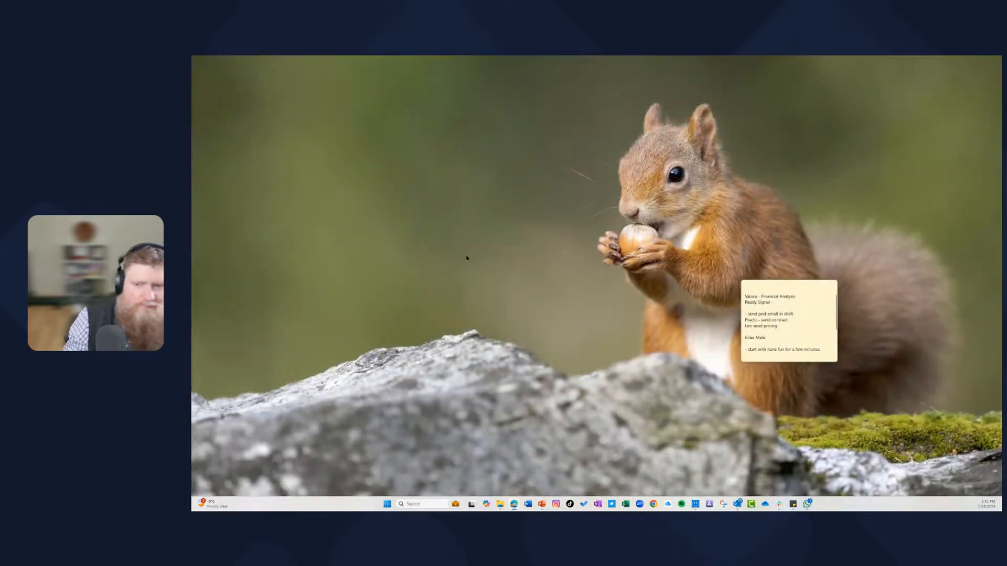
Snap the desktop sticky note into the lower-right quarter of the screen.
{"action": "left_click", "coordinate": [805, 287]}
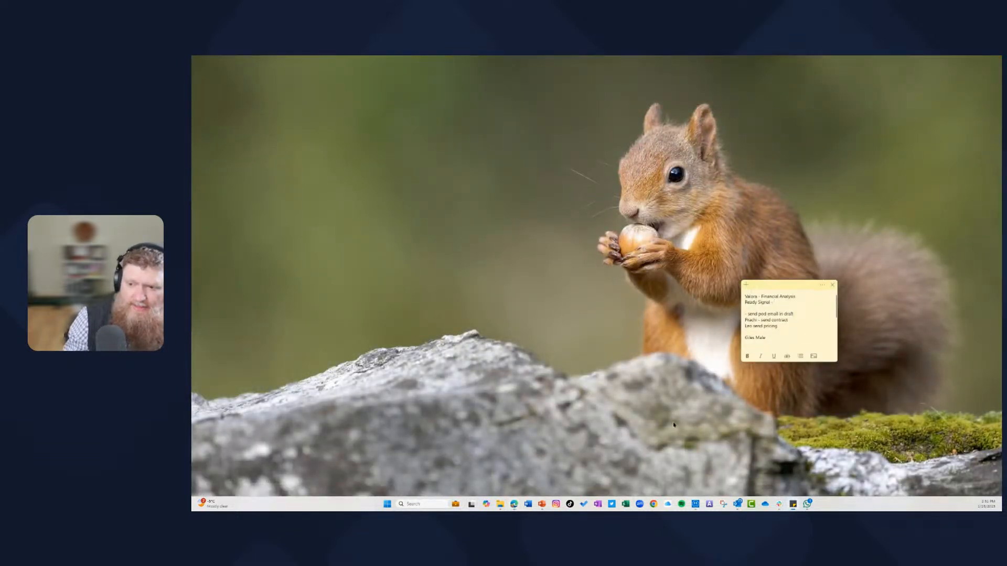
{"action": "left_click_drag", "start_coordinate": [806, 286], "coordinate": [1001, 495]}
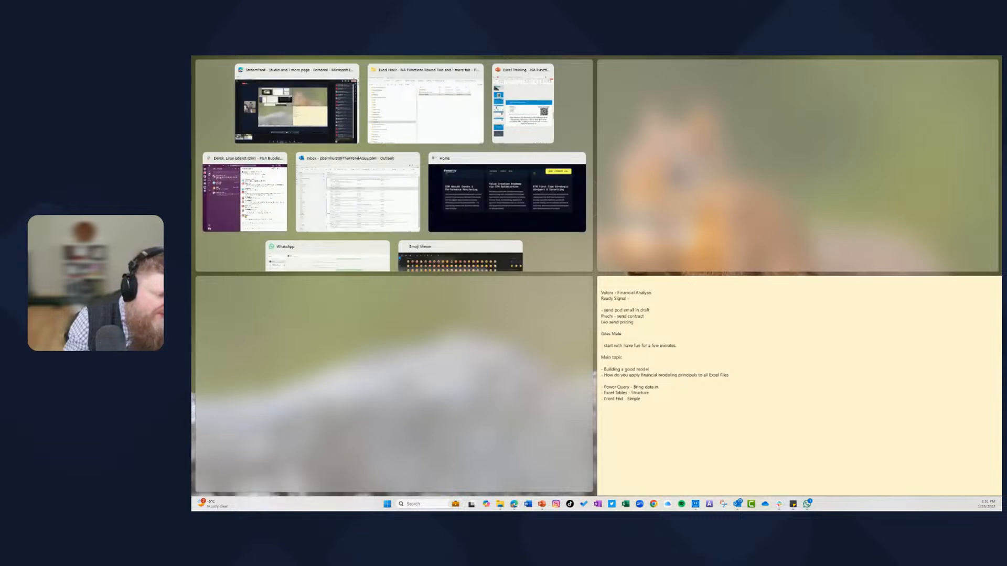